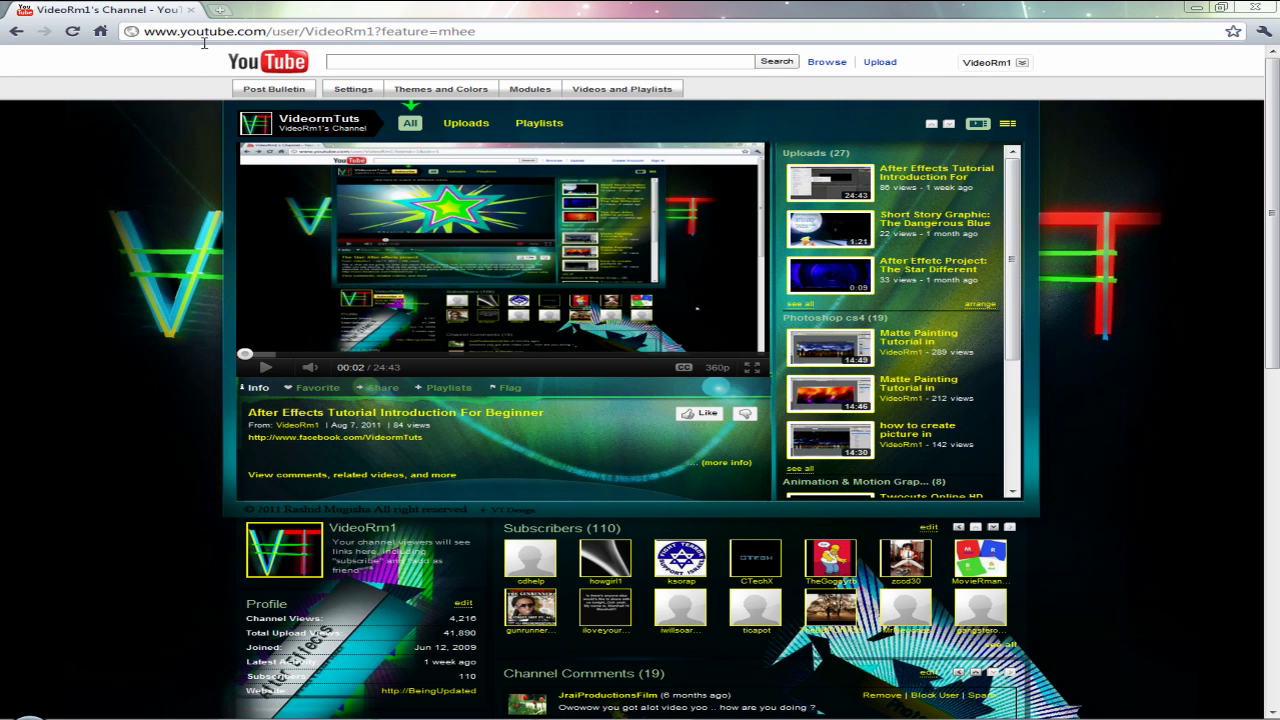
pyautogui.moveTo(300, 31); pyautogui.dragTo(262, 33)
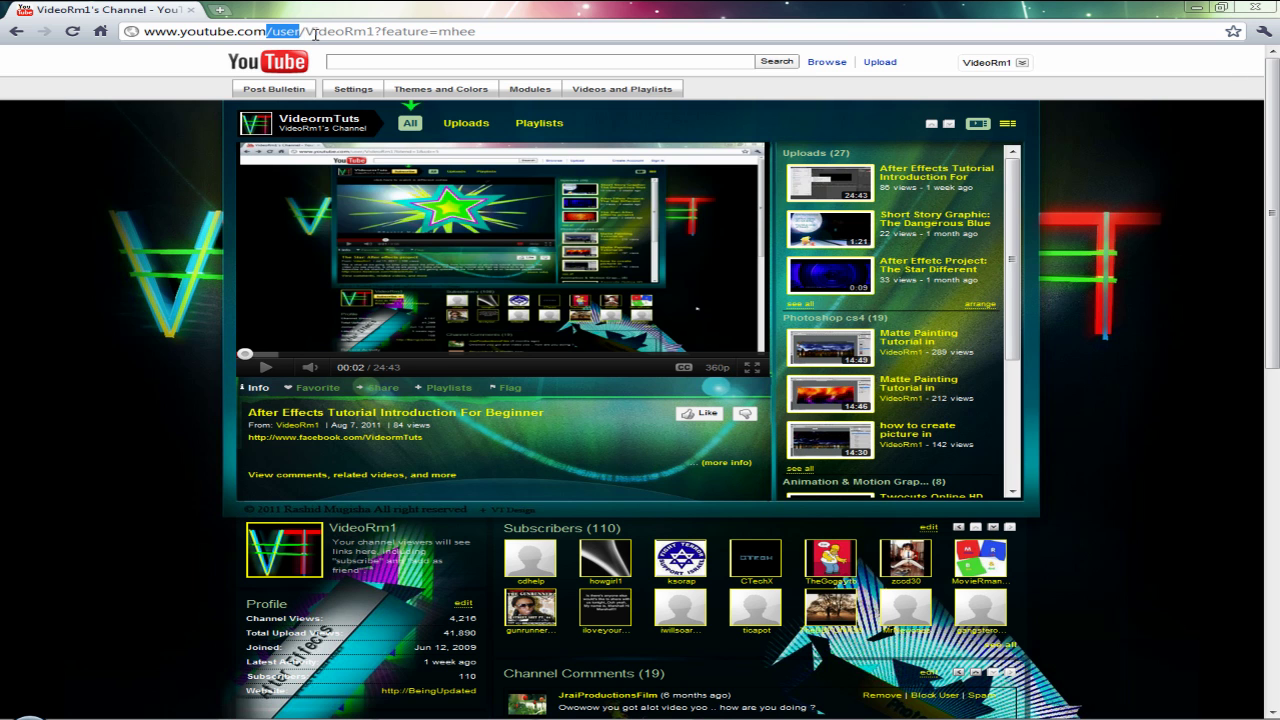
pyautogui.press('BackSpace')
pyautogui.moveTo(341, 31); pyautogui.dragTo(445, 32)
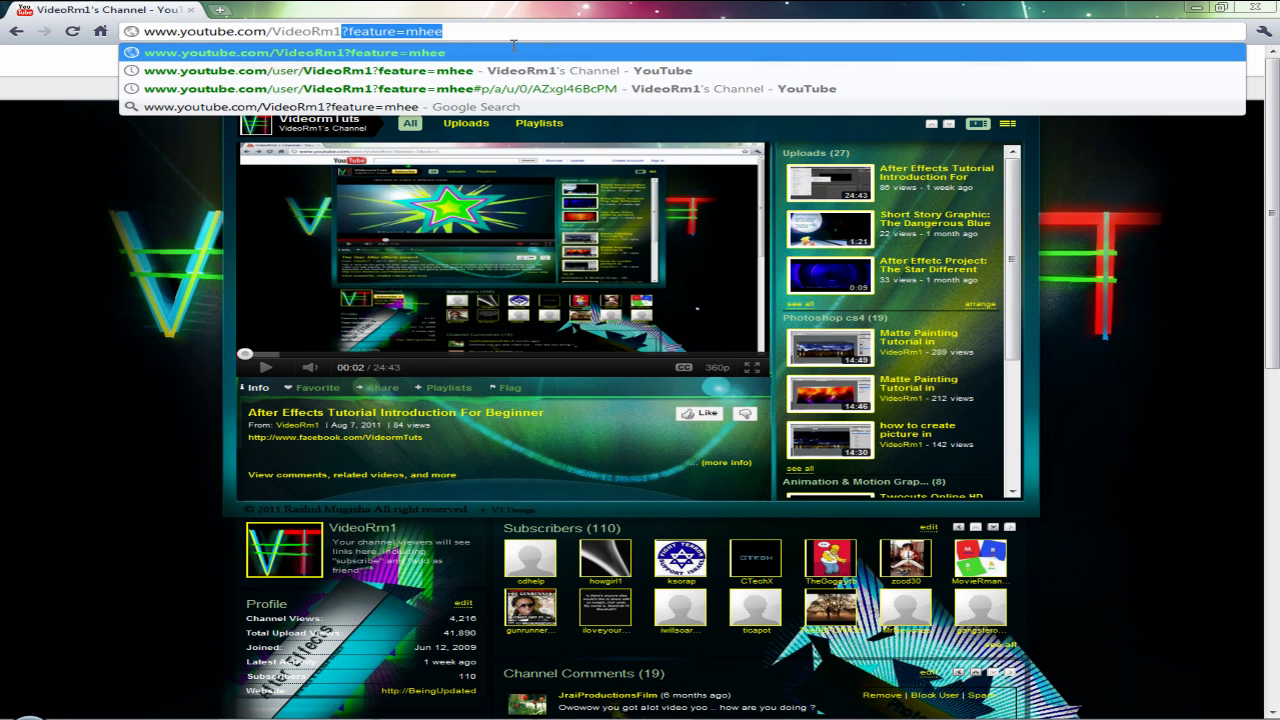
pyautogui.press('BackSpace')
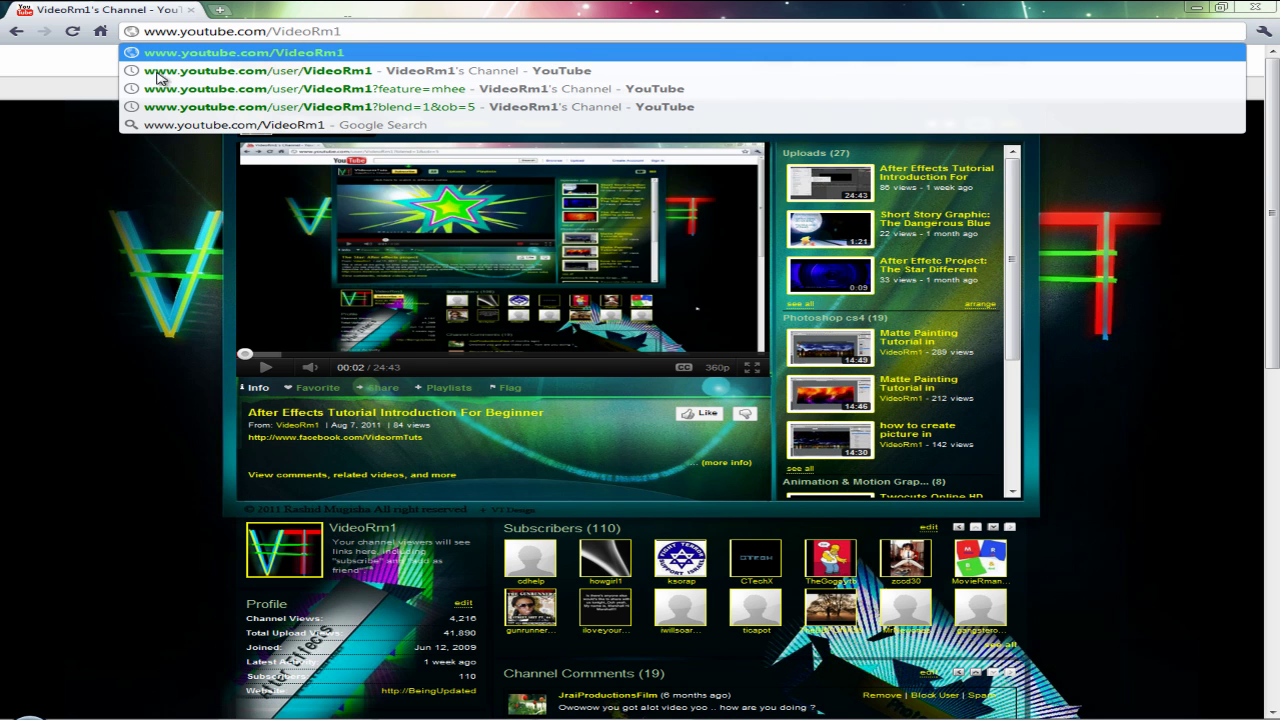
pyautogui.click(104, 242)
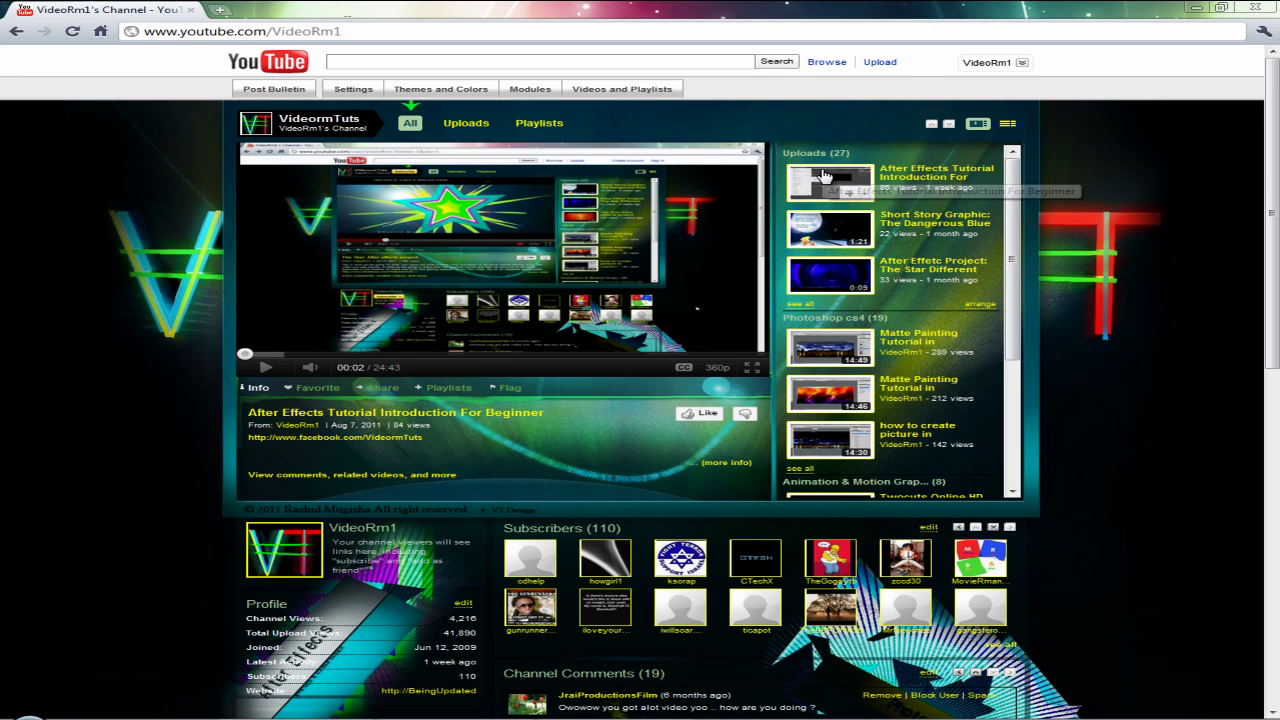
# - Browse the channel's list of uploaded videos and switch to the open After Effects project
pyautogui.scroll(-2, 820, 341)
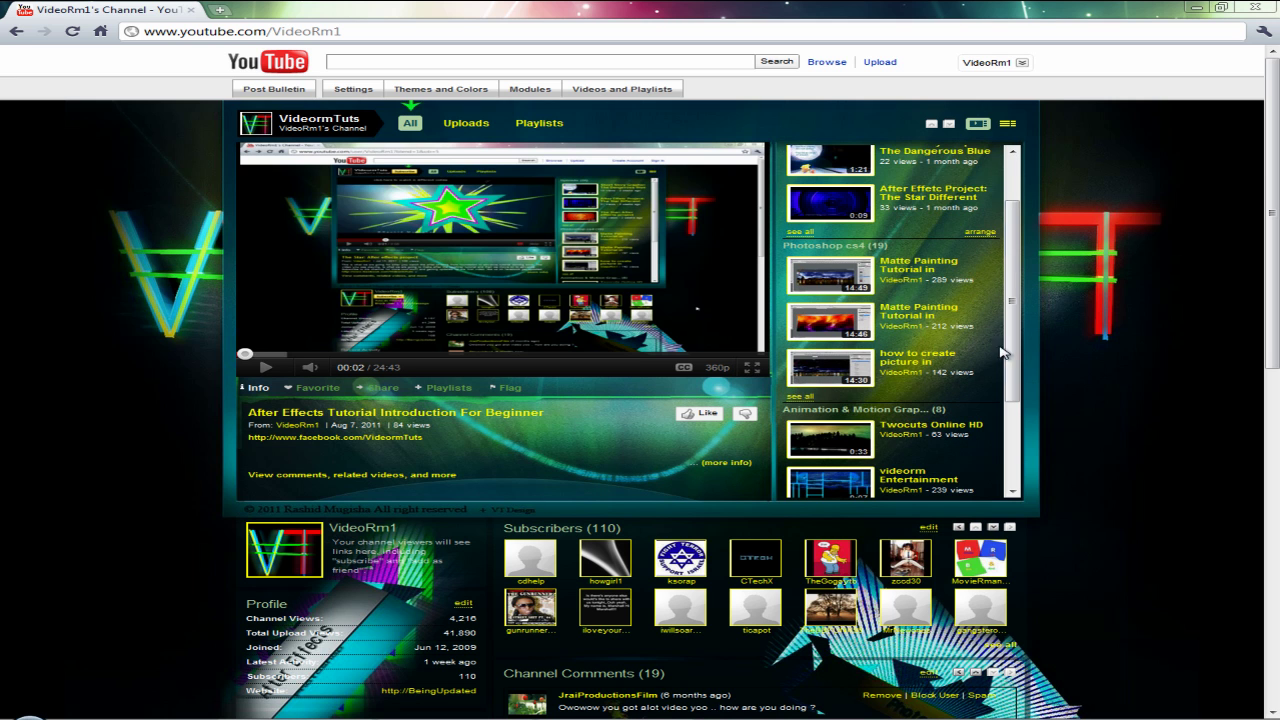
pyautogui.scroll(2, 1012, 298)
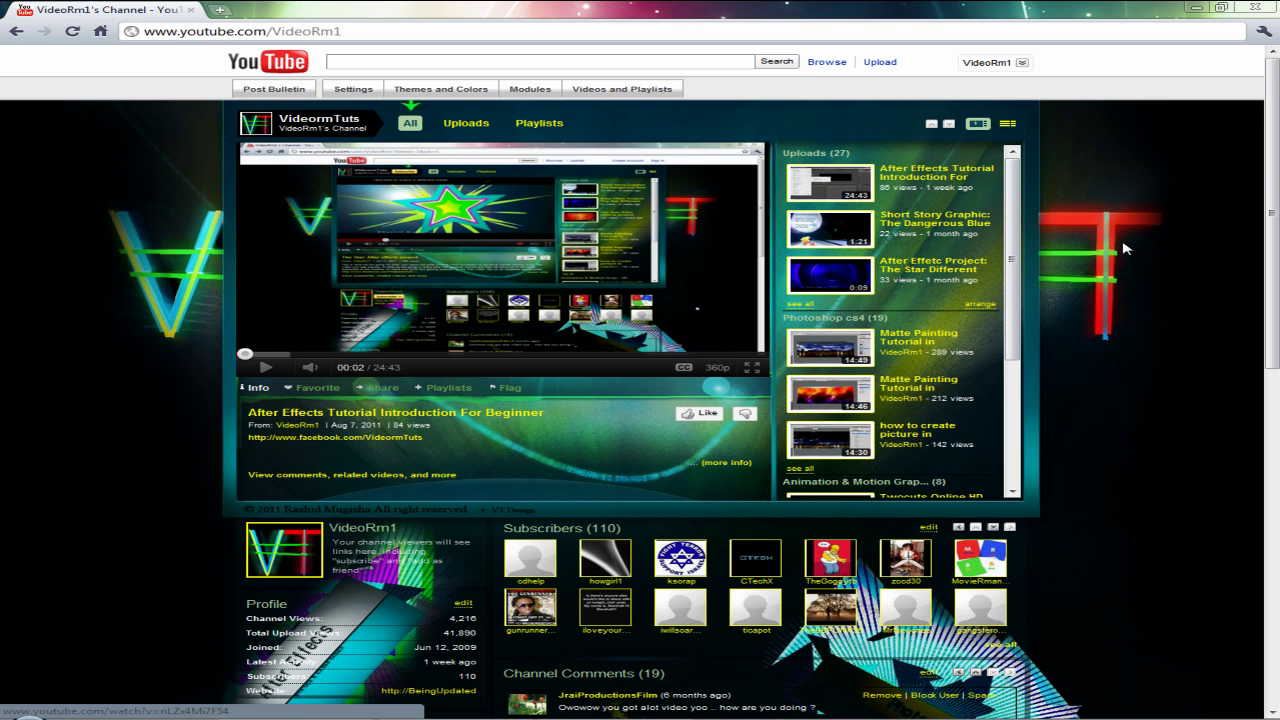
pyautogui.moveTo(455, 719)
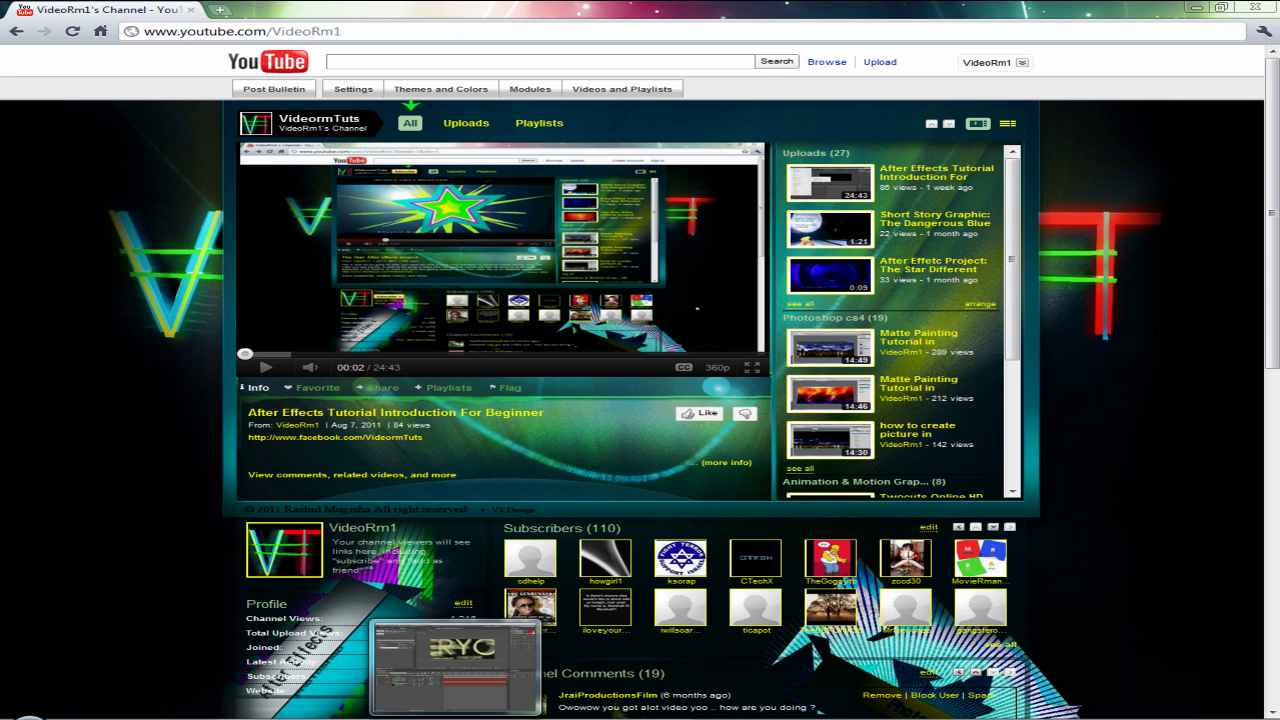
pyautogui.click(455, 668)
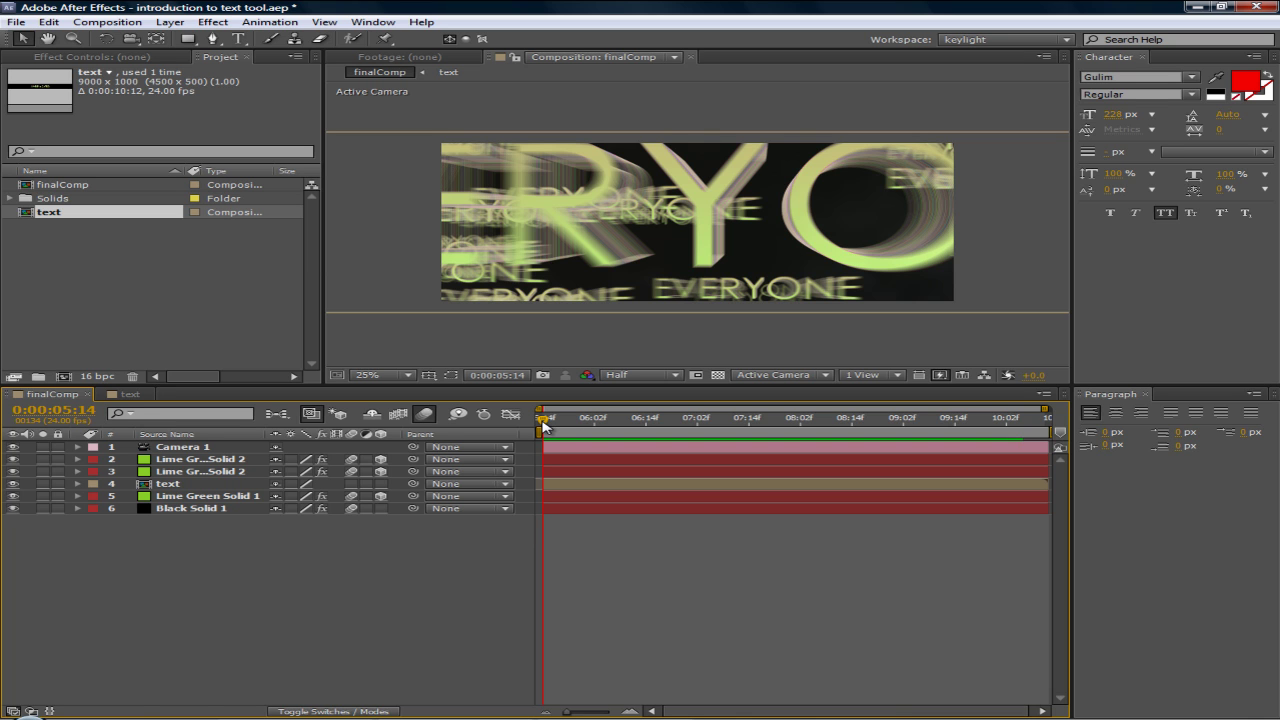
# - Preview the finalComp animation, enlarging its viewer to the full window at 50% magnification
pyautogui.press('KP_0')
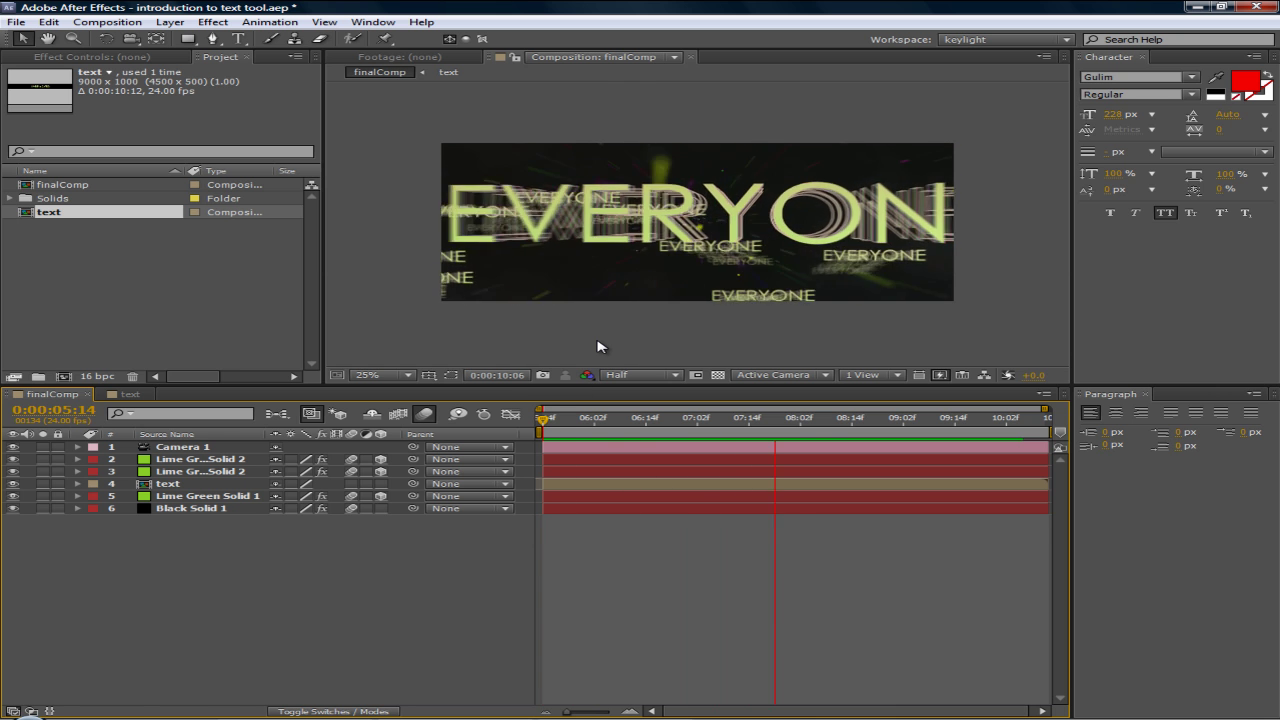
pyautogui.press('`')
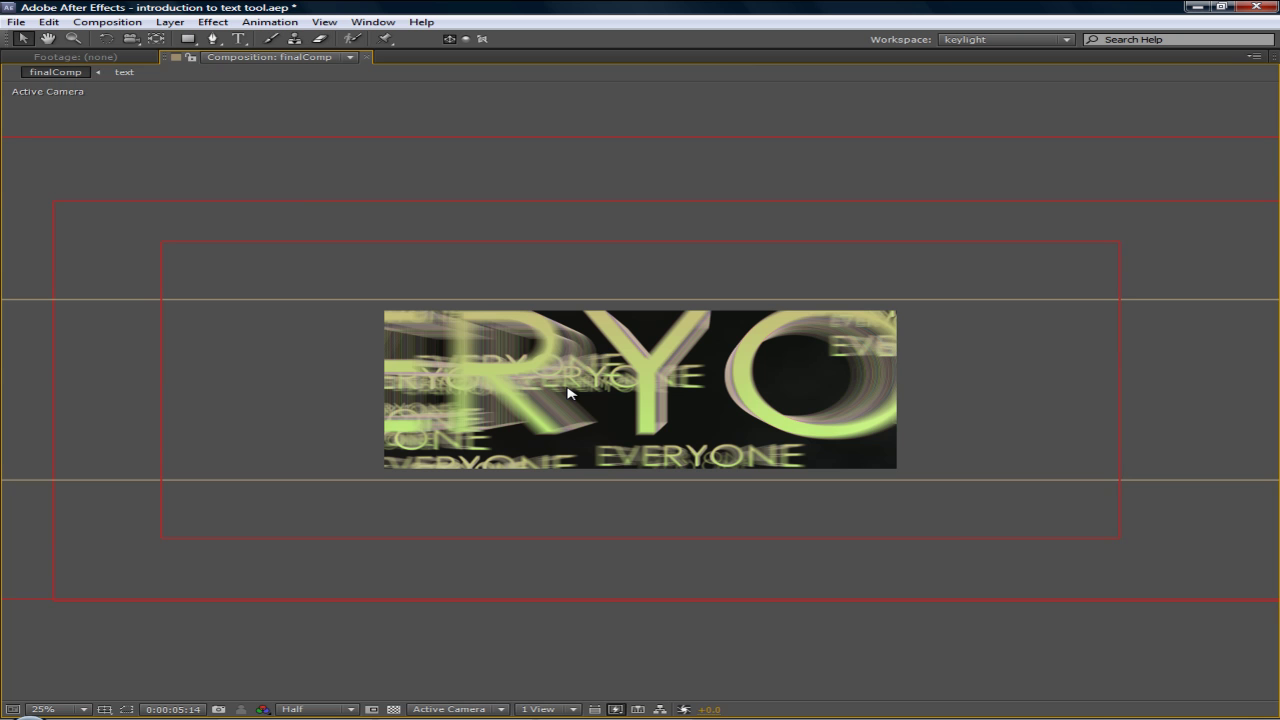
pyautogui.press('.')
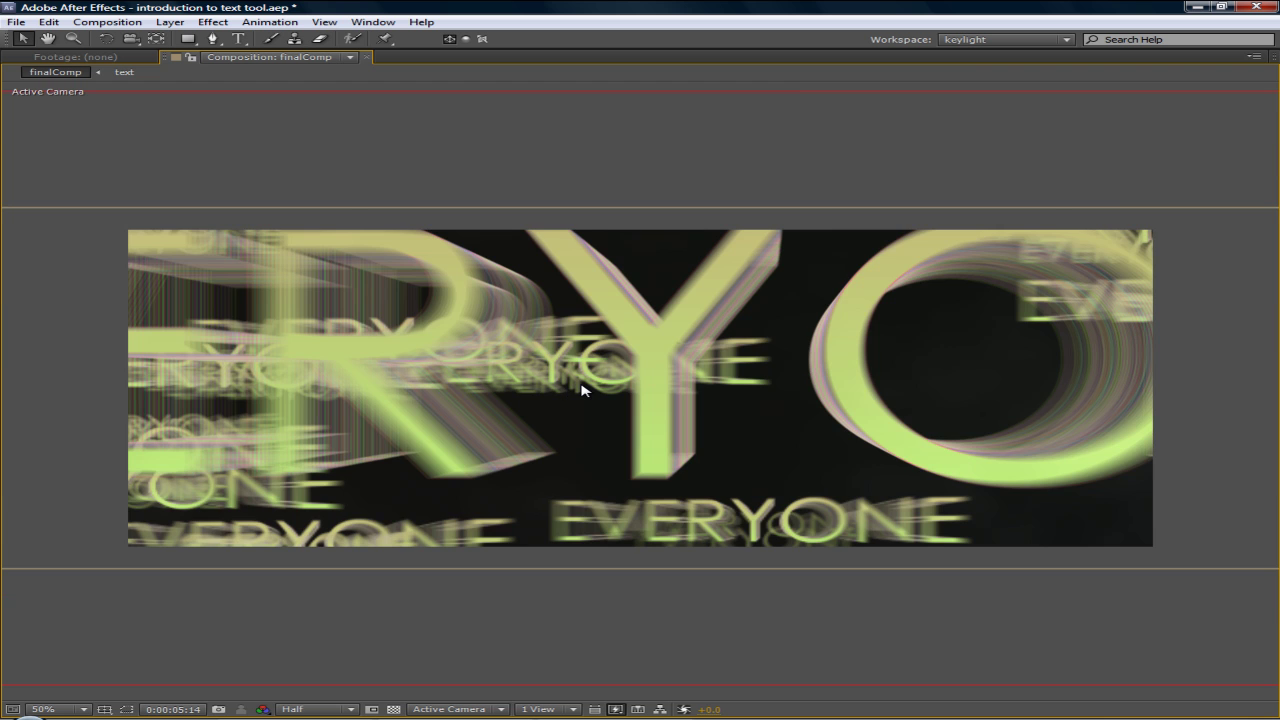
pyautogui.press('.')
pyautogui.press(',')
pyautogui.press('space')
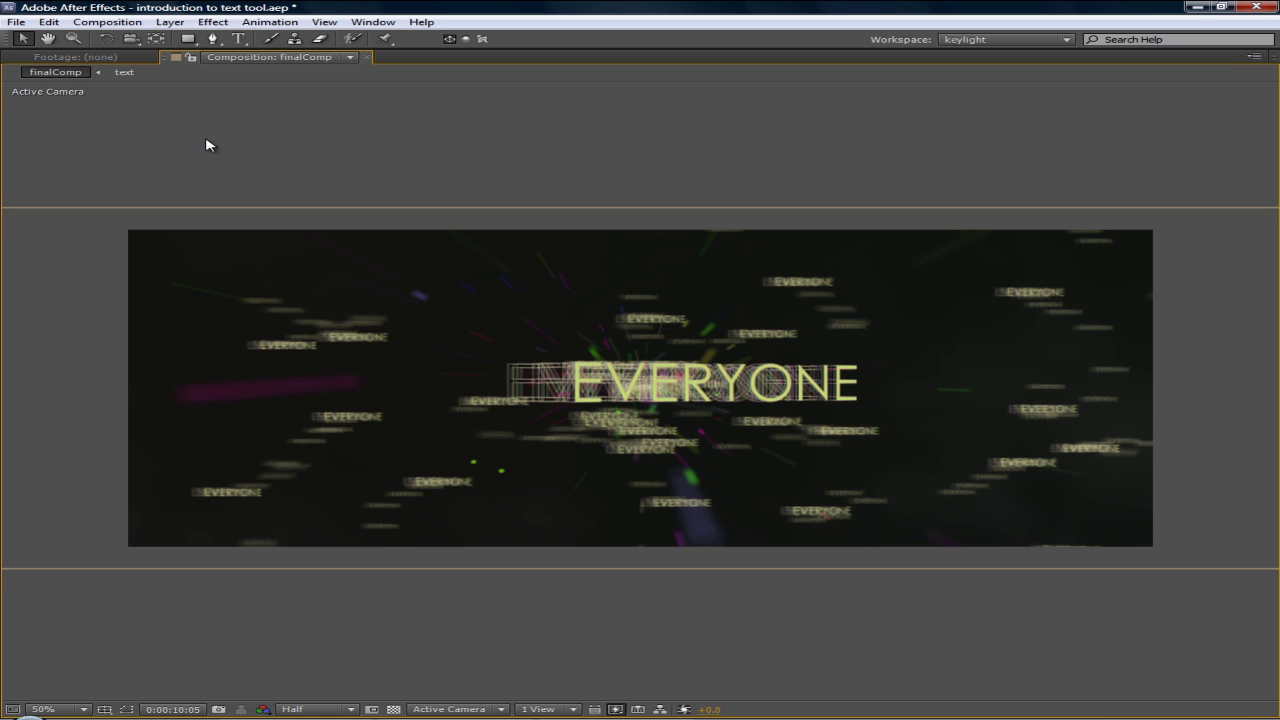
pyautogui.press('space')
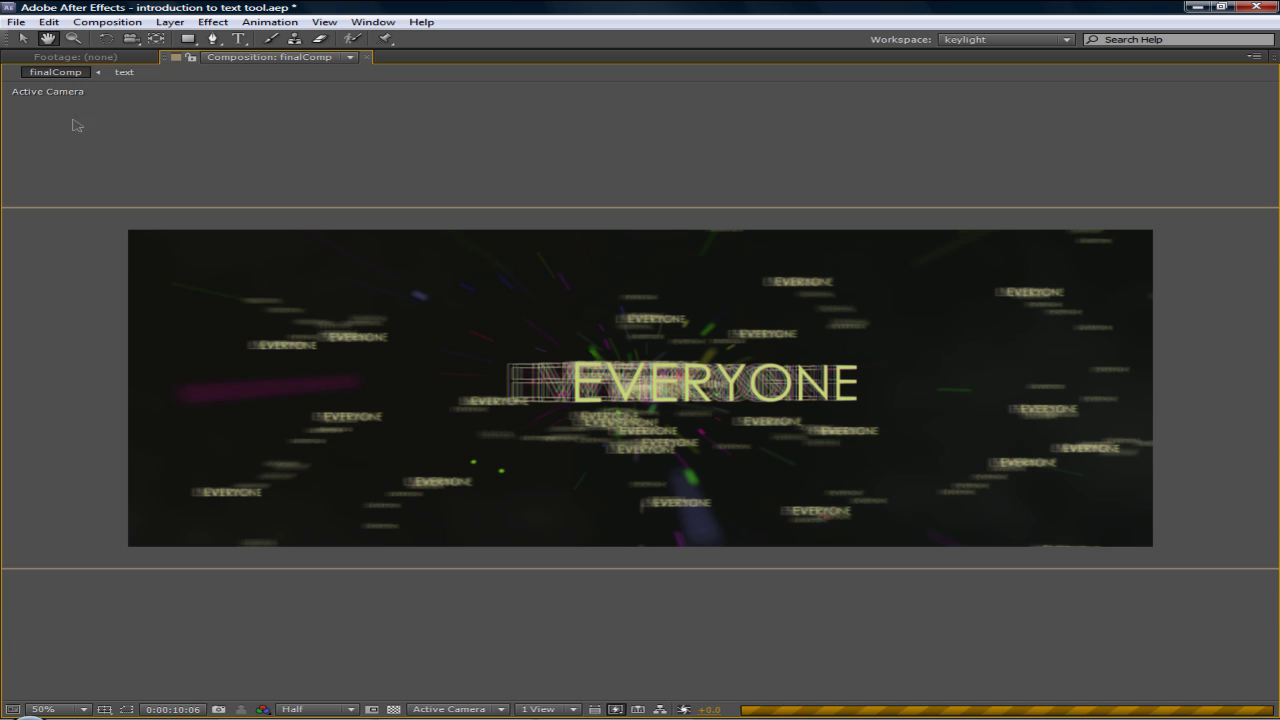
# - Return to the finalComp viewer, restore the multi-panel layout and set the viewer magnification to 25%
pyautogui.click(107, 60)
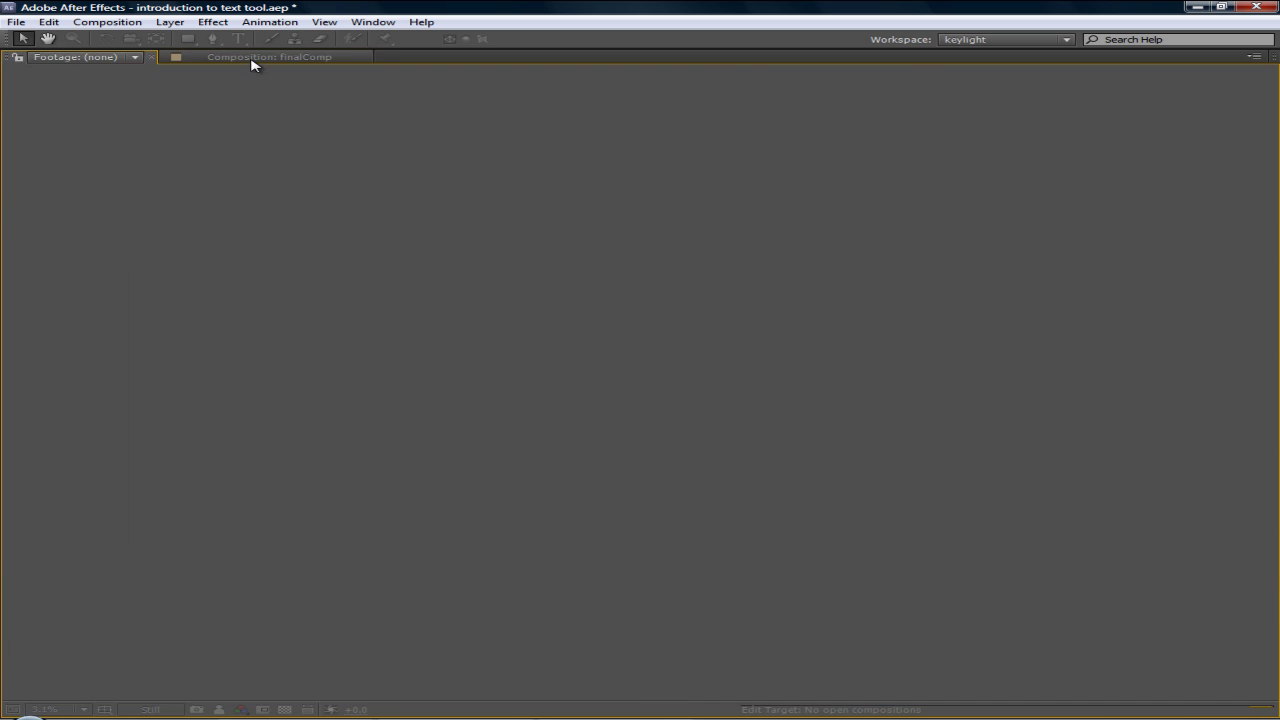
pyautogui.click(251, 60)
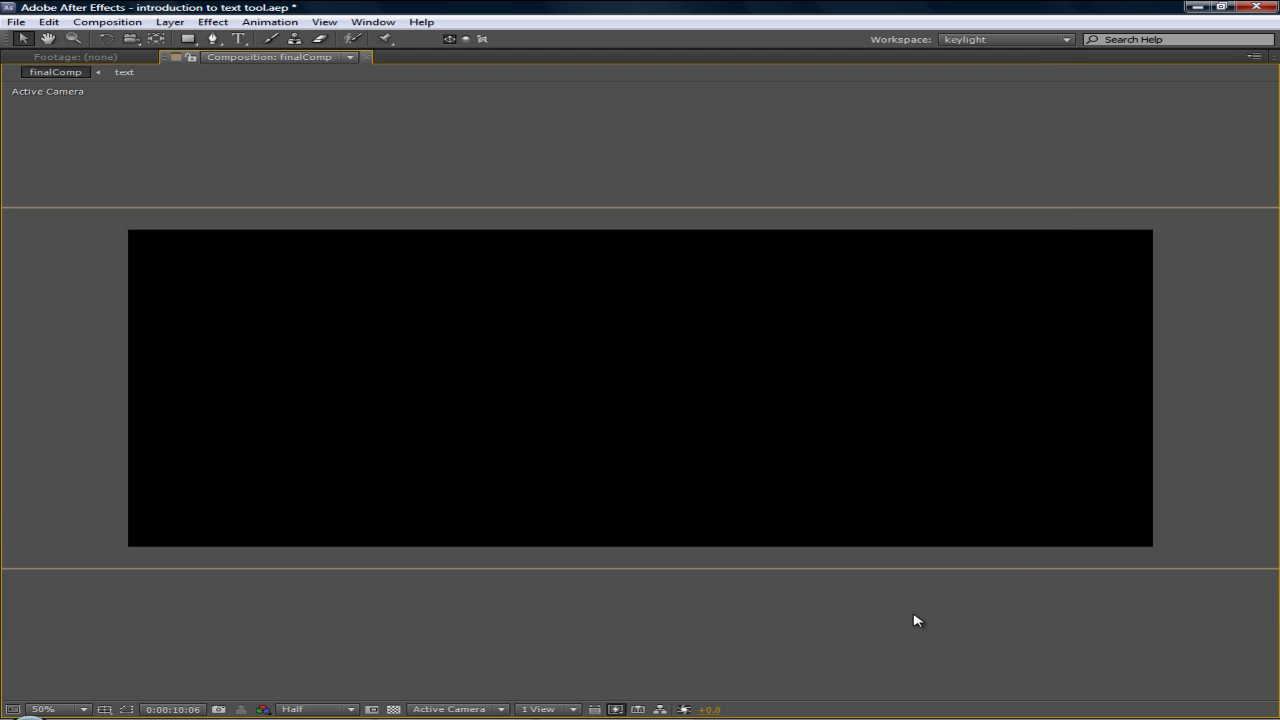
pyautogui.press('`')
pyautogui.press('`')
pyautogui.press('`')
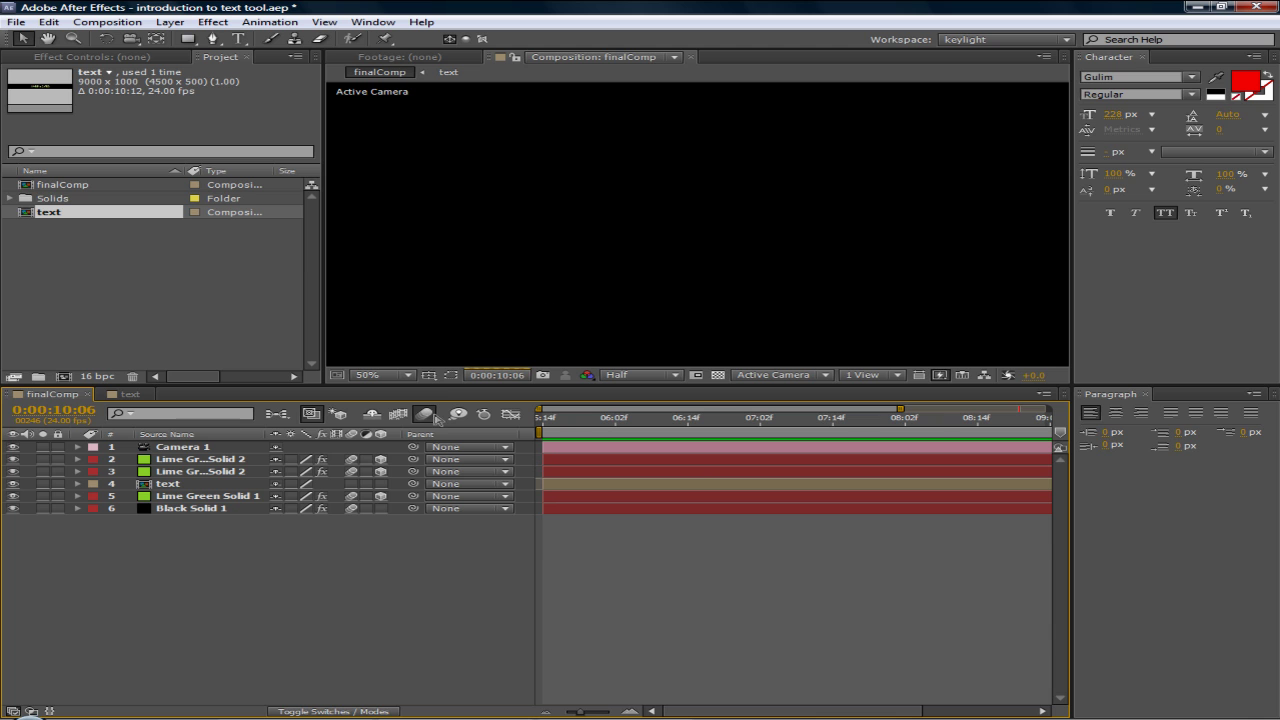
pyautogui.scroll(-2, 557, 209)
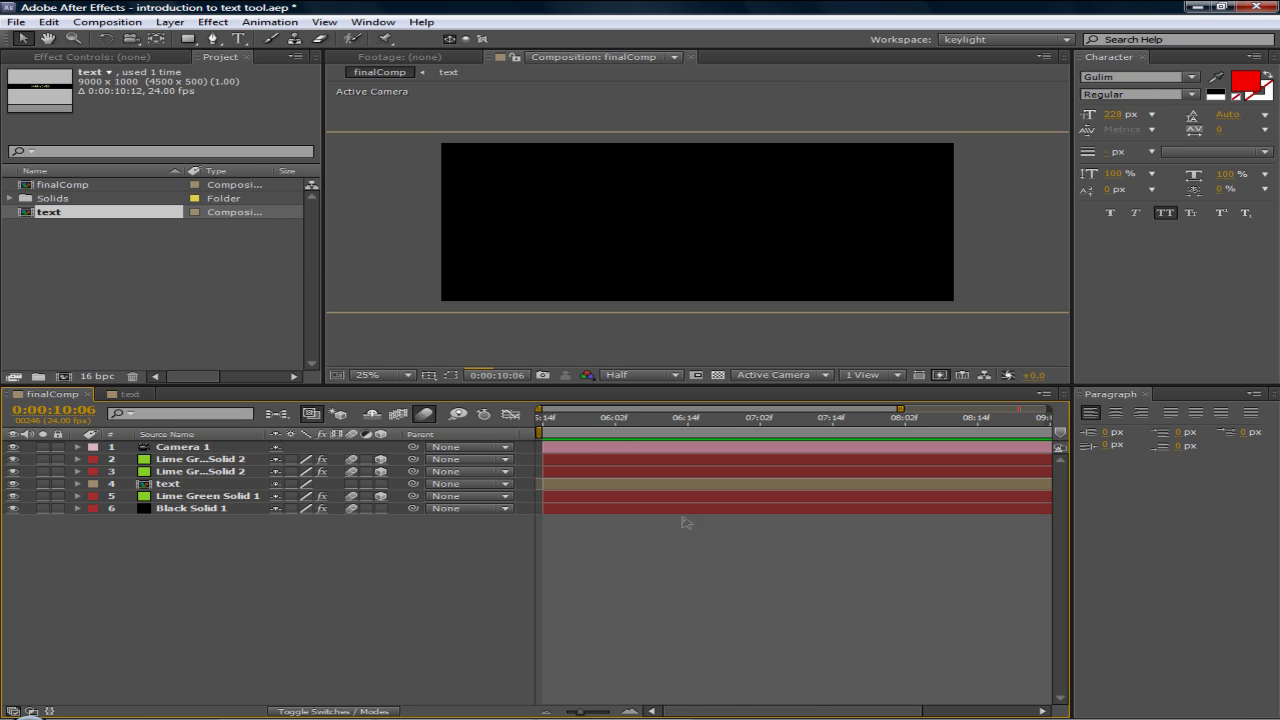
# - Examine the finalComp layer stack with the timeline enlarged to the full window, and restore the panel layout
pyautogui.click(212, 256)
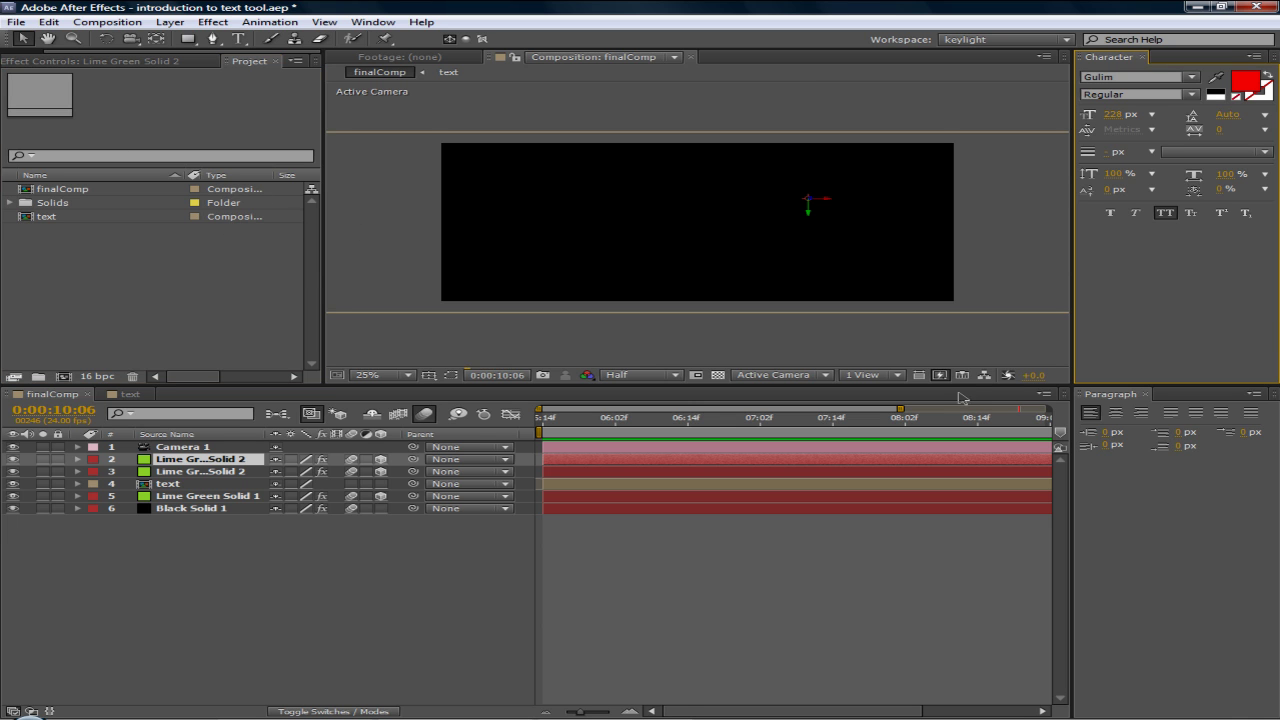
pyautogui.click(929, 534)
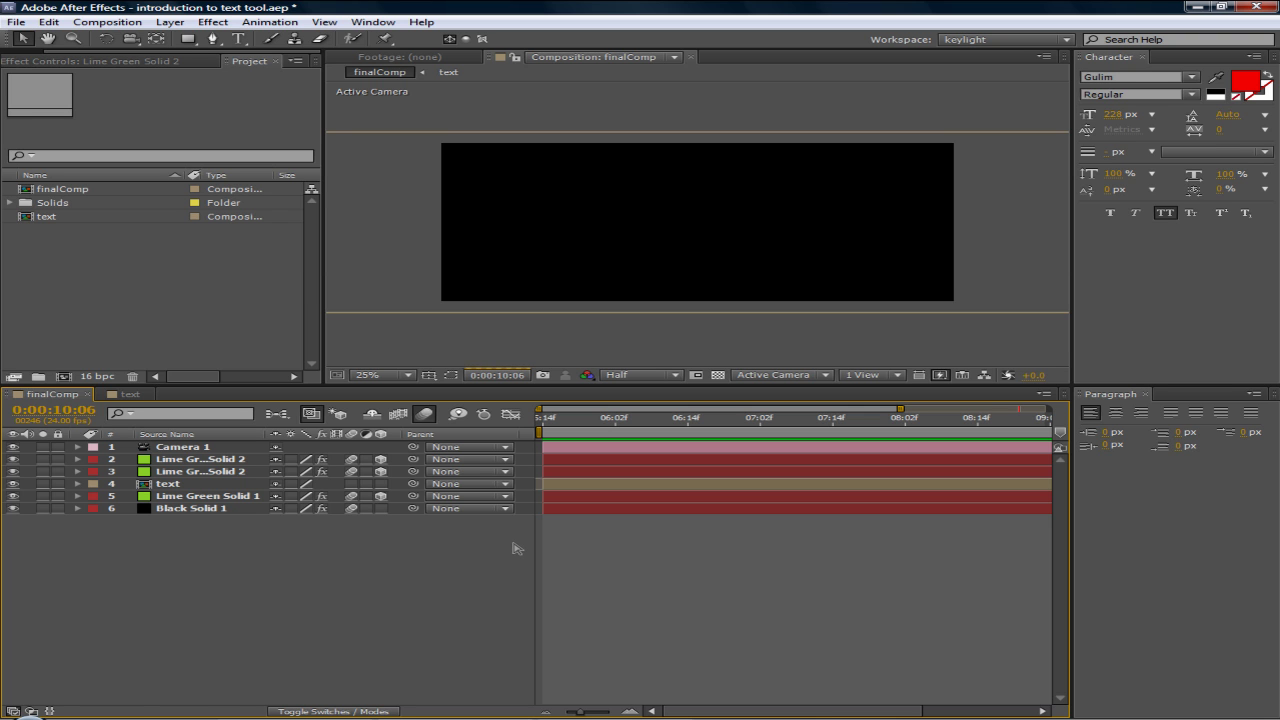
pyautogui.press('`')
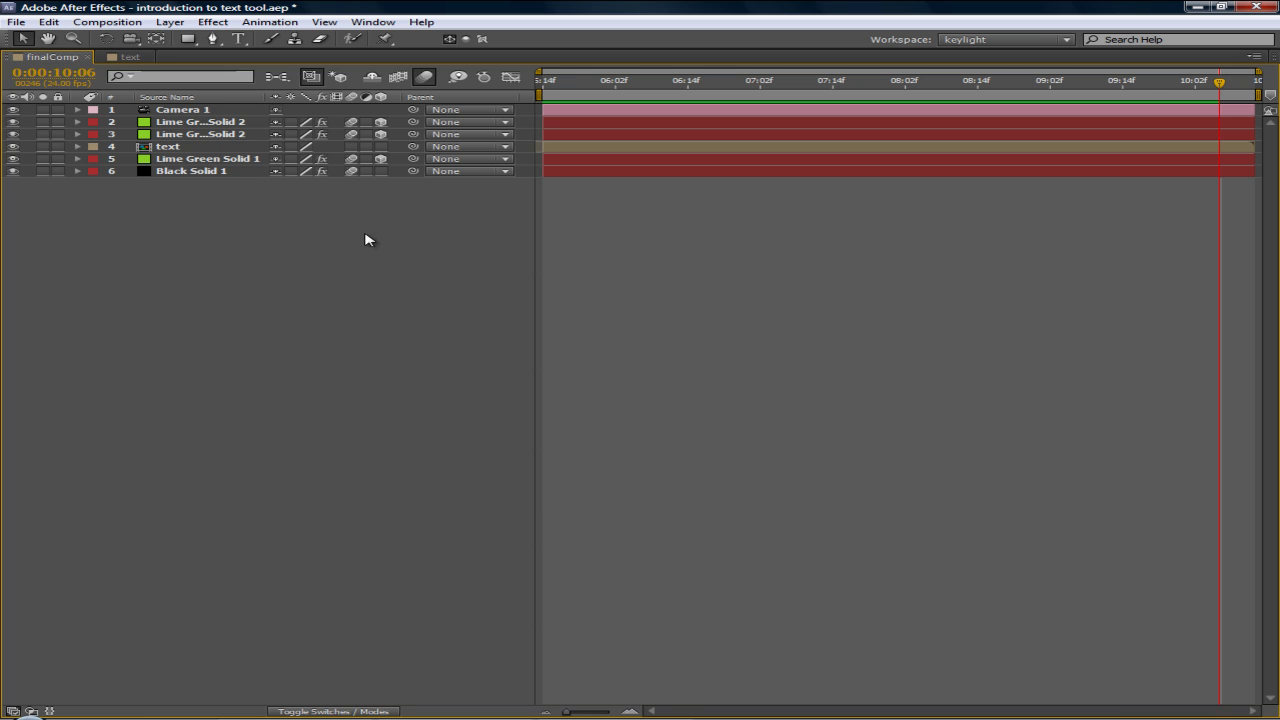
pyautogui.press('`')
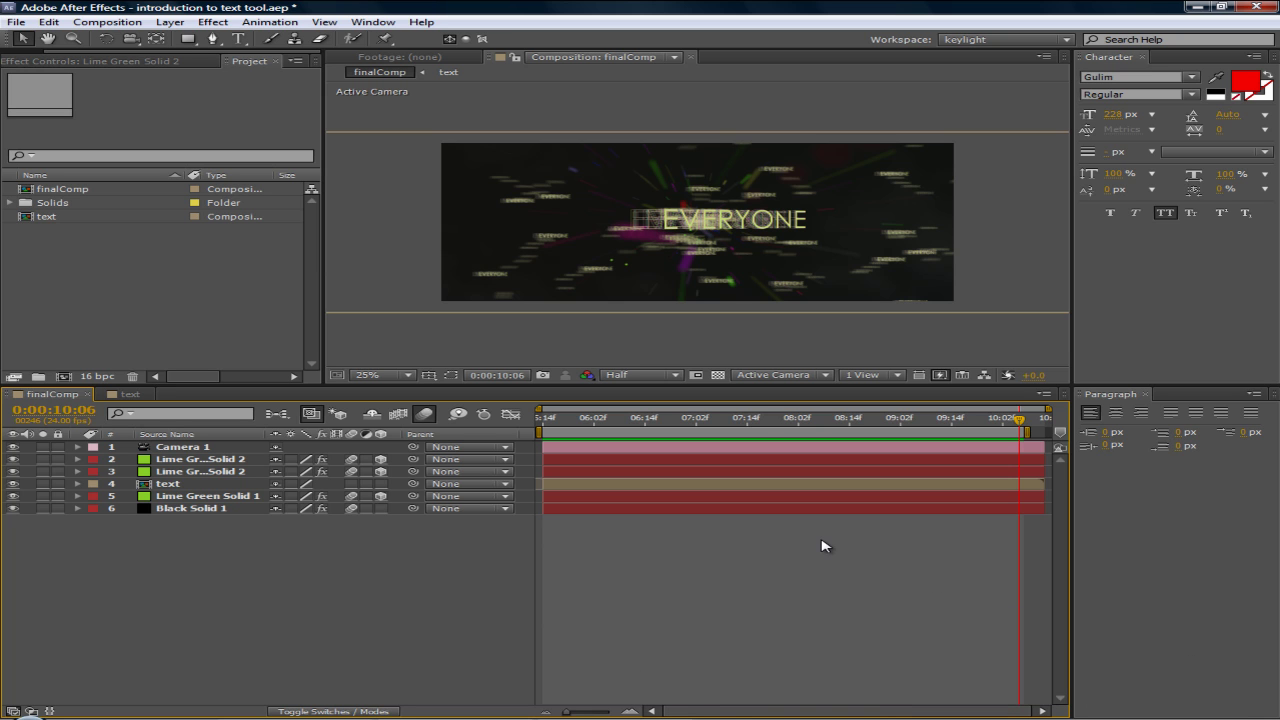
# - Scrub through the finalComp animation between the middle and the end to find where it should finish
pyautogui.moveTo(1028, 432)
pyautogui.mouseDown()
pyautogui.moveTo(1047, 432)
pyautogui.moveTo(1007, 422)
pyautogui.mouseUp()
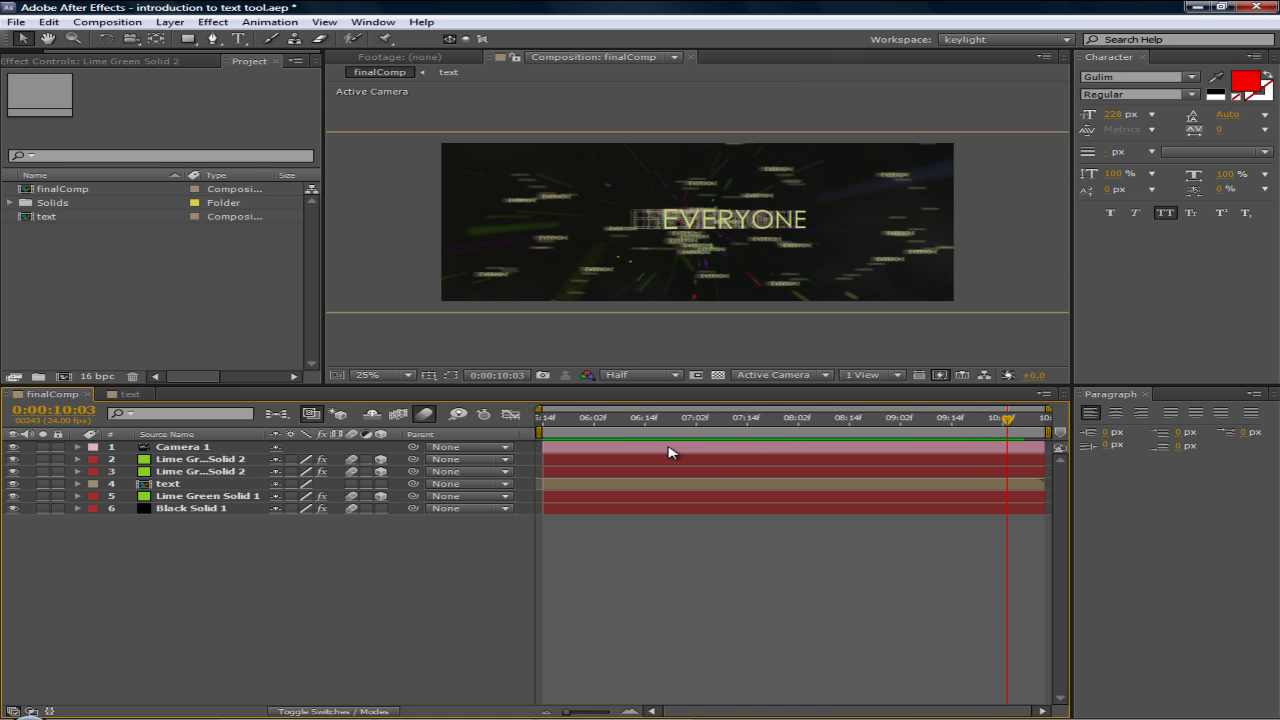
pyautogui.moveTo(702, 420); pyautogui.dragTo(951, 431)
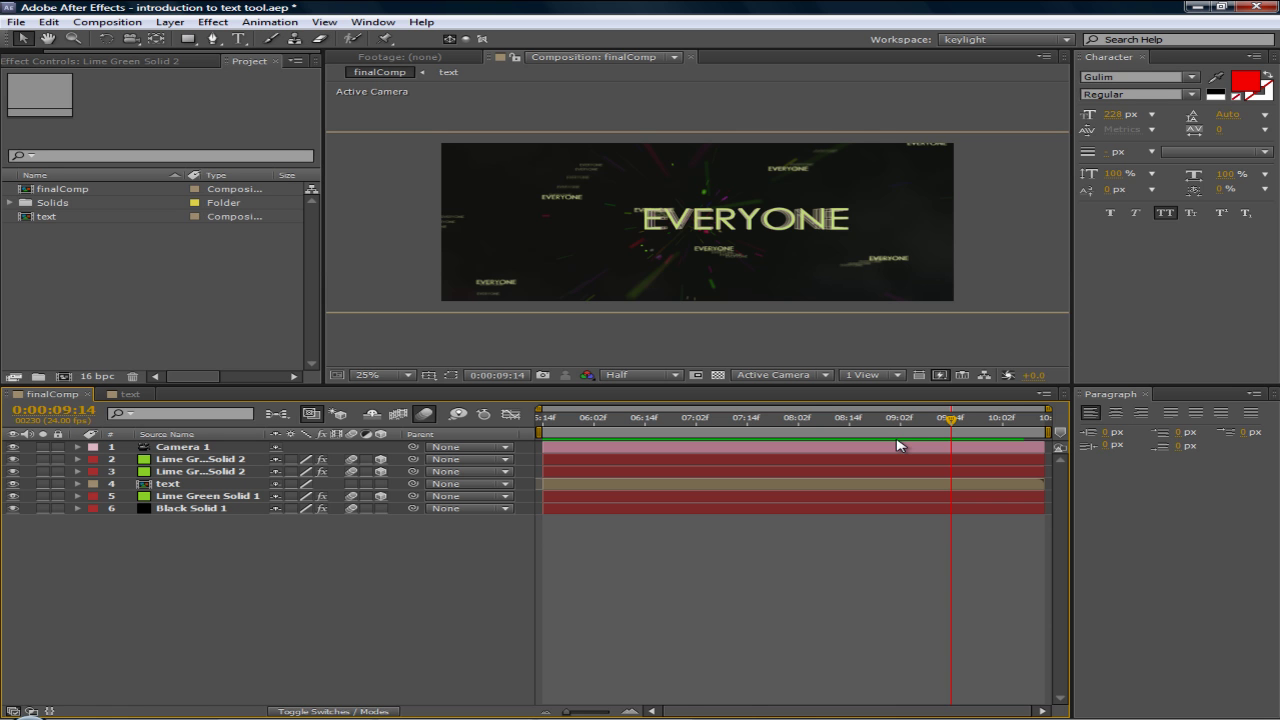
pyautogui.moveTo(916, 420); pyautogui.dragTo(1012, 424)
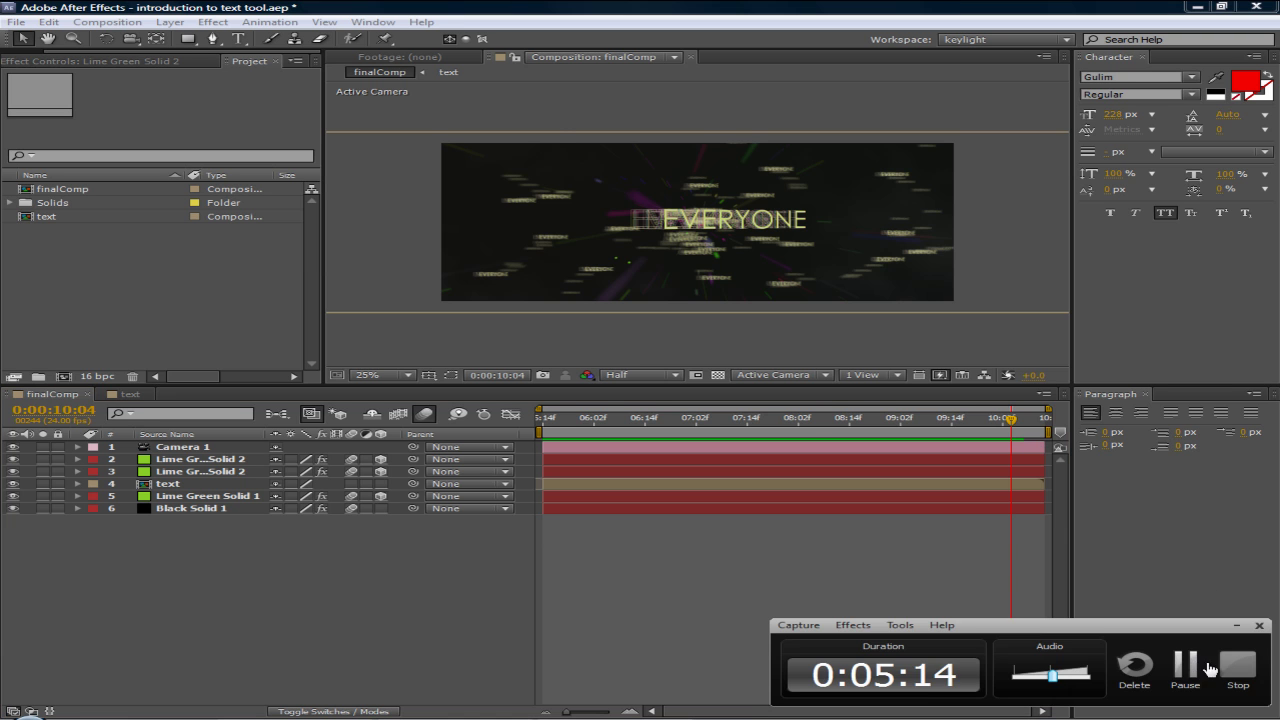
# - Set the work area to end at 0:00:10:06 and trim finalComp to the work area
pyautogui.moveTo(1012, 420); pyautogui.dragTo(1025, 422)
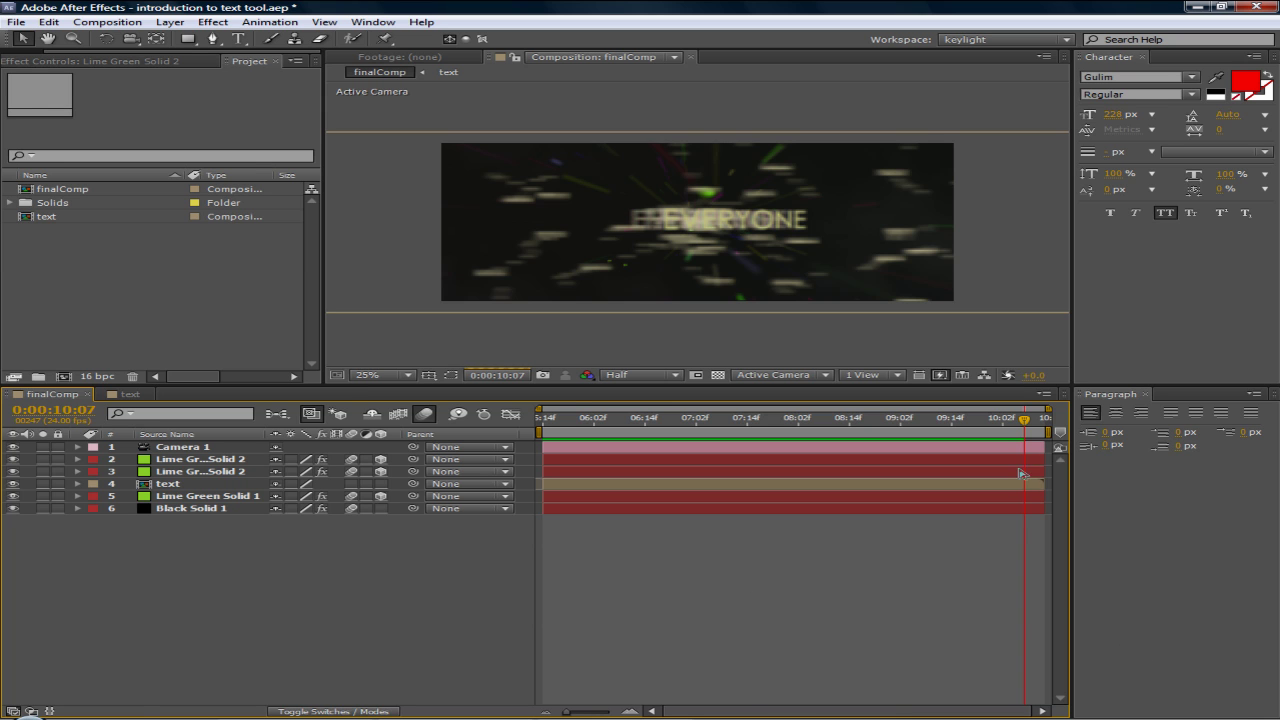
pyautogui.press('n')
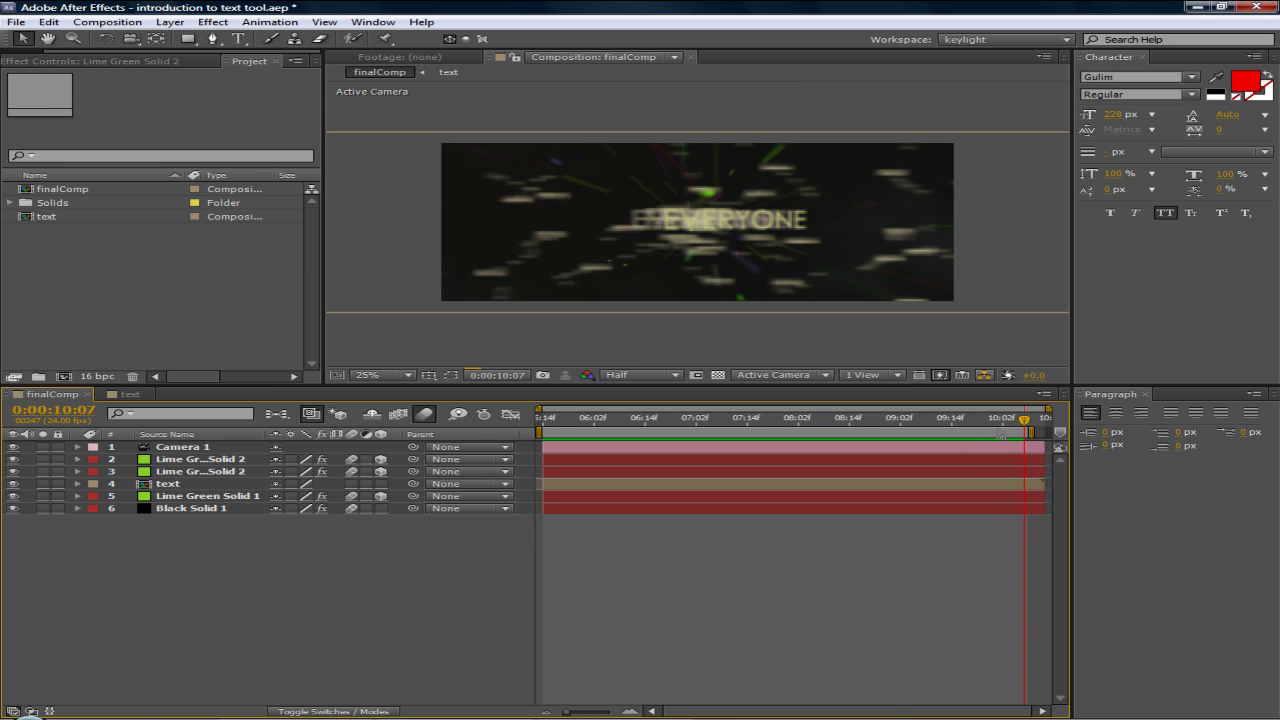
pyautogui.press('pageup')
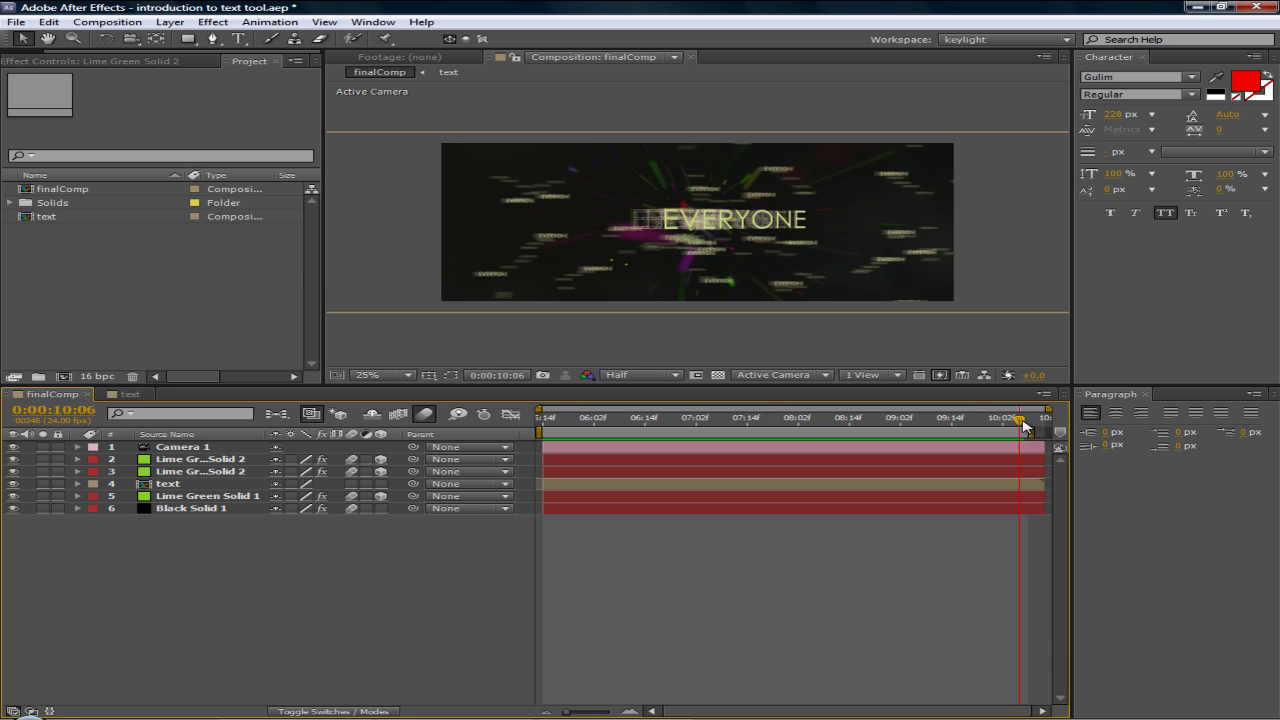
pyautogui.moveTo(1031, 432); pyautogui.dragTo(1027, 432)
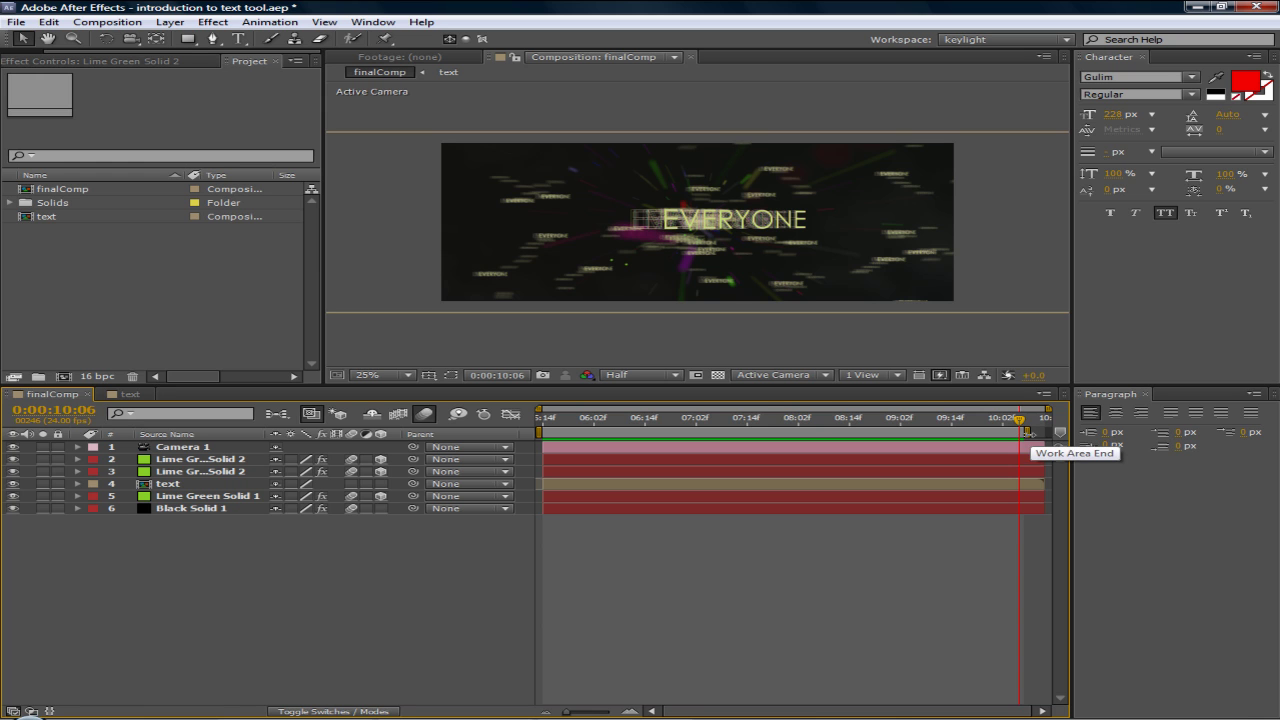
pyautogui.moveTo(1029, 432); pyautogui.dragTo(1027, 432)
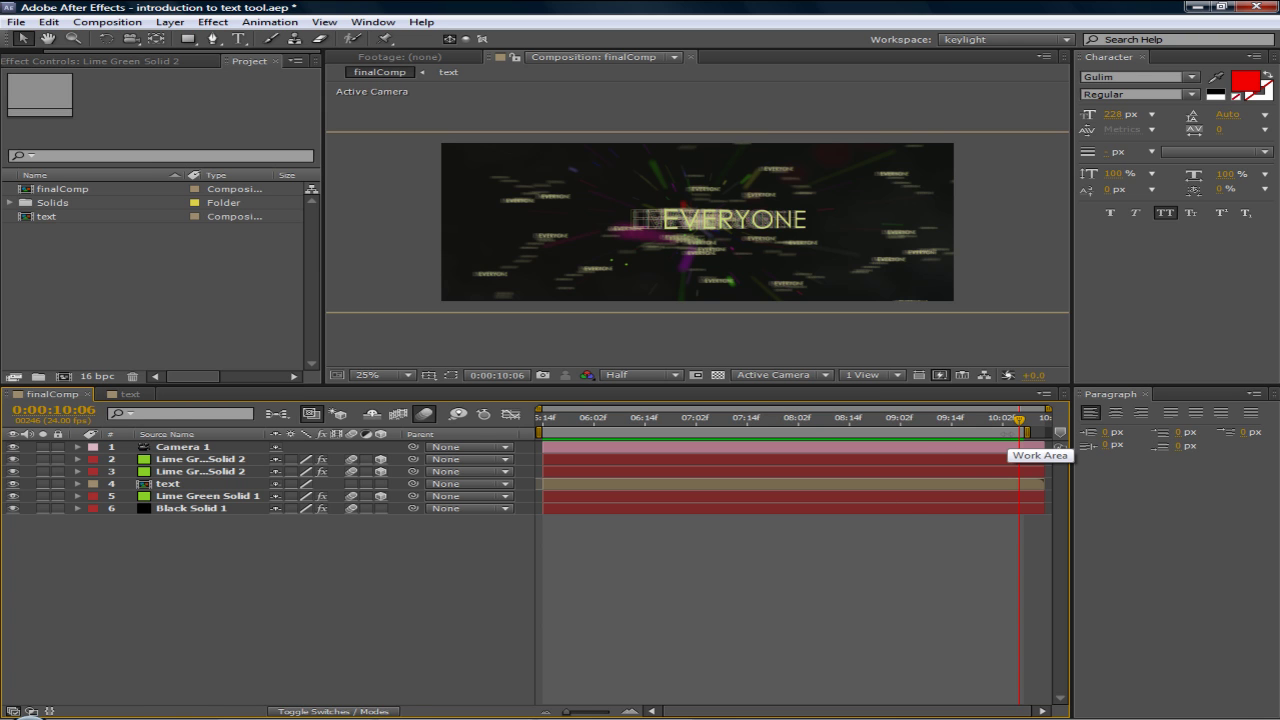
pyautogui.rightClick(1010, 434)
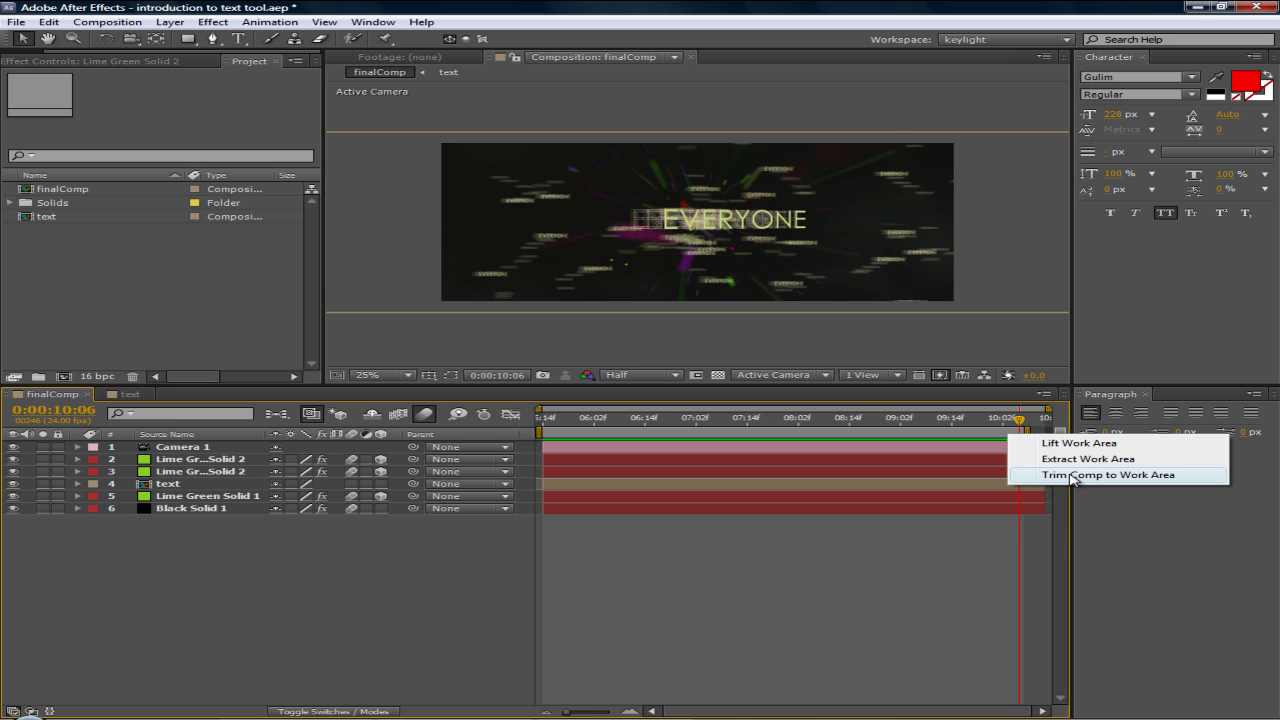
pyautogui.click(1115, 476)
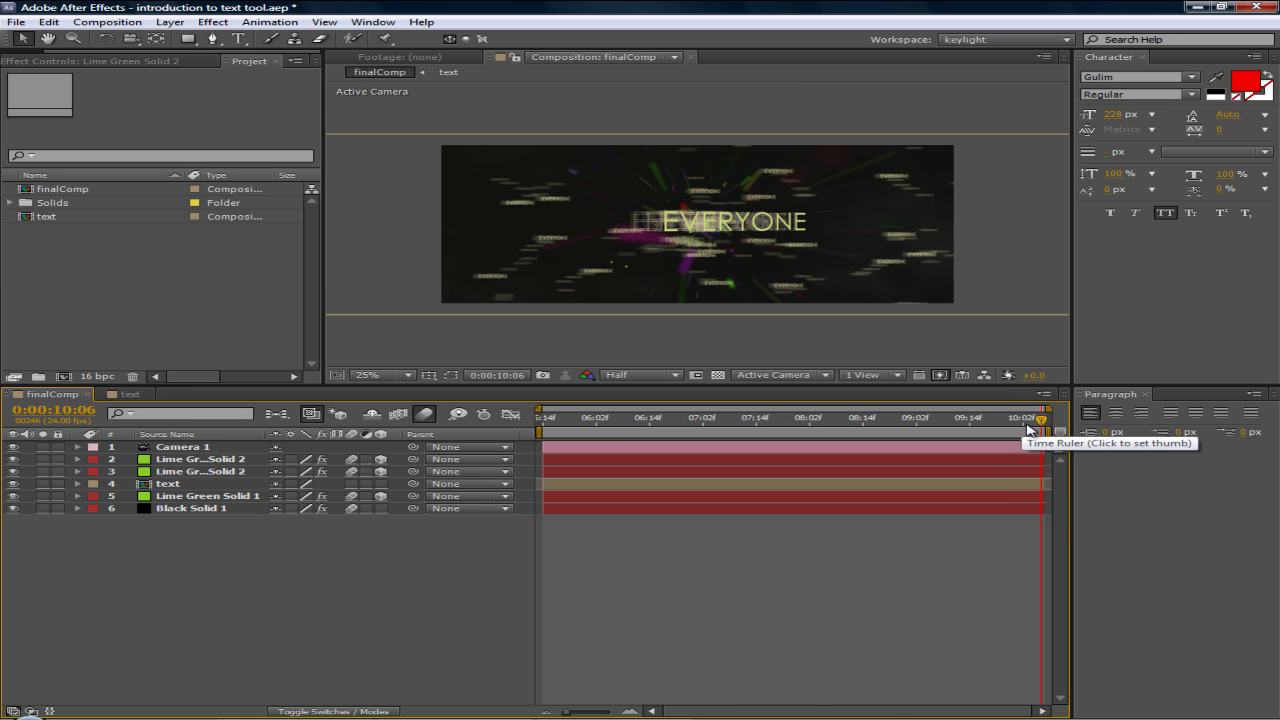
# - Scrub through the trimmed finalComp to check its end, and return the playhead to the start
pyautogui.moveTo(1043, 425); pyautogui.dragTo(757, 433)
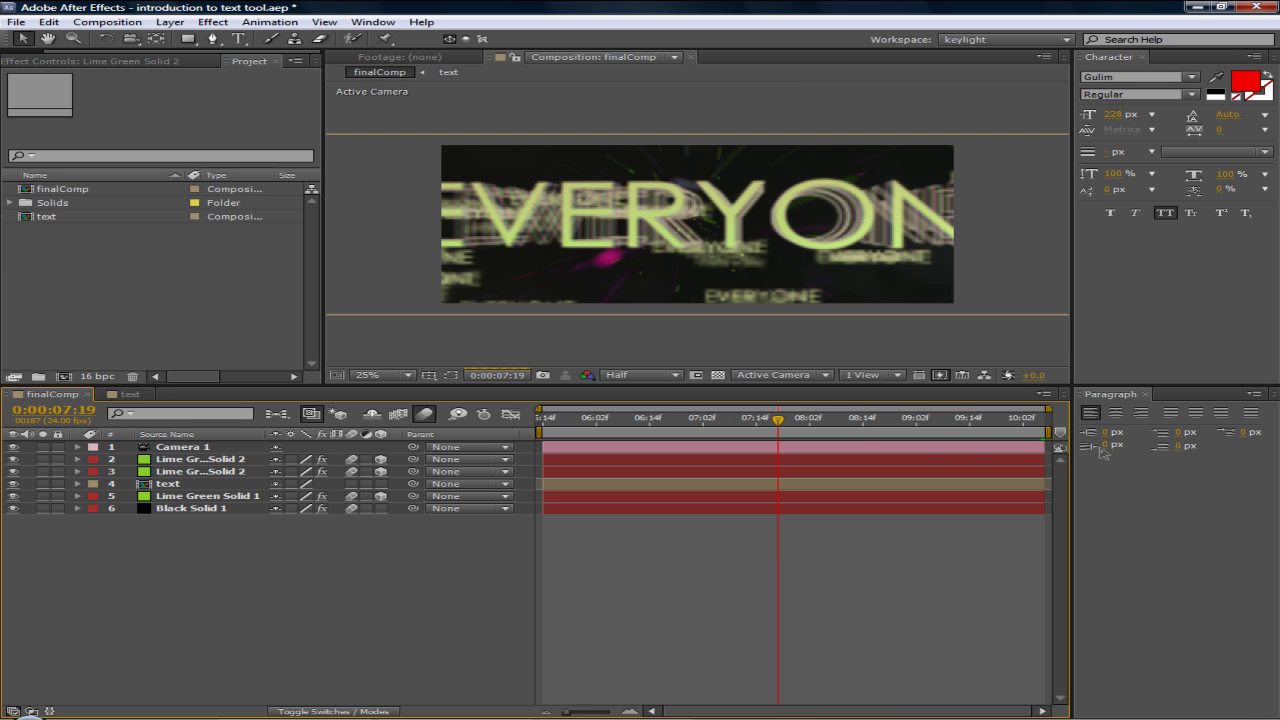
pyautogui.click(545, 421)
pyautogui.moveTo(950, 421); pyautogui.dragTo(538, 424)
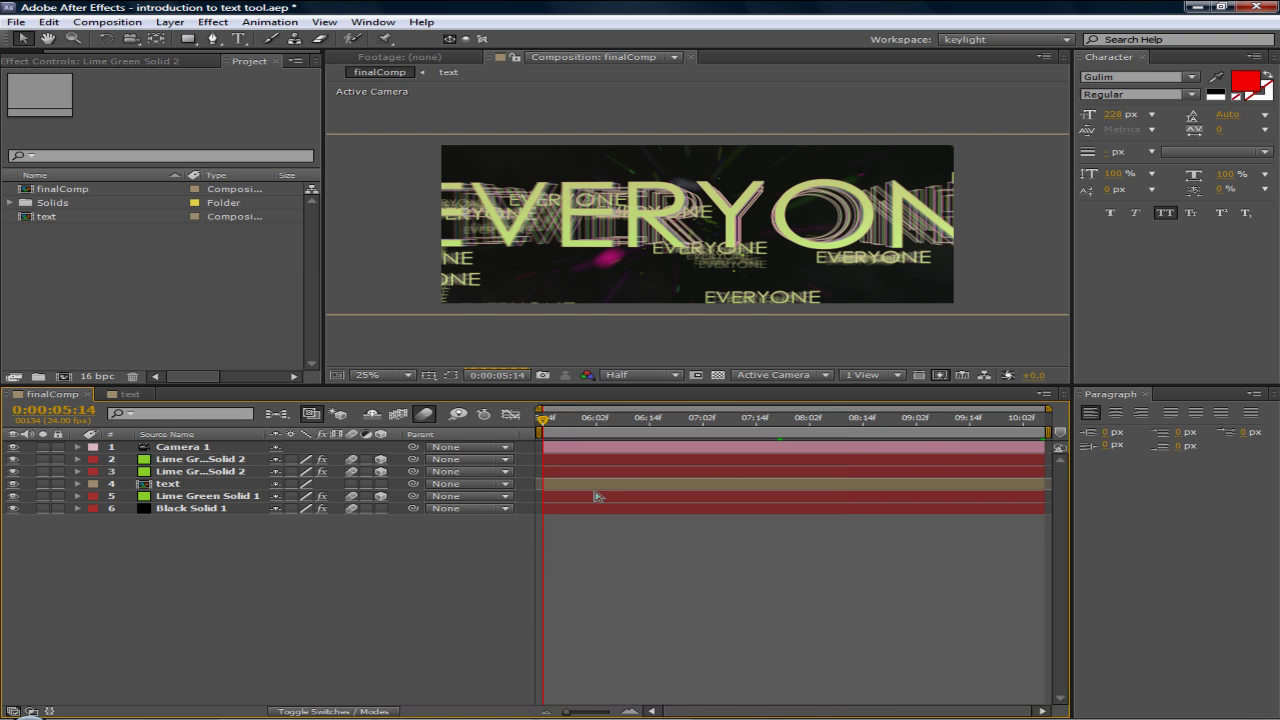
pyautogui.click(1045, 424)
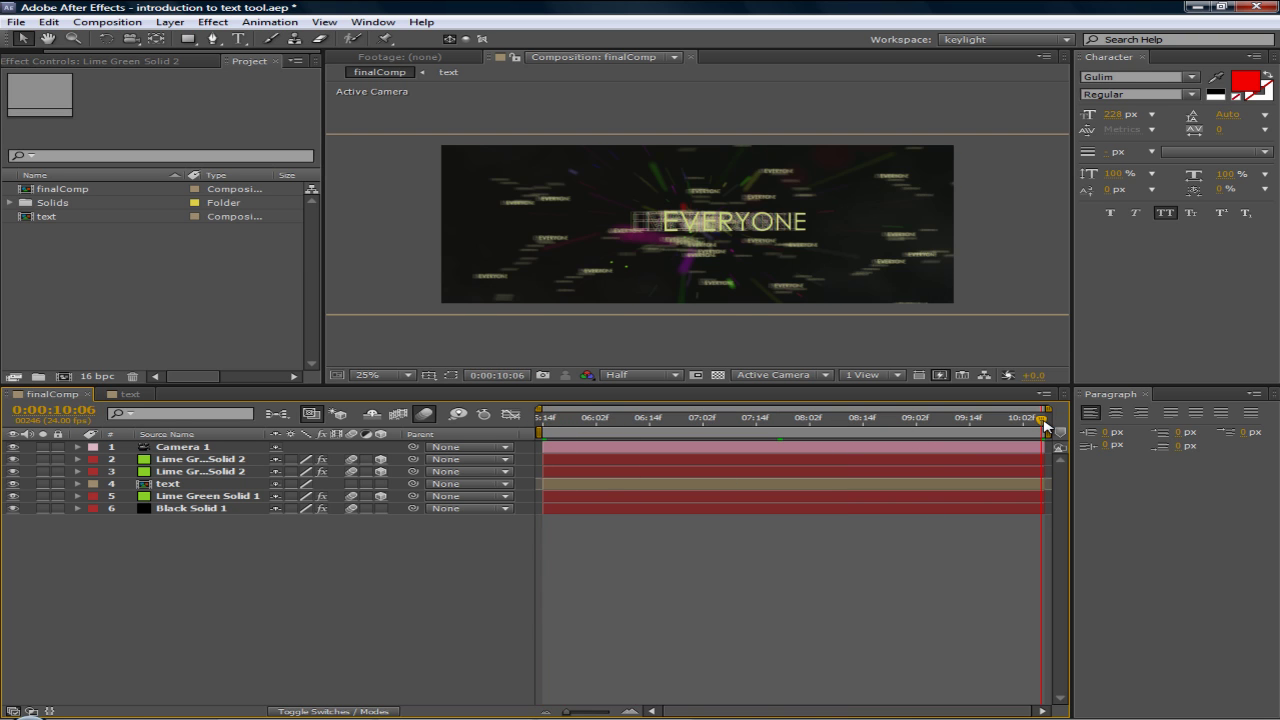
pyautogui.press('Home')
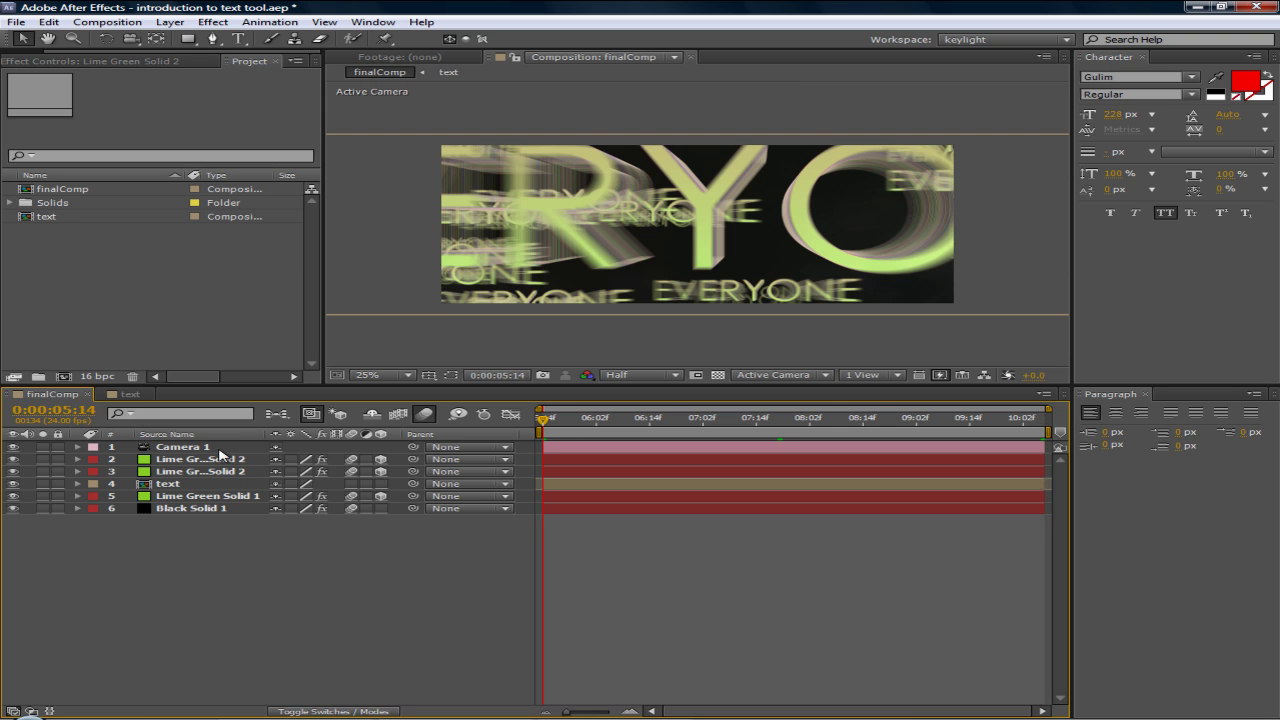
# - Switch the finalComp time display between timecode and frame numbers, ending in timecode, and move the playhead to 0:00:07:09
pyautogui.click(78, 411)
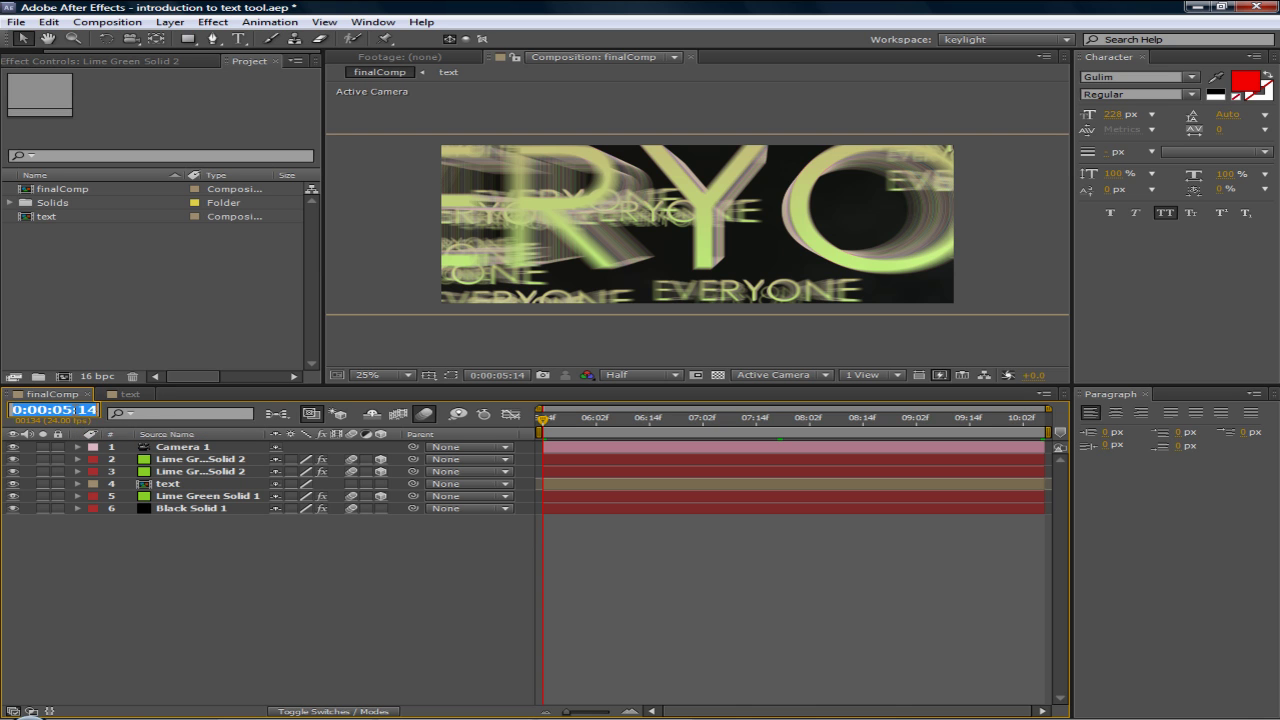
pyautogui.click(158, 434)
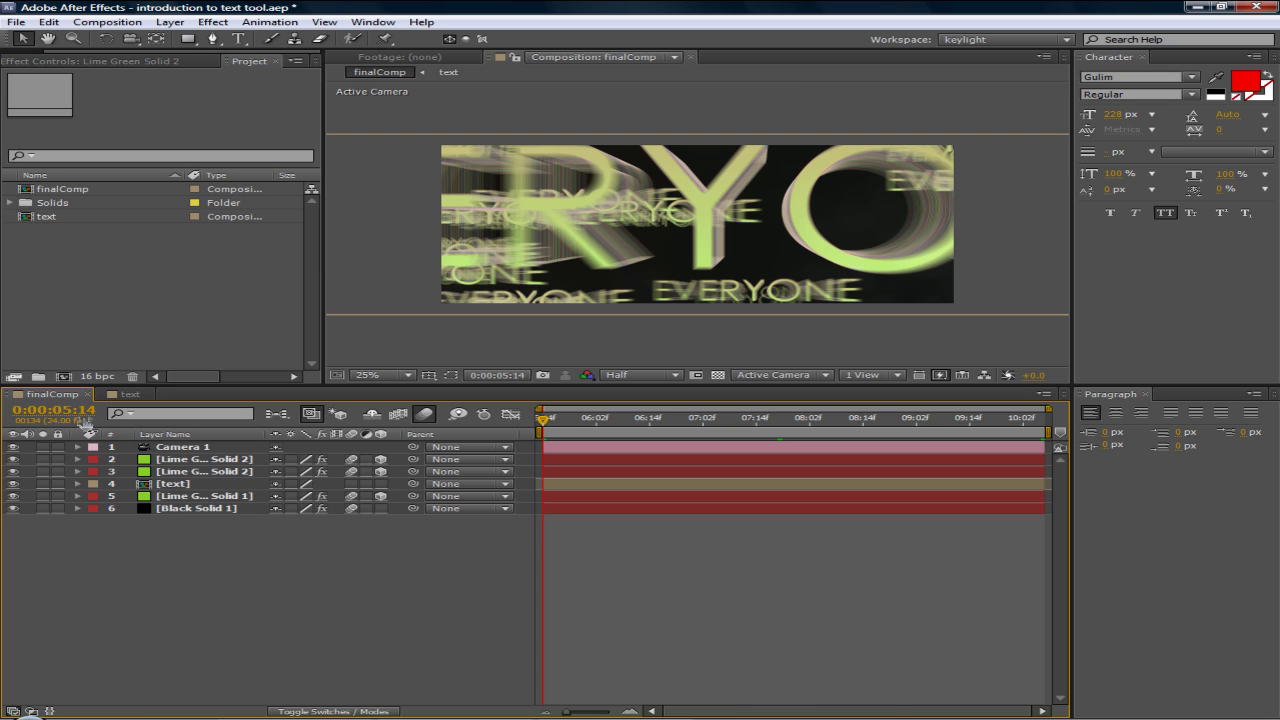
pyautogui.keyDown('ctrl'); pyautogui.click(80, 418); pyautogui.keyUp('ctrl')
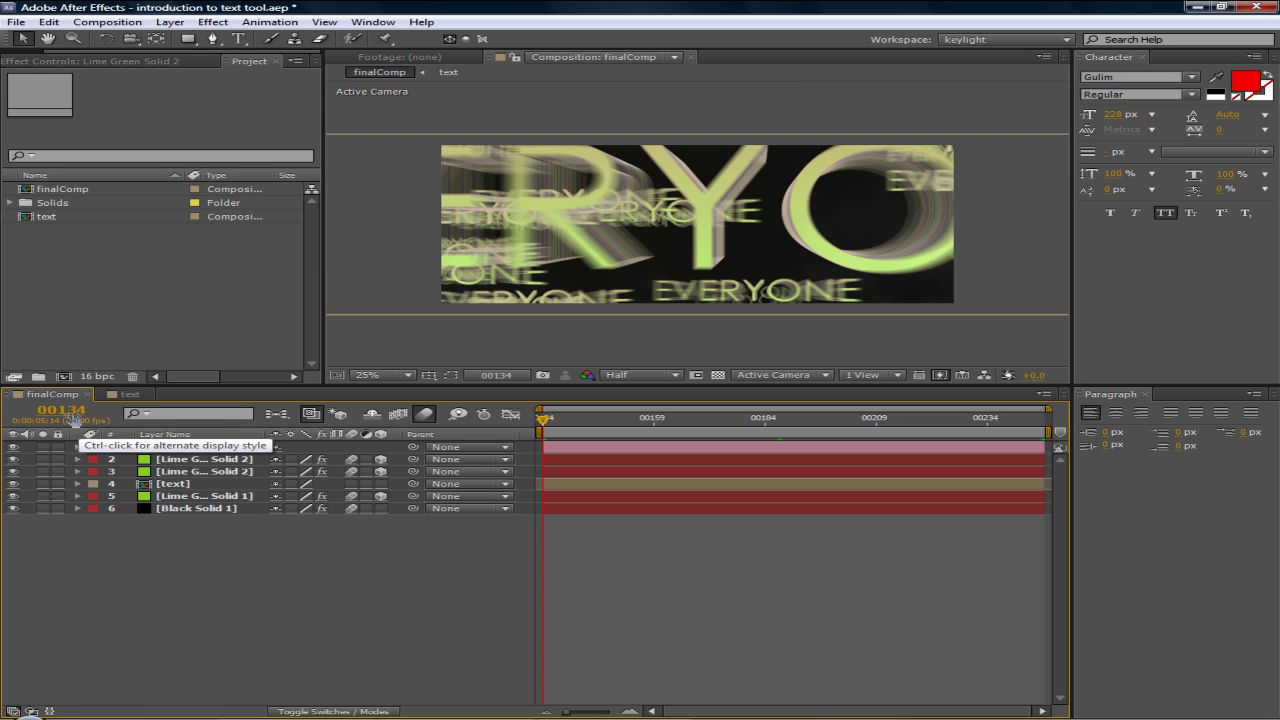
pyautogui.click(736, 420)
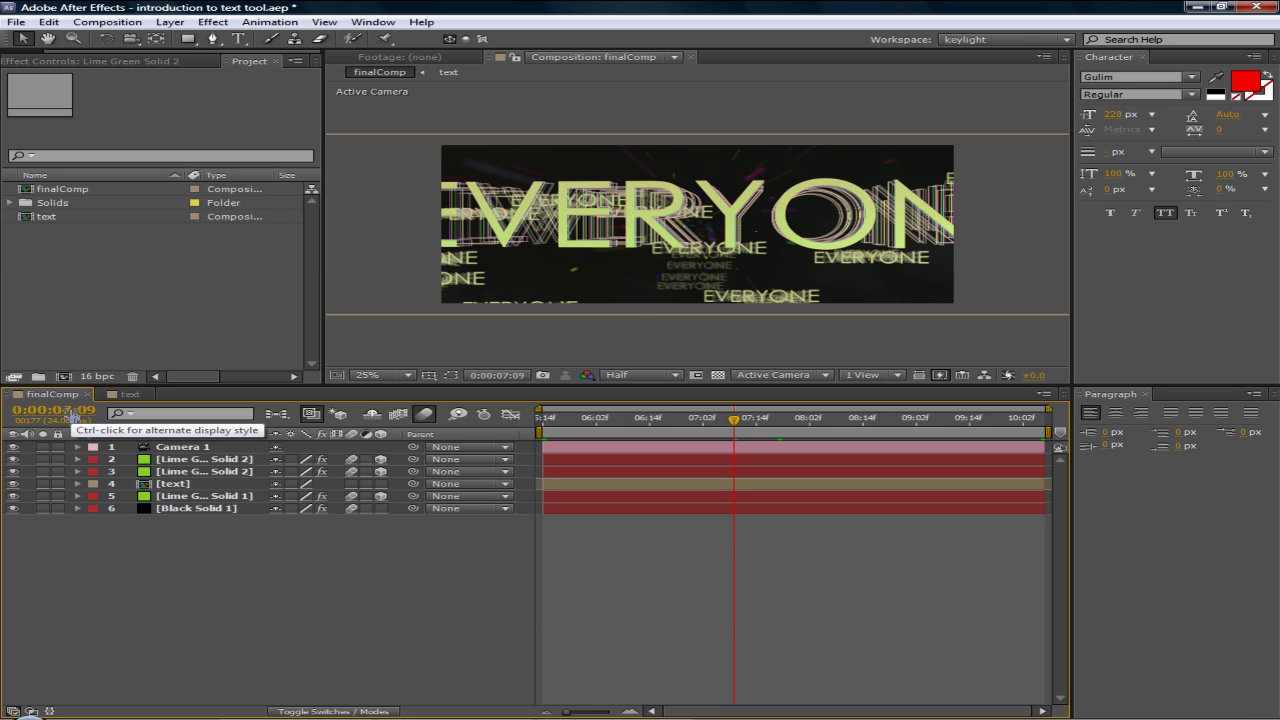
pyautogui.keyDown('ctrl'); pyautogui.click(72, 412); pyautogui.keyUp('ctrl')
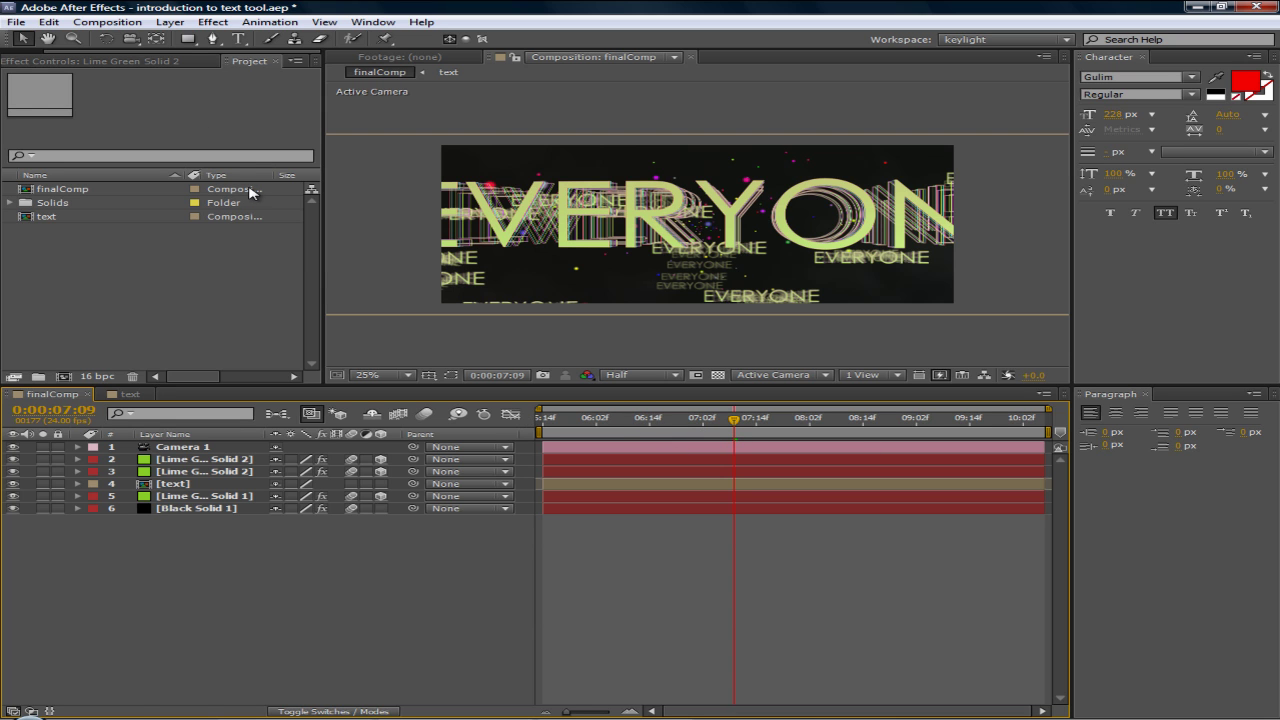
# - Enlarge the timeline panel vertically, making more empty room below the finalComp layers
pyautogui.click(127, 22)
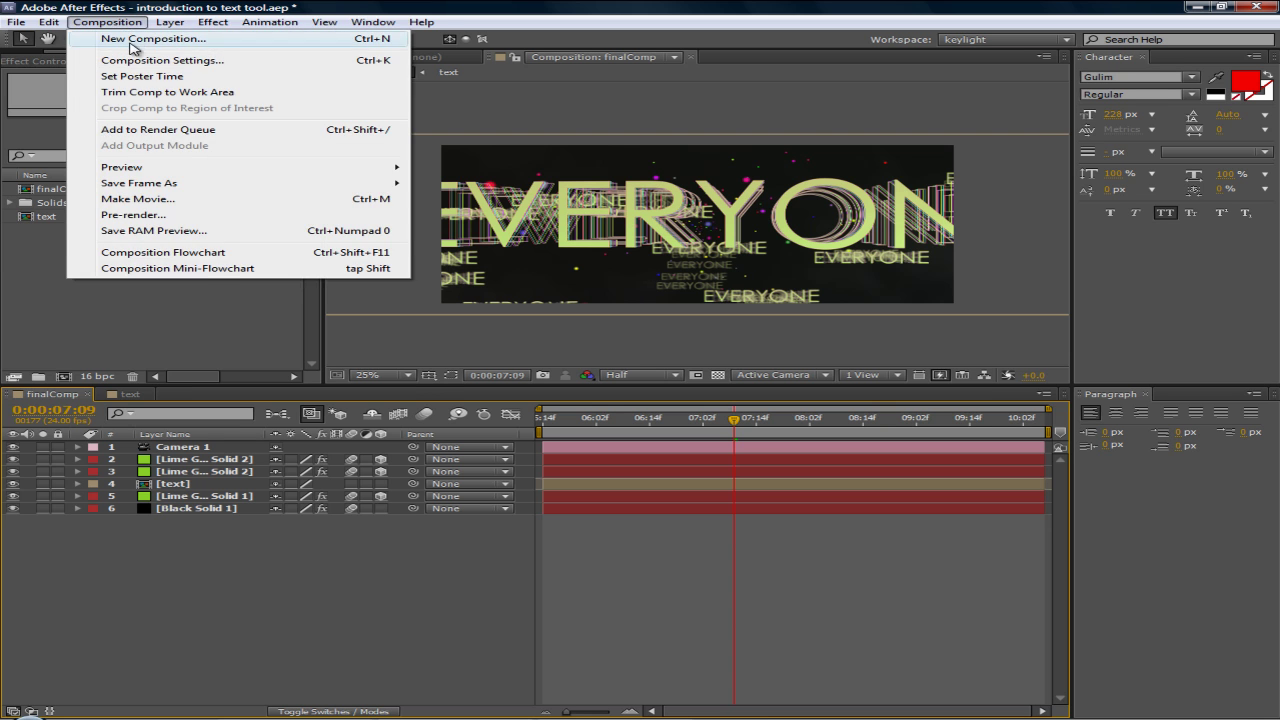
pyautogui.click(240, 290)
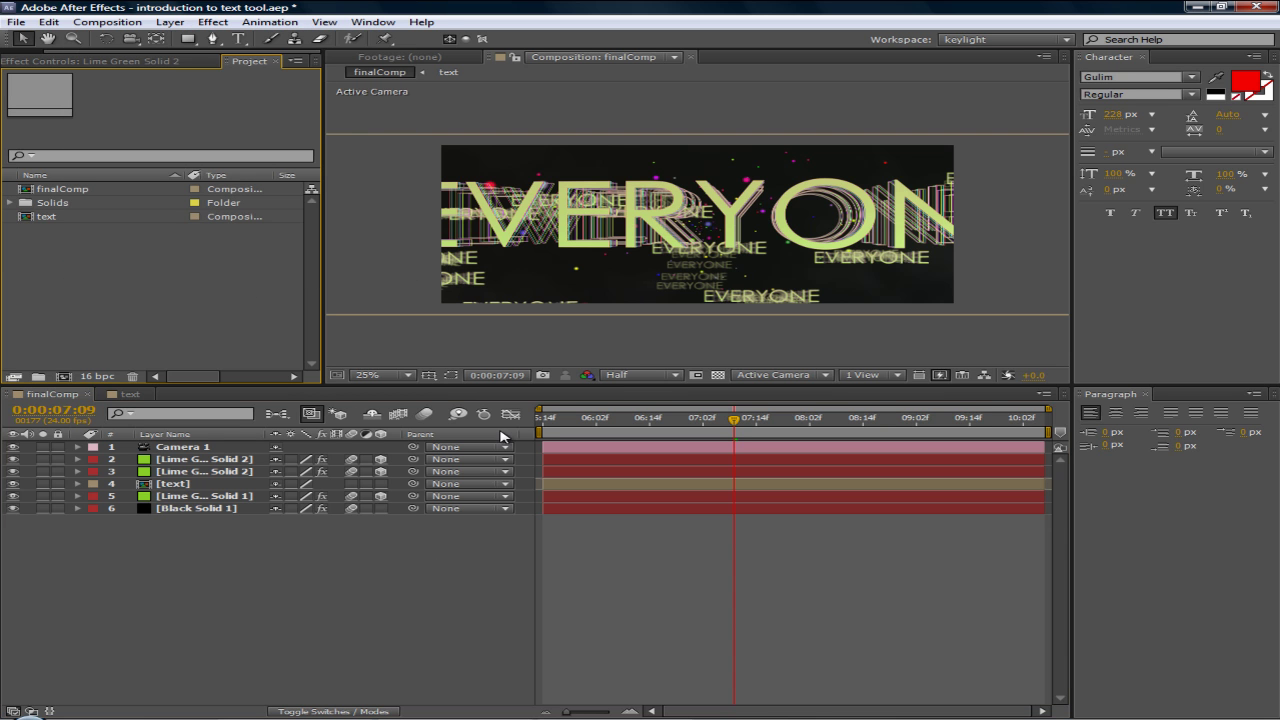
pyautogui.moveTo(558, 388); pyautogui.dragTo(556, 326)
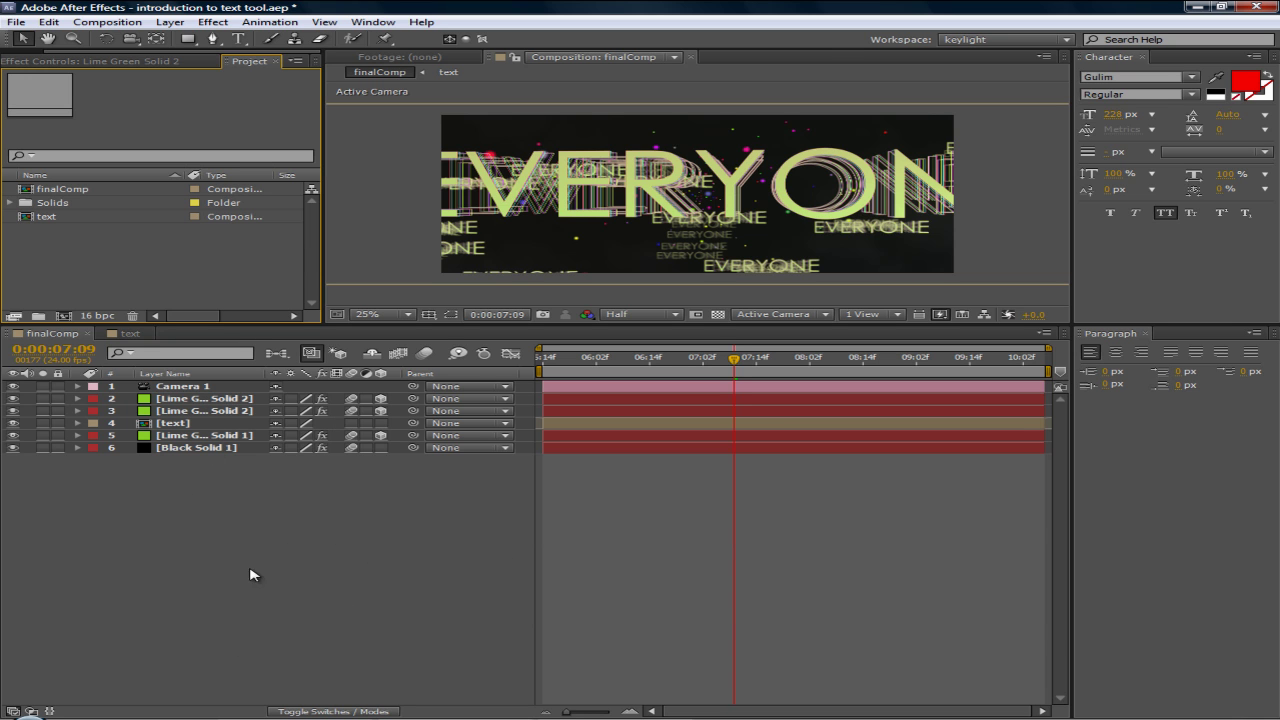
pyautogui.rightClick(212, 403)
pyautogui.click(168, 490)
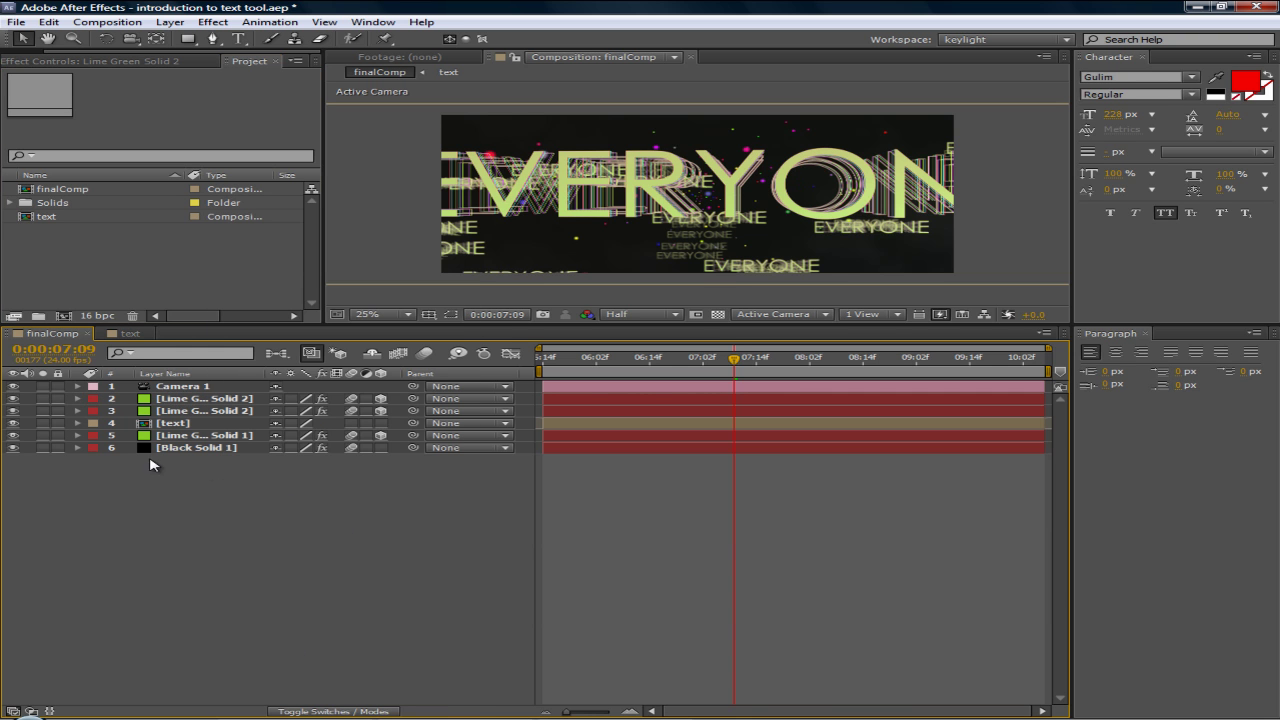
# - Open finalComp's composition settings, review the width, height, frame rate and start timecode, and close them without changes
pyautogui.rightClick(272, 514)
pyautogui.moveTo(386, 517)
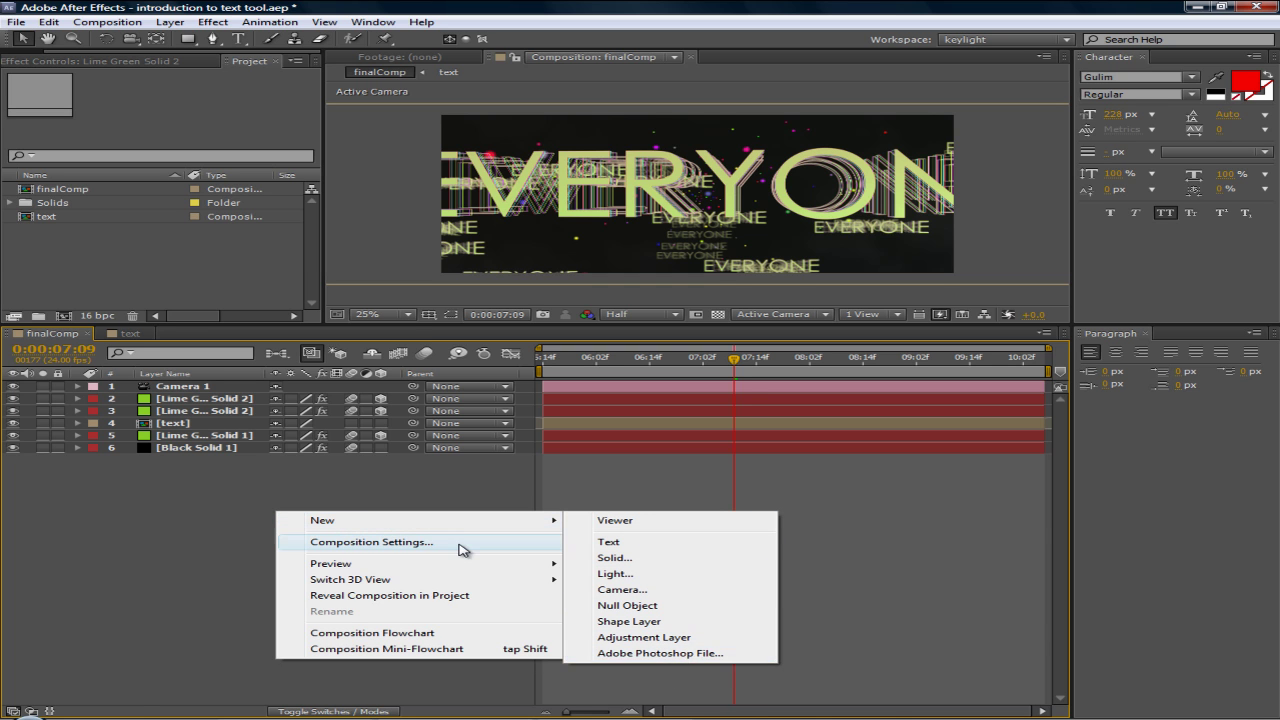
pyautogui.rightClick(208, 502)
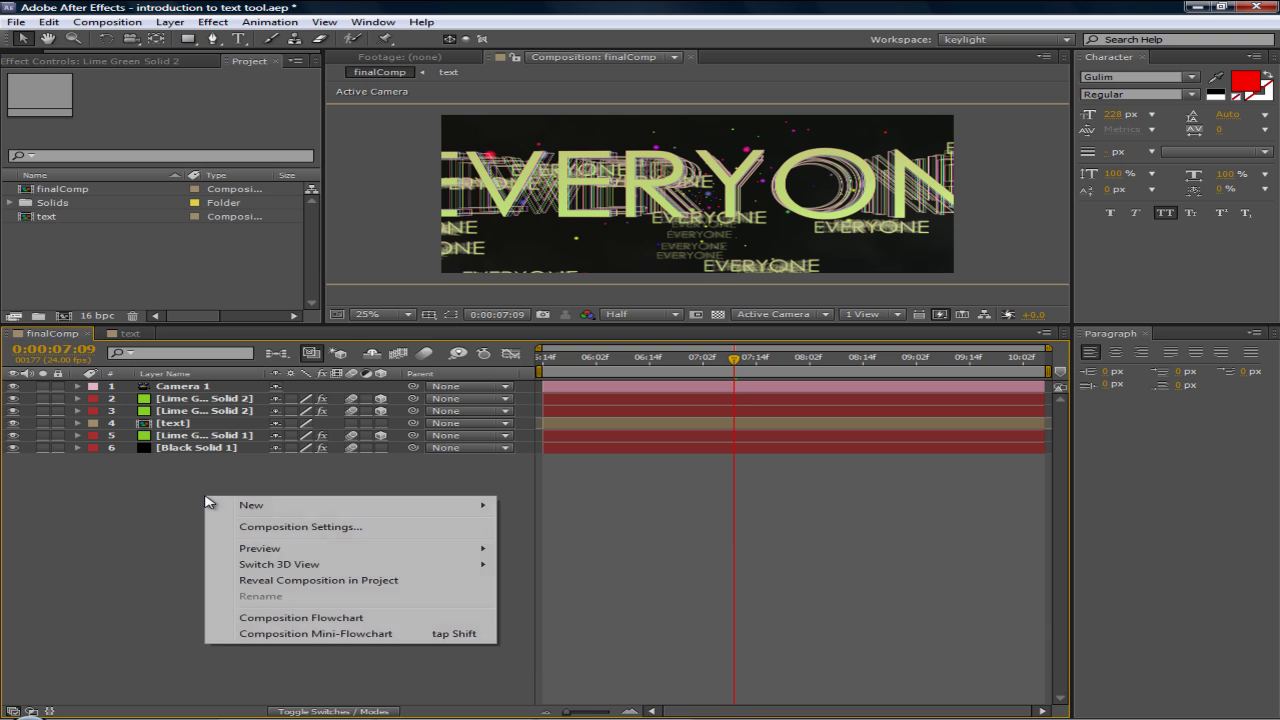
pyautogui.click(343, 535)
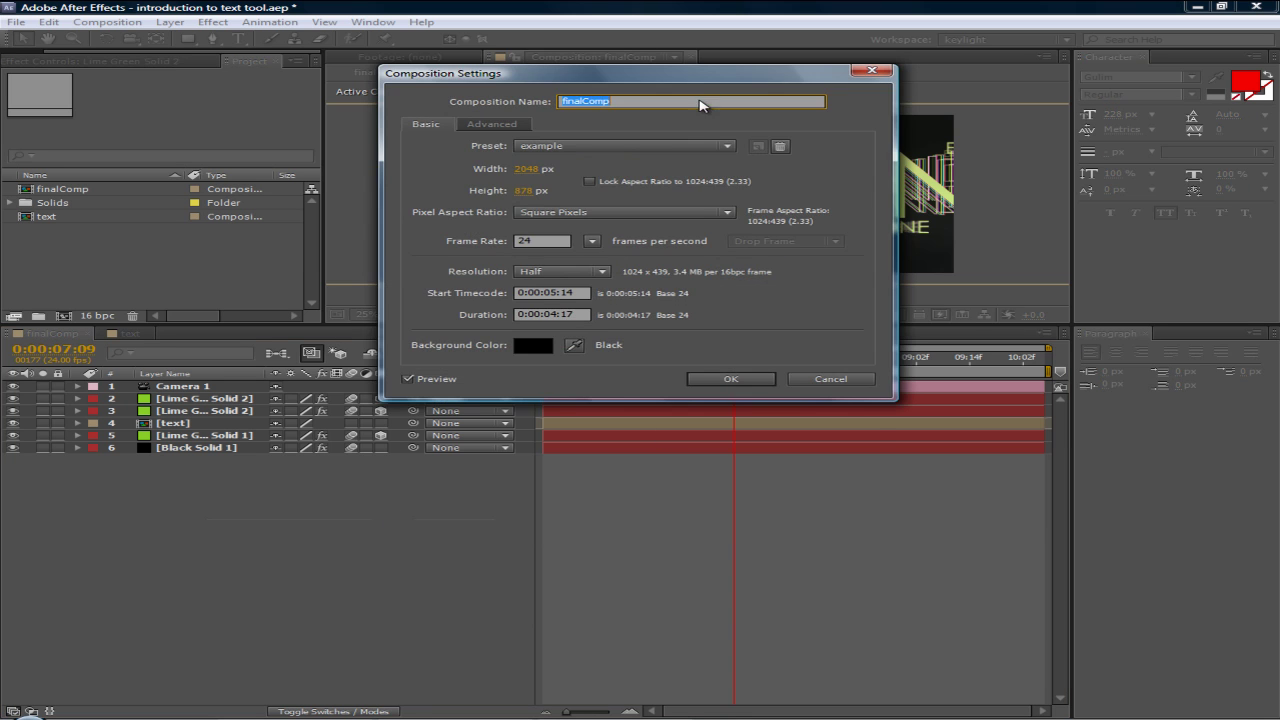
pyautogui.moveTo(705, 82); pyautogui.dragTo(667, 173)
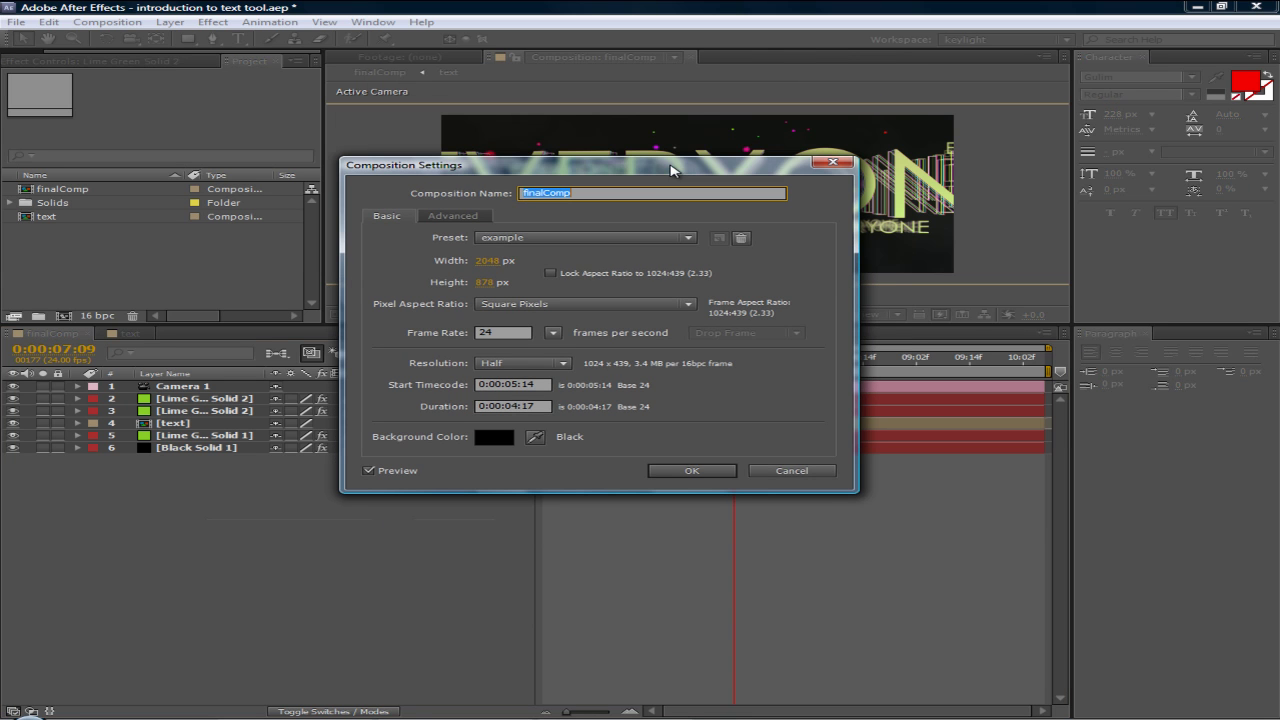
pyautogui.click(487, 261)
pyautogui.press('Tab')
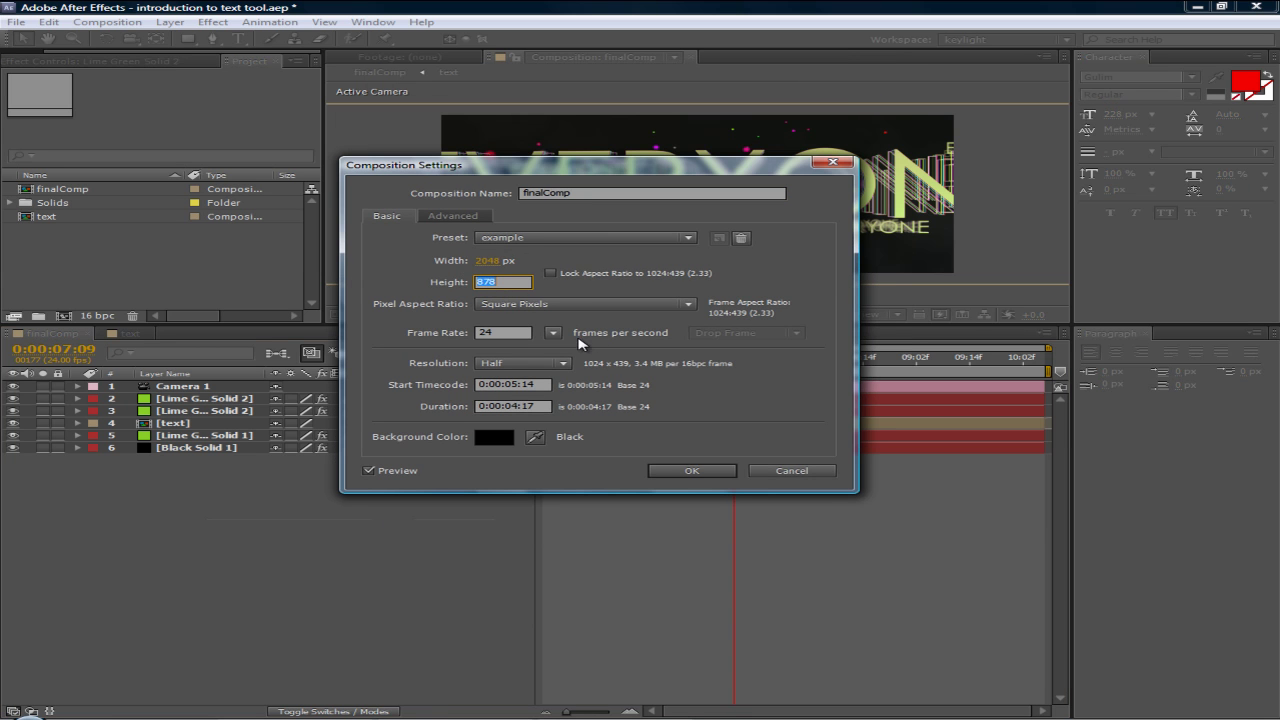
pyautogui.click(502, 334)
pyautogui.click(529, 383)
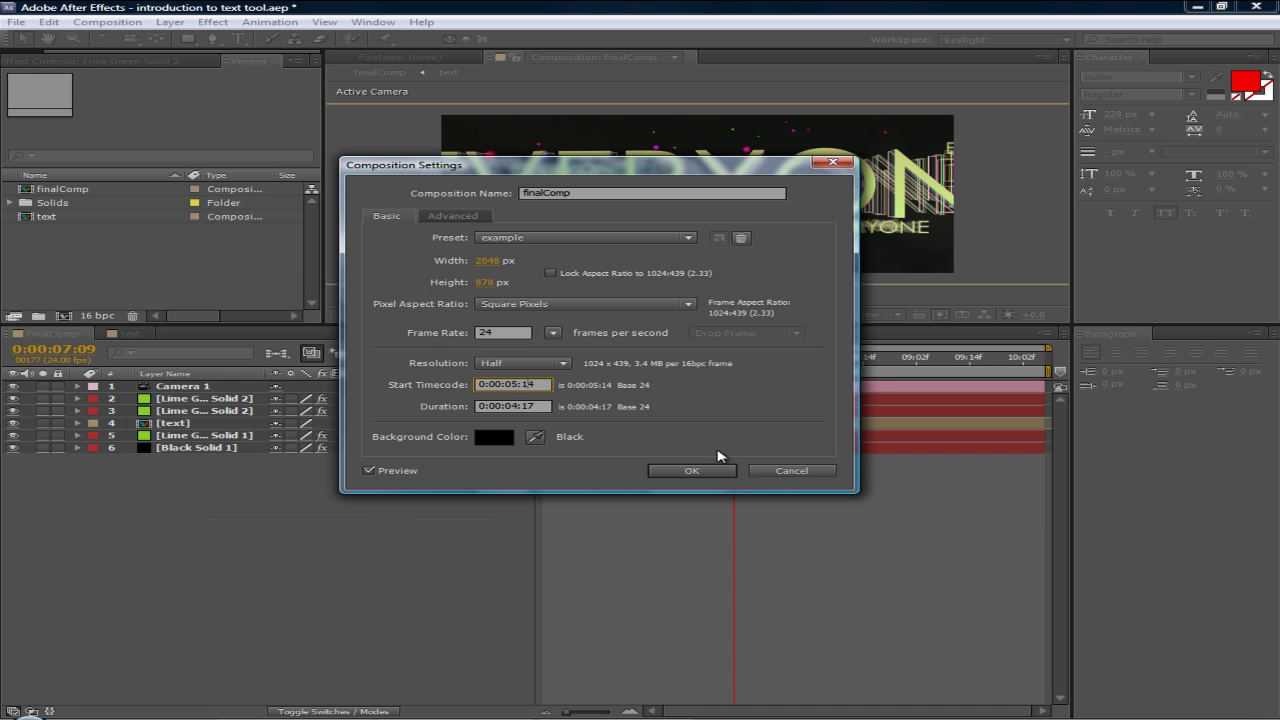
pyautogui.click(772, 470)
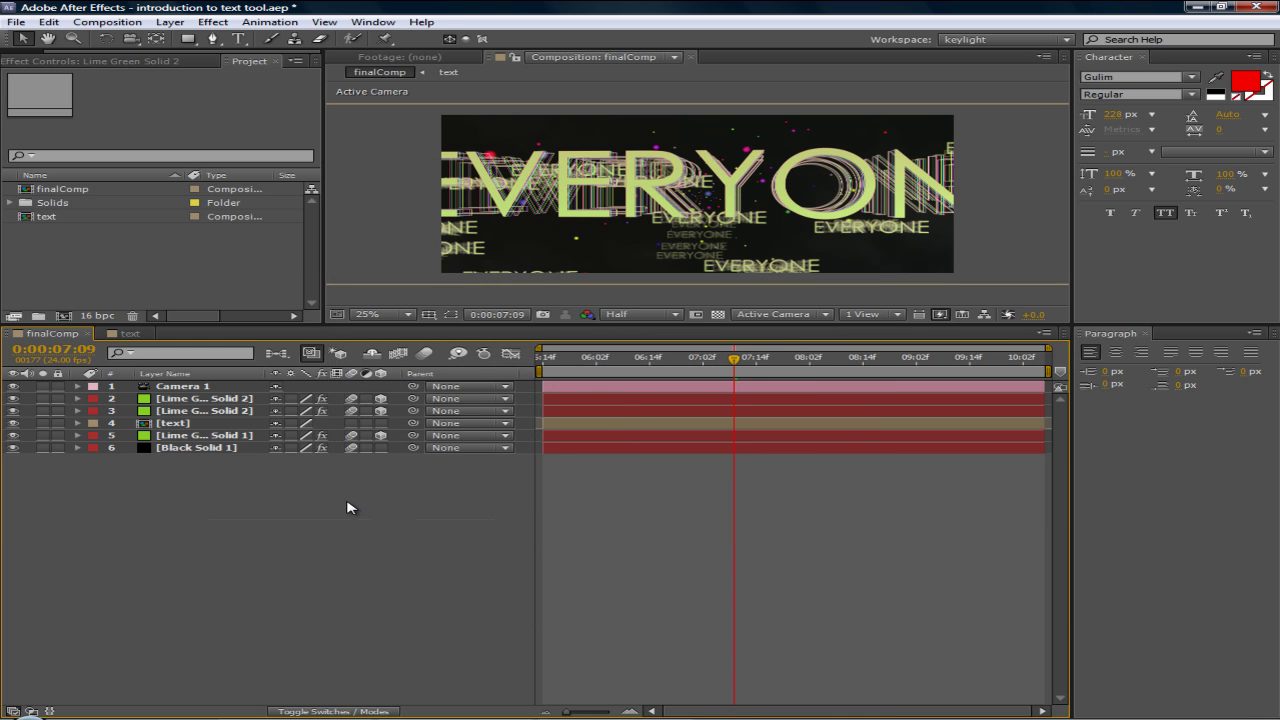
# - Compare the context menus of the layers and the empty timeline area, and reopen and close finalComp's composition settings
pyautogui.rightClick(201, 412)
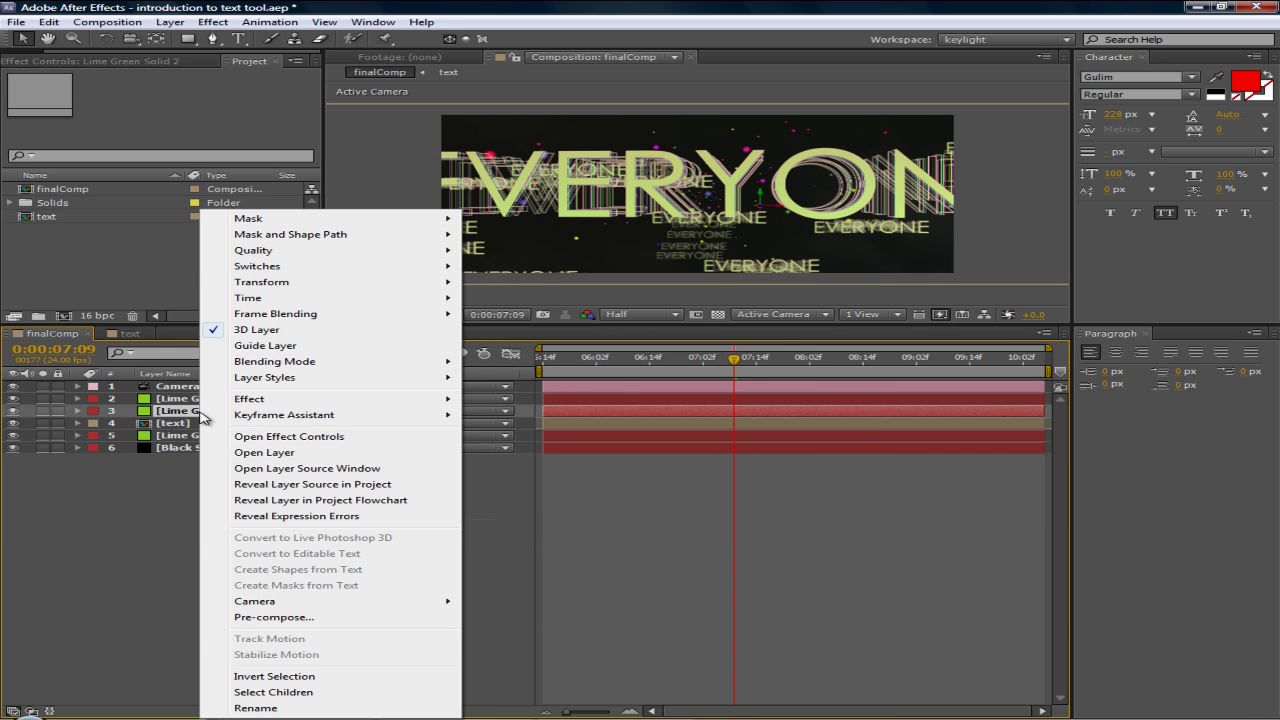
pyautogui.rightClick(177, 436)
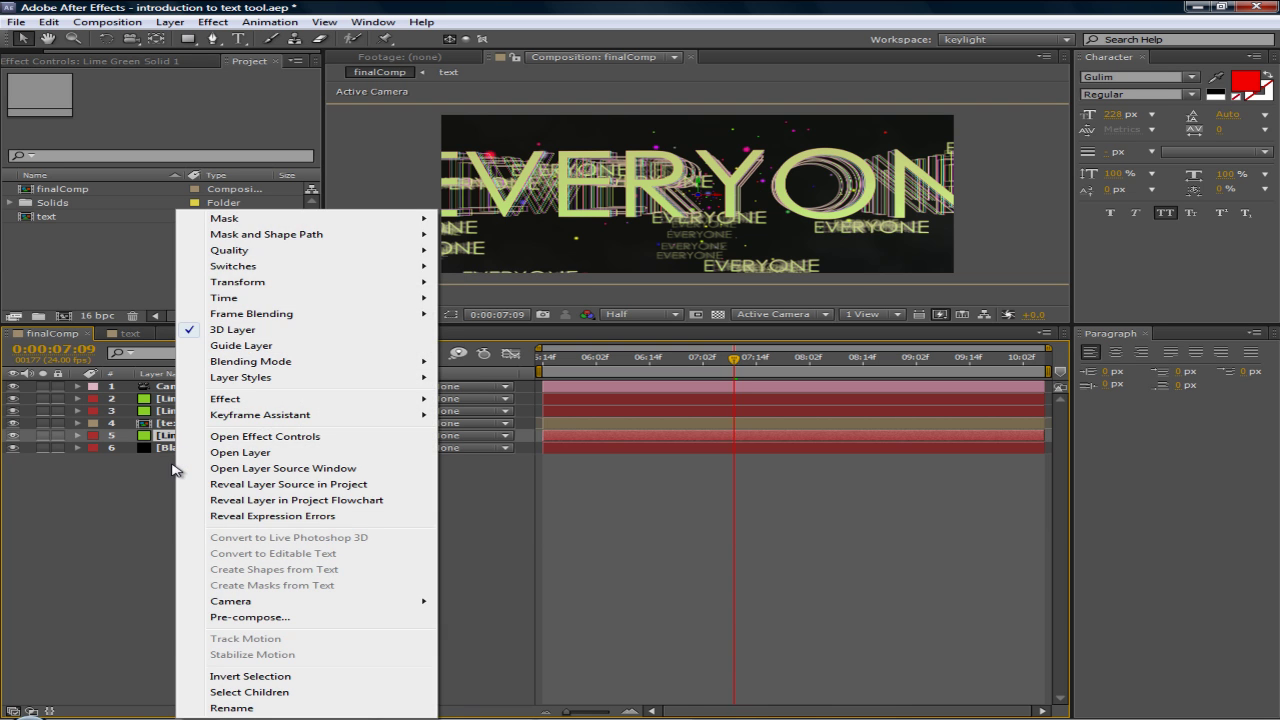
pyautogui.click(158, 498)
pyautogui.rightClick(250, 498)
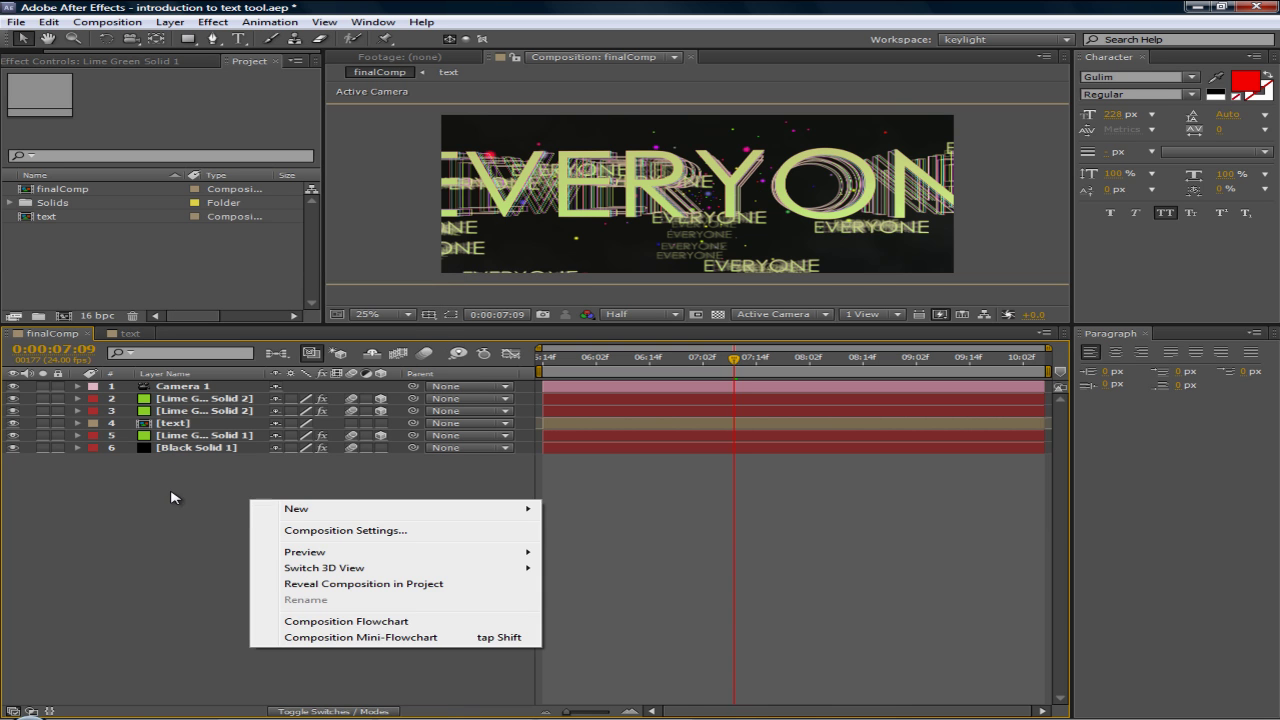
pyautogui.rightClick(174, 490)
pyautogui.rightClick(263, 476)
pyautogui.rightClick(224, 488)
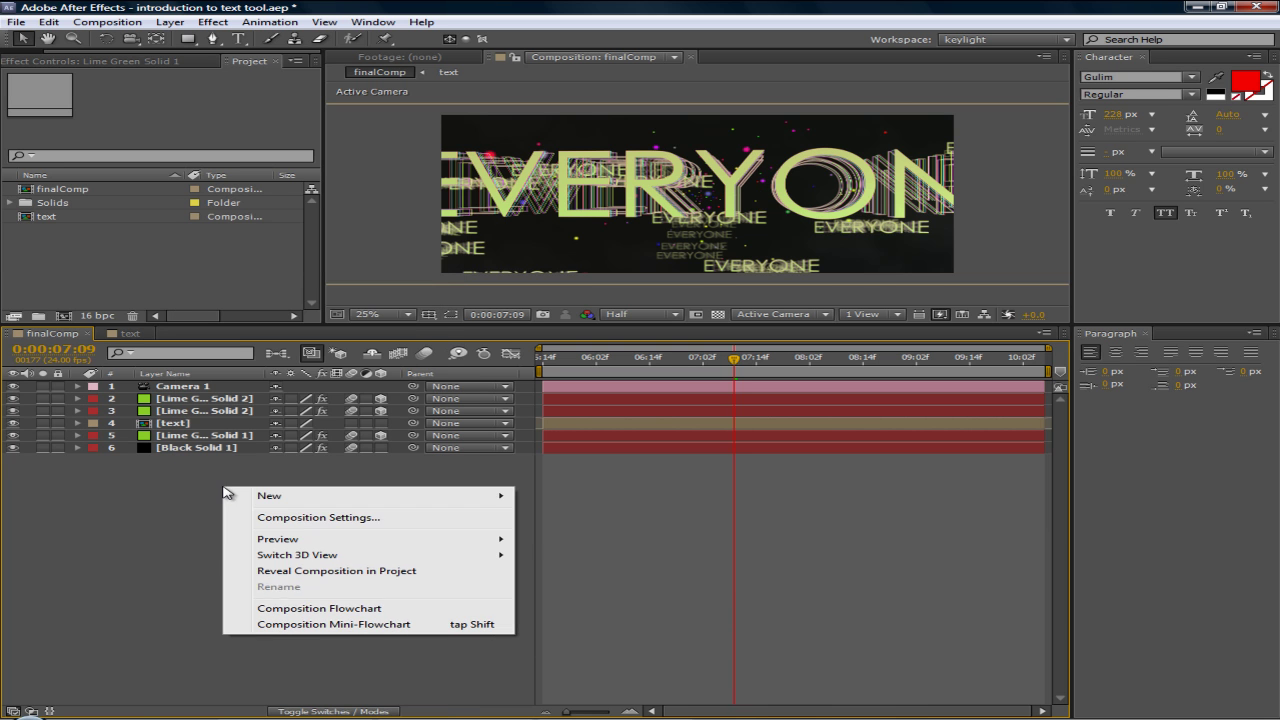
pyautogui.rightClick(198, 501)
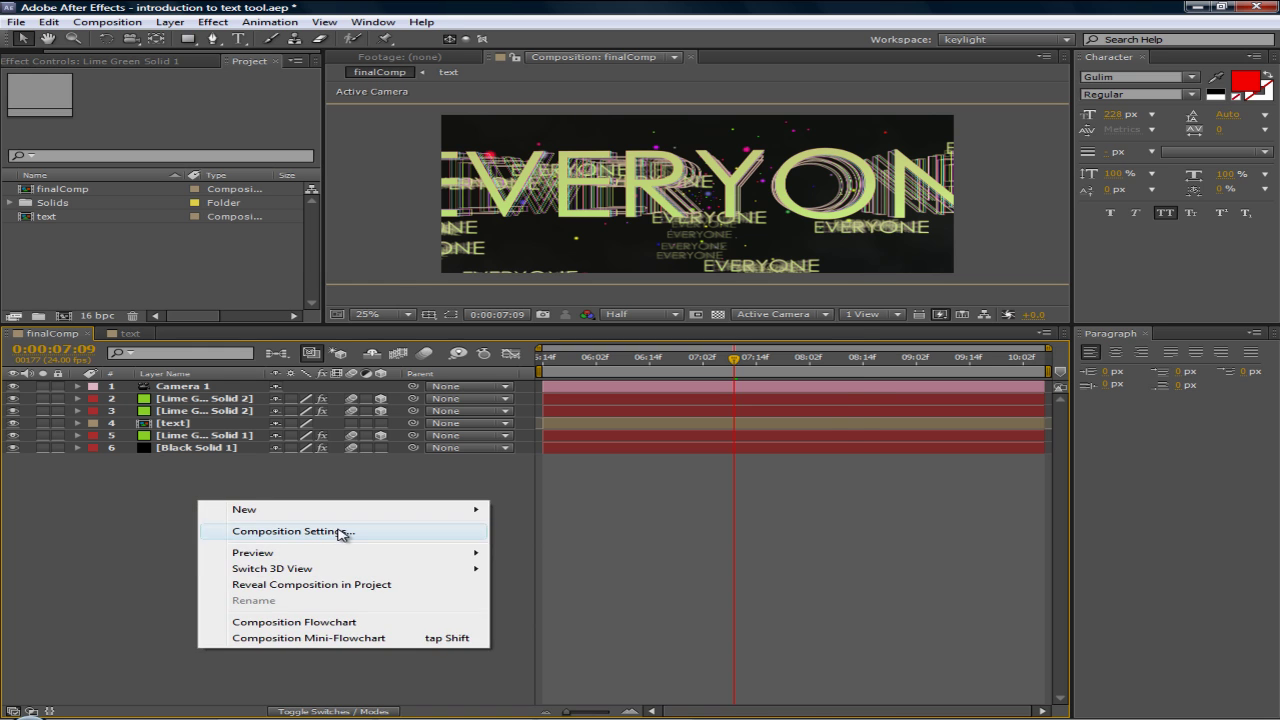
pyautogui.click(333, 532)
pyautogui.click(726, 476)
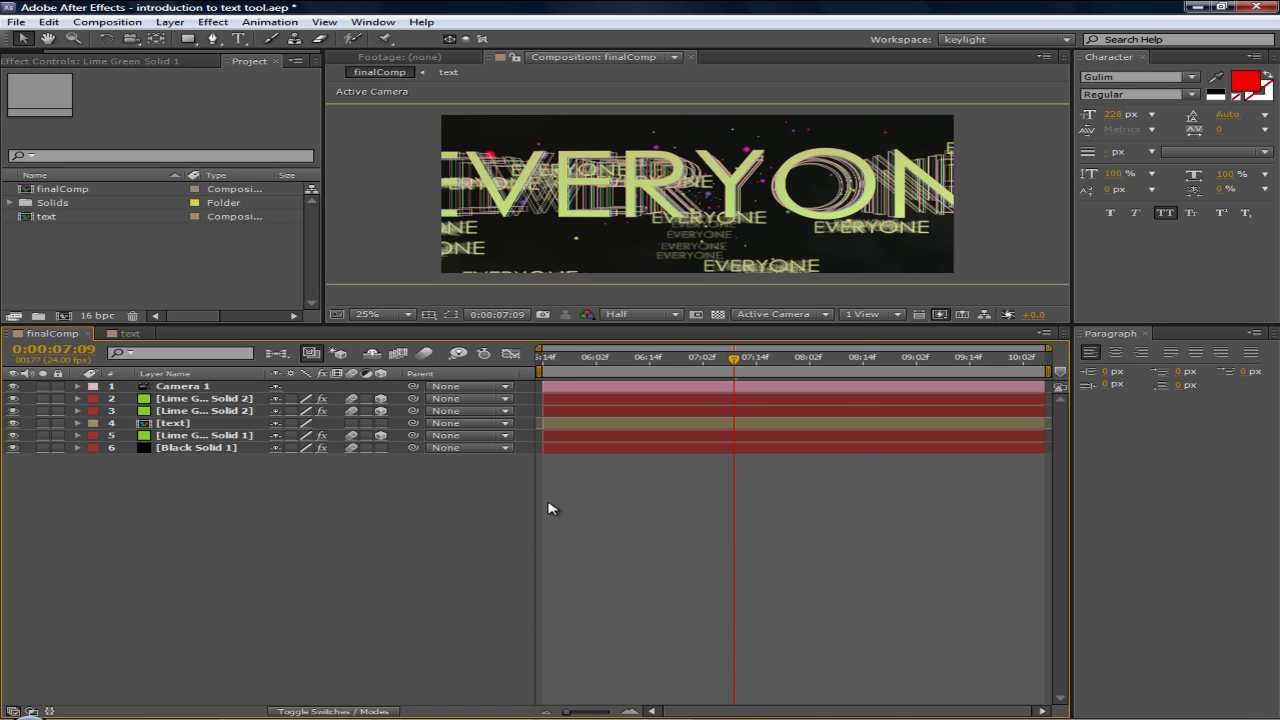
# - Start a new composition, review its width and height, and choose a frame rate of 24 frames per second
pyautogui.hotkey('ctrl', 'n')
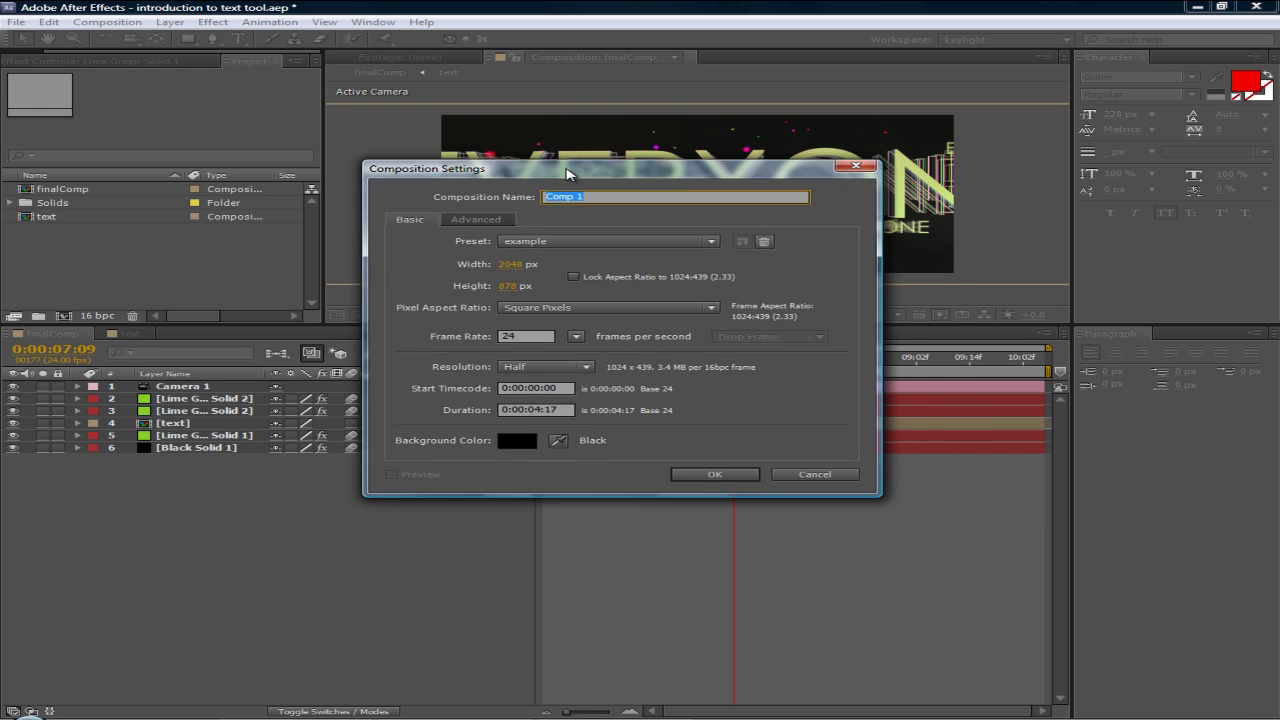
pyautogui.click(582, 255)
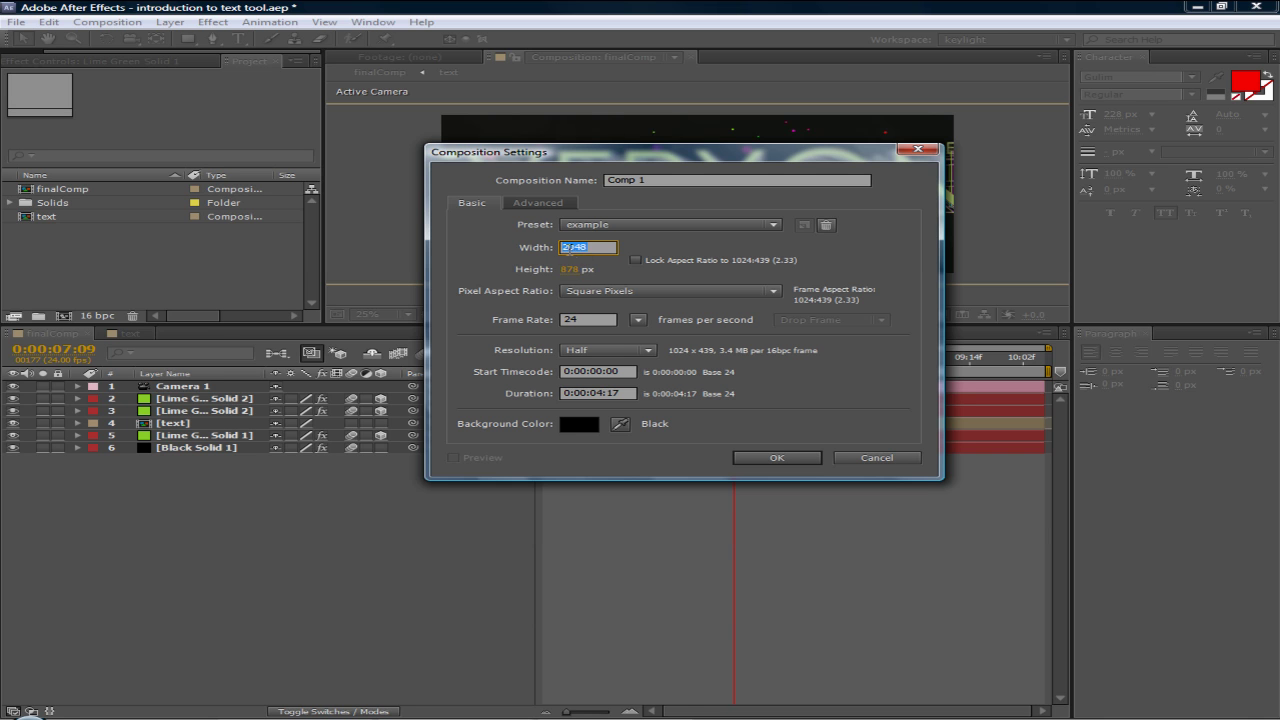
pyautogui.click(572, 270)
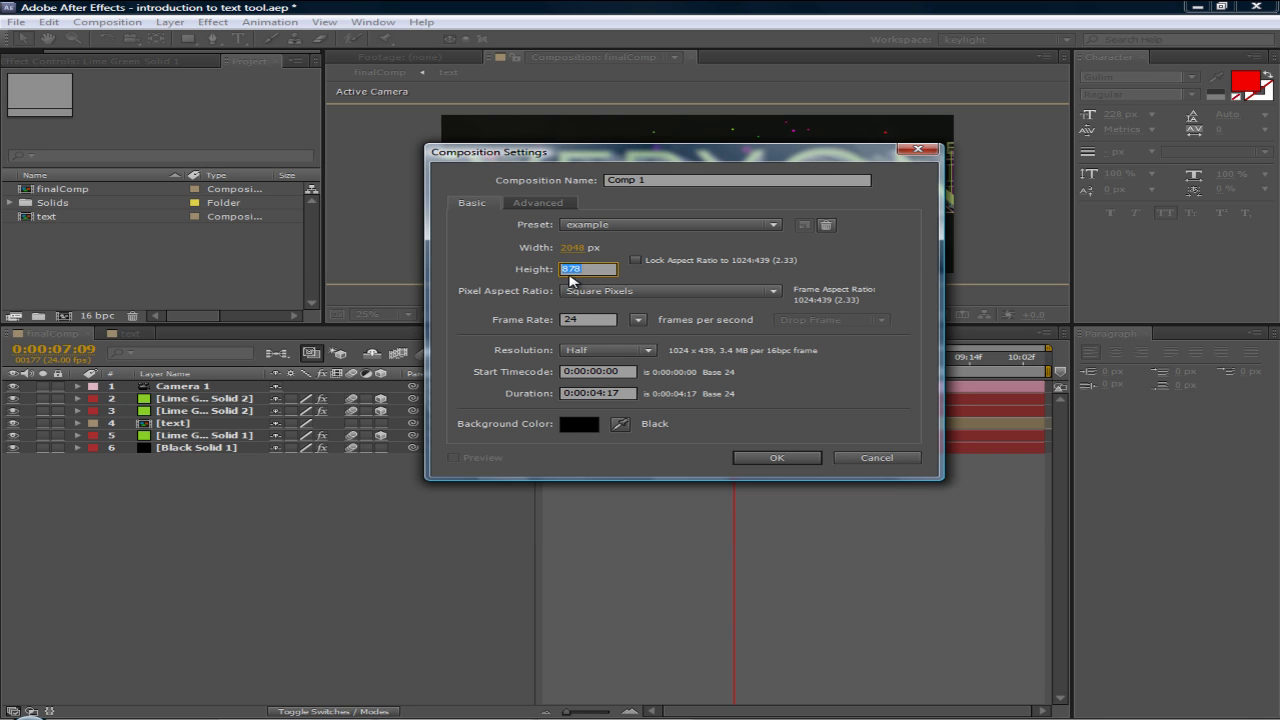
pyautogui.click(590, 320)
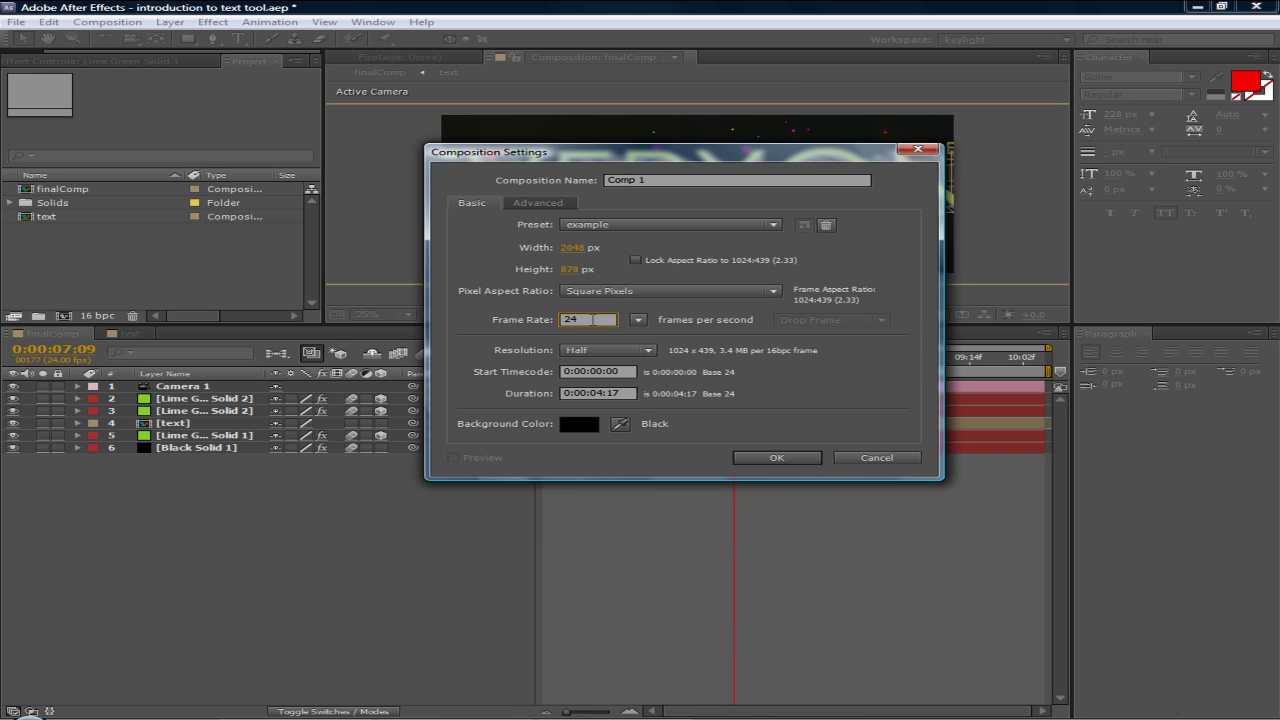
pyautogui.click(637, 320)
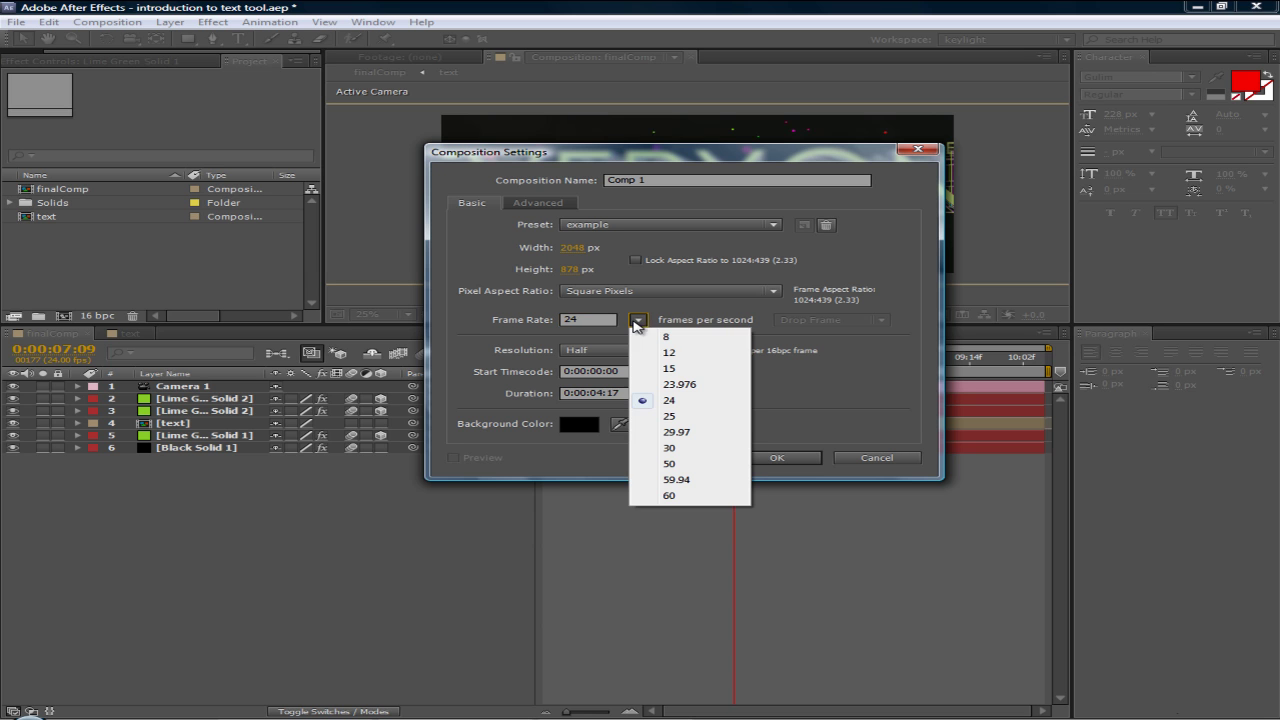
pyautogui.click(697, 401)
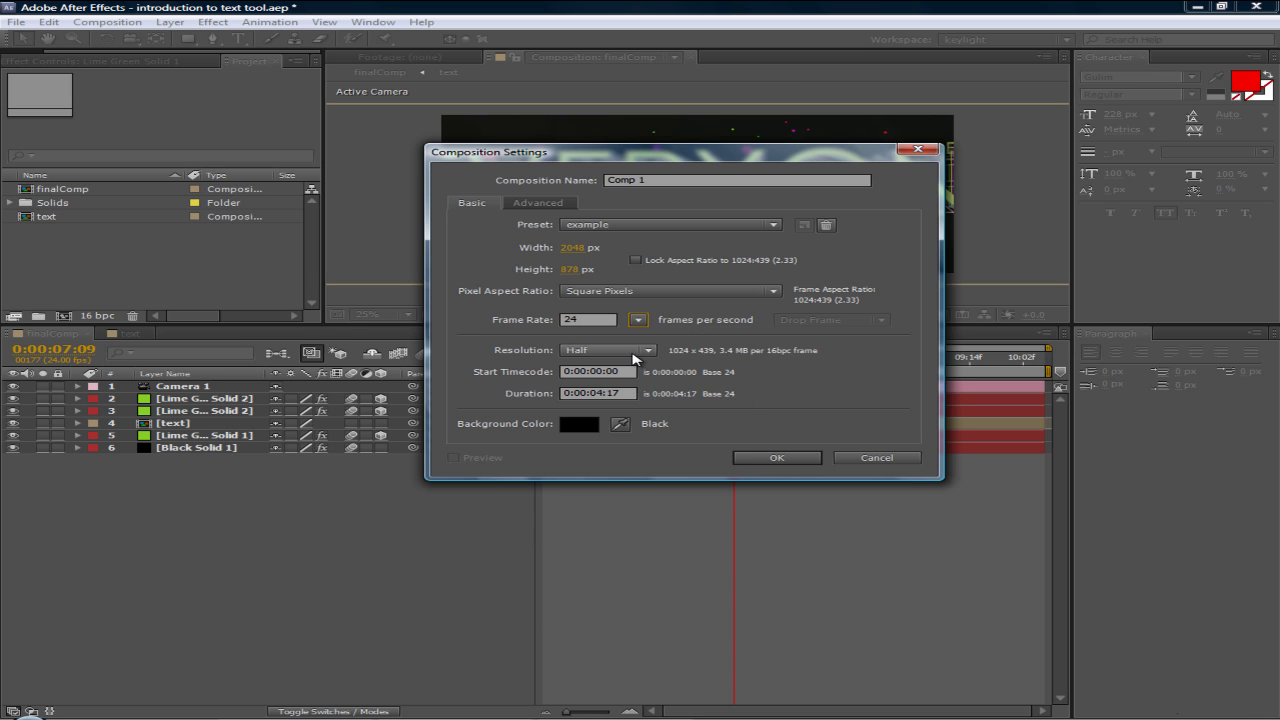
# - Examine the new composition's resolution, start timecode, duration and advanced settings, and return to the basic settings
pyautogui.click(630, 352)
pyautogui.click(714, 344)
pyautogui.click(627, 371)
pyautogui.click(627, 393)
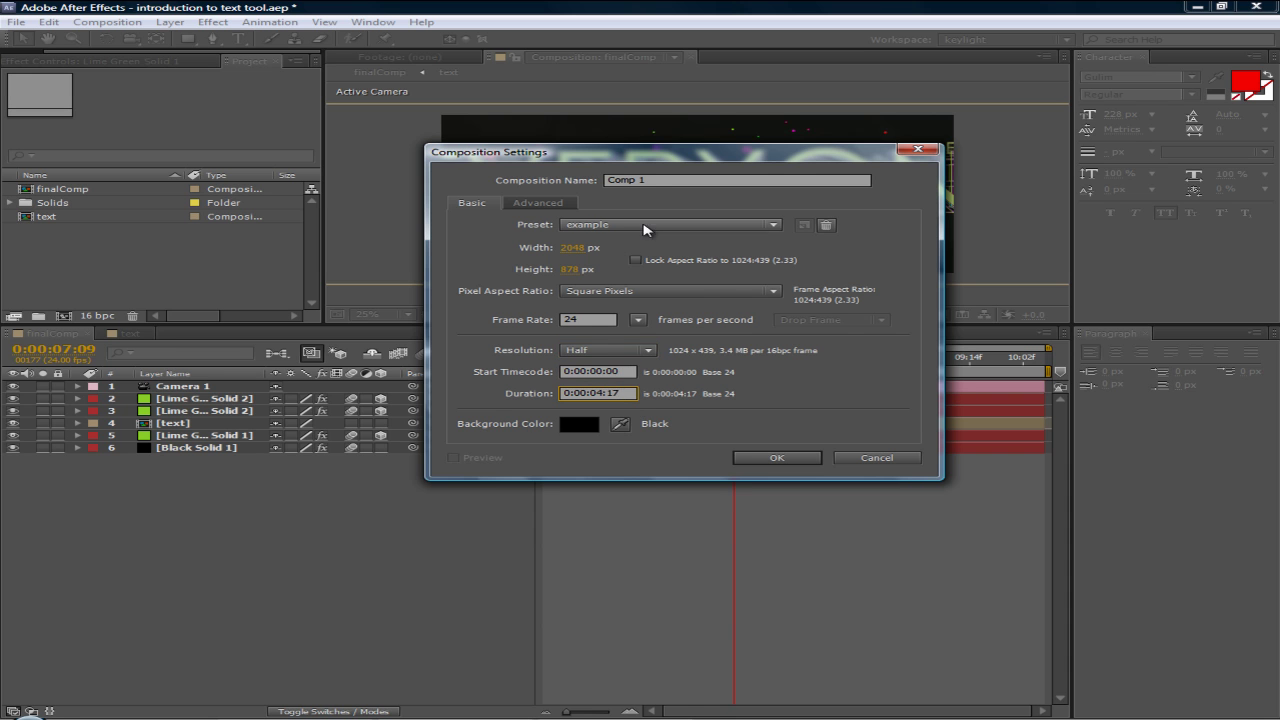
pyautogui.click(538, 203)
pyautogui.click(472, 203)
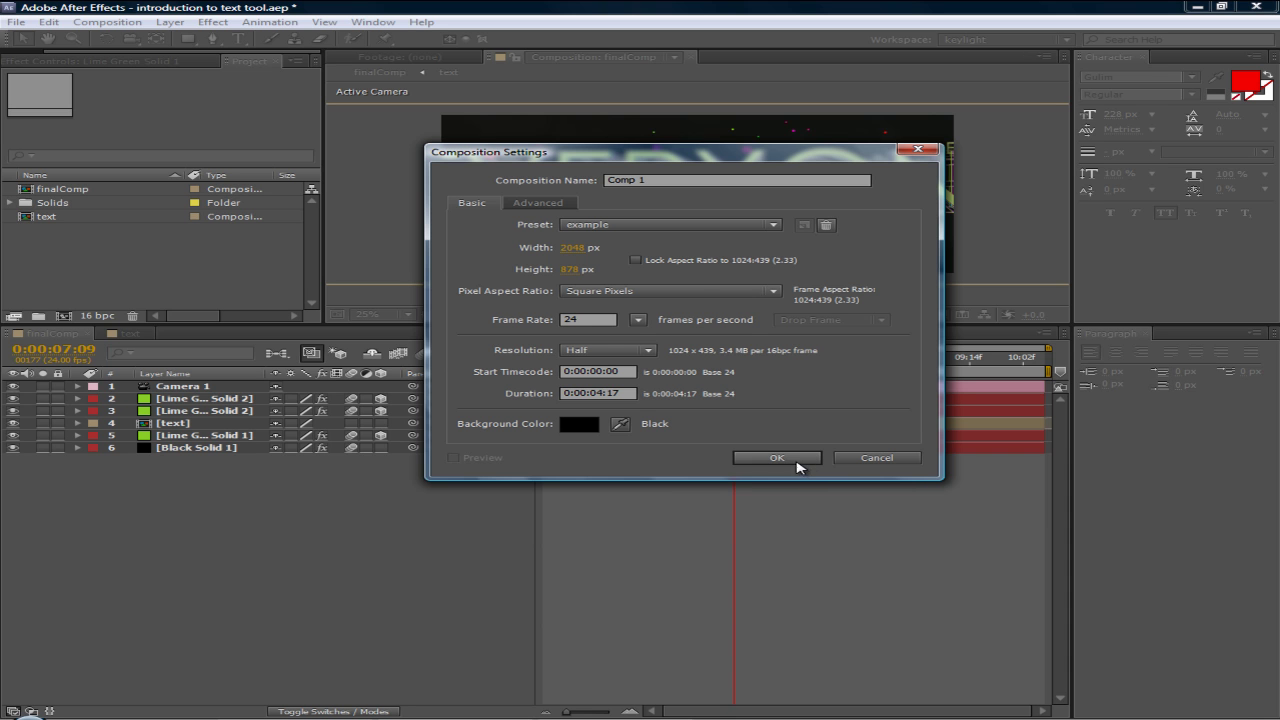
# - Set the new composition's preset to Custom, and bring up the prompt for saving it as a named preset and cancel it
pyautogui.click(759, 224)
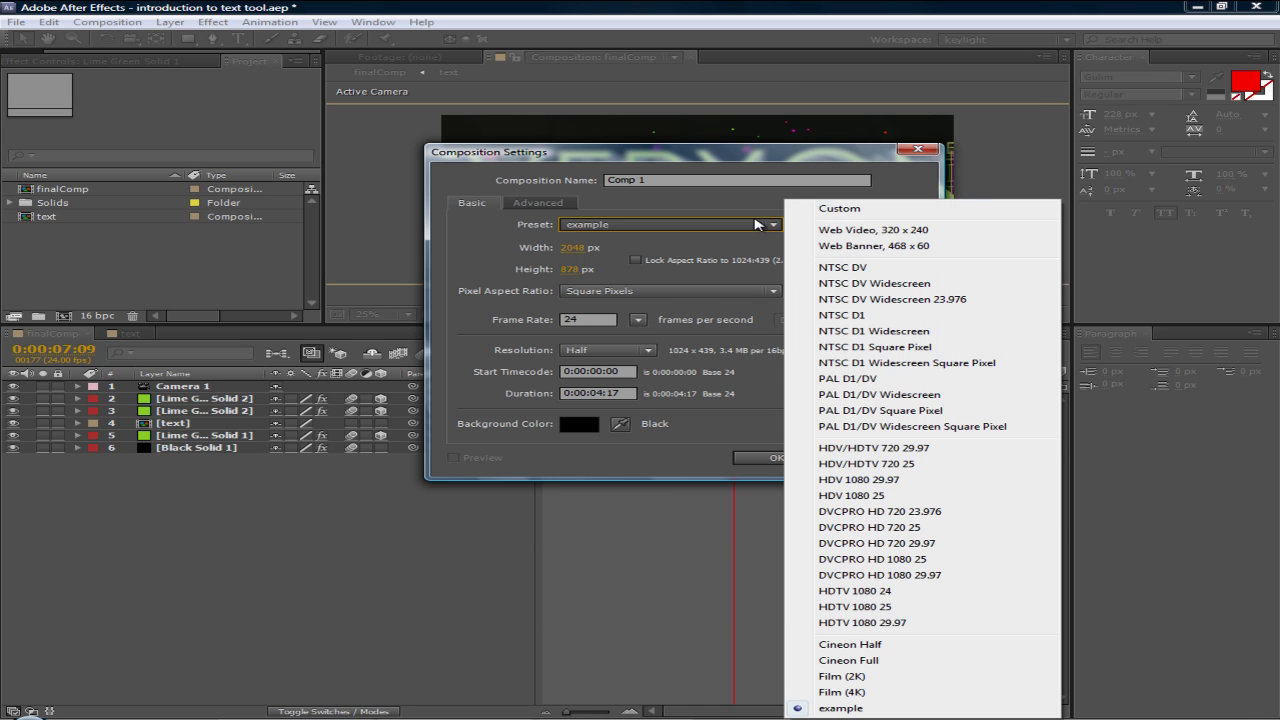
pyautogui.click(862, 211)
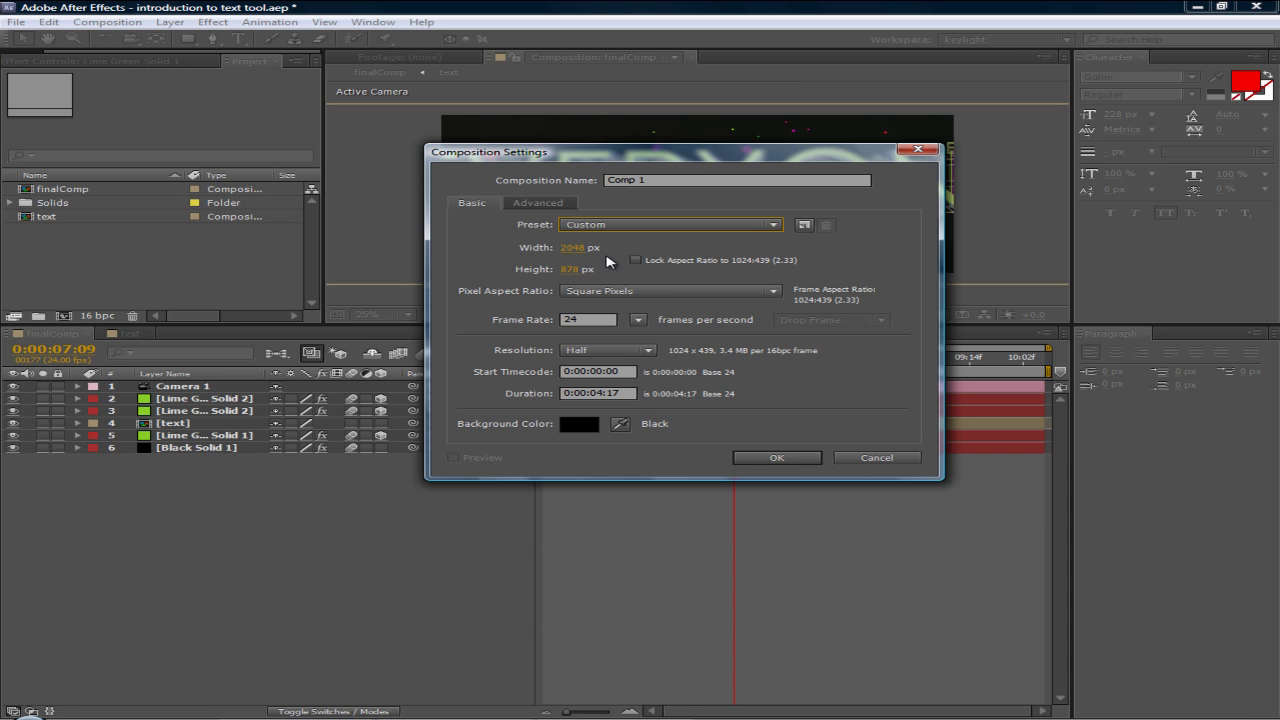
pyautogui.click(805, 225)
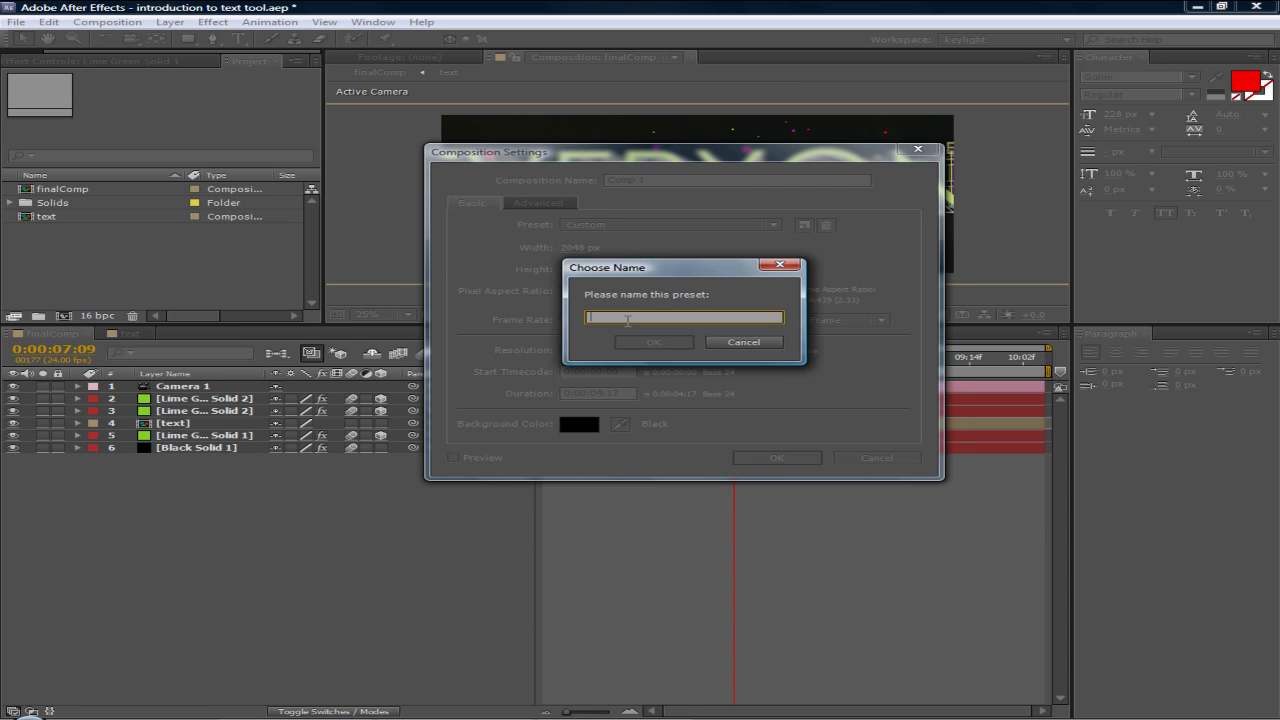
pyautogui.click(743, 342)
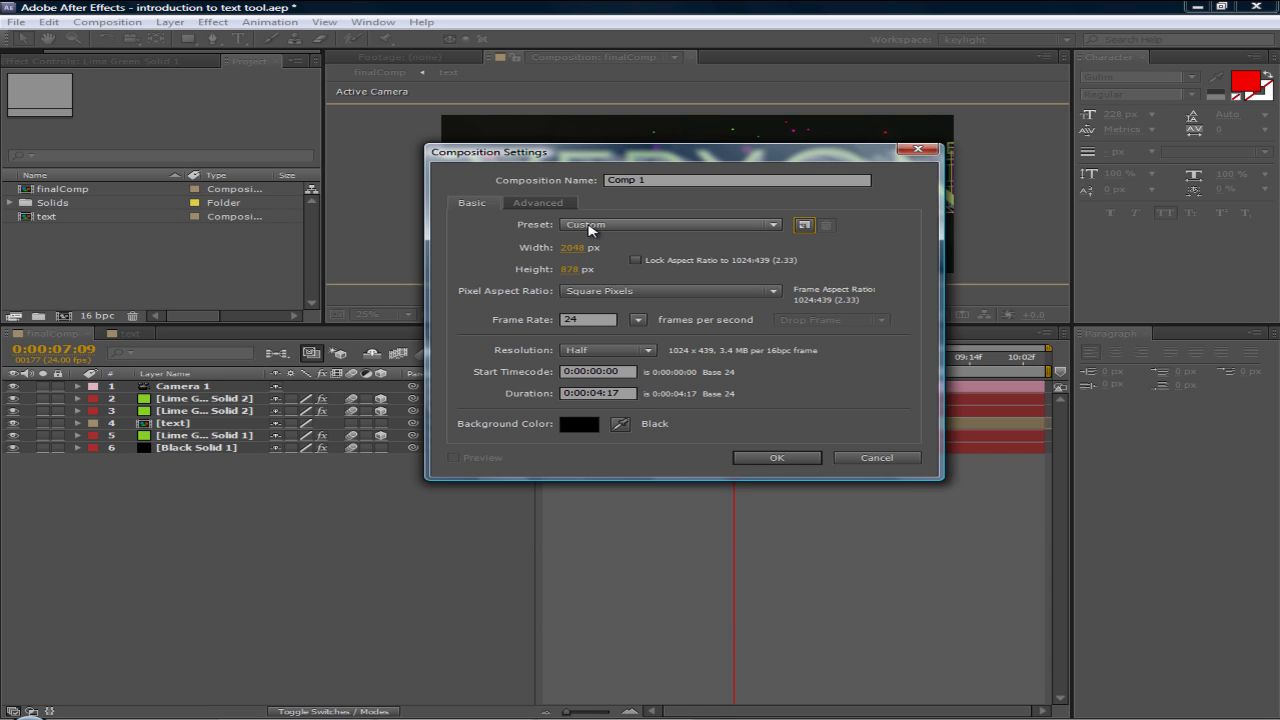
# - Review the composition presets, set the new composition's duration to 0:00:10:17, and create it
pyautogui.click(590, 226)
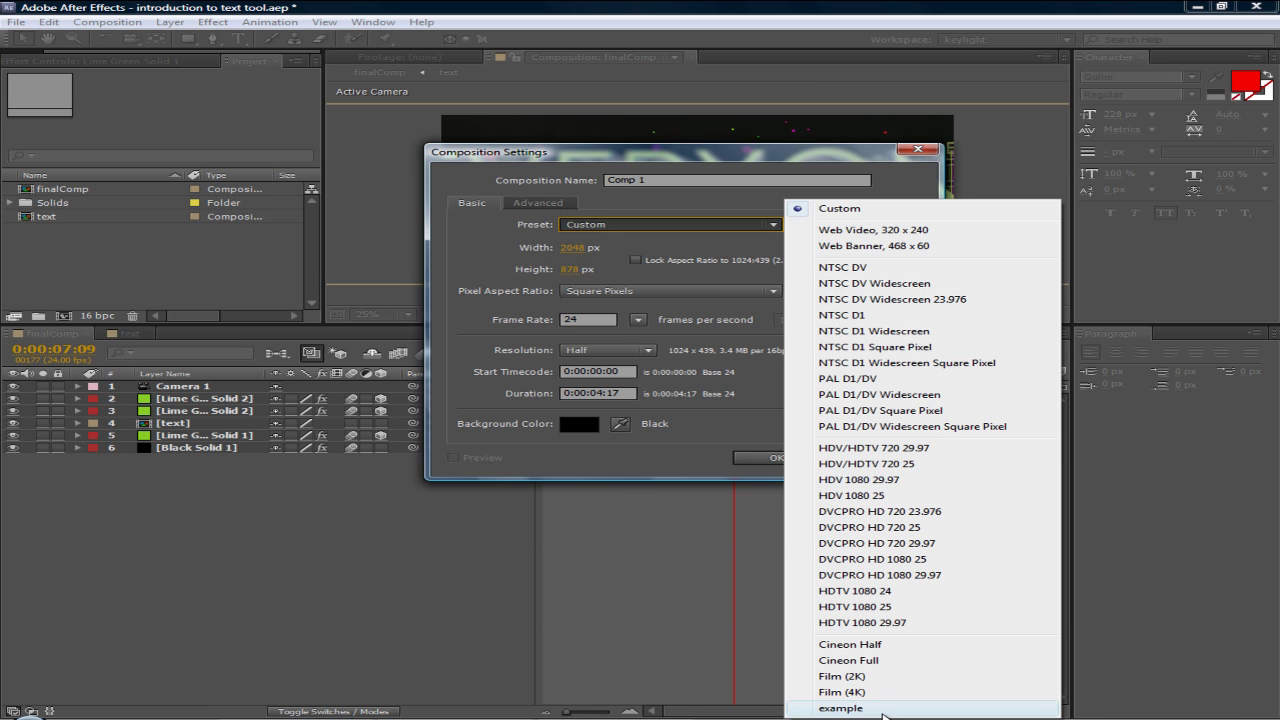
pyautogui.click(504, 326)
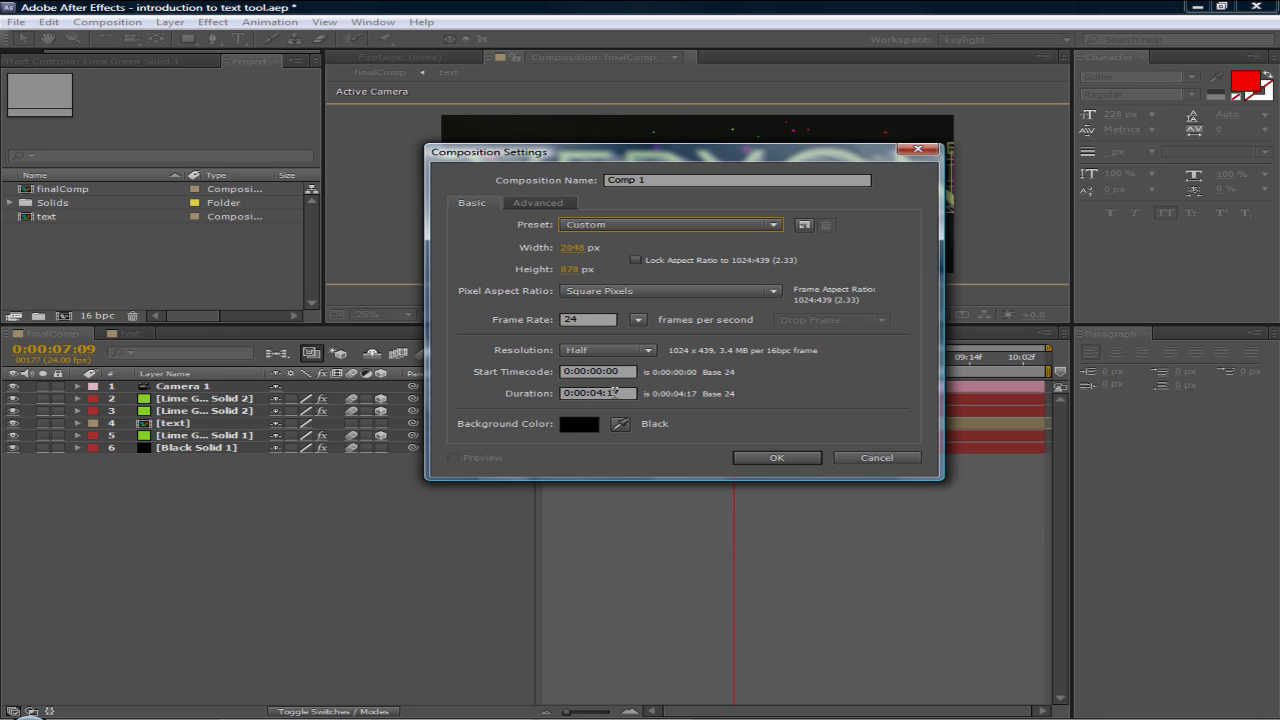
pyautogui.moveTo(621, 394); pyautogui.dragTo(599, 394)
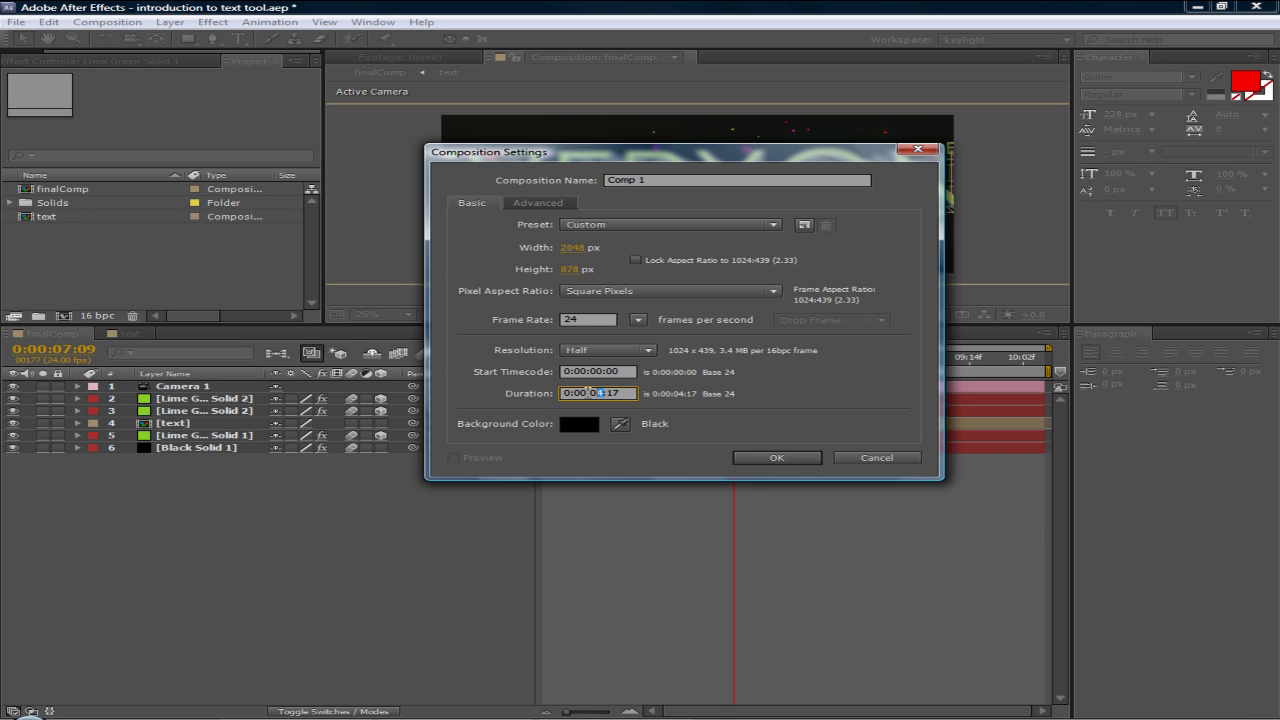
pyautogui.press('Return')
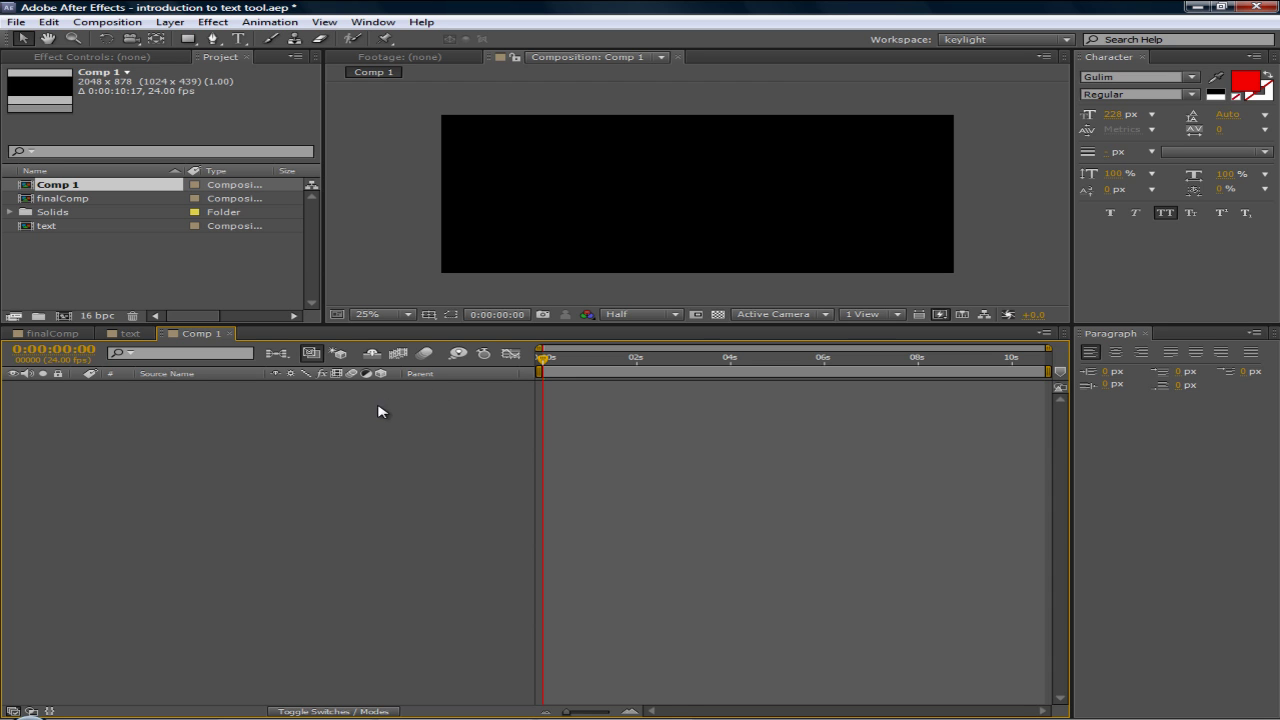
# - Add a text layer reading EVERYONE in the new composition with the Type tool
pyautogui.scroll(2, 591, 220)
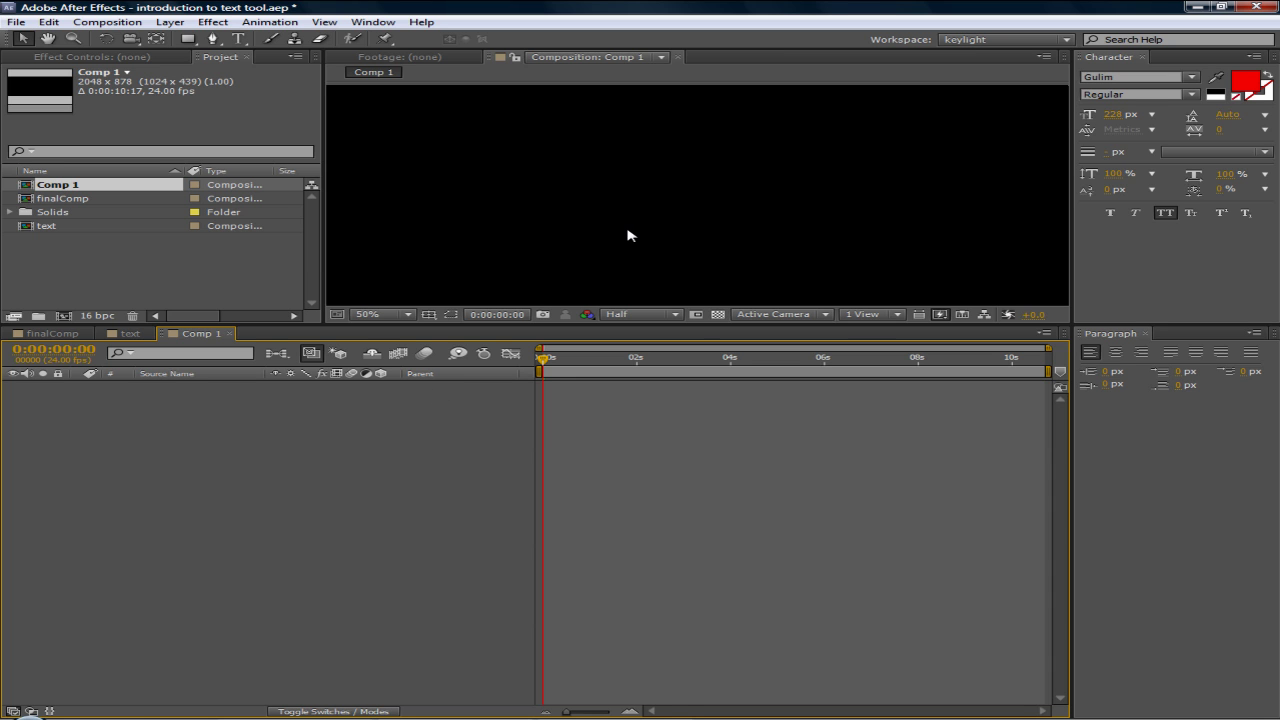
pyautogui.scroll(-1, 628, 235)
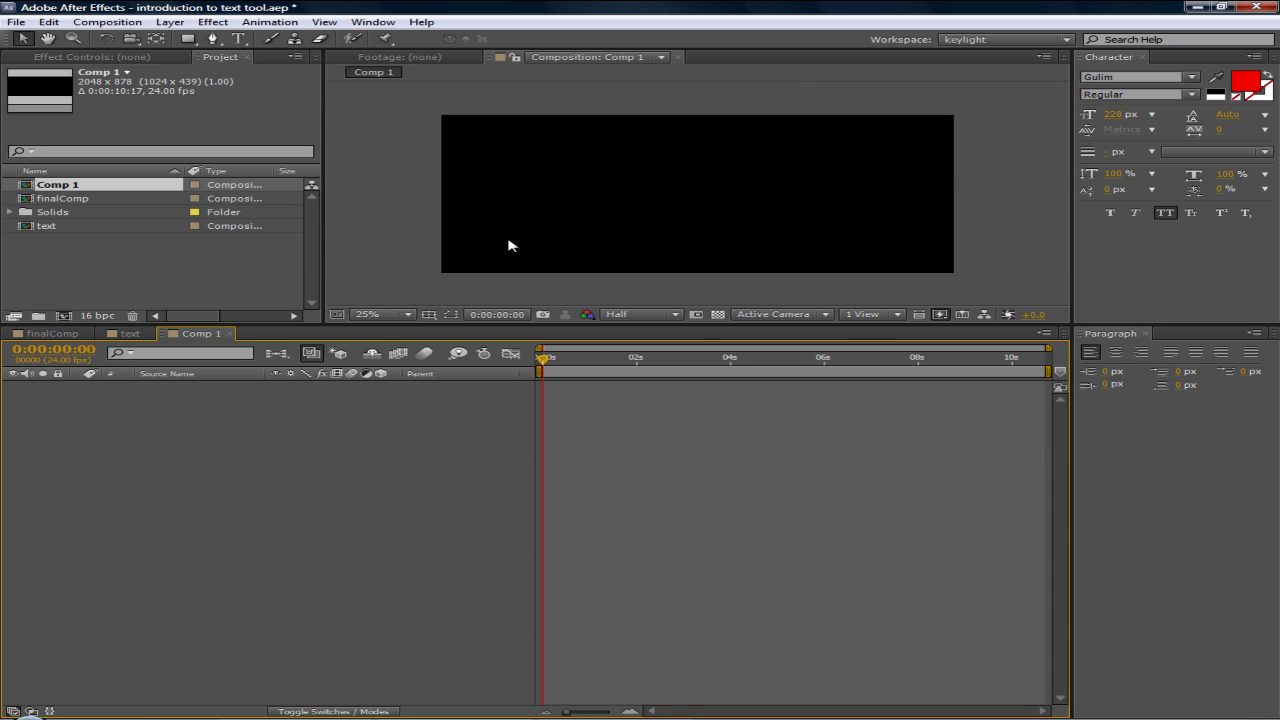
pyautogui.click(241, 40)
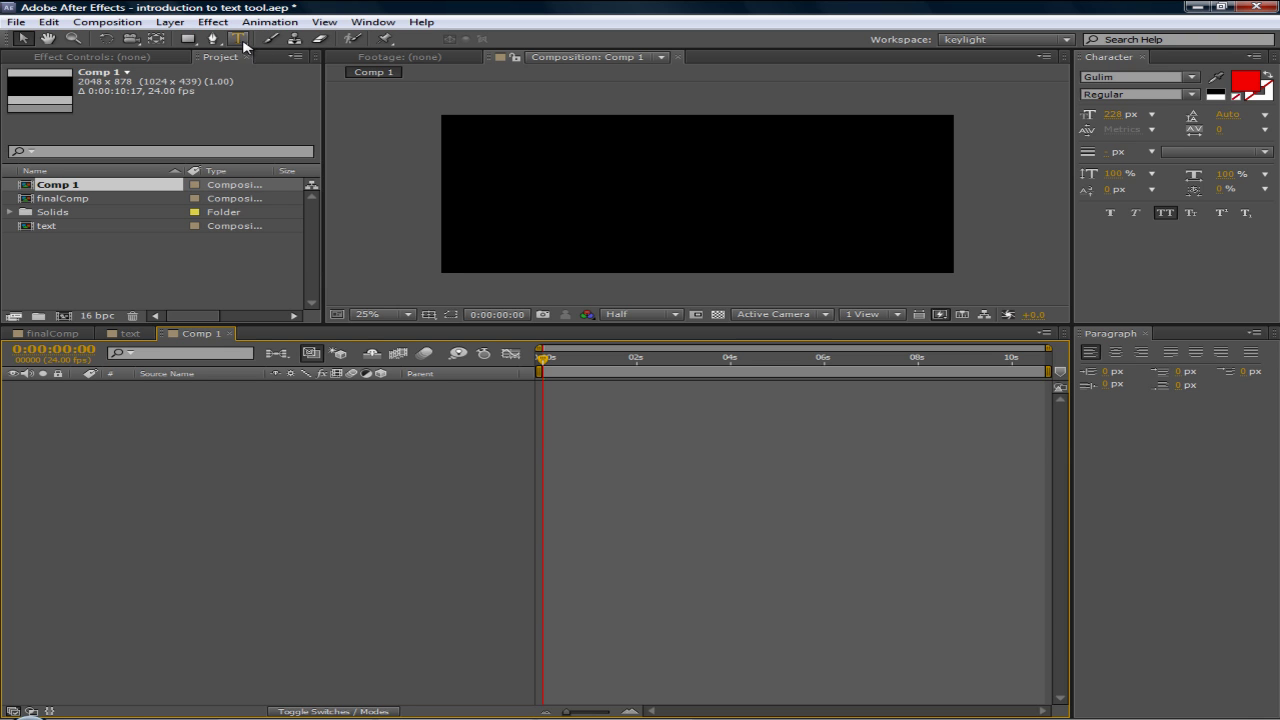
pyautogui.click(241, 40)
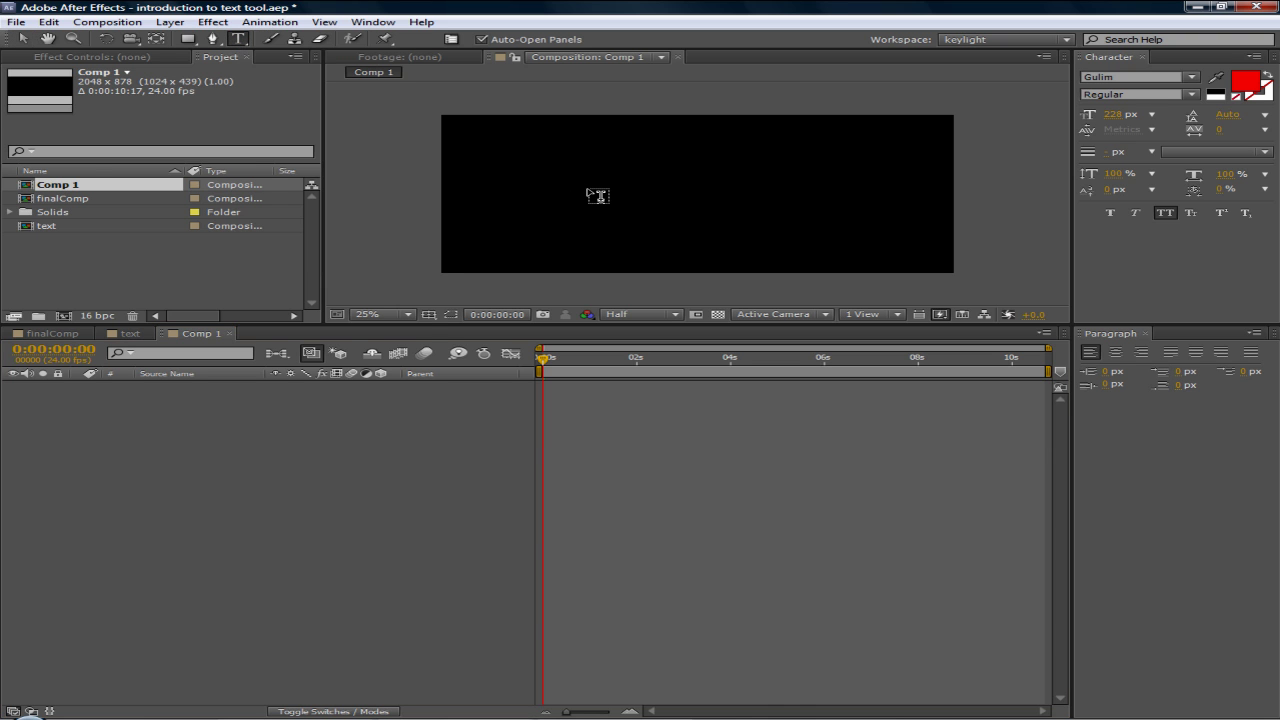
pyautogui.click(594, 198)
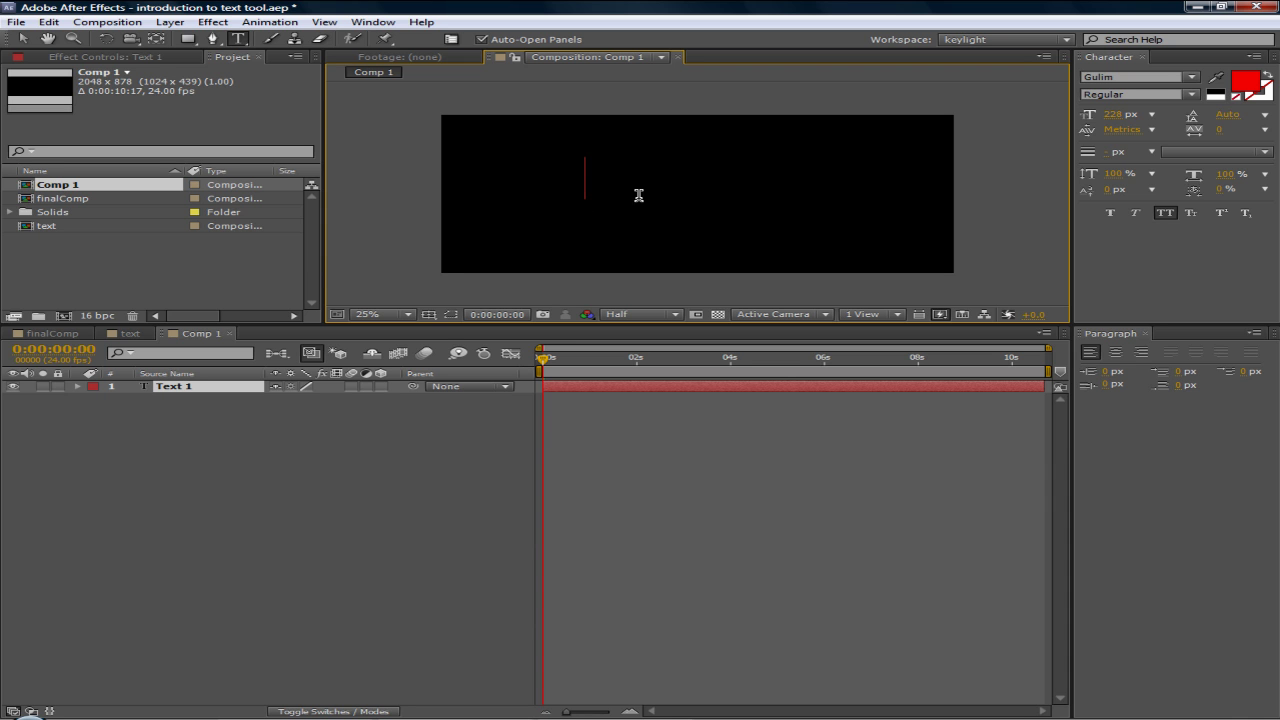
pyautogui.write('EVERYINE')
pyautogui.press('BackSpace')
pyautogui.press('BackSpace')
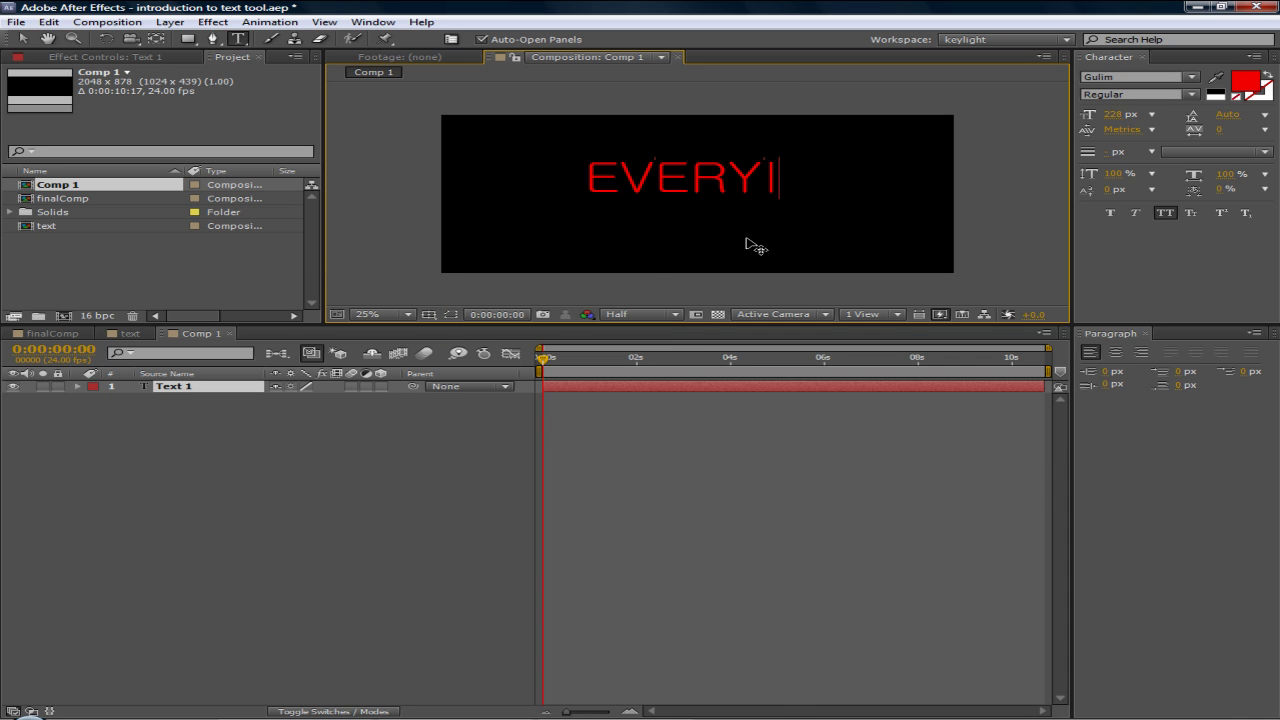
pyautogui.press('BackSpace')
pyautogui.write('ONE')
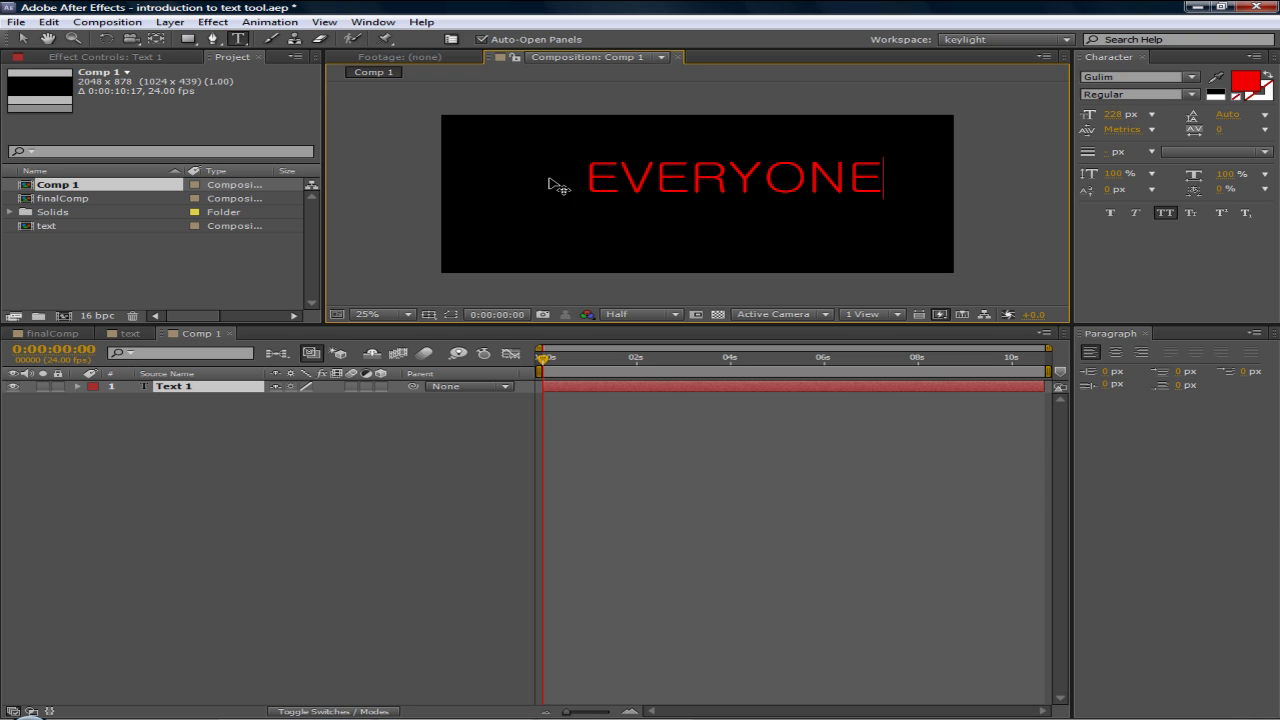
# - Move the EVERYONE text towards the middle of the frame
pyautogui.click(22, 38)
pyautogui.moveTo(673, 189); pyautogui.dragTo(633, 196)
pyautogui.moveTo(716, 195); pyautogui.dragTo(694, 203)
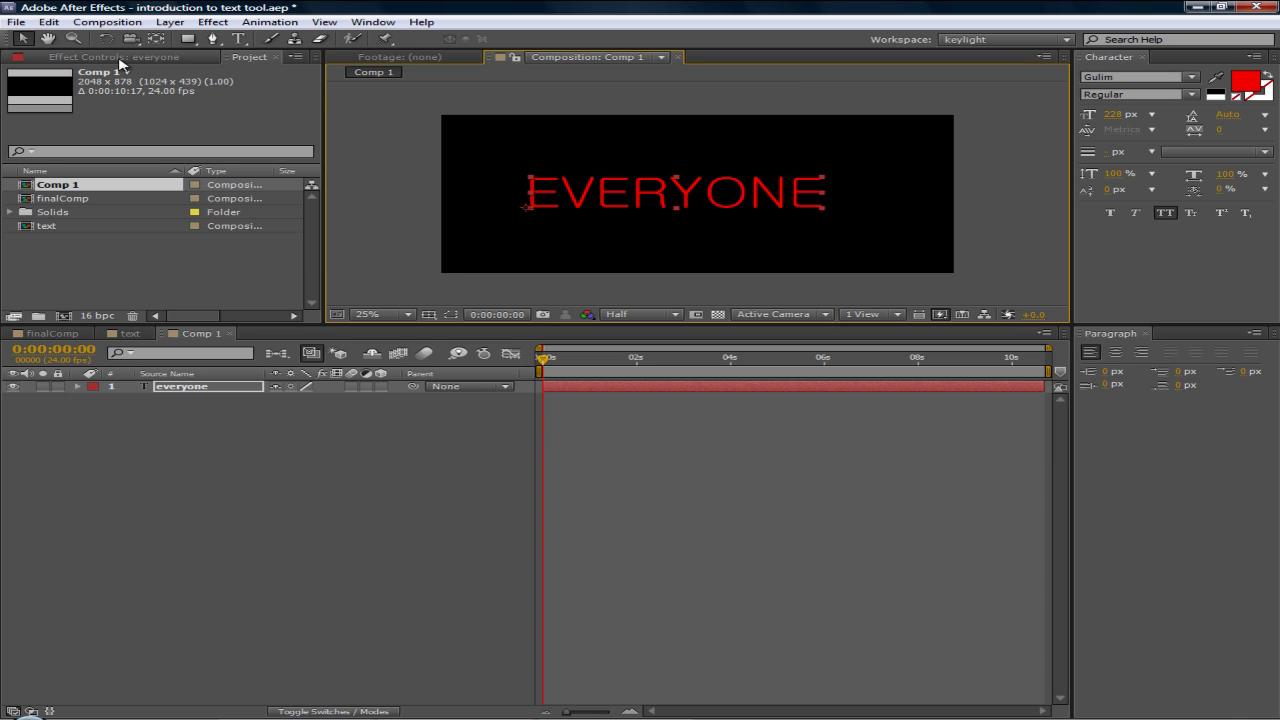
# - Show the Title/Action Safe guides over the composition and shift the EVERYONE text closer to the centre mark
pyautogui.click(156, 40)
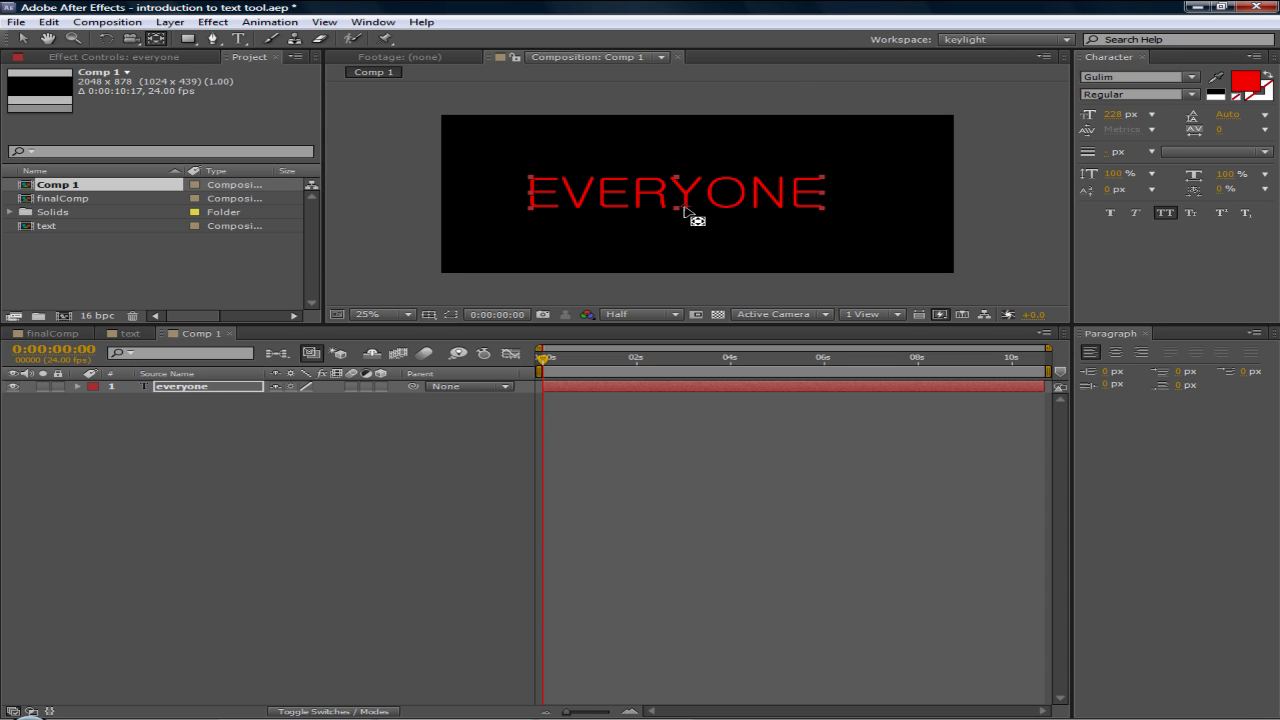
pyautogui.click(429, 315)
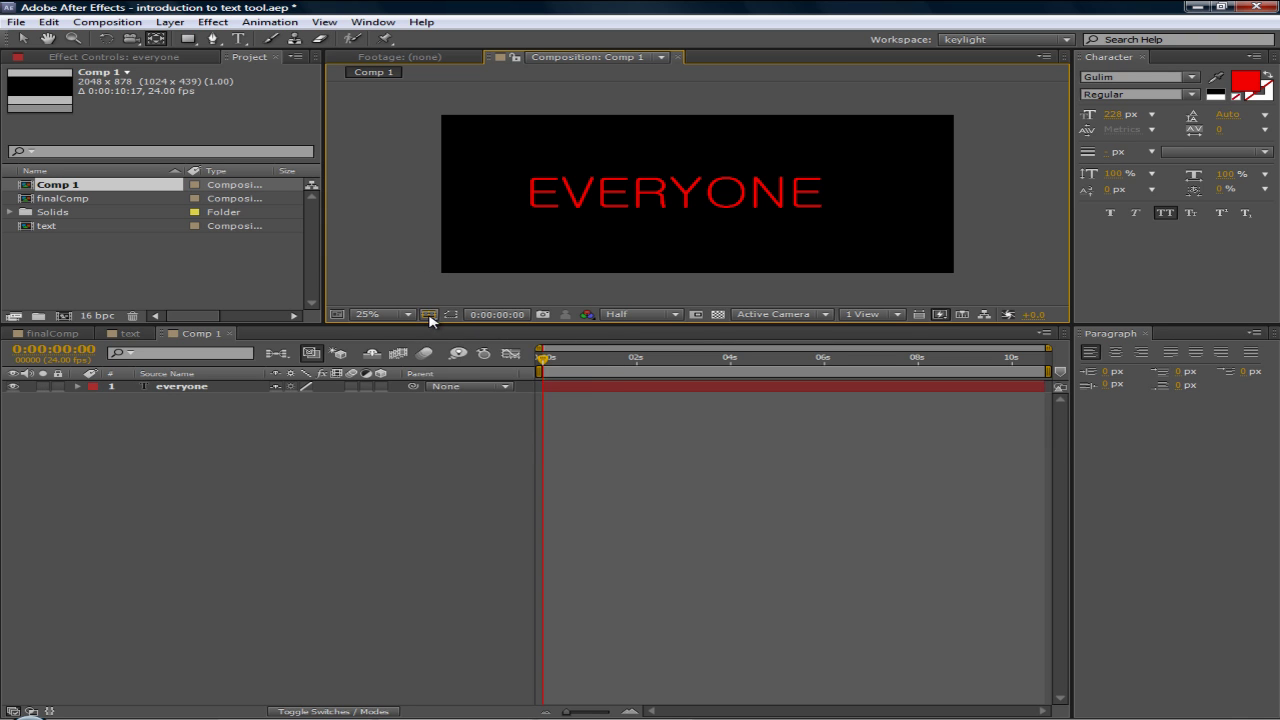
pyautogui.click(428, 315)
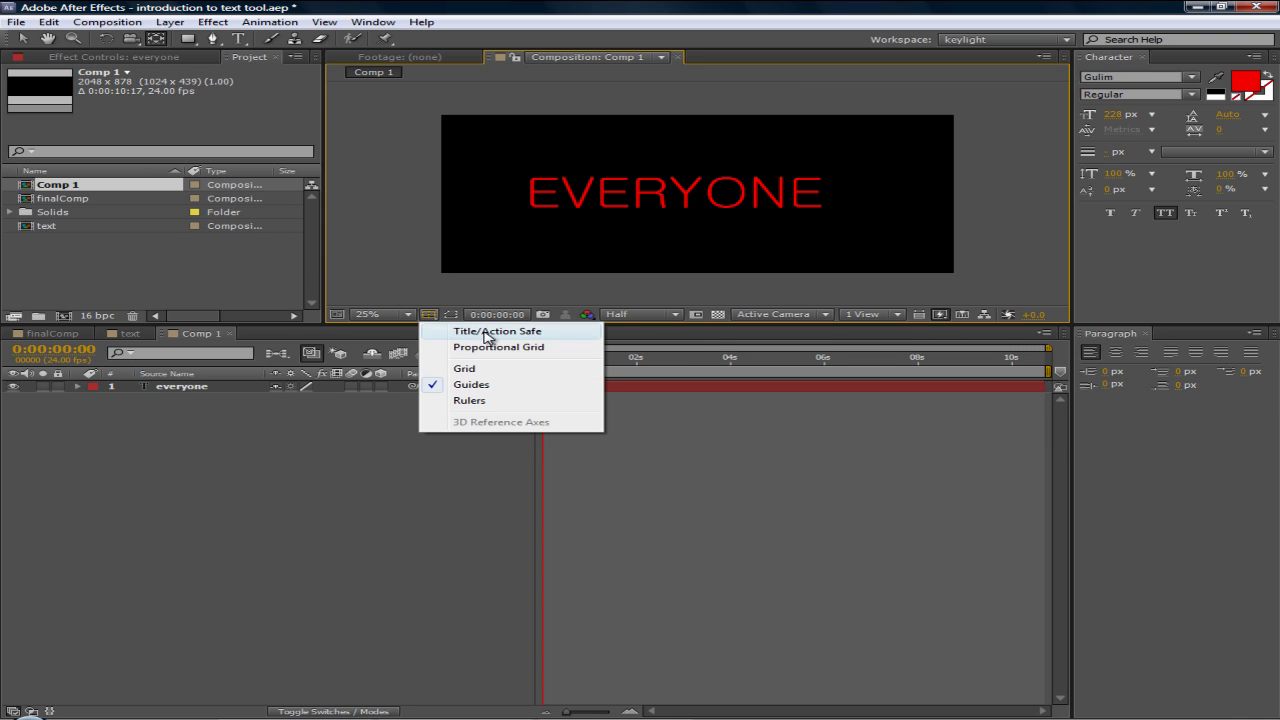
pyautogui.click(533, 333)
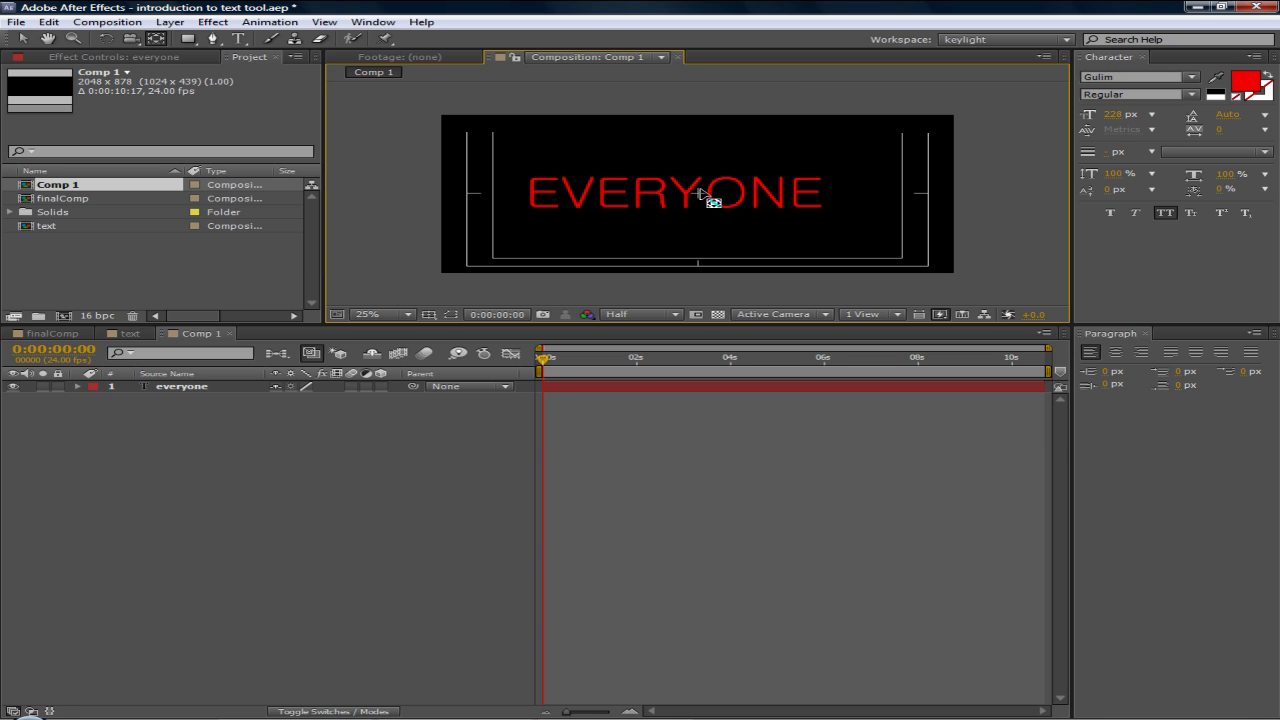
pyautogui.click(21, 40)
pyautogui.moveTo(676, 203); pyautogui.dragTo(690, 203)
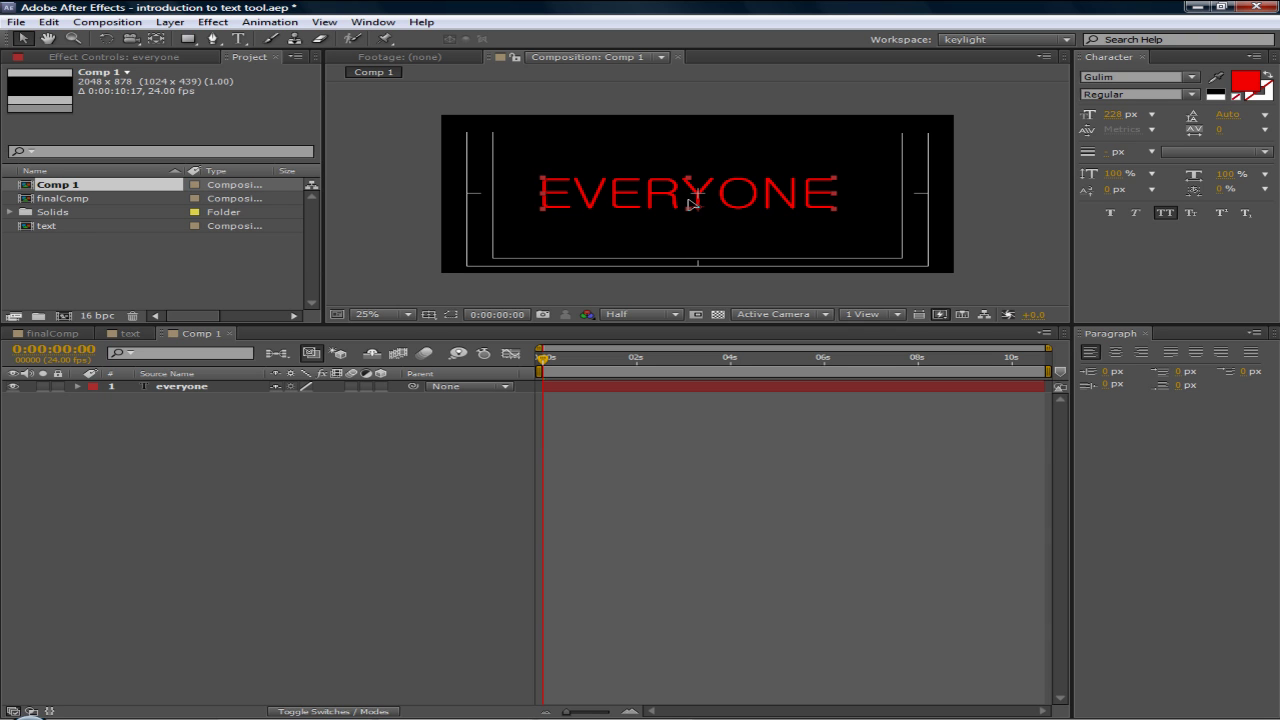
# - Place the EVERYONE text's anchor point near the bottom centre of the word using the Pan Behind tool
pyautogui.click(156, 38)
pyautogui.click(762, 198)
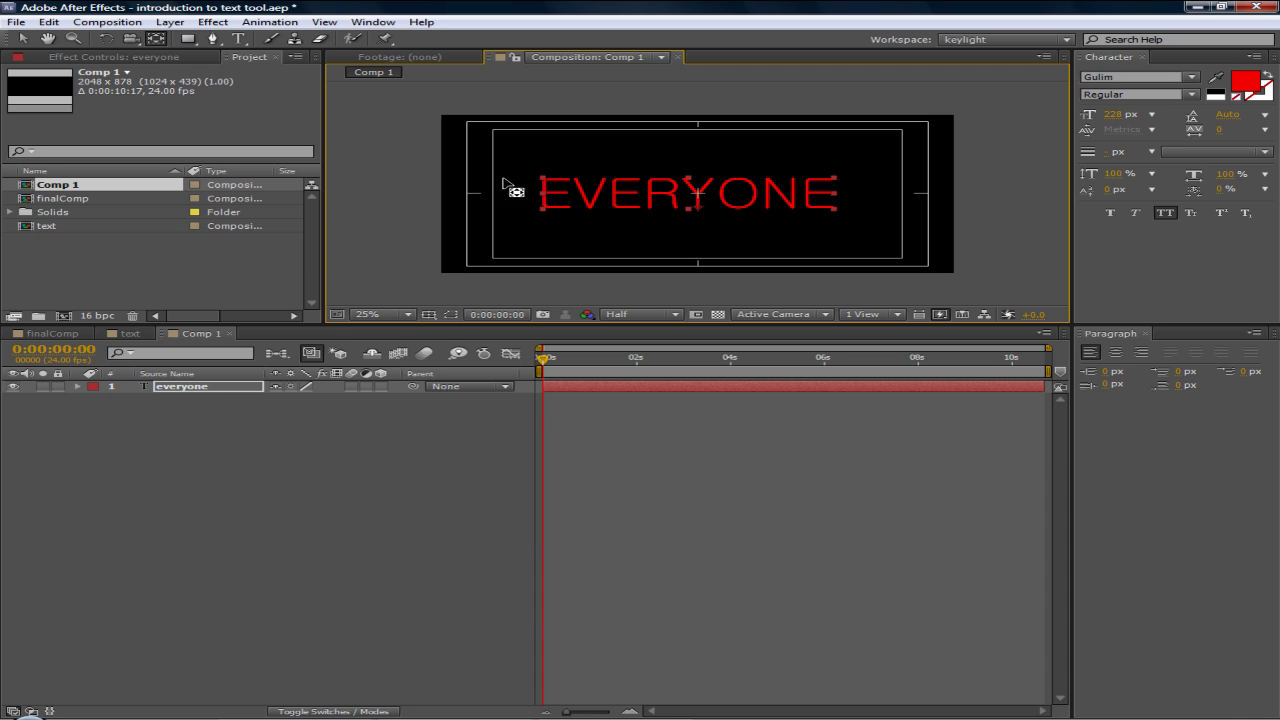
pyautogui.click(22, 38)
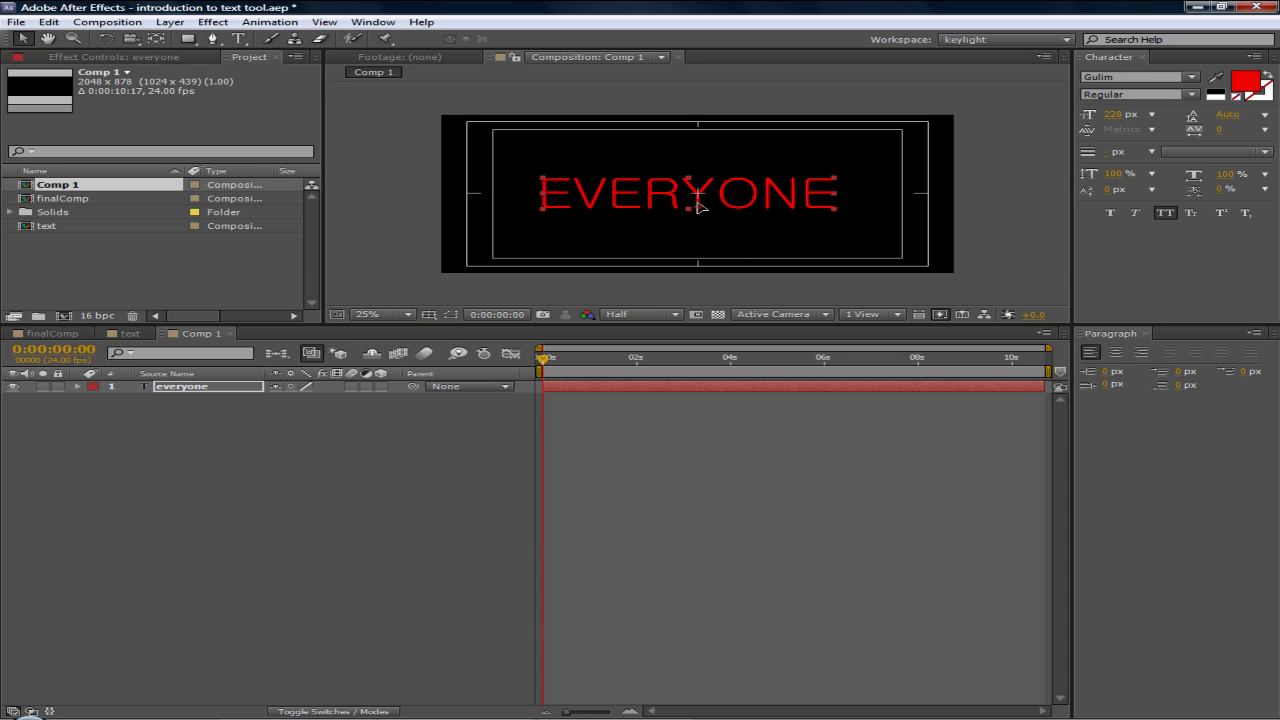
pyautogui.click(700, 207)
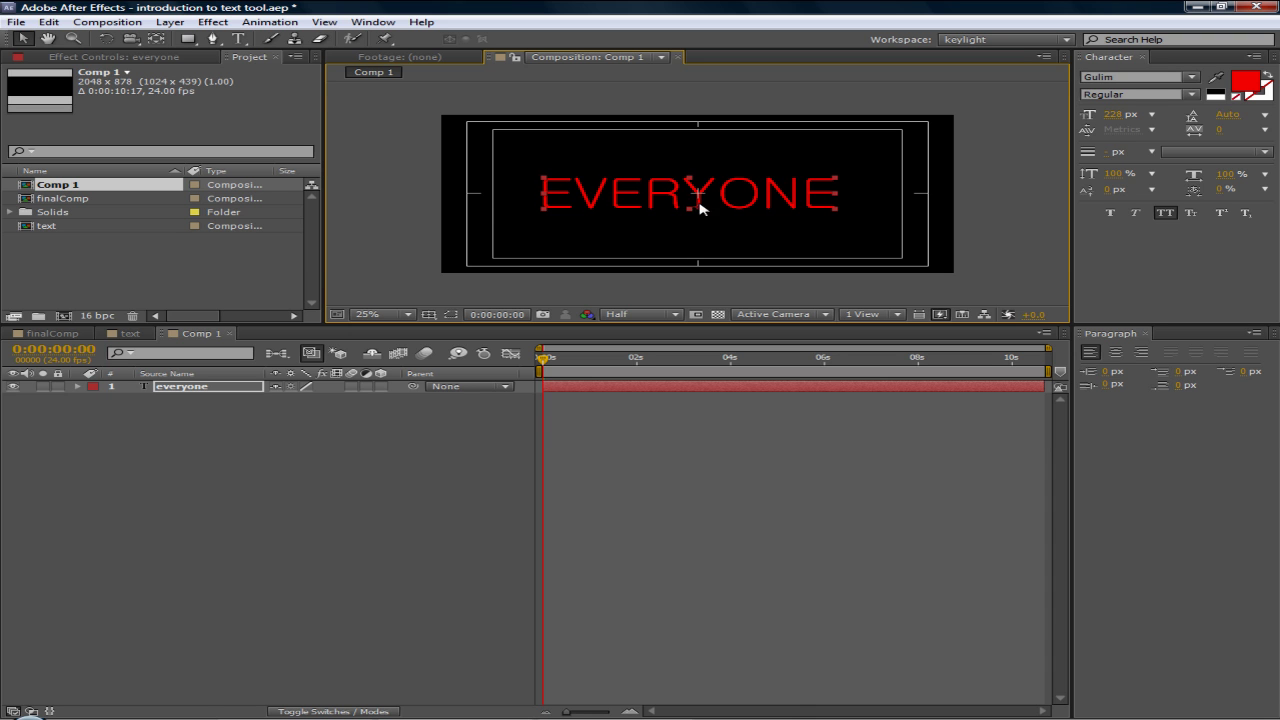
# - Hide the Title/Action Safe guides in the composition view
pyautogui.click(920, 291)
pyautogui.press('/')
pyautogui.press(',')
pyautogui.press(',')
pyautogui.press(',')
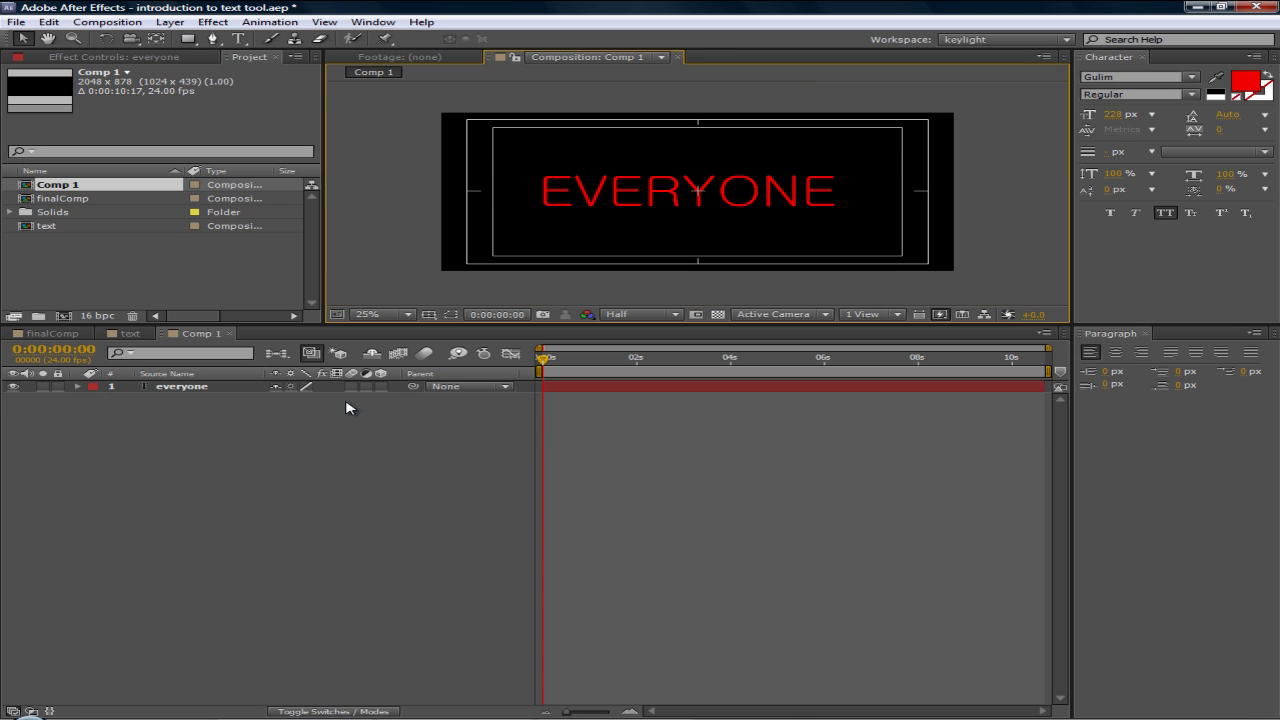
pyautogui.click(205, 389)
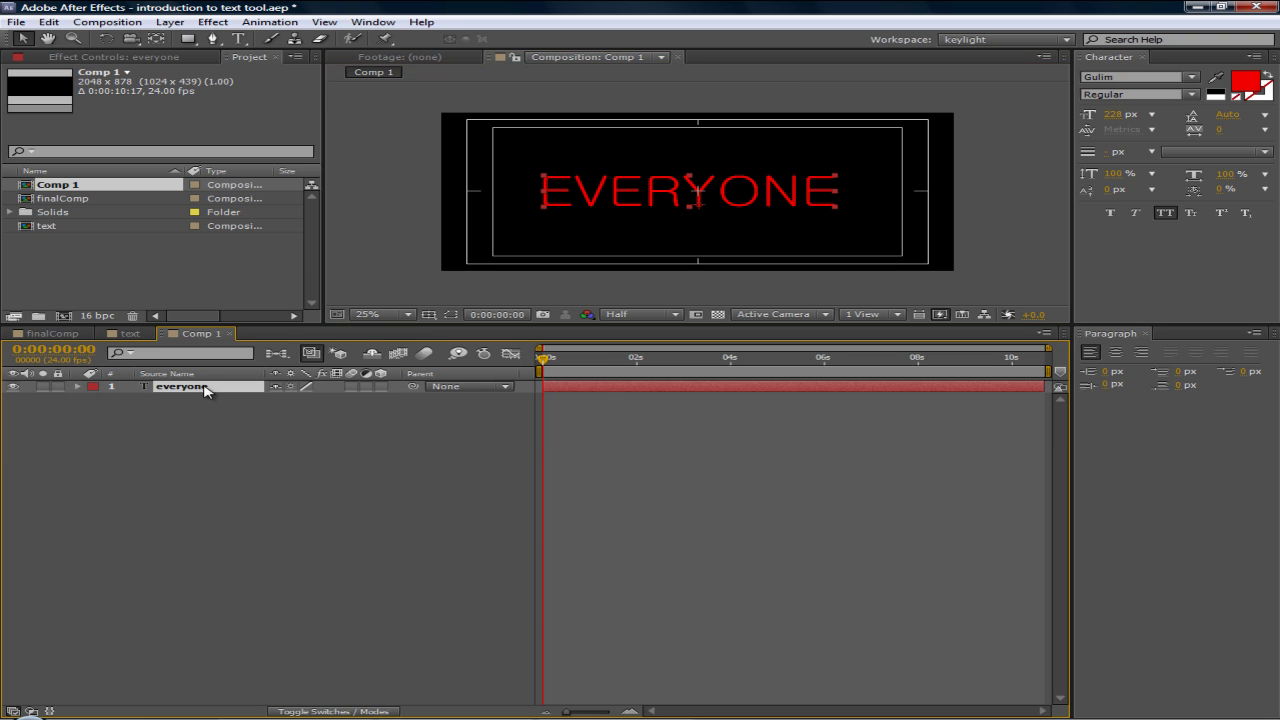
pyautogui.click(428, 314)
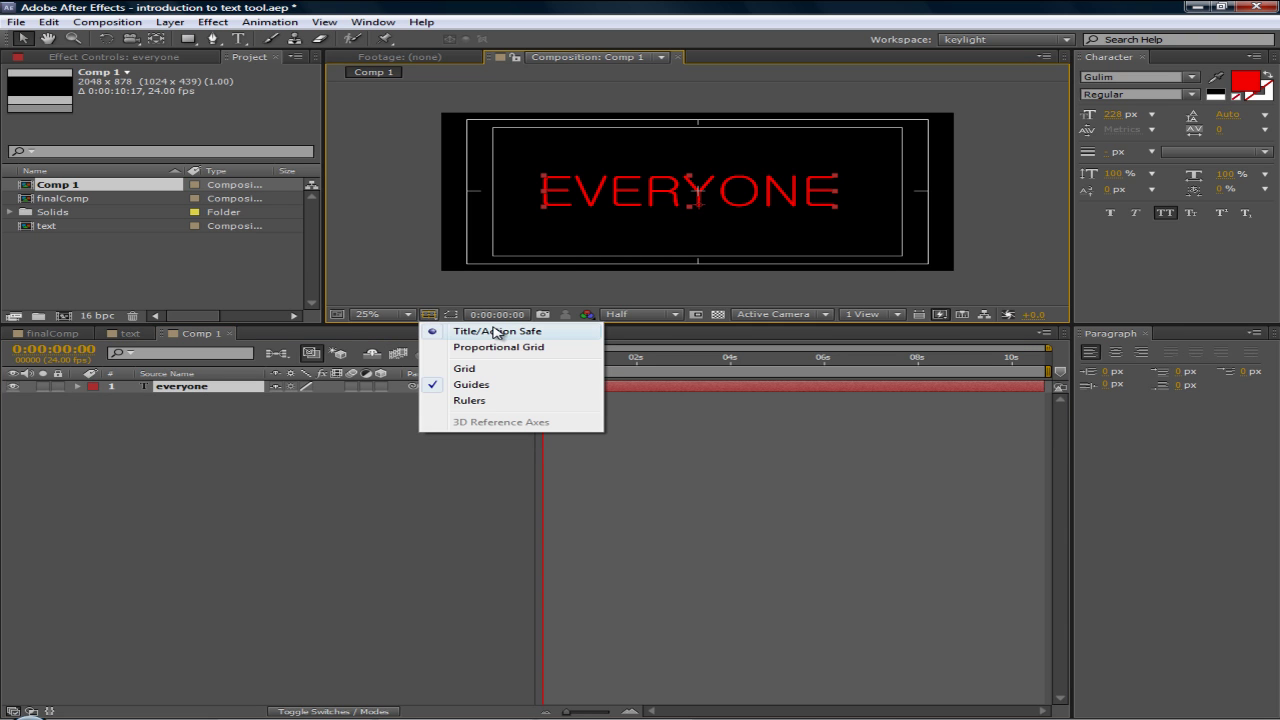
pyautogui.click(497, 333)
pyautogui.click(416, 299)
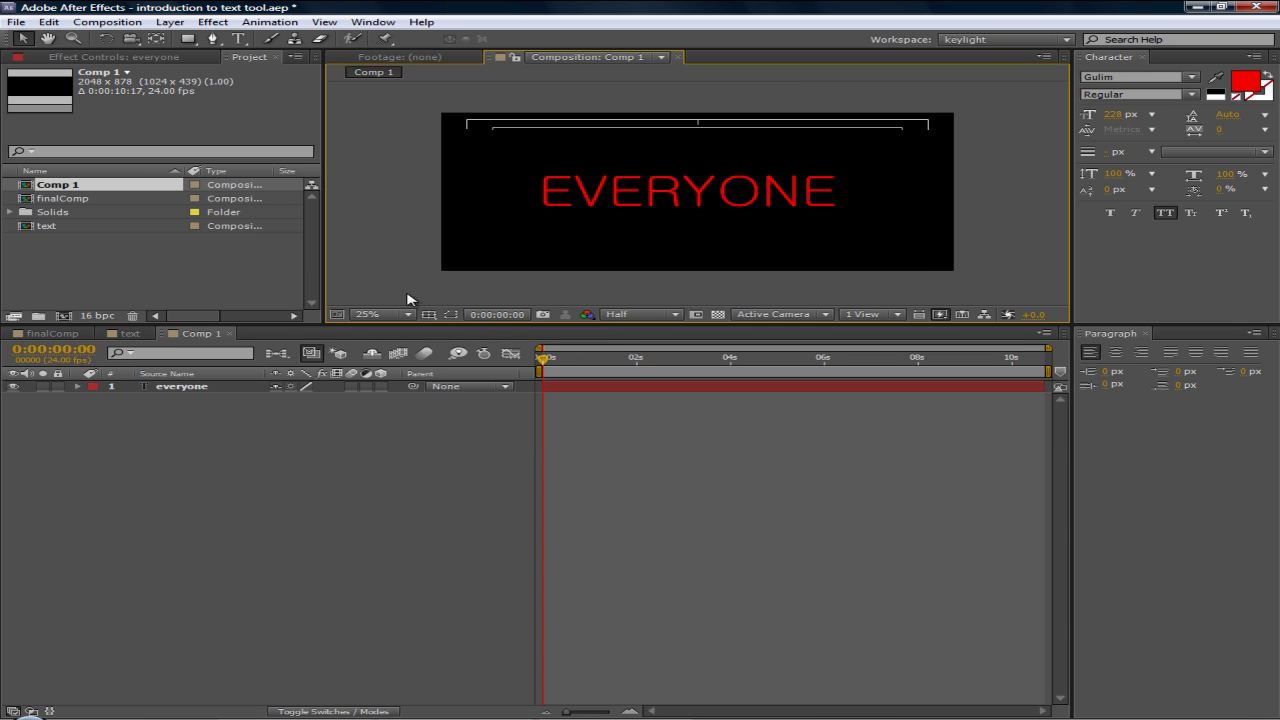
# - Expand the everyone layer and its Text group to show the Source Text, Path Options and More Options properties
pyautogui.click(186, 389)
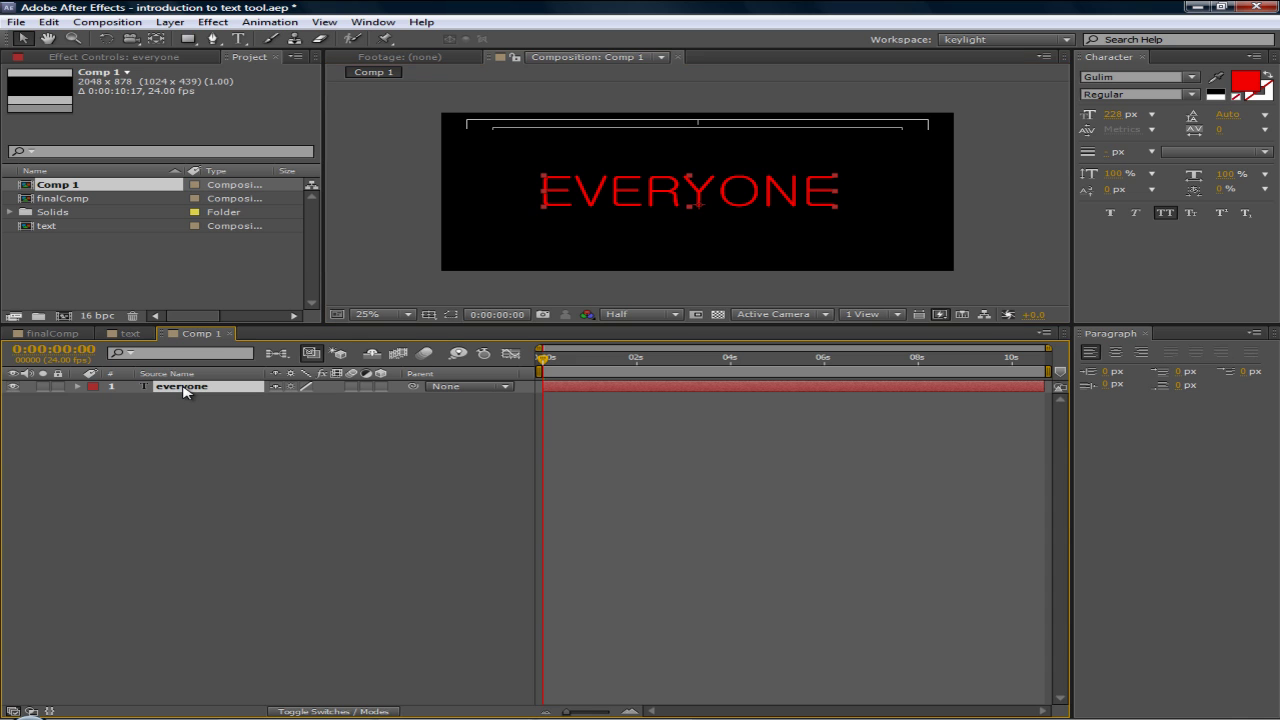
pyautogui.click(78, 387)
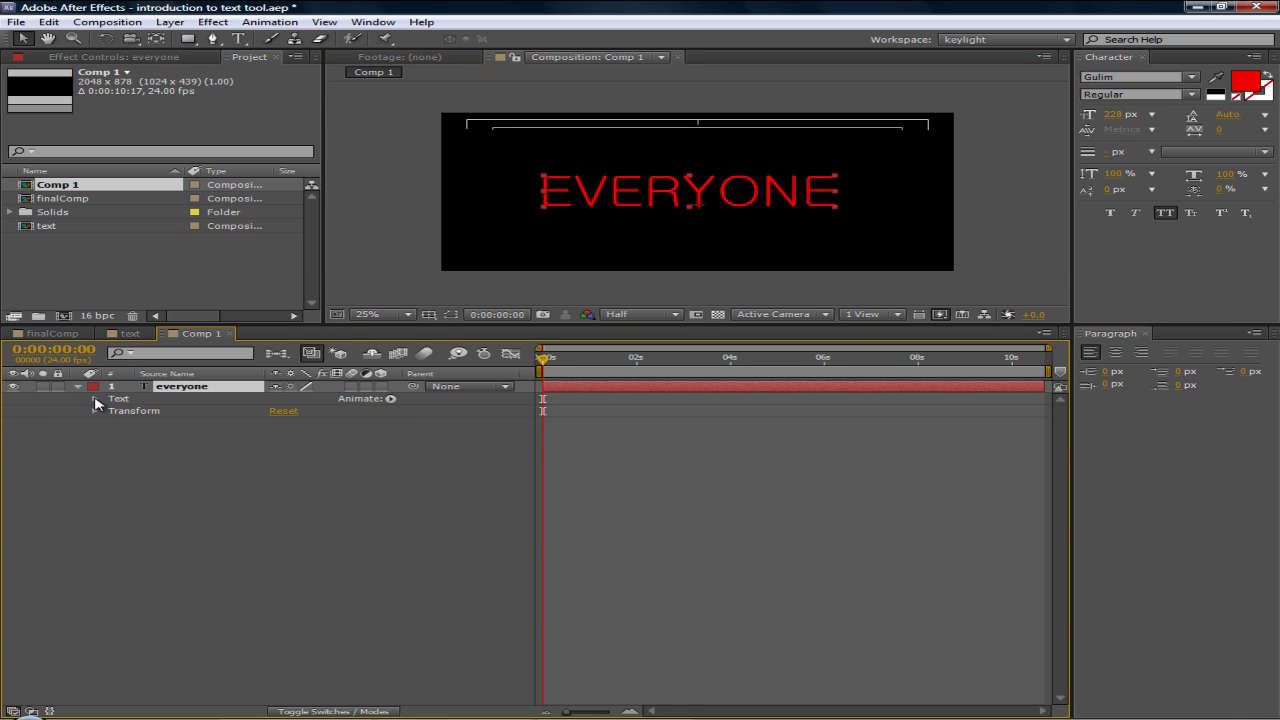
pyautogui.click(96, 399)
pyautogui.click(96, 399)
pyautogui.click(96, 399)
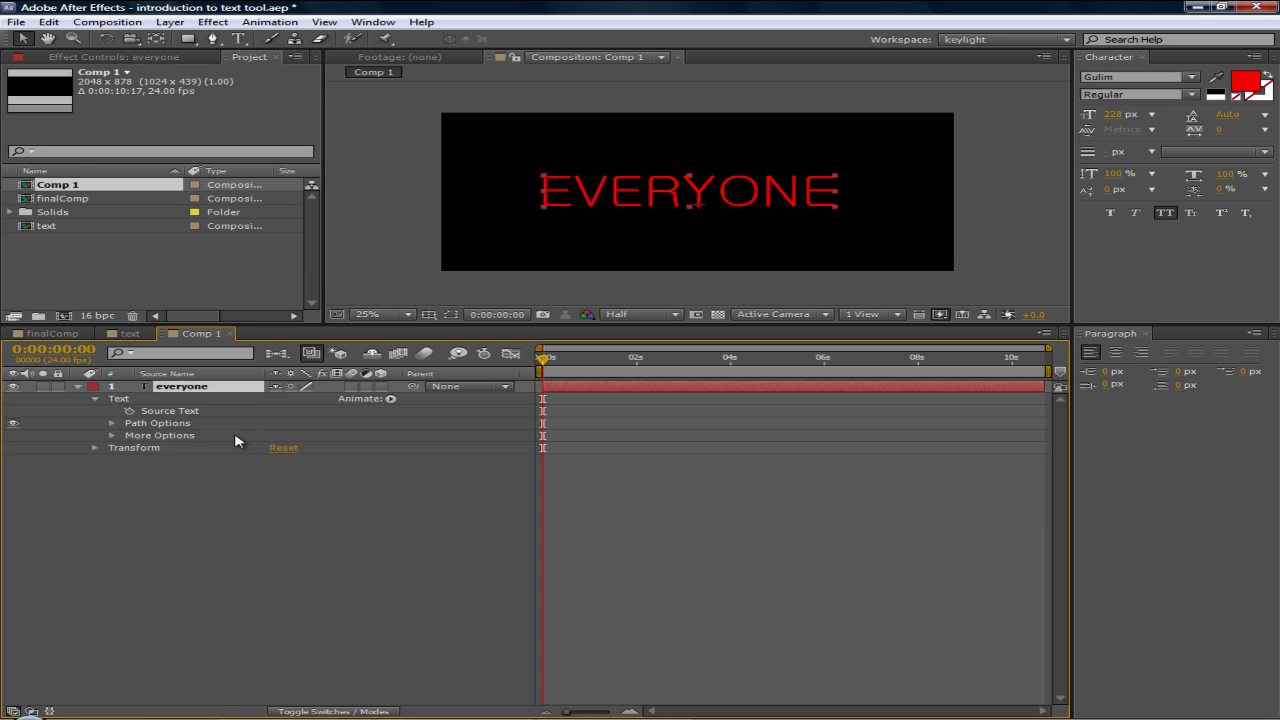
pyautogui.click(130, 411)
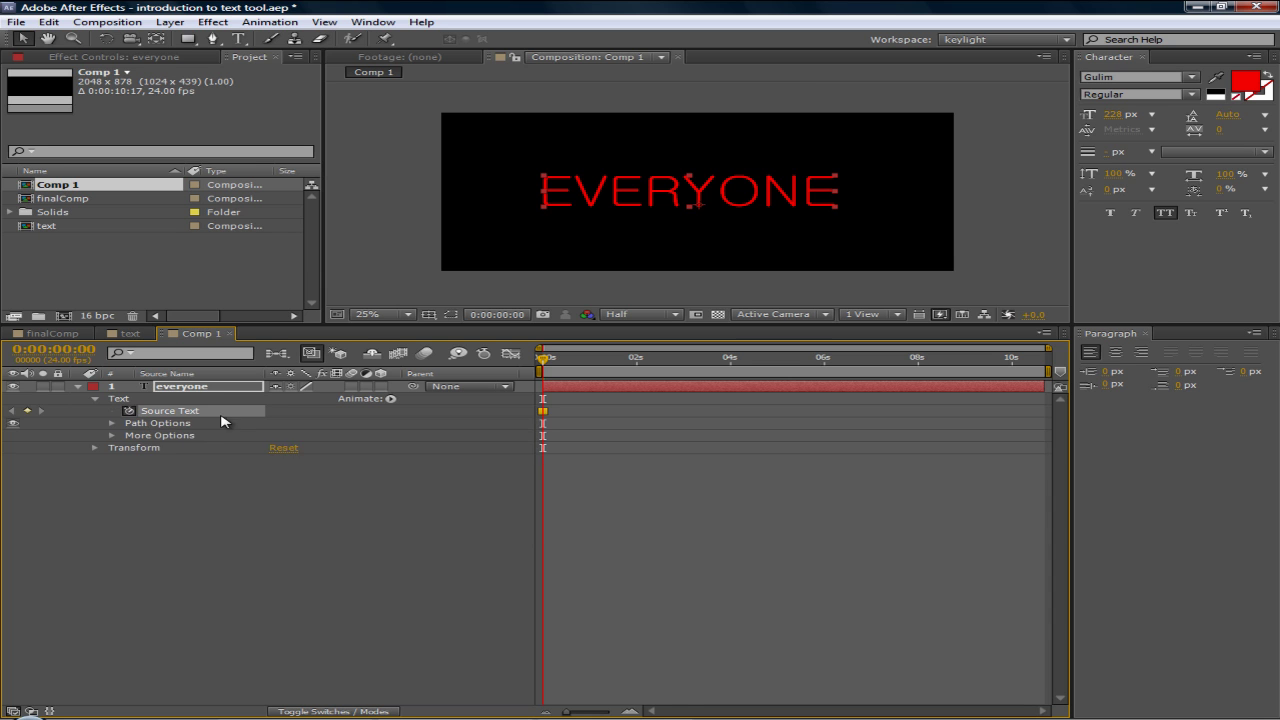
pyautogui.moveTo(543, 358); pyautogui.dragTo(654, 358)
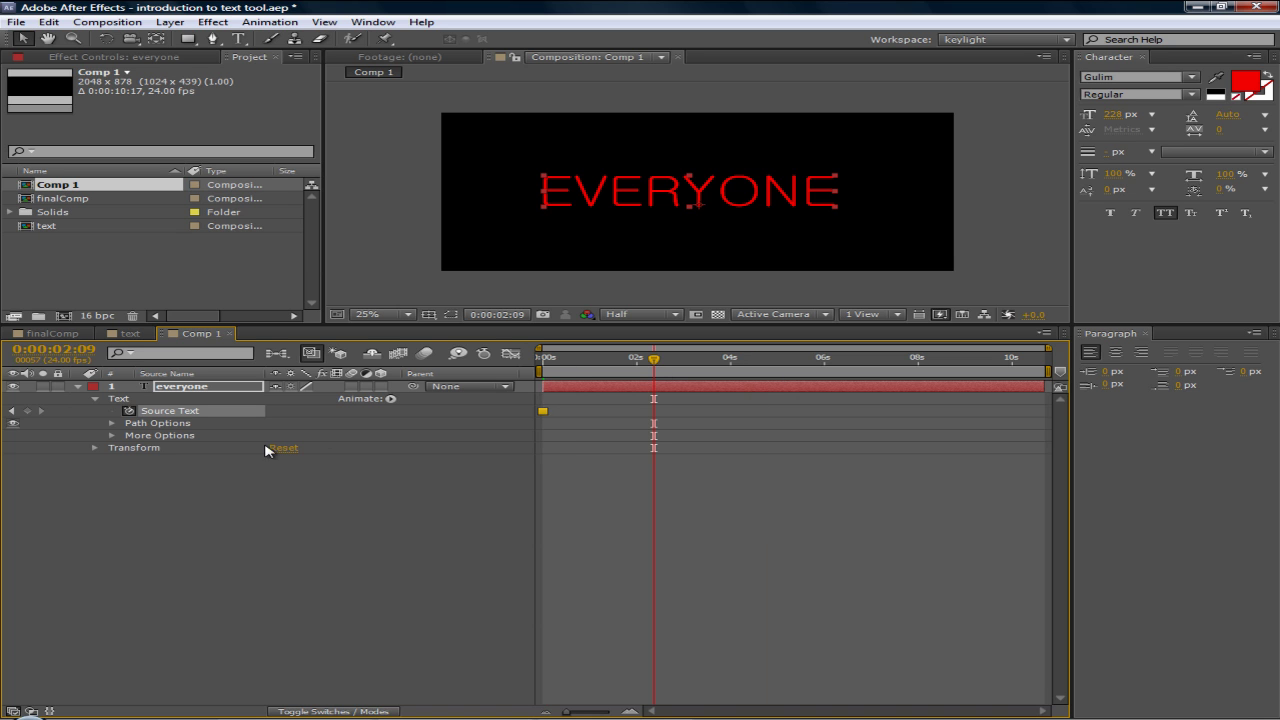
pyautogui.doubleClick(130, 413)
# - Add an expression to the everyone layer's Source Text property and enlarge the expression's editing area
pyautogui.keyDown('alt'); pyautogui.click(130, 413); pyautogui.keyUp('alt')
pyautogui.click(639, 424)
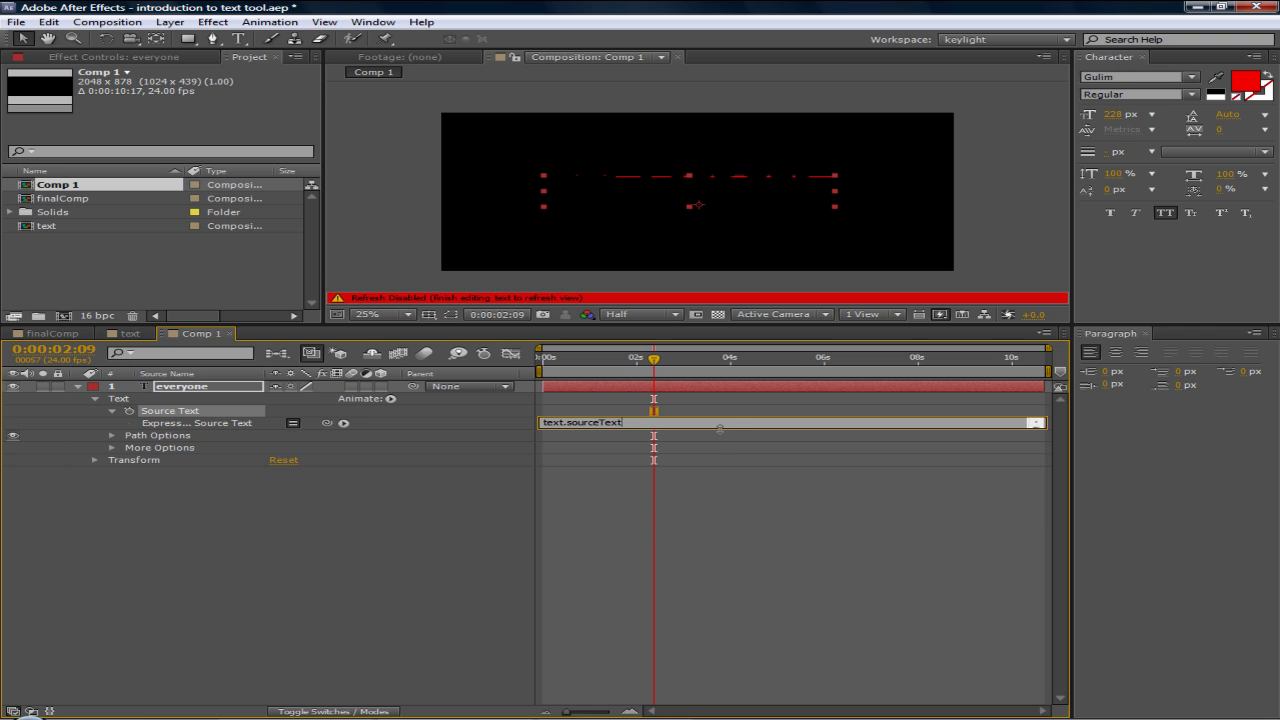
pyautogui.moveTo(720, 429); pyautogui.dragTo(680, 580)
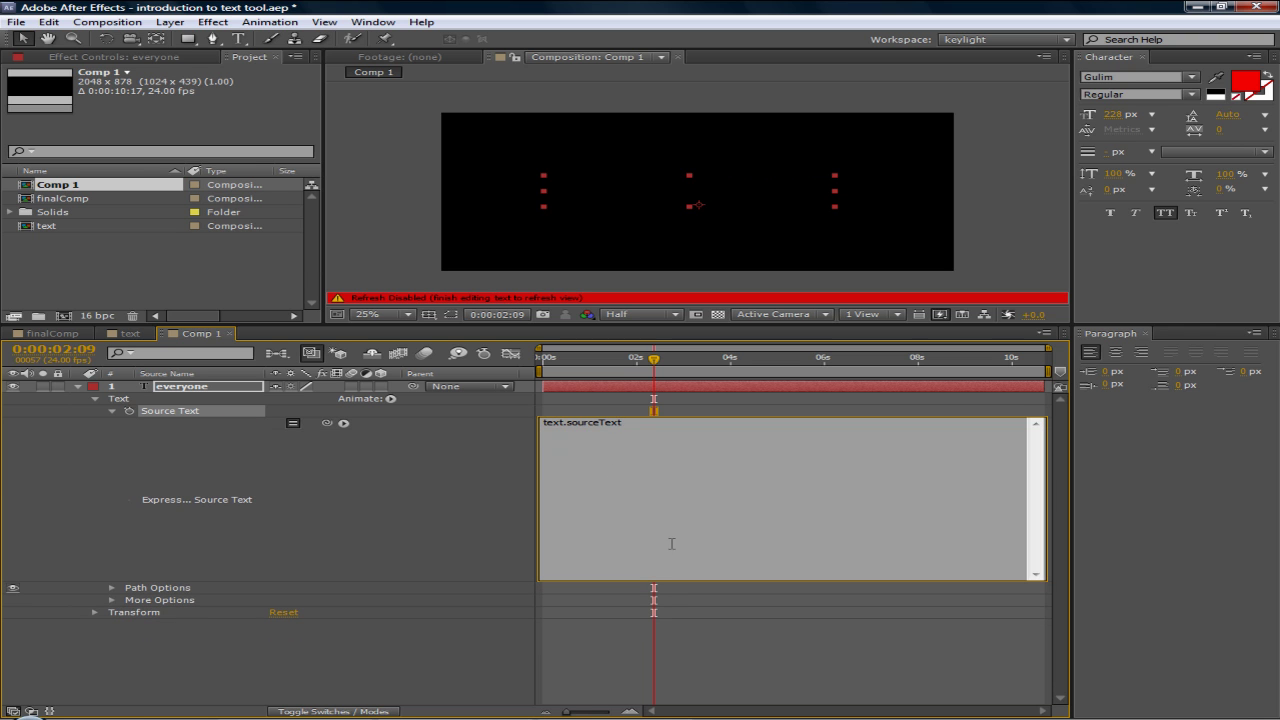
# - Replace the default Source Text expression with the unquoted word hello, and dismiss the alert
pyautogui.moveTo(631, 422); pyautogui.dragTo(539, 423)
pyautogui.press('BackSpace')
pyautogui.click(605, 404)
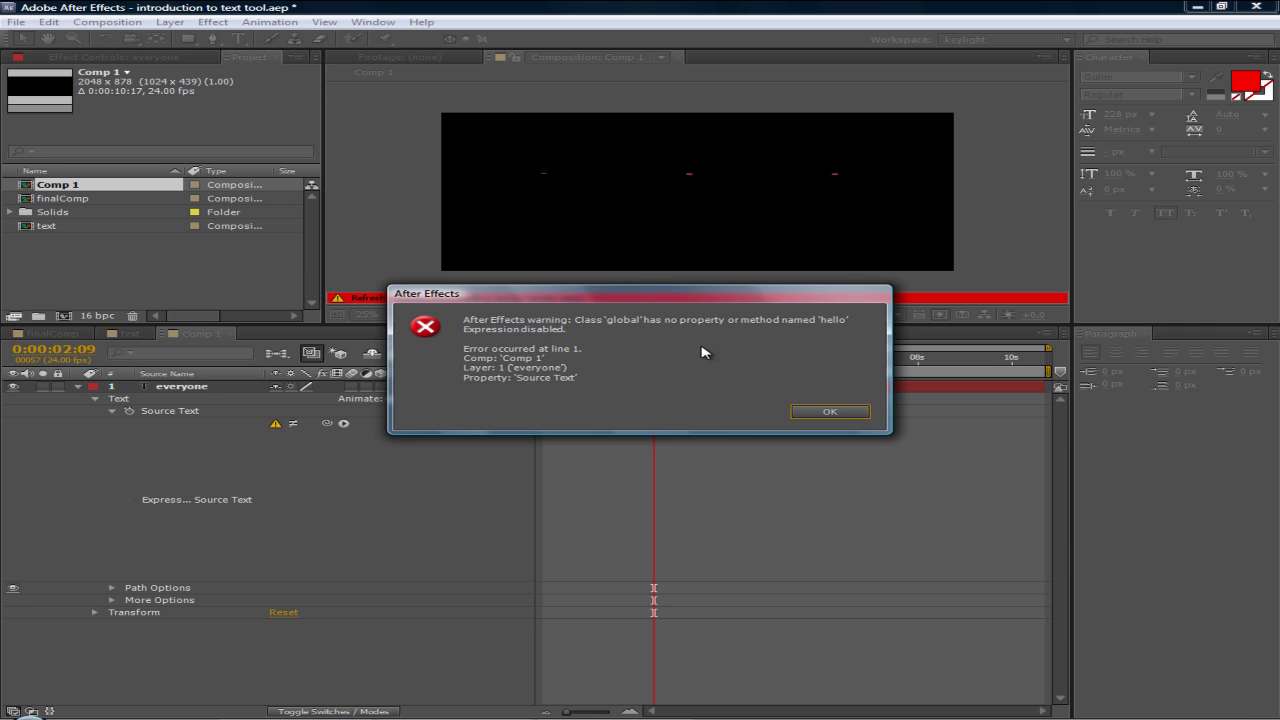
pyautogui.moveTo(584, 302); pyautogui.dragTo(594, 262)
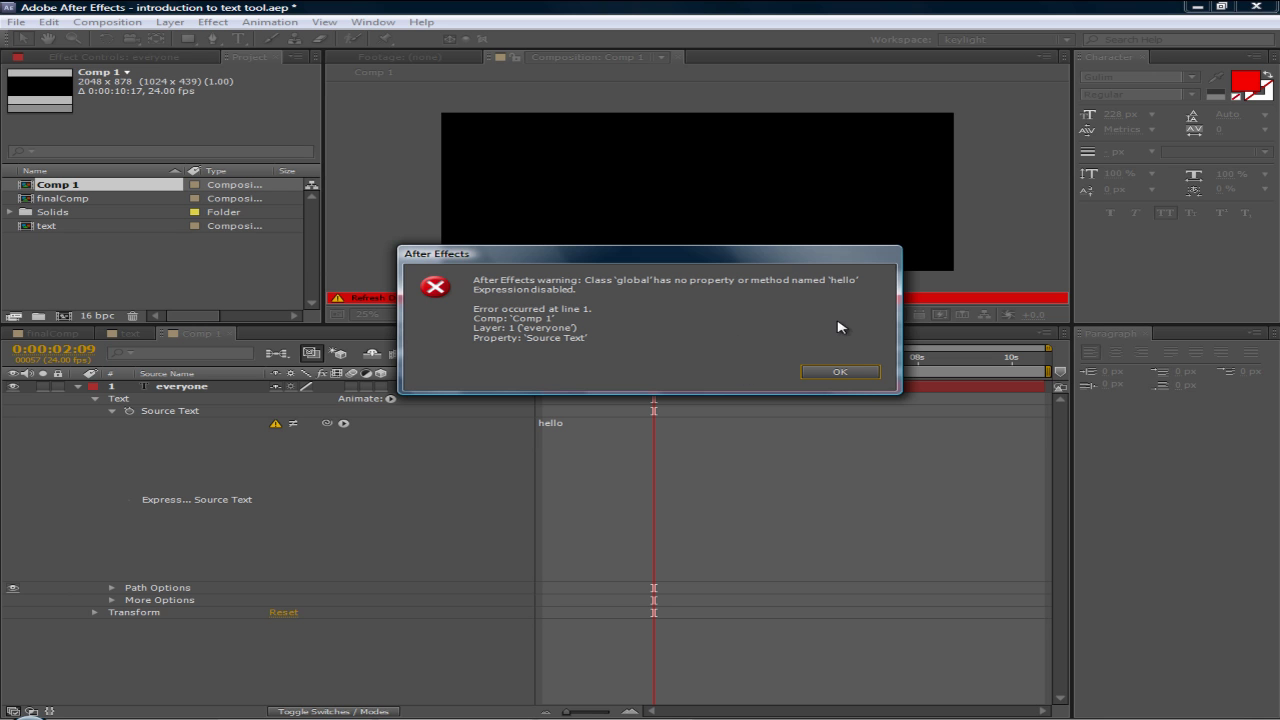
pyautogui.click(866, 375)
# - Enclose hello in double quotation marks in the Source Text expression, and return the current time to 0:00:00:00
pyautogui.click(565, 420)
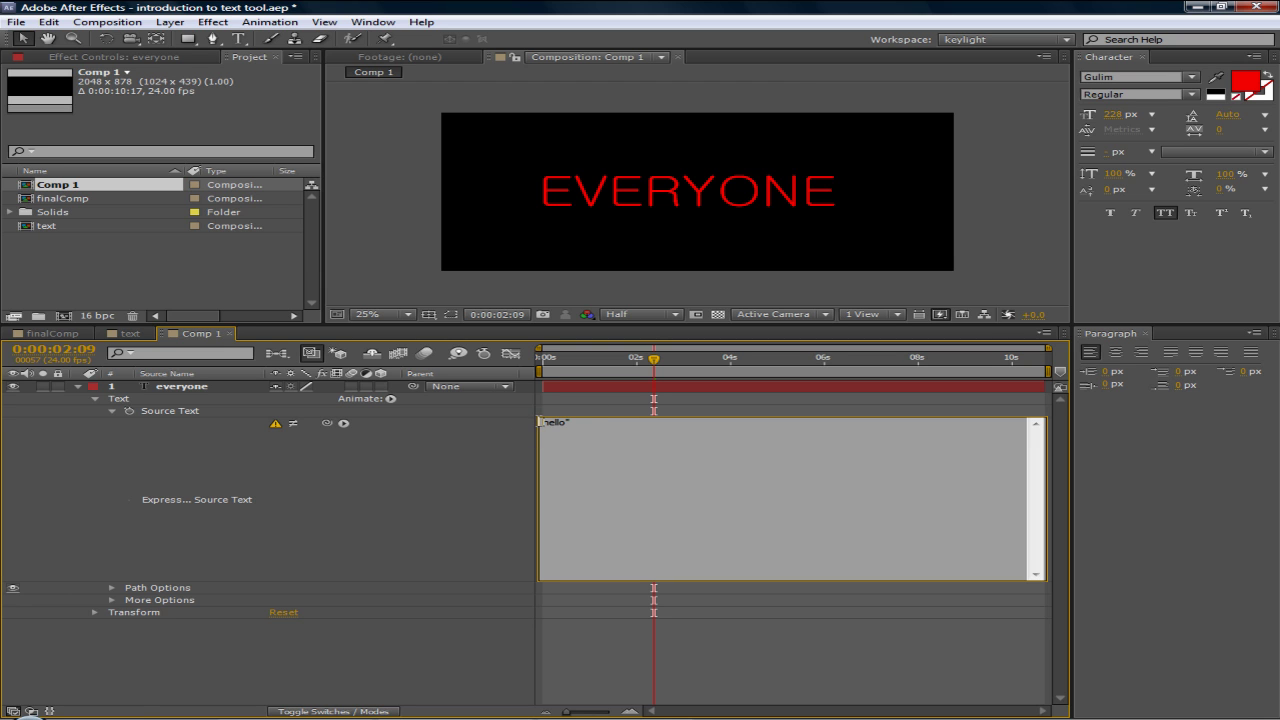
pyautogui.write('"')
pyautogui.write('"')
pyautogui.click(615, 412)
pyautogui.moveTo(553, 365); pyautogui.dragTo(541, 363)
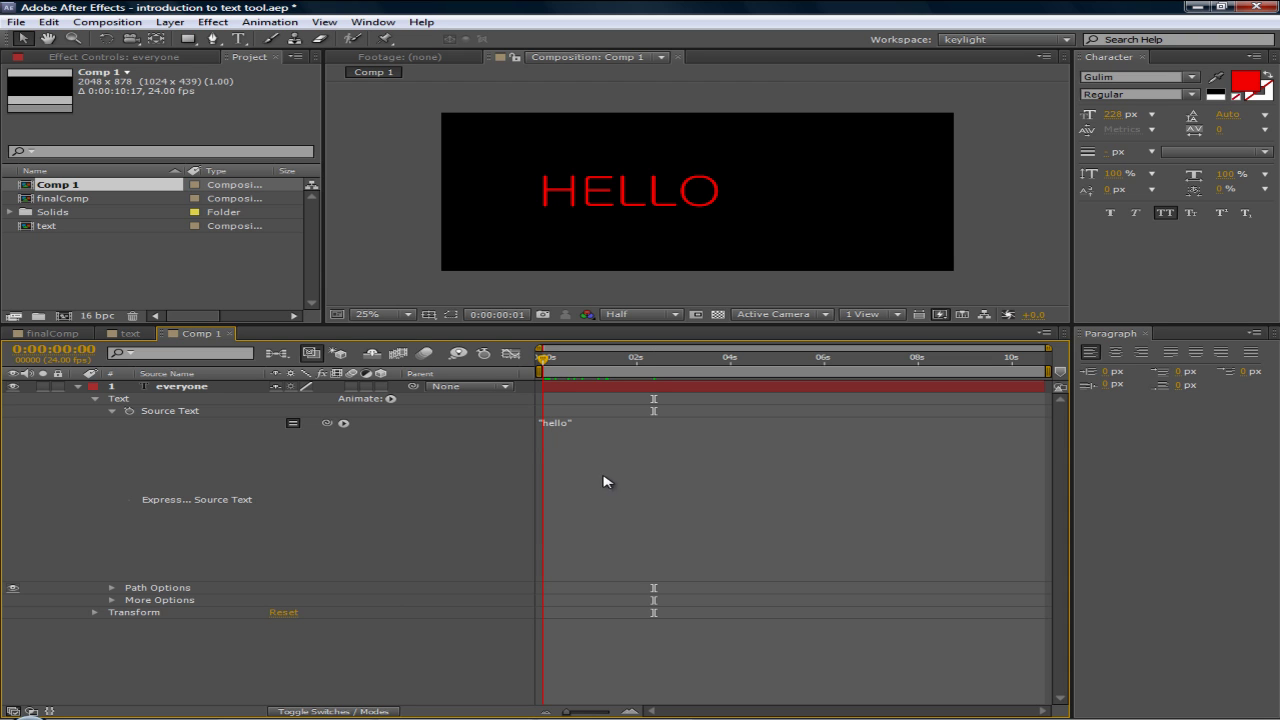
# - Change the text inside the quotation marks of the Source Text expression to everyone
pyautogui.click(560, 425)
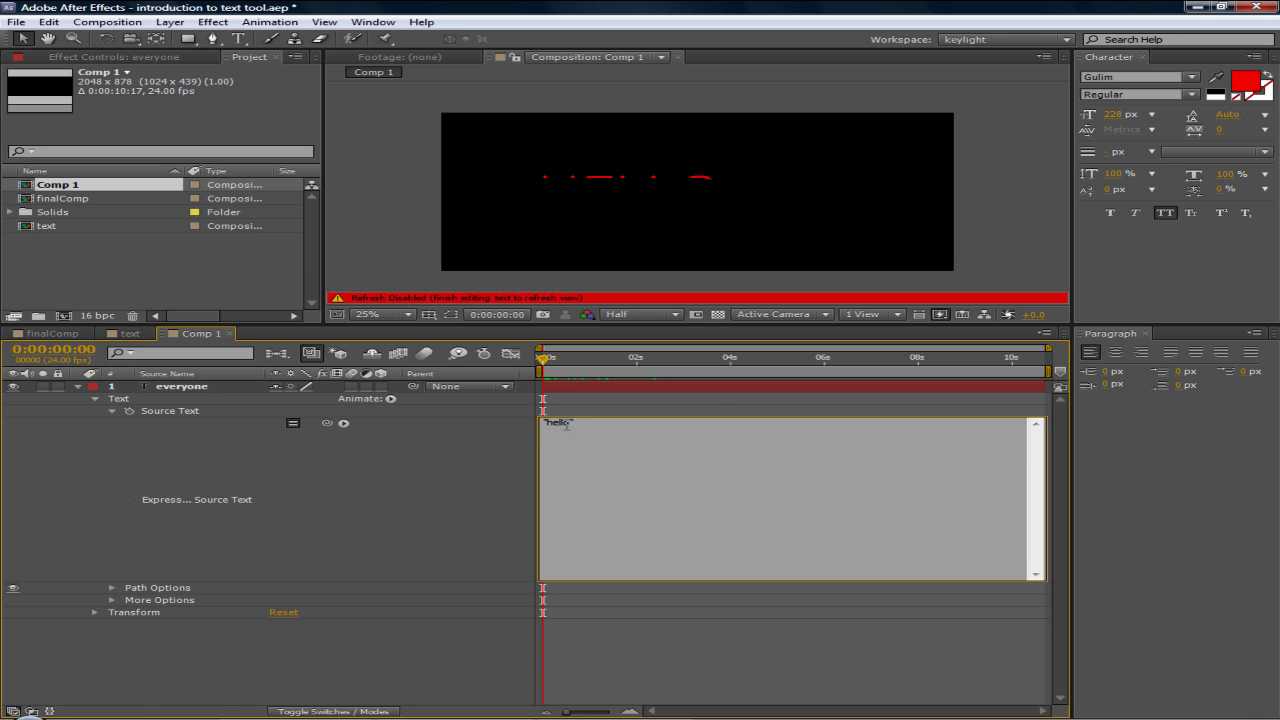
pyautogui.write('o')
pyautogui.write('ne')
pyautogui.click(692, 409)
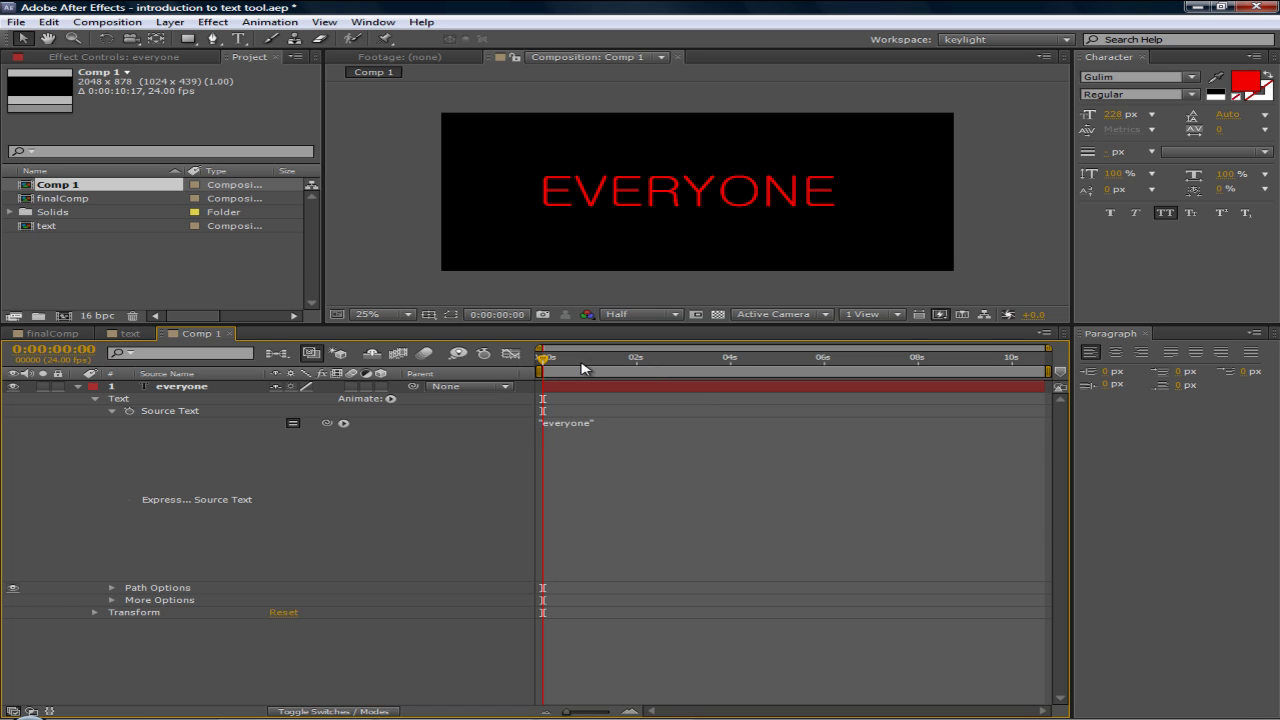
# - Clear the everyone layer's Source Text expression completely so that the property has no expression
pyautogui.click(578, 424)
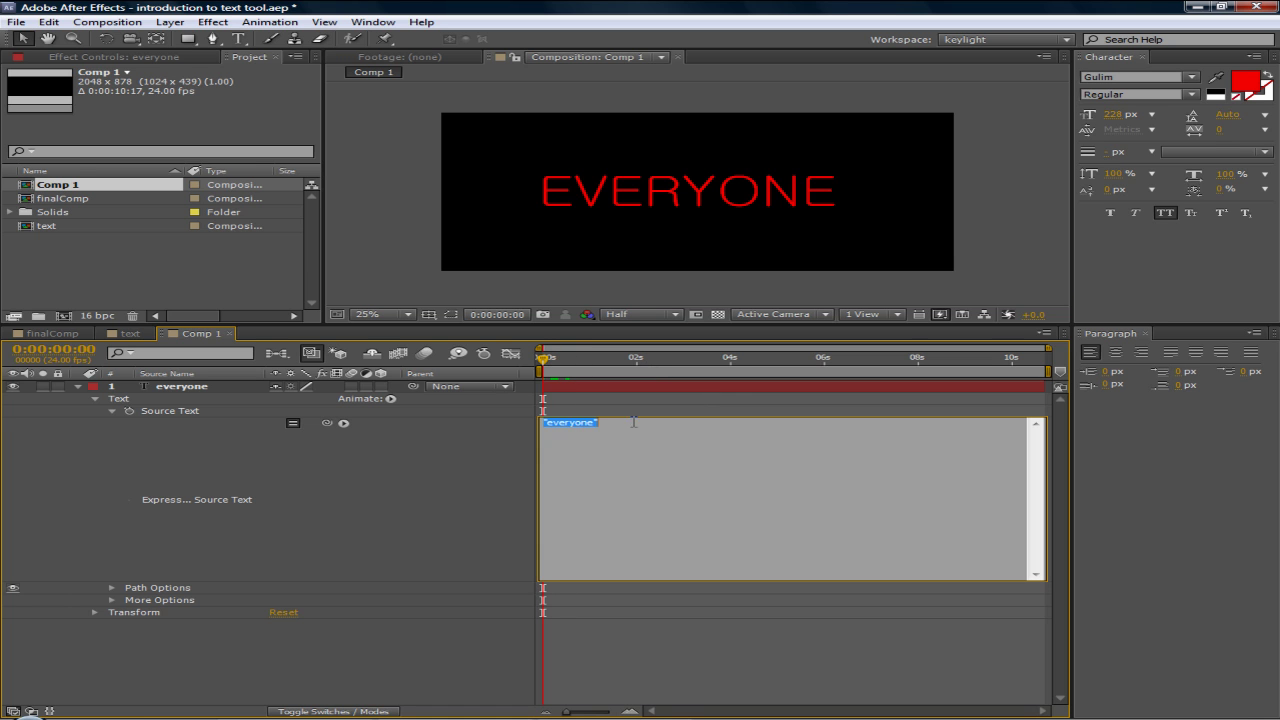
pyautogui.press('BackSpace')
pyautogui.click(658, 415)
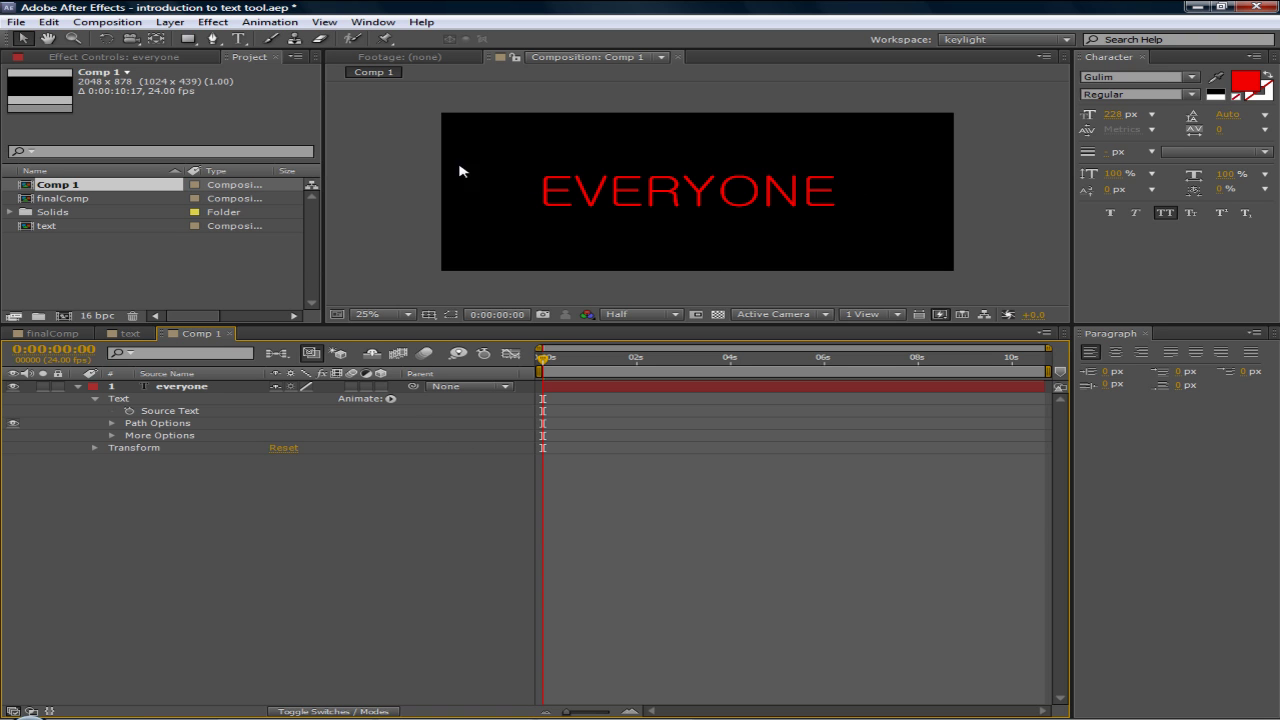
# - Replace the EVERYONE text in the composition with 53 using the Type tool, and commit the text
pyautogui.click(238, 39)
pyautogui.click(683, 192)
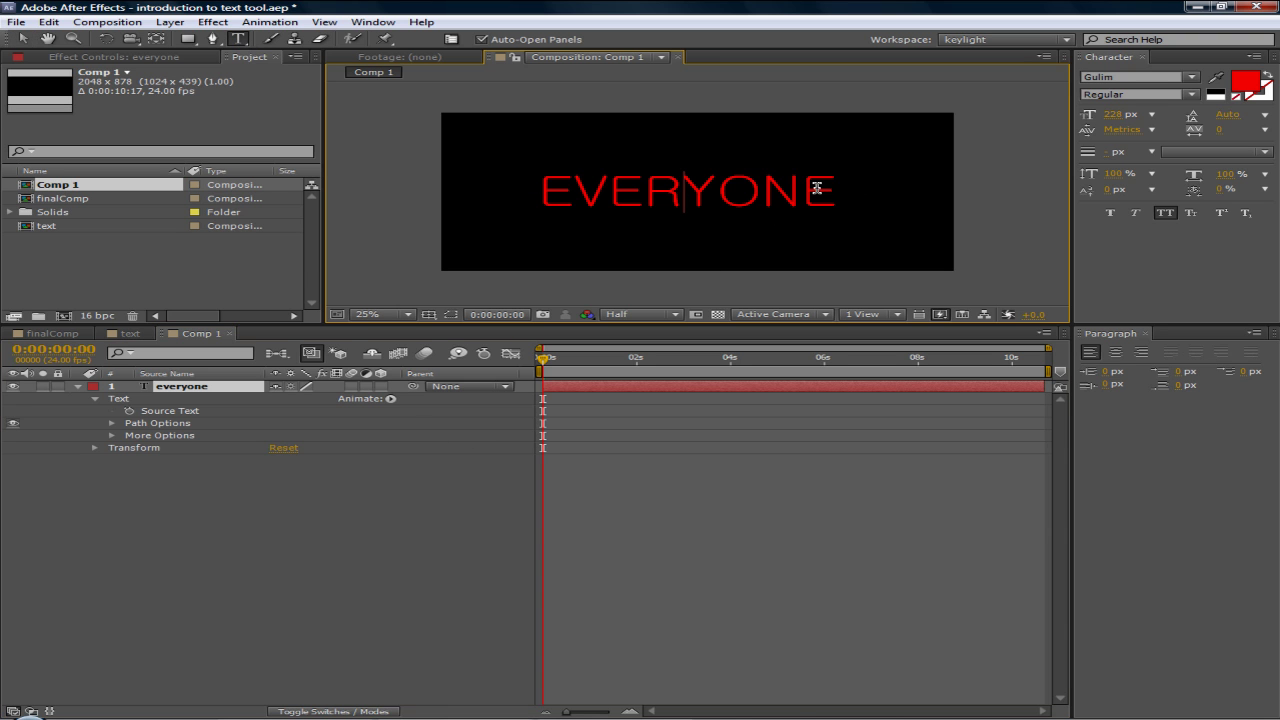
pyautogui.hotkey('ctrl', 'a')
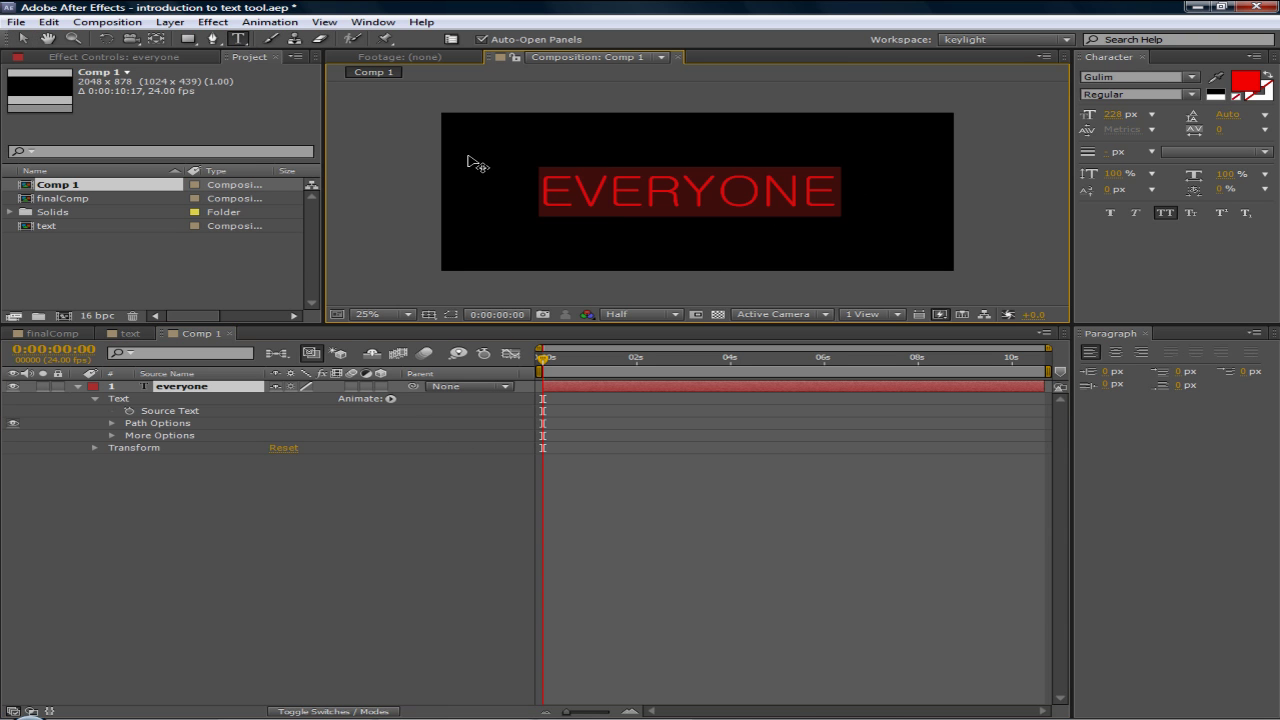
pyautogui.write('53')
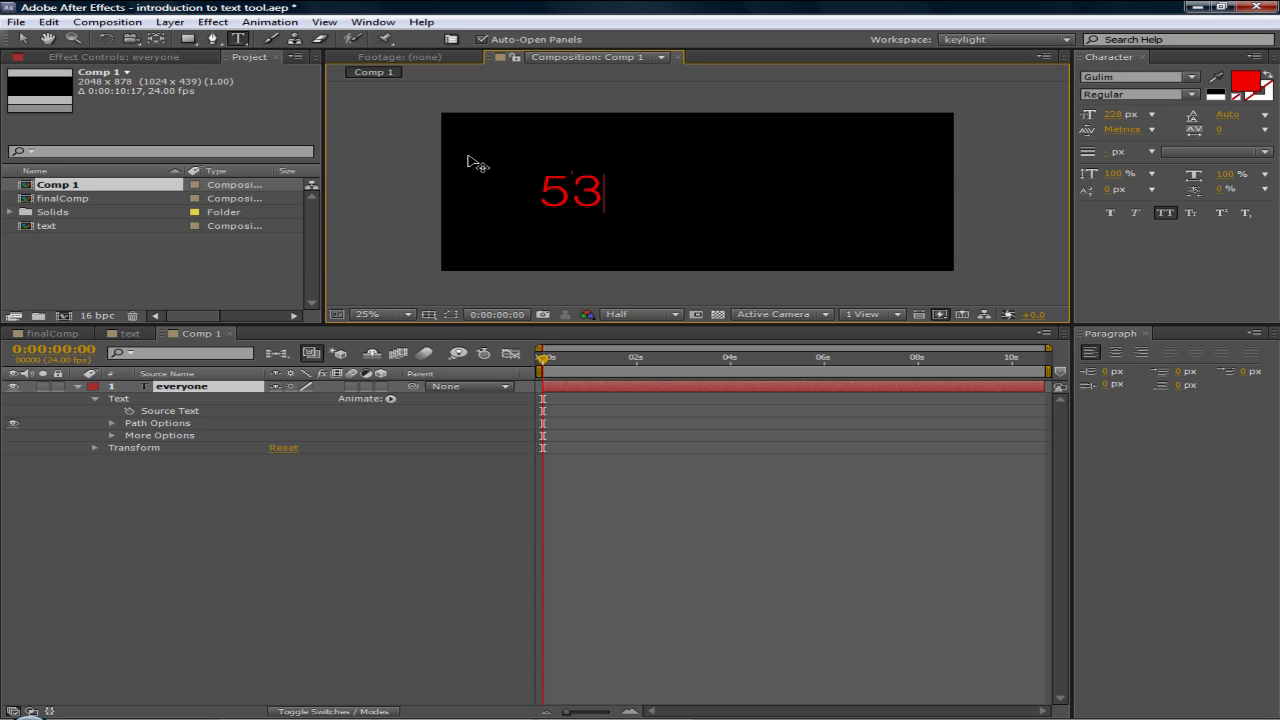
pyautogui.click(203, 389)
# - Try the expression time.duration on the 53 layer's Source Text property, and dismiss the alert
pyautogui.keyDown('alt'); pyautogui.click(129, 411); pyautogui.keyUp('alt')
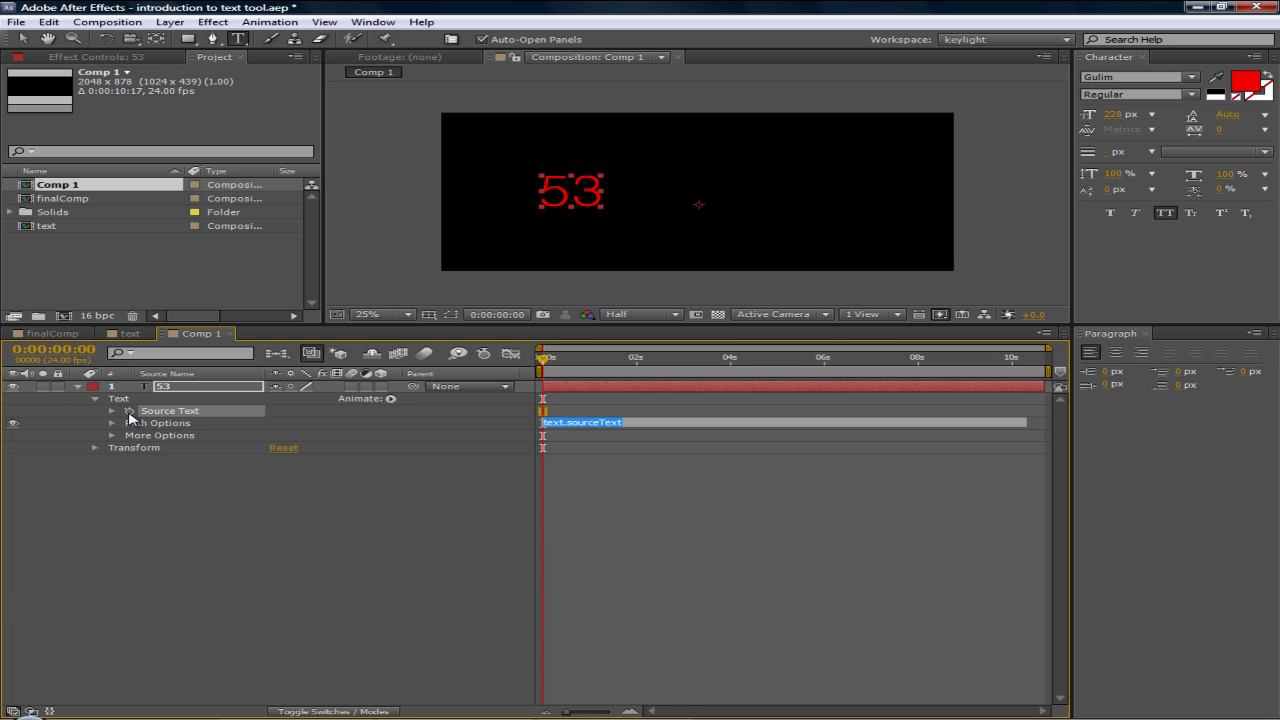
pyautogui.press('BackSpace')
pyautogui.write('time')
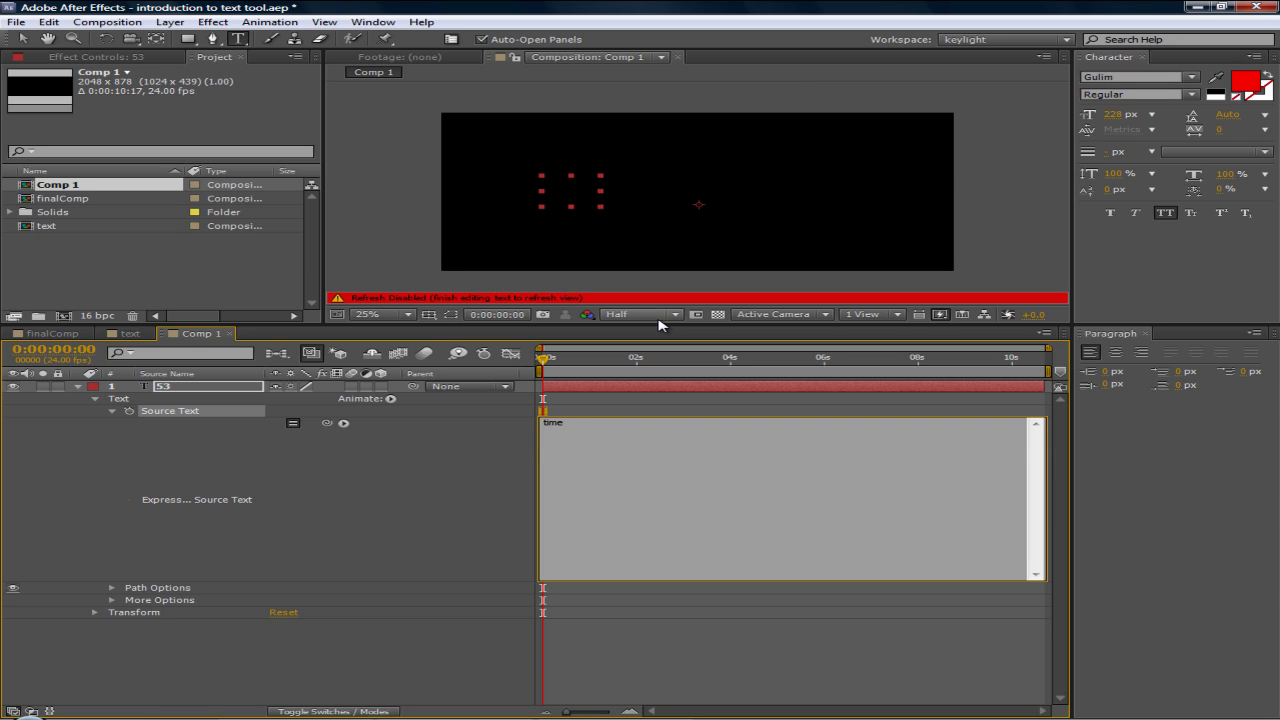
pyautogui.write('dur')
pyautogui.press('KP_Enter')
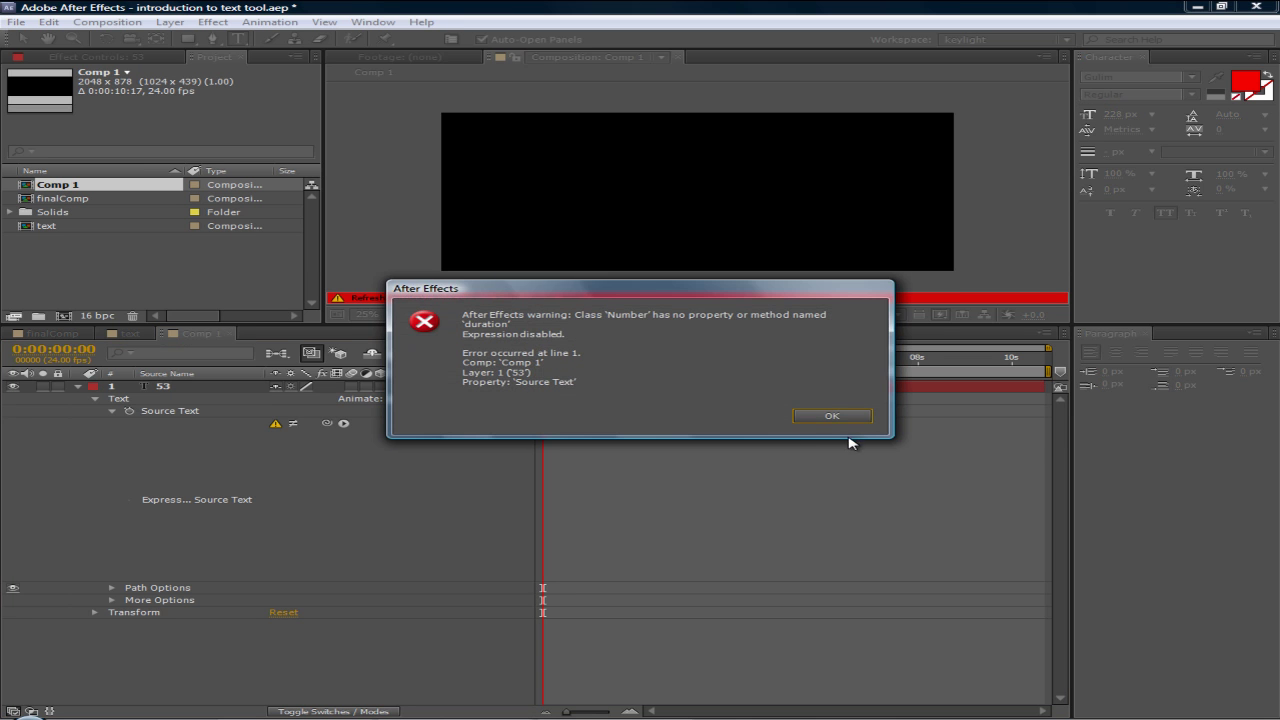
pyautogui.click(831, 416)
# - Shorten the Source Text expression on the 53 layer to just time and apply it
pyautogui.click(592, 428)
pyautogui.click(657, 423)
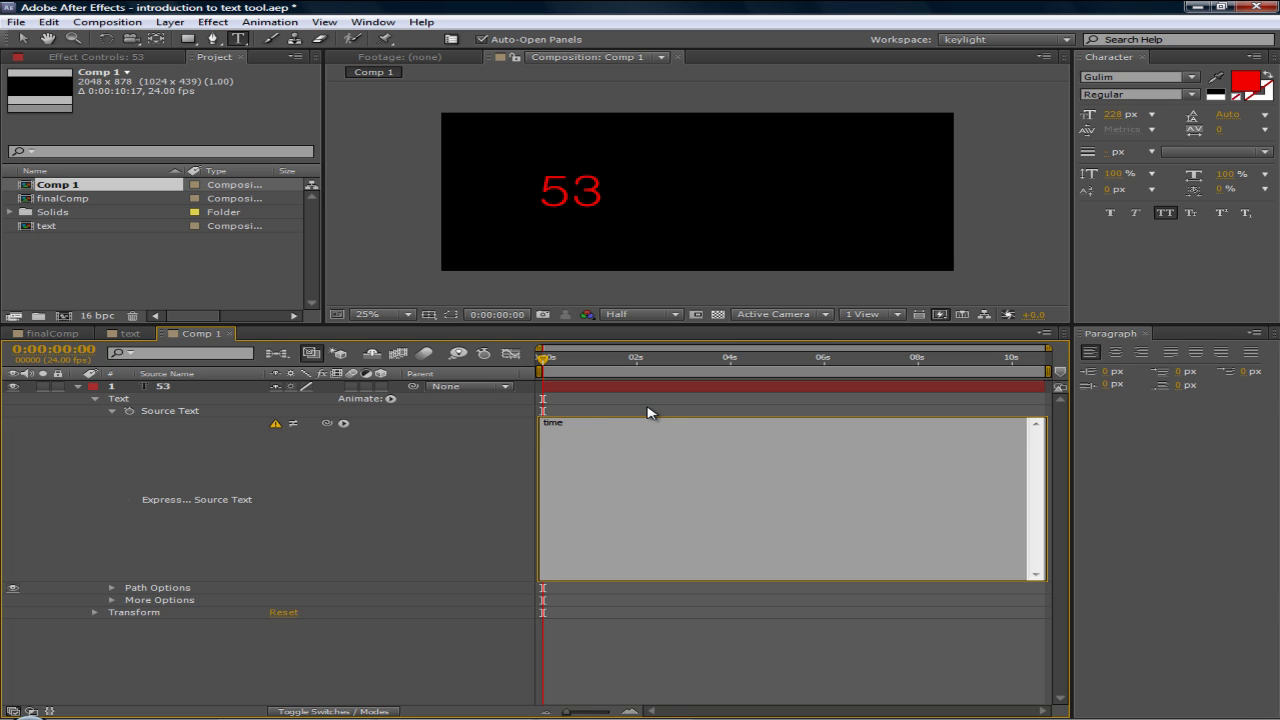
pyautogui.click(651, 413)
# - Enlarge the timeline area slightly and scrub the current time to 0:00:02:15 to examine the time-driven text
pyautogui.moveTo(548, 361)
pyautogui.mouseDown()
pyautogui.moveTo(572, 359)
pyautogui.moveTo(545, 359)
pyautogui.mouseUp()
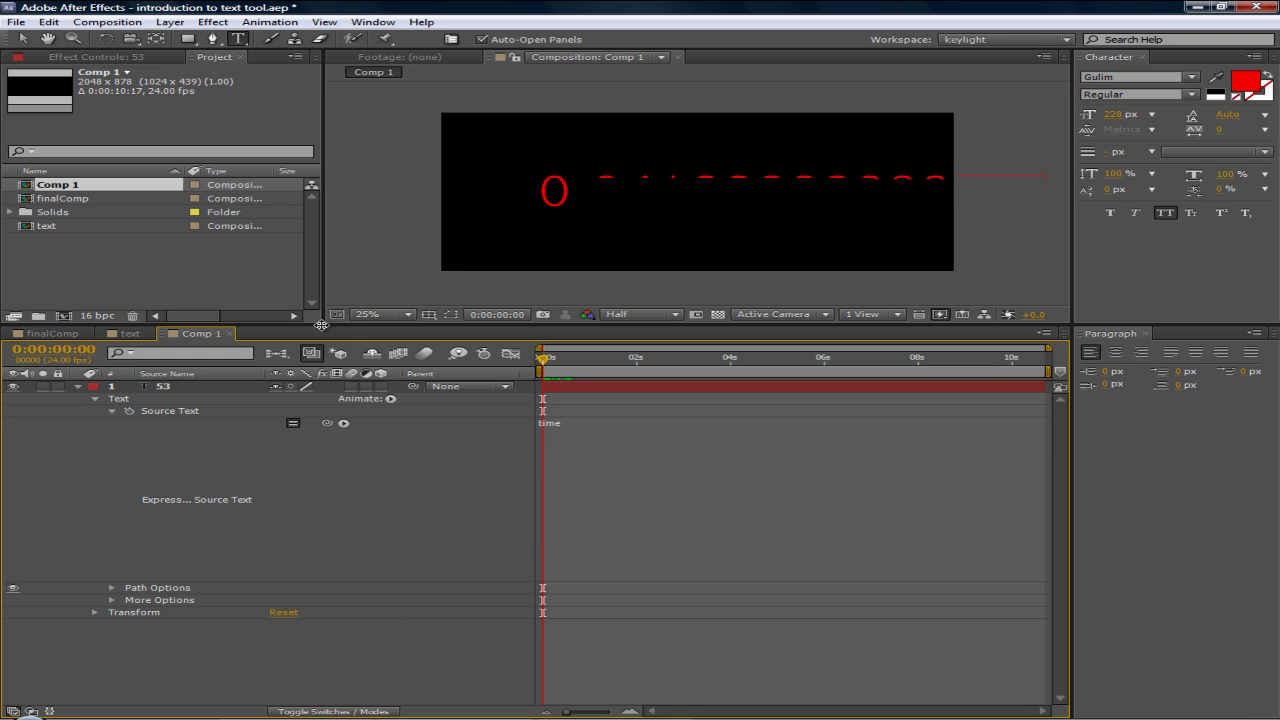
pyautogui.moveTo(357, 329); pyautogui.dragTo(357, 308)
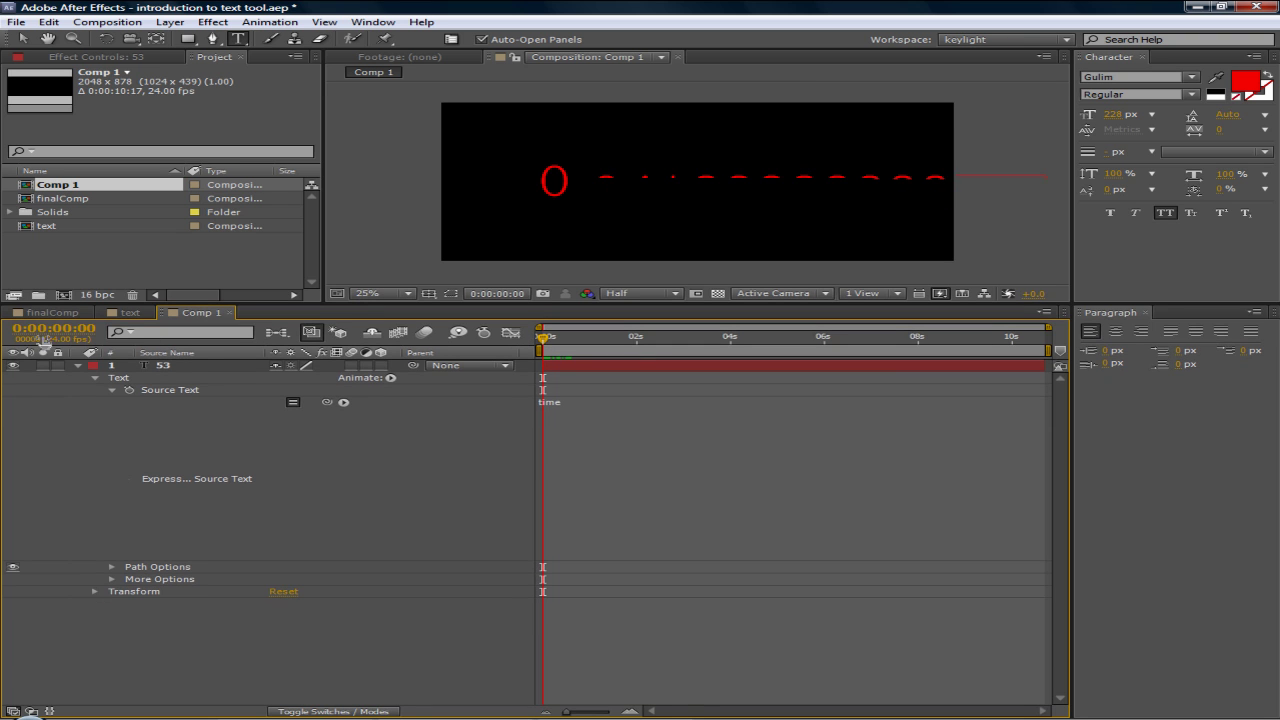
pyautogui.click(549, 343)
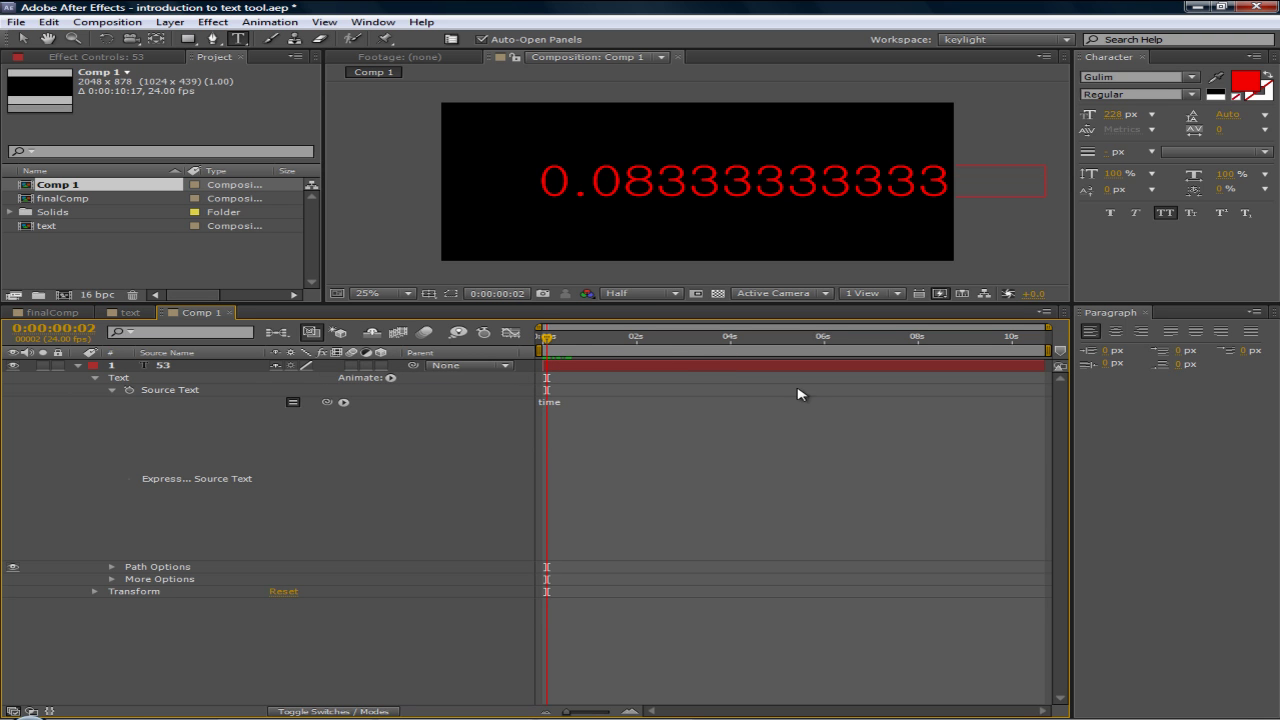
pyautogui.moveTo(549, 343)
pyautogui.mouseDown()
pyautogui.moveTo(757, 350)
pyautogui.moveTo(906, 377)
pyautogui.moveTo(1045, 358)
pyautogui.moveTo(539, 346)
pyautogui.mouseUp()
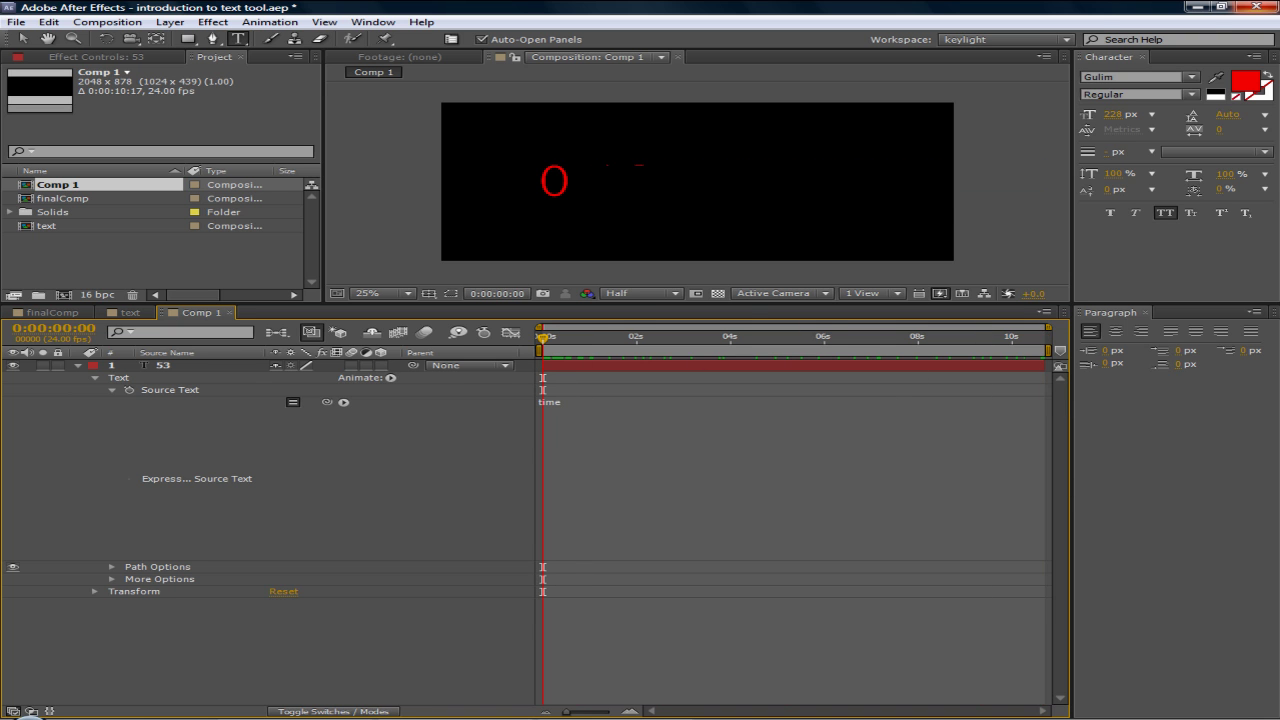
pyautogui.moveTo(640, 340); pyautogui.dragTo(686, 353)
pyautogui.moveTo(575, 337); pyautogui.dragTo(665, 337)
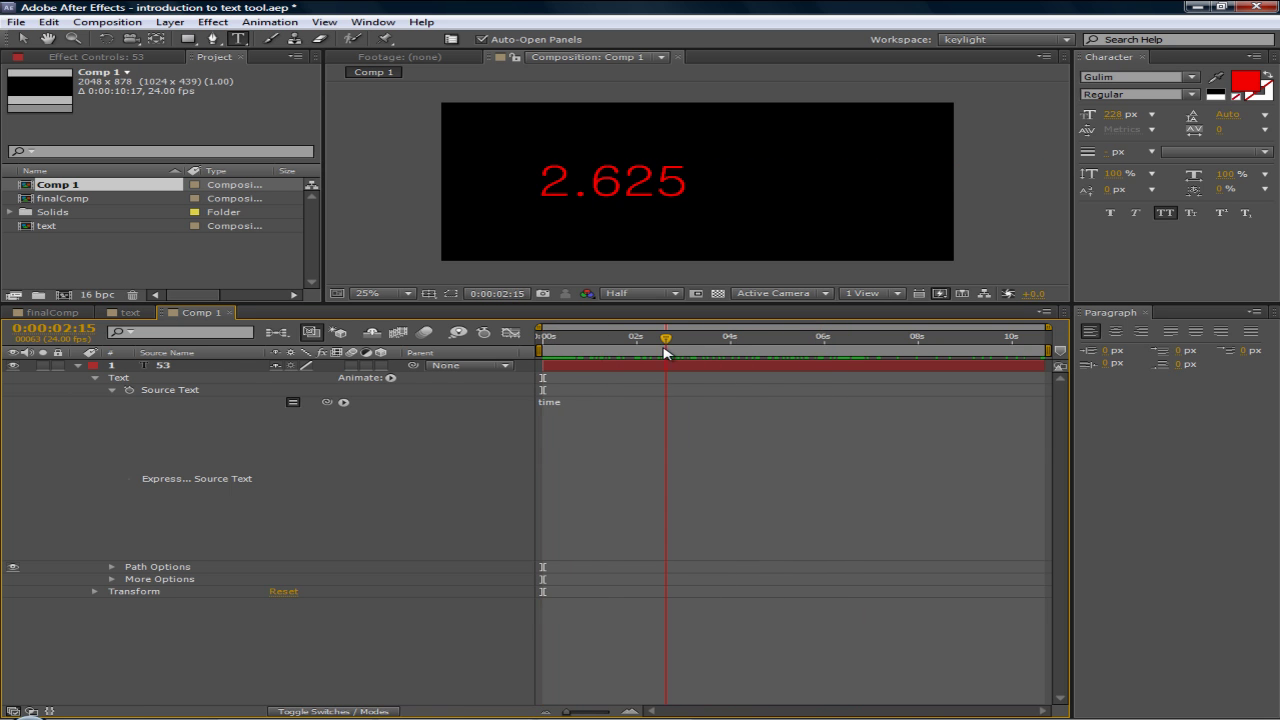
# - Replace the layer's text 53 with EVERYONE, and remove the time expression from its Source Text property
pyautogui.click(166, 366)
pyautogui.click(612, 184)
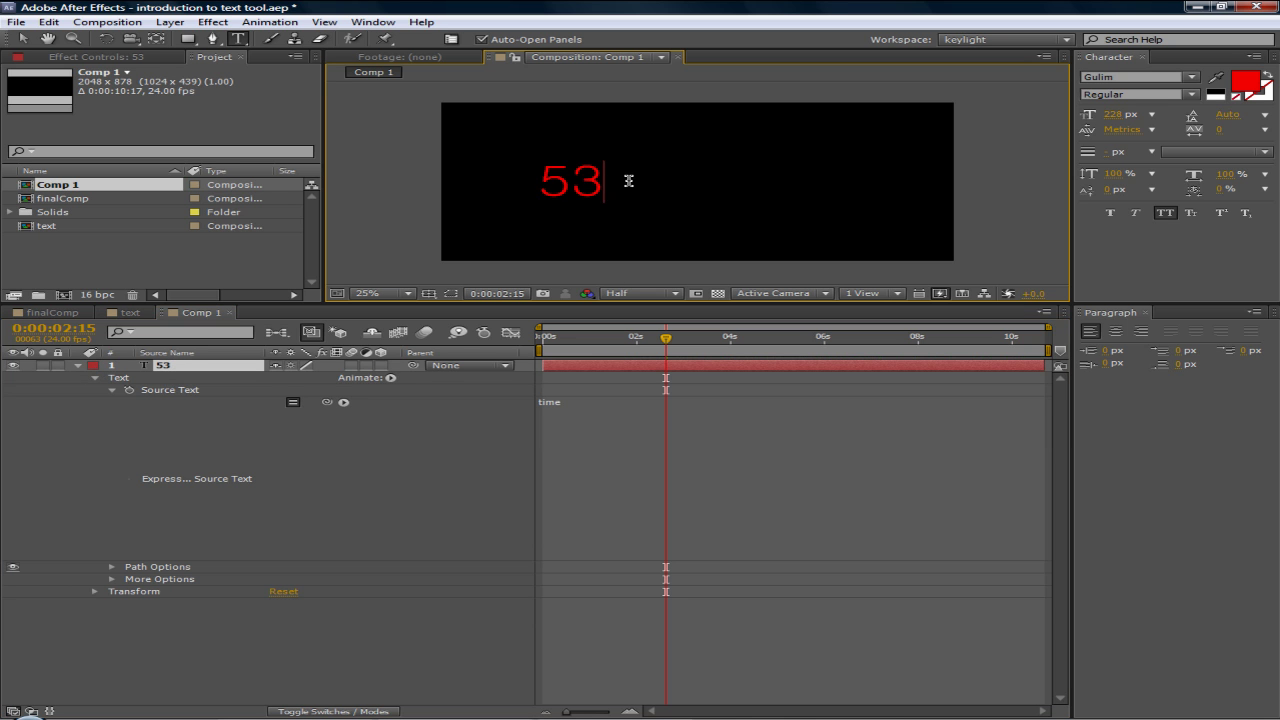
pyautogui.moveTo(628, 181); pyautogui.dragTo(497, 190)
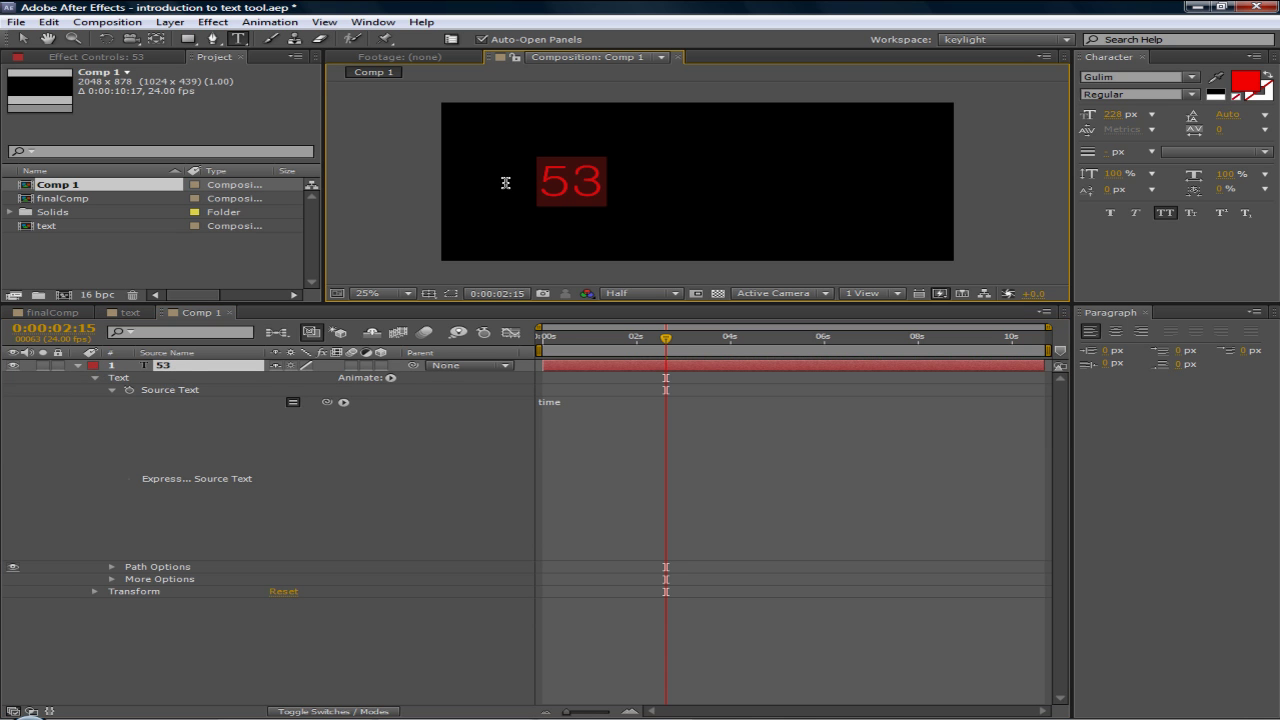
pyautogui.write('EVRY')
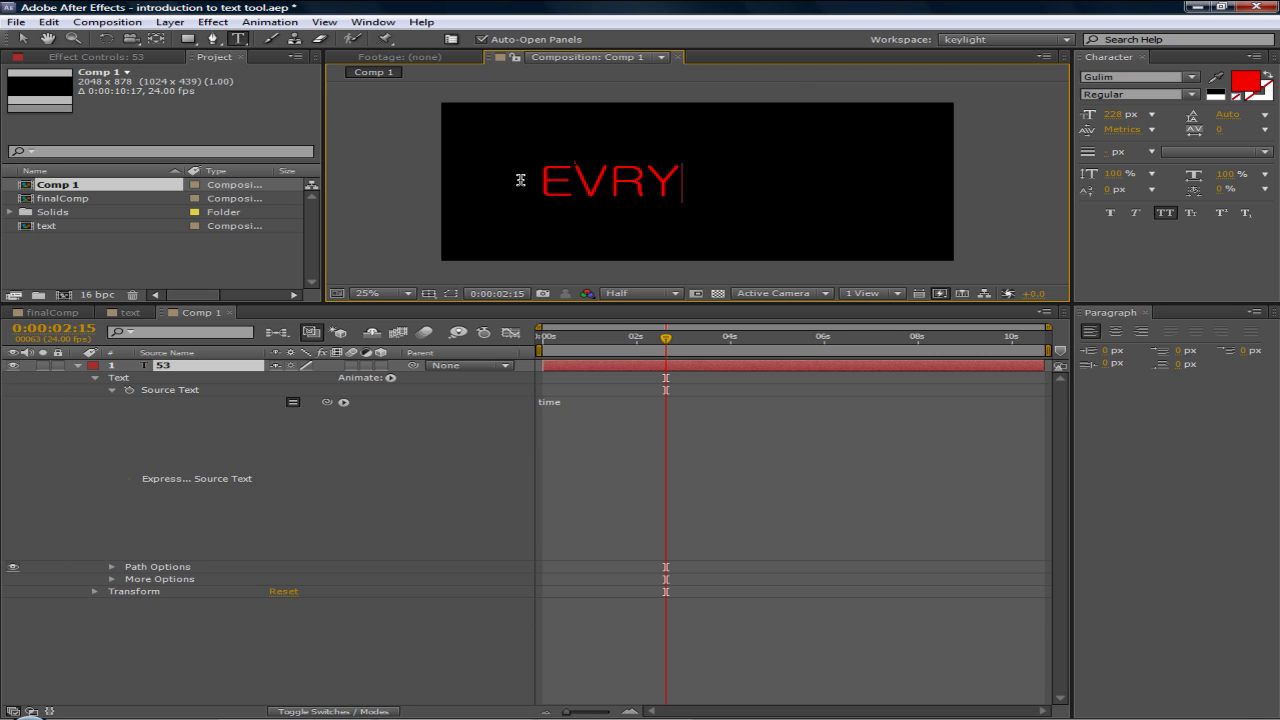
pyautogui.press('BackSpace')
pyautogui.press('BackSpace')
pyautogui.write('ERYONE')
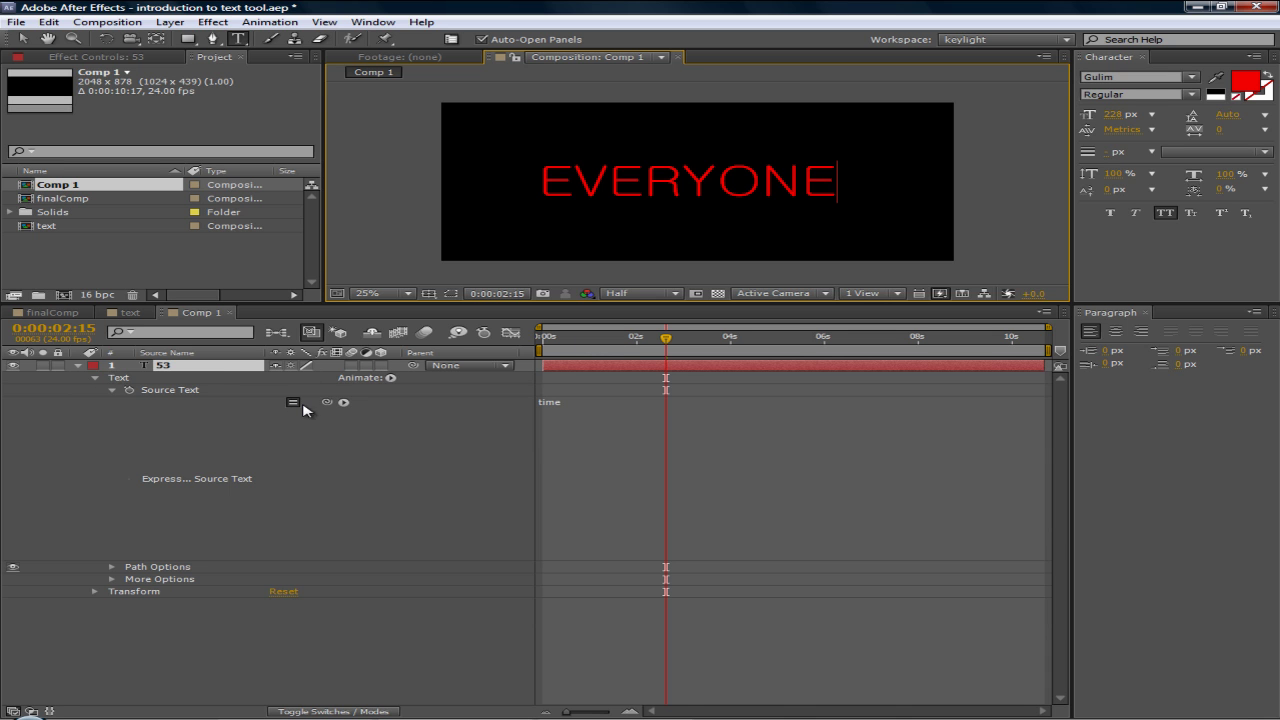
pyautogui.click(563, 404)
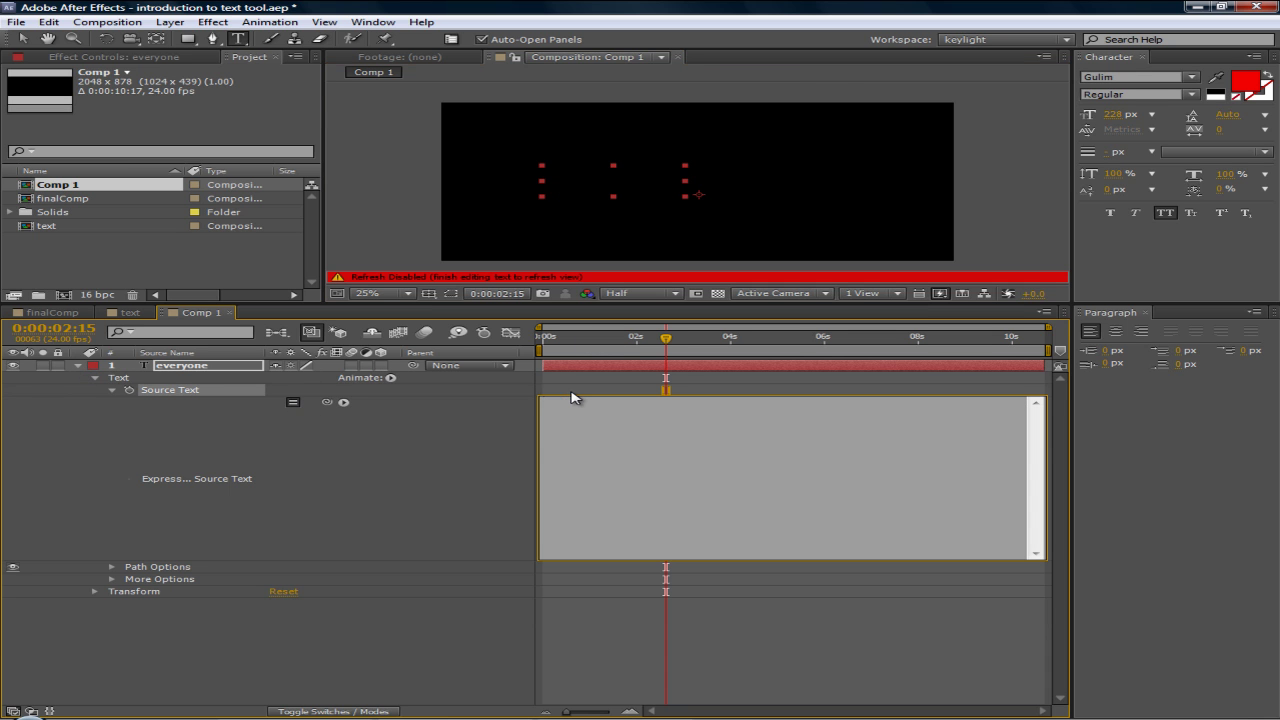
pyautogui.click(567, 397)
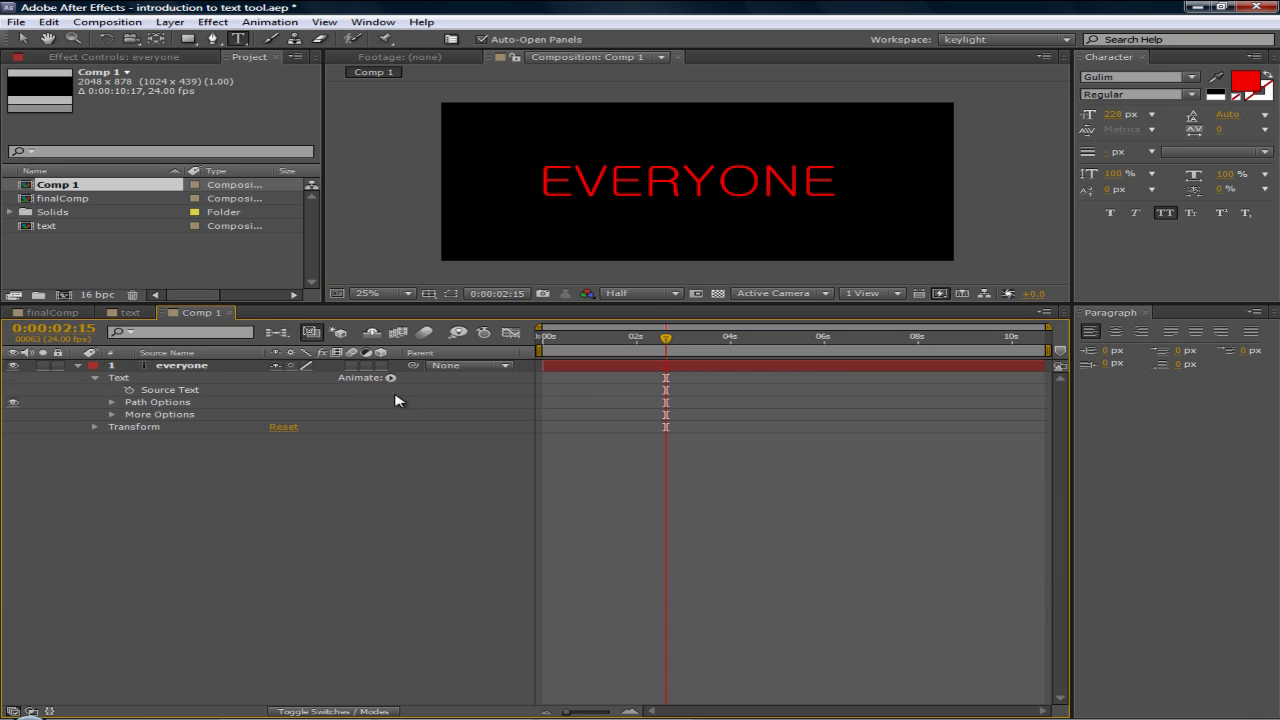
# - Expand the everyone layer's Path Options to show the Path property, and activate the Pen tool
pyautogui.click(112, 402)
pyautogui.click(112, 402)
pyautogui.click(112, 403)
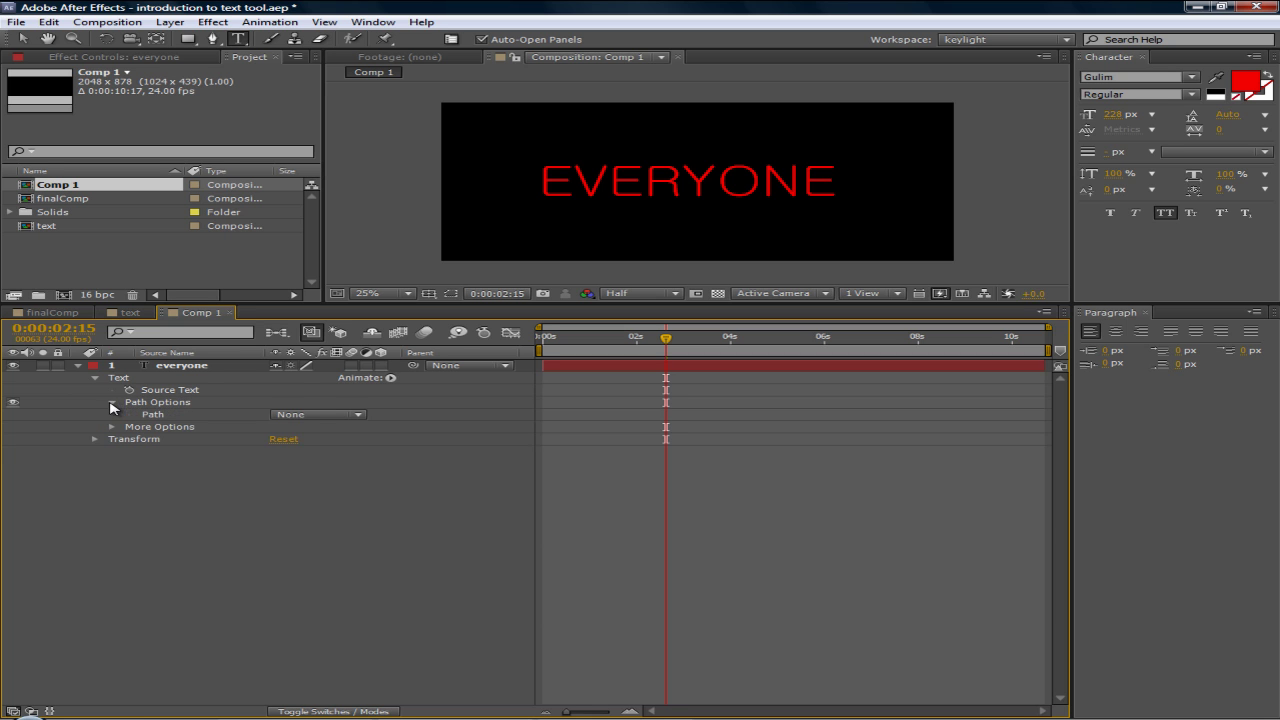
pyautogui.click(213, 39)
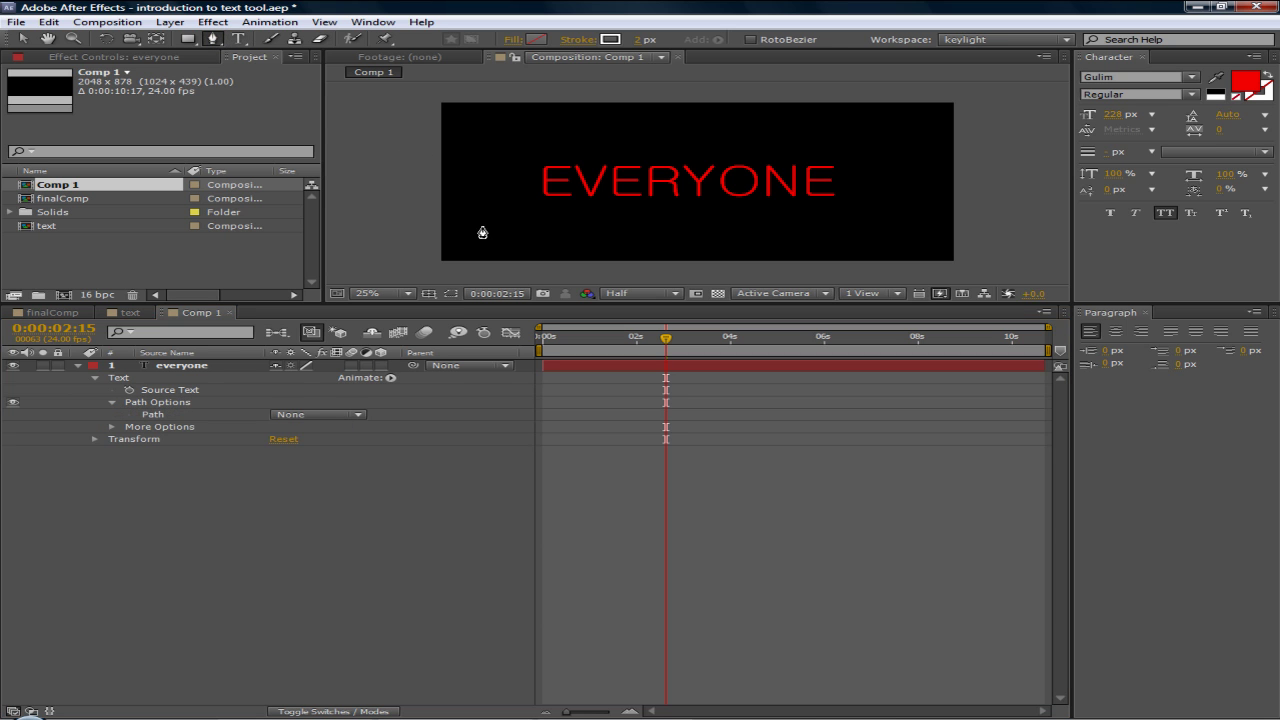
pyautogui.click(569, 214)
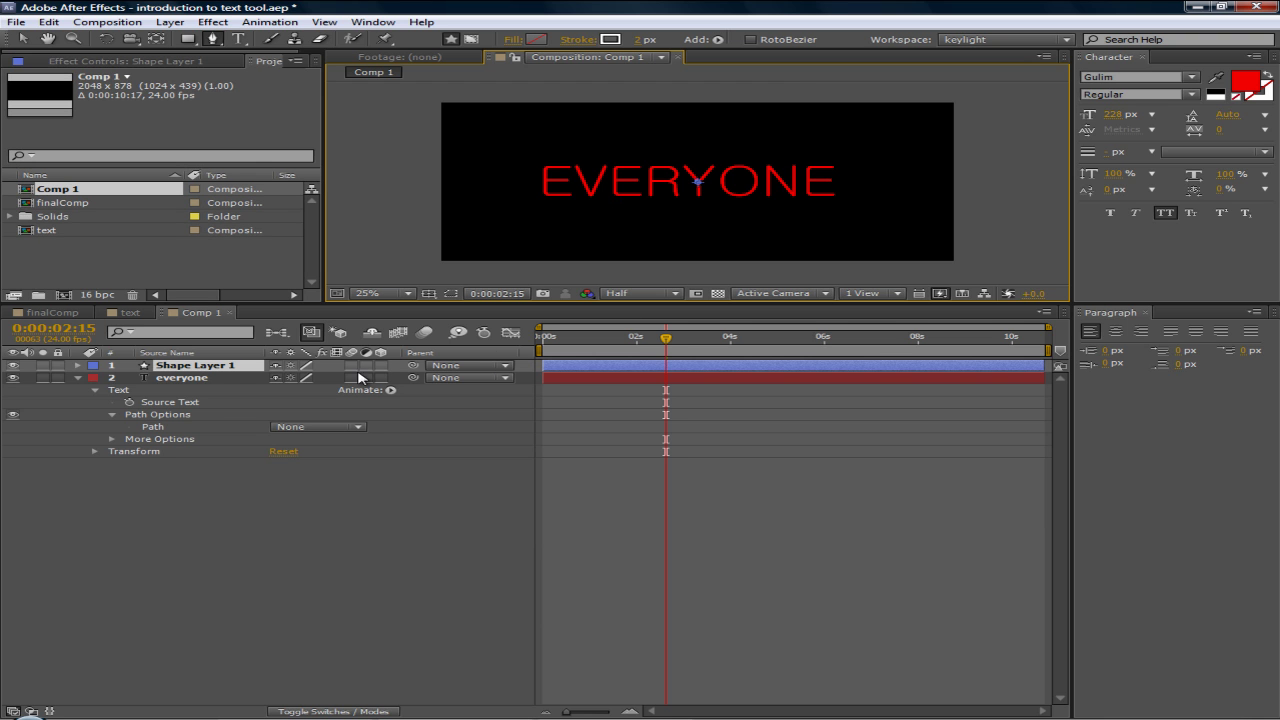
pyautogui.click(218, 367)
pyautogui.press('Delete')
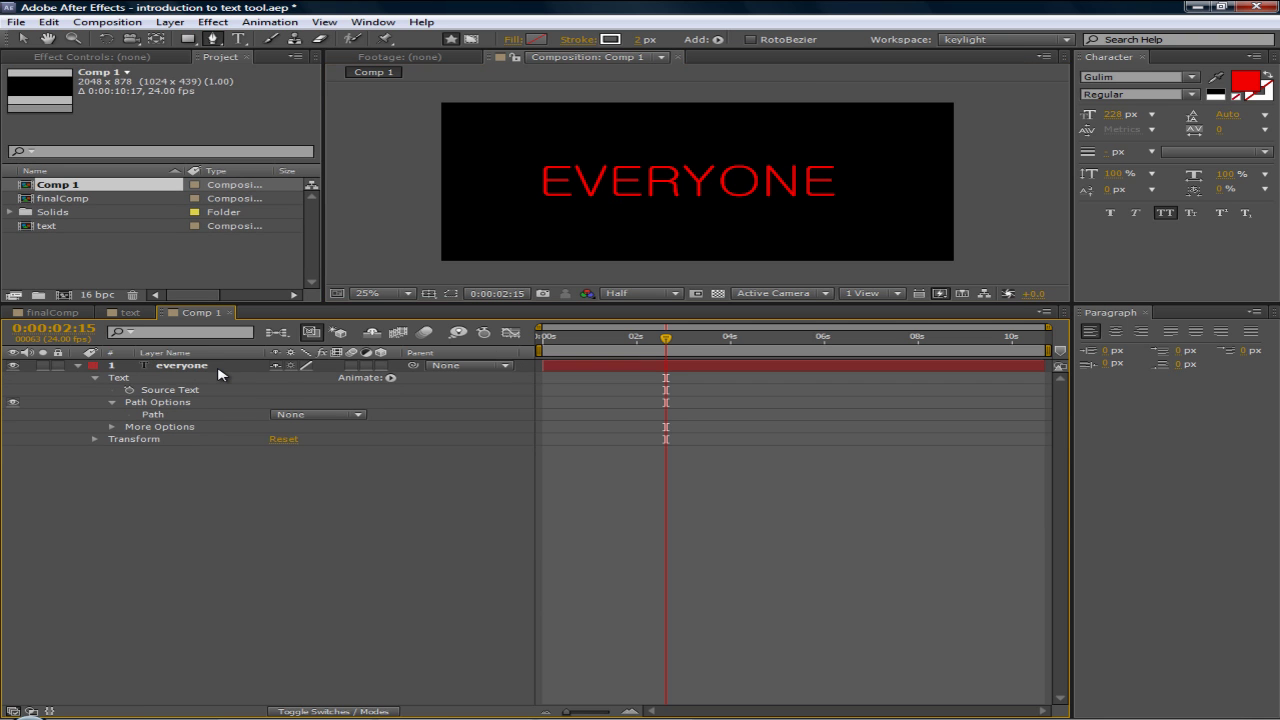
# - Draw a wavy open mask path on the everyone layer, running below the text and rising at its right end
pyautogui.click(220, 366)
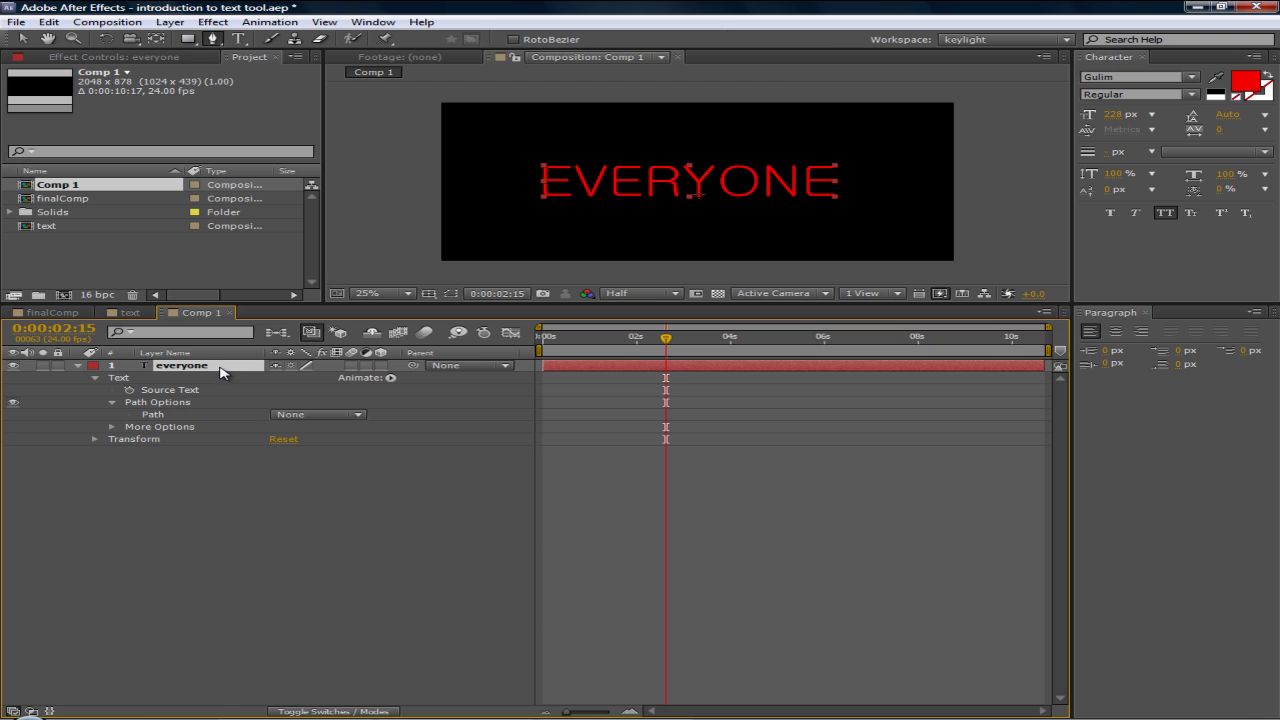
pyautogui.click(500, 242)
pyautogui.moveTo(607, 225); pyautogui.dragTo(619, 222)
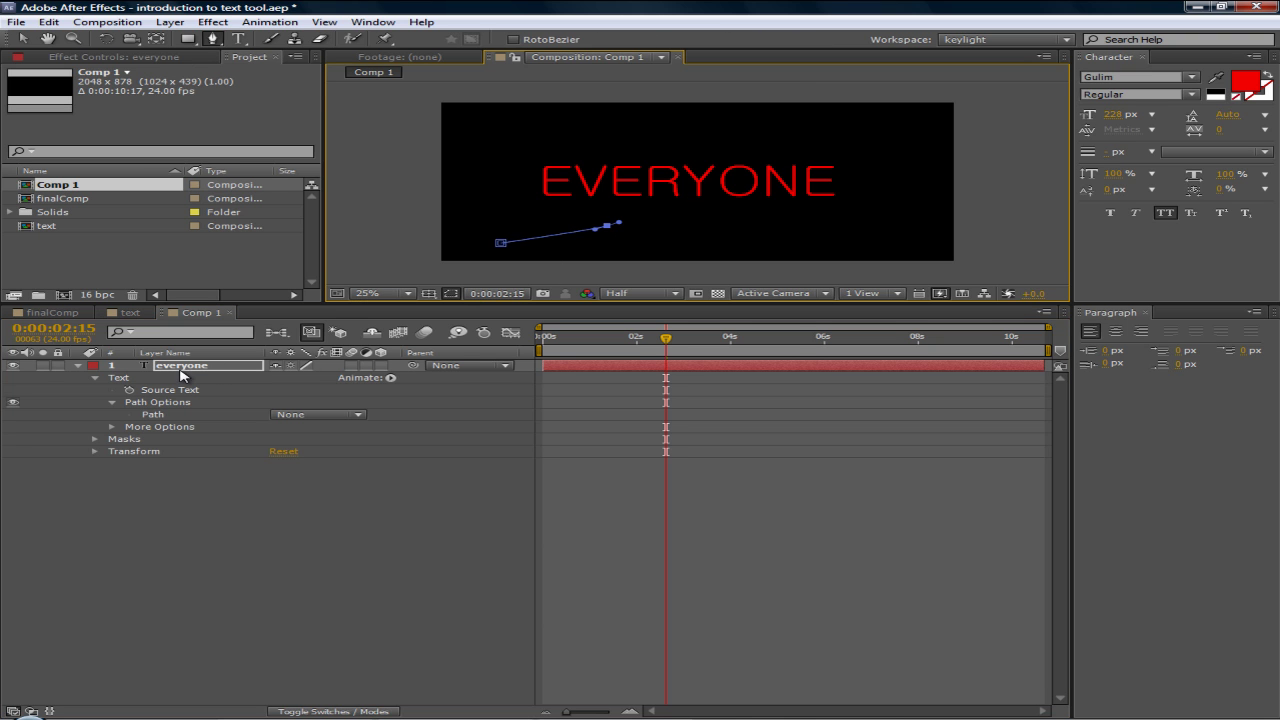
pyautogui.moveTo(706, 224); pyautogui.dragTo(904, 166)
# - Set the everyone text's path to Mask 1 and its First Margin to 447.0
pyautogui.click(164, 416)
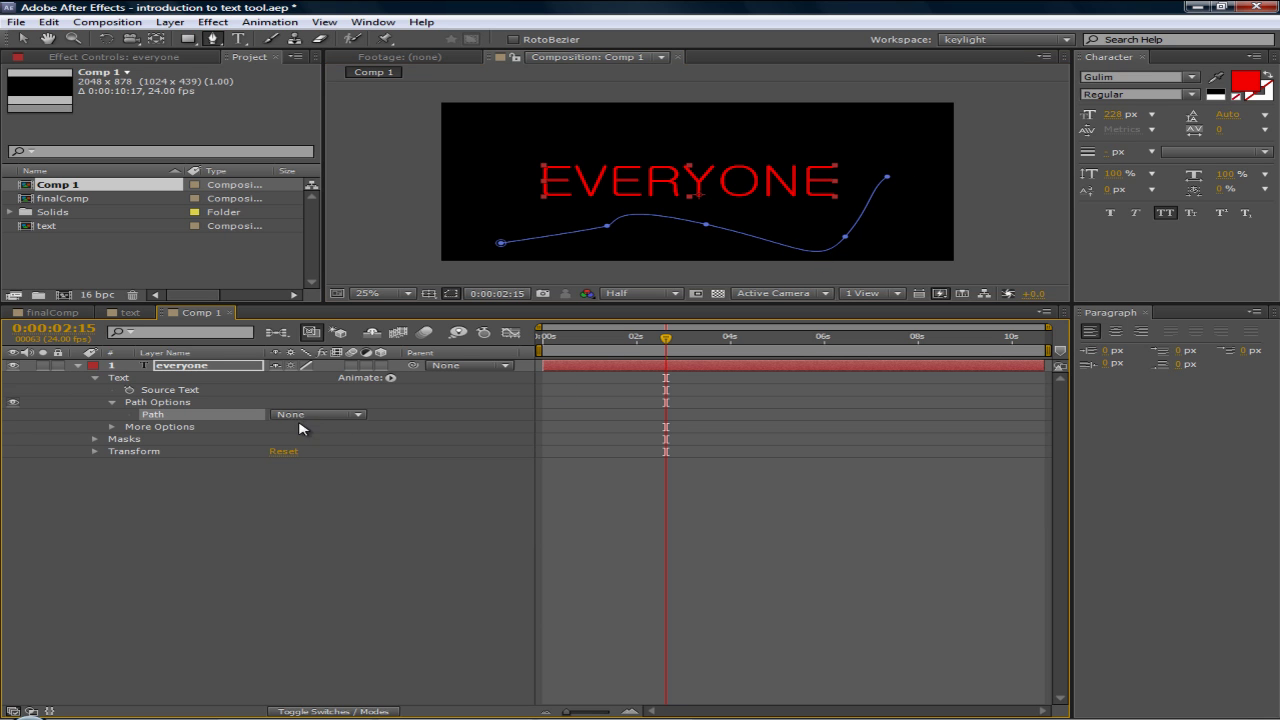
pyautogui.click(334, 418)
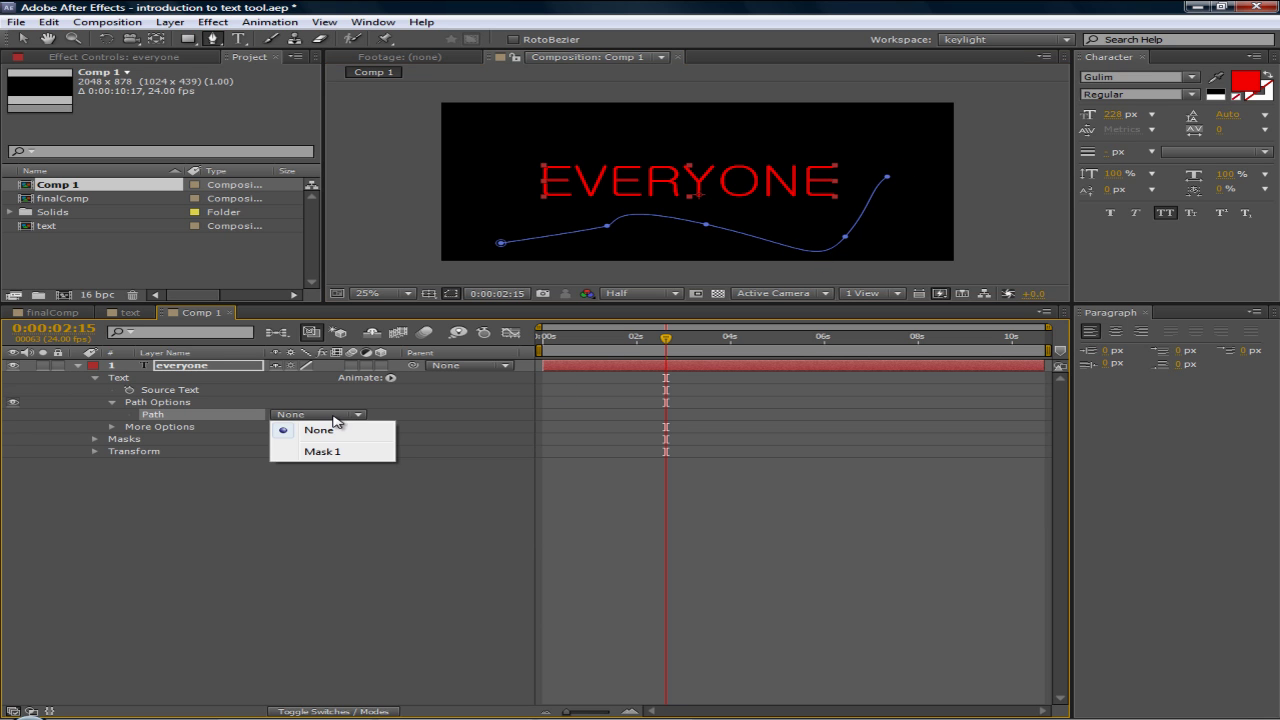
pyautogui.click(340, 450)
pyautogui.moveTo(664, 339)
pyautogui.mouseDown()
pyautogui.moveTo(566, 350)
pyautogui.moveTo(678, 345)
pyautogui.mouseUp()
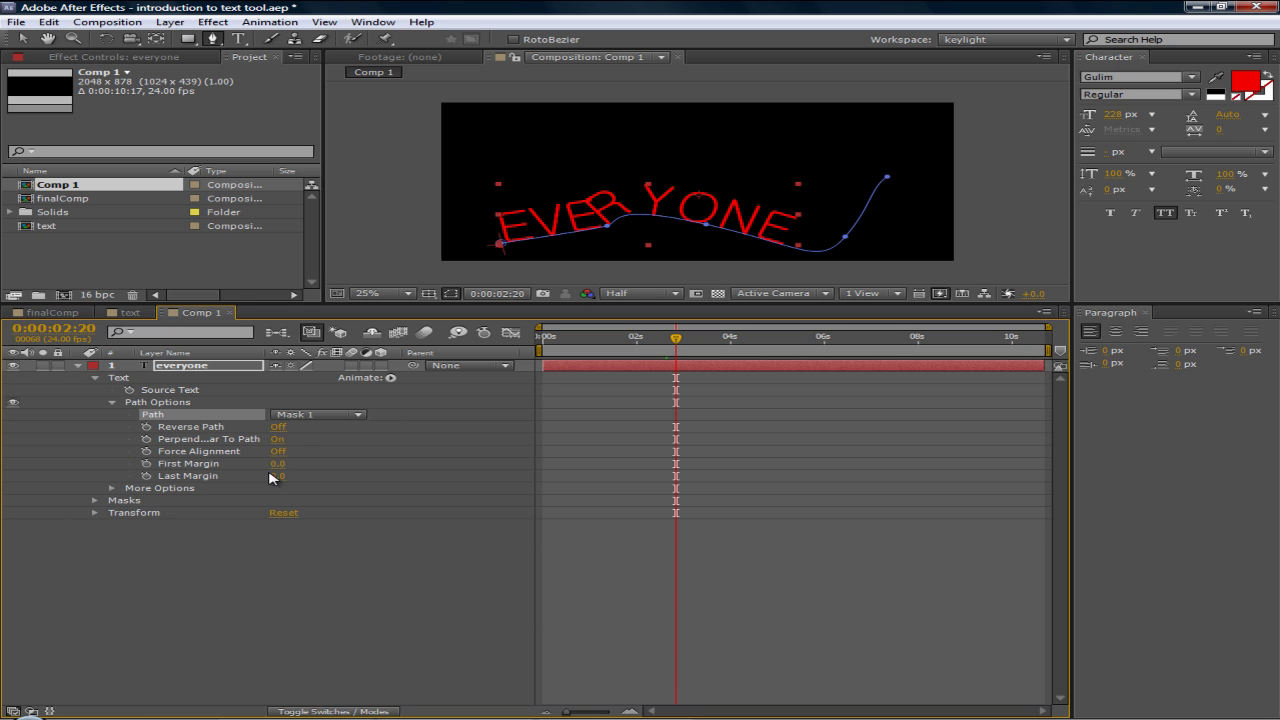
pyautogui.moveTo(278, 464); pyautogui.dragTo(480, 289)
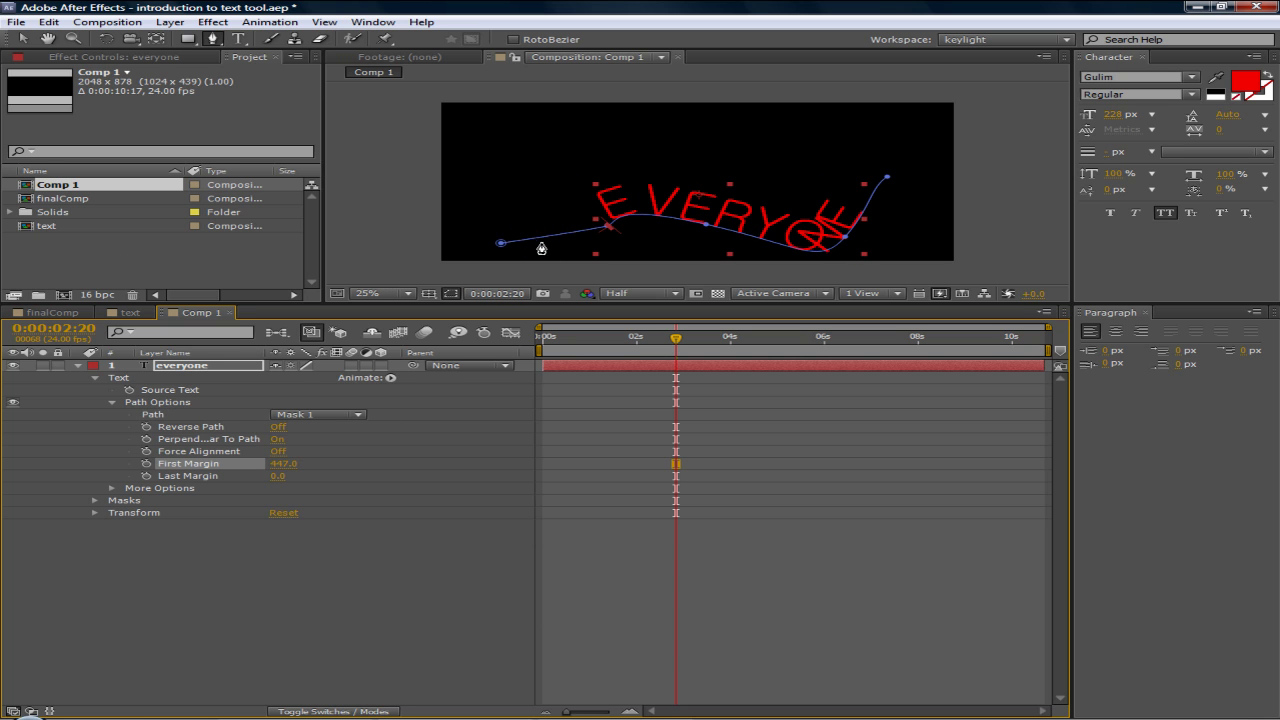
pyautogui.click(332, 415)
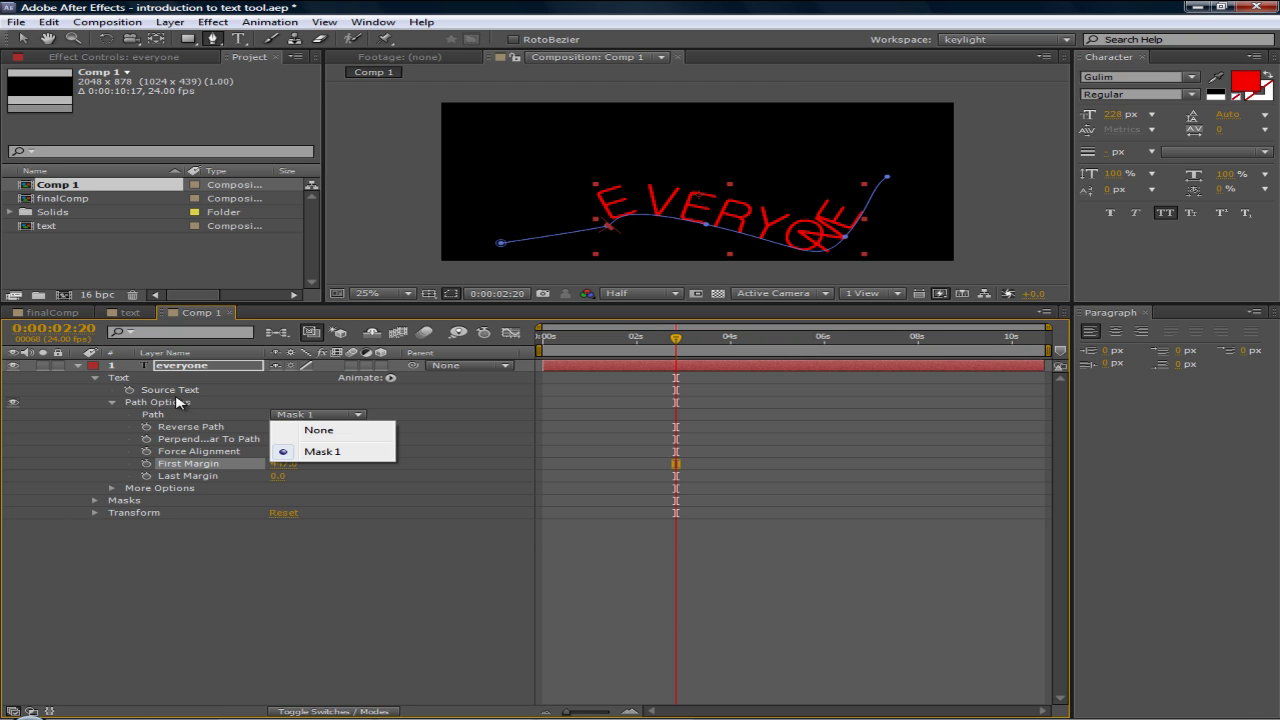
# - Draw a second, spiral-shaped mask path on the everyone layer above the first path
pyautogui.click(199, 366)
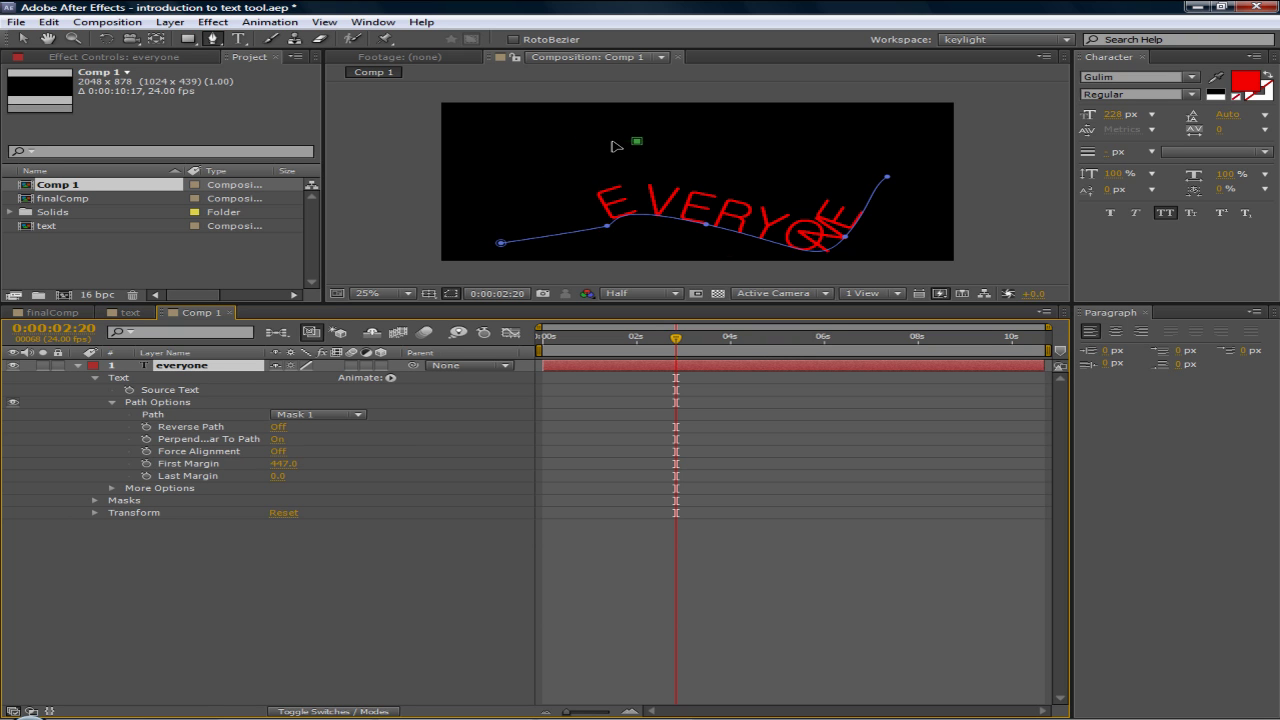
pyautogui.moveTo(637, 140); pyautogui.dragTo(703, 131)
pyautogui.click(607, 178)
pyautogui.moveTo(783, 190)
pyautogui.mouseDown()
pyautogui.moveTo(768, 143)
pyautogui.moveTo(675, 166)
pyautogui.mouseUp()
pyautogui.moveTo(717, 190); pyautogui.dragTo(723, 163)
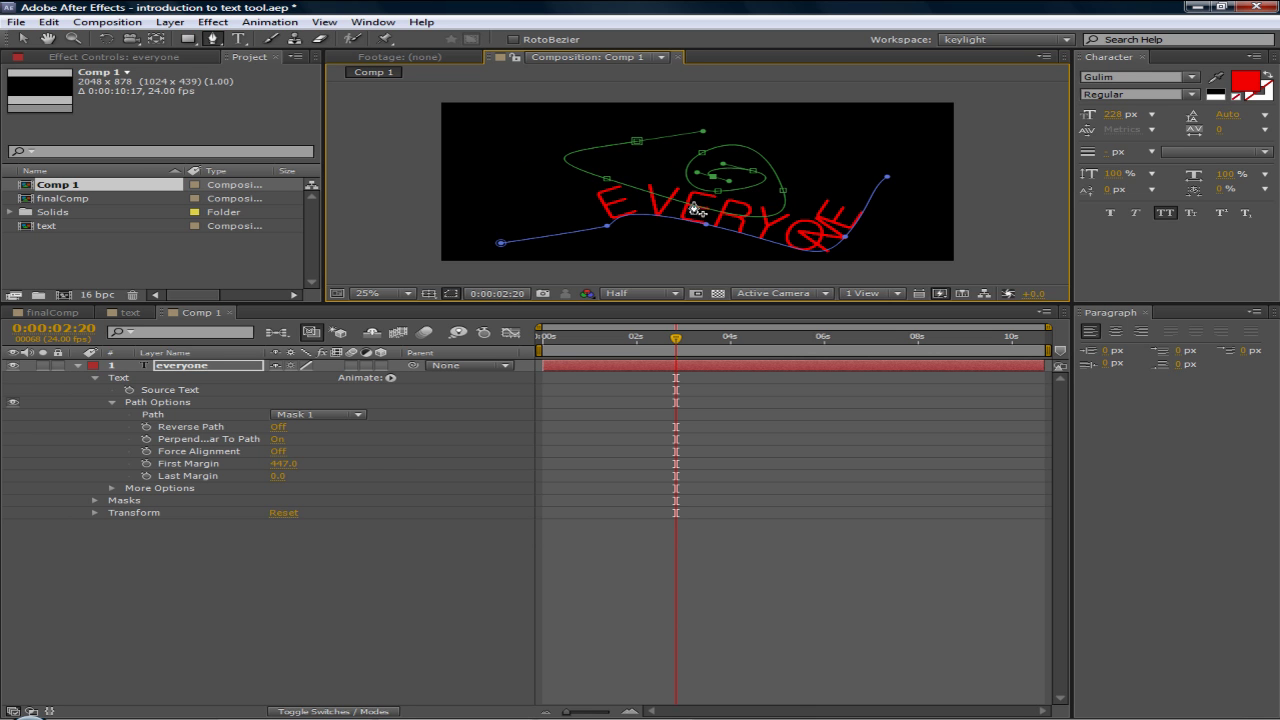
# - Set the everyone text's path to Mask 2 and move the current time to 0:00:01:11
pyautogui.click(318, 414)
pyautogui.click(335, 468)
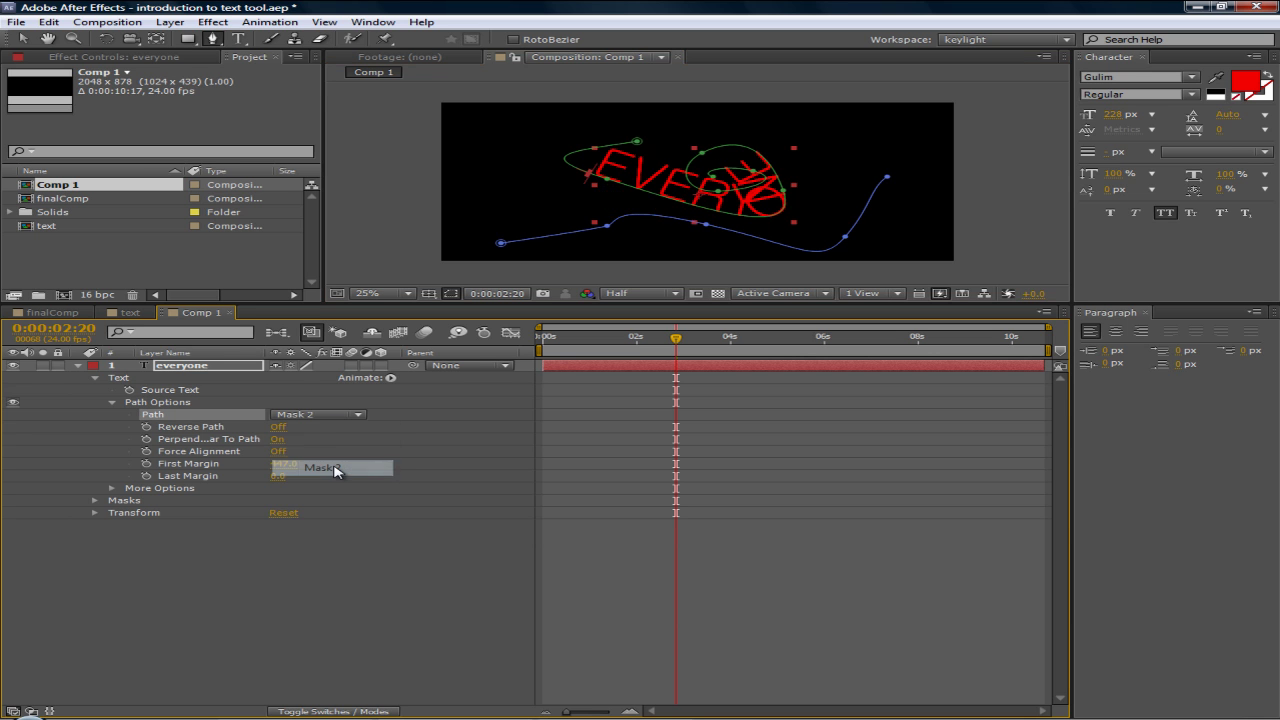
pyautogui.moveTo(684, 342); pyautogui.dragTo(611, 340)
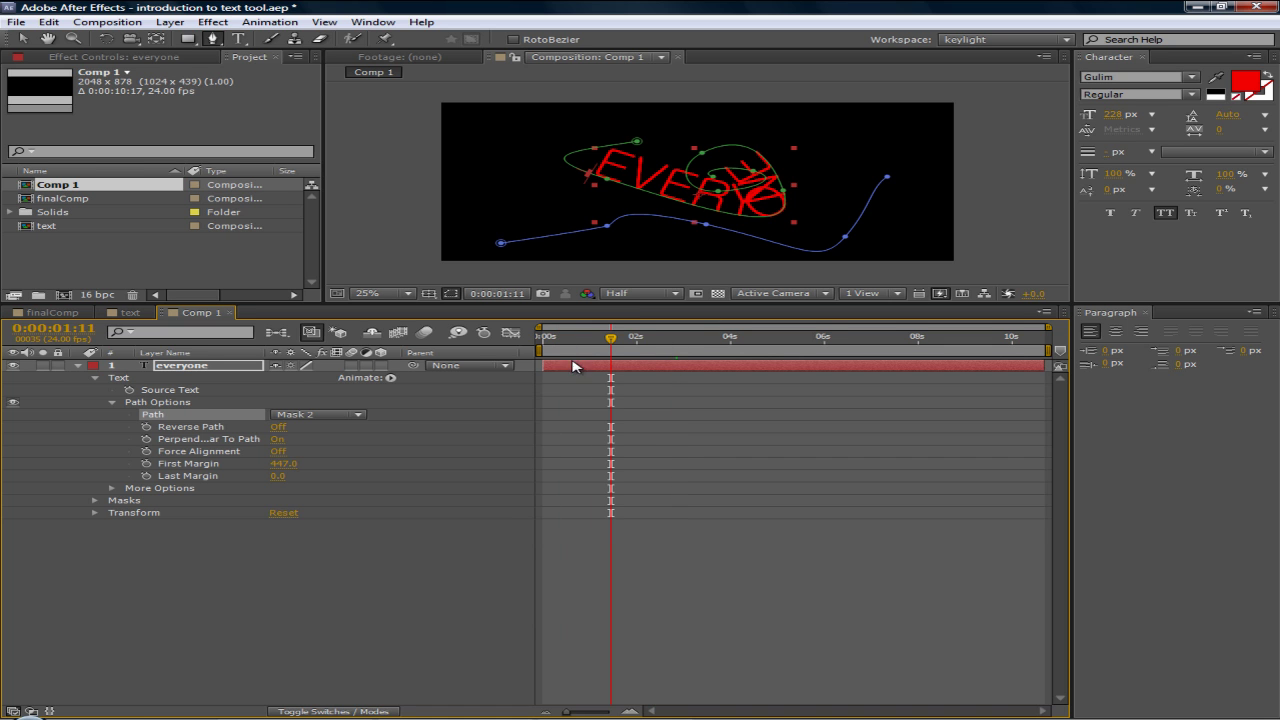
# - Try Force Alignment and Reverse Path on the everyone text, and set both back to Off
pyautogui.click(279, 452)
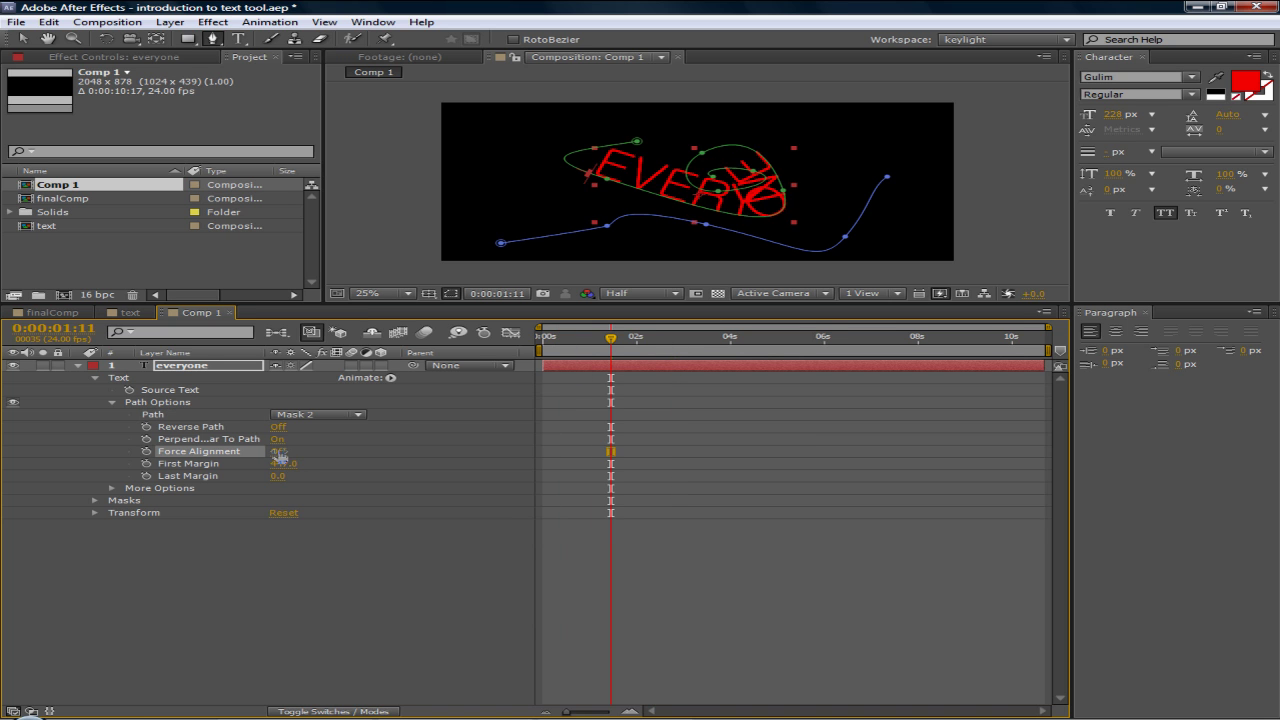
pyautogui.click(279, 427)
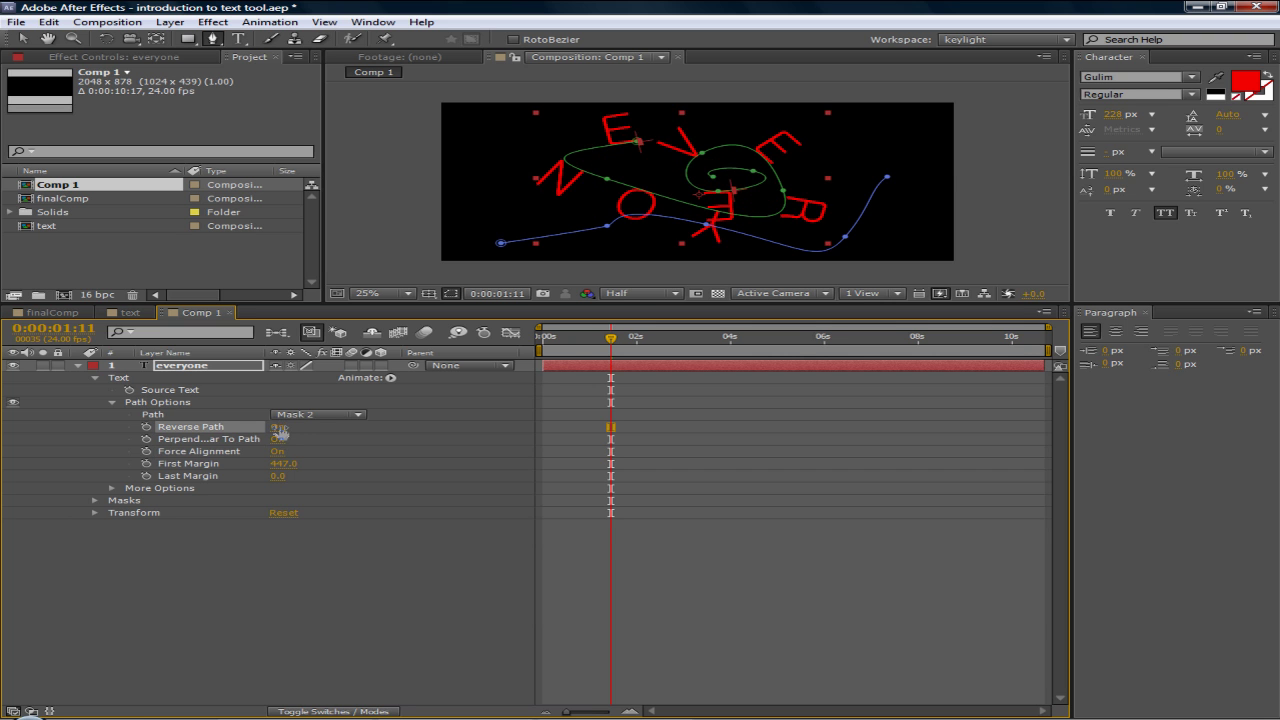
pyautogui.click(280, 427)
pyautogui.click(277, 433)
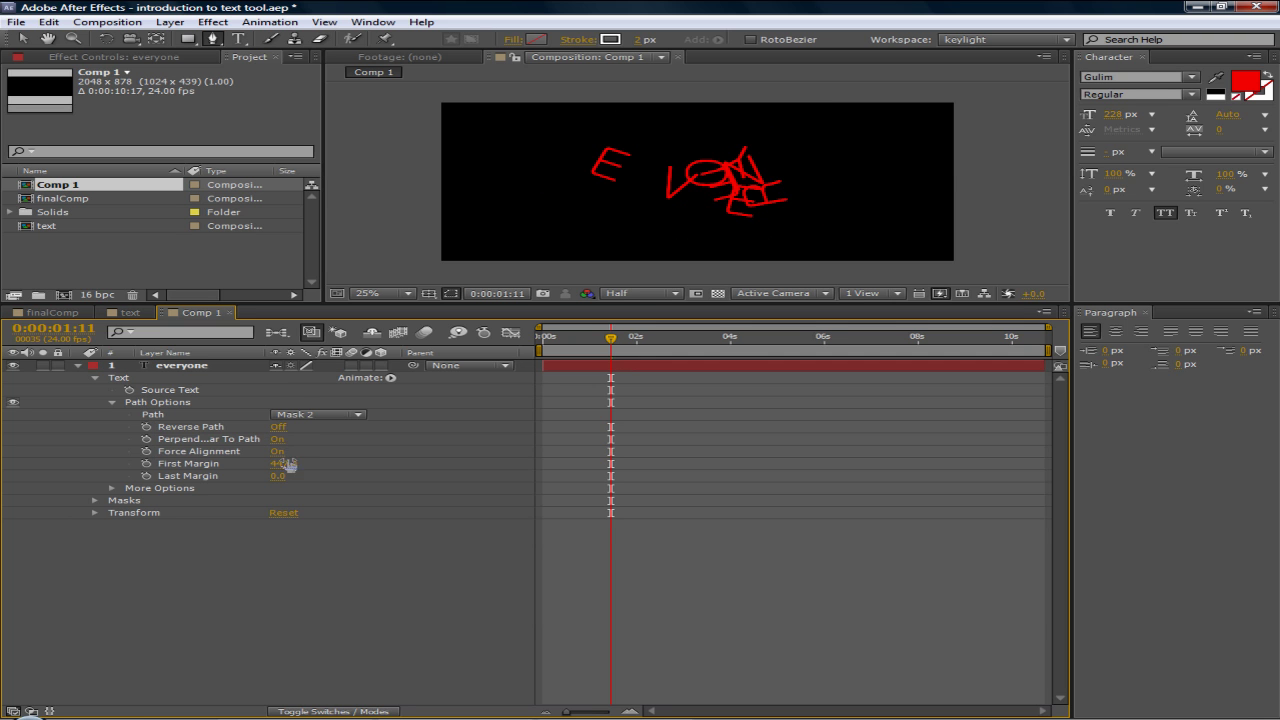
pyautogui.click(279, 452)
# - Slide the everyone text along the spiral path by setting its First Margin to 1693.0
pyautogui.moveTo(282, 464); pyautogui.dragTo(8, 296)
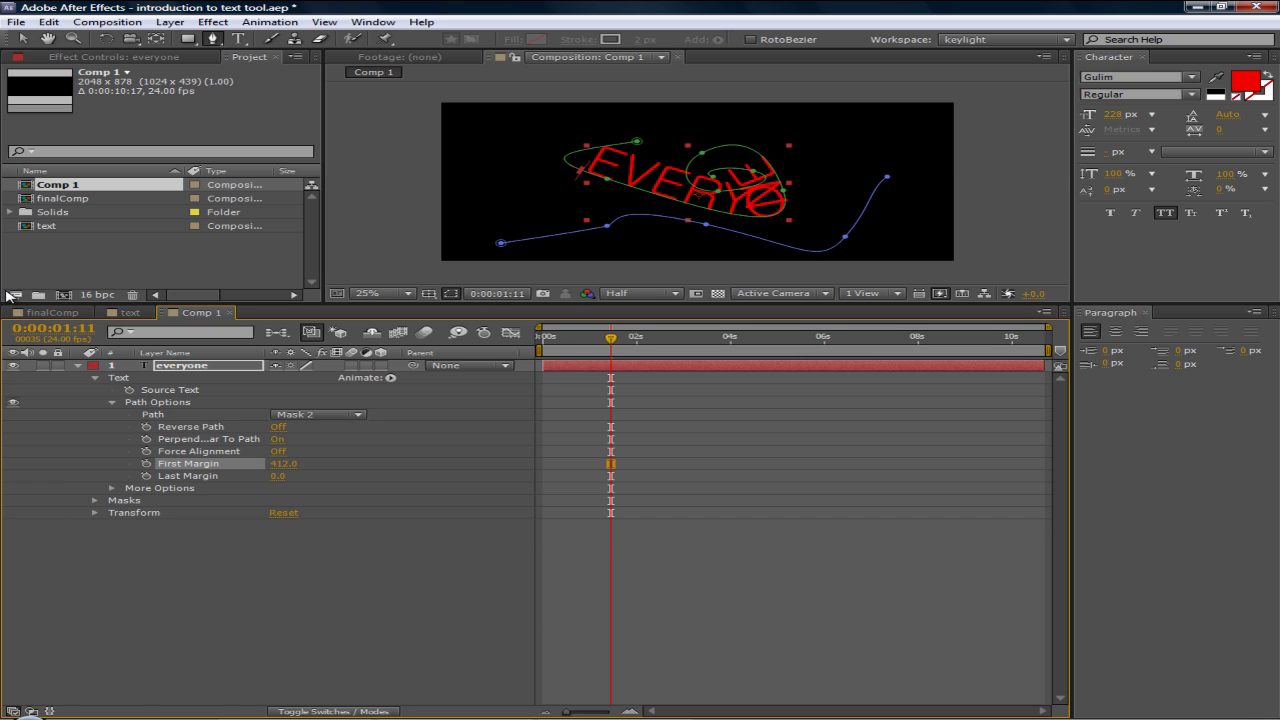
pyautogui.moveTo(284, 464); pyautogui.dragTo(44, 426)
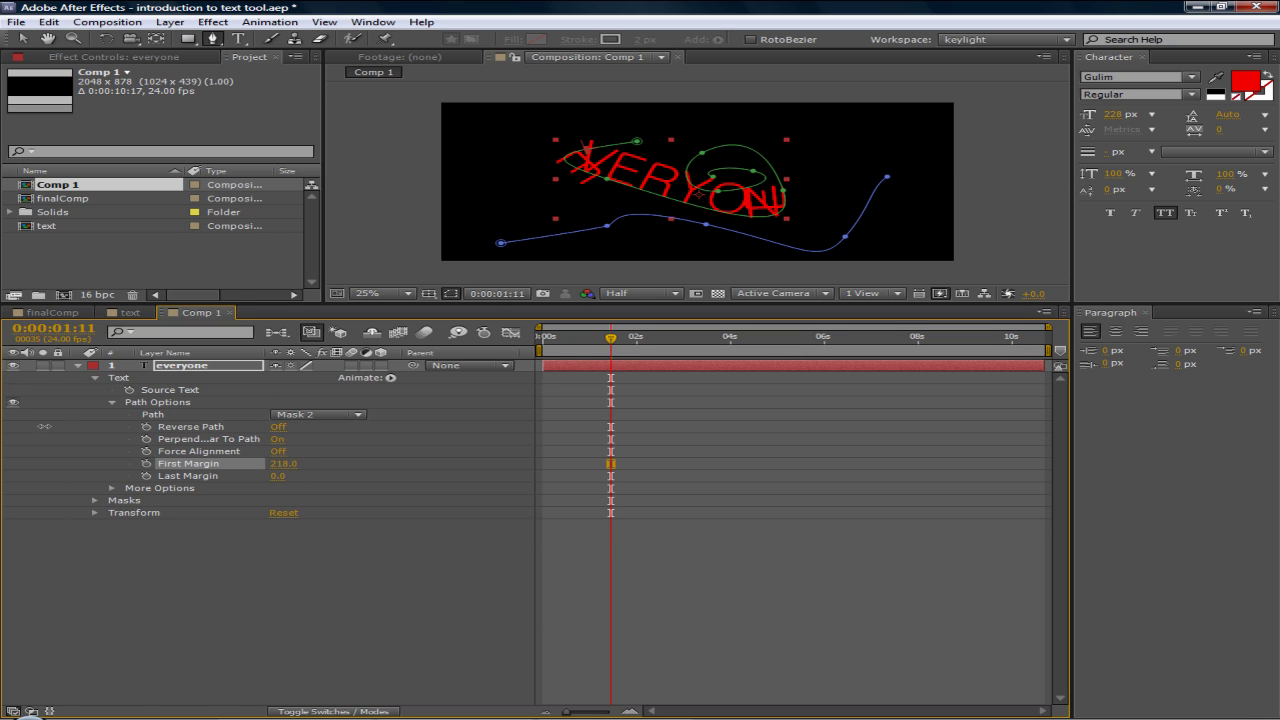
pyautogui.moveTo(293, 467); pyautogui.dragTo(1220, 467)
pyautogui.moveTo(282, 464); pyautogui.dragTo(786, 425)
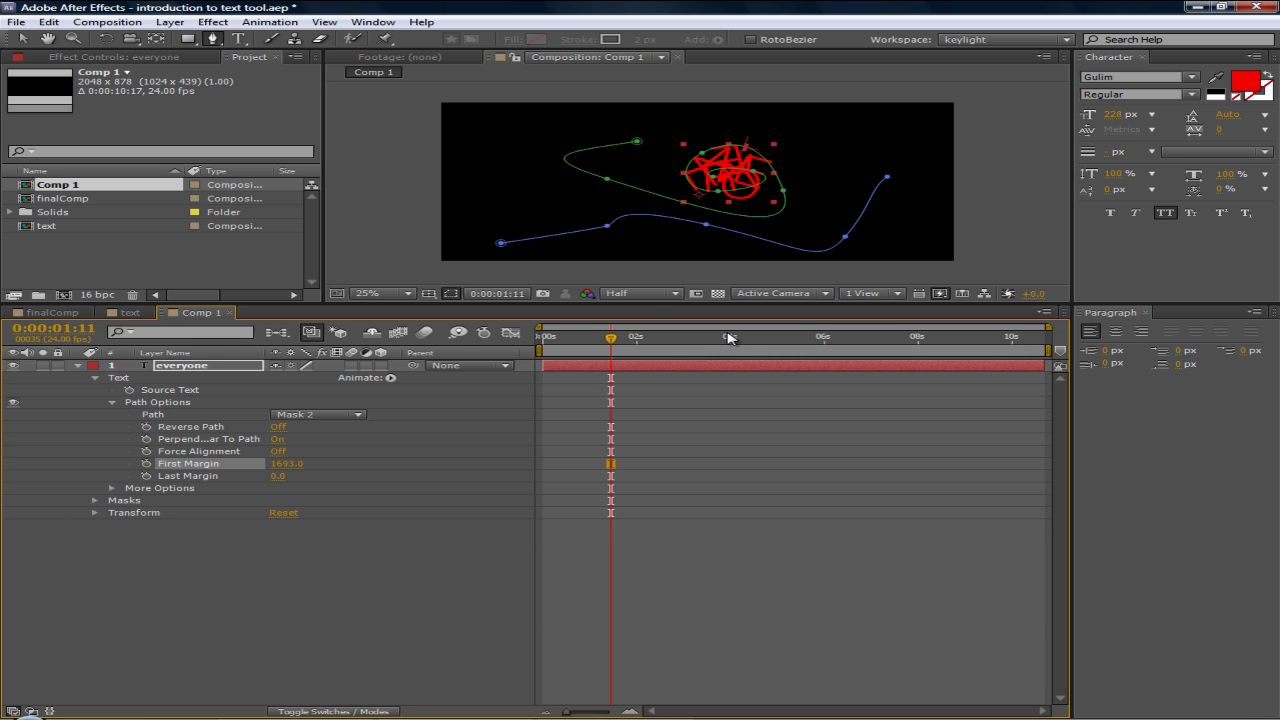
# - Draw a third, looping open mask path on the everyone layer, starting outside the frame and winding across the whole composition
pyautogui.click(1038, 206)
pyautogui.moveTo(586, 175); pyautogui.dragTo(505, 160)
pyautogui.moveTo(571, 221); pyautogui.dragTo(623, 243)
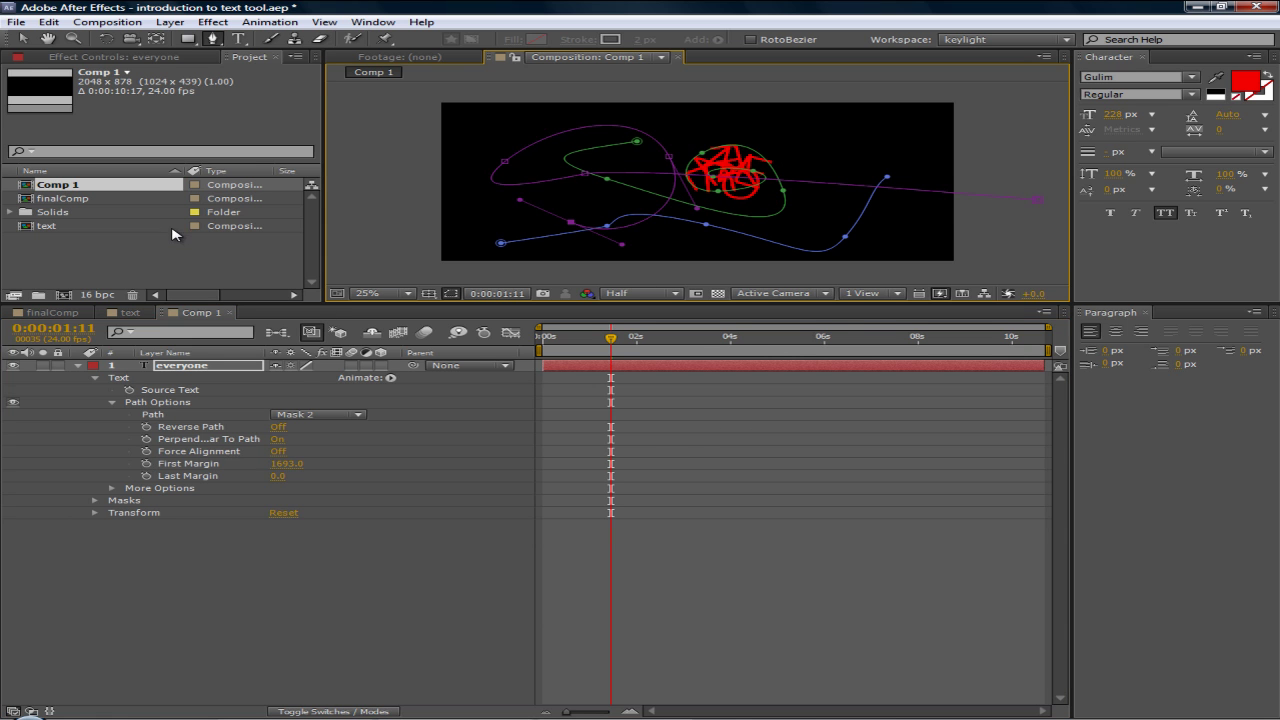
pyautogui.moveTo(765, 139); pyautogui.dragTo(641, 161)
pyautogui.moveTo(727, 196); pyautogui.dragTo(863, 241)
pyautogui.moveTo(858, 152); pyautogui.dragTo(787, 131)
pyautogui.moveTo(707, 130); pyautogui.dragTo(708, 154)
pyautogui.moveTo(849, 202); pyautogui.dragTo(845, 224)
# - Draw a fourth, looping mask path over the left half of the composition on the everyone layer
pyautogui.click(230, 368)
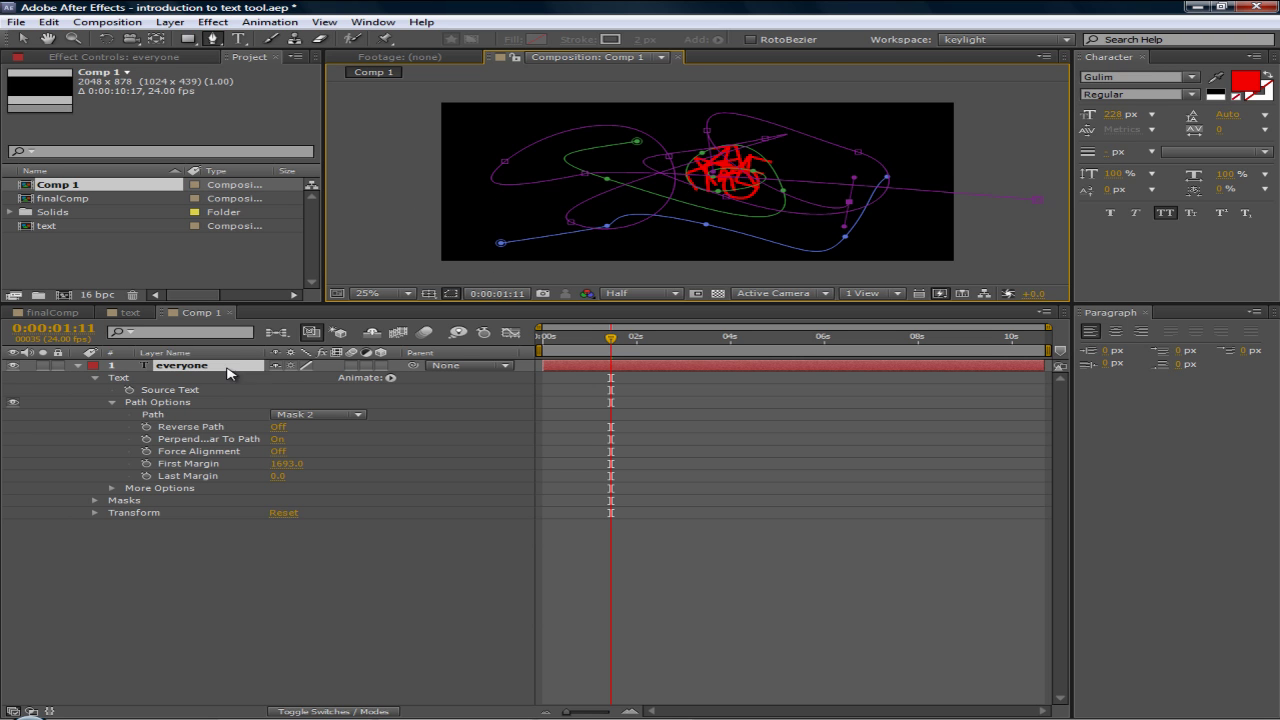
pyautogui.moveTo(481, 215); pyautogui.dragTo(559, 228)
pyautogui.moveTo(623, 195); pyautogui.dragTo(602, 156)
pyautogui.moveTo(541, 124); pyautogui.dragTo(645, 119)
pyautogui.moveTo(704, 139); pyautogui.dragTo(706, 159)
pyautogui.moveTo(648, 208); pyautogui.dragTo(581, 211)
pyautogui.click(511, 168)
# - Examine the Labels and Appearance preferences for the mask color settings, and close them without changes
pyautogui.click(48, 21)
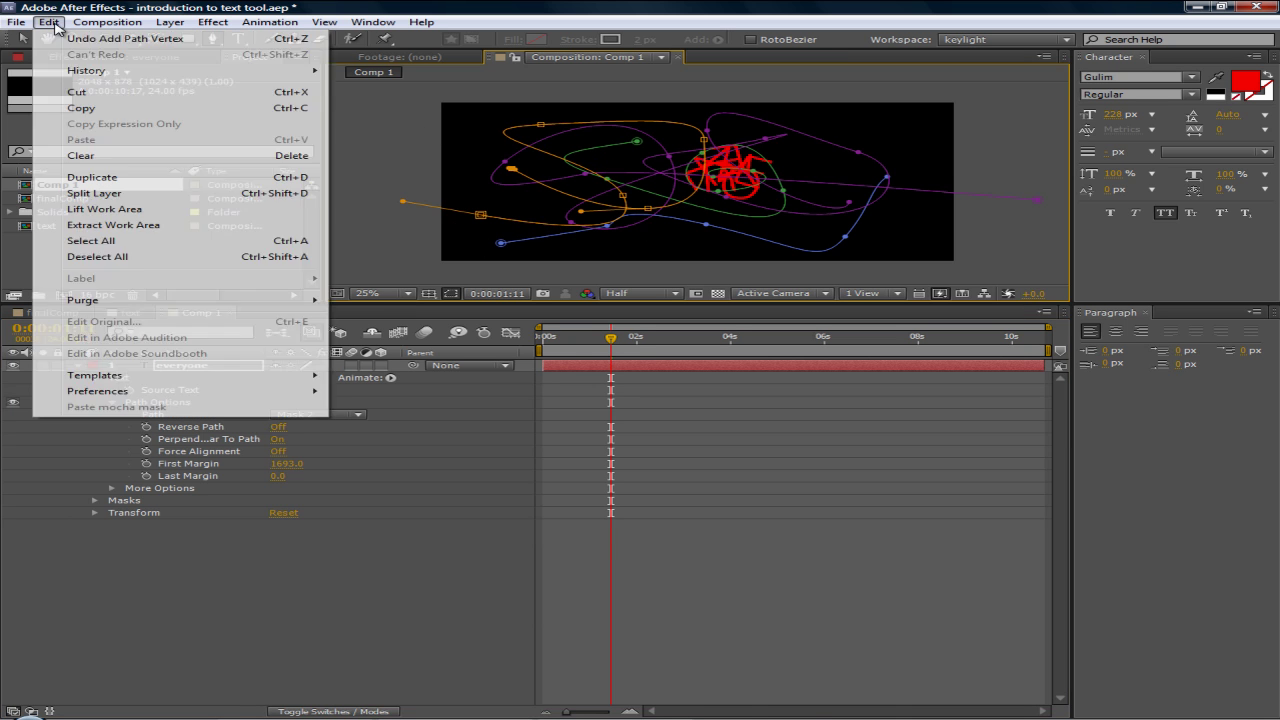
pyautogui.moveTo(140, 393)
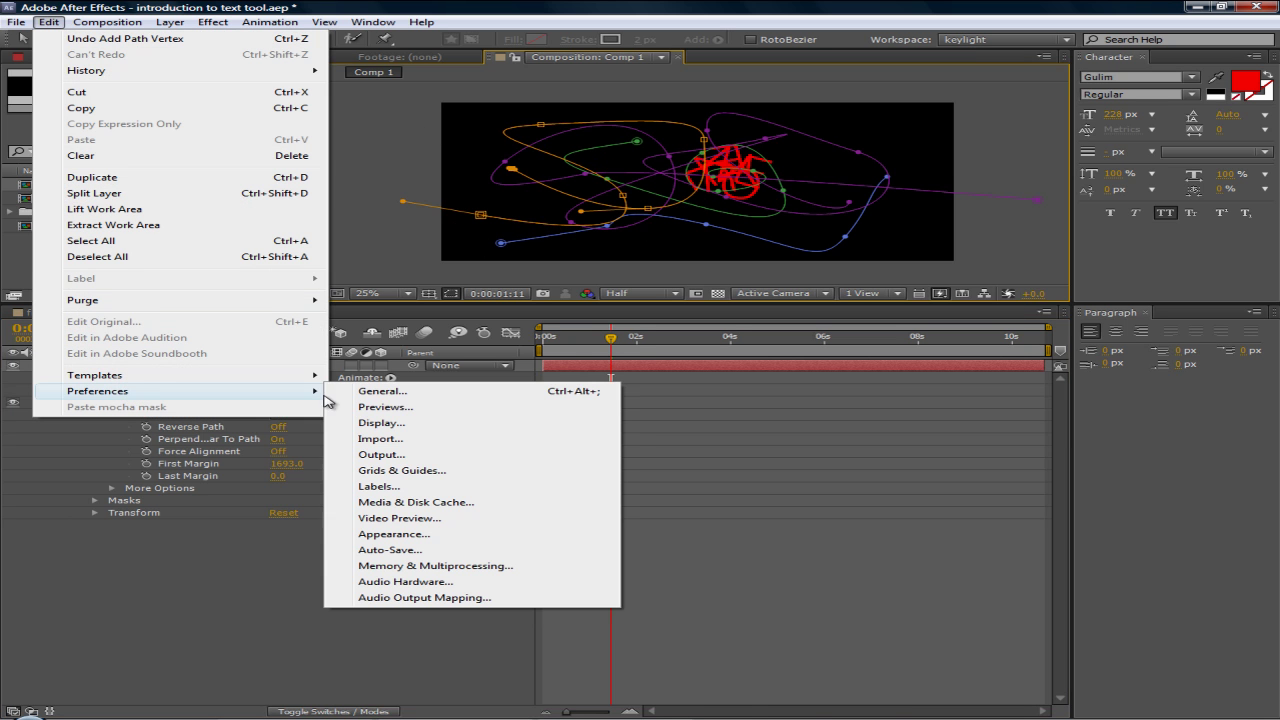
pyautogui.click(420, 393)
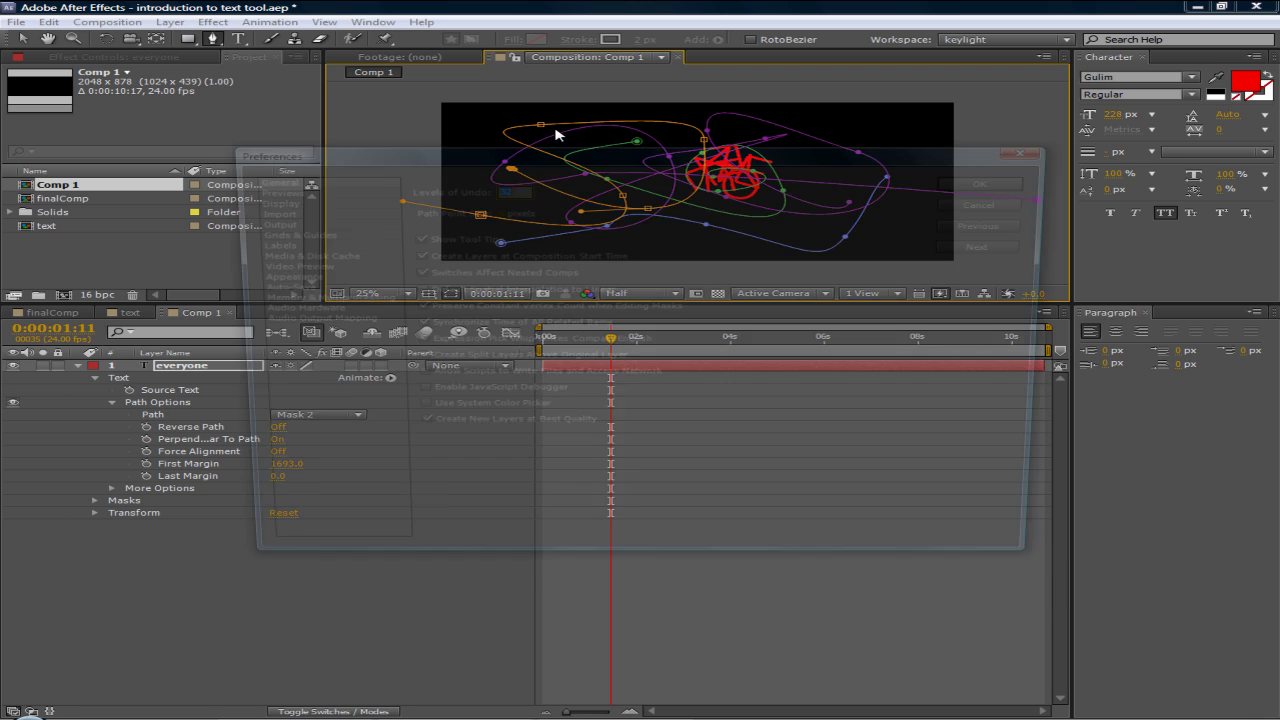
pyautogui.moveTo(547, 156); pyautogui.dragTo(520, 113)
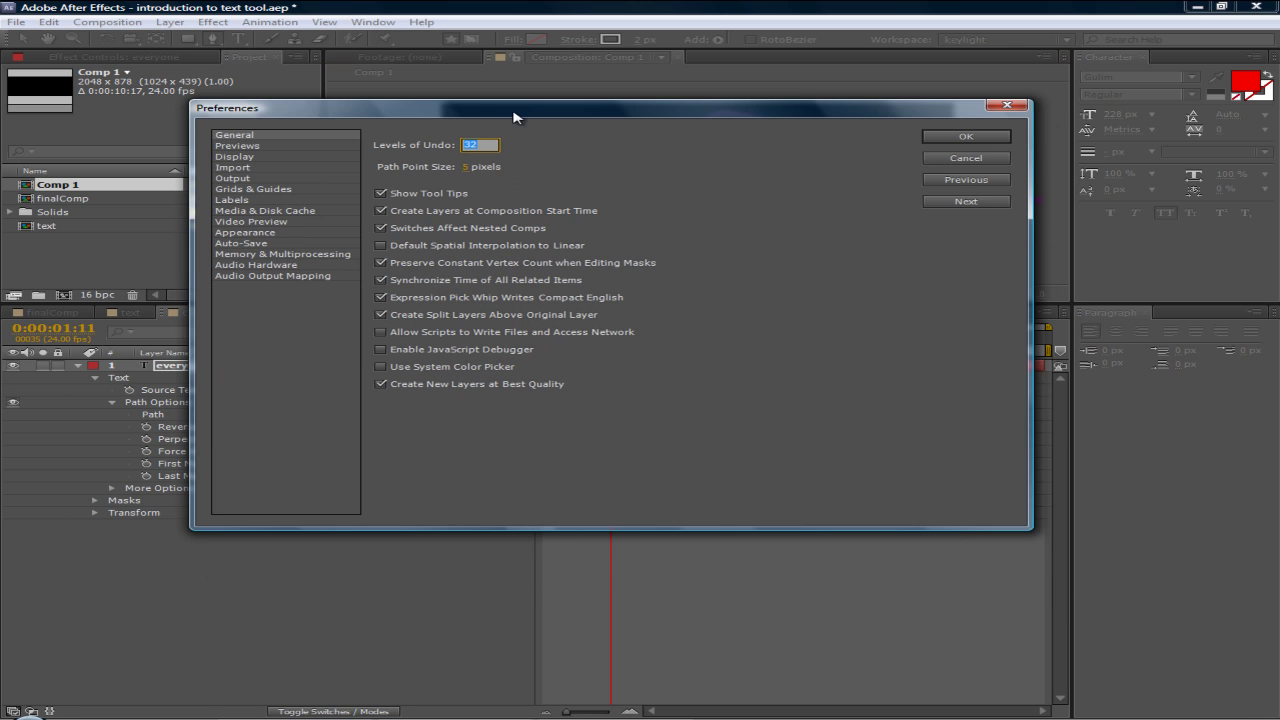
pyautogui.click(246, 201)
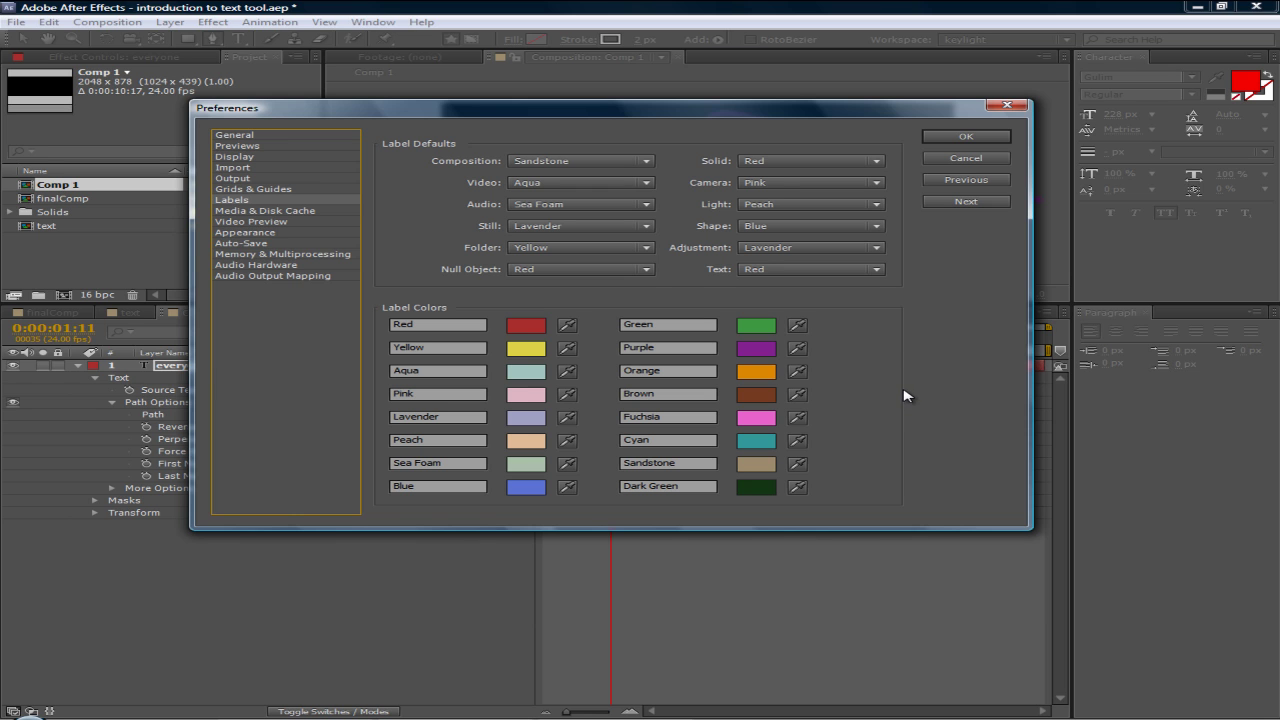
pyautogui.click(278, 222)
pyautogui.click(279, 234)
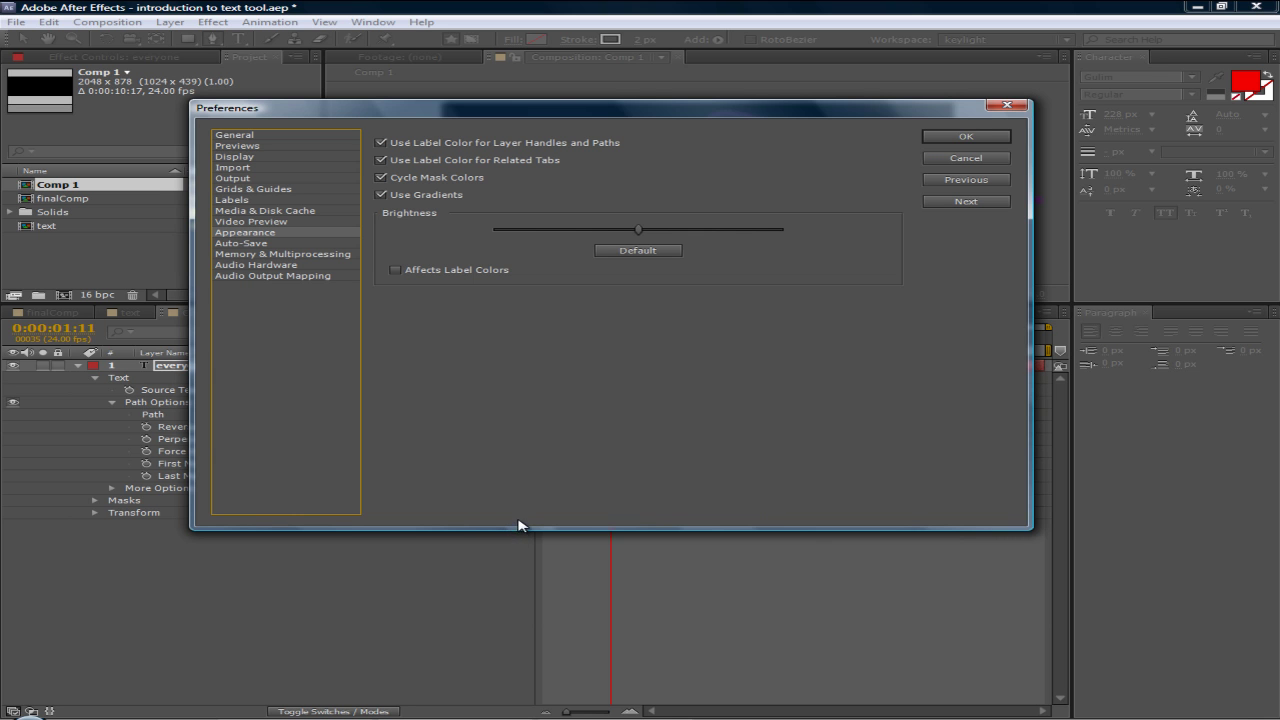
pyautogui.click(990, 158)
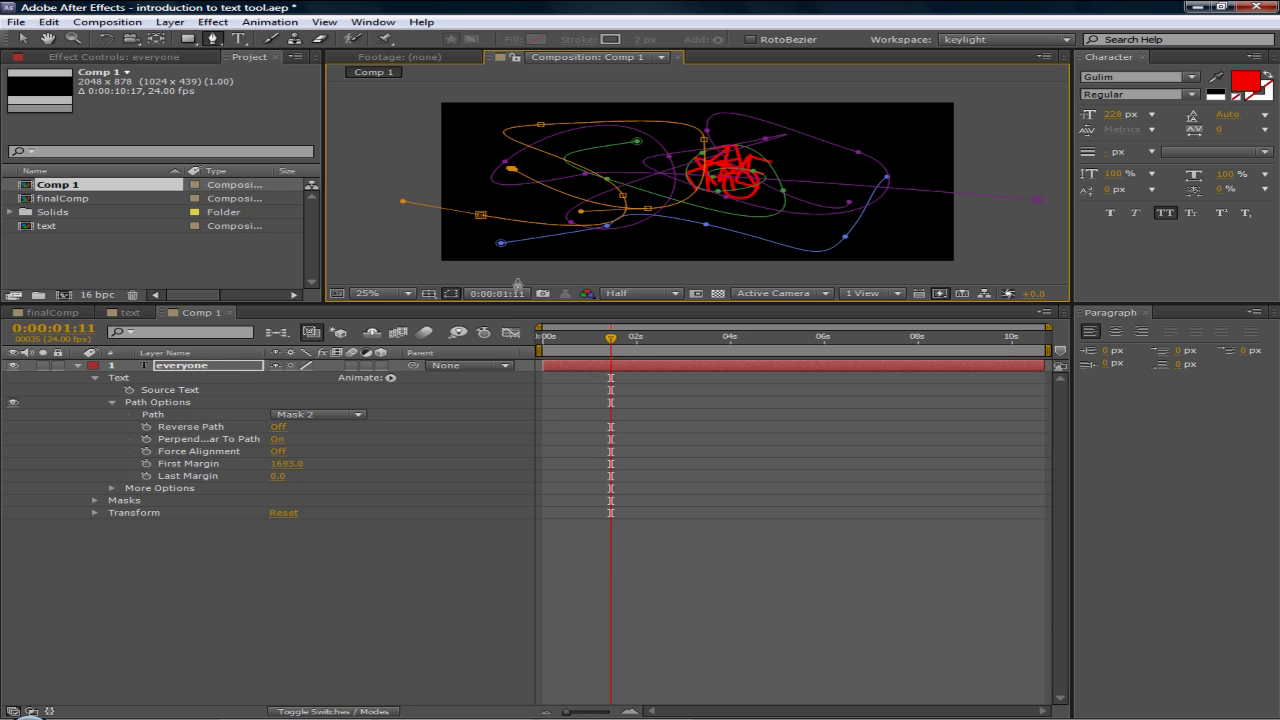
# - Add a final point to the fourth mask path below its loops, and delete the everyone layer
pyautogui.moveTo(620, 249); pyautogui.dragTo(652, 244)
pyautogui.press('Return')
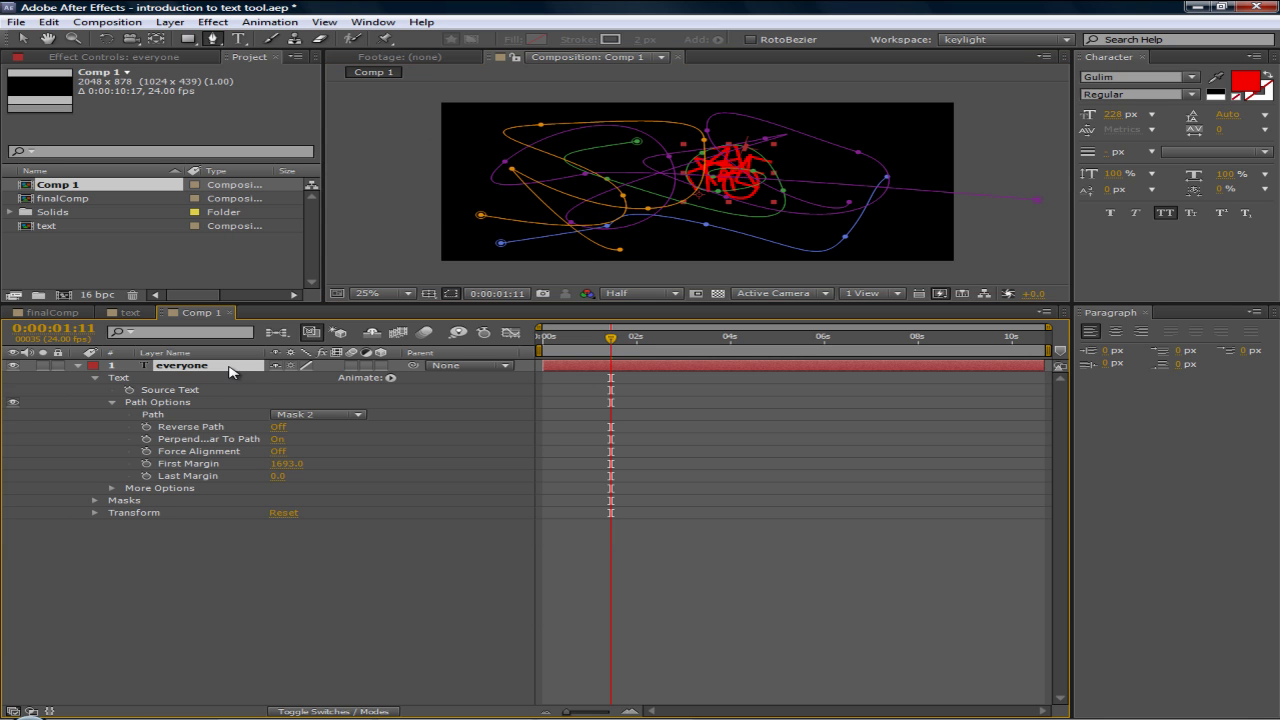
pyautogui.click(80, 366)
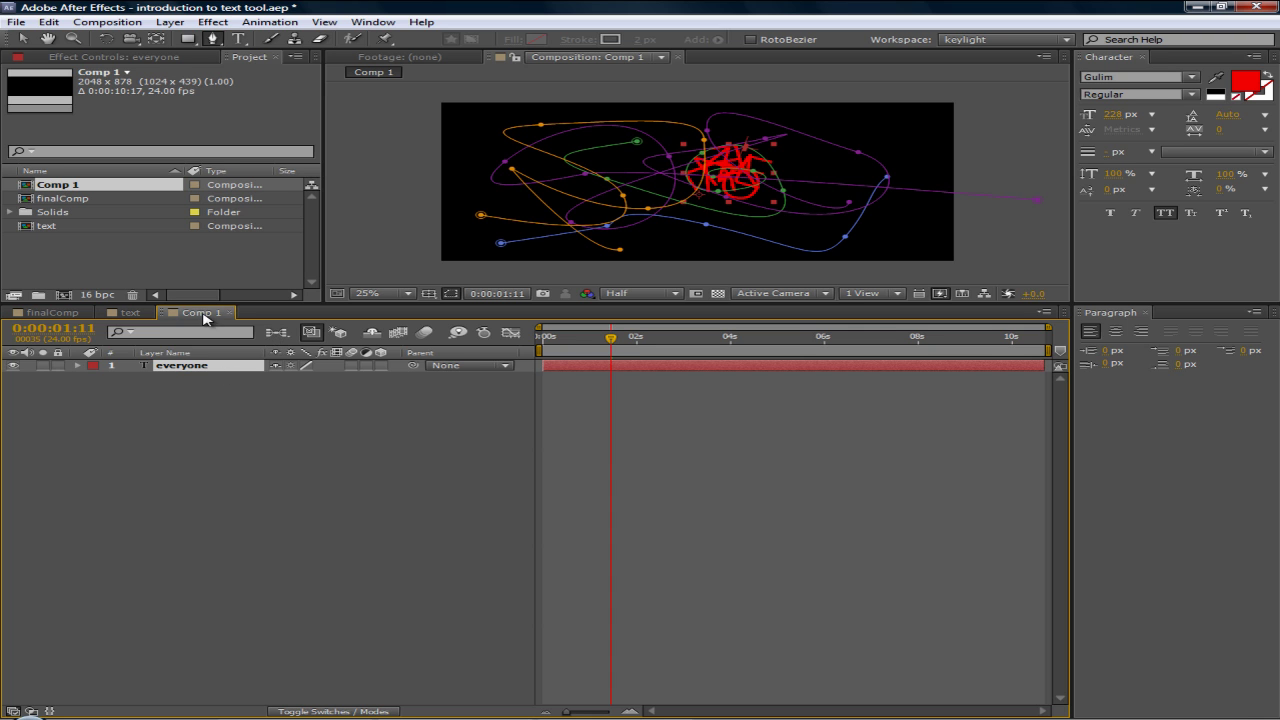
pyautogui.press('Delete')
# - Create a new text layer reading EVERYONE across the middle of the composition
pyautogui.click(238, 38)
pyautogui.click(526, 188)
pyautogui.write('EVERYONE')
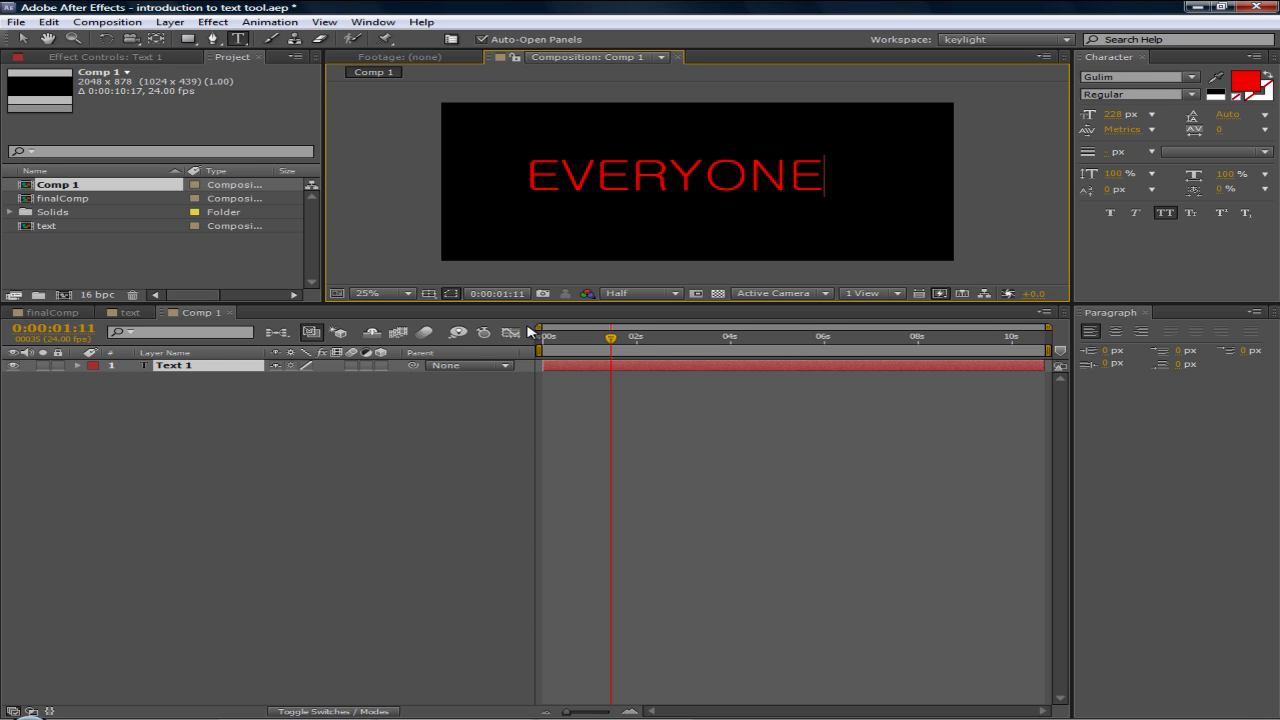
pyautogui.click(210, 384)
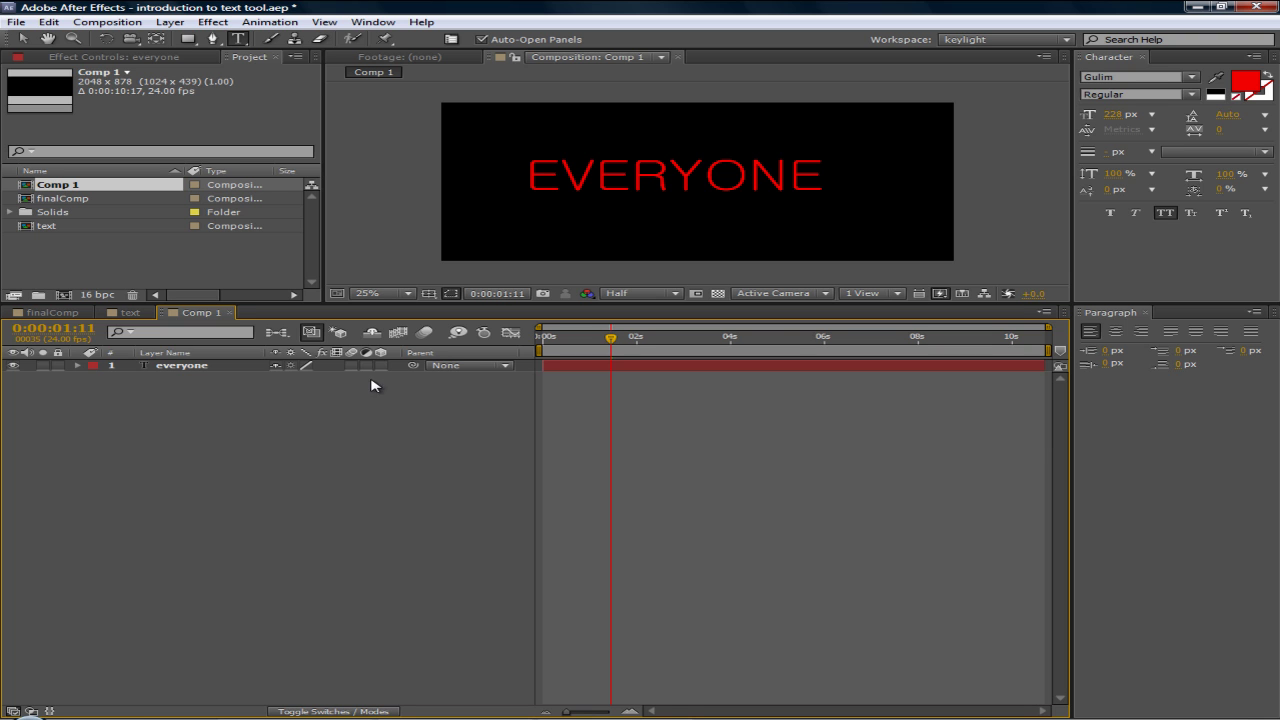
# - Move the everyone layer's anchor point to the middle of the text's baseline with the Pan Behind tool
pyautogui.click(212, 368)
pyautogui.scroll(2, 601, 247)
pyautogui.scroll(-2, 601, 245)
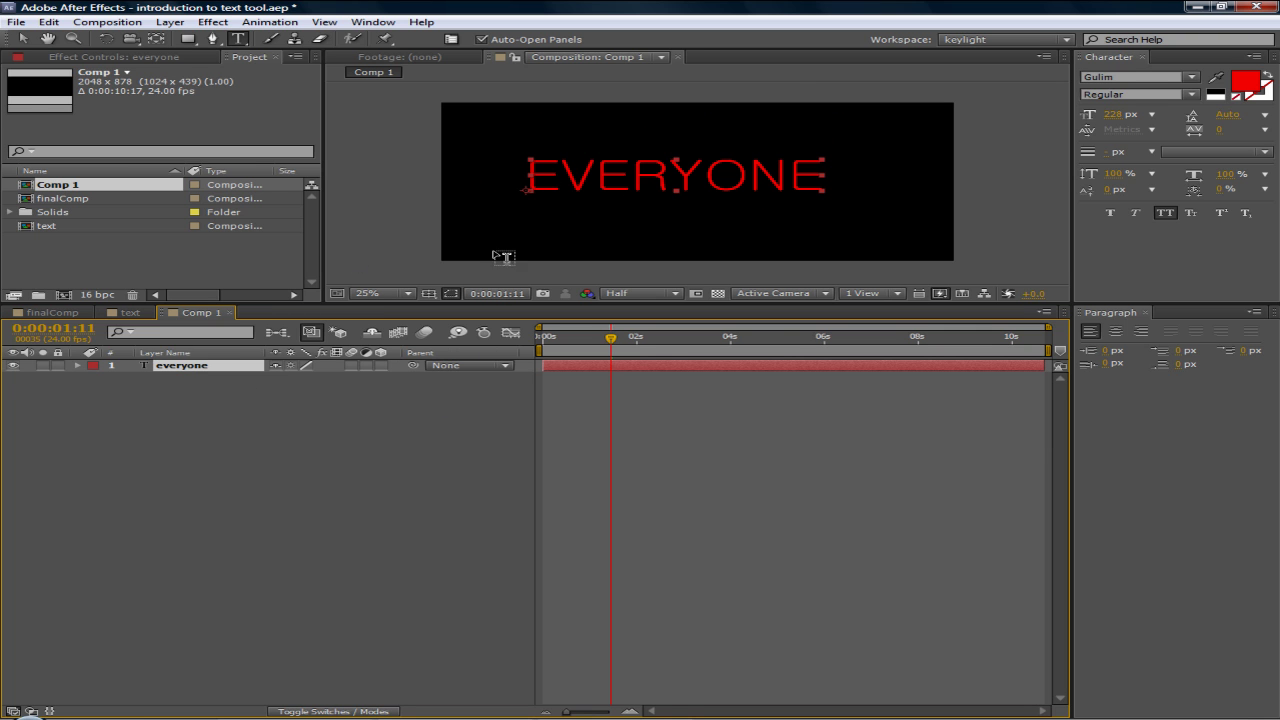
pyautogui.click(156, 38)
pyautogui.moveTo(527, 195); pyautogui.dragTo(686, 190)
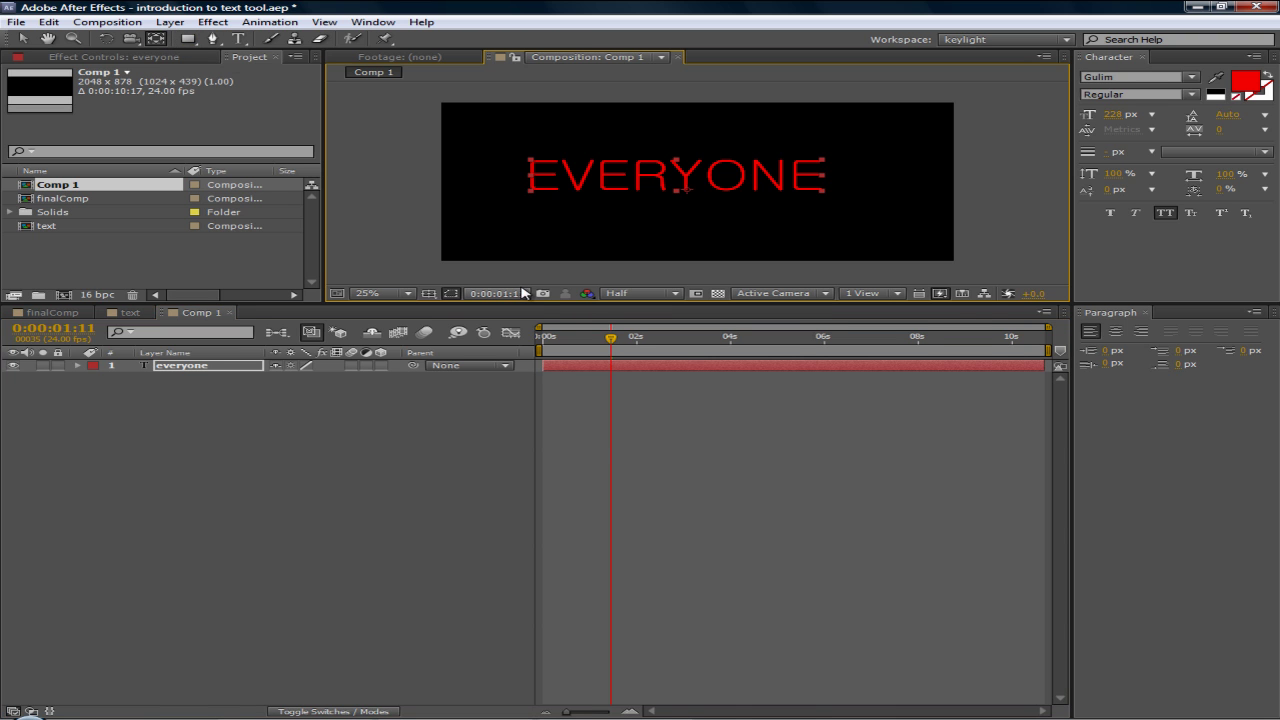
pyautogui.click(451, 293)
pyautogui.click(500, 311)
pyautogui.click(451, 293)
pyautogui.click(485, 309)
pyautogui.press('Return')
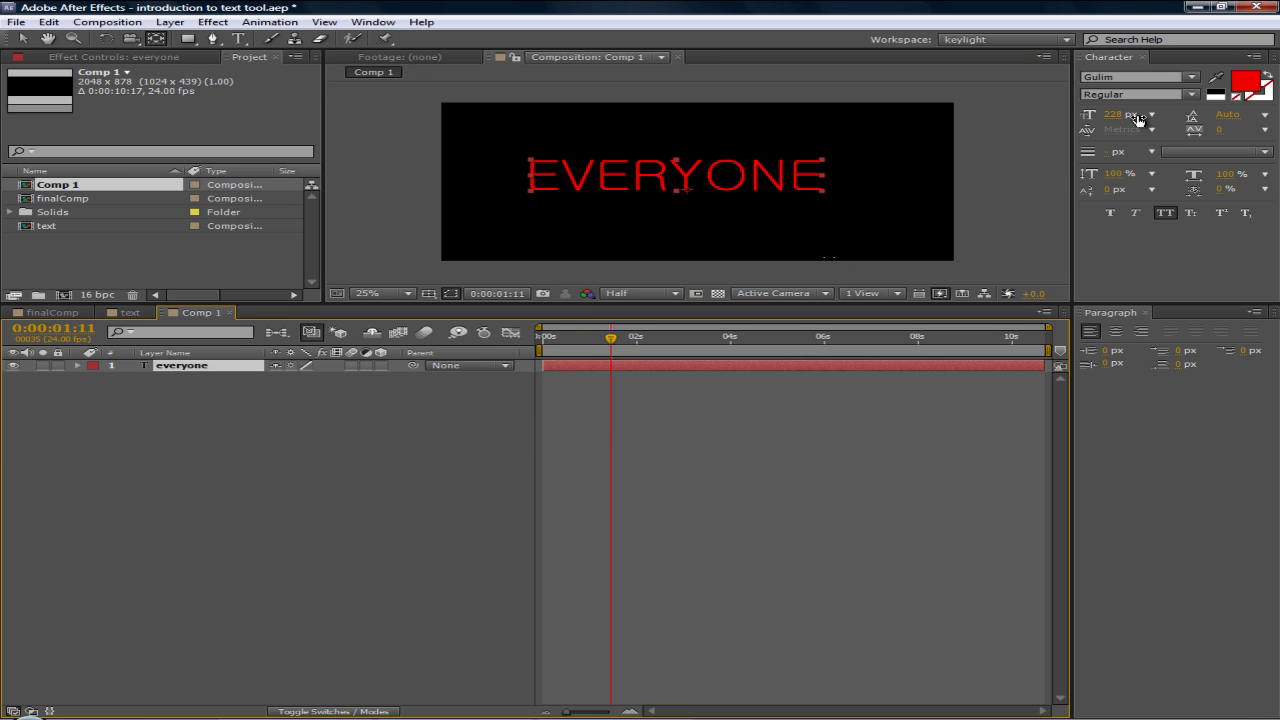
# - Set the everyone text's font size to 229 px, and duplicate the layer, placing the copy below the original
pyautogui.moveTo(1114, 114); pyautogui.dragTo(1118, 114)
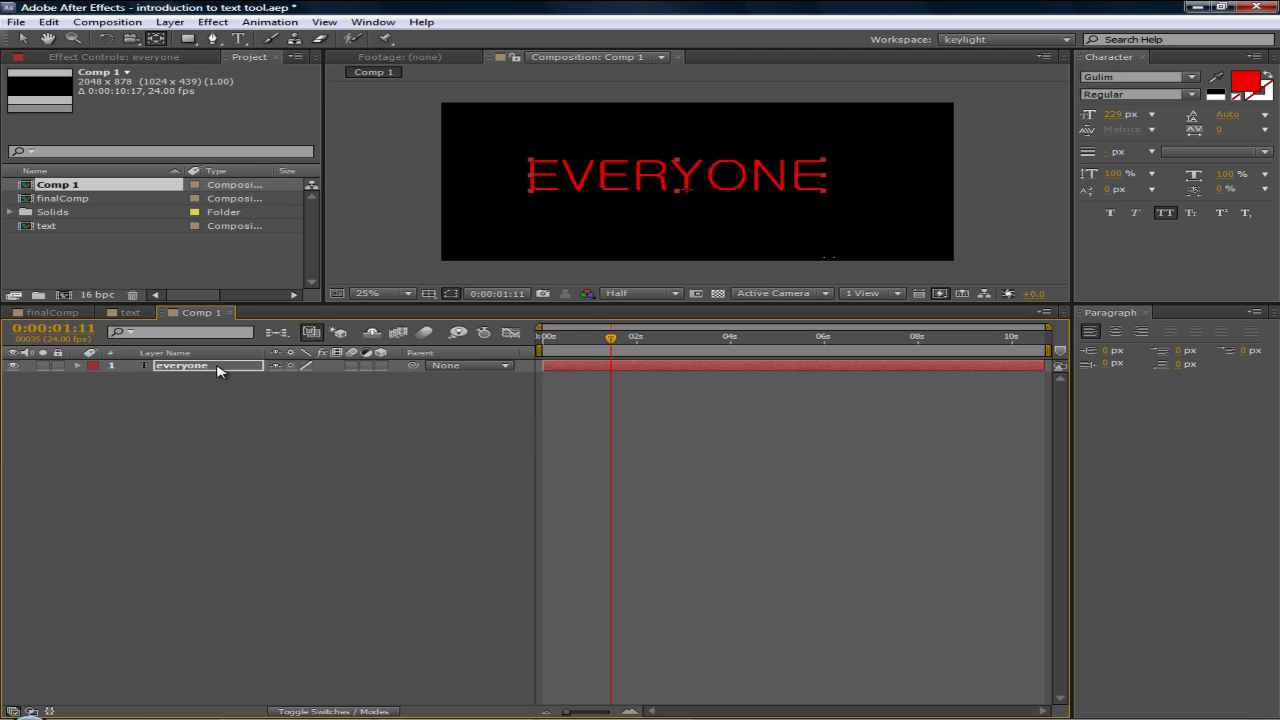
pyautogui.click(218, 369)
pyautogui.click(48, 22)
pyautogui.click(70, 181)
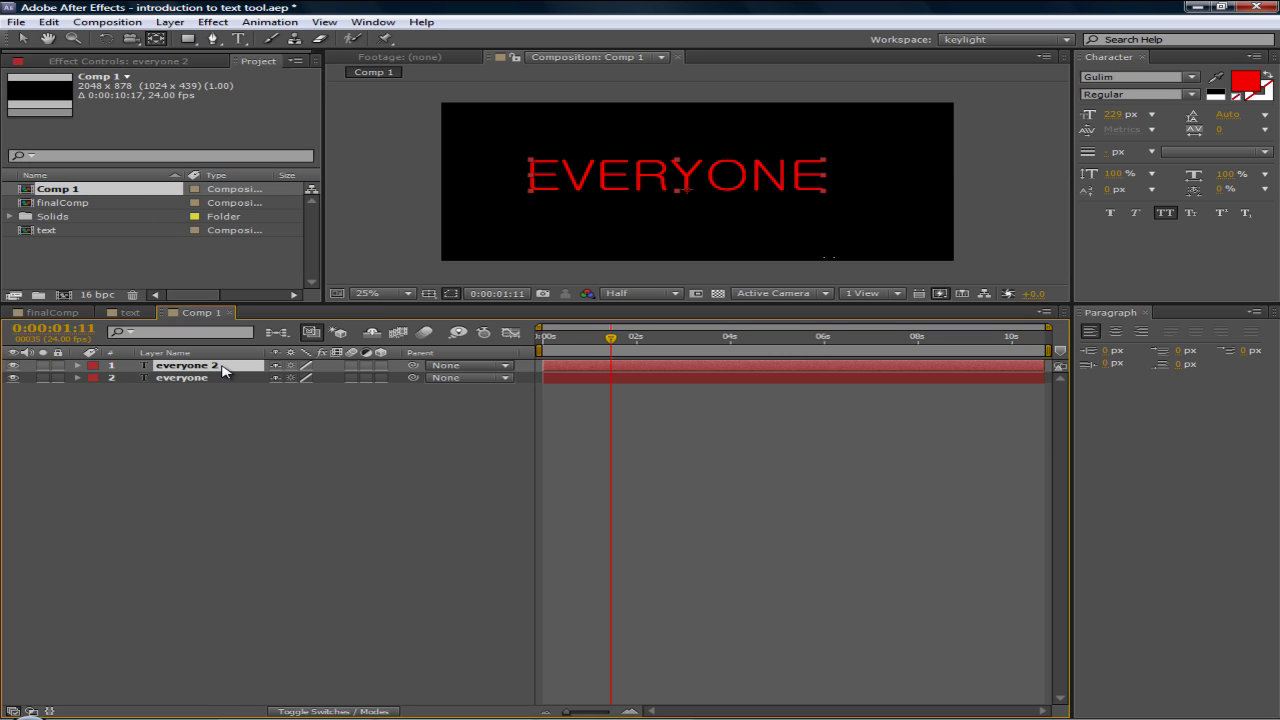
pyautogui.moveTo(218, 370)
pyautogui.mouseDown()
pyautogui.moveTo(214, 406)
pyautogui.moveTo(218, 383)
pyautogui.mouseUp()
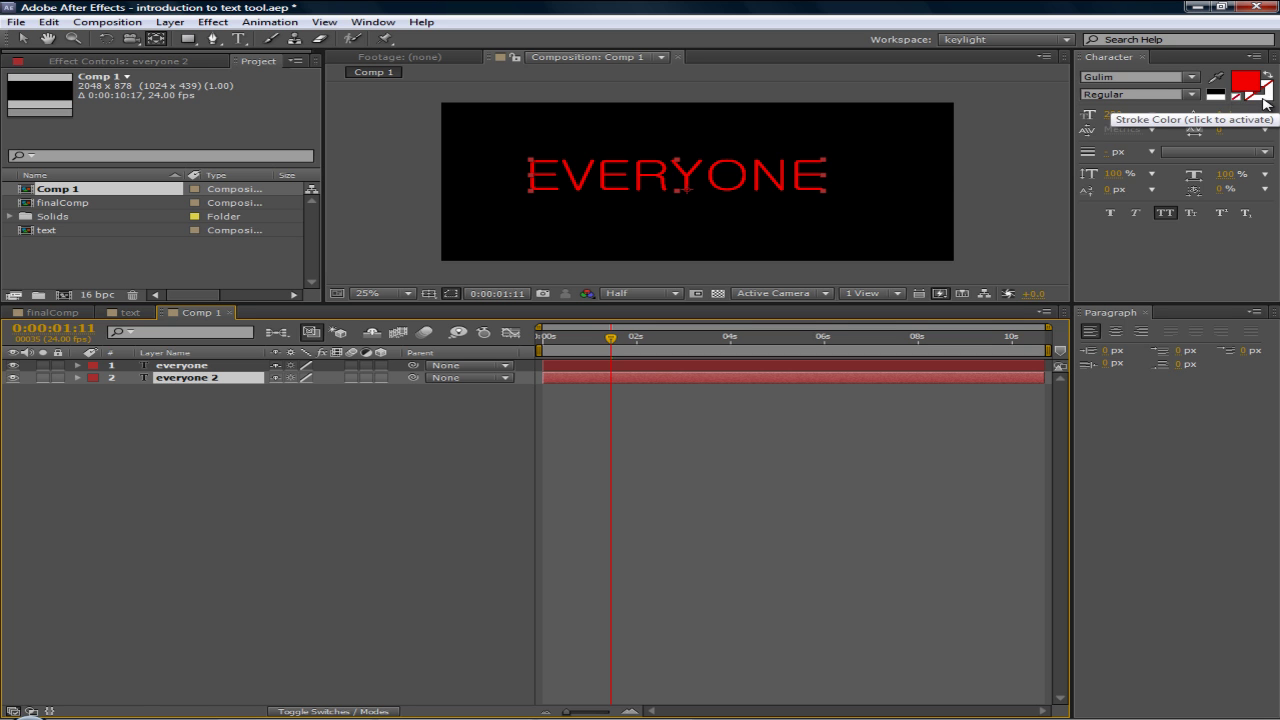
# - Give the everyone 2 text no fill and a cyan 1 px stroke, and solo its layer
pyautogui.click(1246, 93)
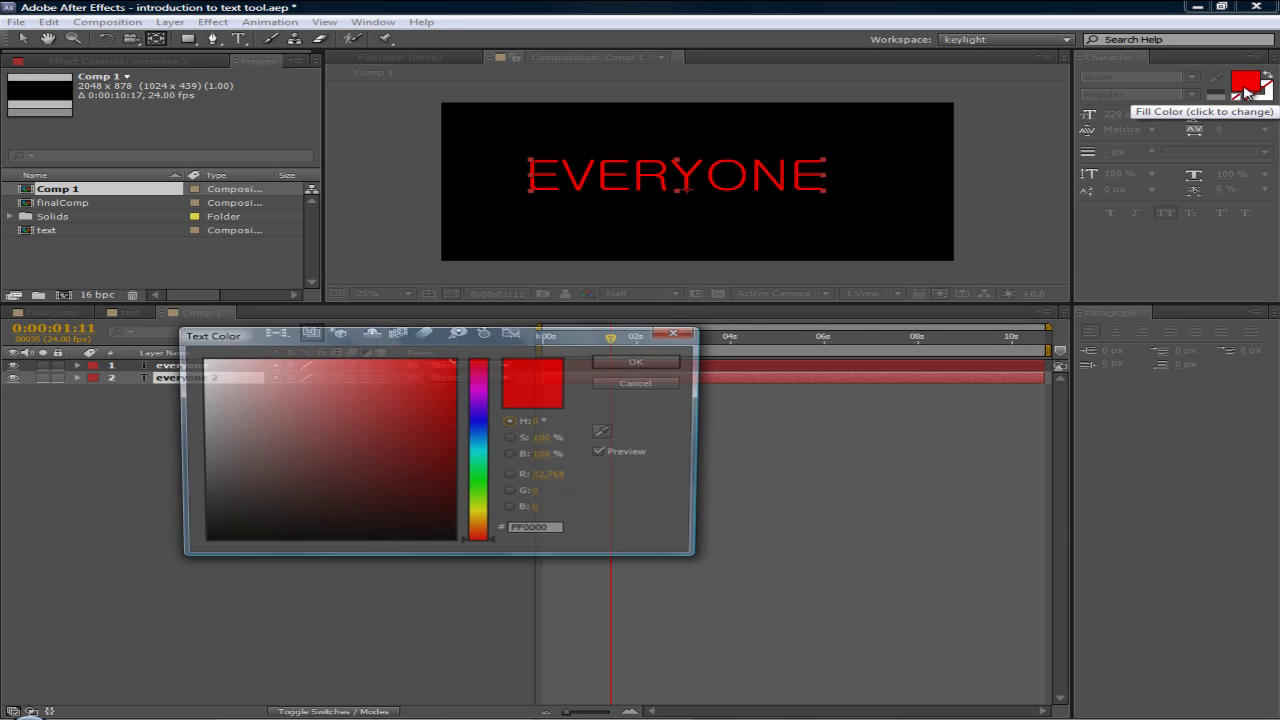
pyautogui.click(666, 385)
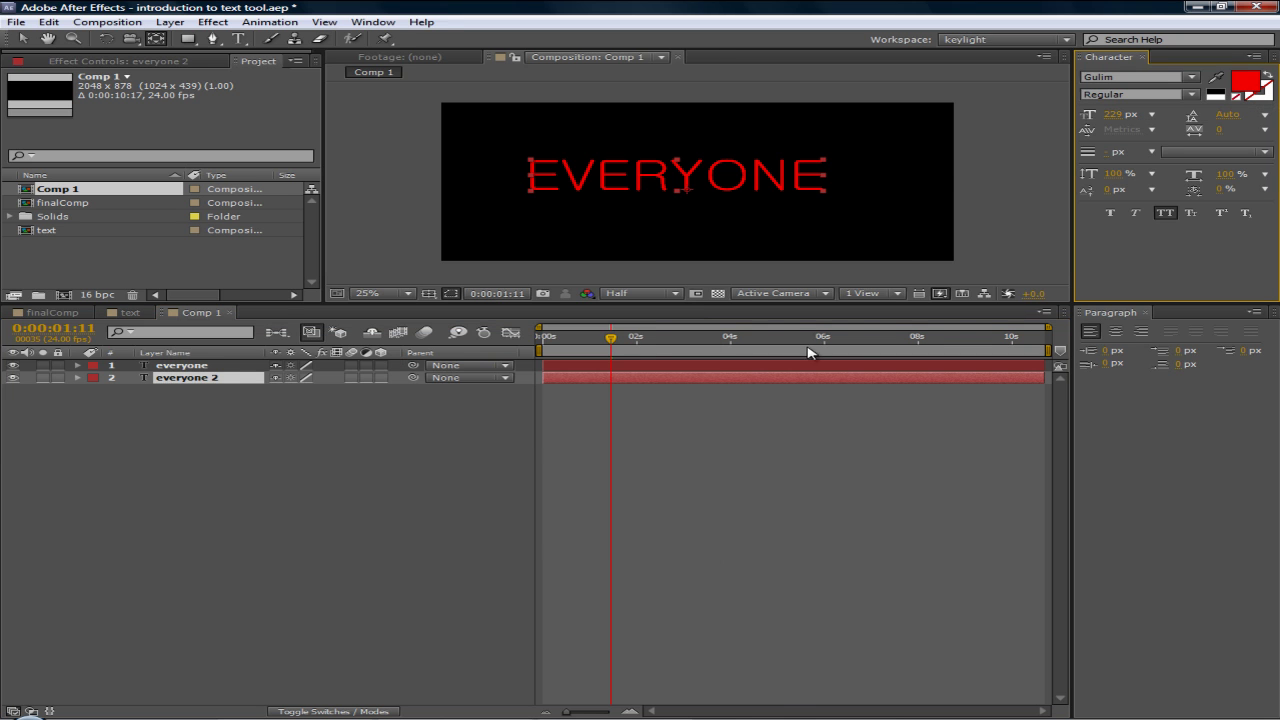
pyautogui.click(1238, 99)
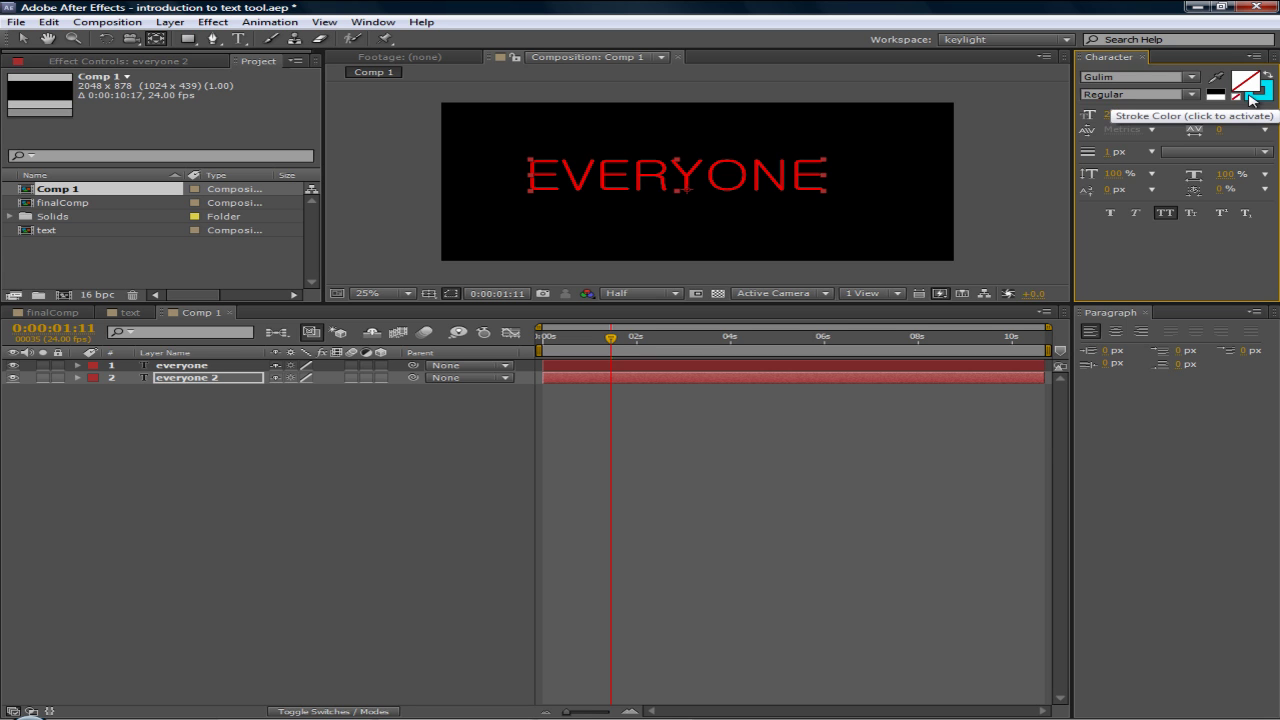
pyautogui.click(42, 378)
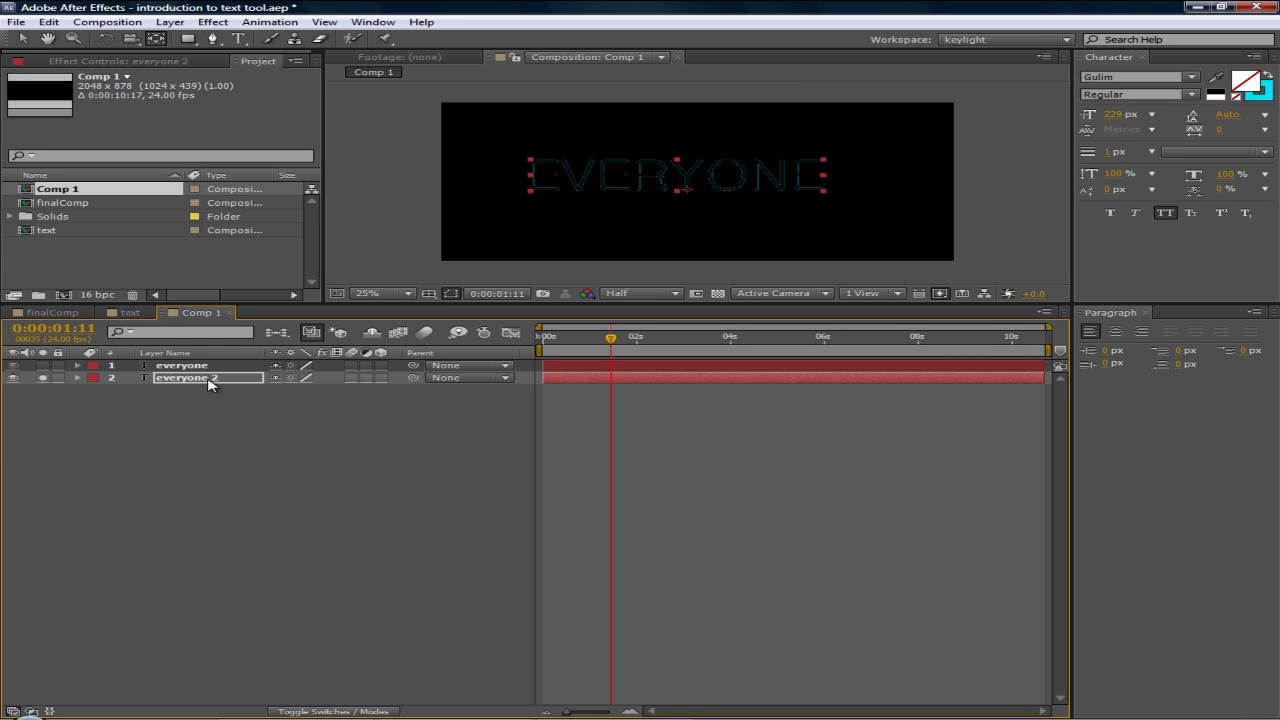
# - Change the everyone 2 text's stroke color to blue, and turn off the layer's solo
pyautogui.scroll(4, 686, 185)
pyautogui.scroll(-2, 682, 168)
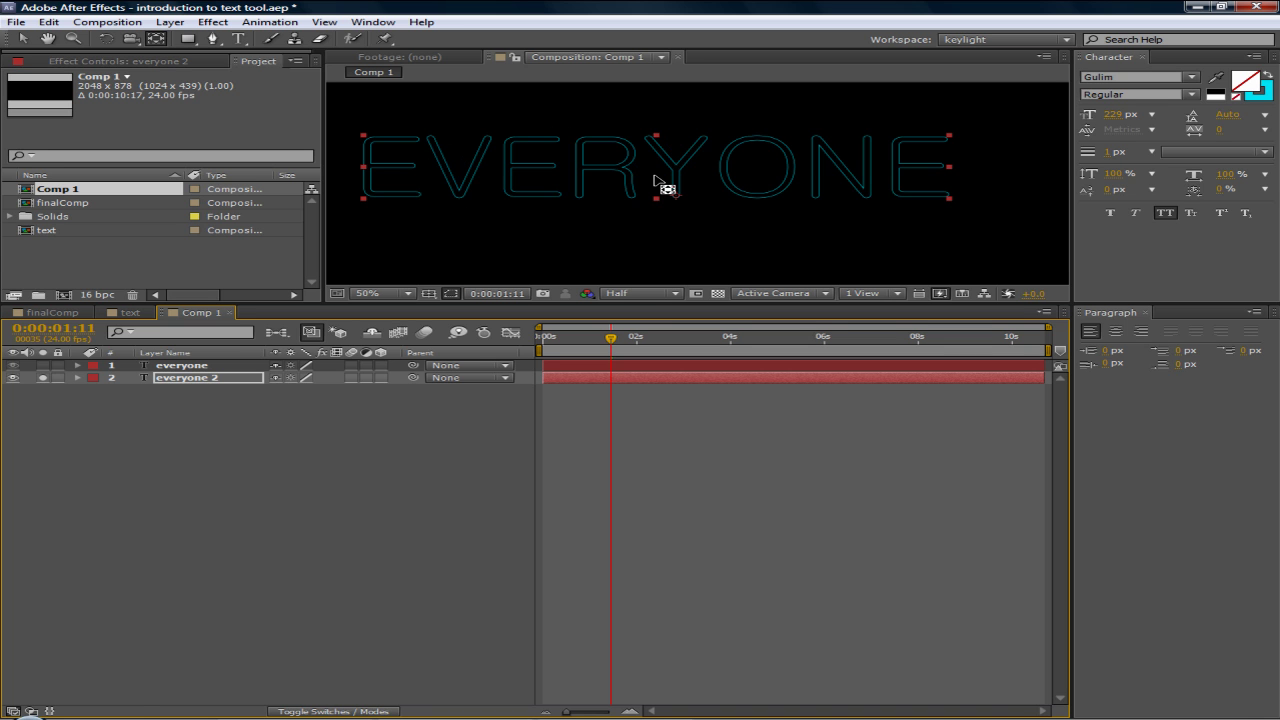
pyautogui.click(1259, 91)
pyautogui.click(479, 377)
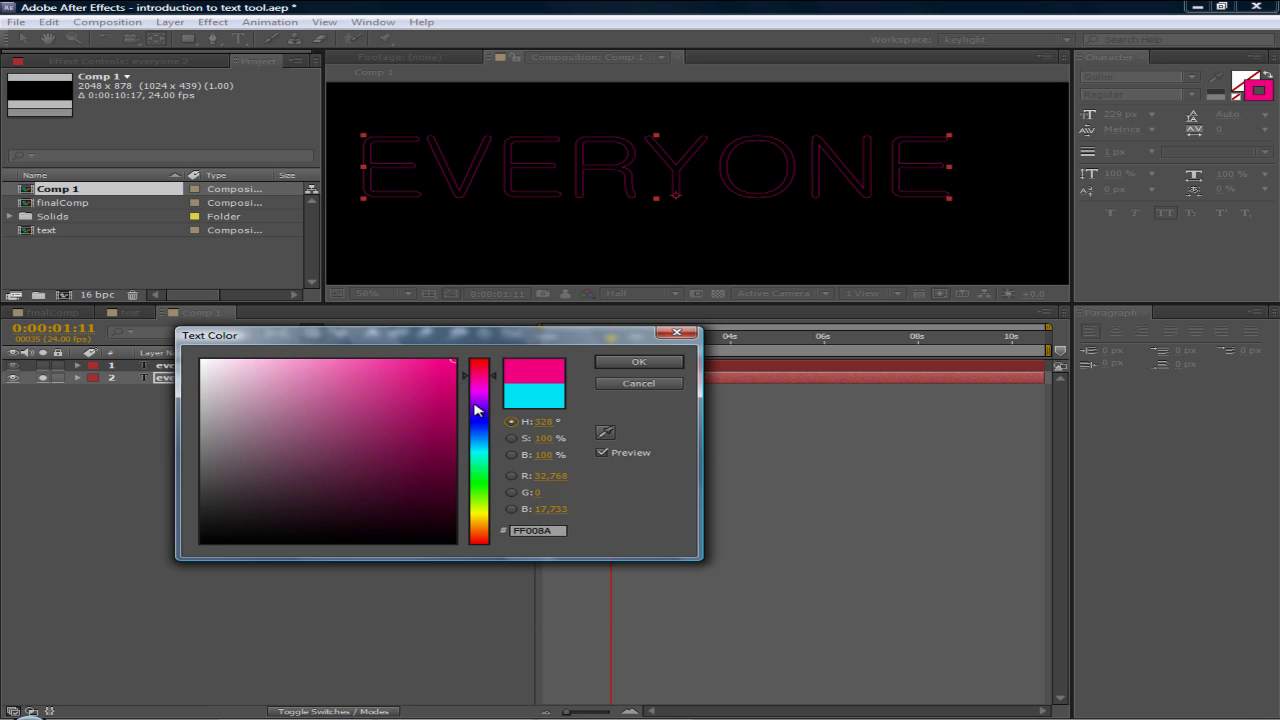
pyautogui.click(484, 441)
pyautogui.click(657, 363)
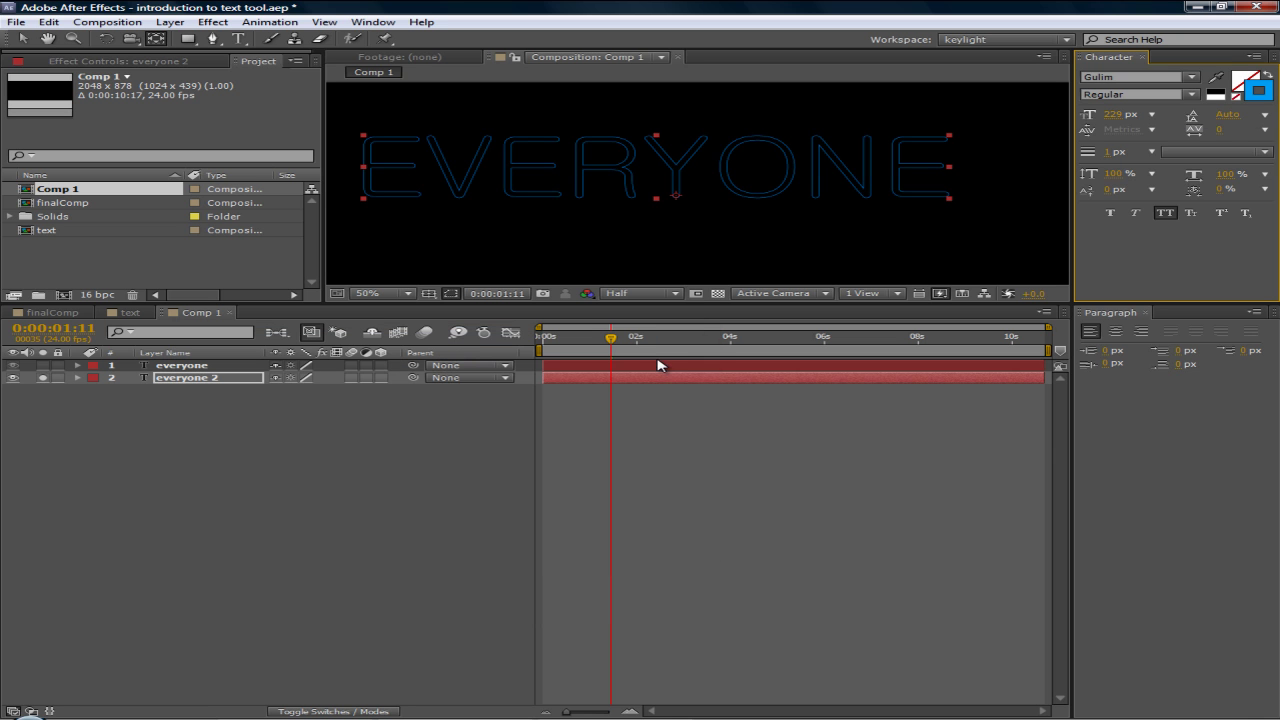
pyautogui.click(42, 378)
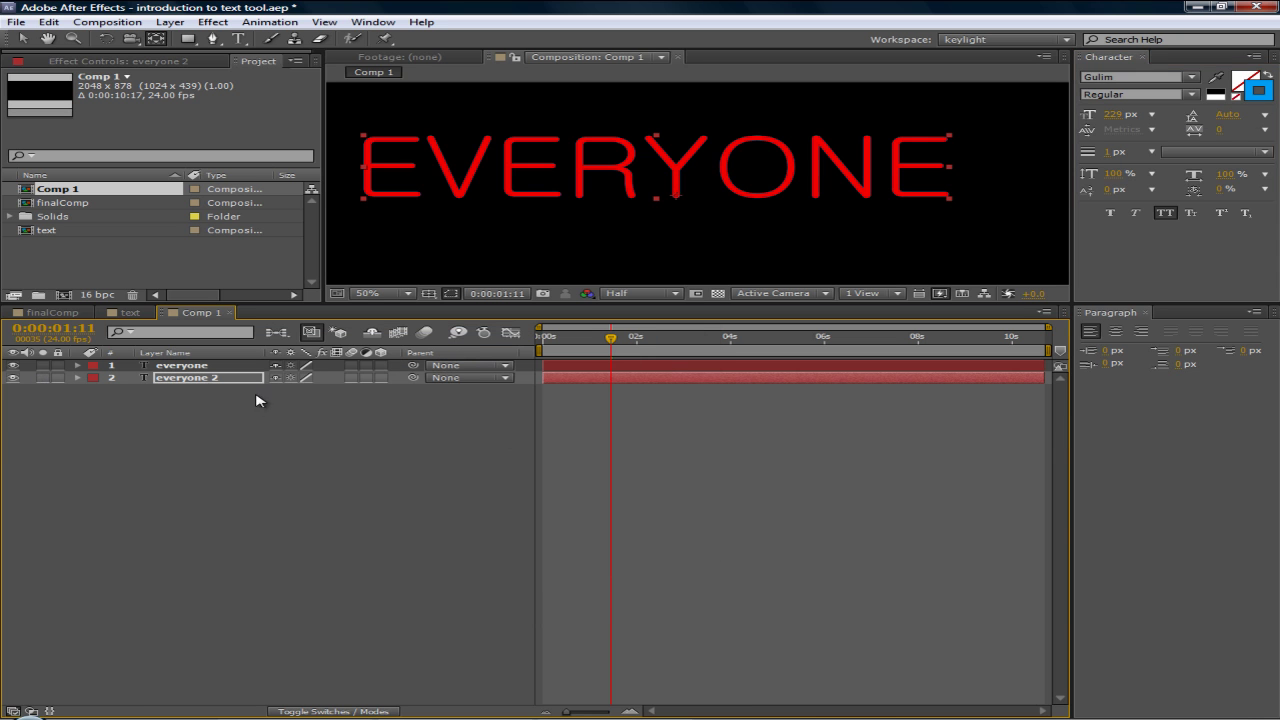
# - Duplicate the everyone 2 layer in Comp 1 and place the copy directly below the original
pyautogui.click(204, 380)
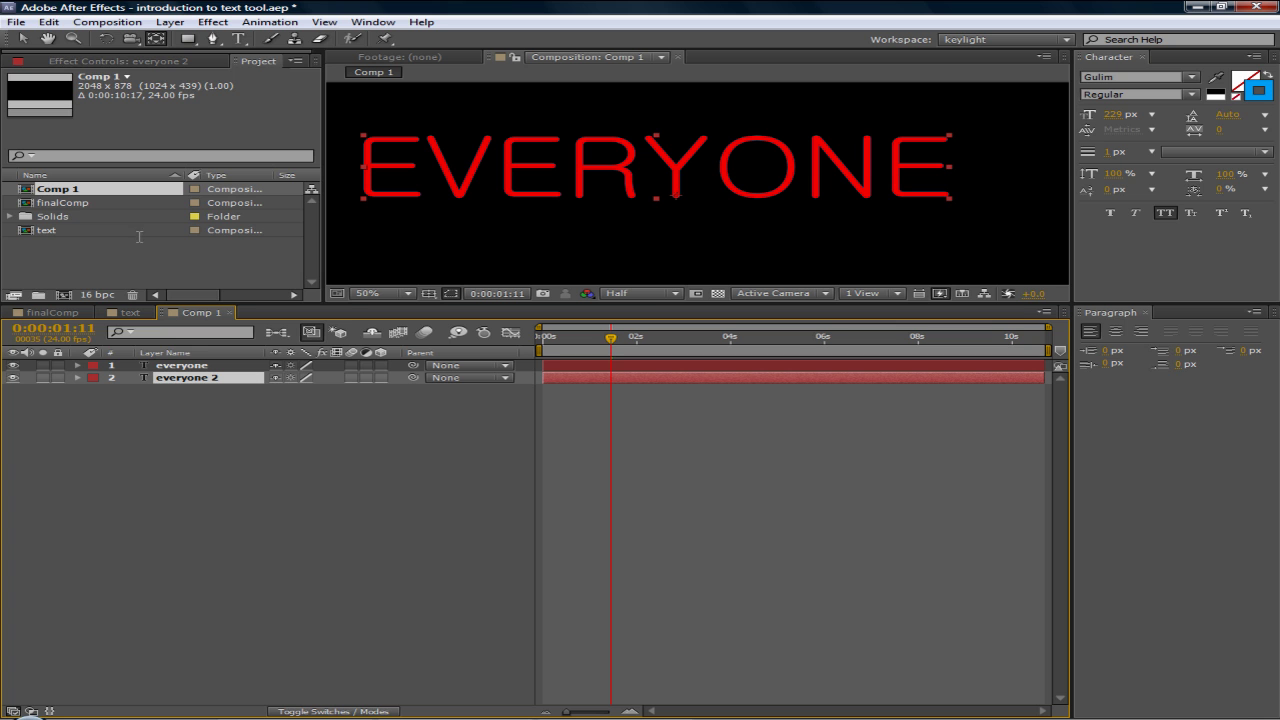
pyautogui.click(49, 22)
pyautogui.click(140, 178)
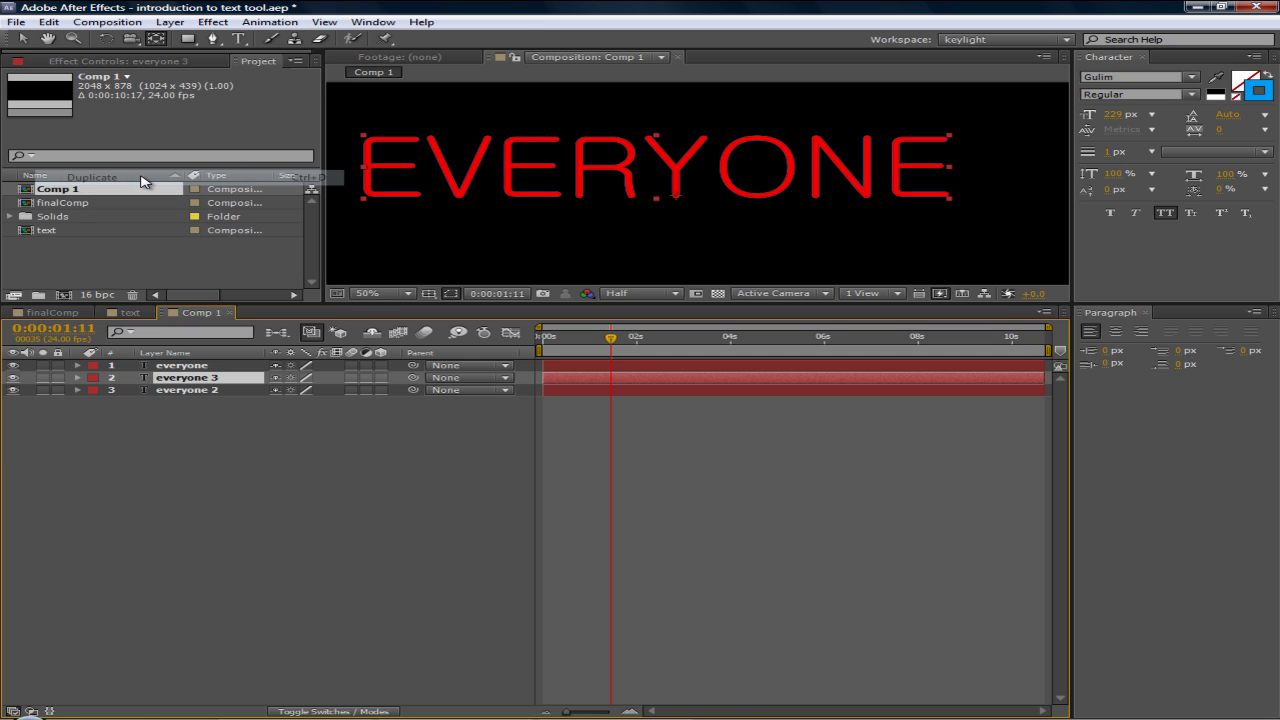
pyautogui.moveTo(220, 385); pyautogui.dragTo(226, 391)
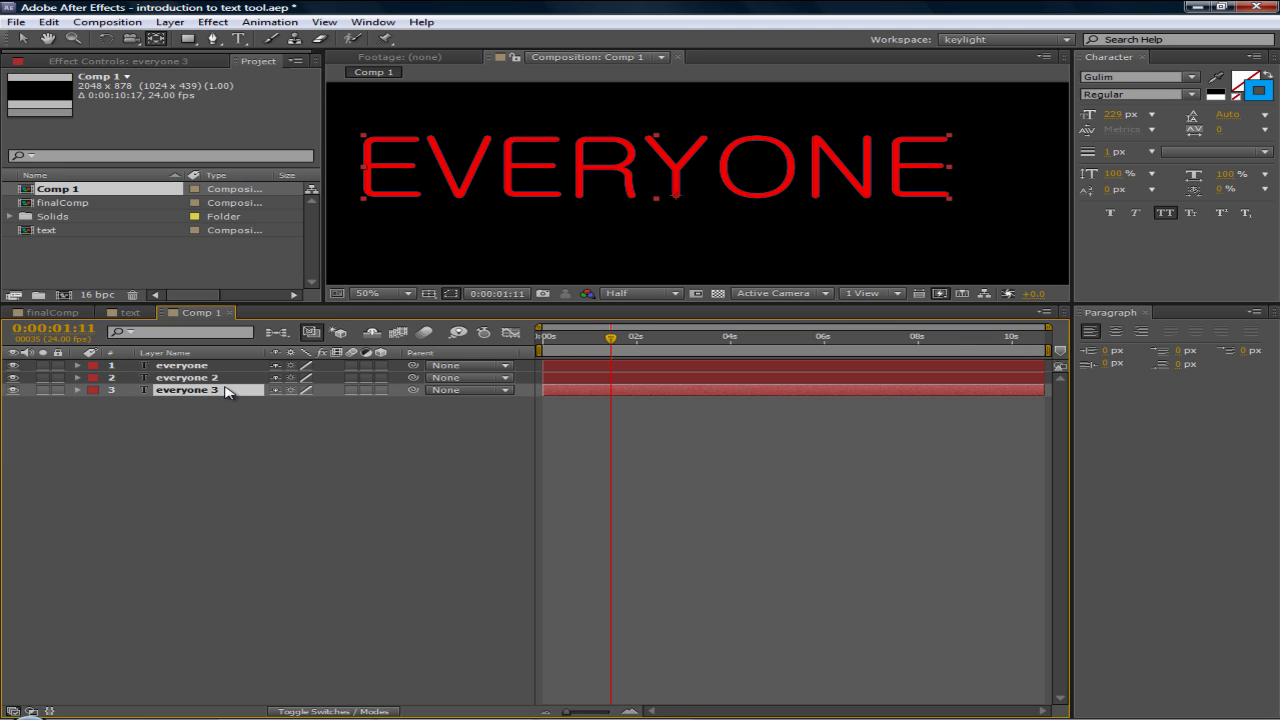
# - Duplicate the everyone 2 layer seven more times to build up the stack of stroked text copies
pyautogui.click(212, 380)
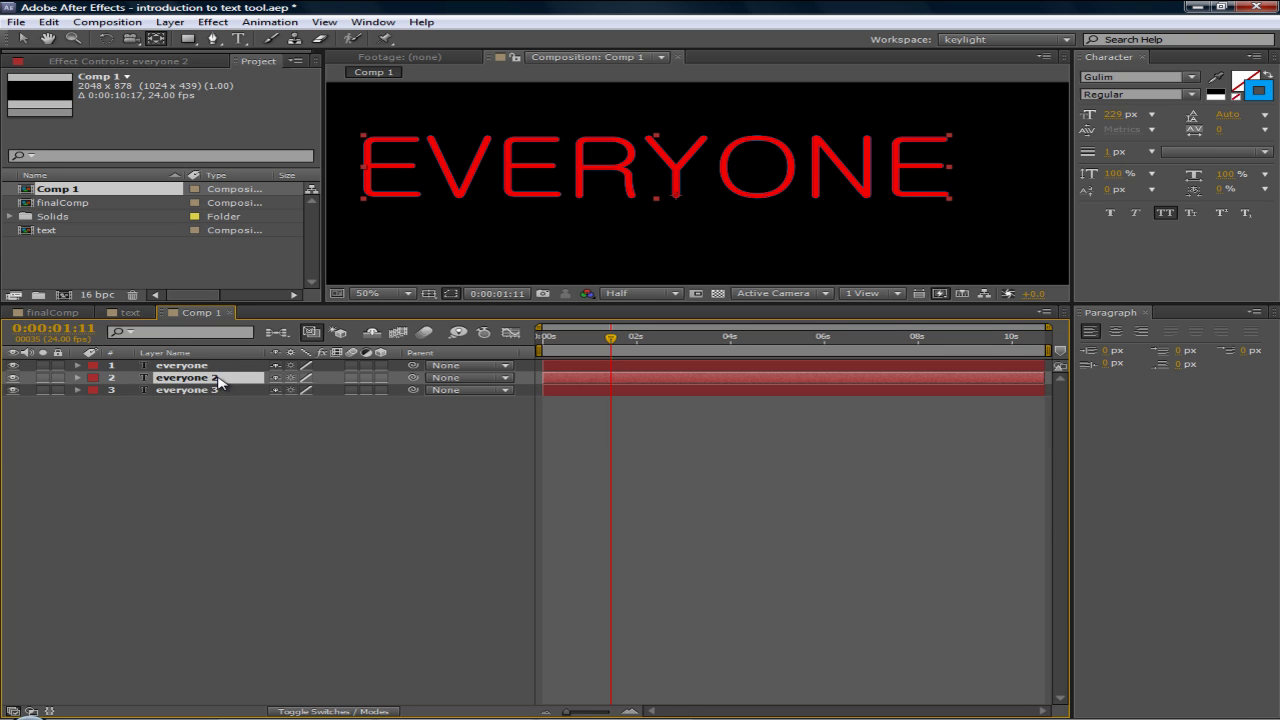
pyautogui.click(50, 22)
pyautogui.moveTo(95, 22)
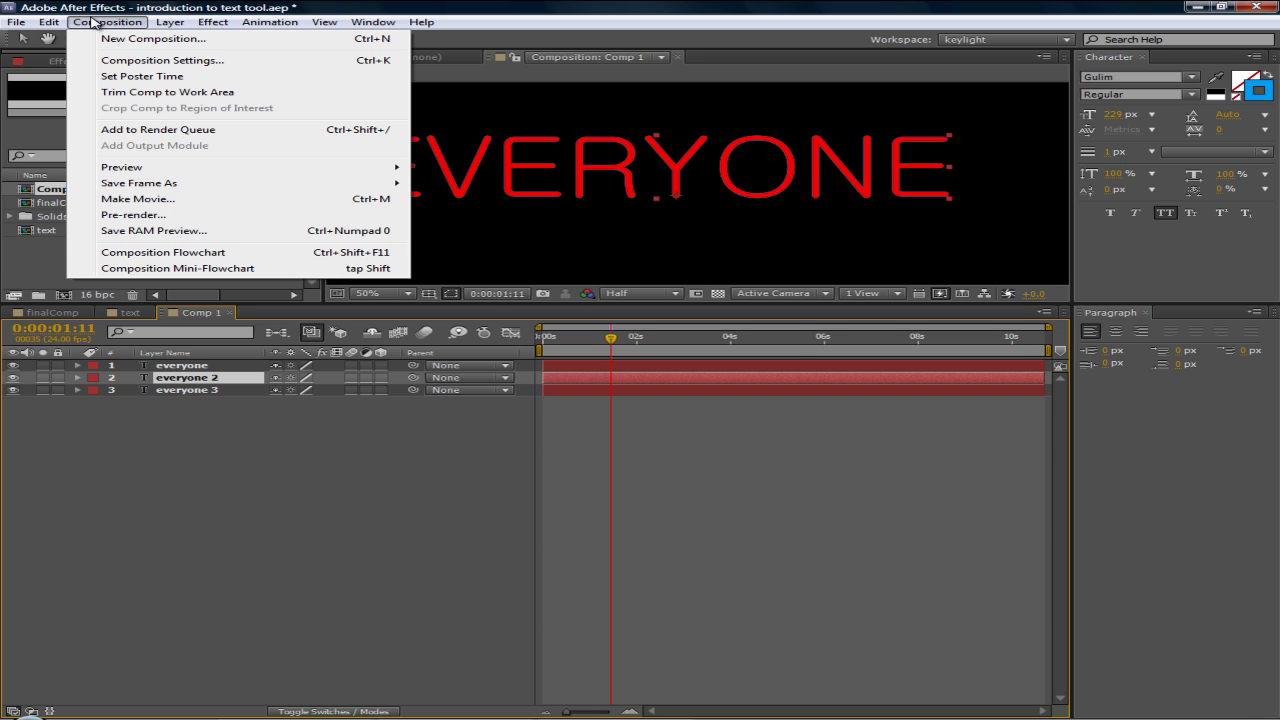
pyautogui.click(215, 385)
pyautogui.hotkey('ctrl', 'd')
pyautogui.hotkey('ctrl', 'd')
pyautogui.hotkey('ctrl', 'd')
pyautogui.hotkey('ctrl', 'd')
pyautogui.hotkey('ctrl', 'd')
pyautogui.hotkey('ctrl', 'd')
pyautogui.hotkey('ctrl', 'd')
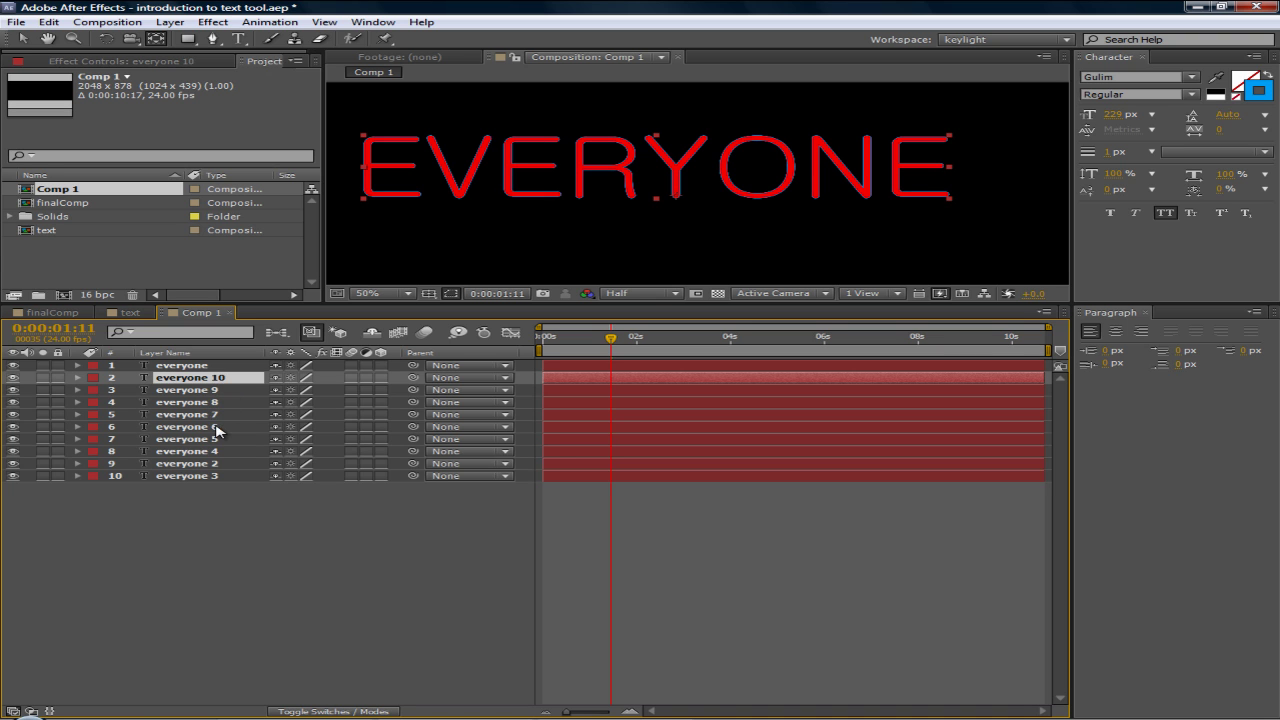
# - Duplicate the everyone 6 to everyone 10 layers and move the five copies below everyone 3, at the end of the layer stack
pyautogui.click(218, 428)
pyautogui.keyDown('shift'); pyautogui.click(228, 380); pyautogui.keyUp('shift')
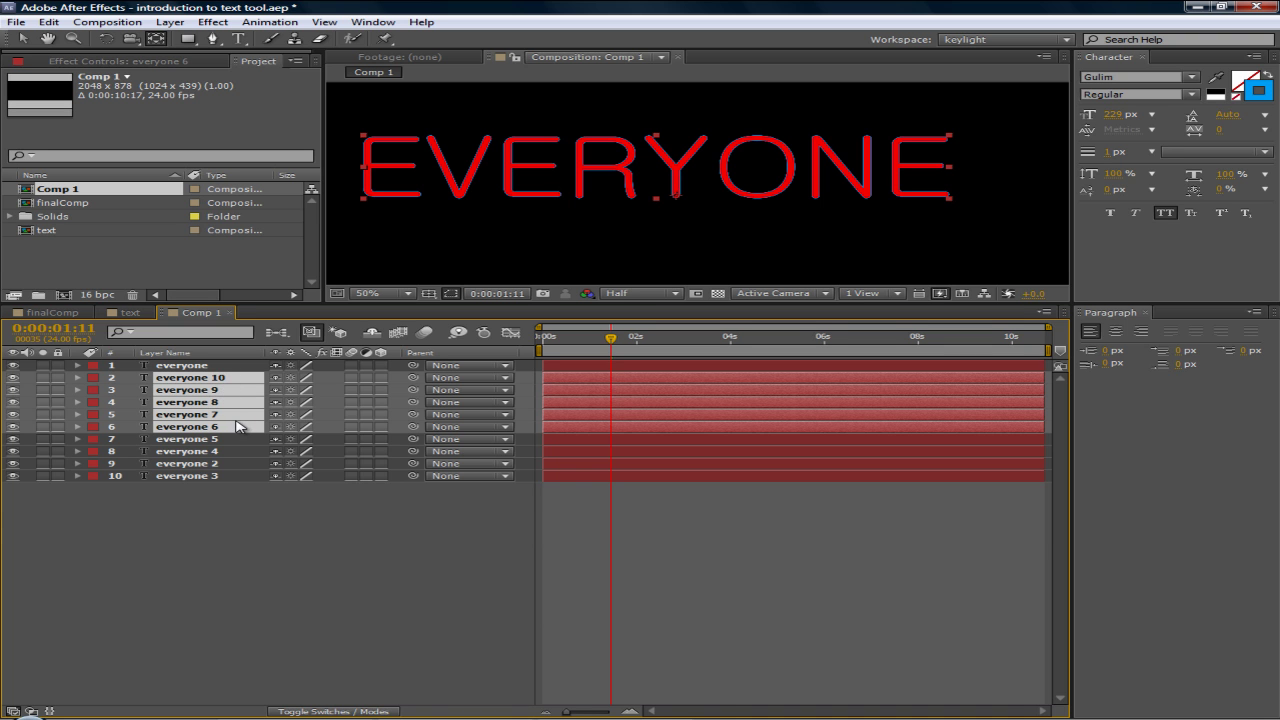
pyautogui.hotkey('ctrl', 'd')
pyautogui.moveTo(233, 429); pyautogui.dragTo(206, 566)
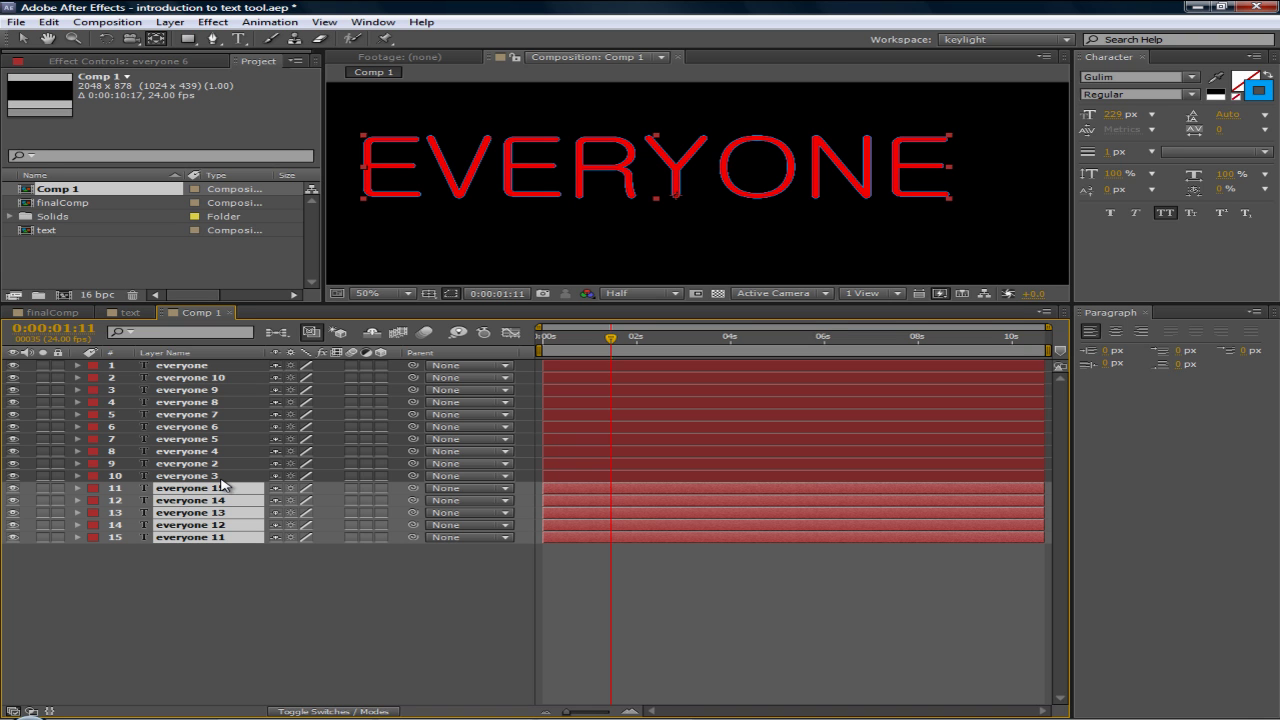
# - Add an adjustment layer and place it between the everyone 3 and everyone 15 layers
pyautogui.rightClick(265, 580)
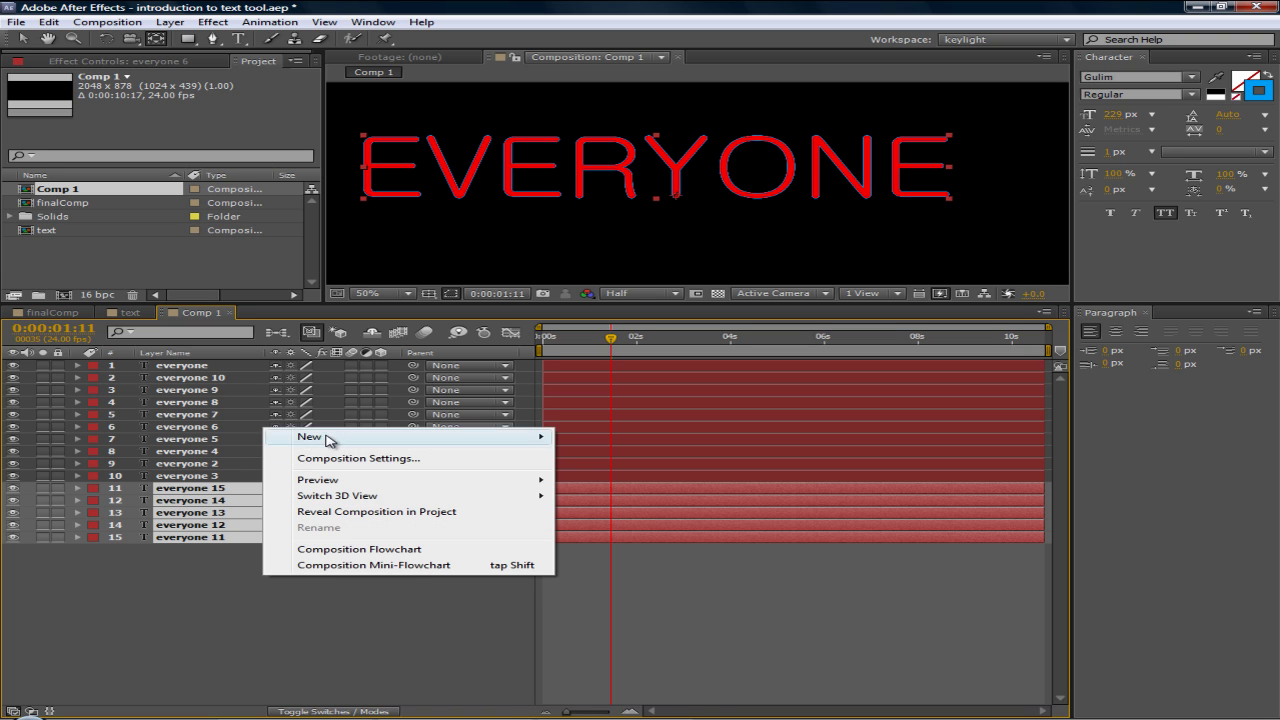
pyautogui.rightClick(217, 571)
pyautogui.moveTo(330, 583)
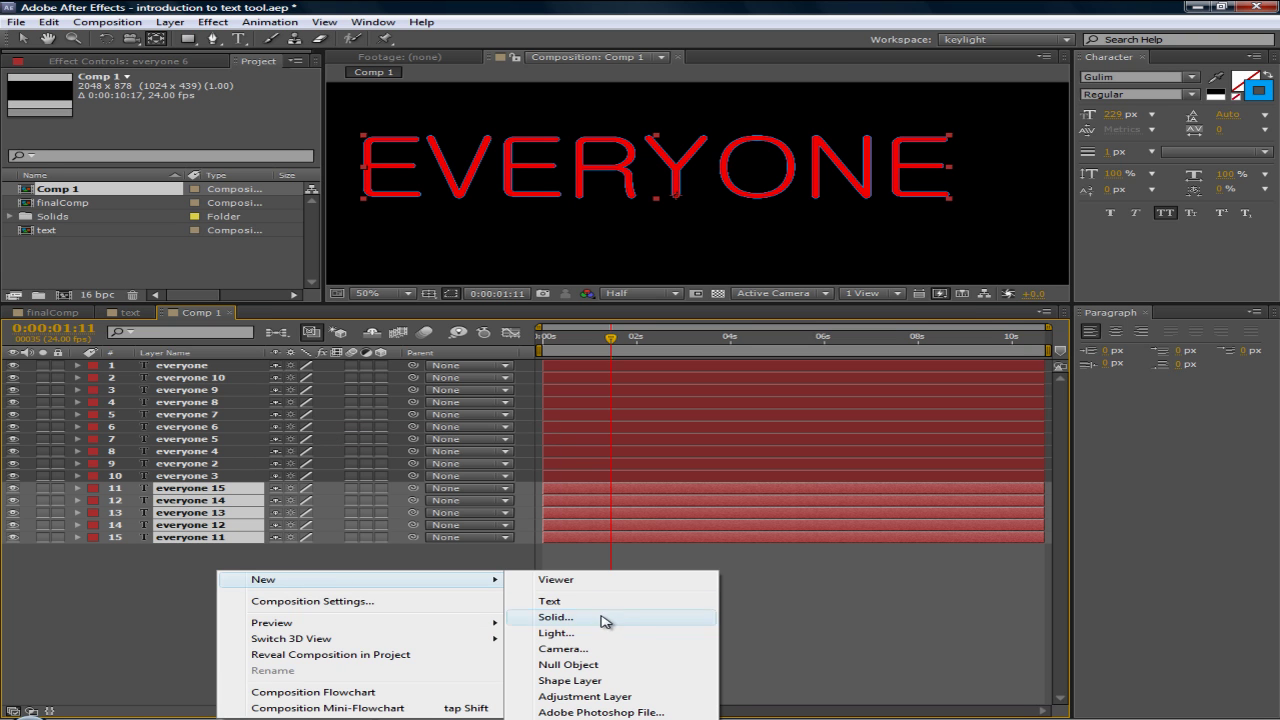
pyautogui.click(576, 697)
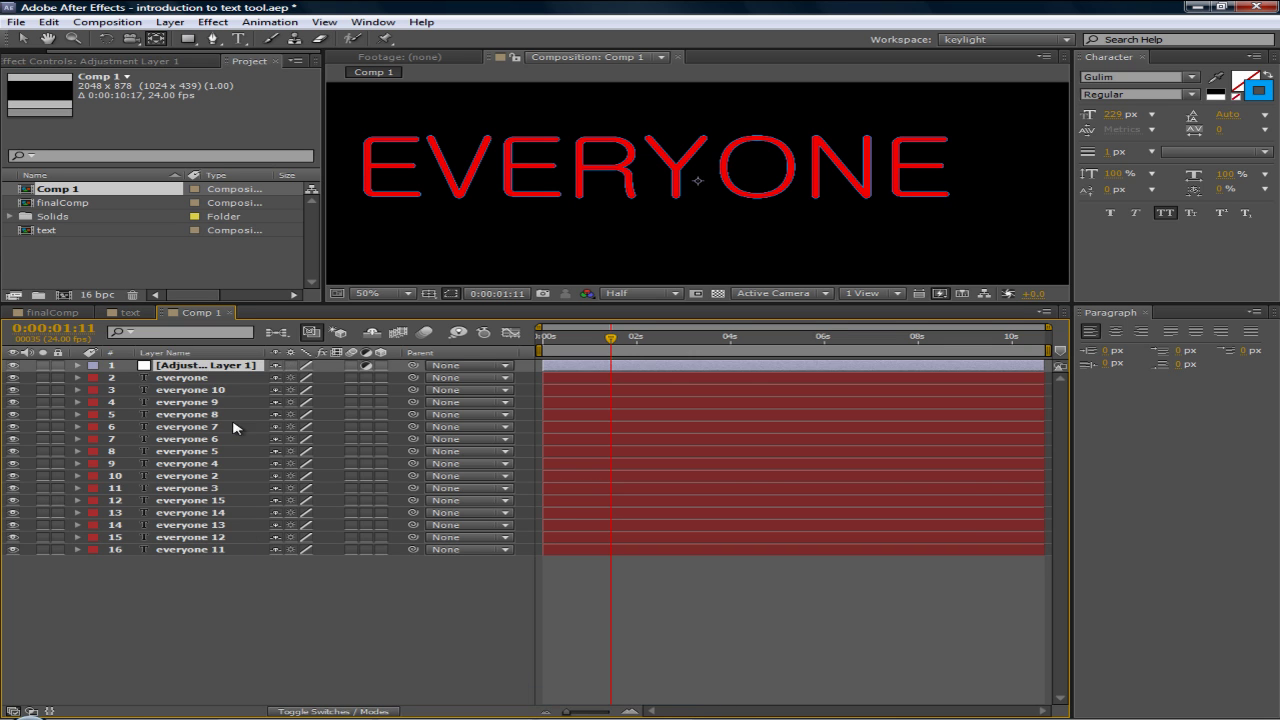
pyautogui.moveTo(224, 505); pyautogui.dragTo(222, 500)
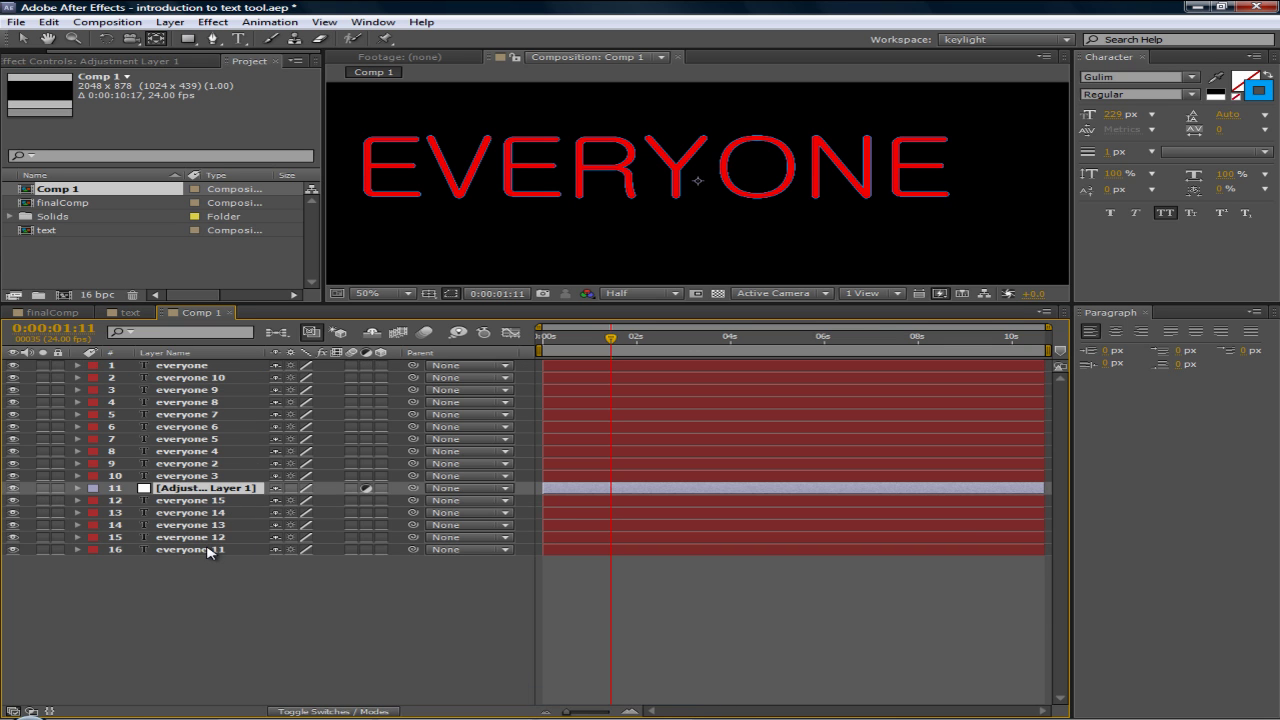
pyautogui.click(213, 549)
pyautogui.click(220, 537)
pyautogui.click(221, 525)
pyautogui.click(221, 512)
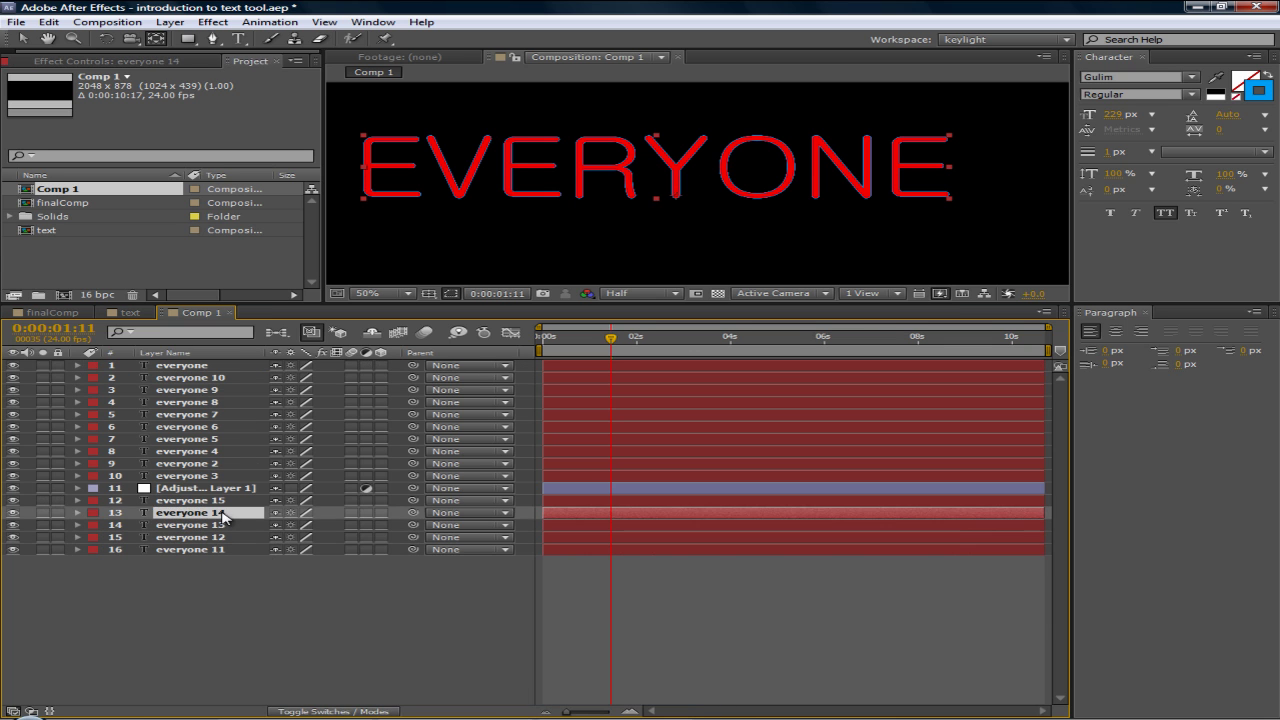
pyautogui.click(222, 500)
# - Rename the adjustment layer as green,blue in its solid settings
pyautogui.click(222, 489)
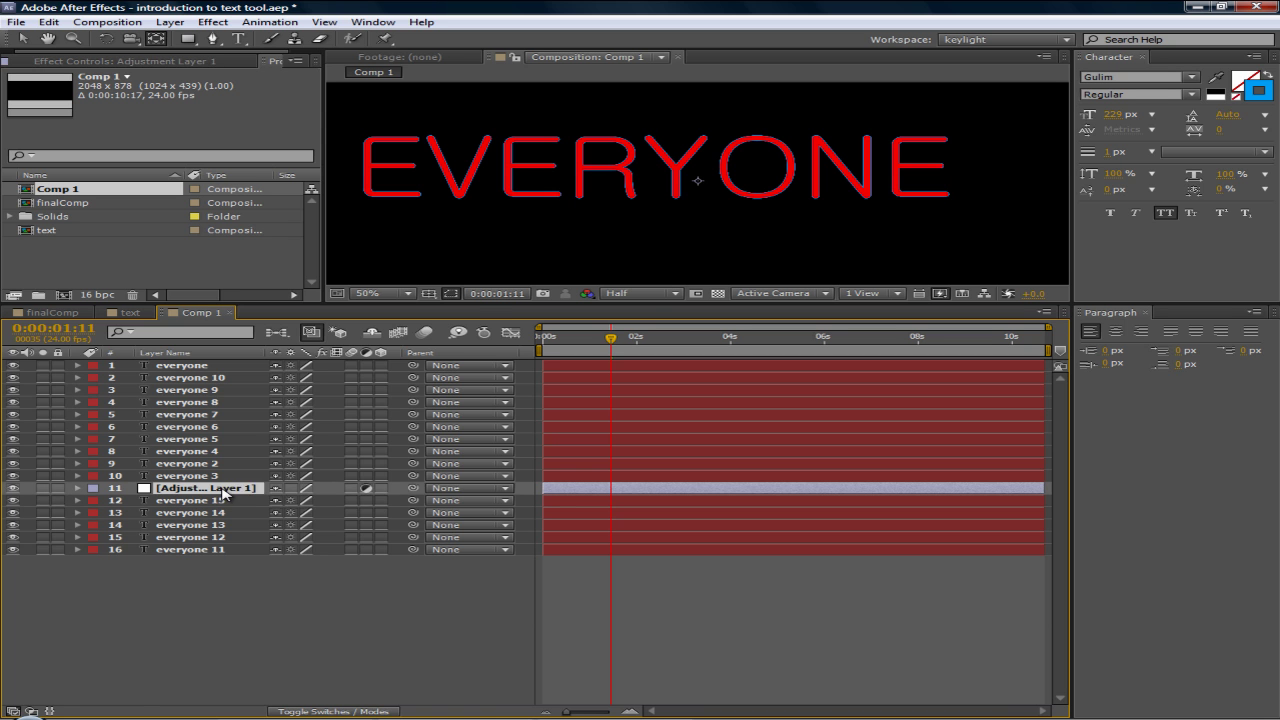
pyautogui.rightClick(222, 490)
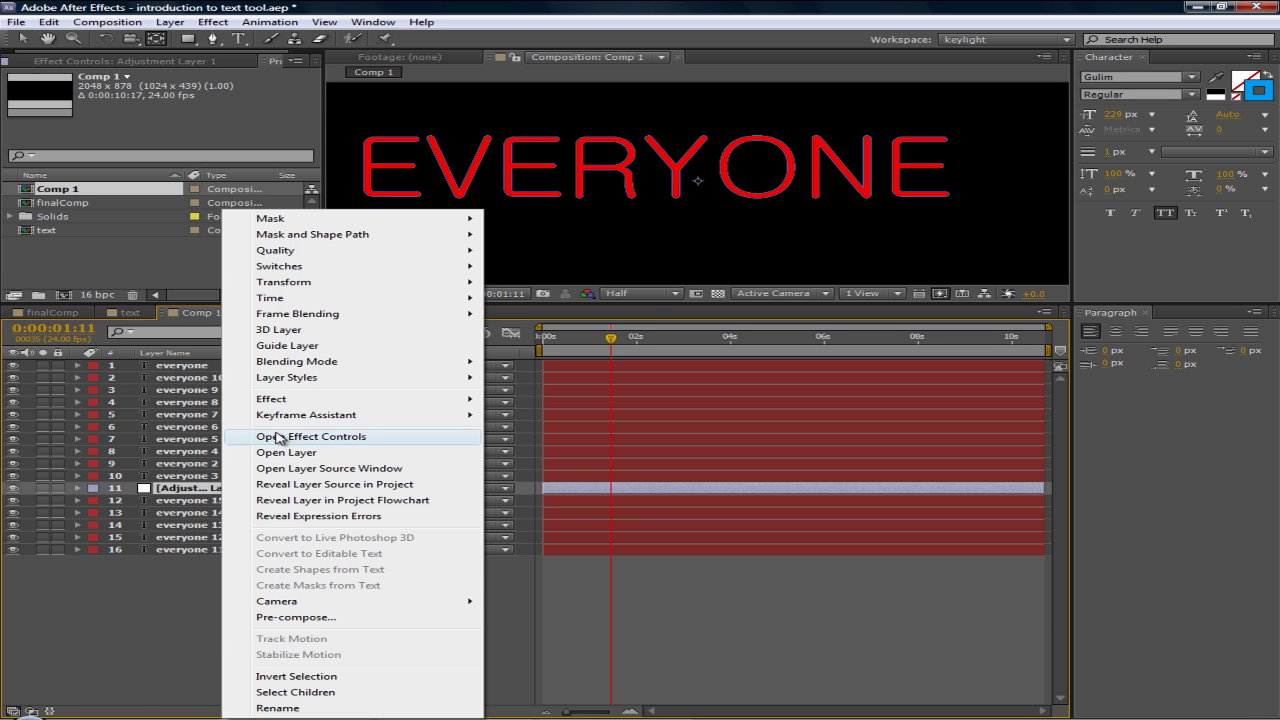
pyautogui.click(200, 492)
pyautogui.click(170, 22)
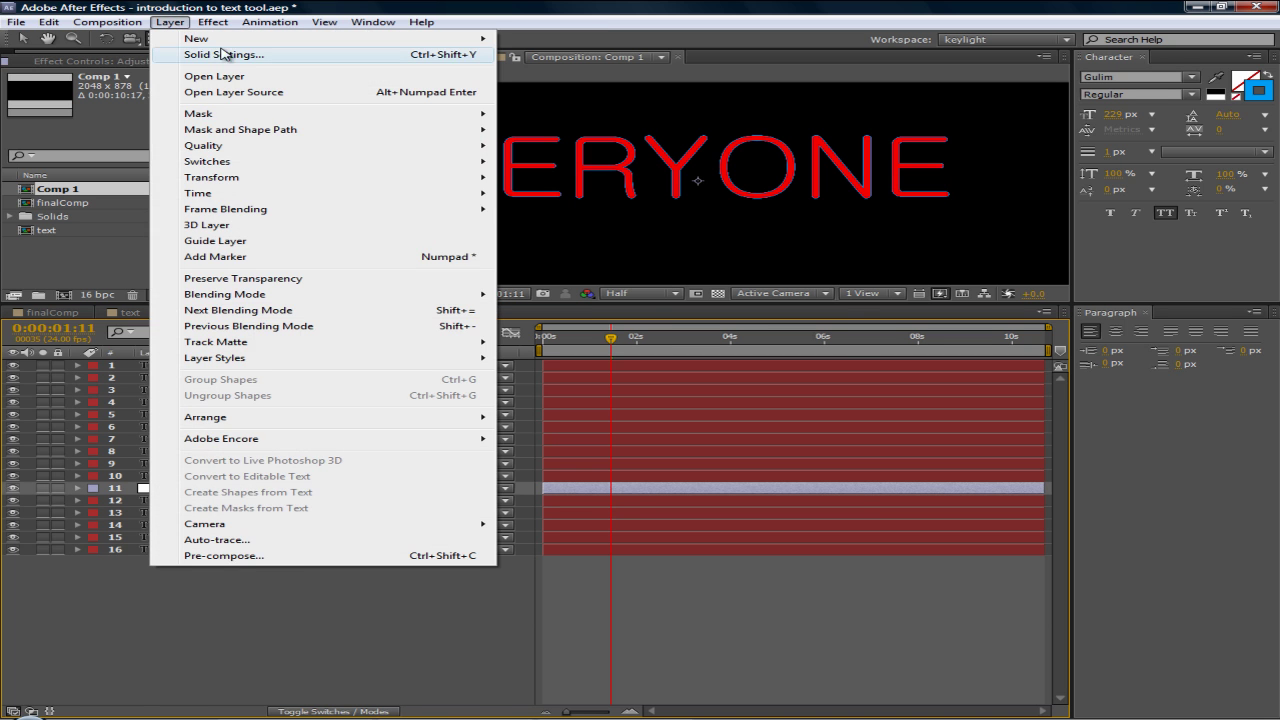
pyautogui.click(224, 54)
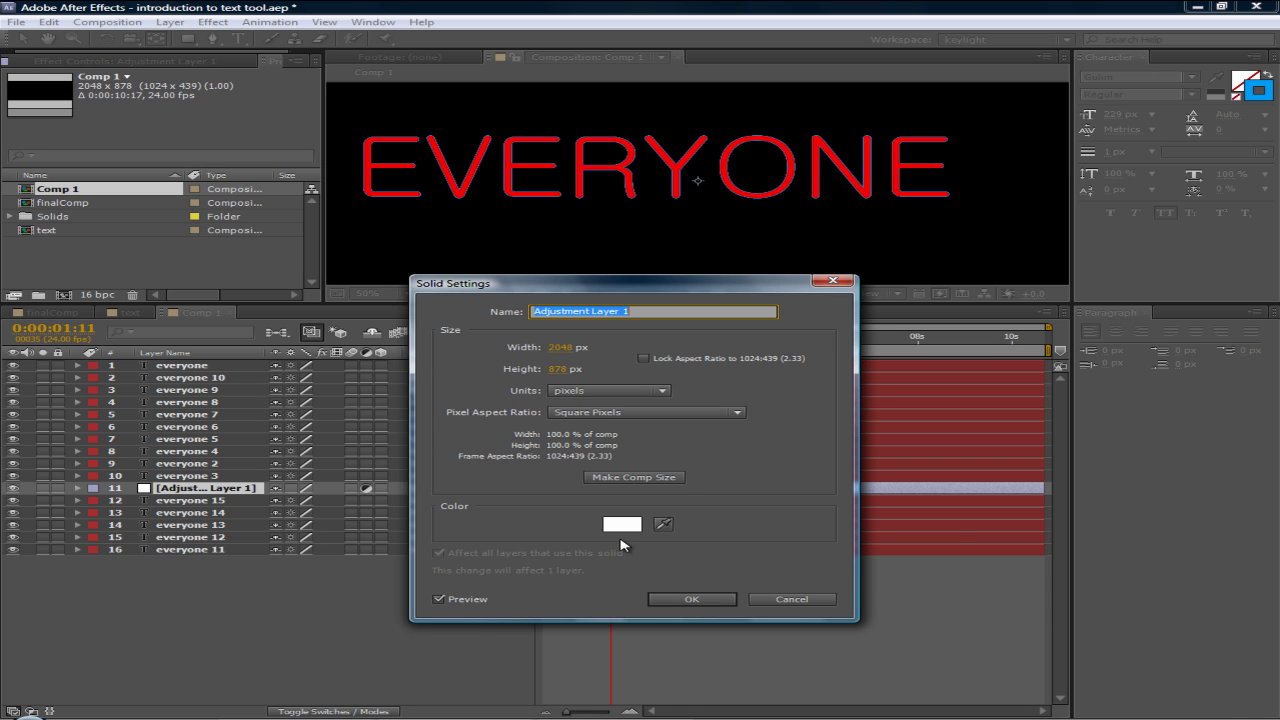
pyautogui.write('green,blue')
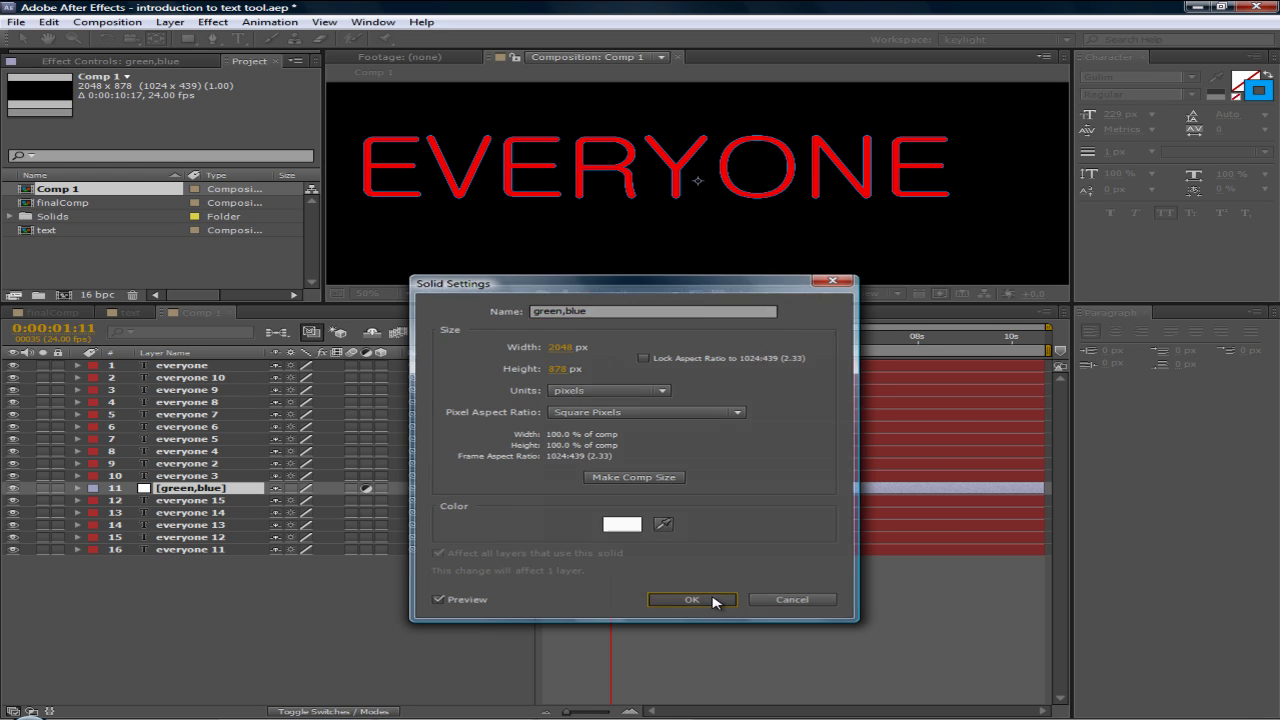
pyautogui.click(700, 600)
pyautogui.click(207, 492)
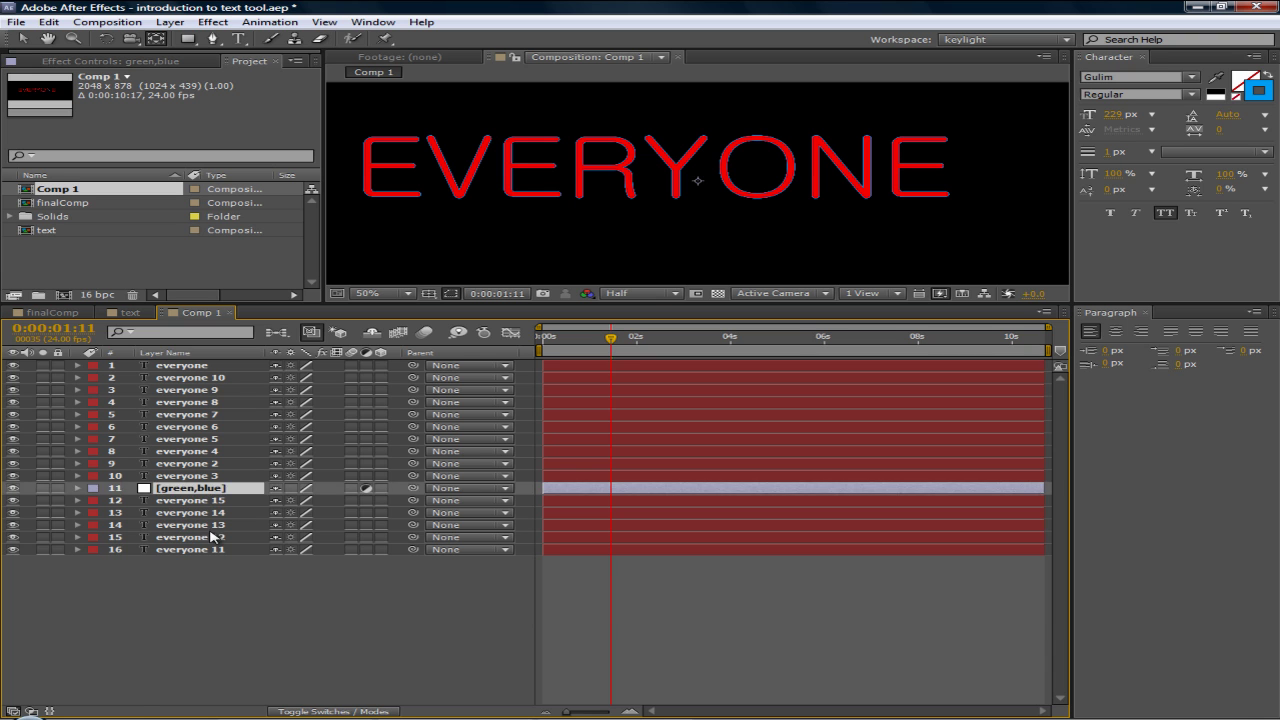
pyautogui.click(215, 537)
pyautogui.moveTo(271, 582); pyautogui.dragTo(174, 506)
pyautogui.click(237, 594)
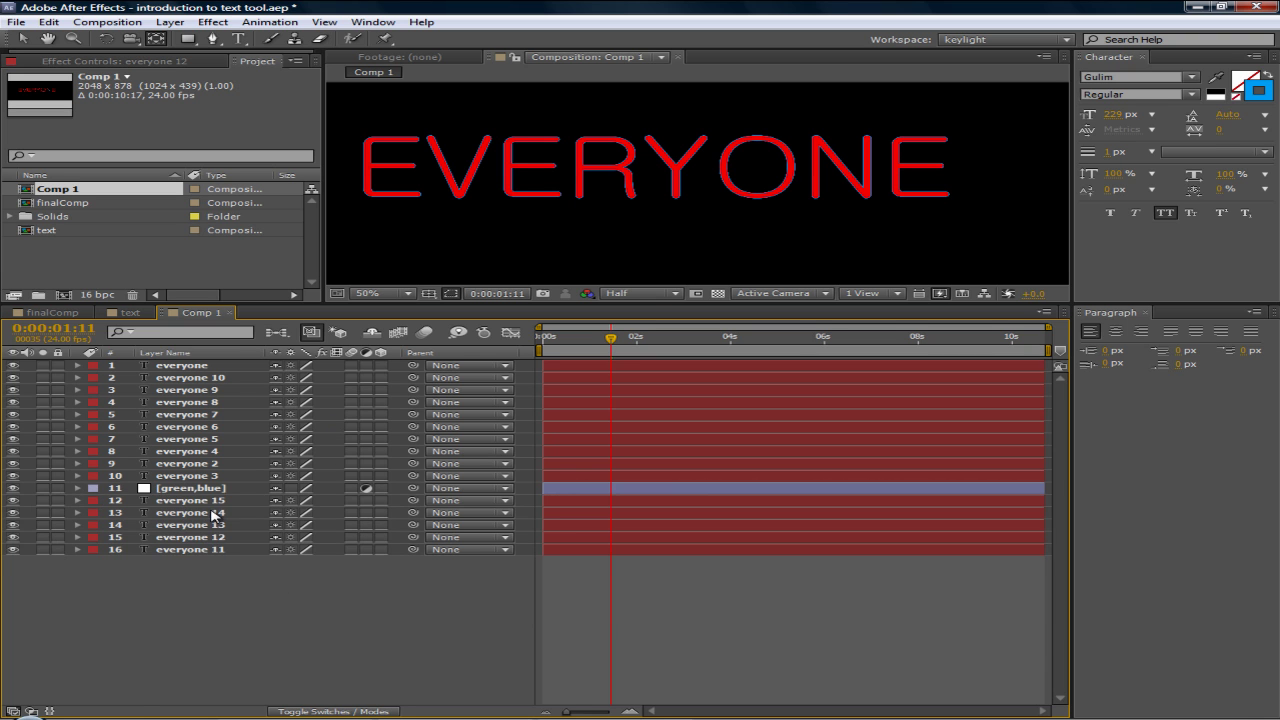
pyautogui.click(221, 491)
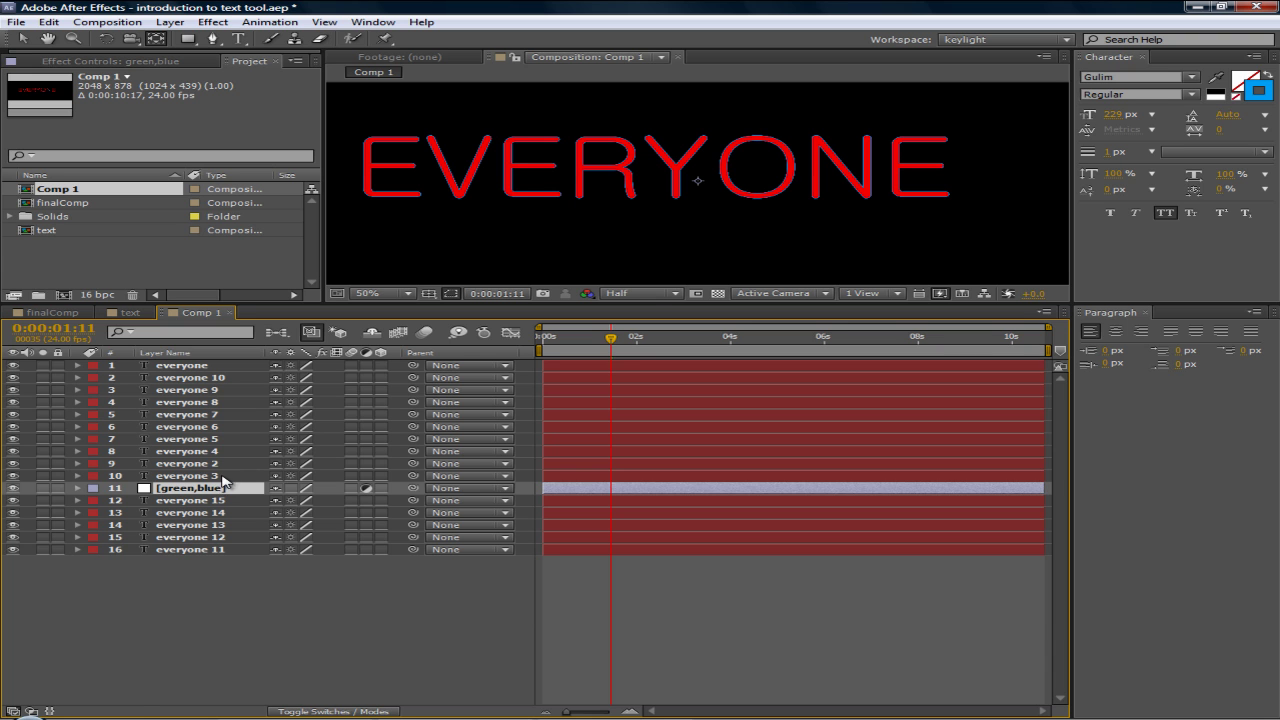
pyautogui.click(222, 475)
pyautogui.keyDown('shift'); pyautogui.click(220, 430); pyautogui.keyUp('shift')
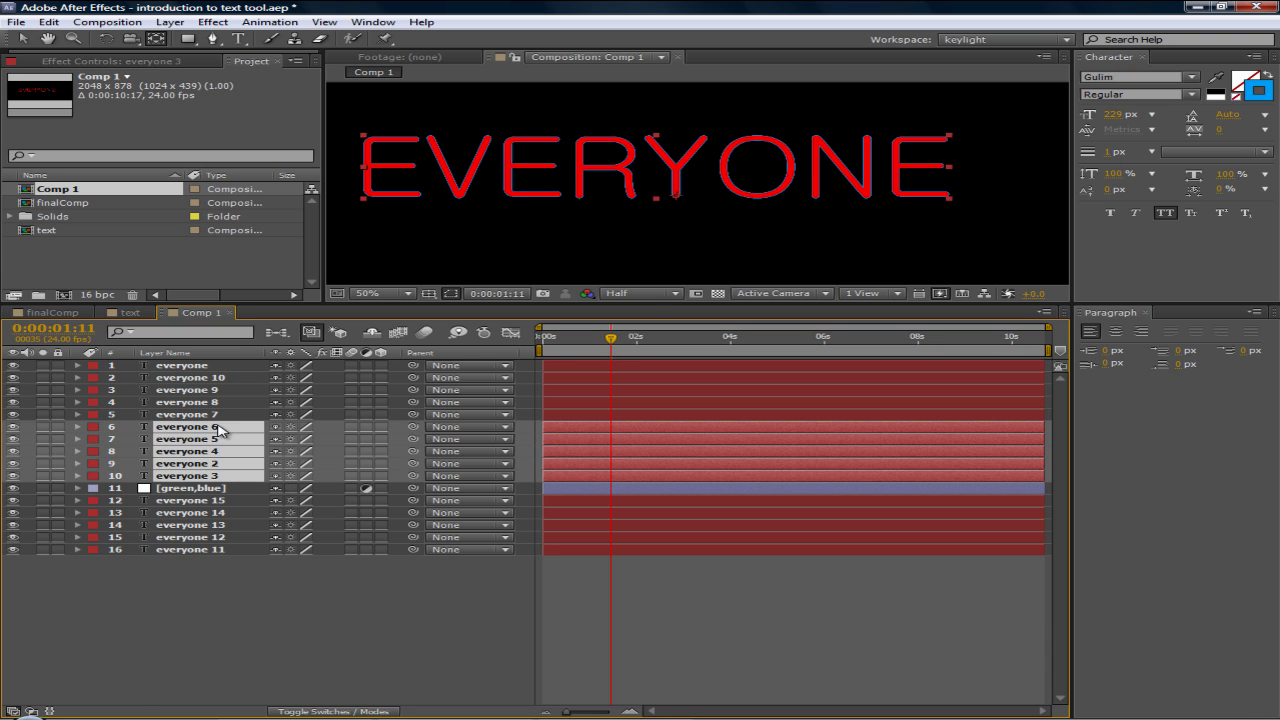
pyautogui.click(224, 404)
pyautogui.keyDown('shift'); pyautogui.click(227, 381); pyautogui.keyUp('shift')
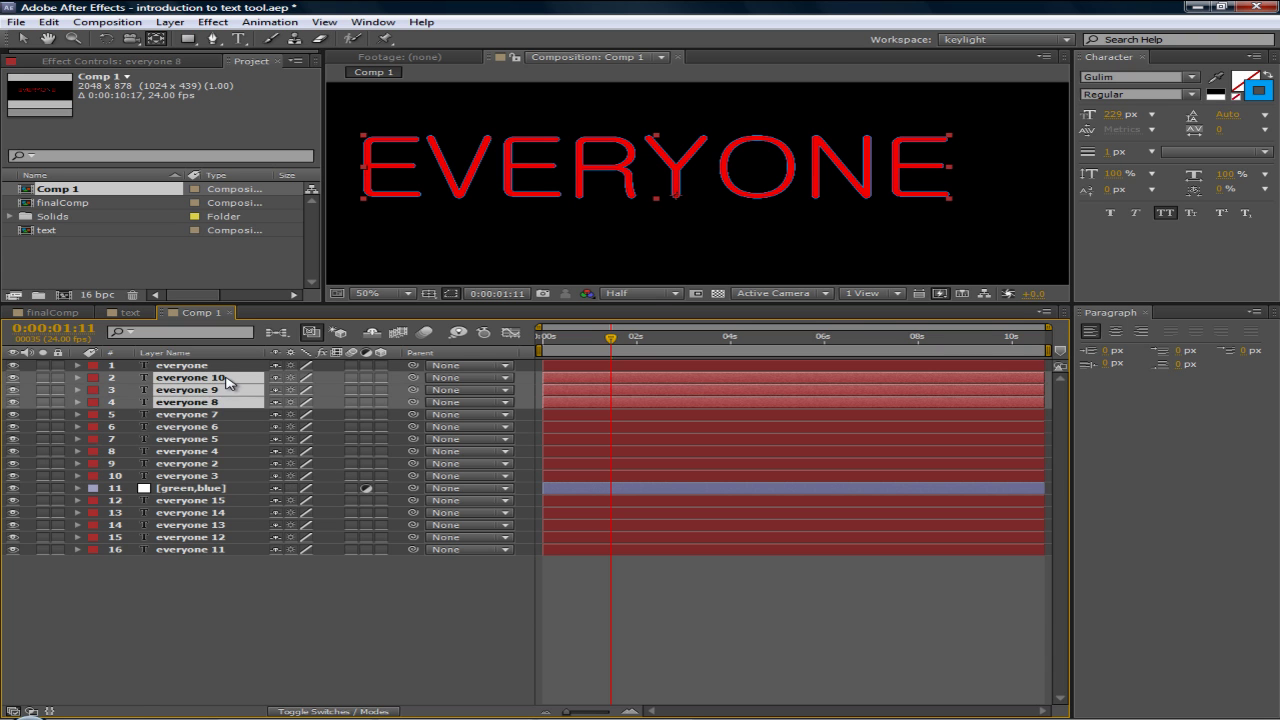
pyautogui.click(232, 525)
pyautogui.click(240, 589)
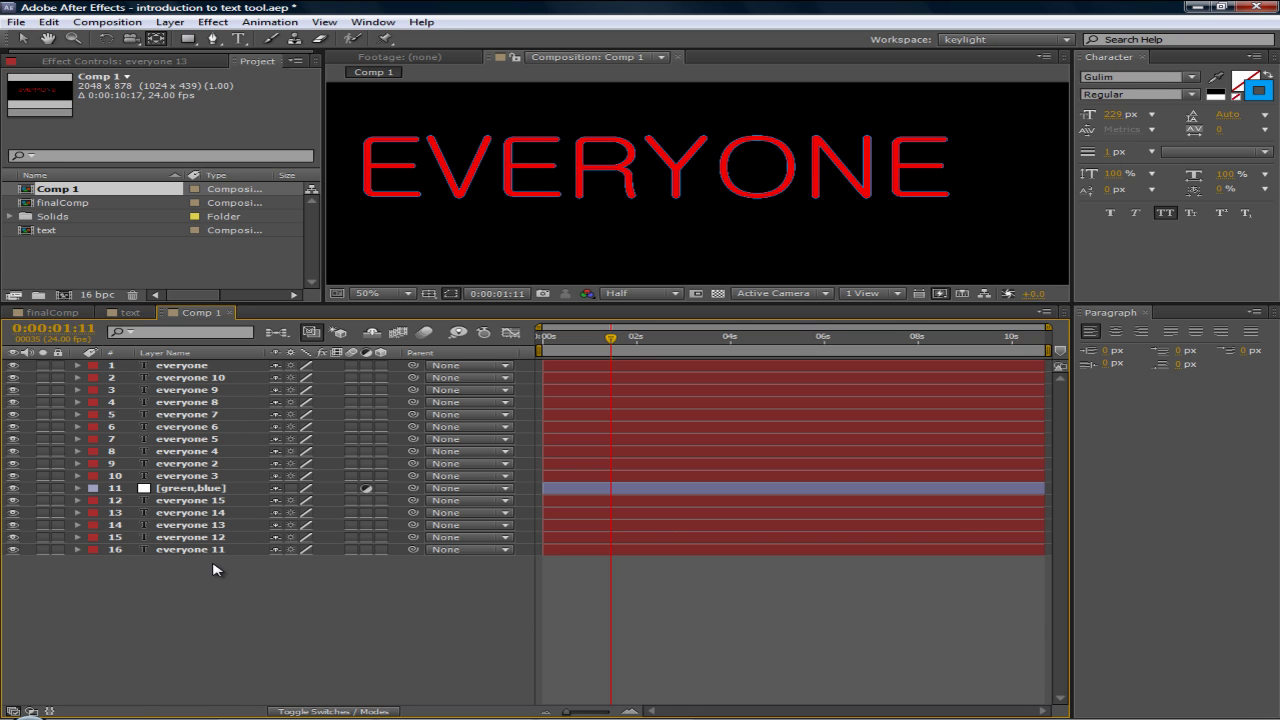
# - Move Comp 1's current time to 0:00:00:03, near the start of the timeline
pyautogui.click(190, 489)
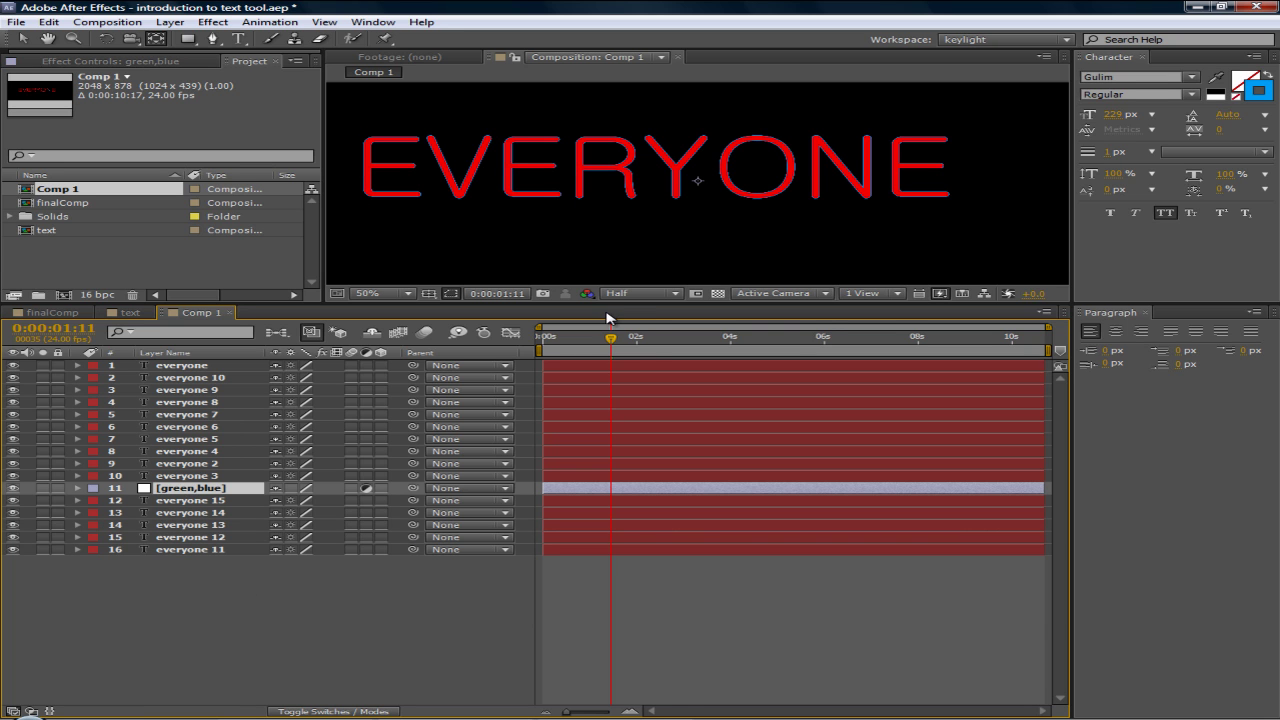
pyautogui.moveTo(611, 340); pyautogui.dragTo(548, 343)
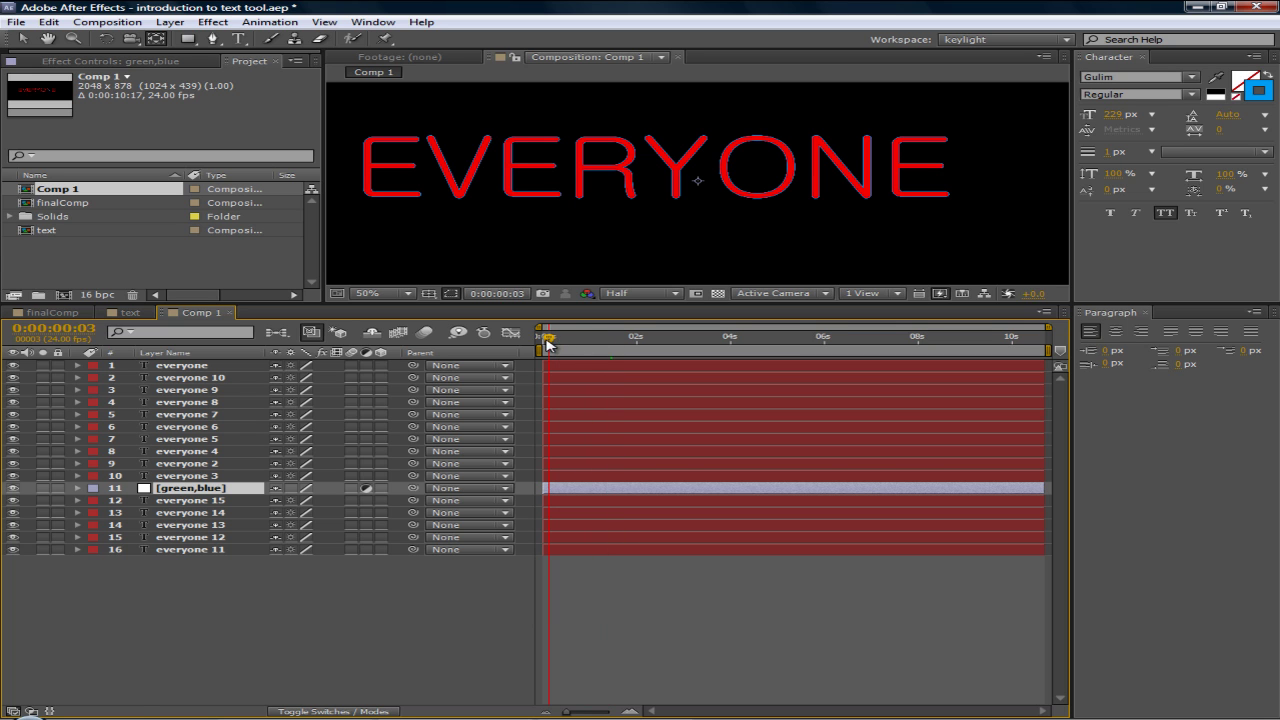
pyautogui.moveTo(309, 594); pyautogui.dragTo(182, 500)
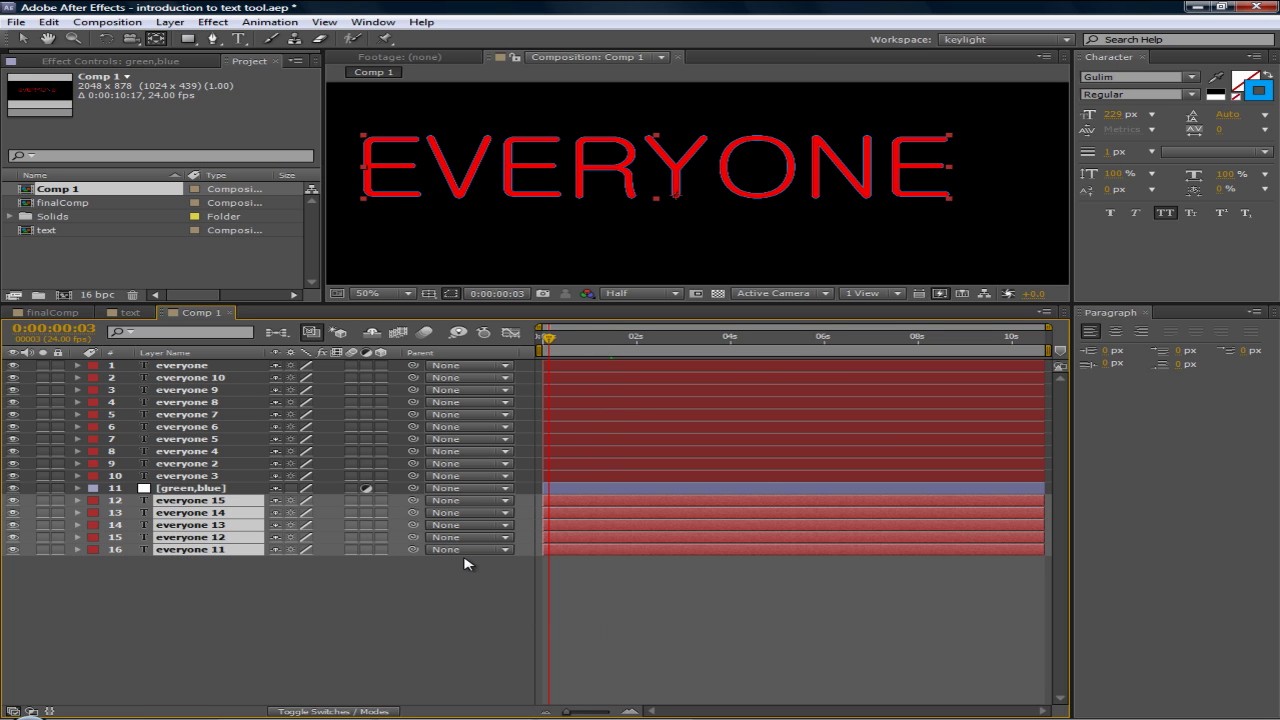
pyautogui.click(237, 477)
pyautogui.click(226, 451)
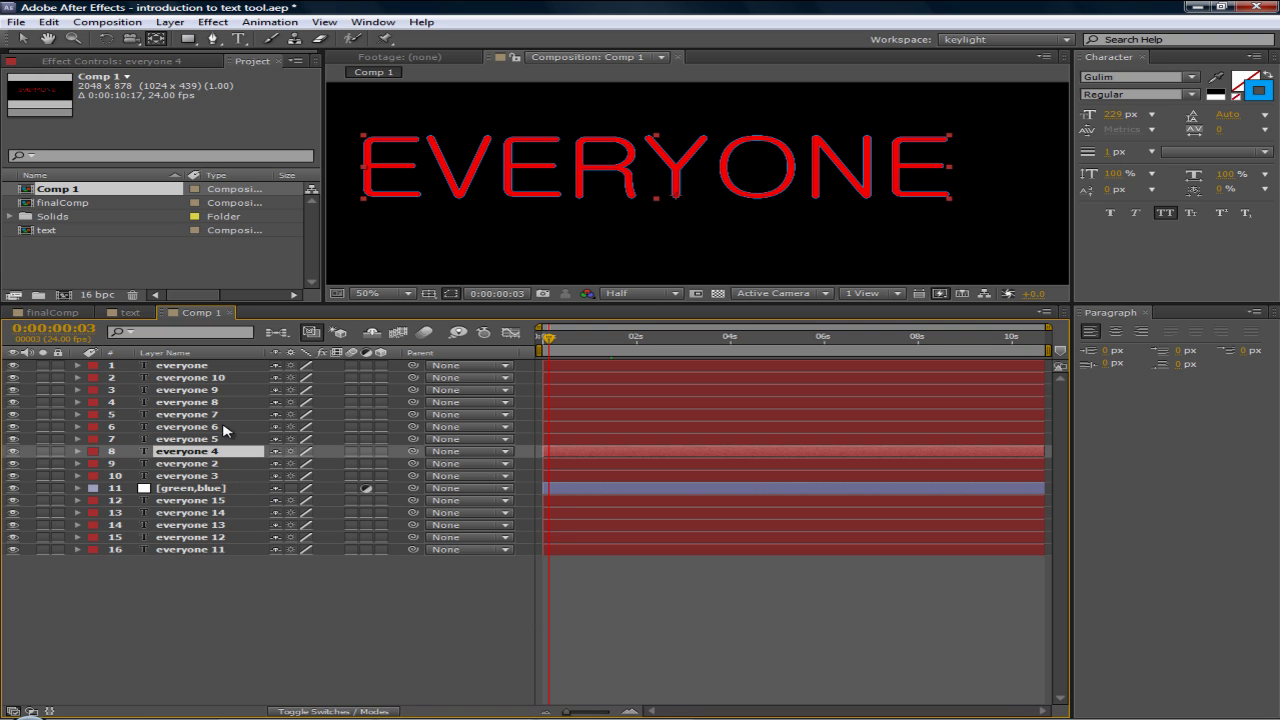
# - Switch to the text composition and examine how its everyone layers are stacked and grouped under the Z scale parents
pyautogui.click(224, 380)
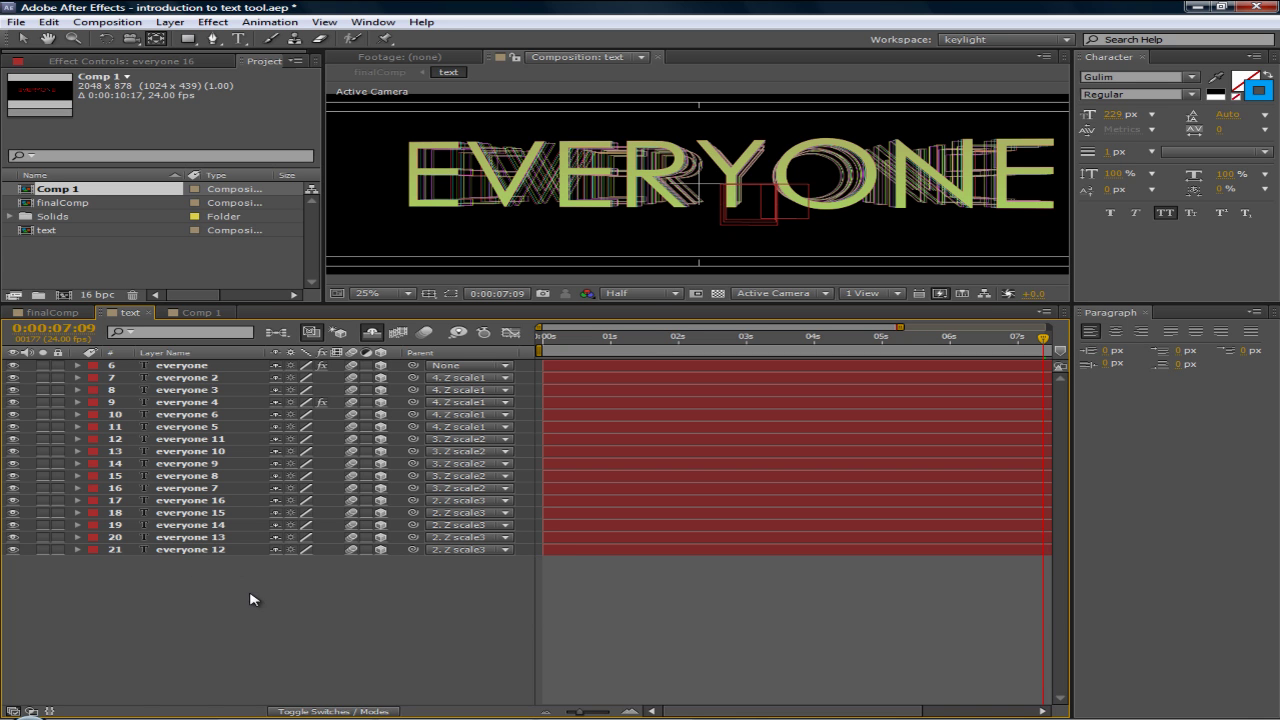
pyautogui.click(229, 549)
pyautogui.click(225, 525)
pyautogui.click(220, 502)
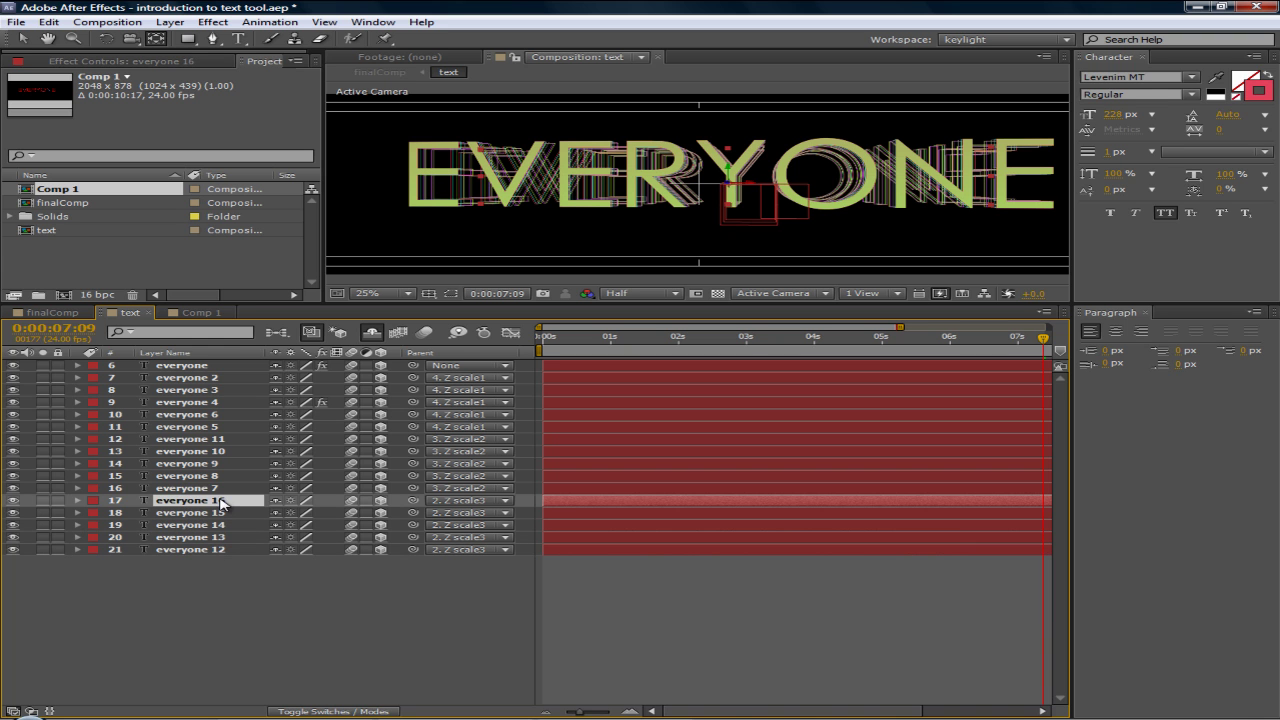
pyautogui.click(224, 430)
pyautogui.click(215, 368)
pyautogui.moveTo(266, 578); pyautogui.dragTo(158, 362)
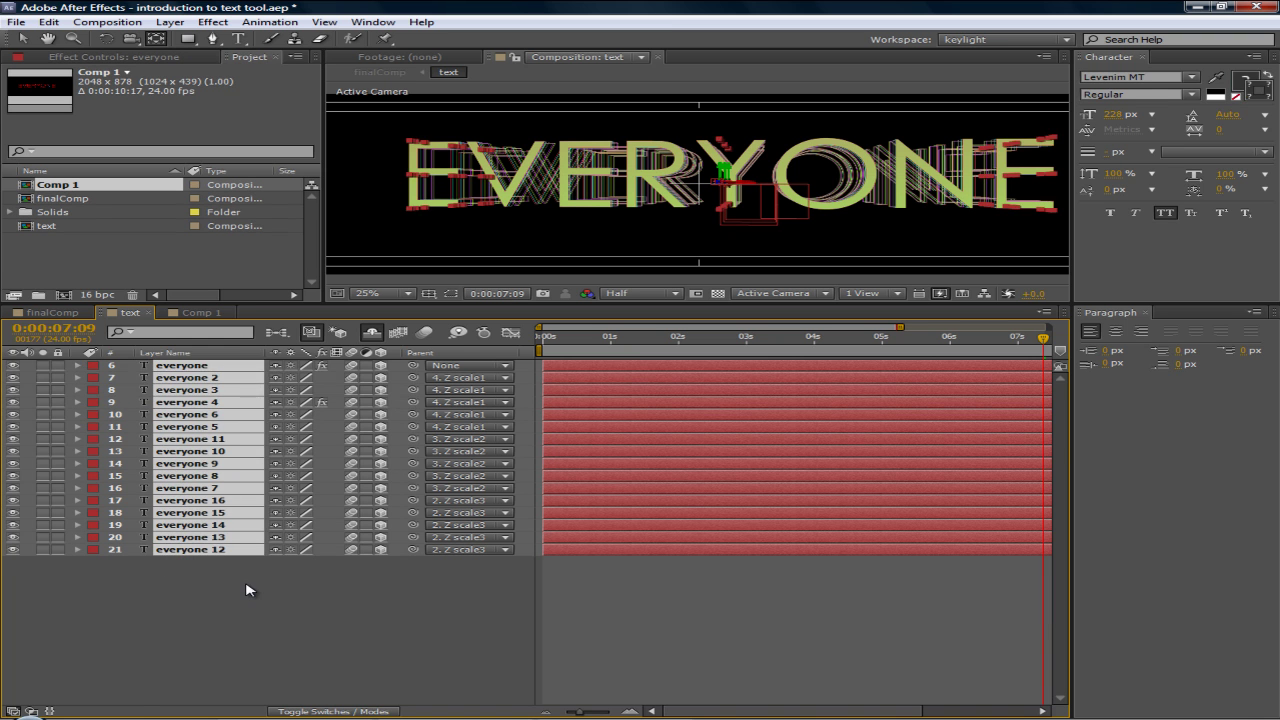
pyautogui.click(249, 590)
pyautogui.moveTo(283, 603); pyautogui.dragTo(158, 366)
pyautogui.click(338, 645)
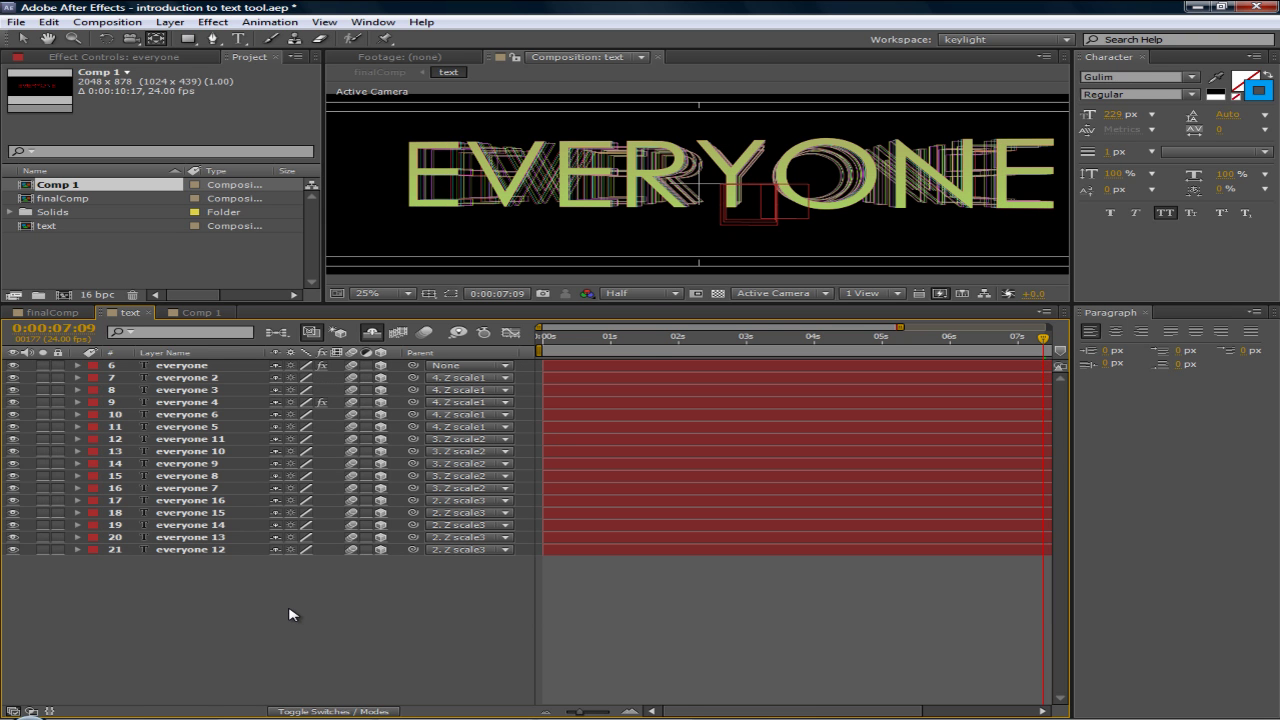
# - Reveal the Position values of all the everyone layers to examine their Z spacing, and collapse them again
pyautogui.moveTo(287, 627); pyautogui.dragTo(172, 366)
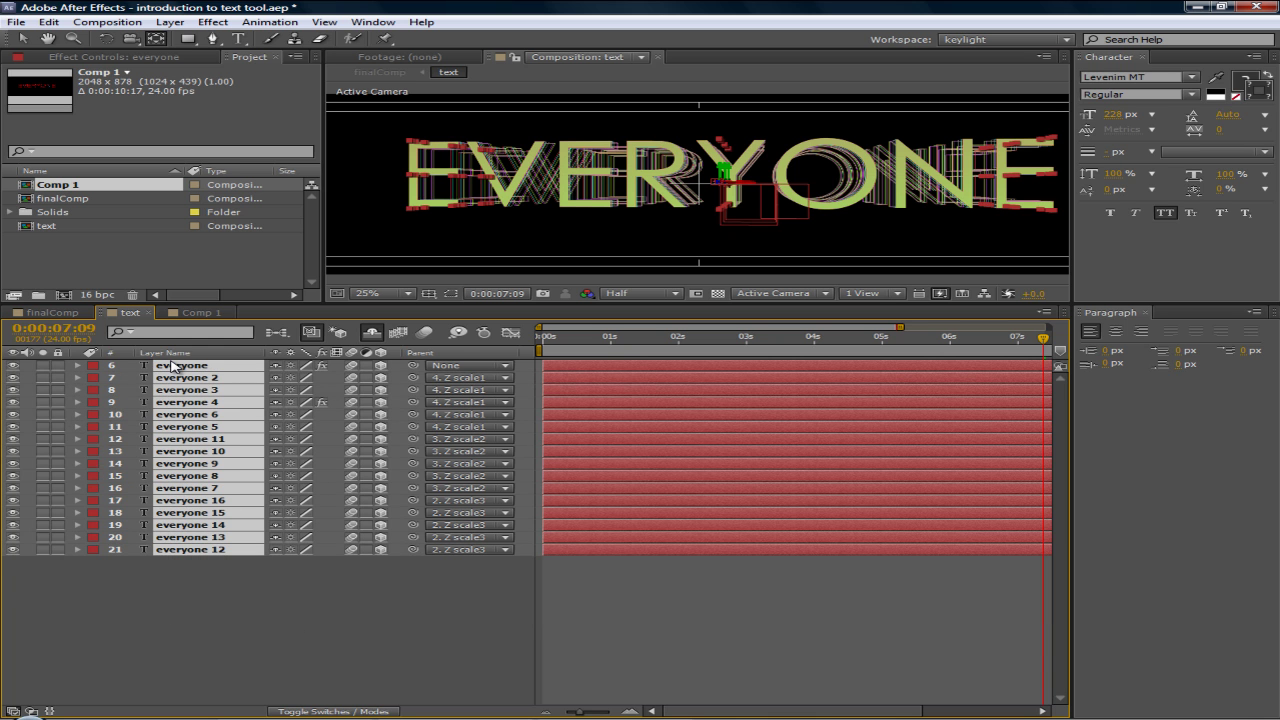
pyautogui.press('p')
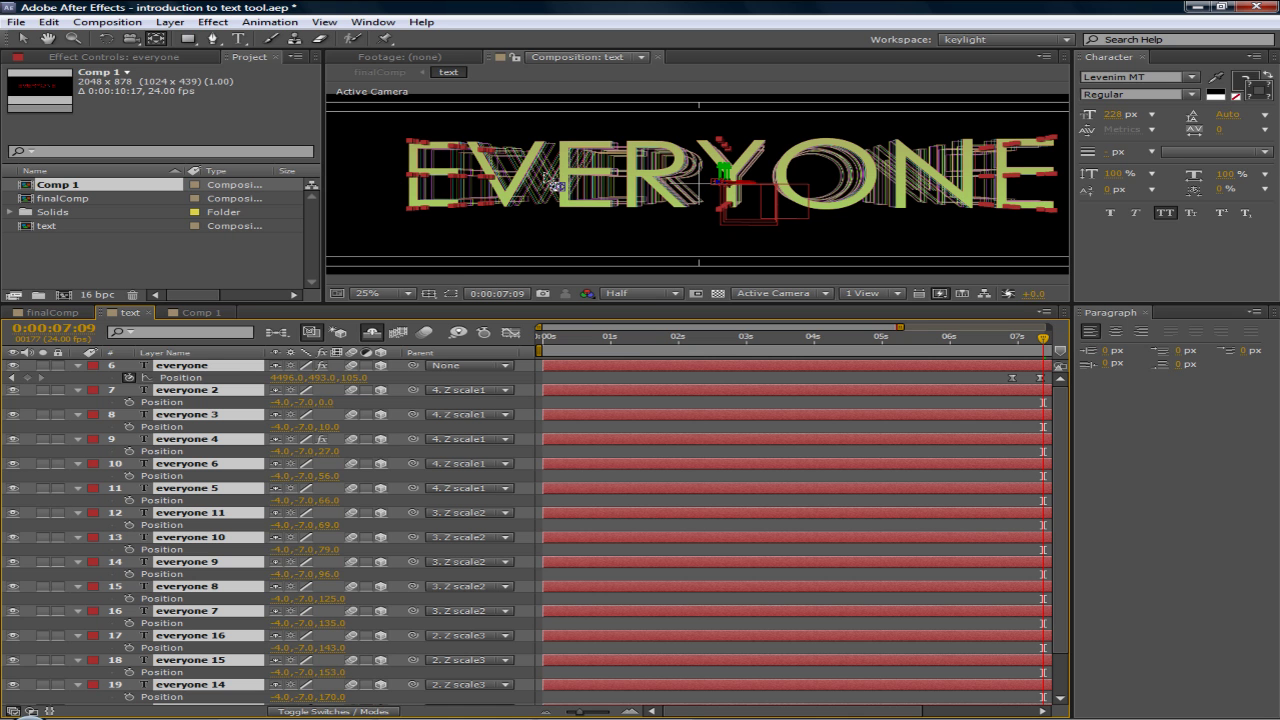
pyautogui.click(78, 366)
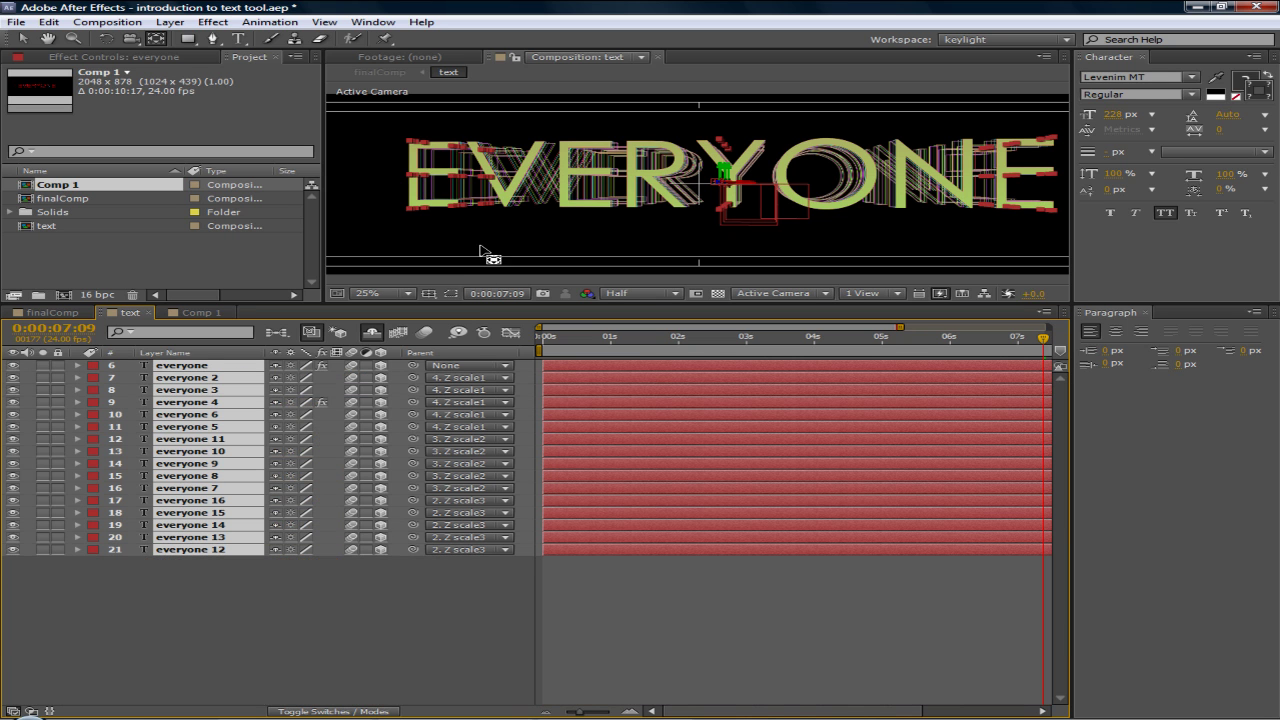
# - Return to Comp 1 and select the everyone text layers stacked below the green,blue adjustment layer, ending on everyone 11
pyautogui.click(200, 313)
pyautogui.moveTo(243, 596); pyautogui.dragTo(172, 503)
pyautogui.click(274, 604)
pyautogui.moveTo(288, 600); pyautogui.dragTo(176, 504)
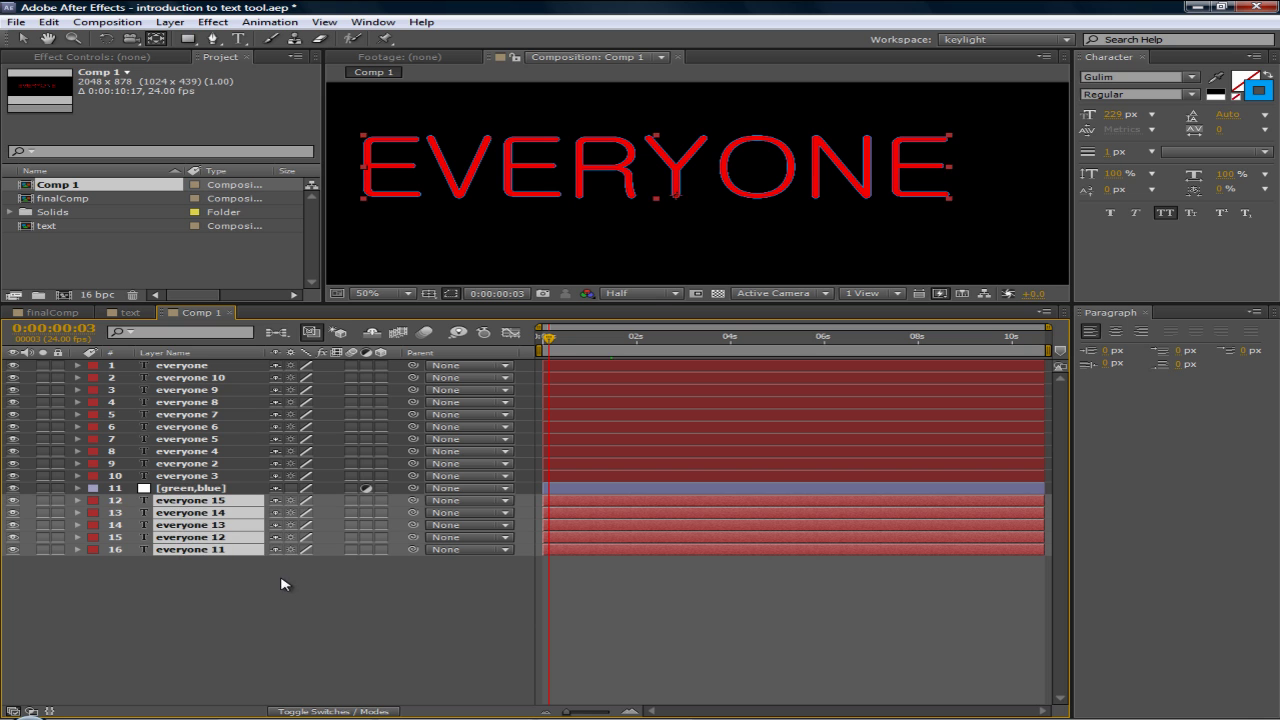
pyautogui.click(326, 619)
pyautogui.click(216, 551)
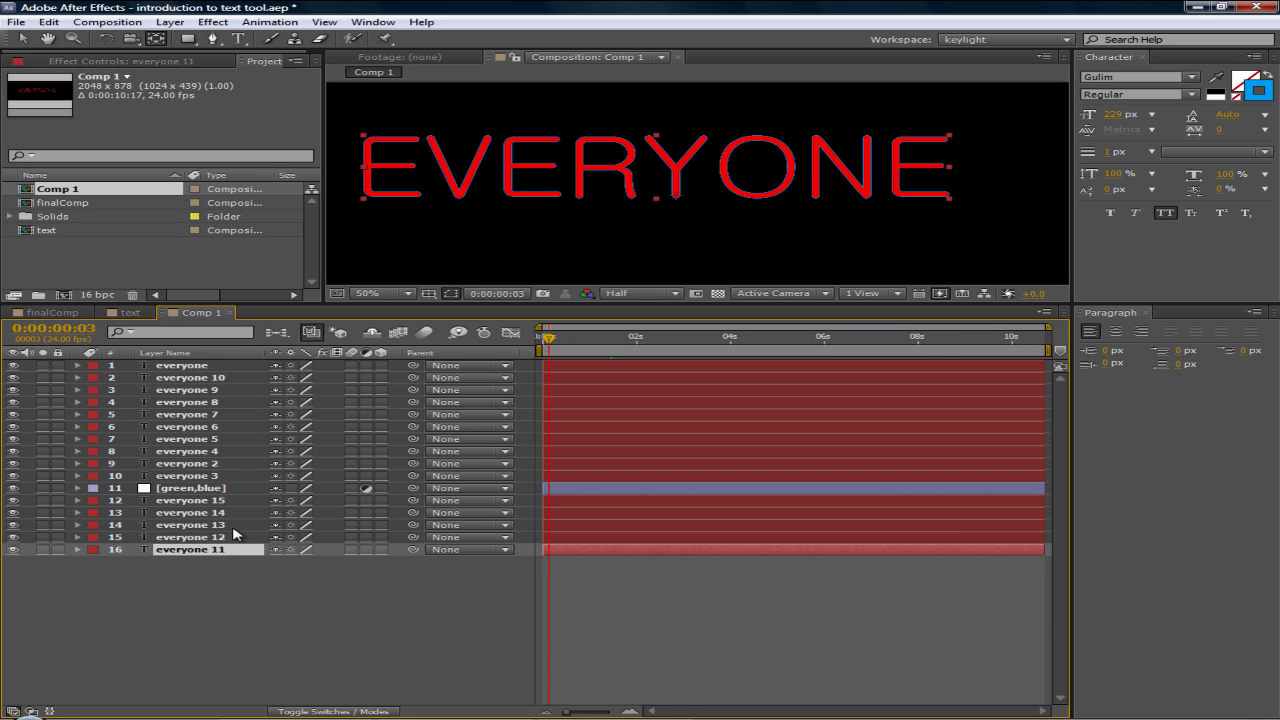
# - Change the stroke color of the everyone 13 text layer to yellow (FFE400)
pyautogui.click(233, 526)
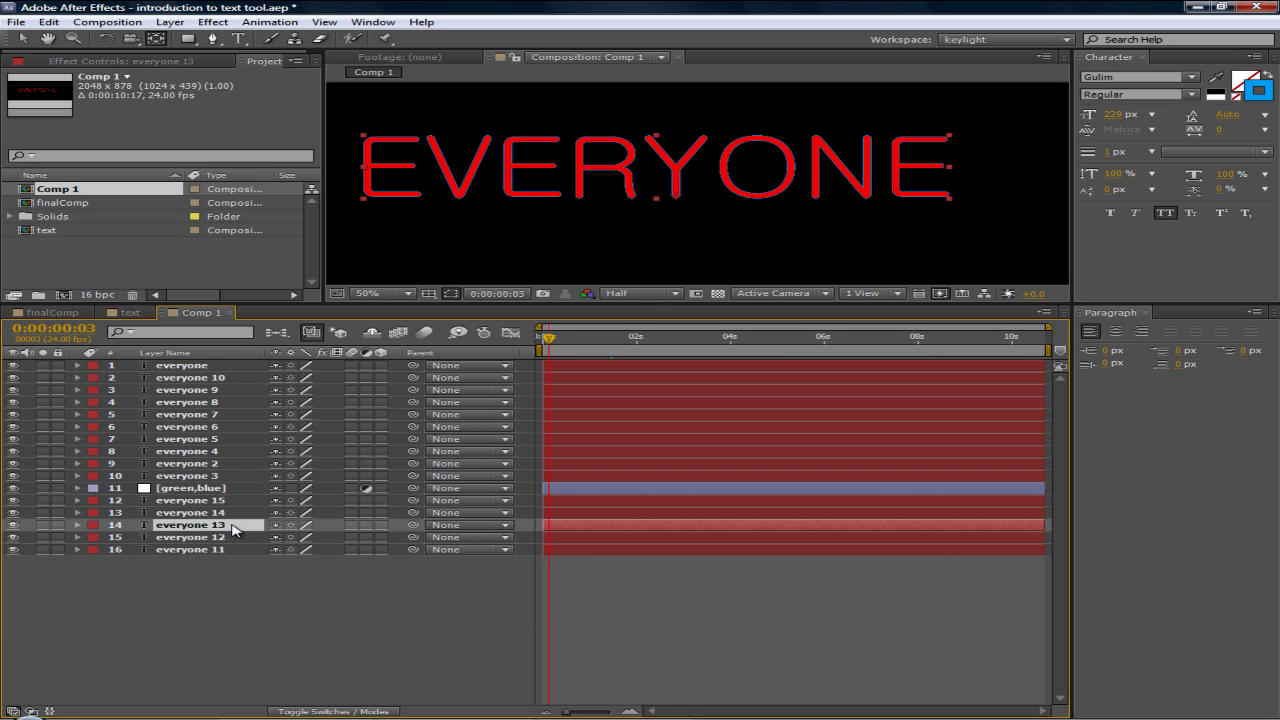
pyautogui.click(1262, 93)
pyautogui.moveTo(473, 520); pyautogui.dragTo(488, 522)
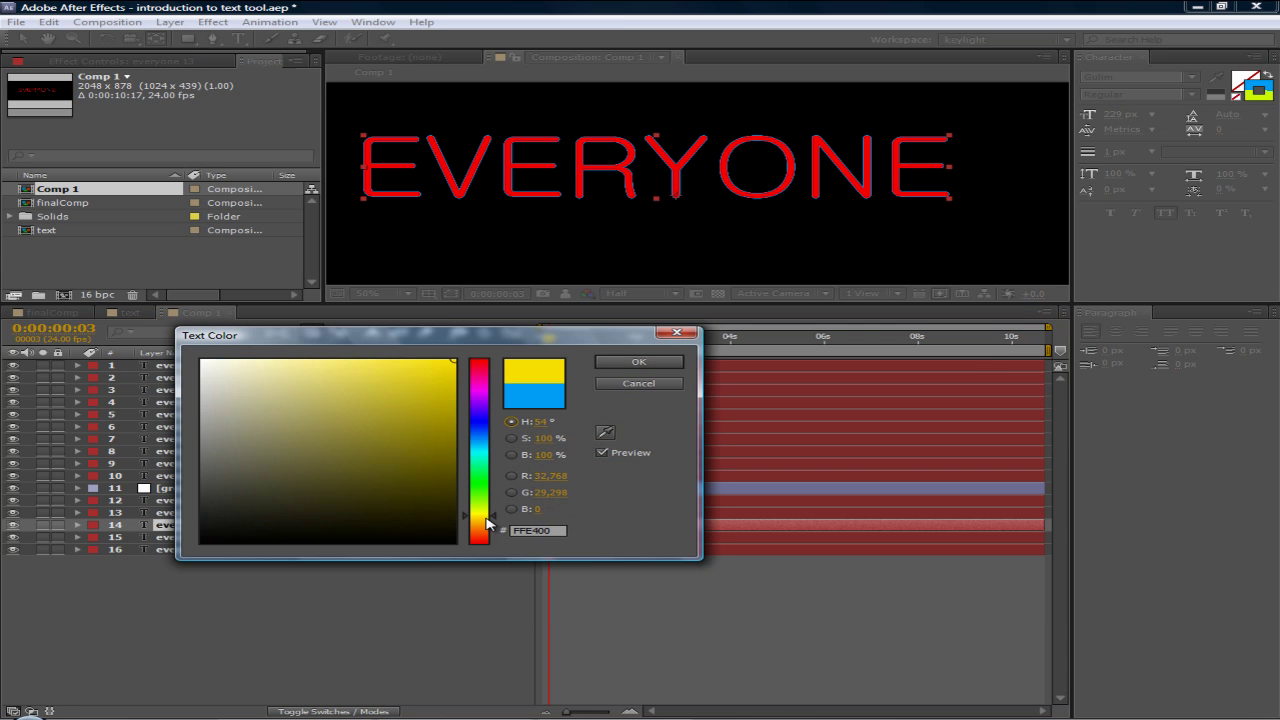
pyautogui.click(620, 362)
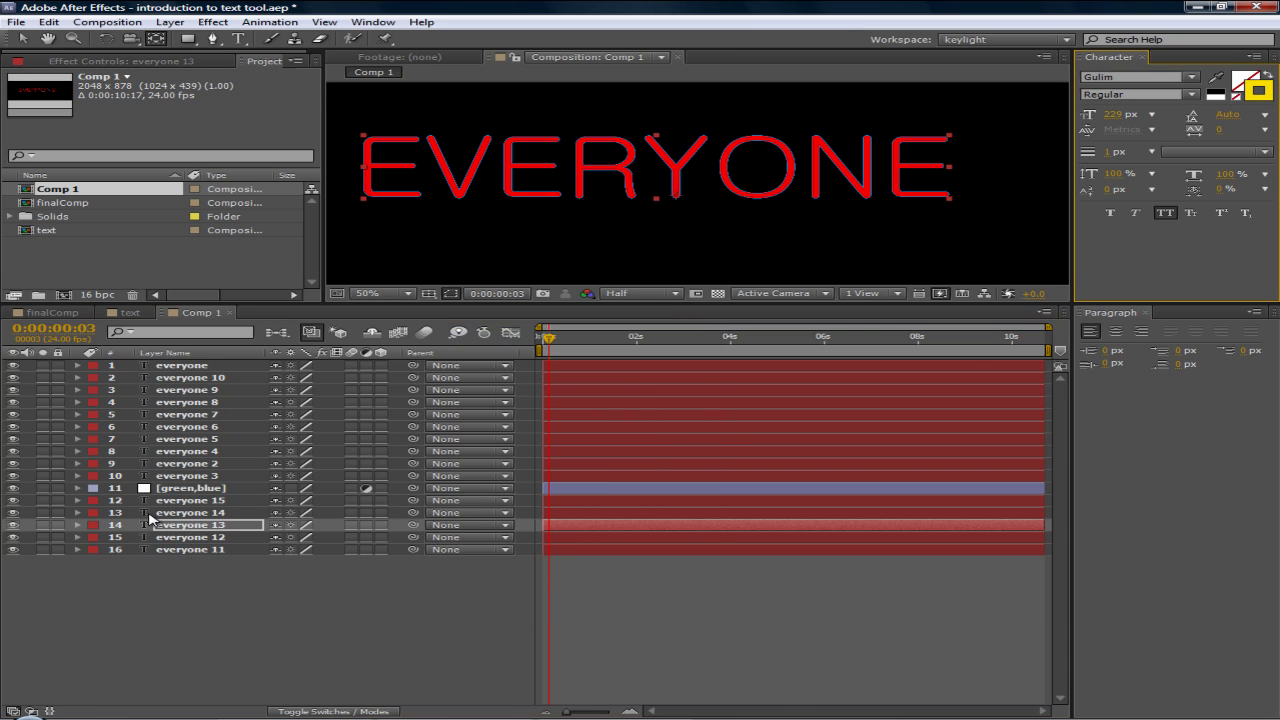
# - Change the stroke color of the everyone 14 text layer to green (1EFF00)
pyautogui.click(200, 512)
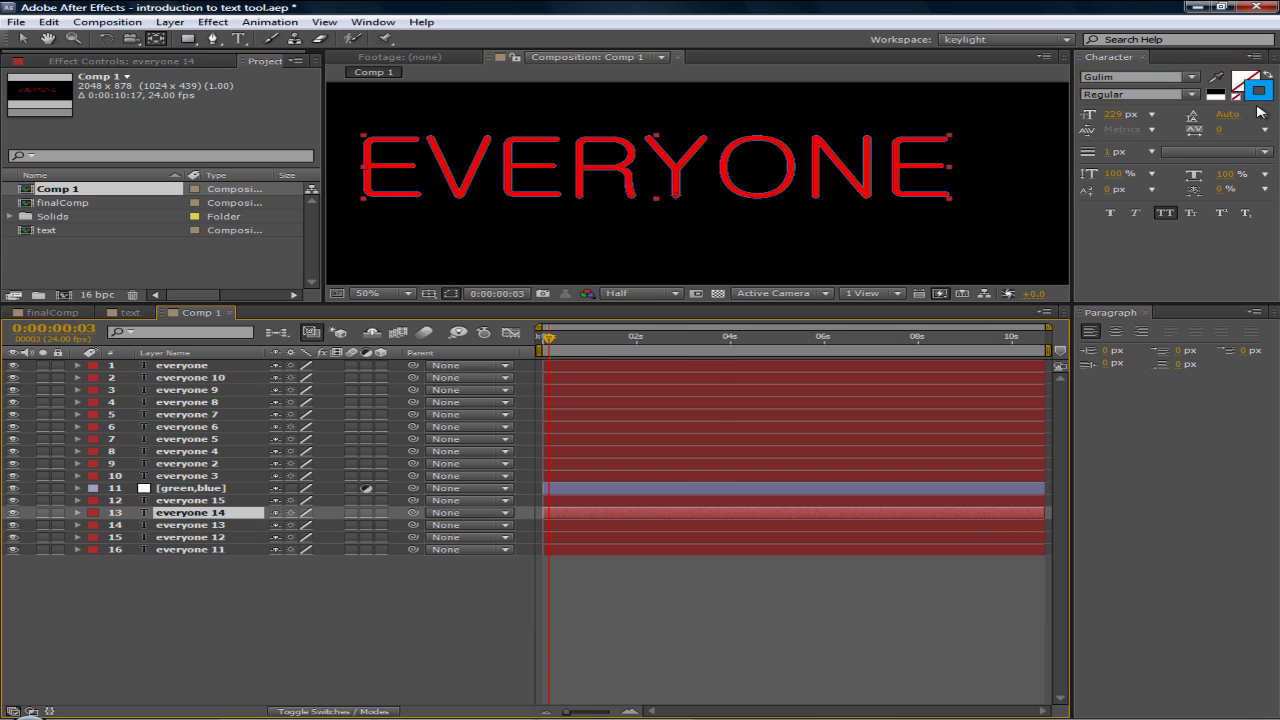
pyautogui.click(1264, 96)
pyautogui.click(479, 478)
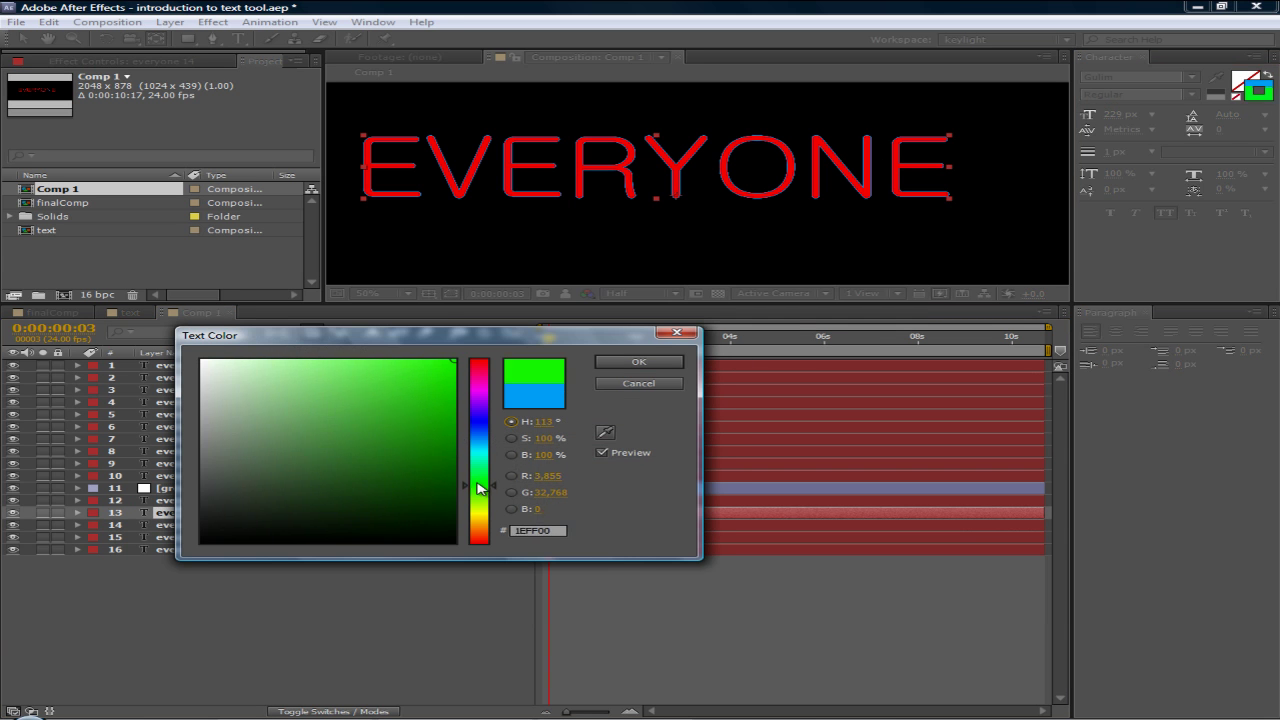
pyautogui.click(634, 369)
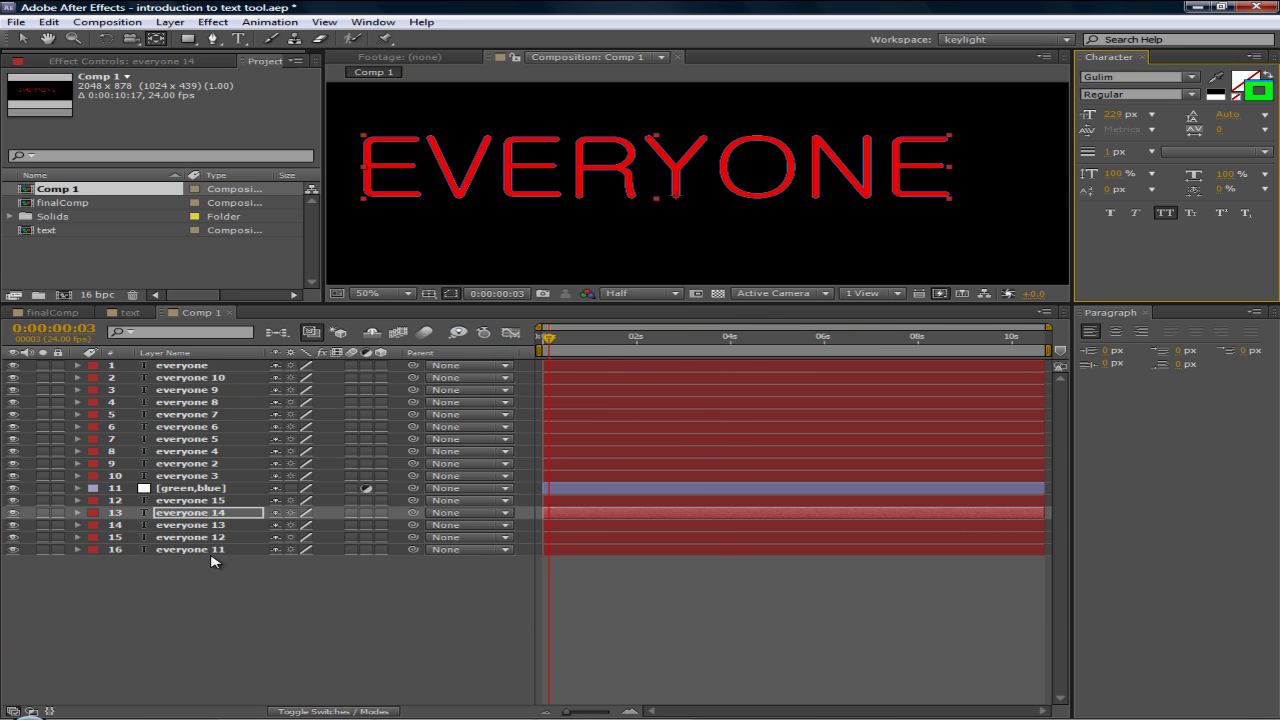
# - Reveal the Position of the everyone 11 to everyone 15 layers and turn all five into 3D layers
pyautogui.click(256, 591)
pyautogui.moveTo(242, 566); pyautogui.dragTo(210, 505)
pyautogui.click(256, 591)
pyautogui.moveTo(271, 597); pyautogui.dragTo(168, 503)
pyautogui.moveTo(297, 622); pyautogui.dragTo(156, 507)
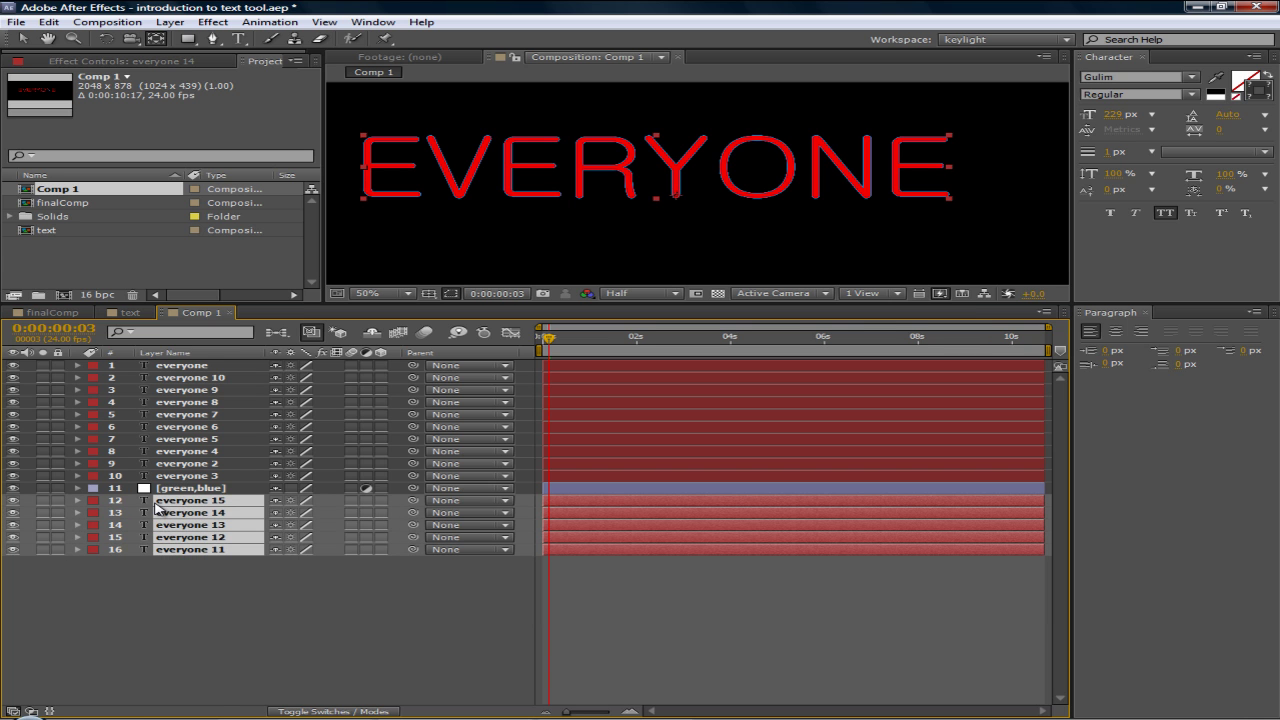
pyautogui.press('p')
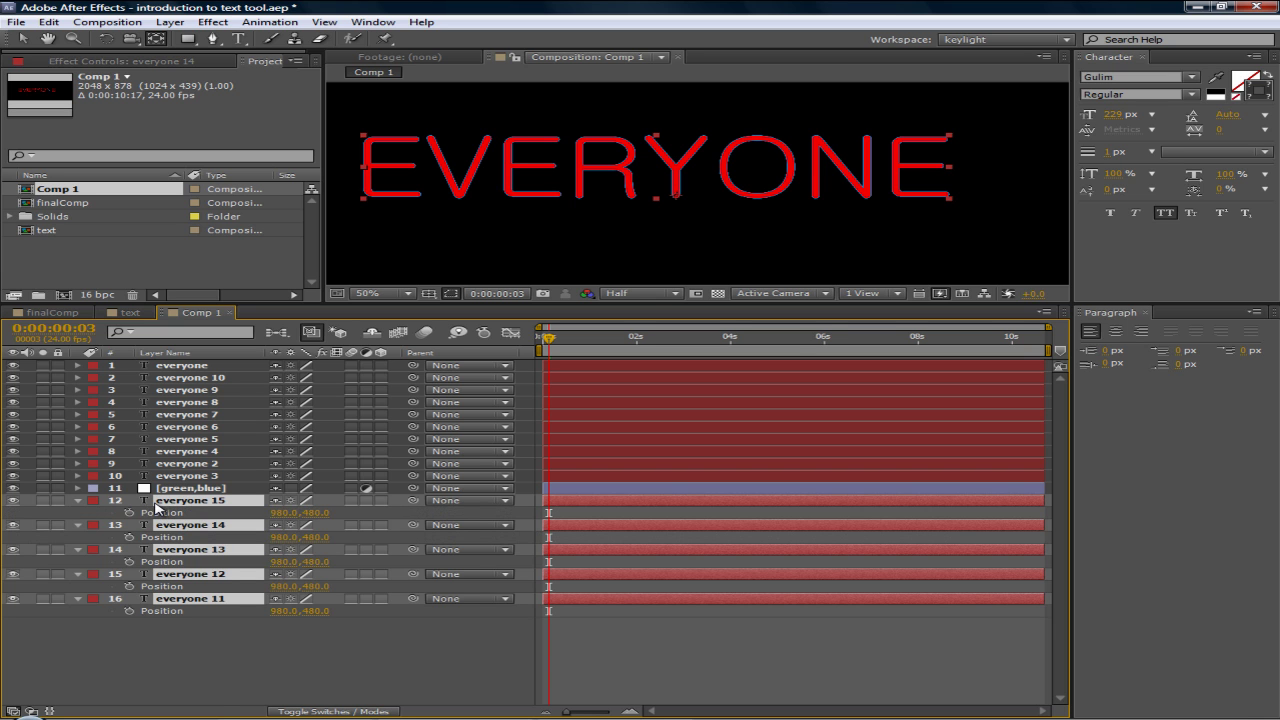
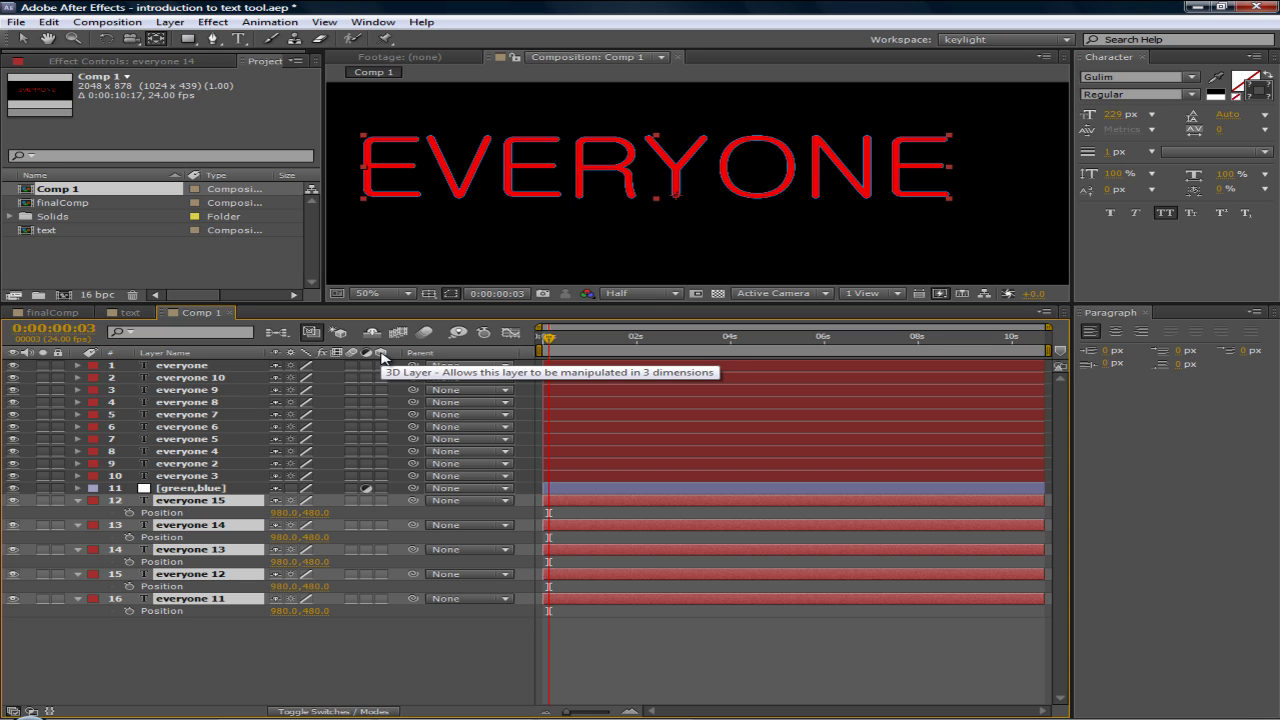
pyautogui.click(380, 500)
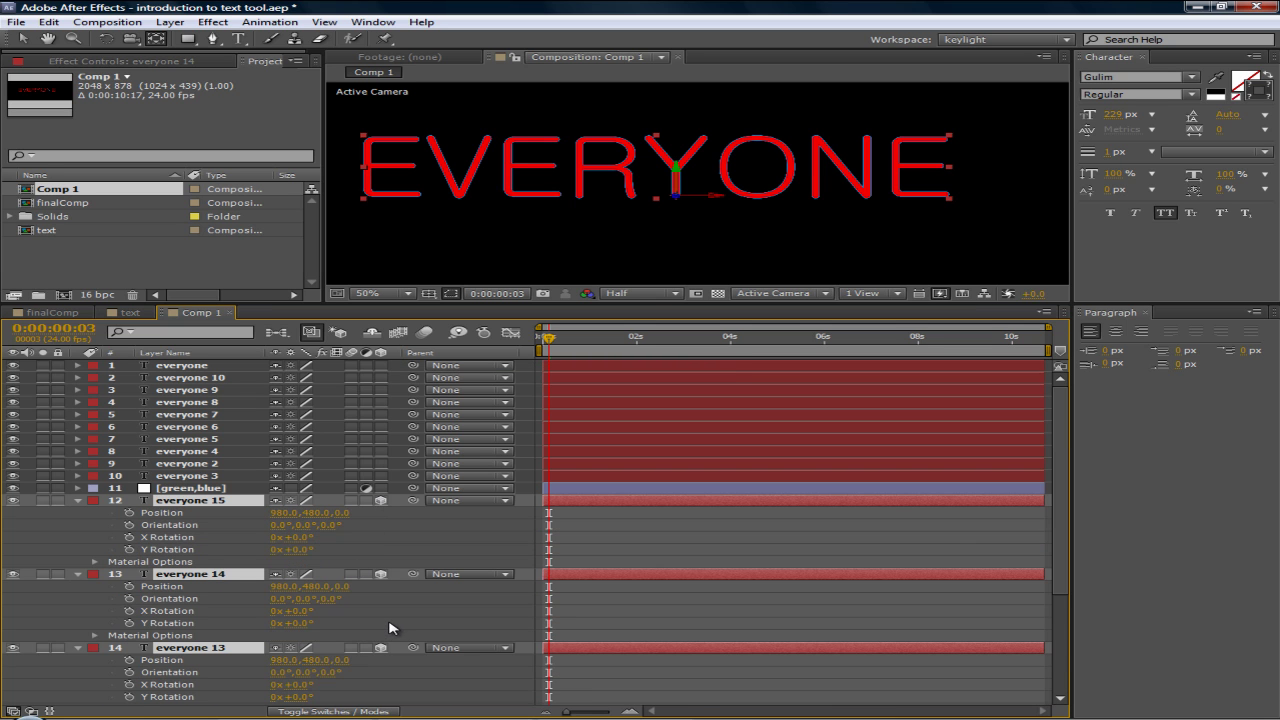
# - Push the five selected 3D text layers back together to a Z position of 136
pyautogui.scroll(-5, 183, 535)
pyautogui.scroll(5, 183, 535)
pyautogui.scroll(-5, 400, 684)
pyautogui.scroll(5, 400, 684)
pyautogui.moveTo(344, 514); pyautogui.dragTo(457, 502)
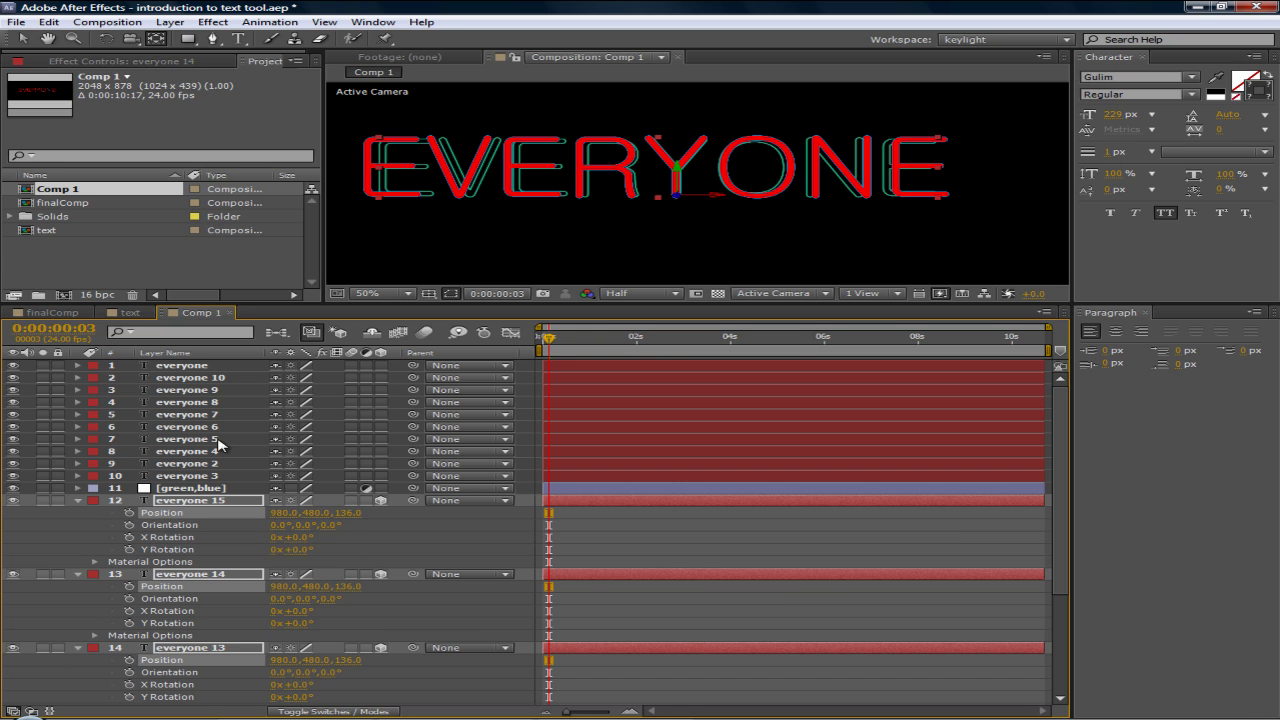
# - Adjust the Z position of the everyone 14 layer on its own until it is 24
pyautogui.click(185, 415)
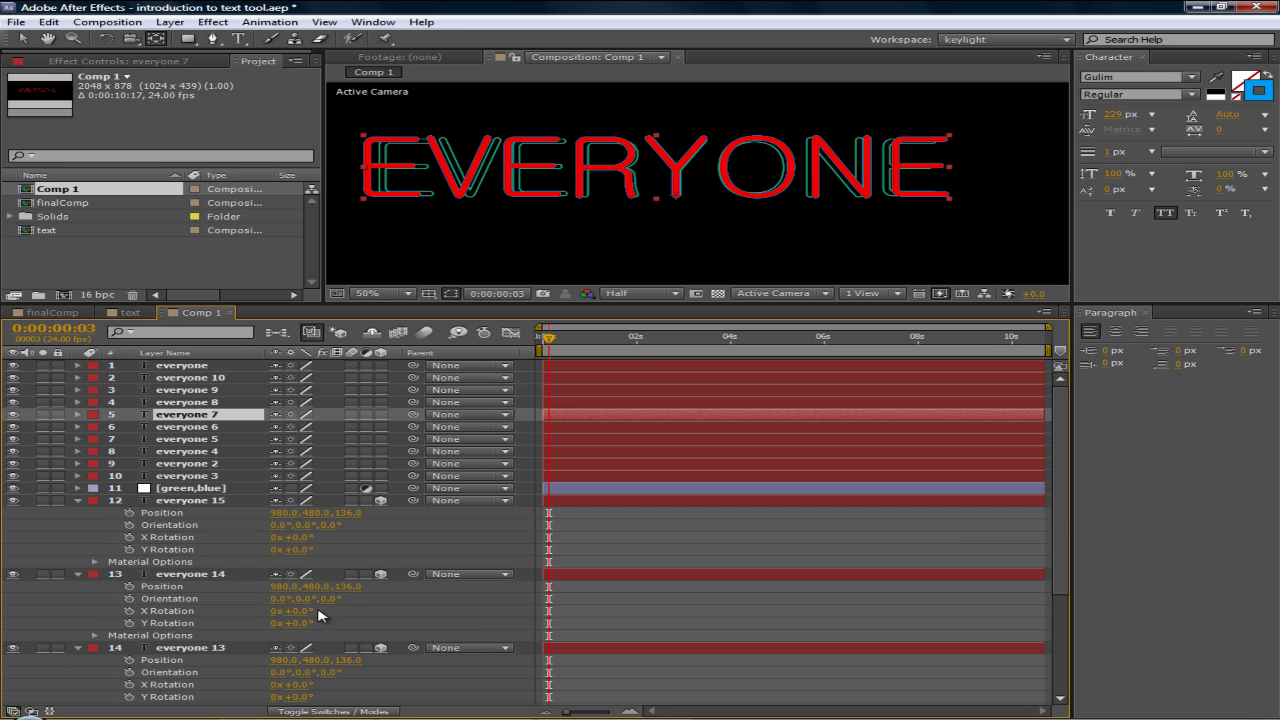
pyautogui.click(222, 505)
pyautogui.click(202, 573)
pyautogui.moveTo(342, 586); pyautogui.dragTo(352, 586)
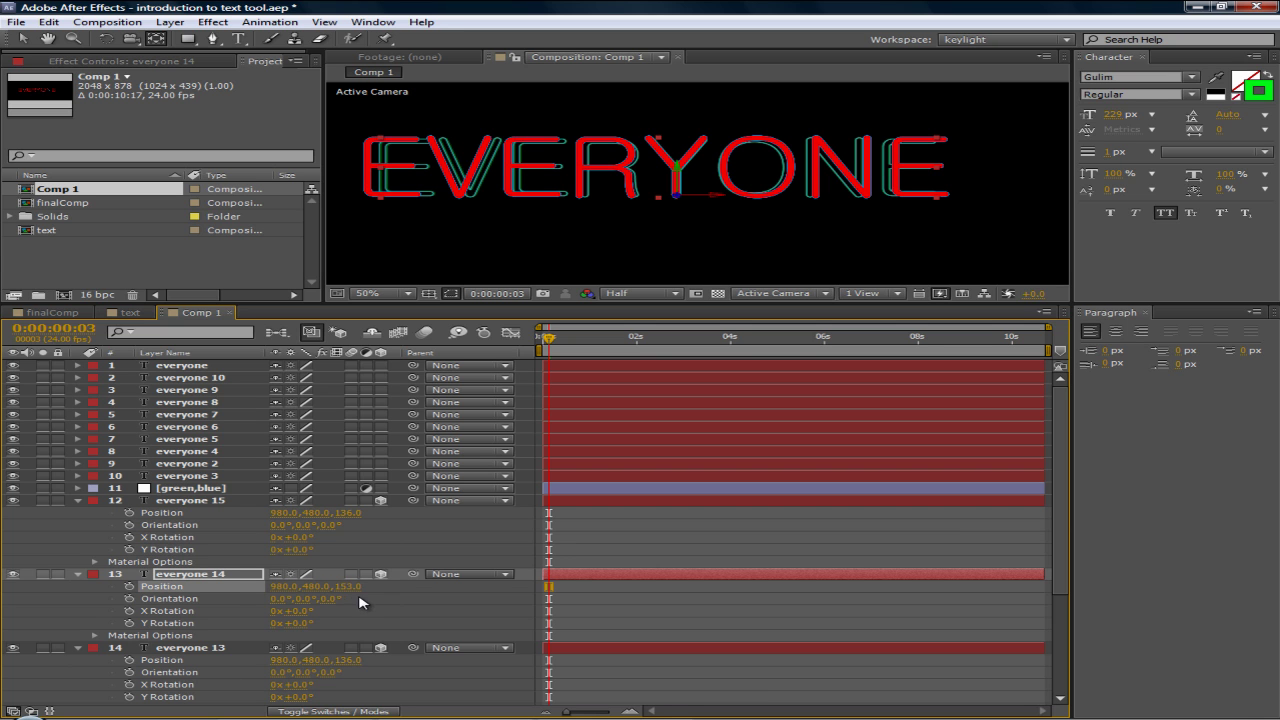
pyautogui.moveTo(362, 586); pyautogui.dragTo(276, 574)
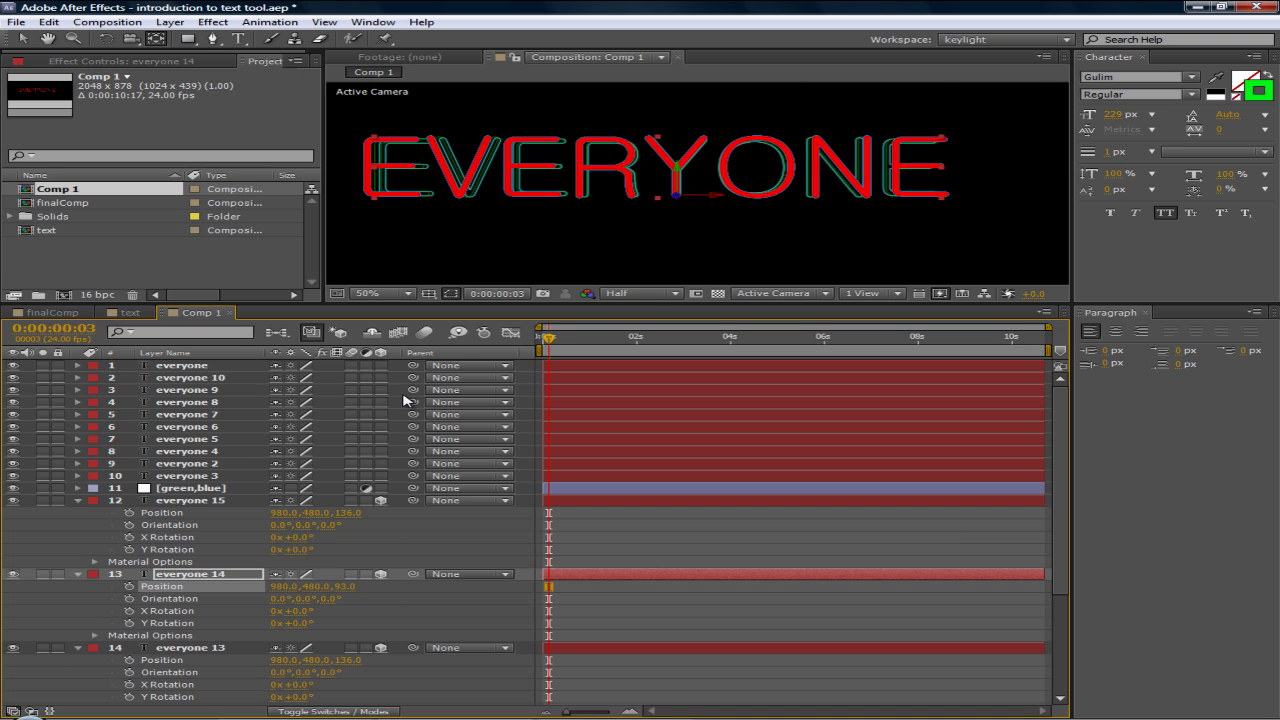
pyautogui.scroll(1, 430, 186)
pyautogui.scroll(-1, 490, 188)
pyautogui.moveTo(343, 586); pyautogui.dragTo(305, 586)
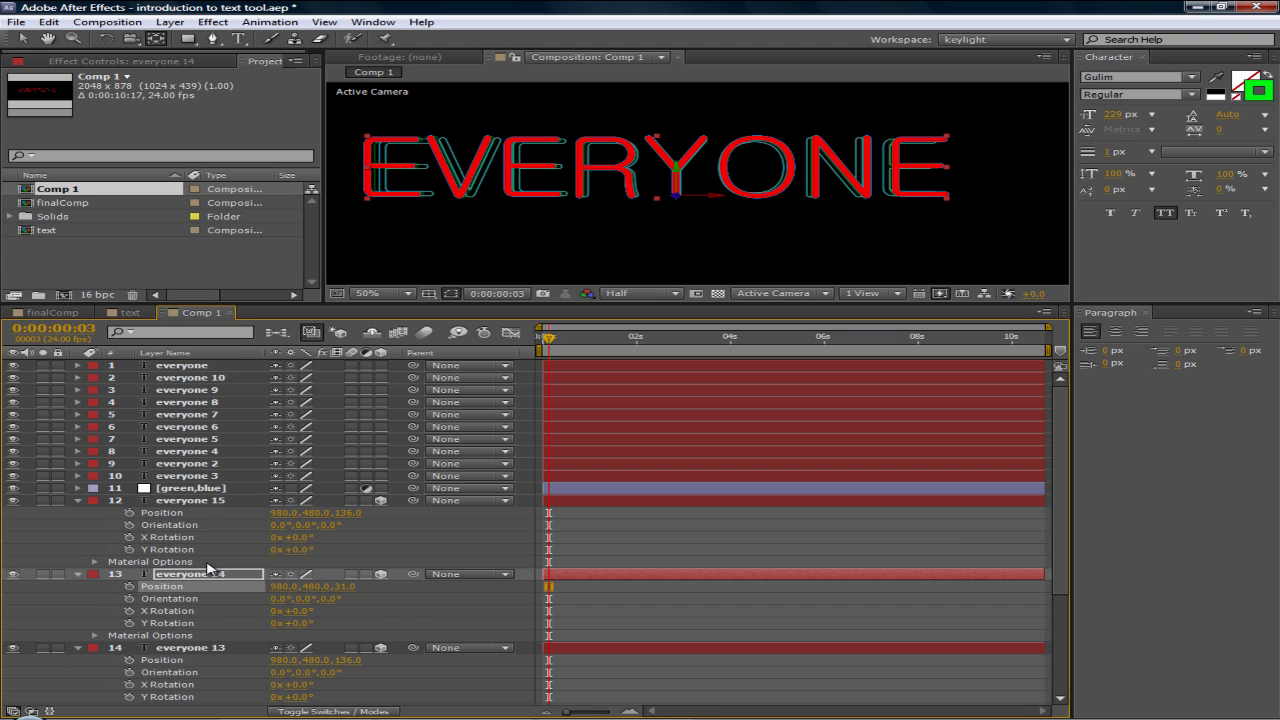
pyautogui.scroll(-2, 292, 600)
pyautogui.click(240, 576)
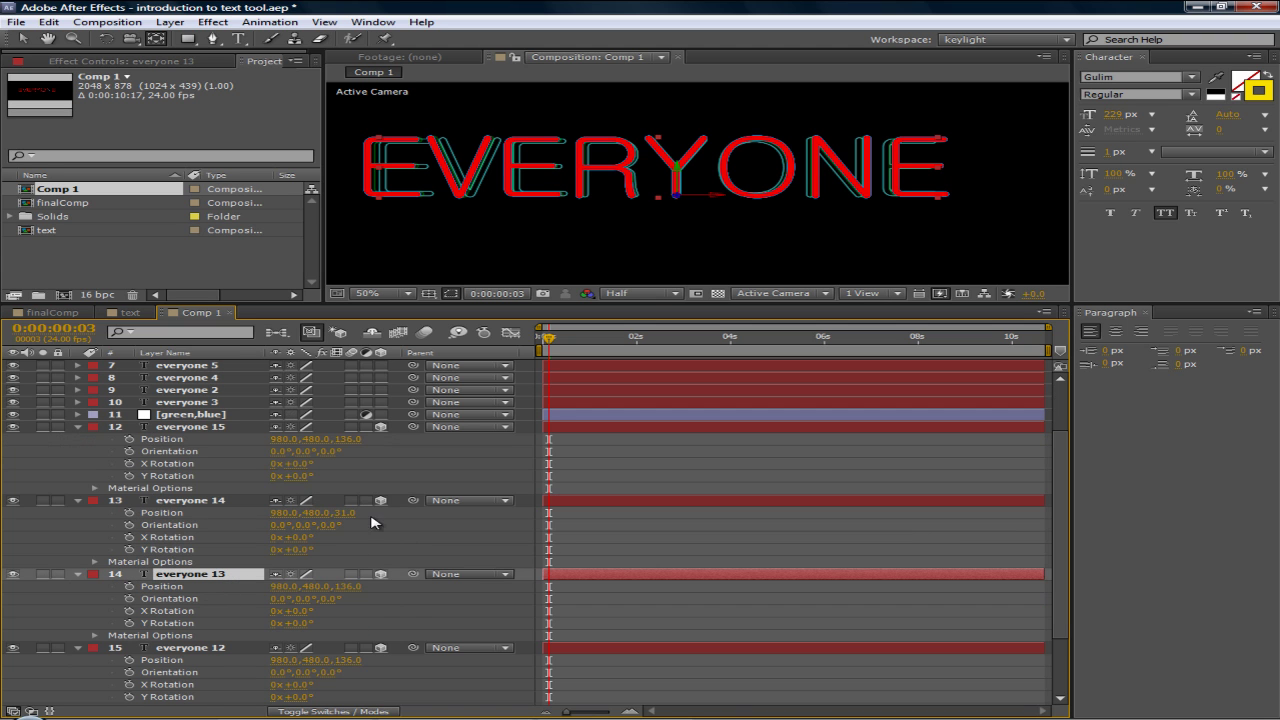
pyautogui.moveTo(345, 513); pyautogui.dragTo(318, 514)
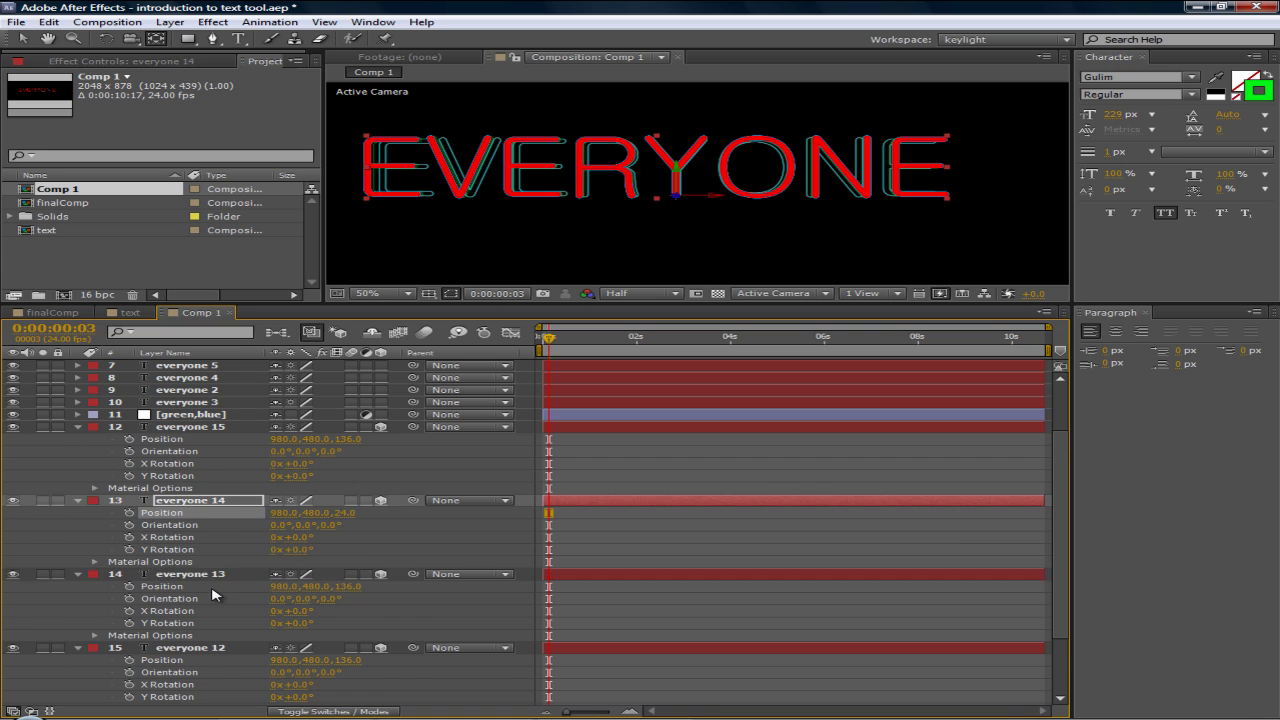
# - Set the Z position of the everyone 12 layer to 93
pyautogui.scroll(-1, 218, 598)
pyautogui.click(218, 611)
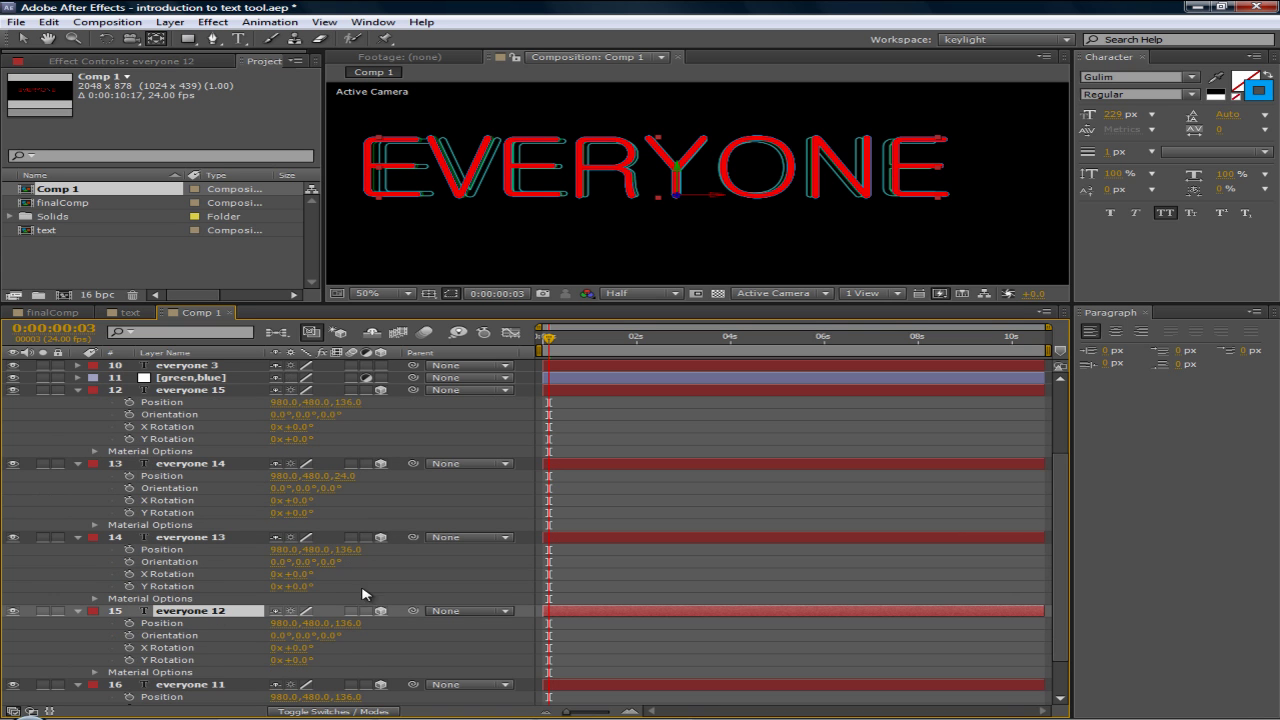
pyautogui.scroll(-1, 300, 580)
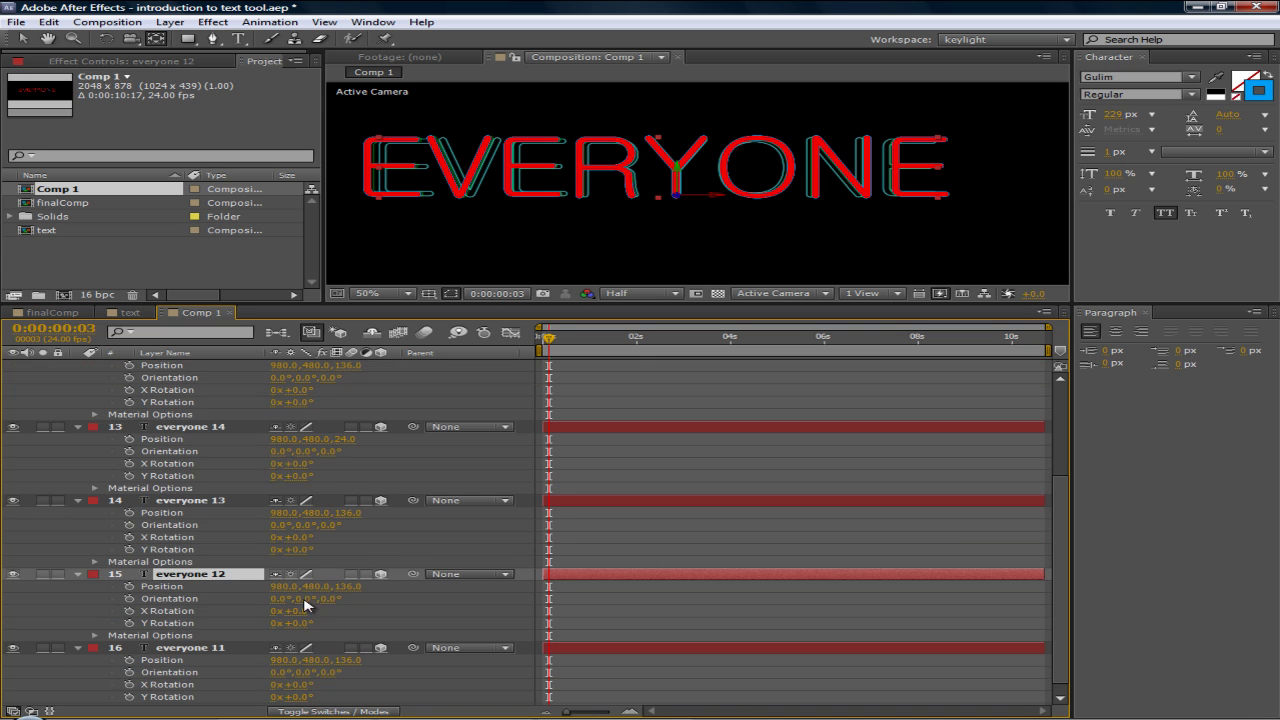
pyautogui.moveTo(345, 585); pyautogui.dragTo(309, 585)
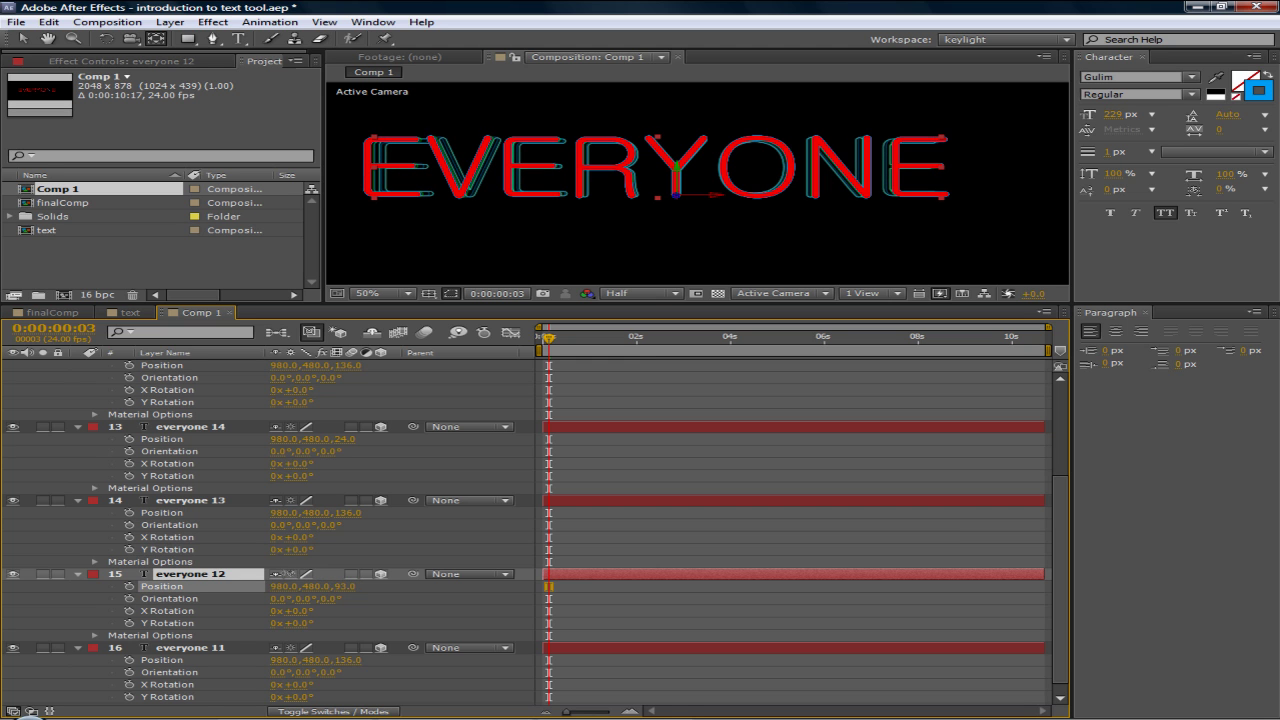
# - Set the Z position of the everyone 11 layer to 189 and deselect it
pyautogui.click(205, 650)
pyautogui.scroll(-1, 266, 630)
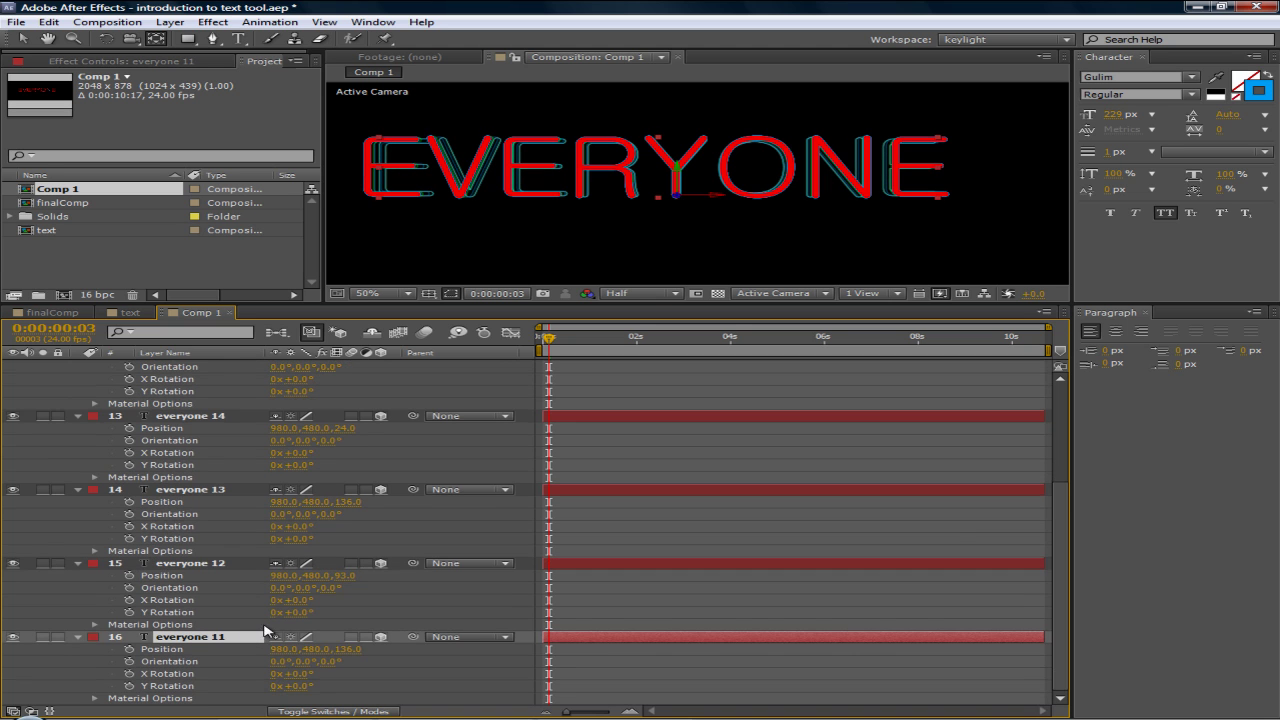
pyautogui.moveTo(350, 649); pyautogui.dragTo(400, 641)
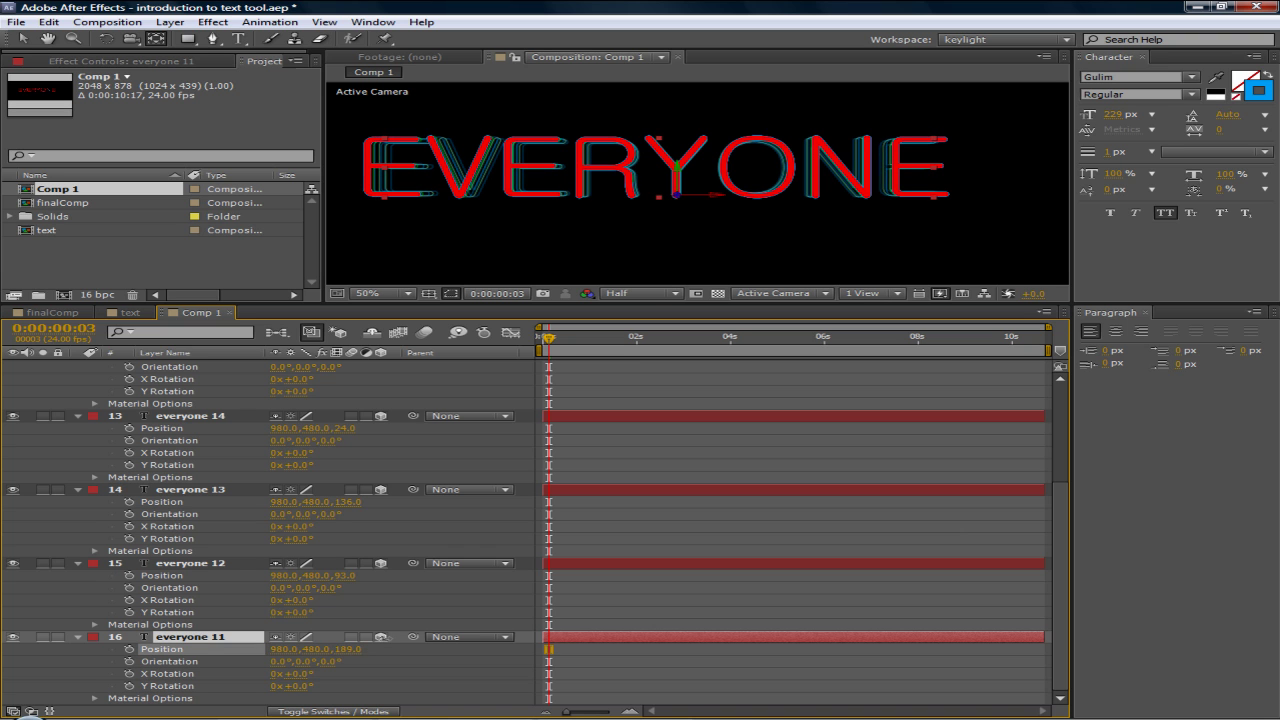
pyautogui.click(660, 248)
pyautogui.scroll(-1, 651, 200)
pyautogui.scroll(2, 651, 194)
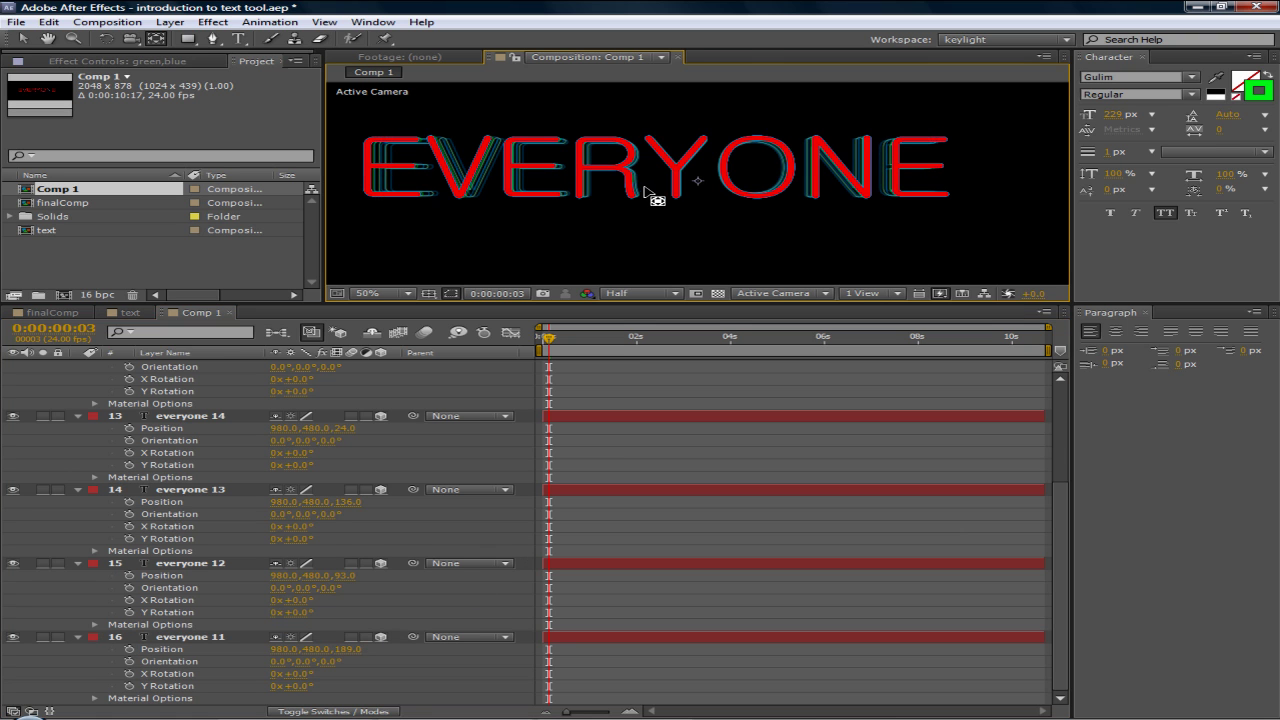
# - Collapse the transform properties of the everyone 14, 13, 12 and 11 layers and clear the selection
pyautogui.scroll(-1, 654, 177)
pyautogui.click(172, 418)
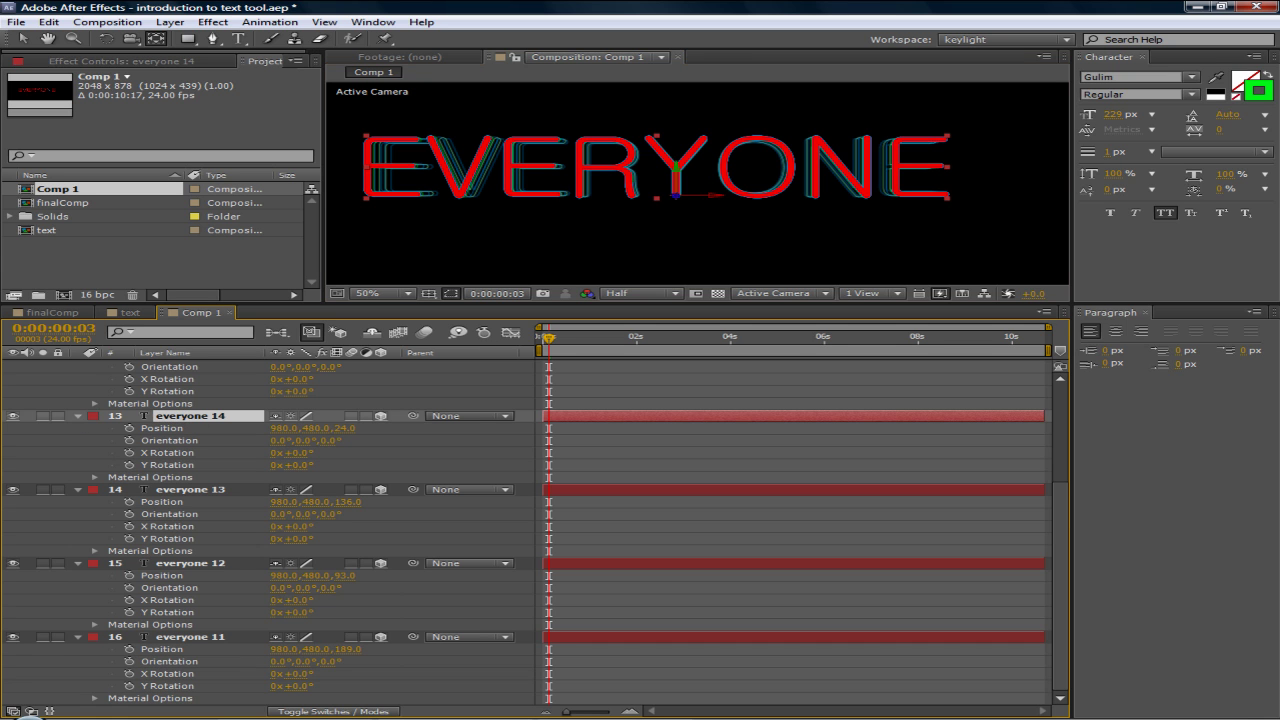
pyautogui.keyDown('shift'); pyautogui.click(204, 638); pyautogui.keyUp('shift')
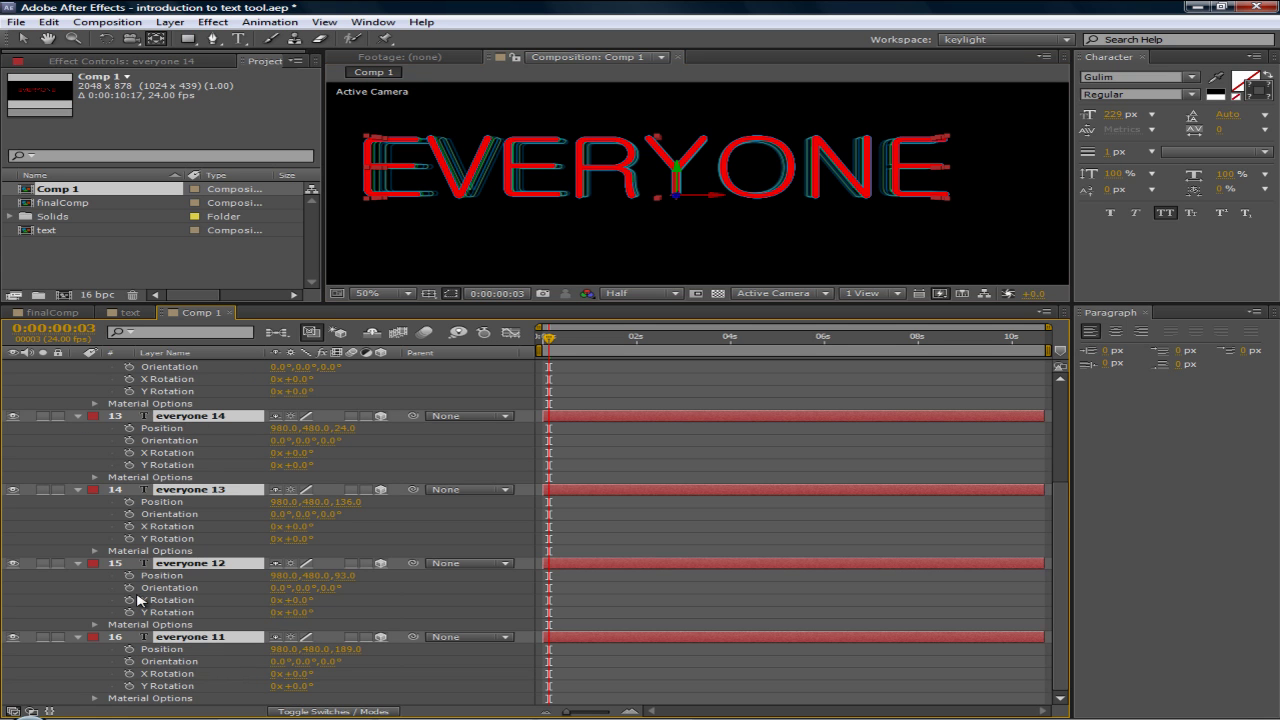
pyautogui.click(79, 491)
pyautogui.click(216, 650)
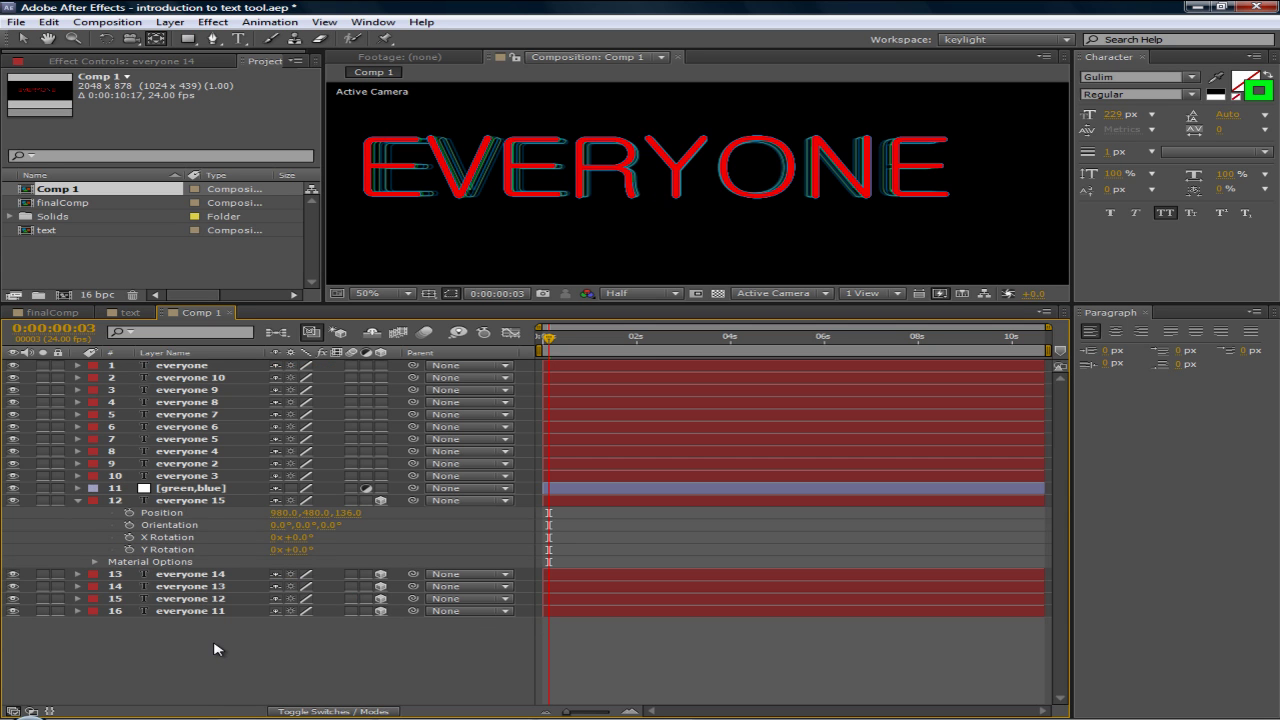
pyautogui.click(219, 477)
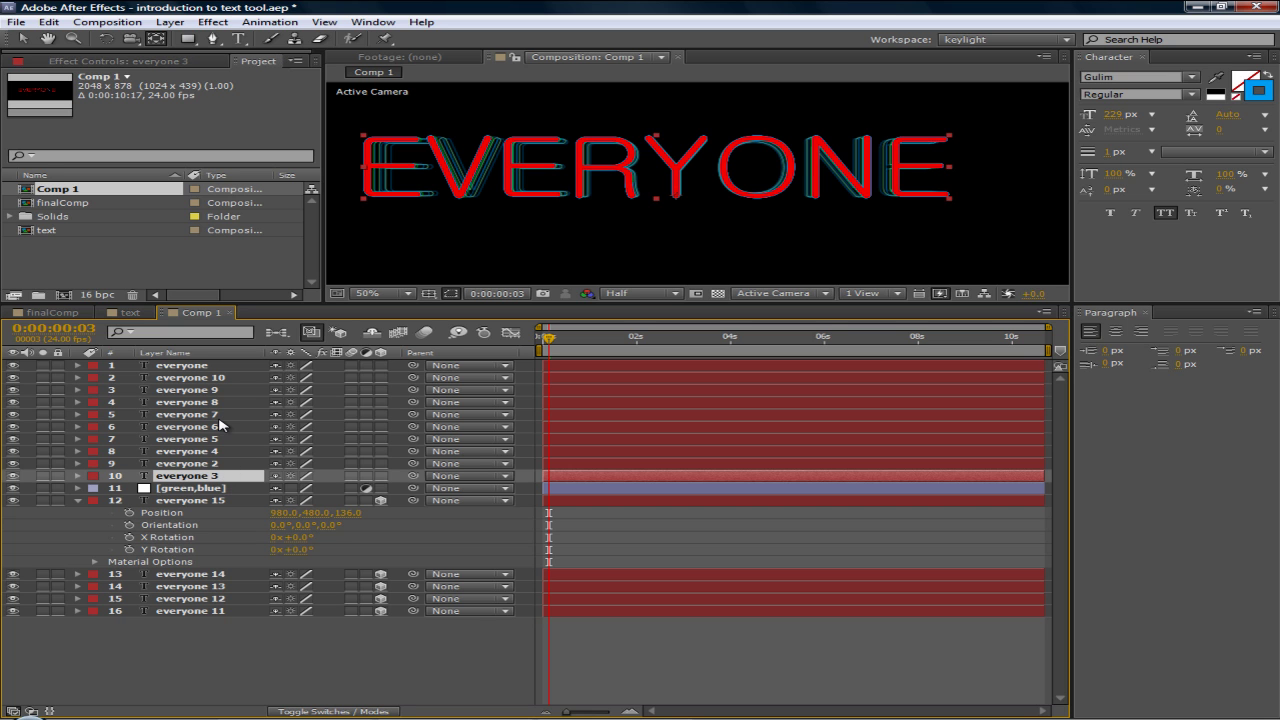
pyautogui.keyDown('shift'); pyautogui.click(221, 418); pyautogui.keyUp('shift')
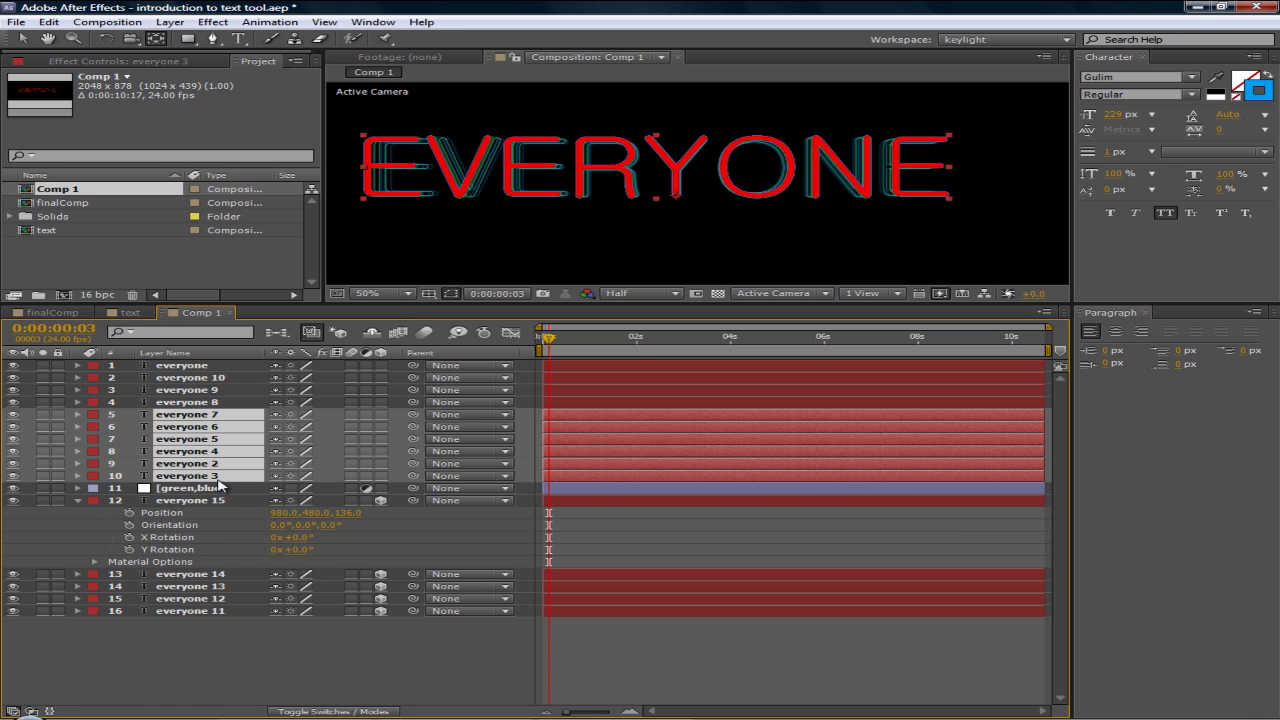
pyautogui.keyDown('ctrl'); pyautogui.click(229, 427); pyautogui.keyUp('ctrl')
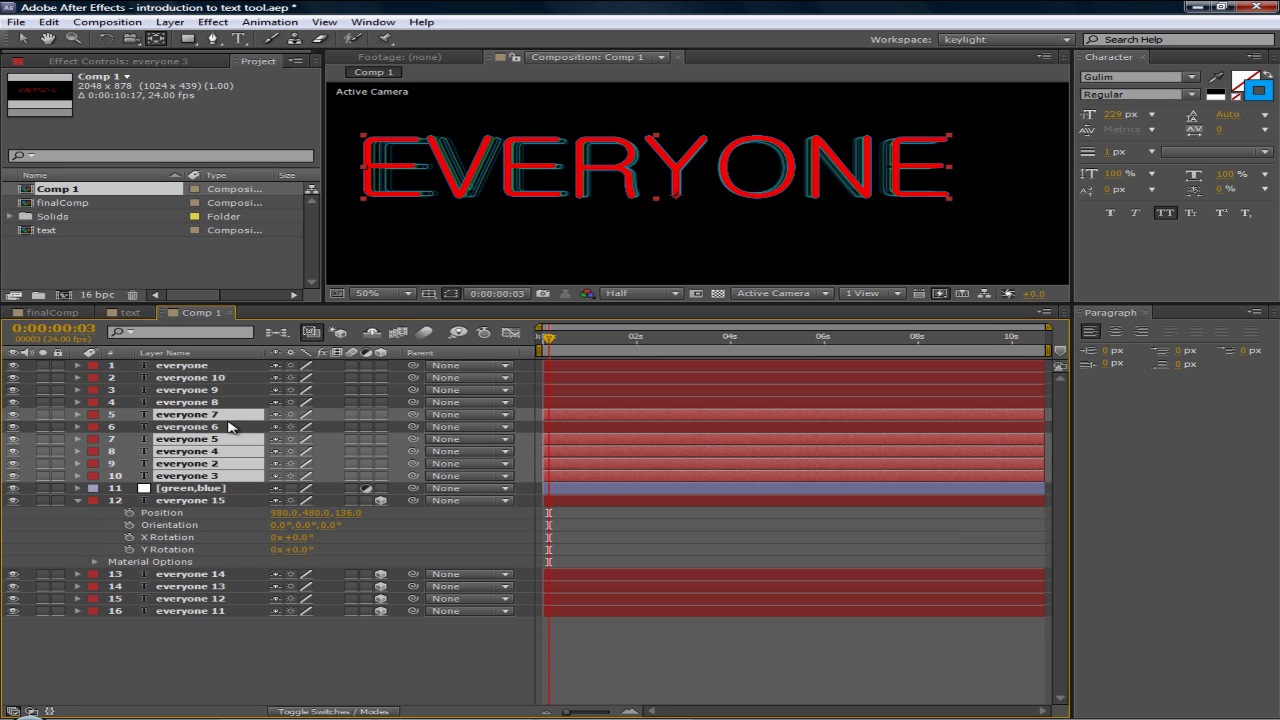
pyautogui.keyDown('ctrl'); pyautogui.click(227, 415); pyautogui.keyUp('ctrl')
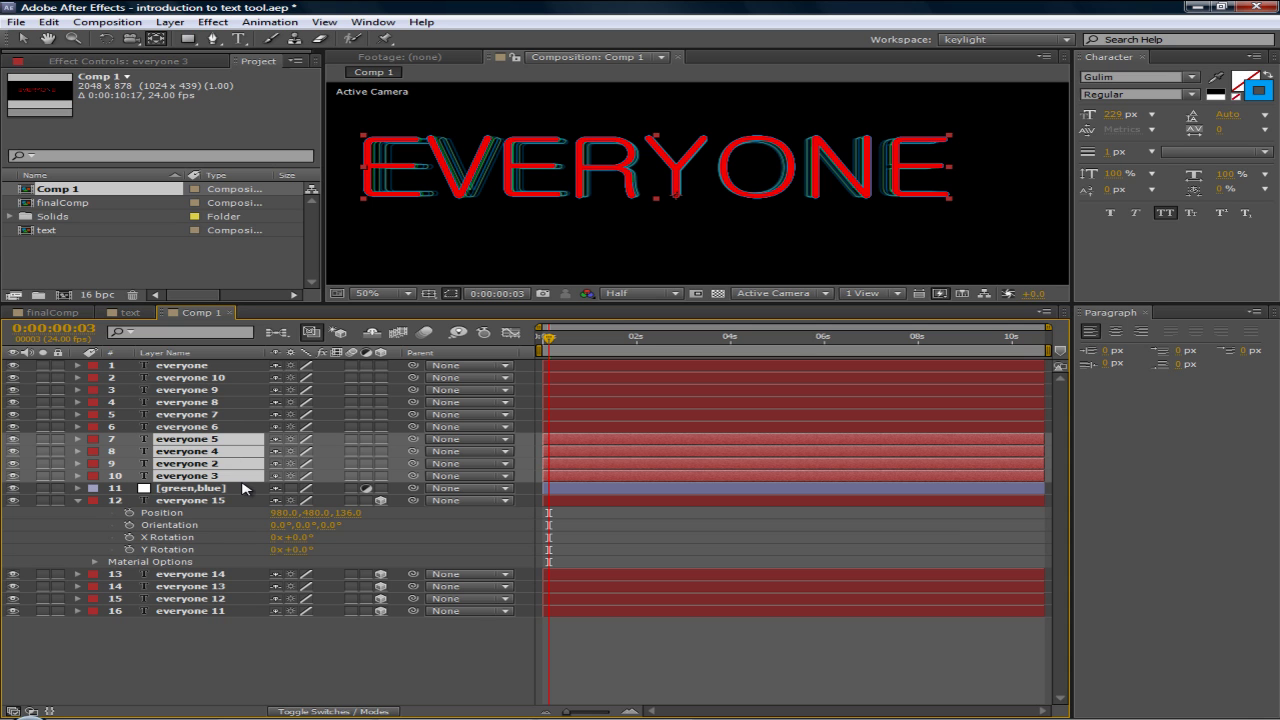
pyautogui.click(229, 391)
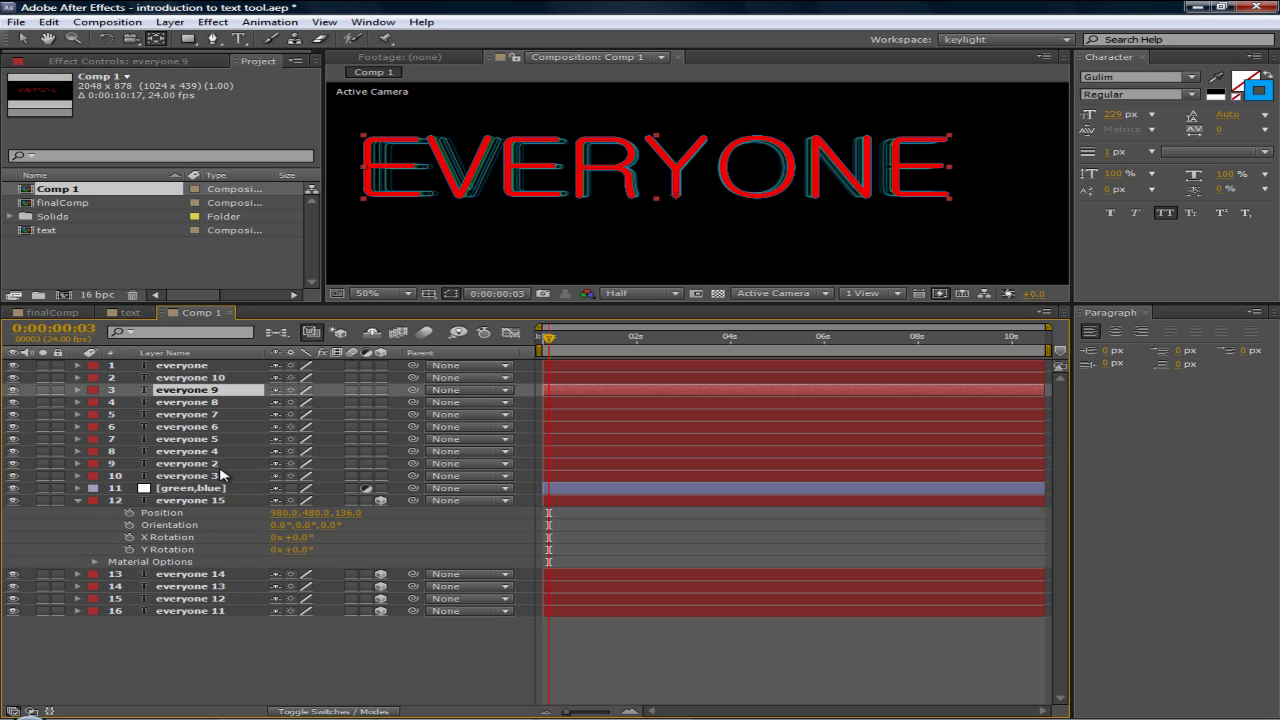
# - Make the everyone 6, 5, 4, 2 and 3 layers 3D and set their Z position to 300 together
pyautogui.click(228, 477)
pyautogui.keyDown('shift'); pyautogui.click(224, 416); pyautogui.keyUp('shift')
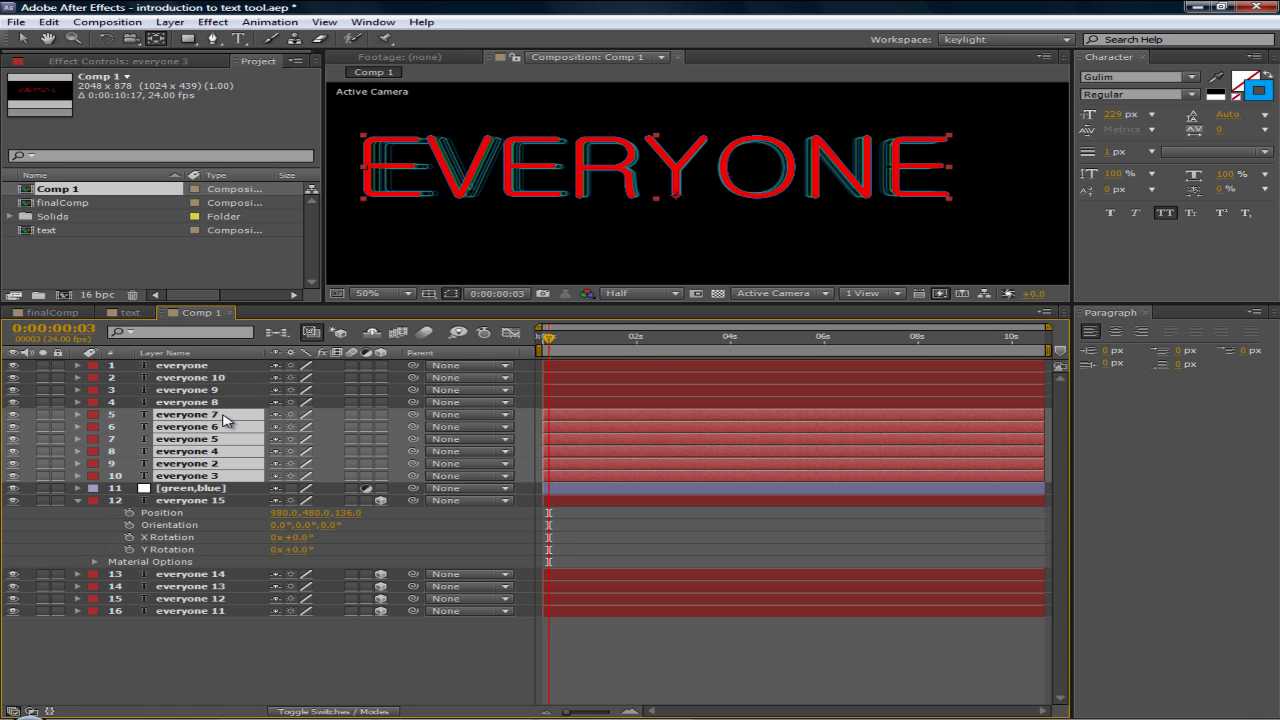
pyautogui.keyDown('ctrl'); pyautogui.click(224, 416); pyautogui.keyUp('ctrl')
pyautogui.keyDown('ctrl'); pyautogui.click(227, 428); pyautogui.keyUp('ctrl')
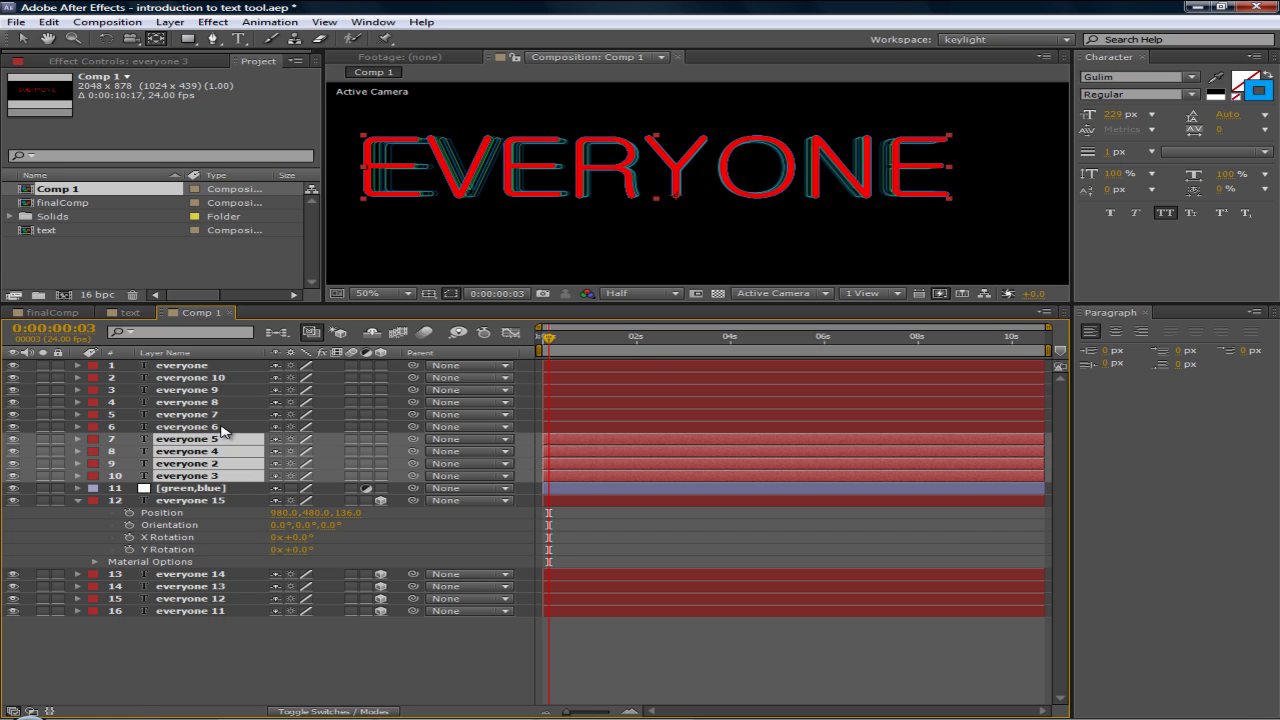
pyautogui.keyDown('ctrl'); pyautogui.click(222, 429); pyautogui.keyUp('ctrl')
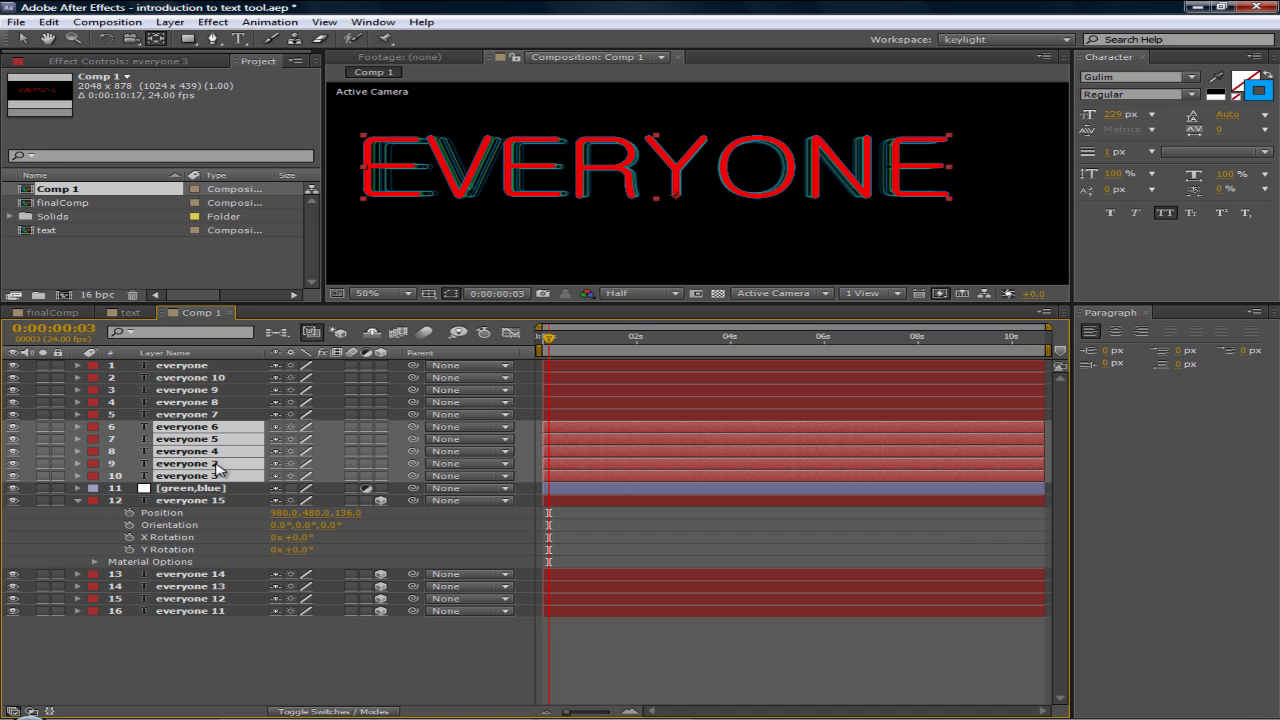
pyautogui.press('p')
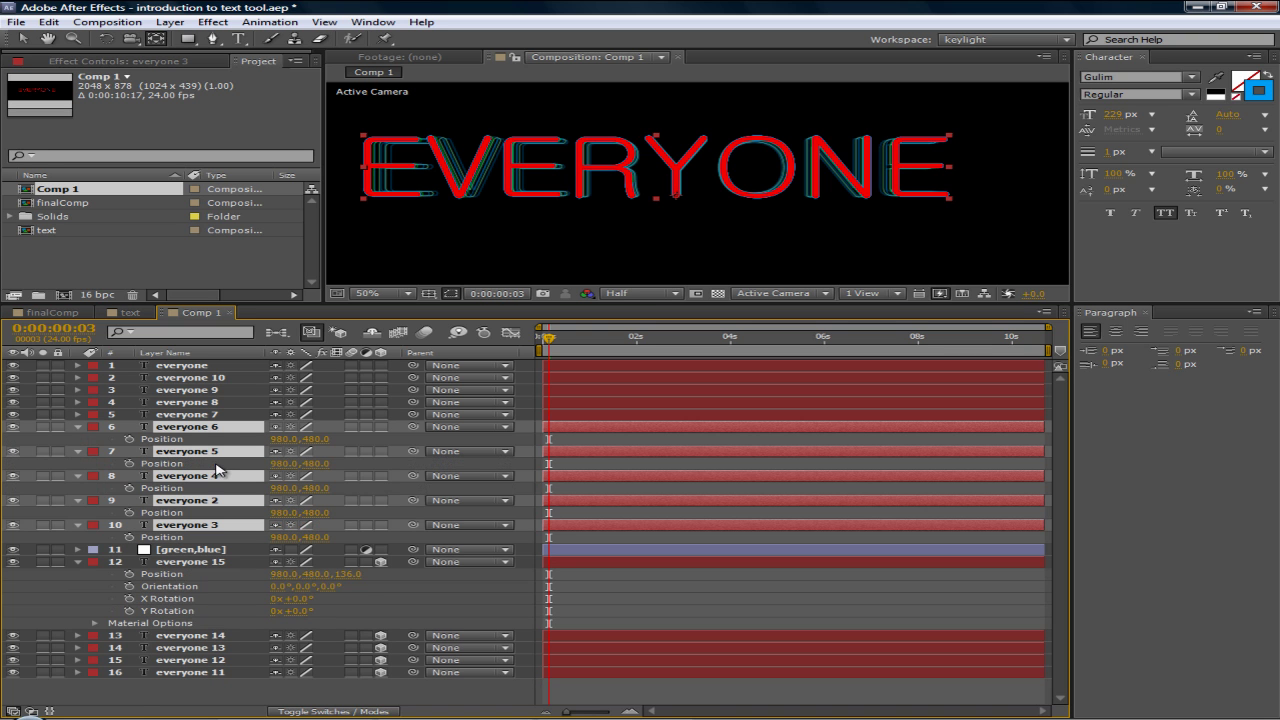
pyautogui.click(381, 427)
pyautogui.moveTo(341, 443); pyautogui.dragTo(622, 426)
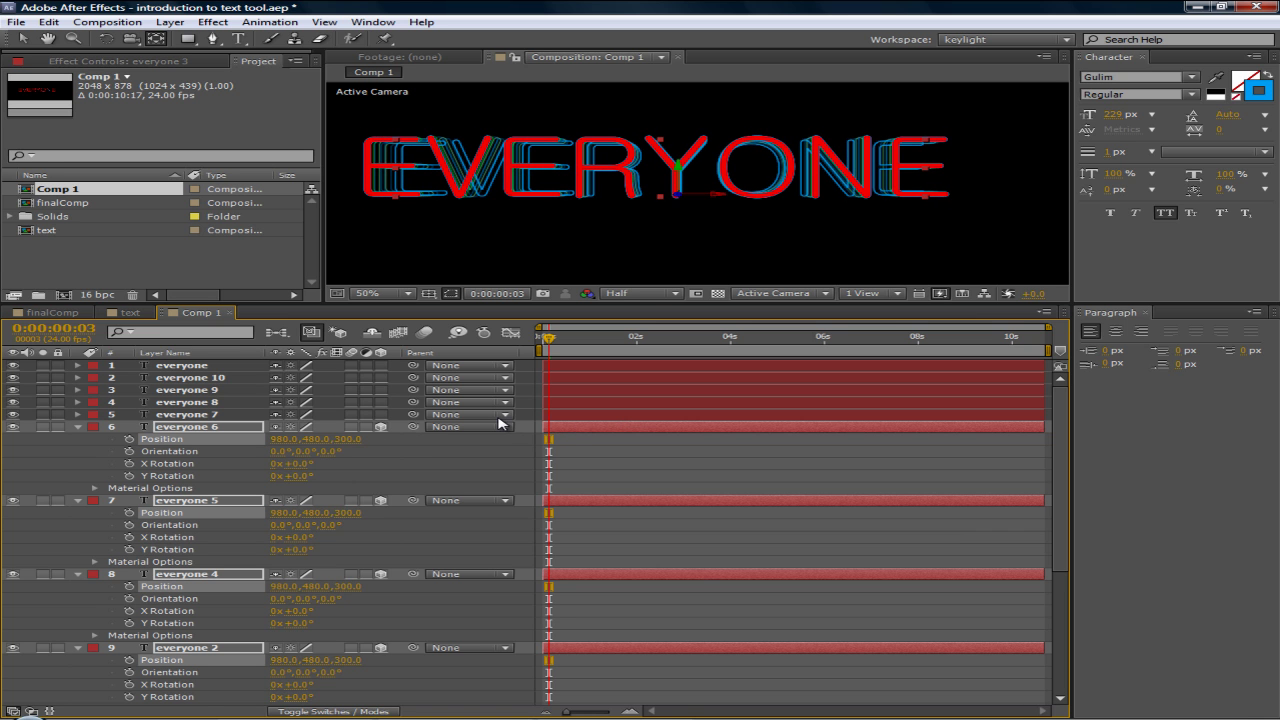
# - Set the everyone 5 layer's Z position to 228 and its stroke color to magenta (F000FF)
pyautogui.click(203, 380)
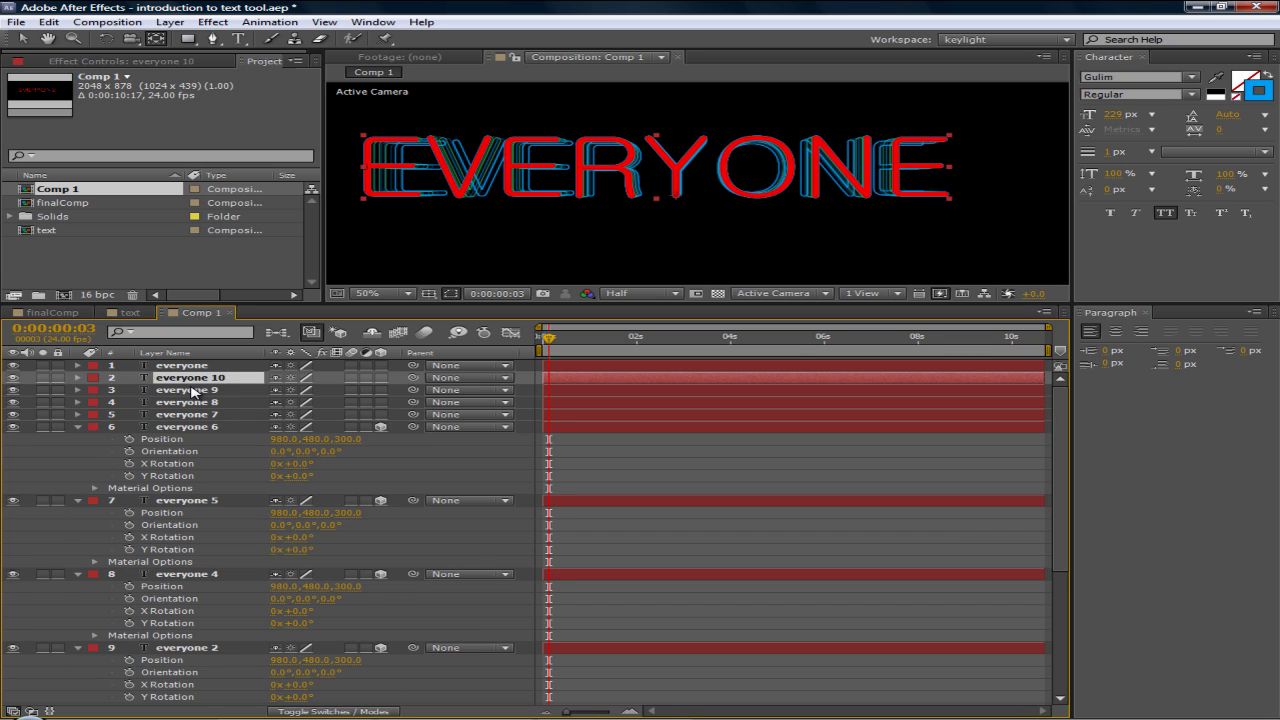
pyautogui.click(224, 432)
pyautogui.click(250, 503)
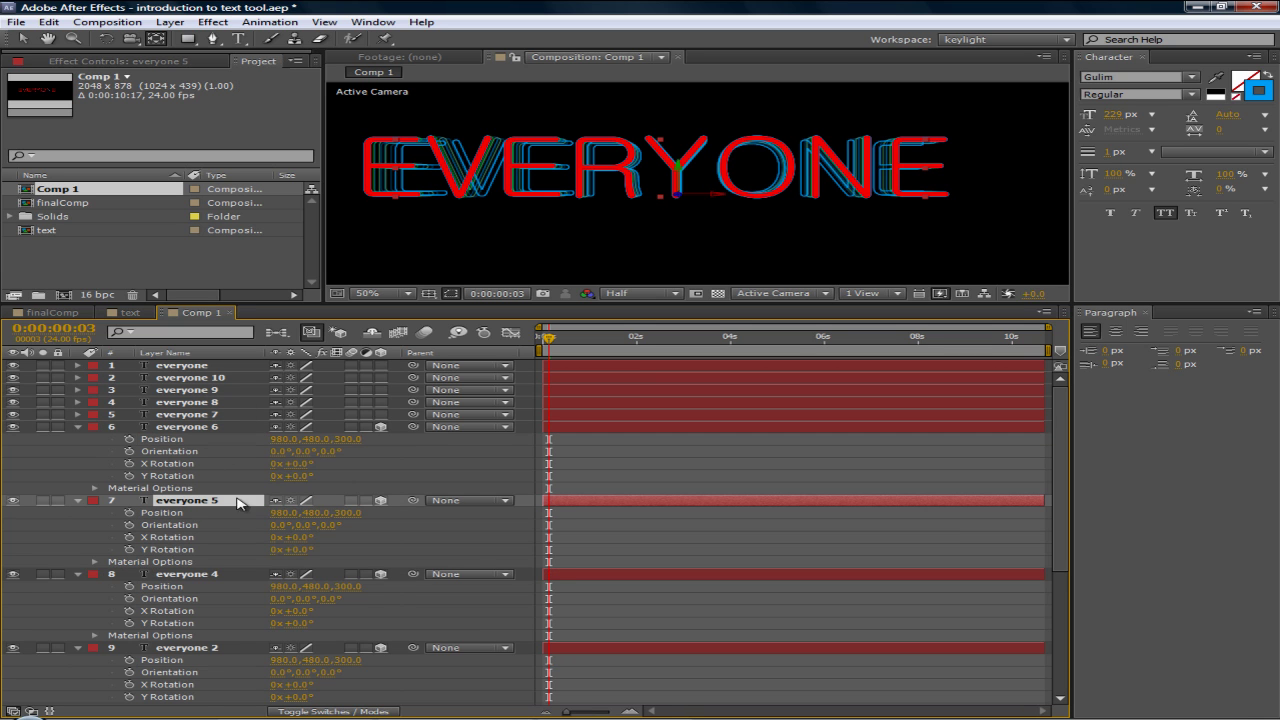
pyautogui.moveTo(350, 517); pyautogui.dragTo(279, 517)
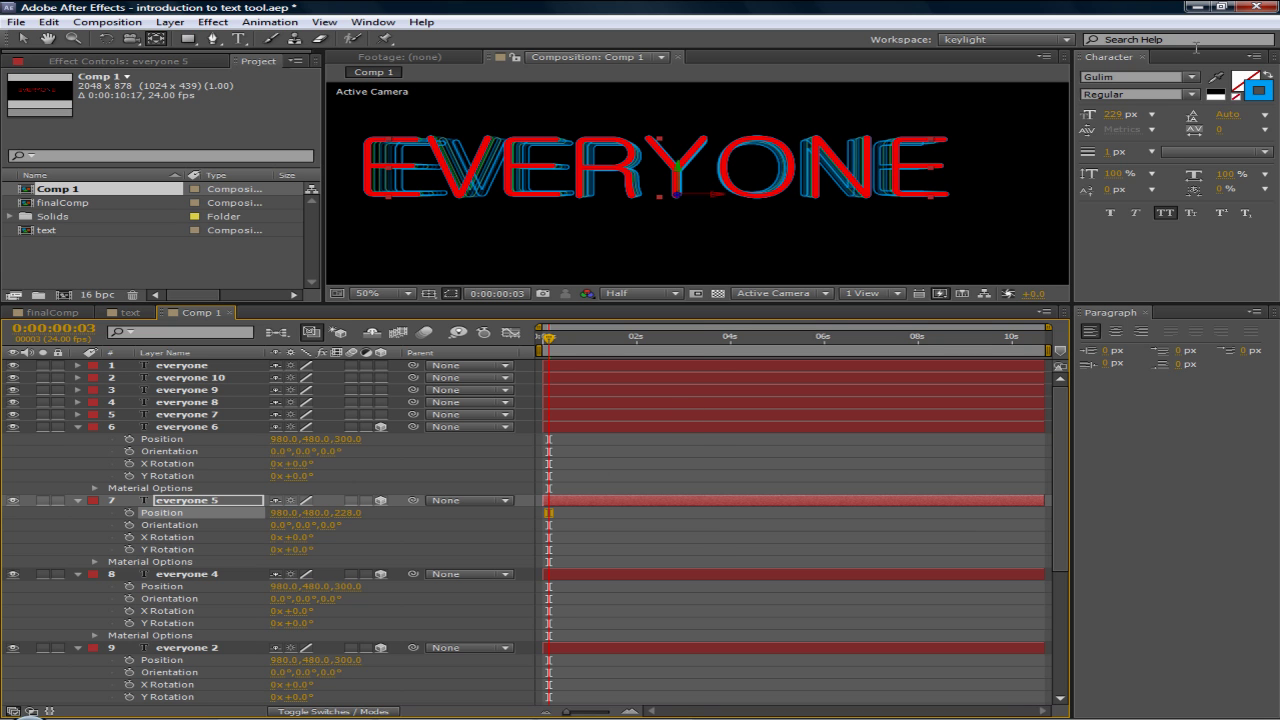
pyautogui.click(1259, 91)
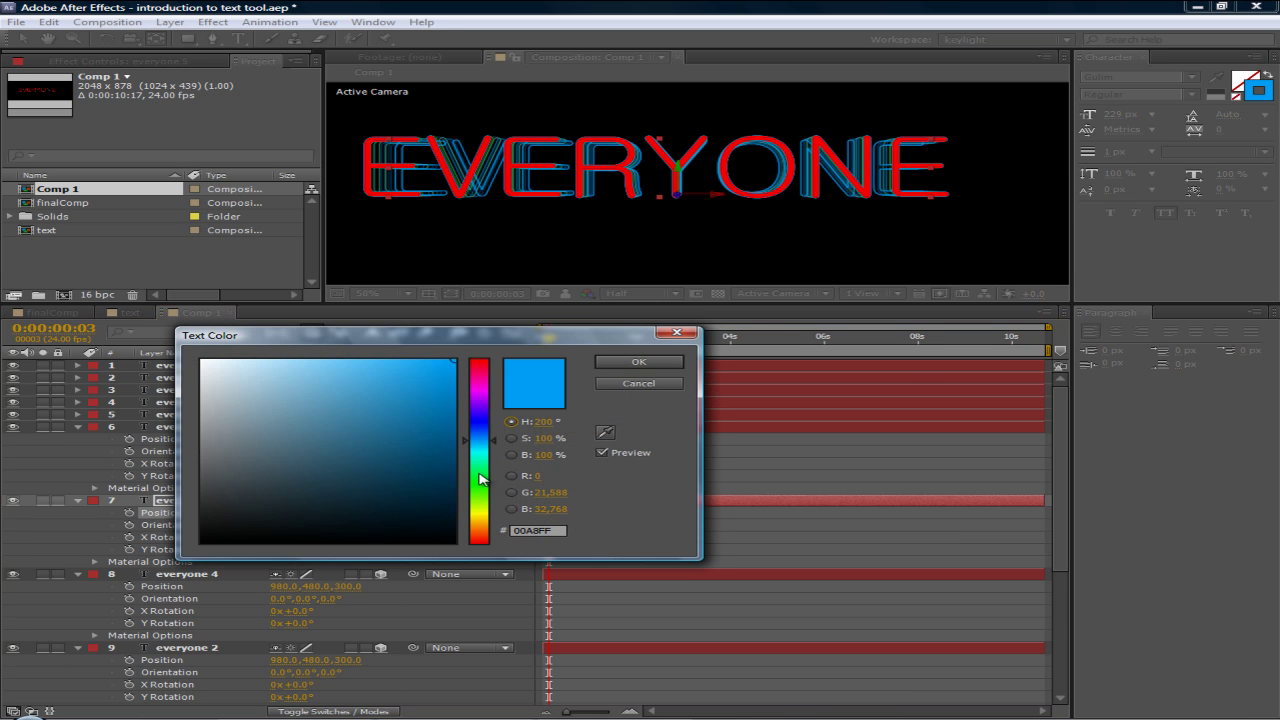
pyautogui.click(480, 389)
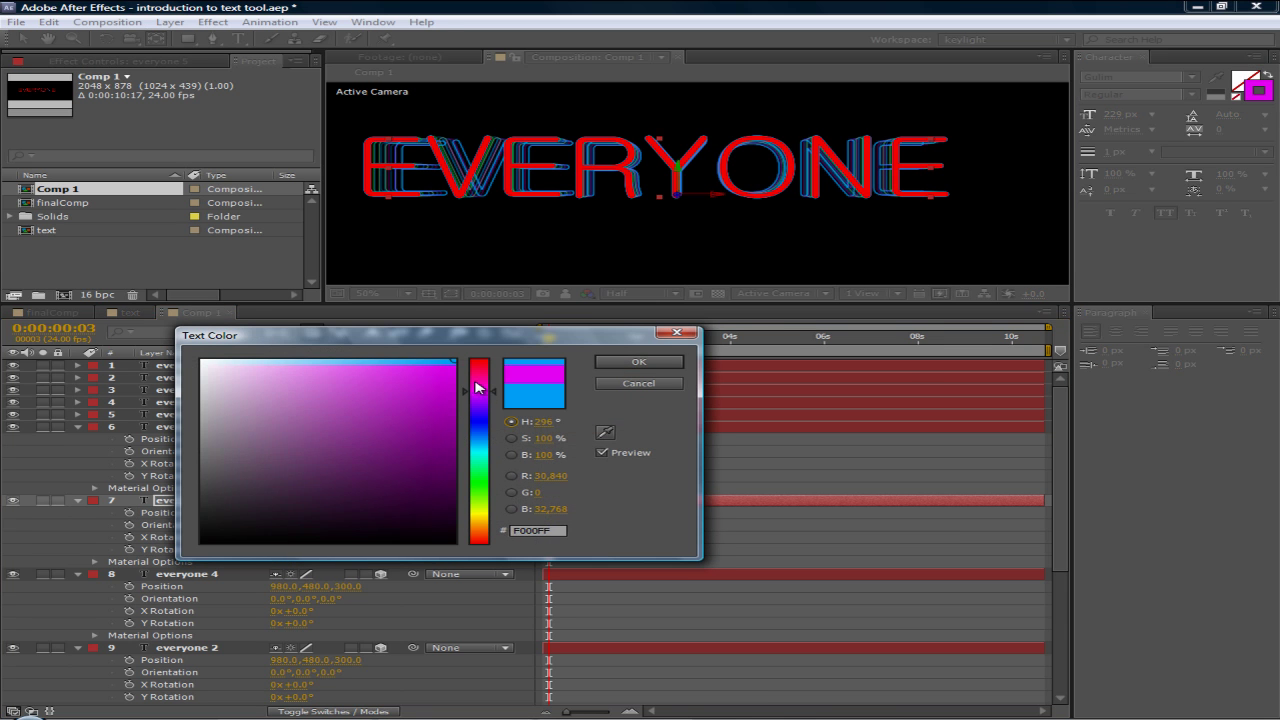
pyautogui.click(645, 362)
# - Set the everyone 4 layer's Z position to 394 and its stroke color to green (1EFF00)
pyautogui.click(186, 576)
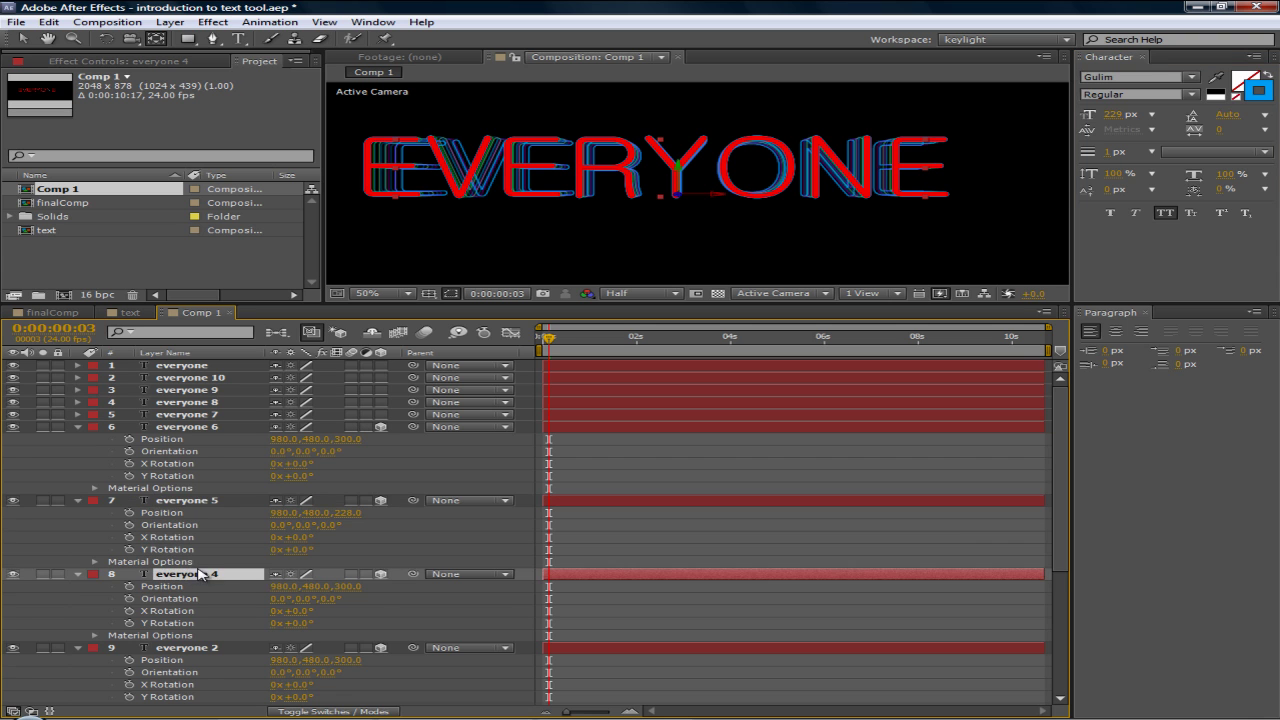
pyautogui.scroll(-1, 205, 570)
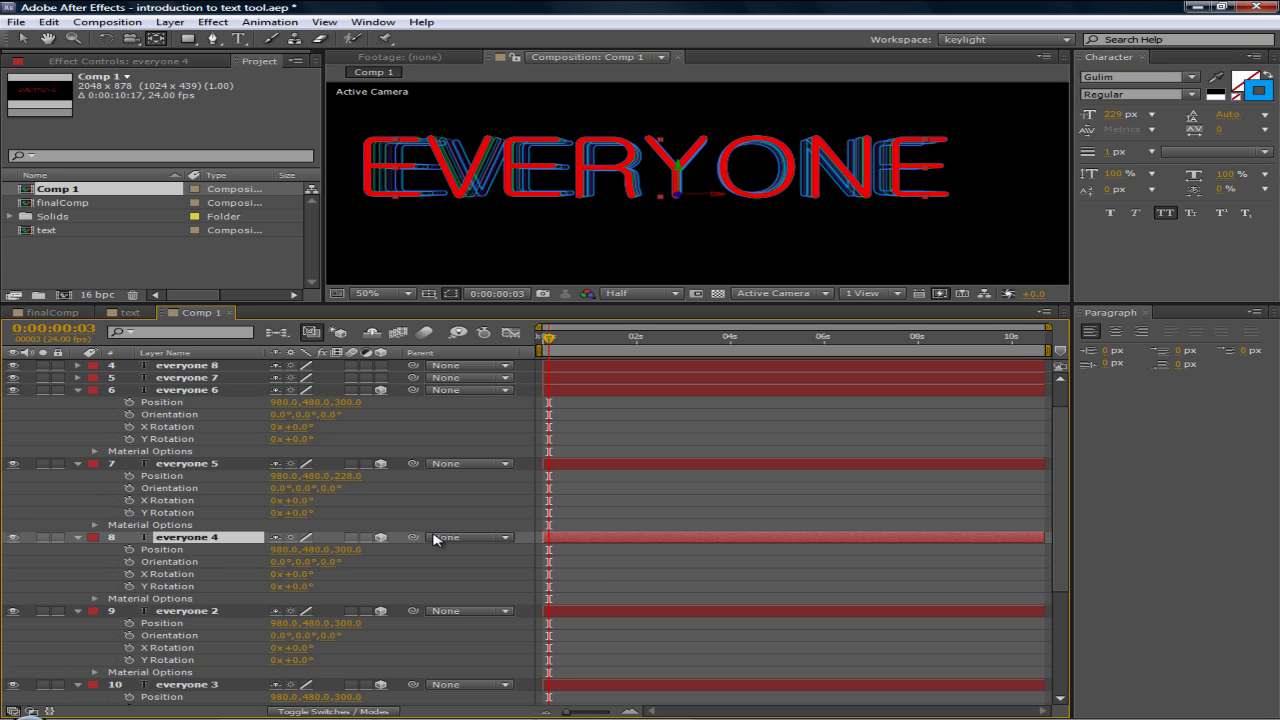
pyautogui.moveTo(352, 549); pyautogui.dragTo(405, 522)
pyautogui.scroll(-2, 278, 518)
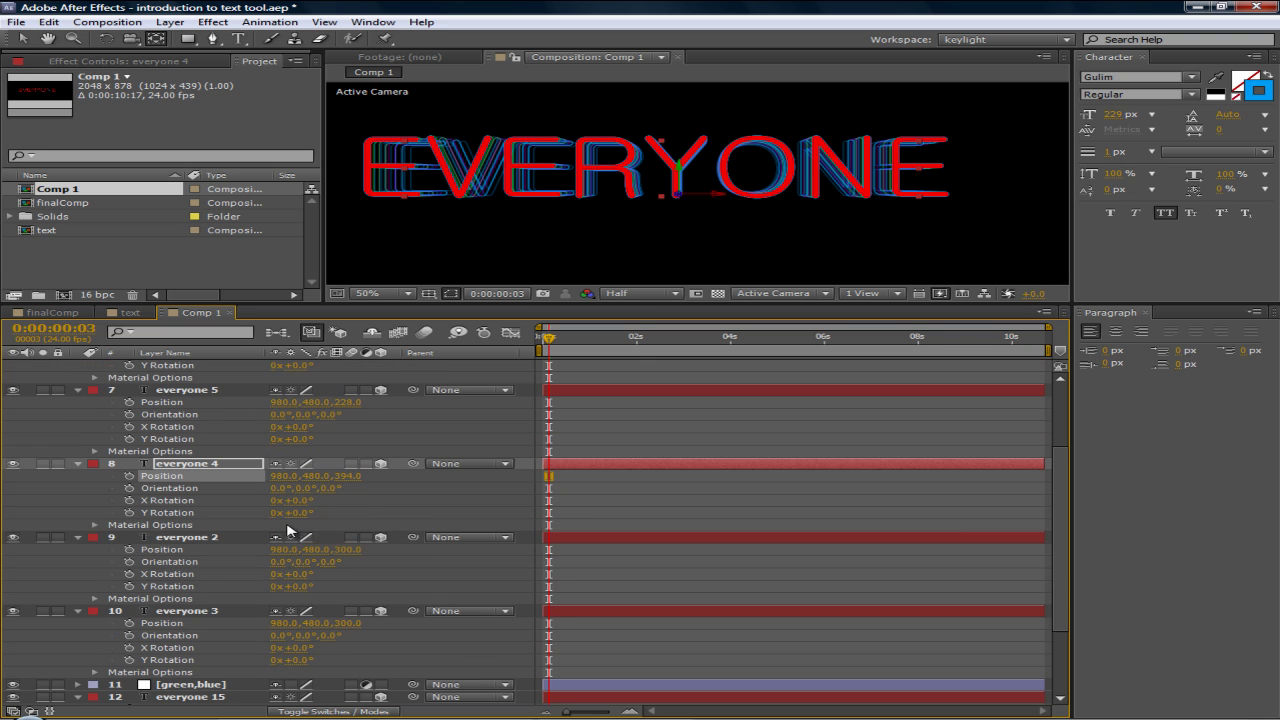
pyautogui.click(1262, 94)
pyautogui.moveTo(481, 430); pyautogui.dragTo(486, 487)
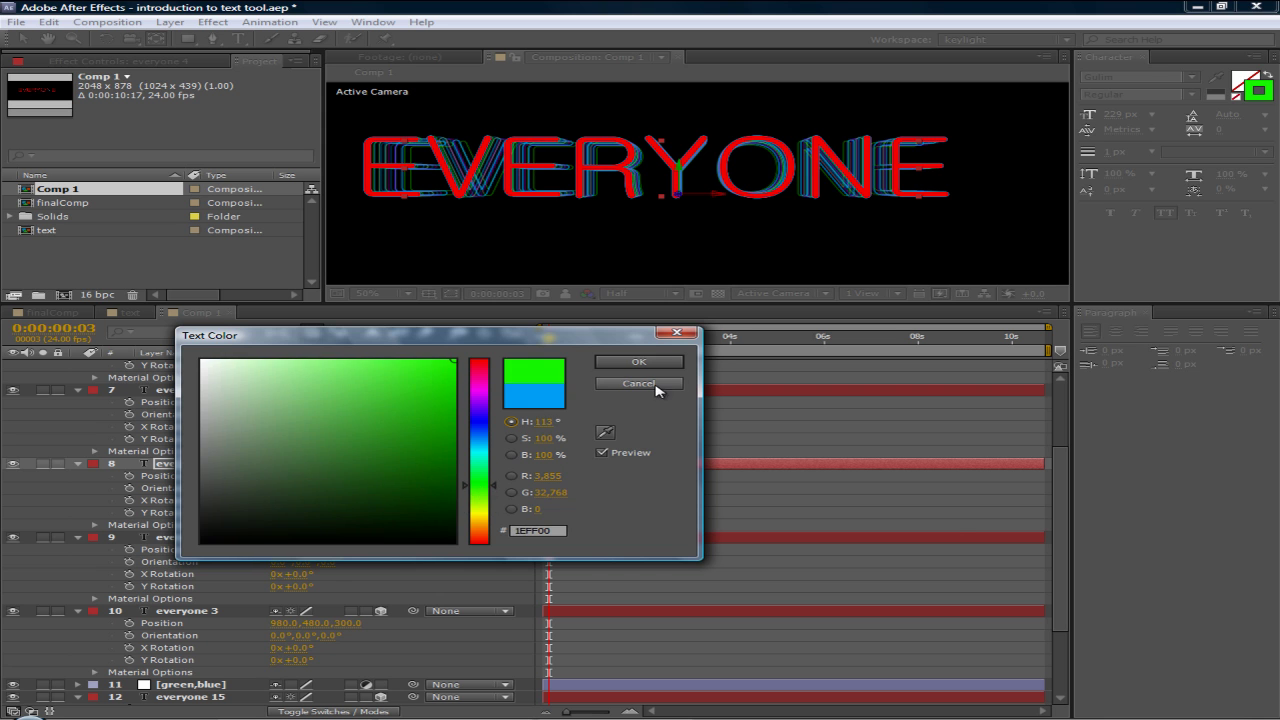
pyautogui.click(660, 363)
# - Set the Z position of the everyone 2 layer to 497
pyautogui.scroll(-1, 208, 520)
pyautogui.click(216, 502)
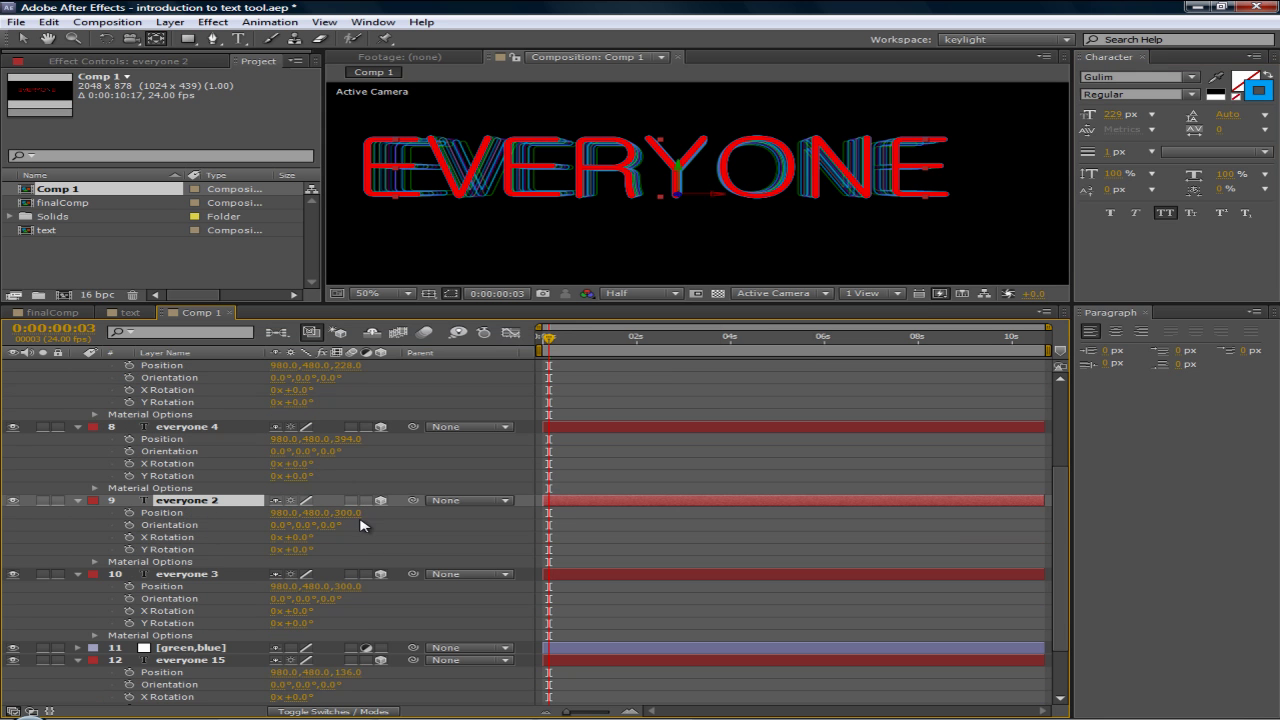
pyautogui.moveTo(350, 513); pyautogui.dragTo(563, 504)
pyautogui.press('Return')
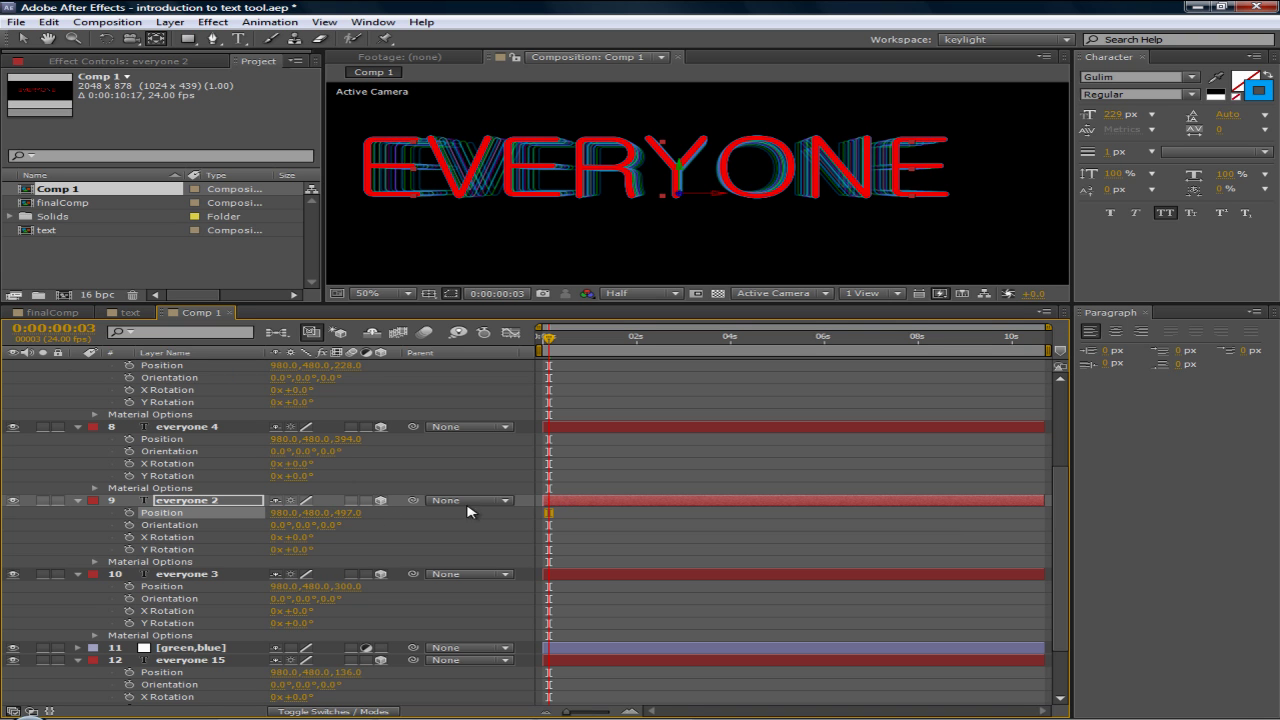
# - Set the Z position of the everyone 3 layer to 309 and deselect it
pyautogui.click(197, 578)
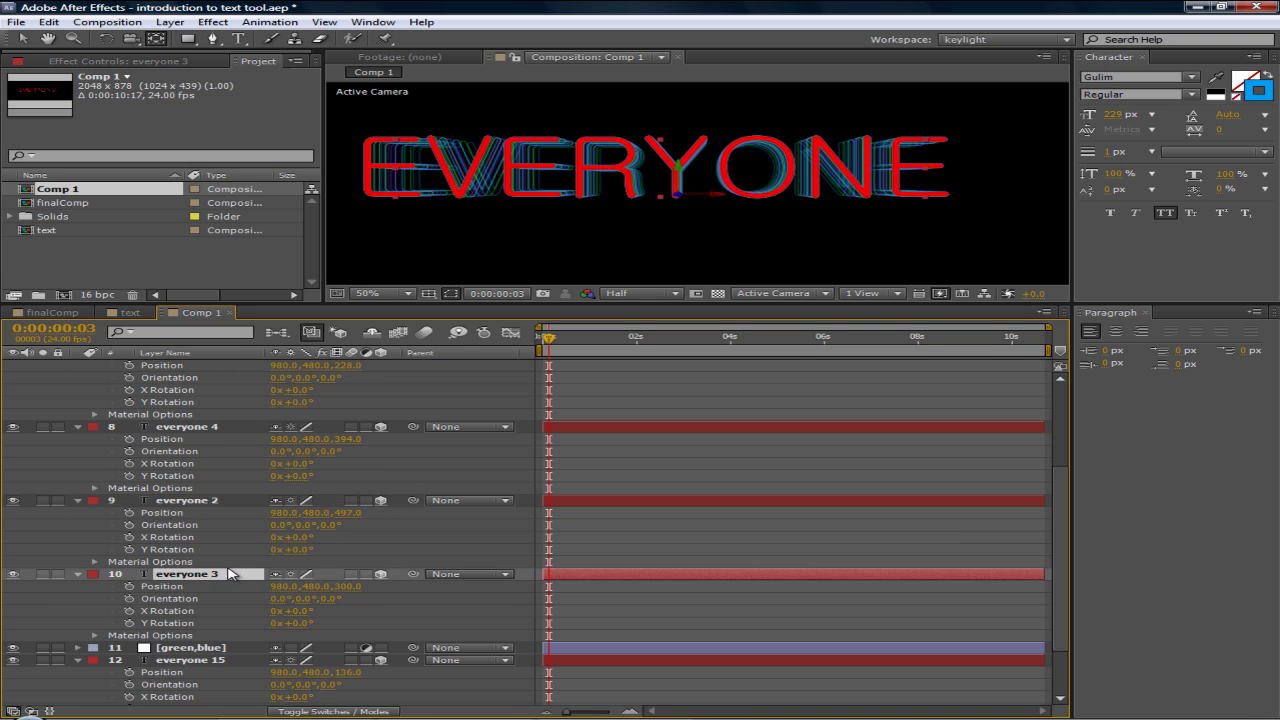
pyautogui.scroll(-1, 300, 570)
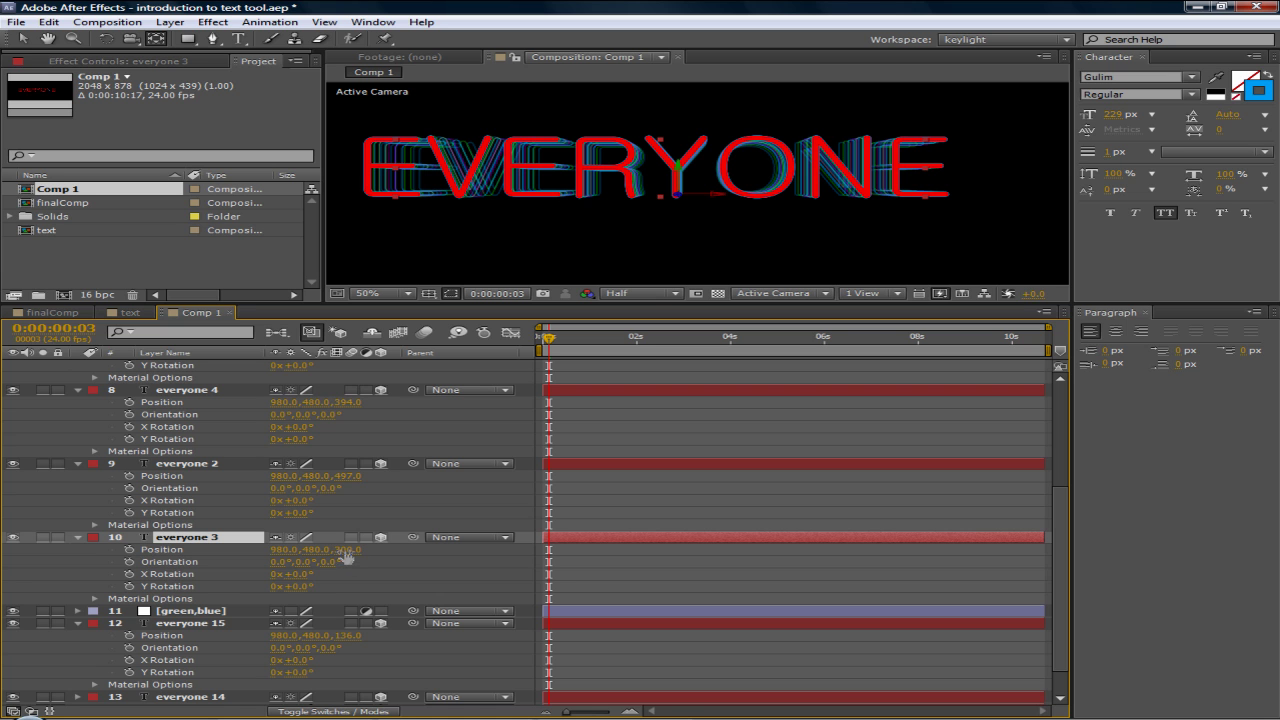
pyautogui.moveTo(347, 556); pyautogui.dragTo(349, 540)
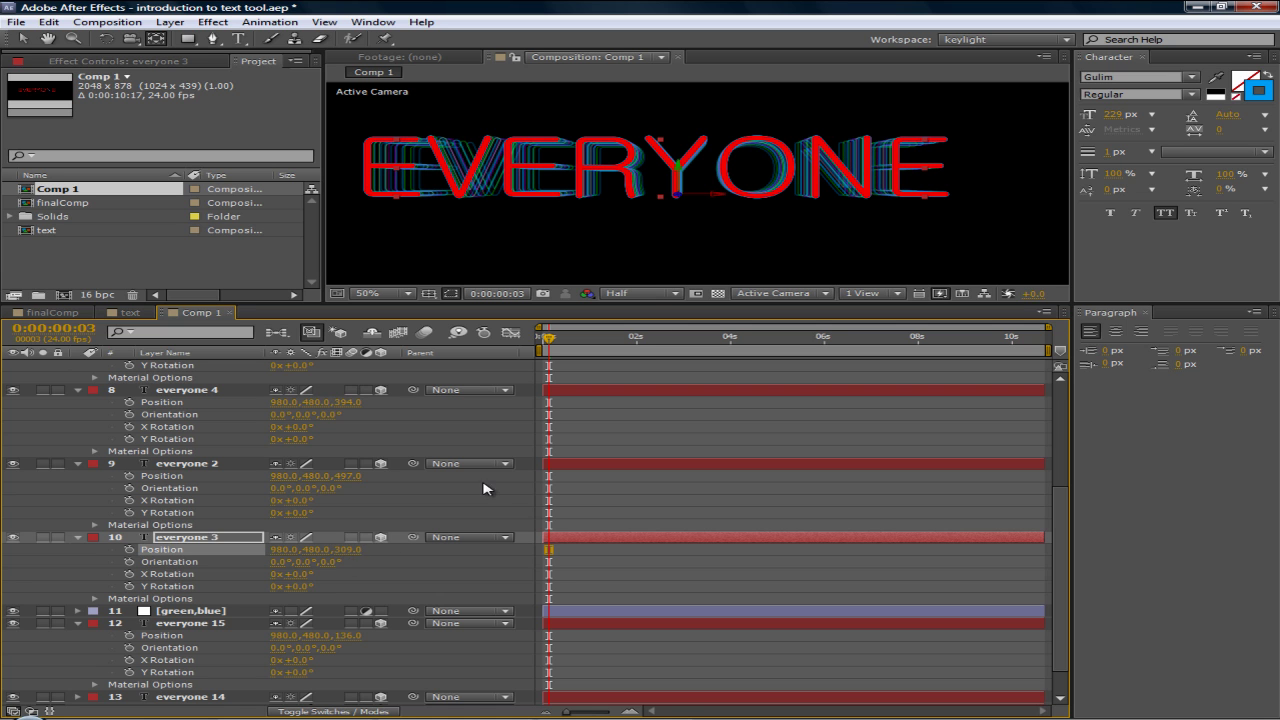
pyautogui.click(633, 266)
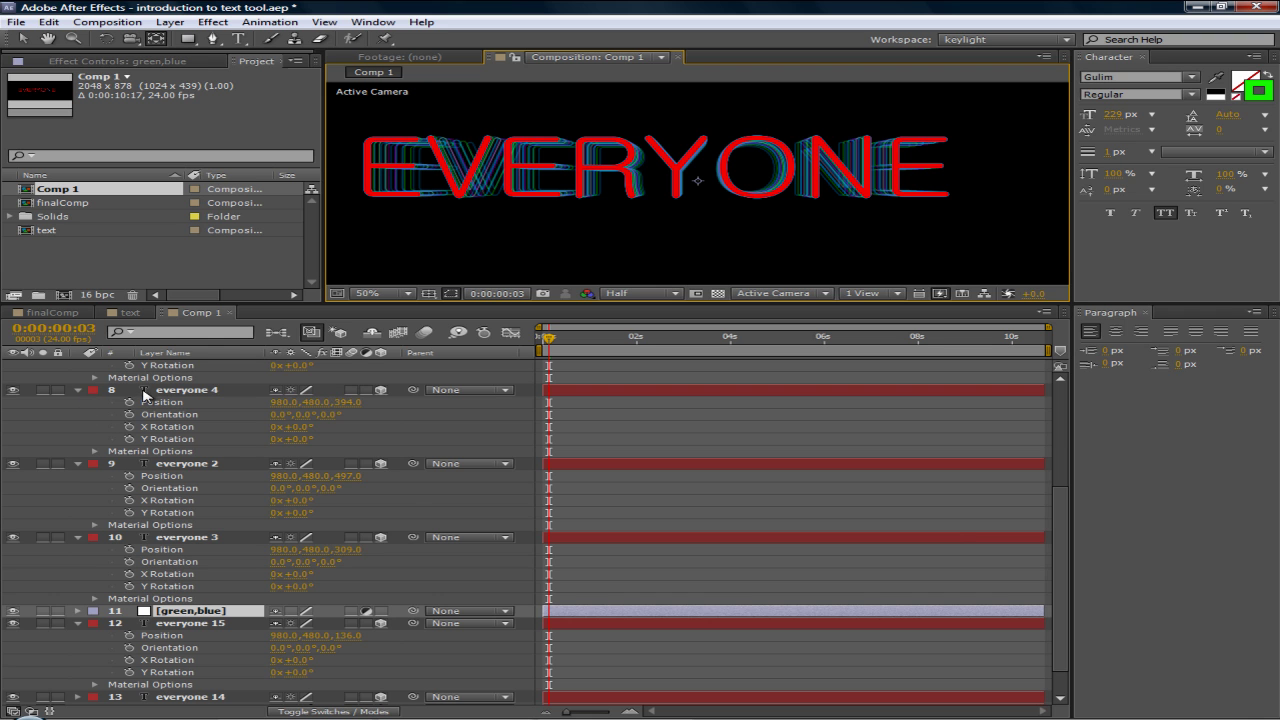
# - Collapse the transform properties of the everyone 6, 5, 4, 2 and 3 layers together and deselect them
pyautogui.click(205, 392)
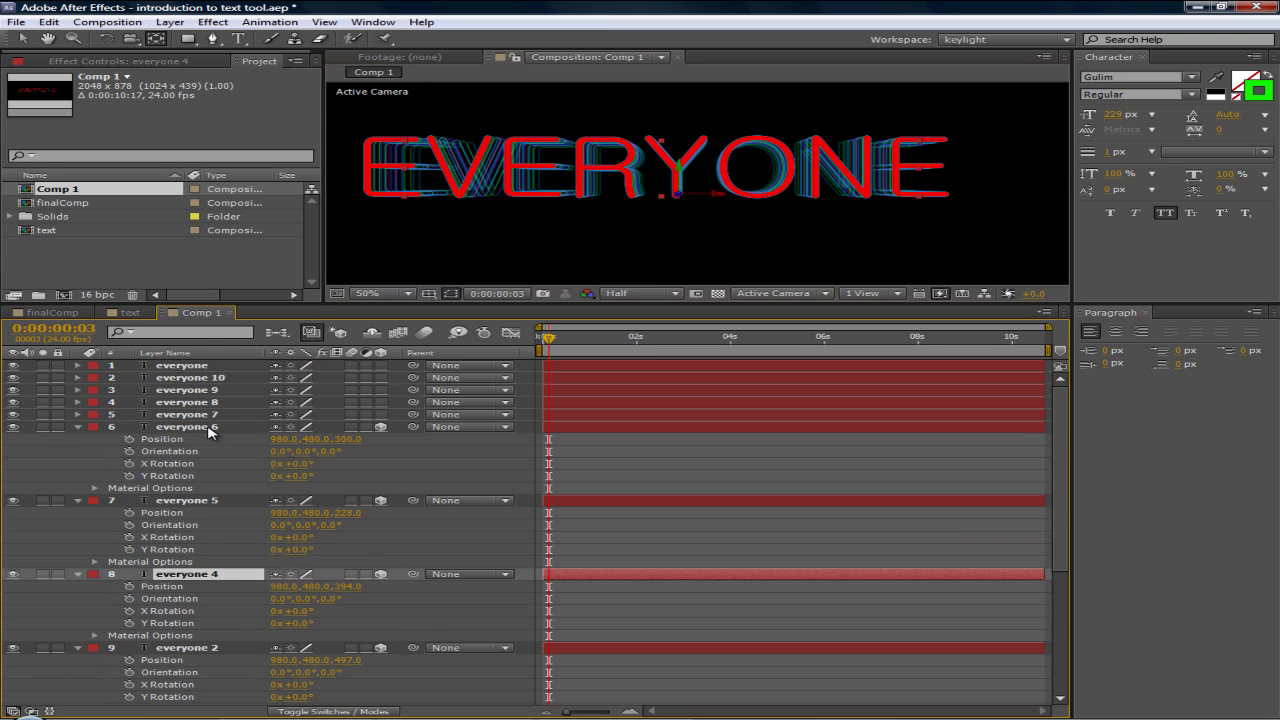
pyautogui.click(214, 427)
pyautogui.scroll(-5, 255, 488)
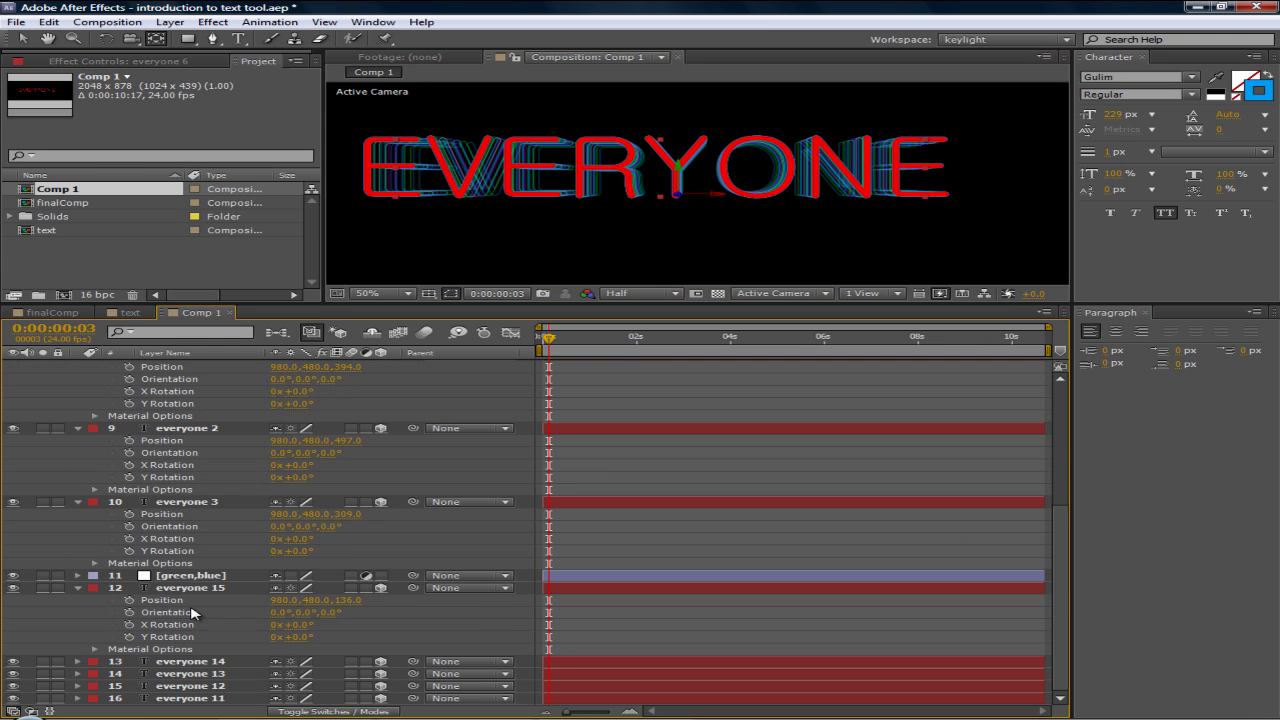
pyautogui.keyDown('shift'); pyautogui.click(224, 502); pyautogui.keyUp('shift')
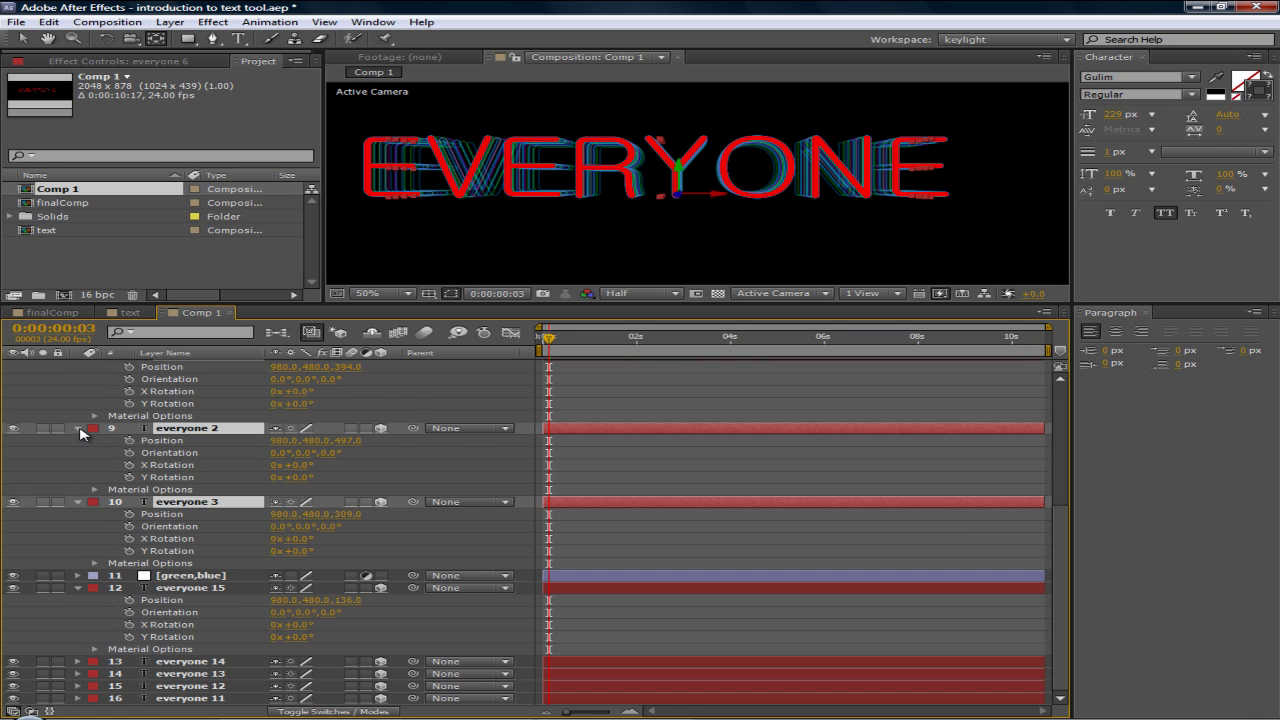
pyautogui.click(79, 429)
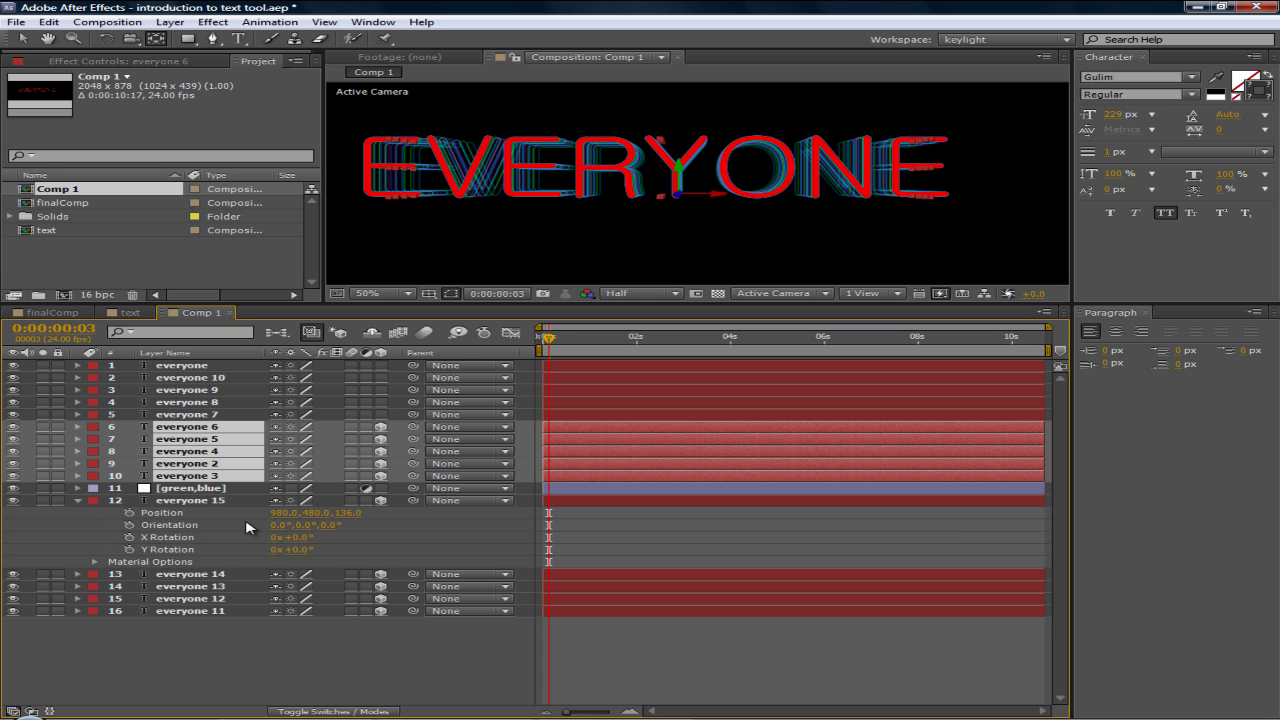
pyautogui.click(600, 250)
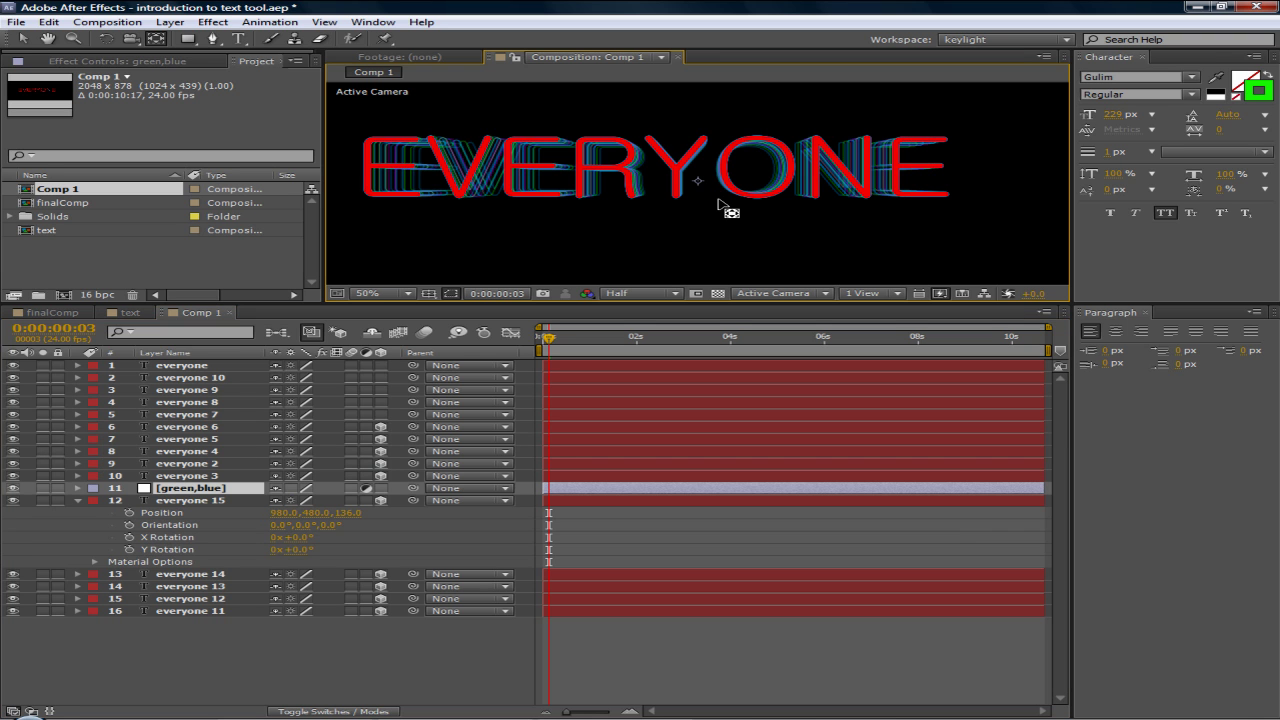
pyautogui.scroll(-3, 612, 183)
pyautogui.scroll(4, 612, 183)
pyautogui.scroll(-2, 600, 186)
pyautogui.scroll(2, 615, 186)
pyautogui.click(220, 428)
pyautogui.keyDown('shift'); pyautogui.click(218, 477); pyautogui.keyUp('shift')
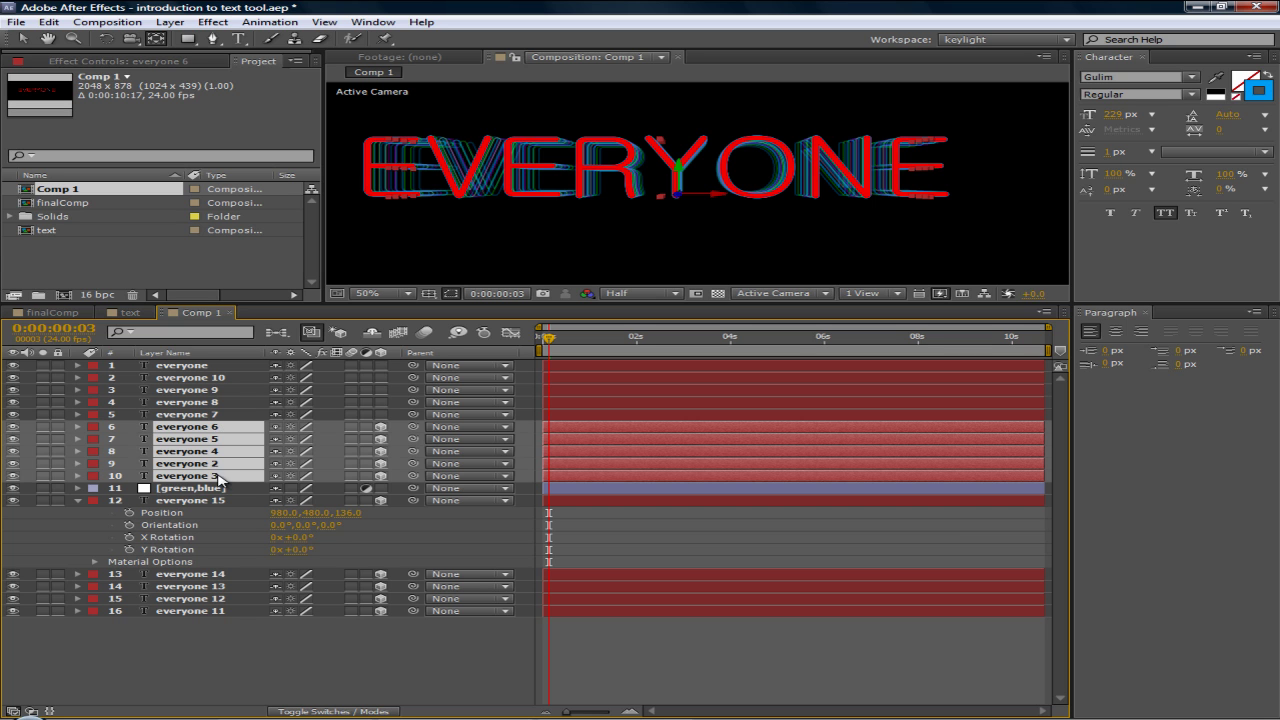
pyautogui.click(225, 426)
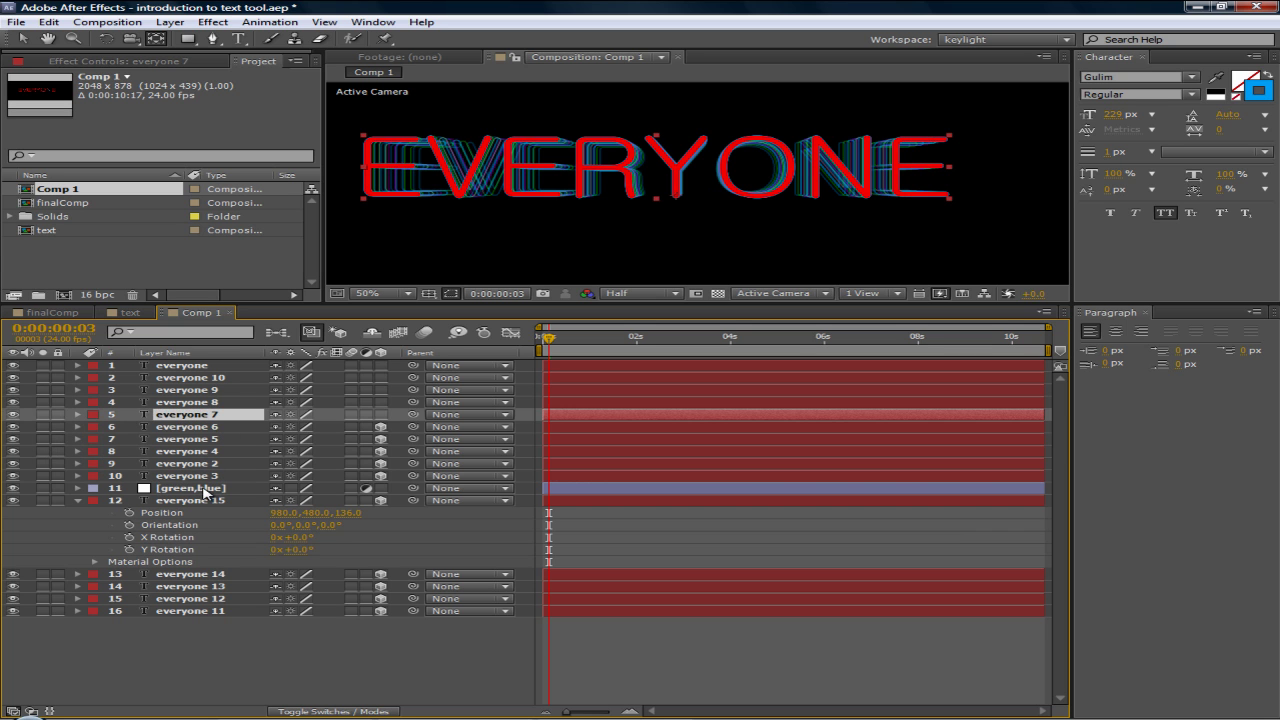
pyautogui.click(200, 489)
# - Create a new adjustment layer and place it between the everyone 7 and everyone 6 layers
pyautogui.click(220, 414)
pyautogui.click(170, 22)
pyautogui.moveTo(295, 40)
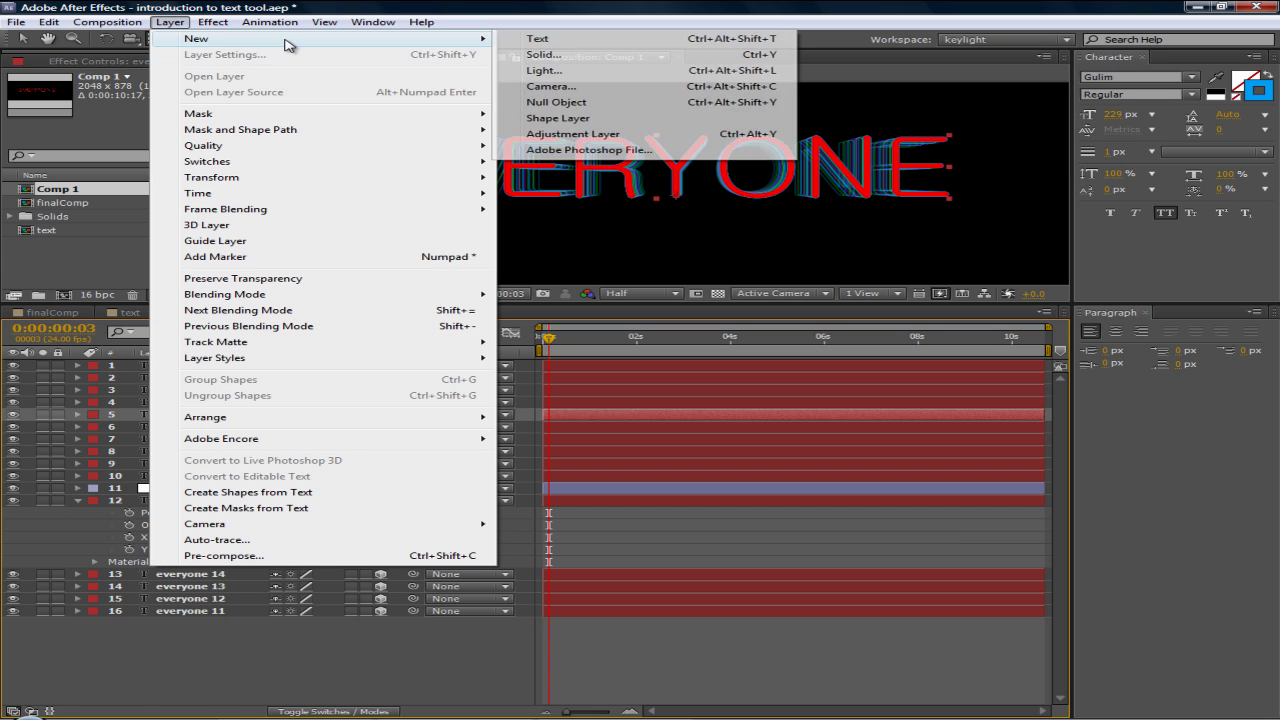
pyautogui.click(600, 134)
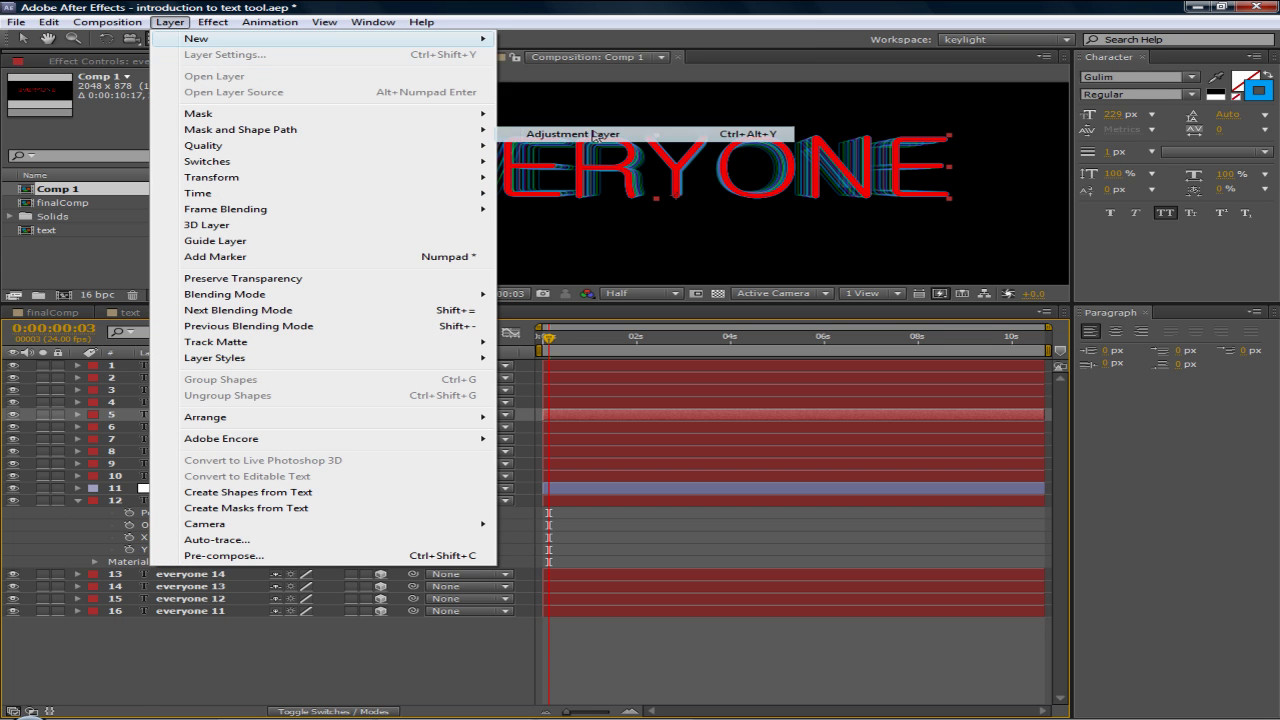
pyautogui.moveTo(238, 370); pyautogui.dragTo(215, 436)
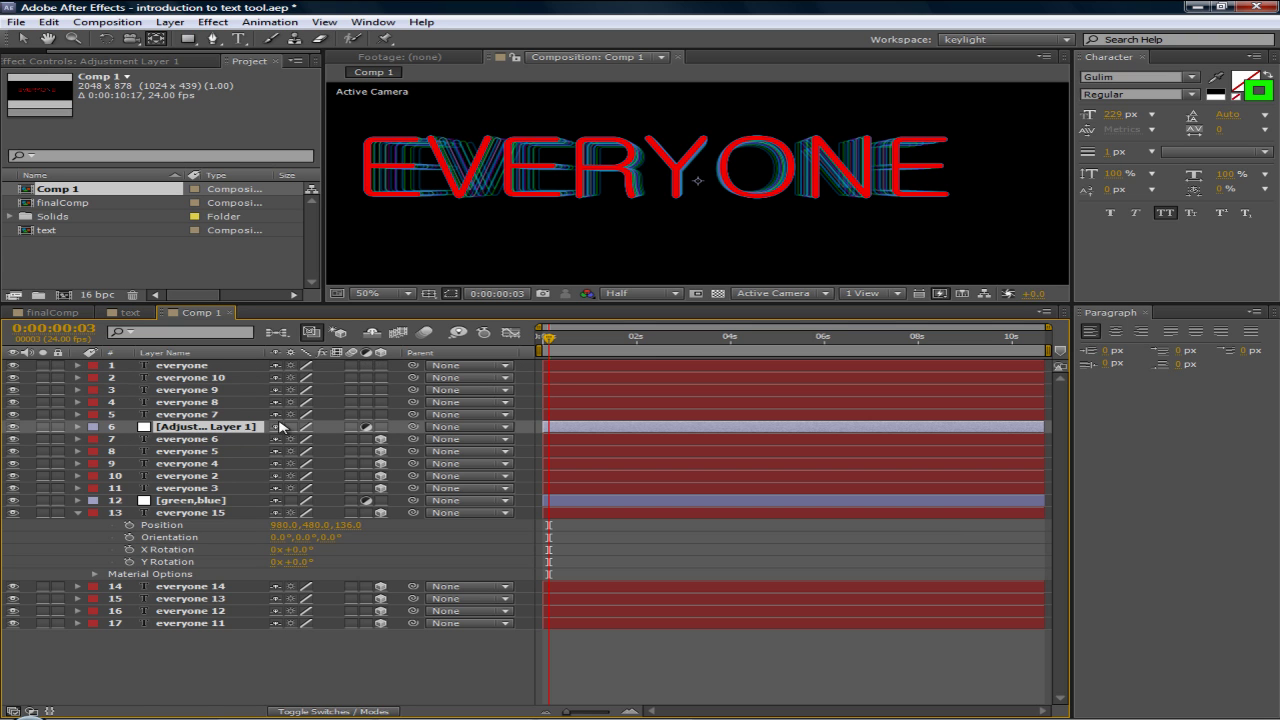
# - Rename the new adjustment layer as group2
pyautogui.press('Return')
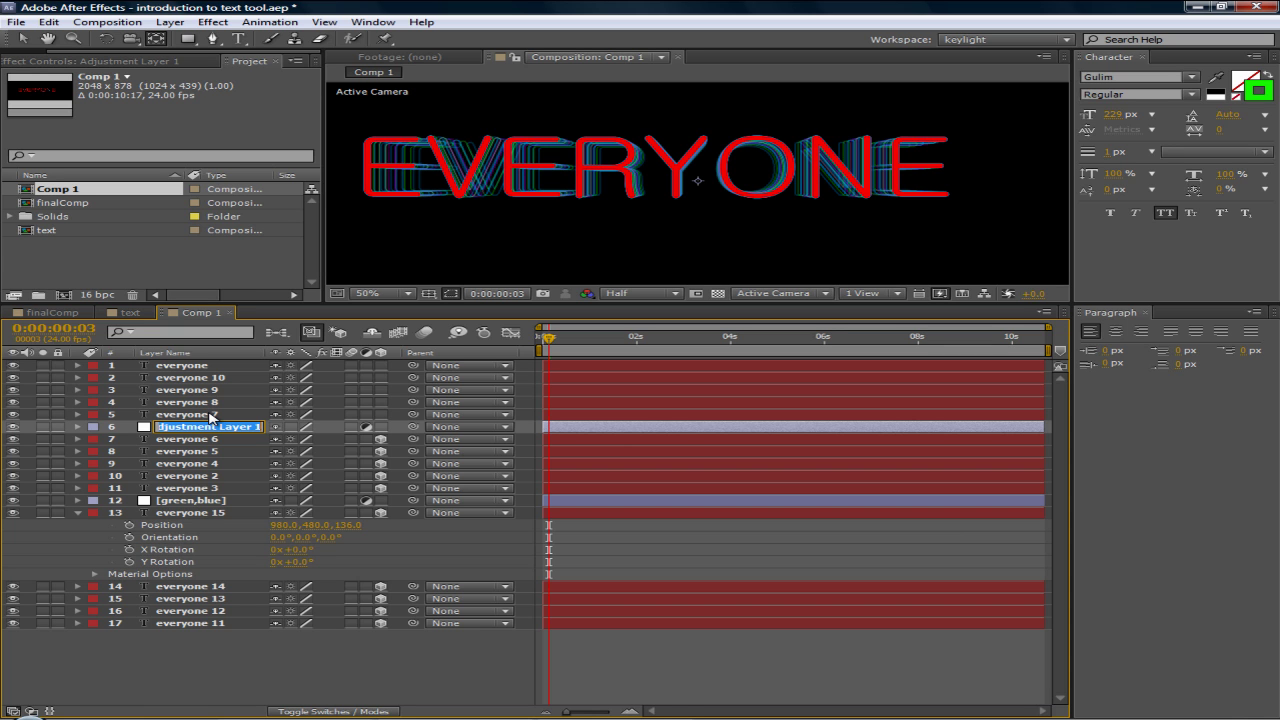
pyautogui.write('g')
pyautogui.click(211, 461)
pyautogui.click(203, 417)
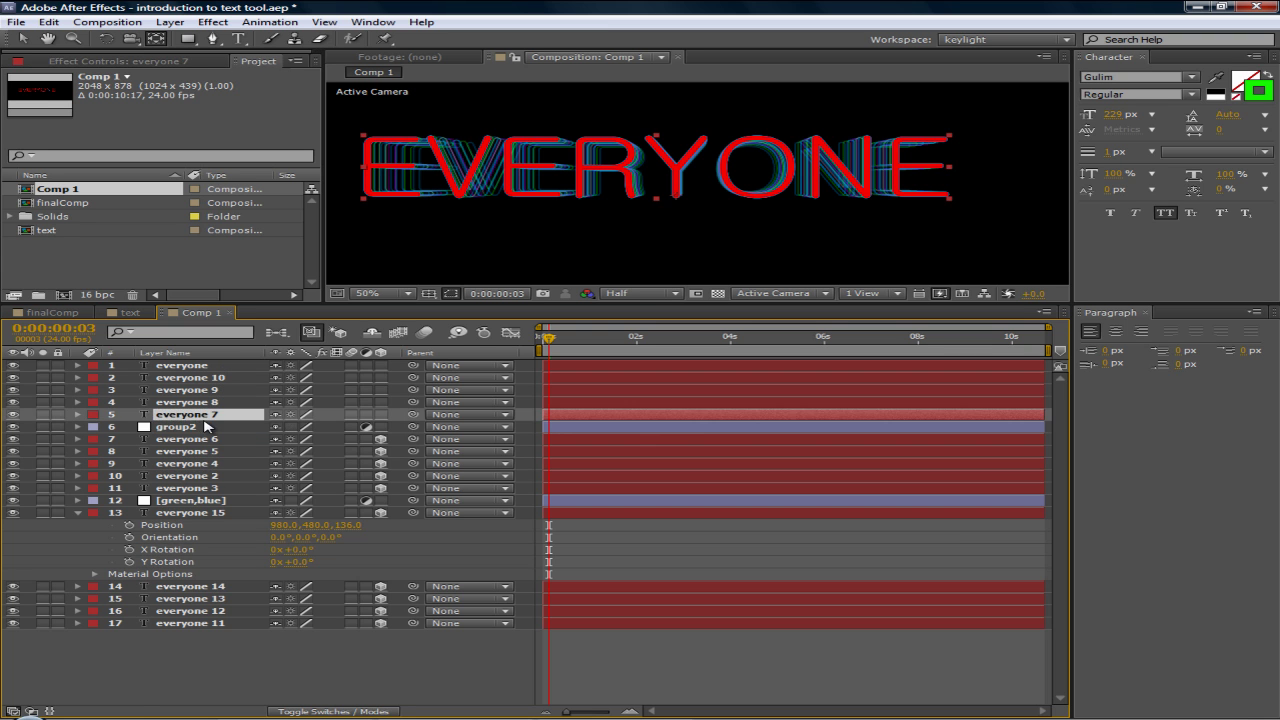
# - Change the solid color of the group2 adjustment layer to red in its solid settings
pyautogui.click(182, 428)
pyautogui.click(169, 22)
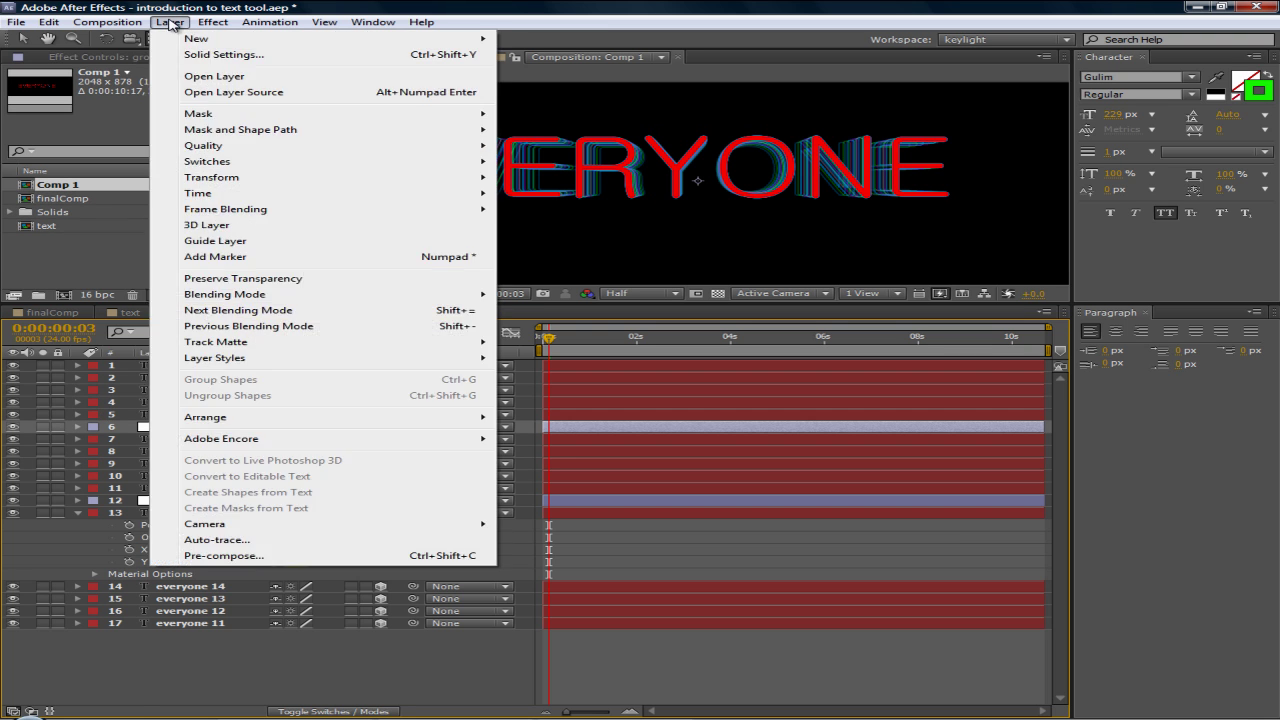
pyautogui.click(210, 55)
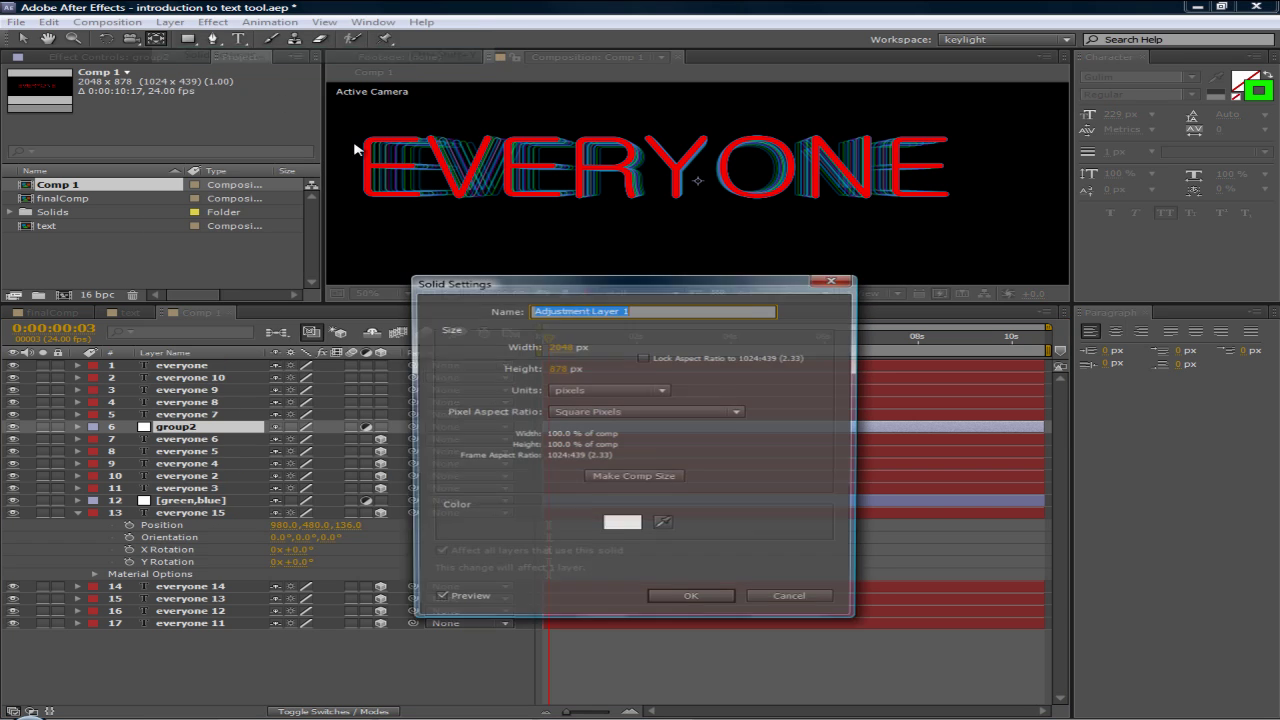
pyautogui.click(625, 523)
pyautogui.click(452, 362)
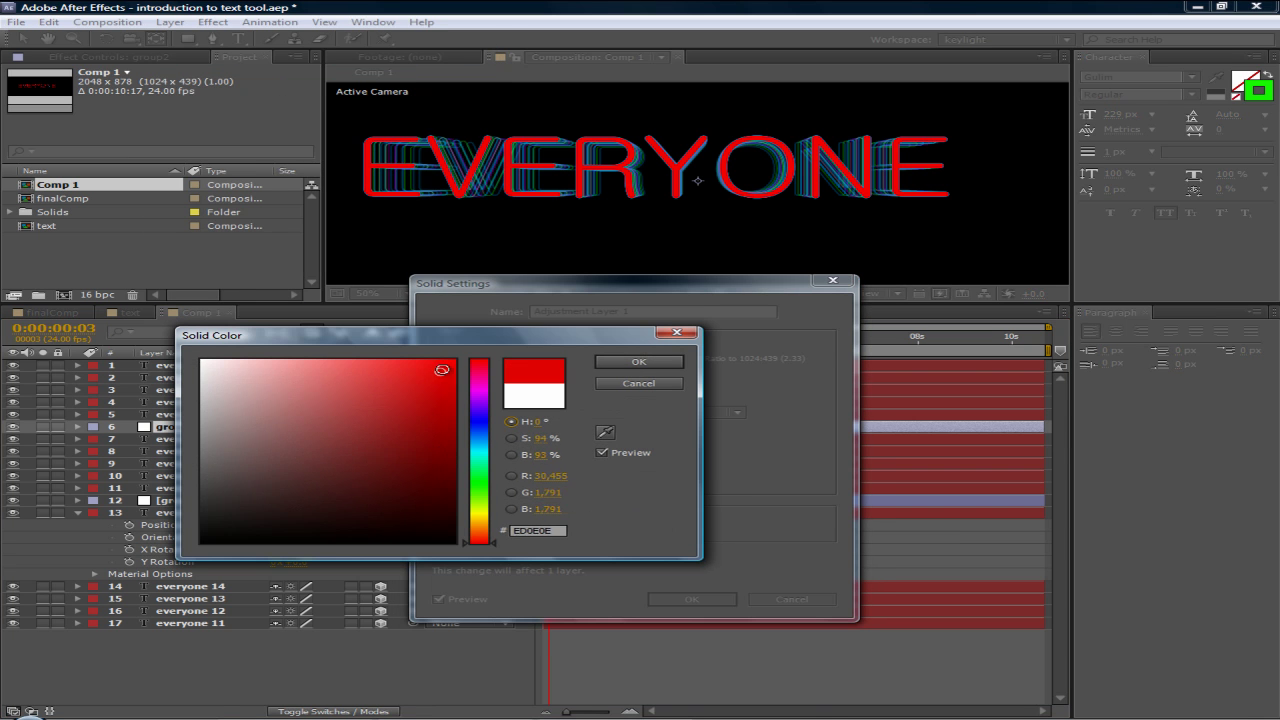
pyautogui.click(638, 362)
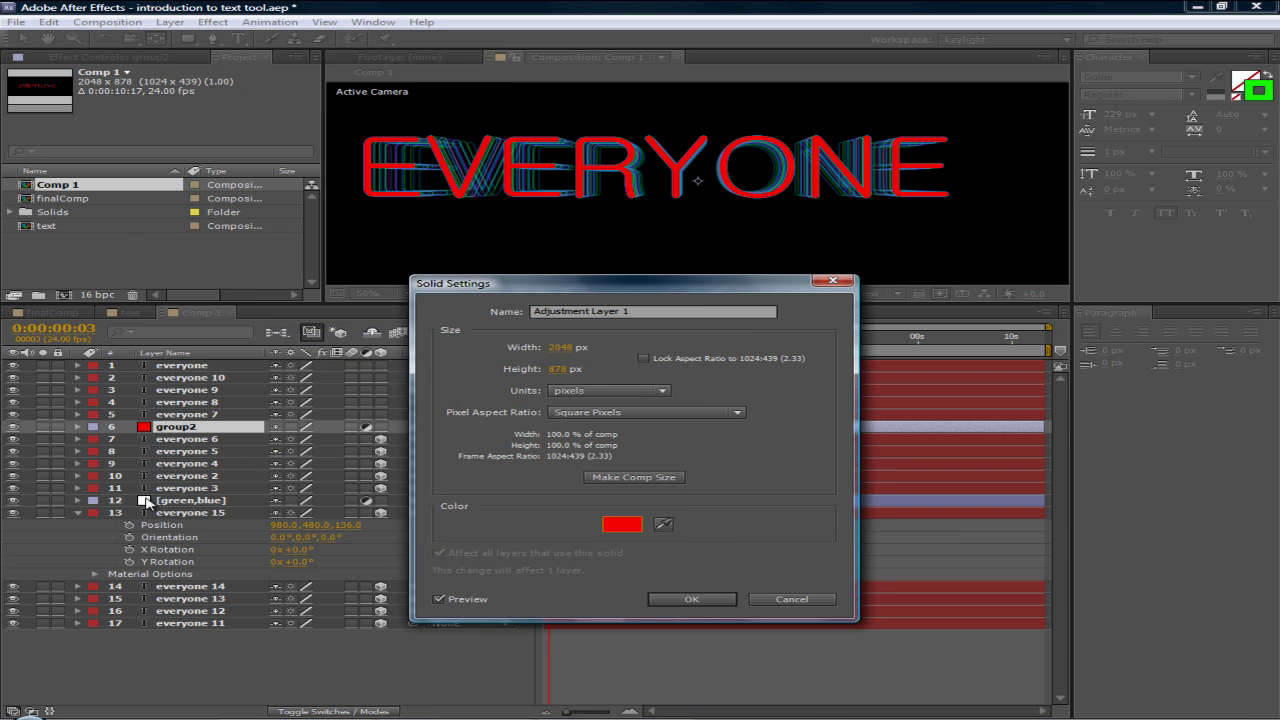
pyautogui.click(688, 600)
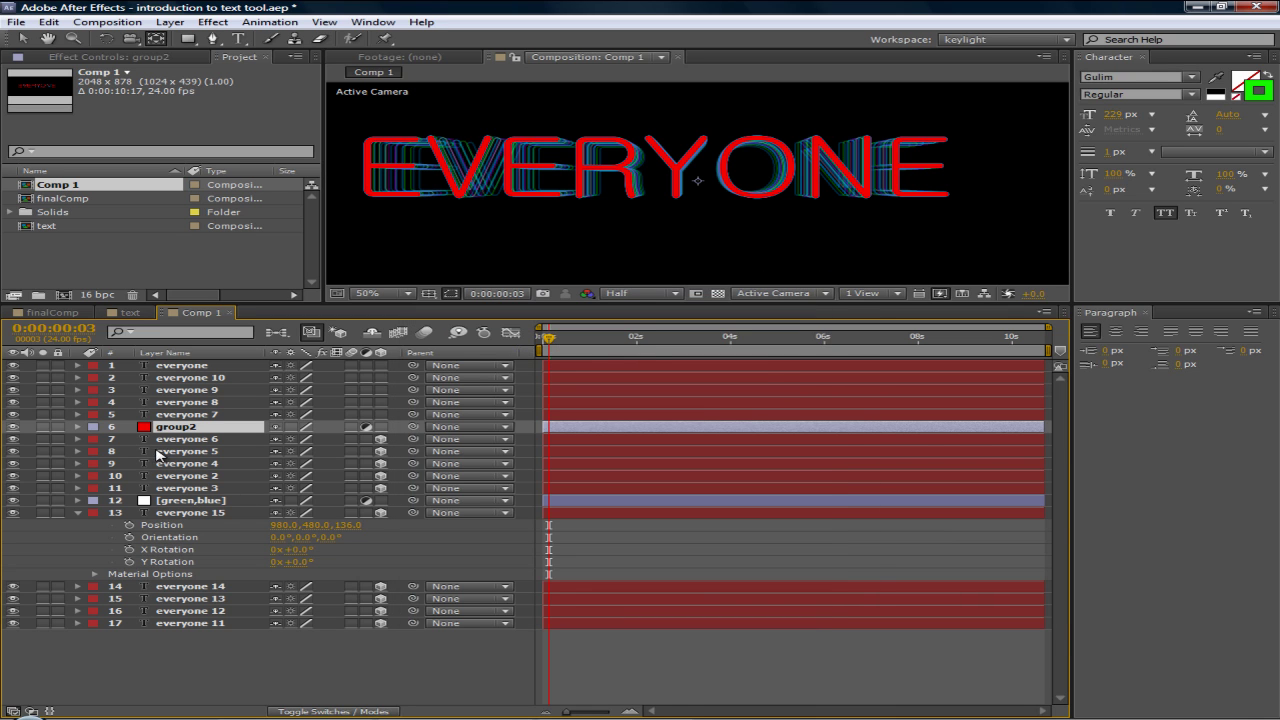
# - Set the label color of the group2 layer to Fuchsia
pyautogui.click(93, 427)
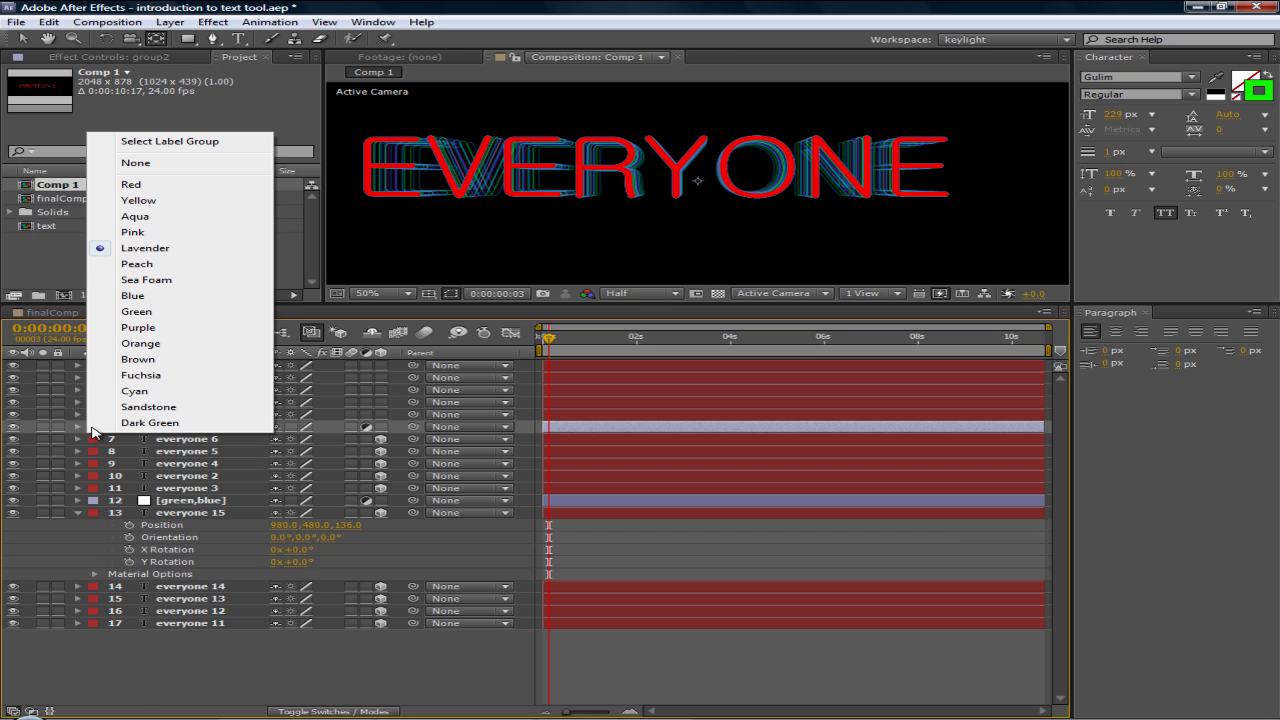
pyautogui.click(154, 376)
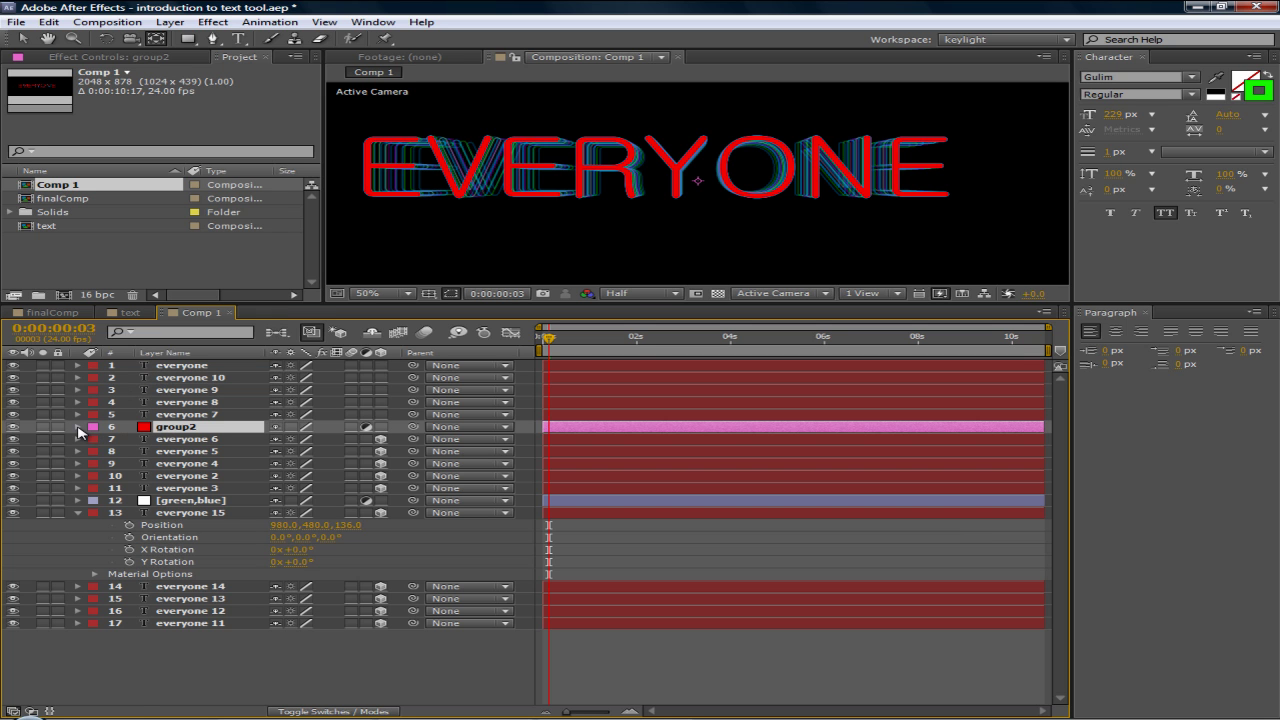
pyautogui.click(94, 428)
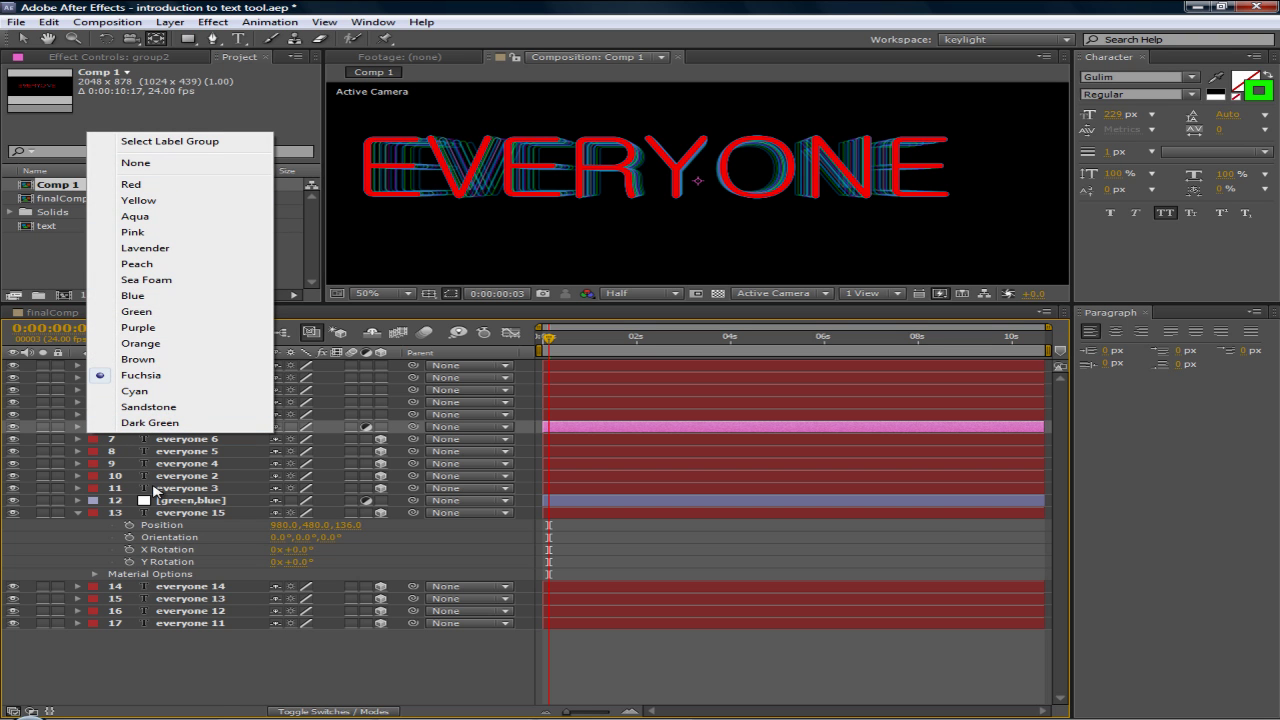
pyautogui.click(214, 466)
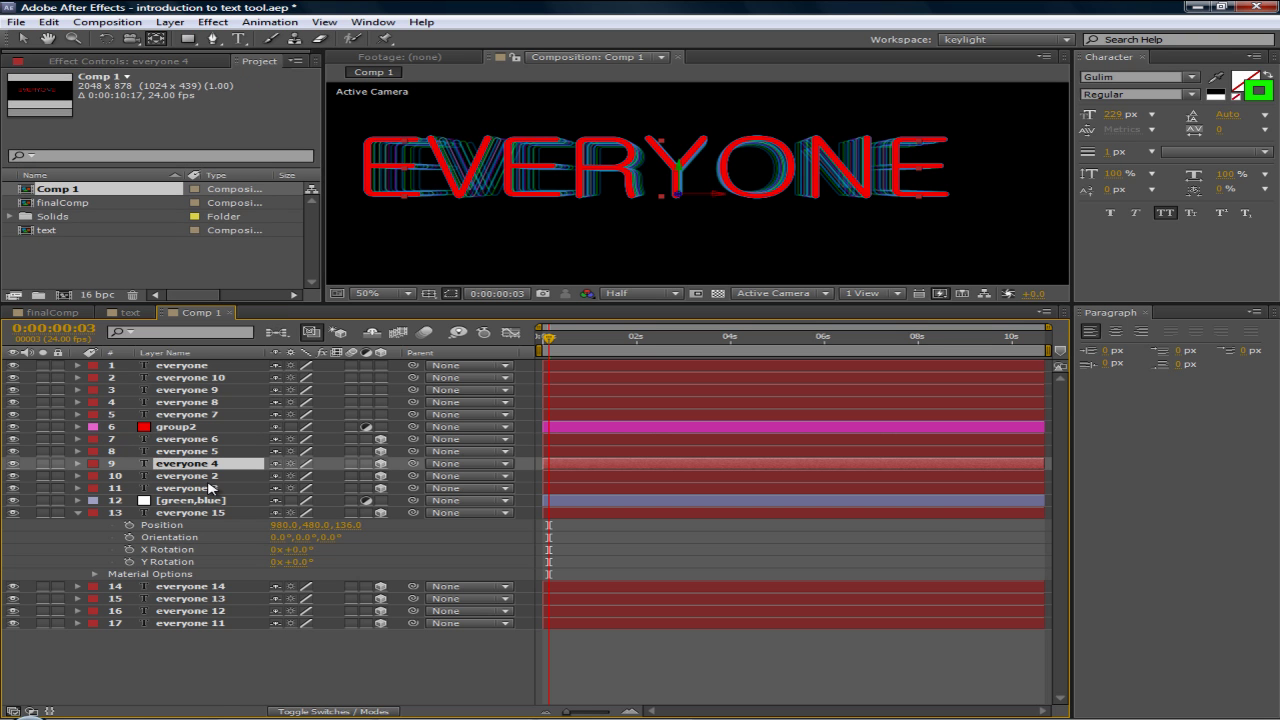
# - Set the label color of the everyone 6, 5, 4, 2 and 3 layers to Fuchsia
pyautogui.click(208, 482)
pyautogui.click(216, 404)
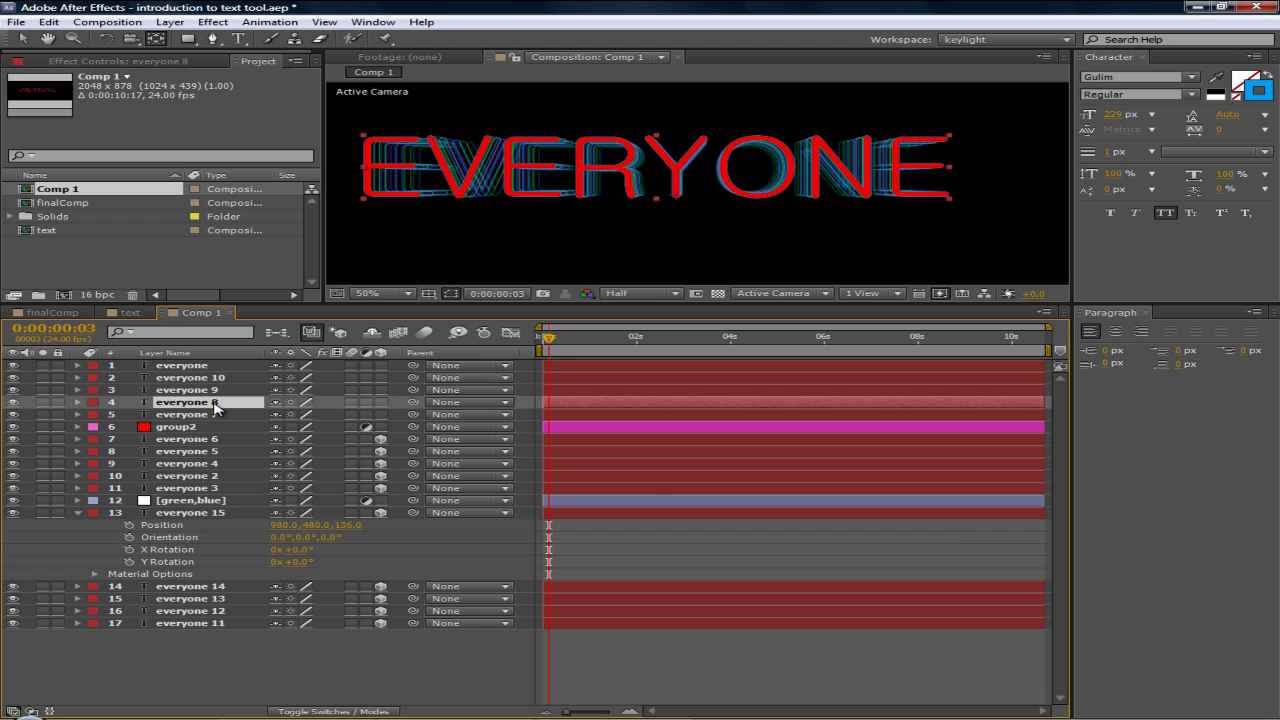
pyautogui.click(201, 490)
pyautogui.keyDown('shift'); pyautogui.click(216, 443); pyautogui.keyUp('shift')
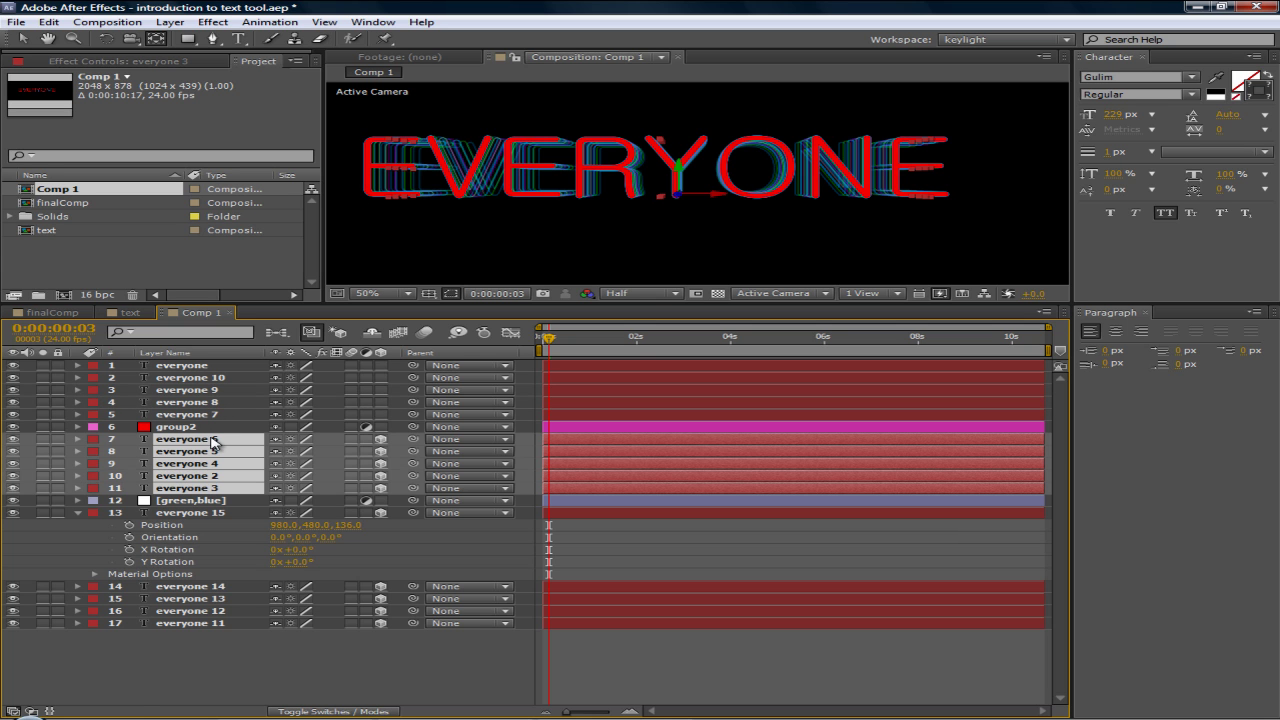
pyautogui.click(95, 443)
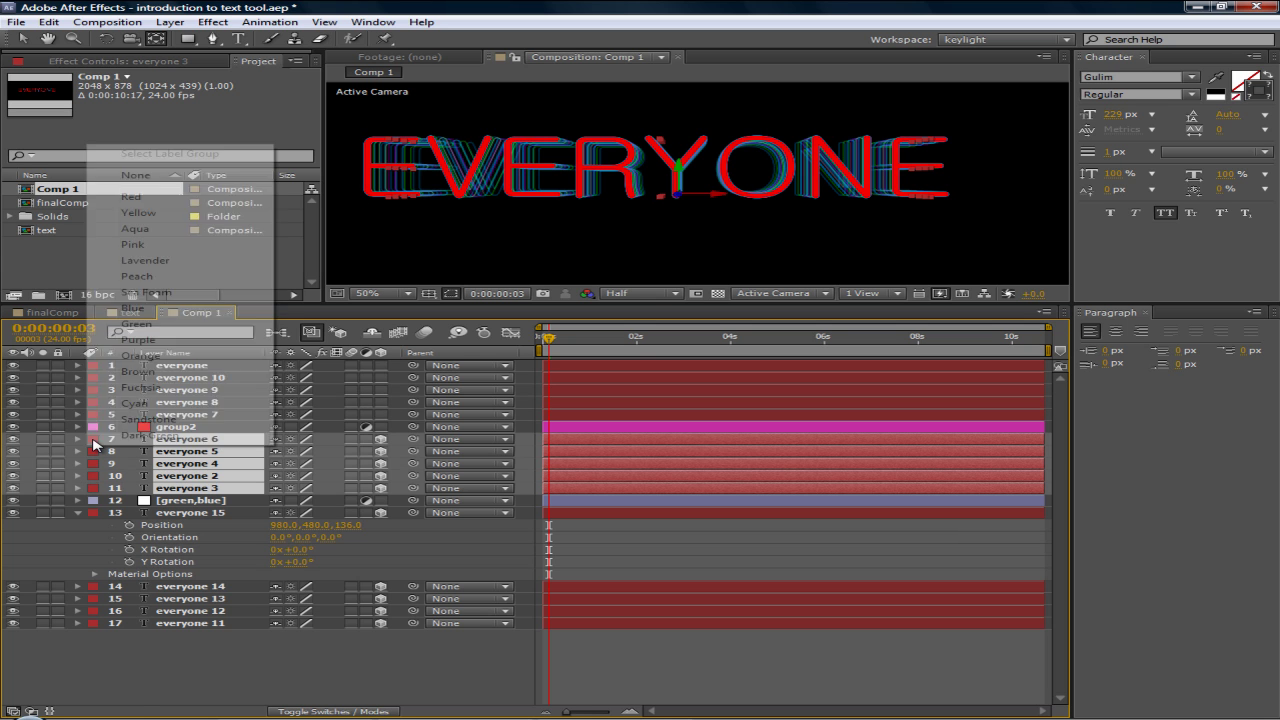
pyautogui.click(165, 388)
# - Set the label color of the everyone, everyone 10, 9, 8 and 7 layers to Aqua
pyautogui.click(214, 403)
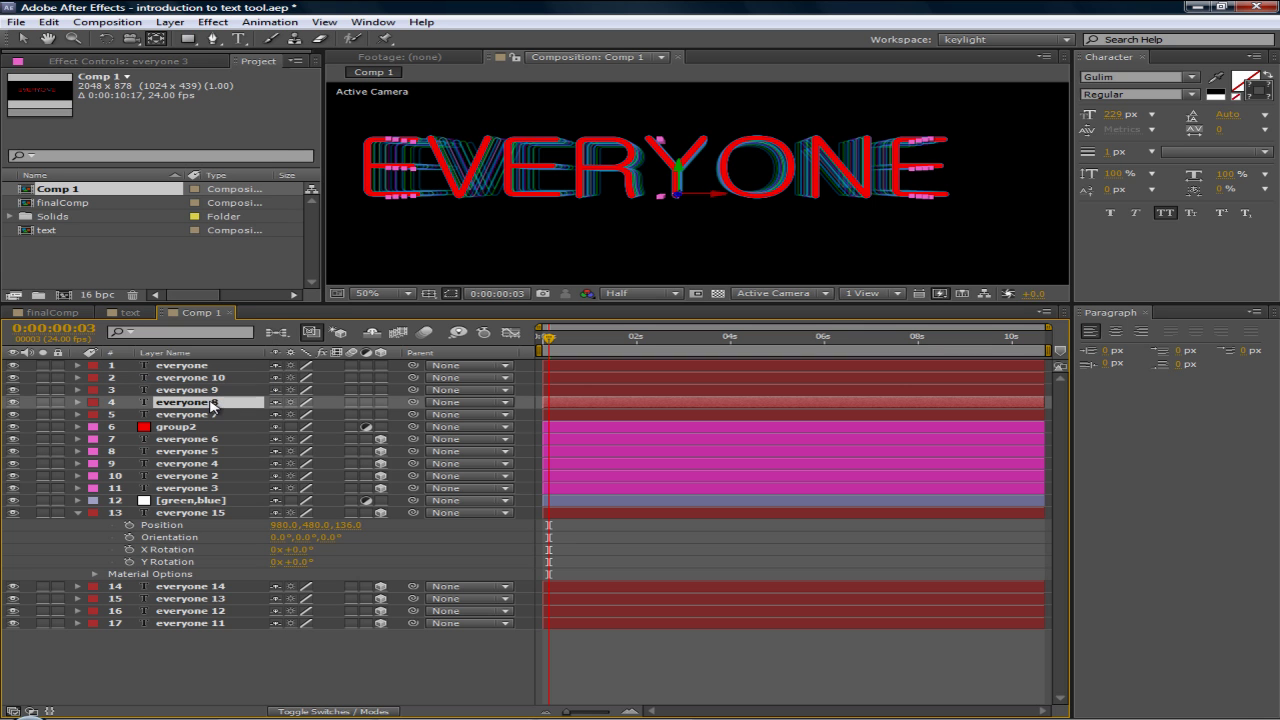
pyautogui.click(206, 416)
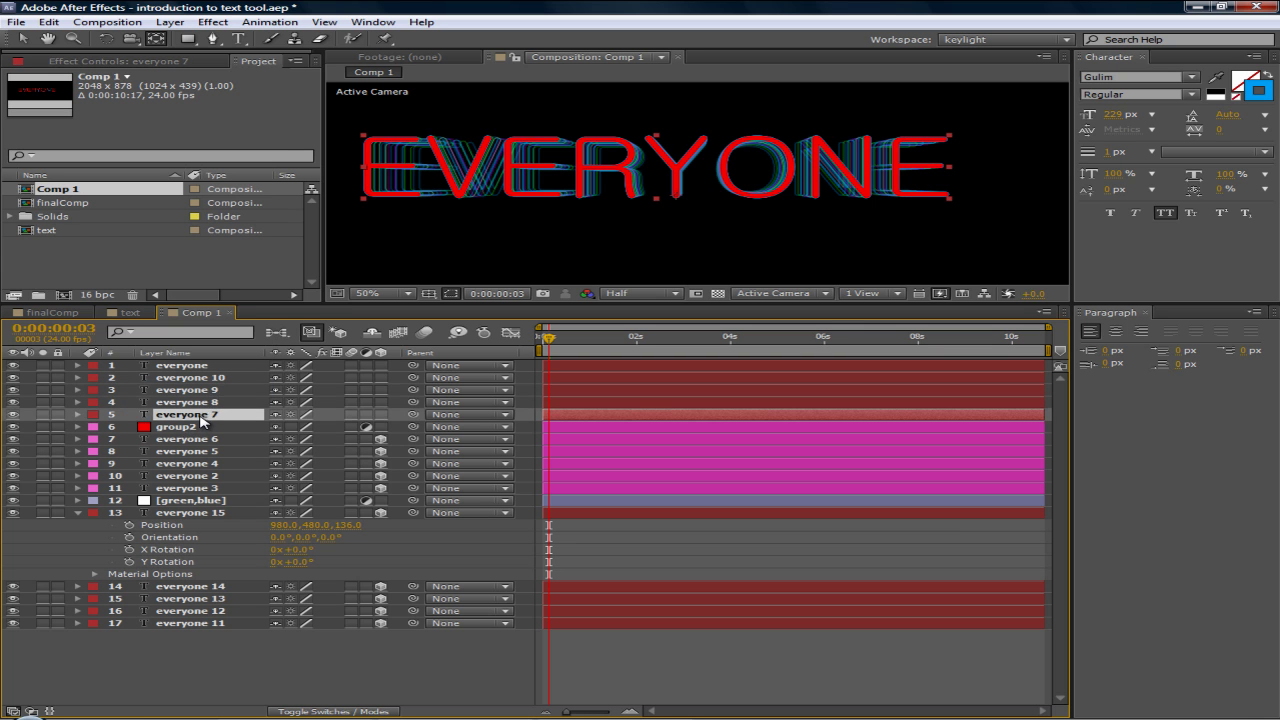
pyautogui.keyDown('shift'); pyautogui.click(212, 371); pyautogui.keyUp('shift')
pyautogui.click(93, 378)
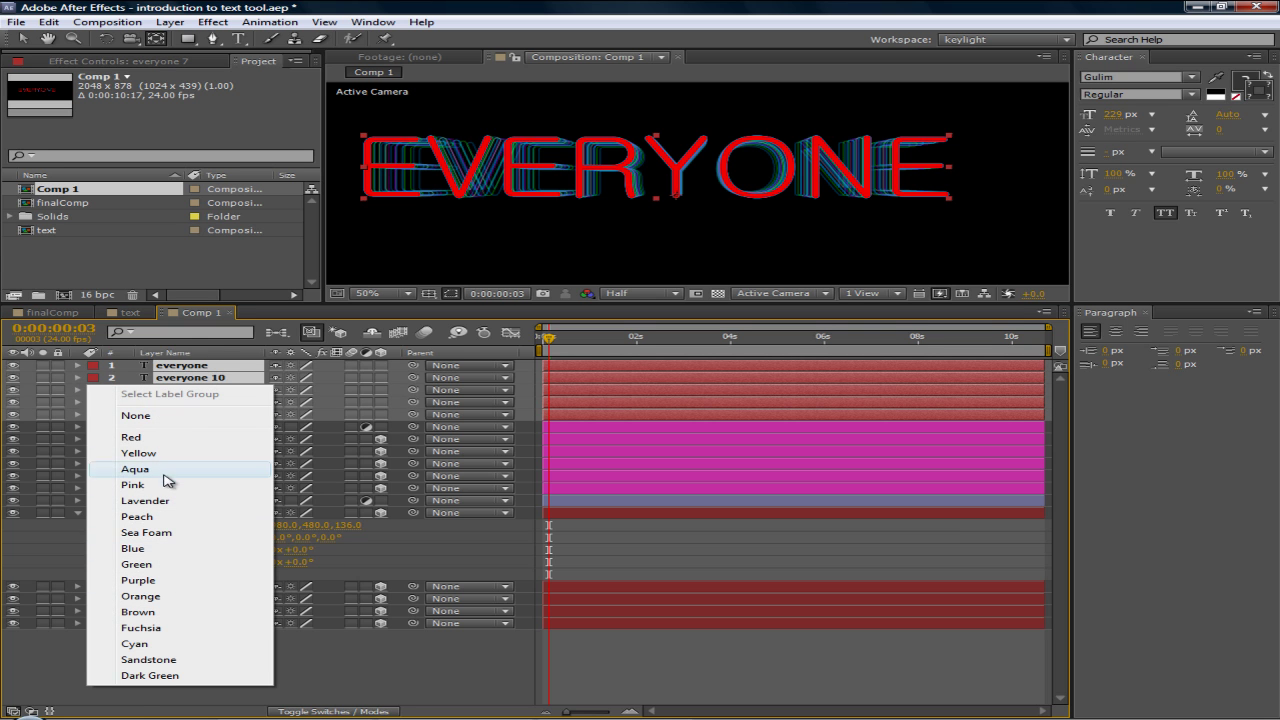
pyautogui.click(157, 470)
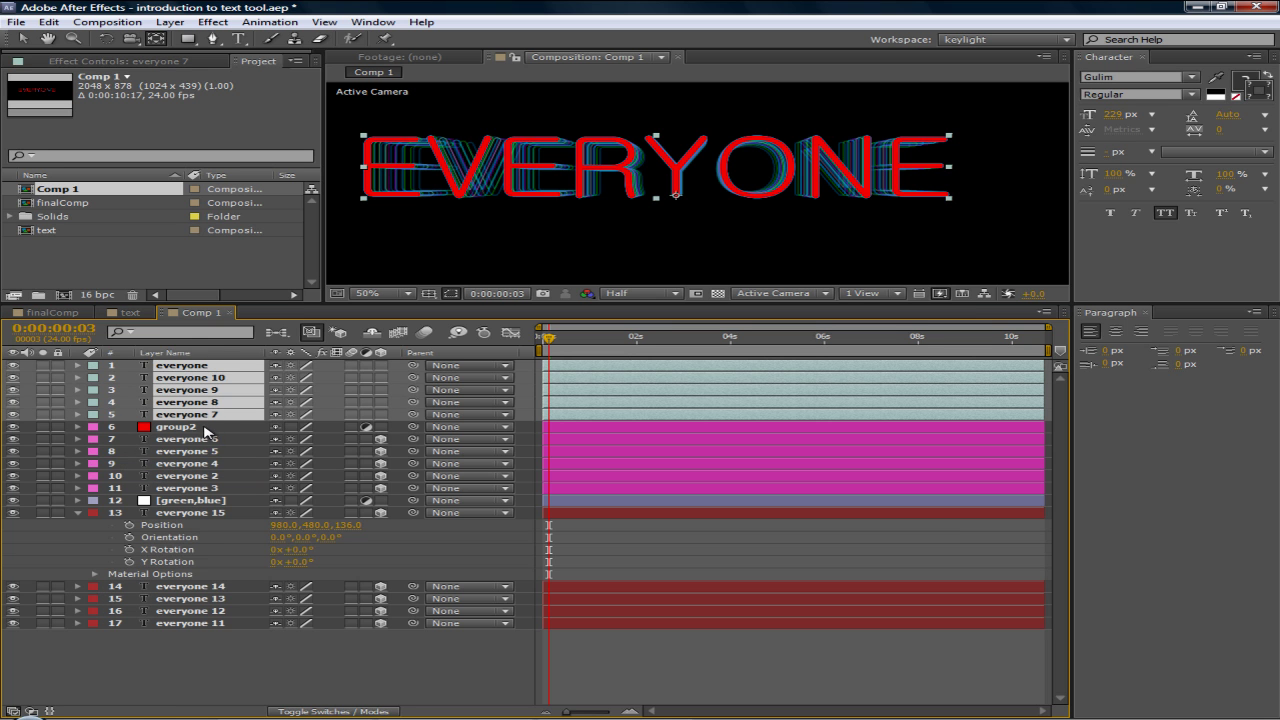
# - Collapse the everyone 15 layer's properties, and set the label color of the everyone 15, 14, 13, 12 and 11 layers to Peach
pyautogui.click(79, 517)
pyautogui.click(165, 516)
pyautogui.keyDown('shift'); pyautogui.click(199, 566); pyautogui.keyUp('shift')
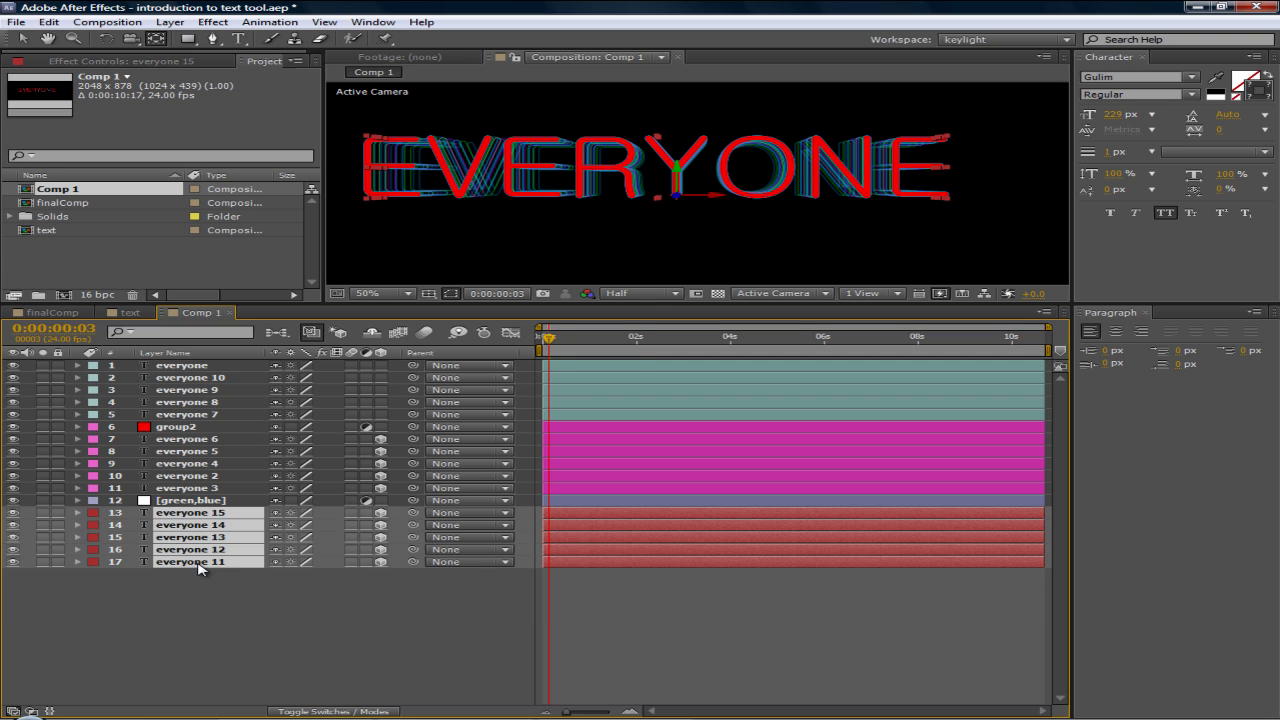
pyautogui.click(91, 530)
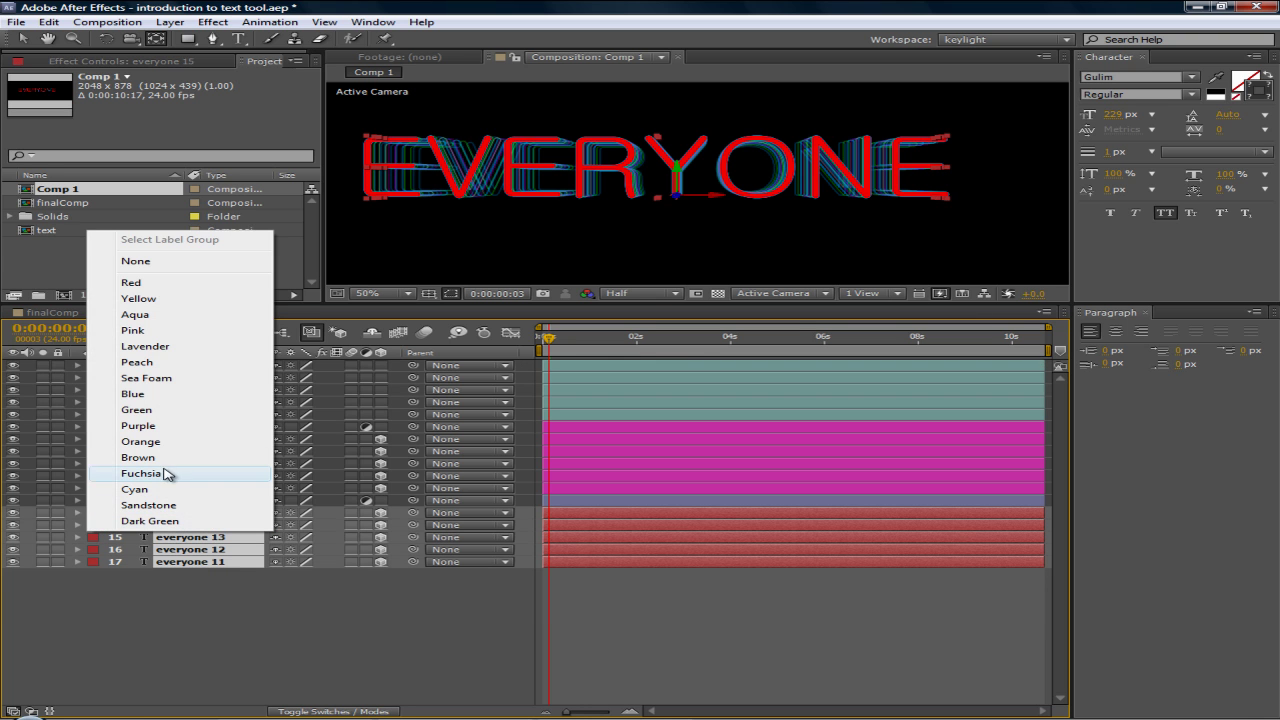
pyautogui.click(169, 432)
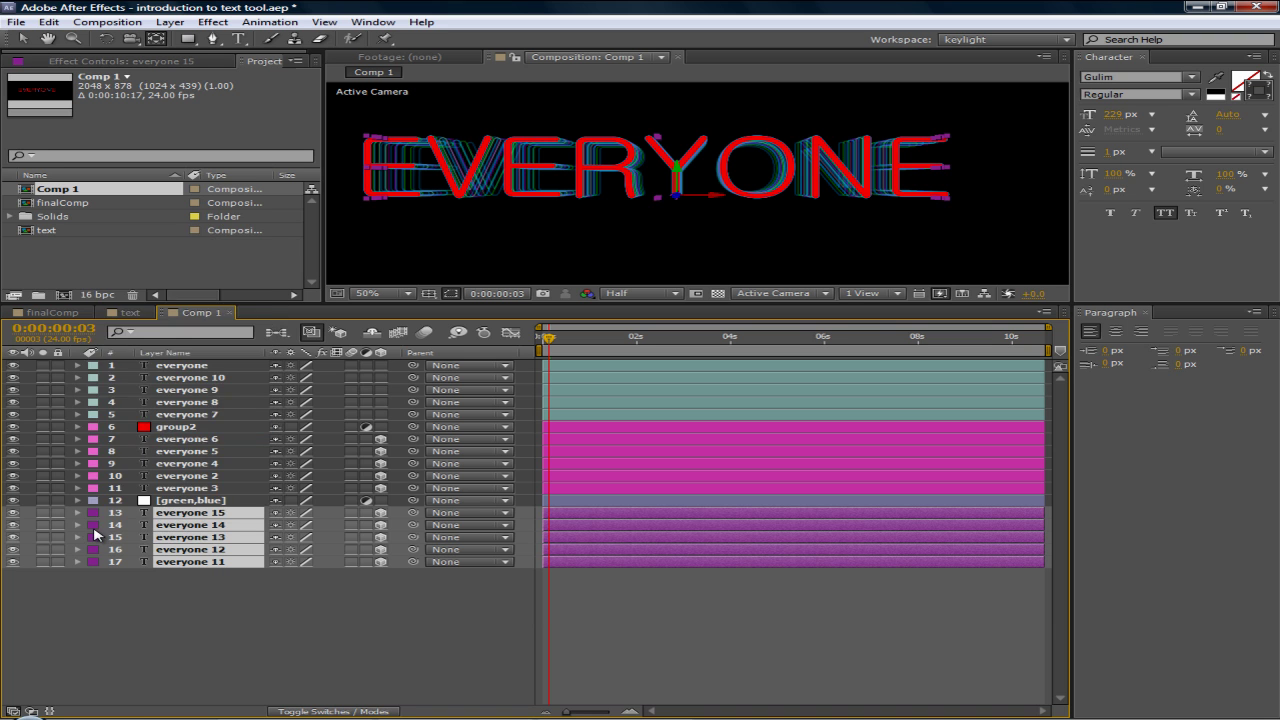
pyautogui.click(93, 530)
pyautogui.click(162, 443)
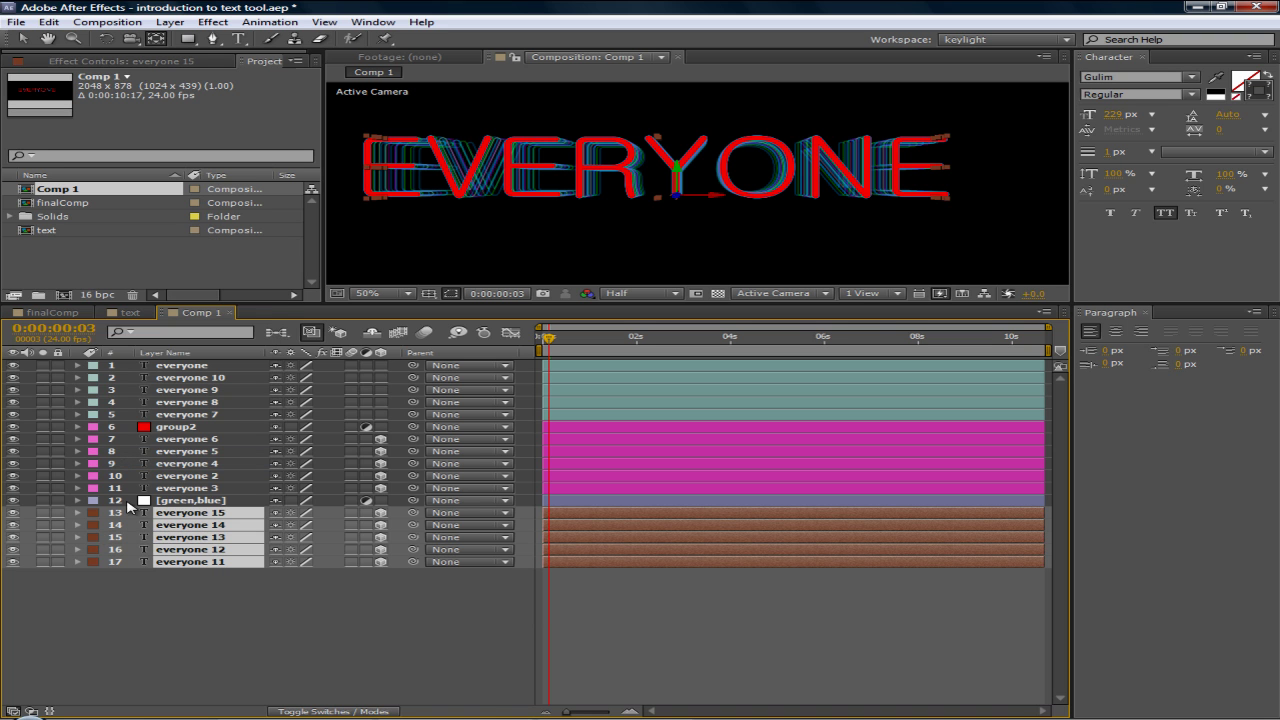
pyautogui.click(92, 558)
pyautogui.click(188, 387)
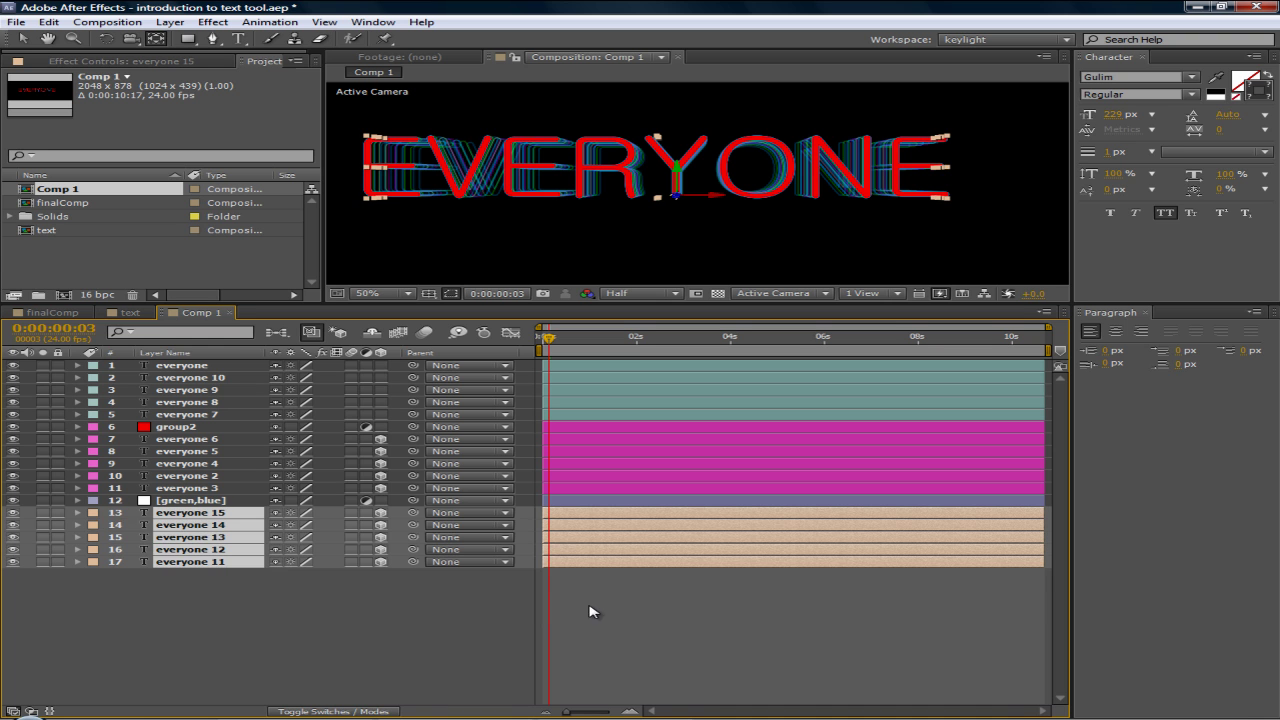
pyautogui.click(672, 616)
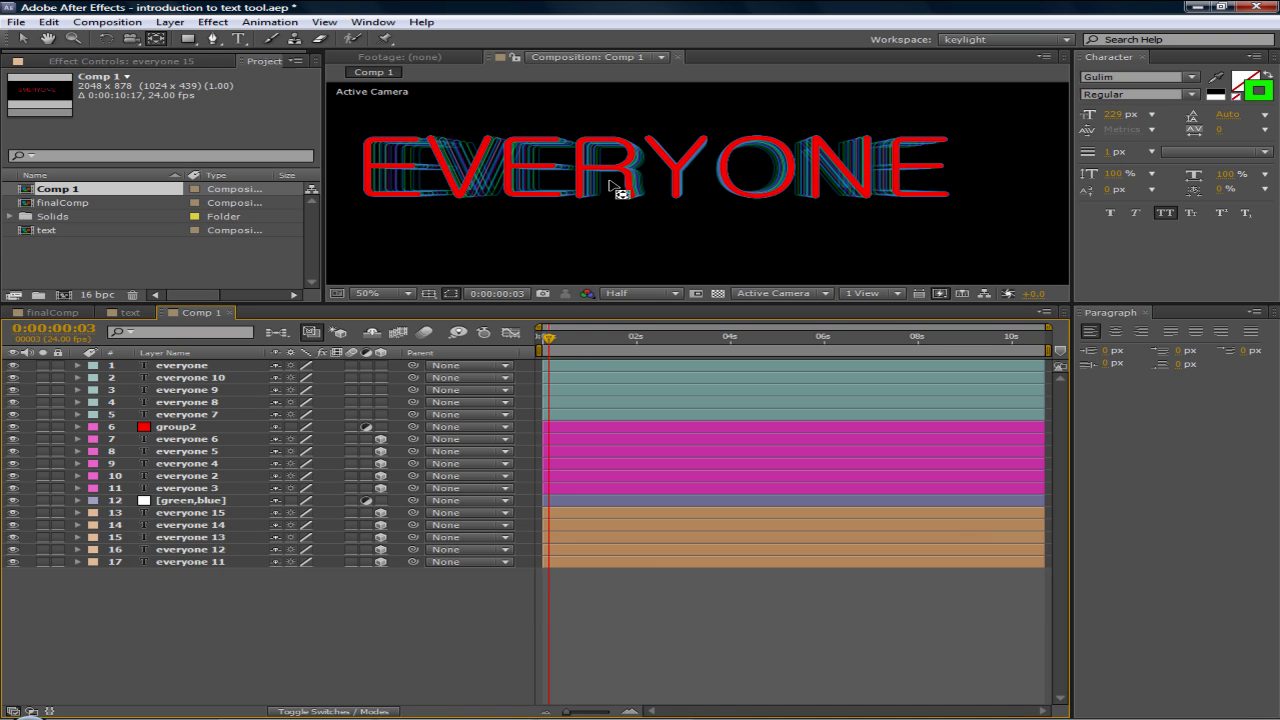
# - Examine the EVERYONE title and its layer stack in the text composition and return to Comp 1
pyautogui.click(126, 312)
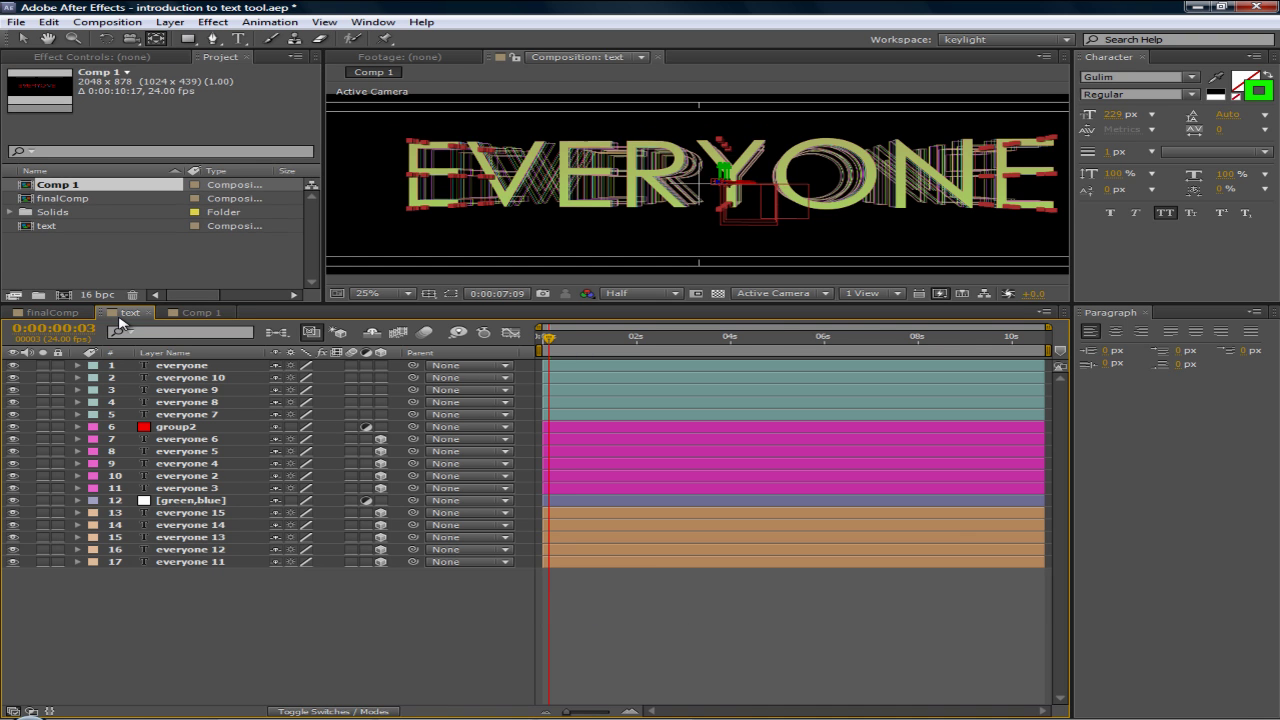
pyautogui.click(340, 642)
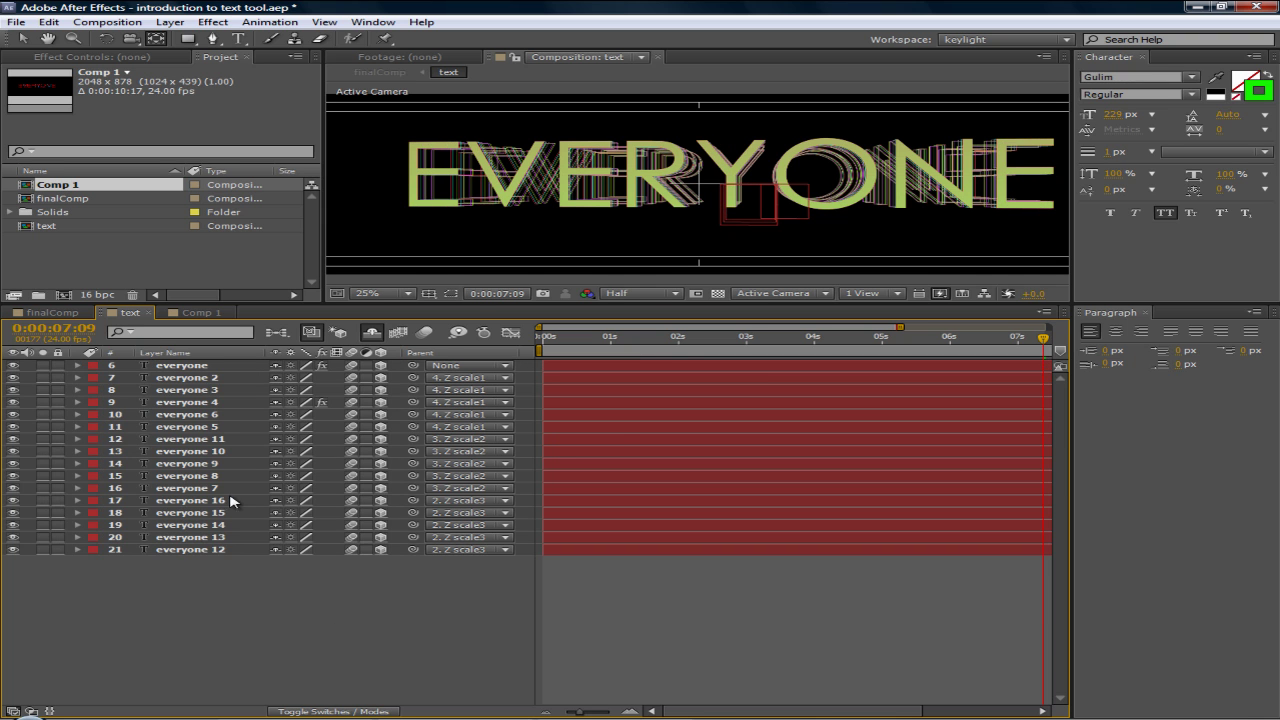
pyautogui.scroll(-1, 656, 181)
pyautogui.scroll(1, 662, 183)
pyautogui.scroll(-2, 662, 183)
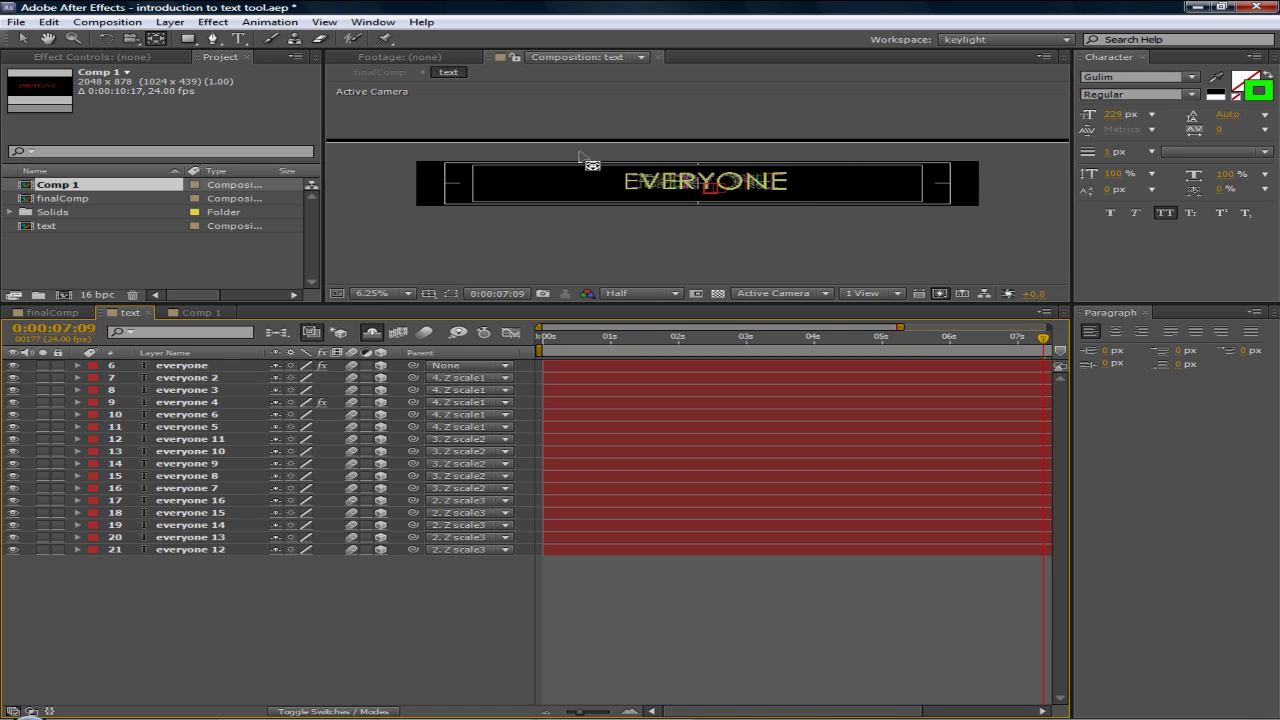
pyautogui.scroll(2, 440, 195)
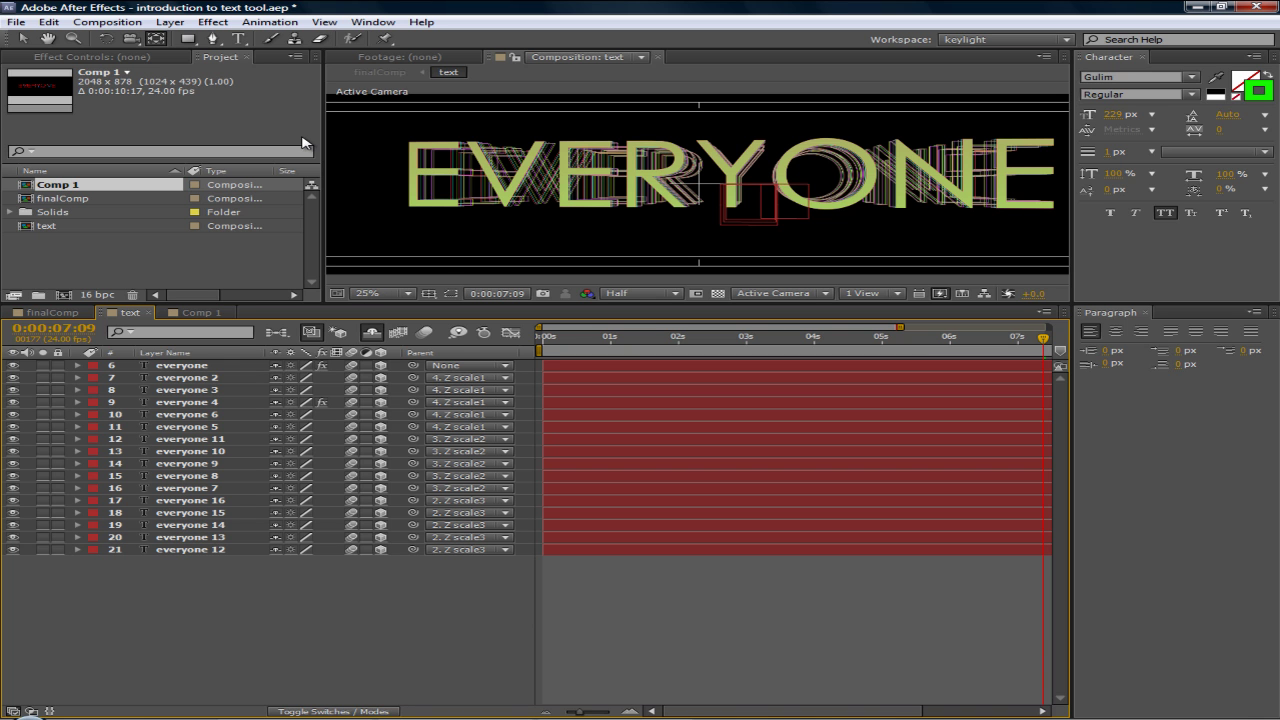
pyautogui.click(198, 314)
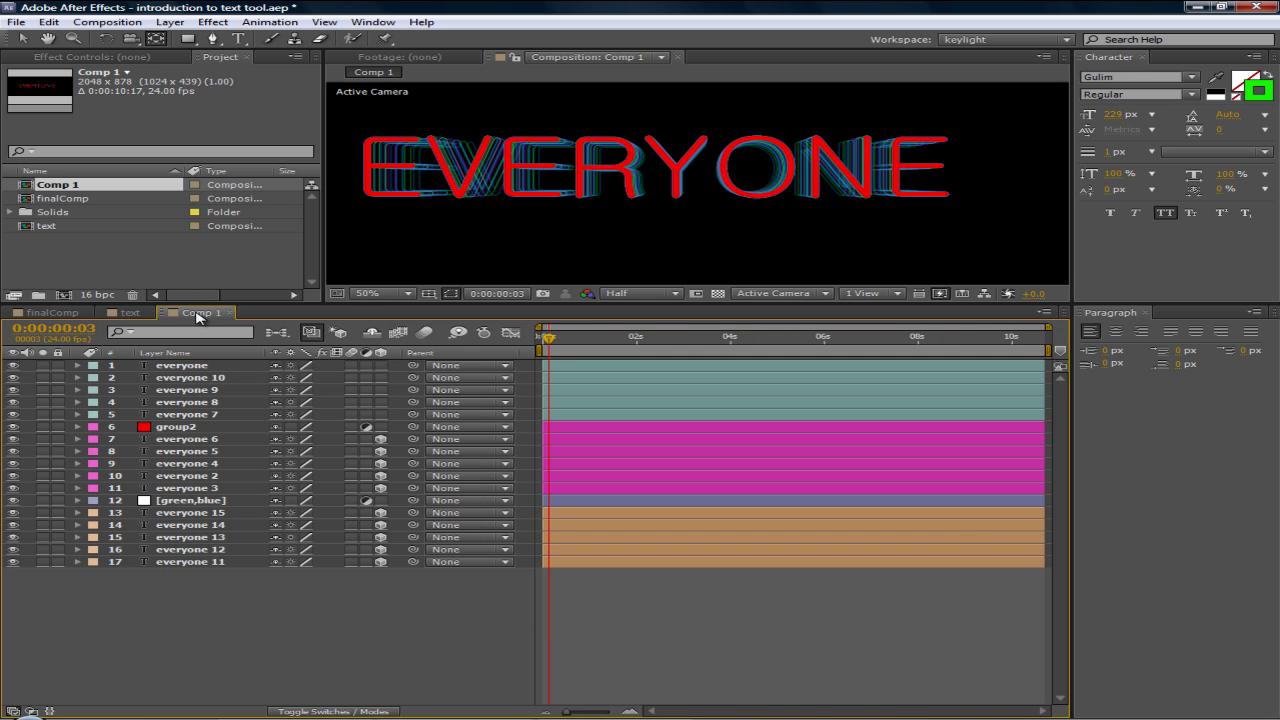
# - Start adding a new layer to Comp 1 with no layers selected
pyautogui.rightClick(277, 578)
pyautogui.click(252, 586)
pyautogui.click(170, 22)
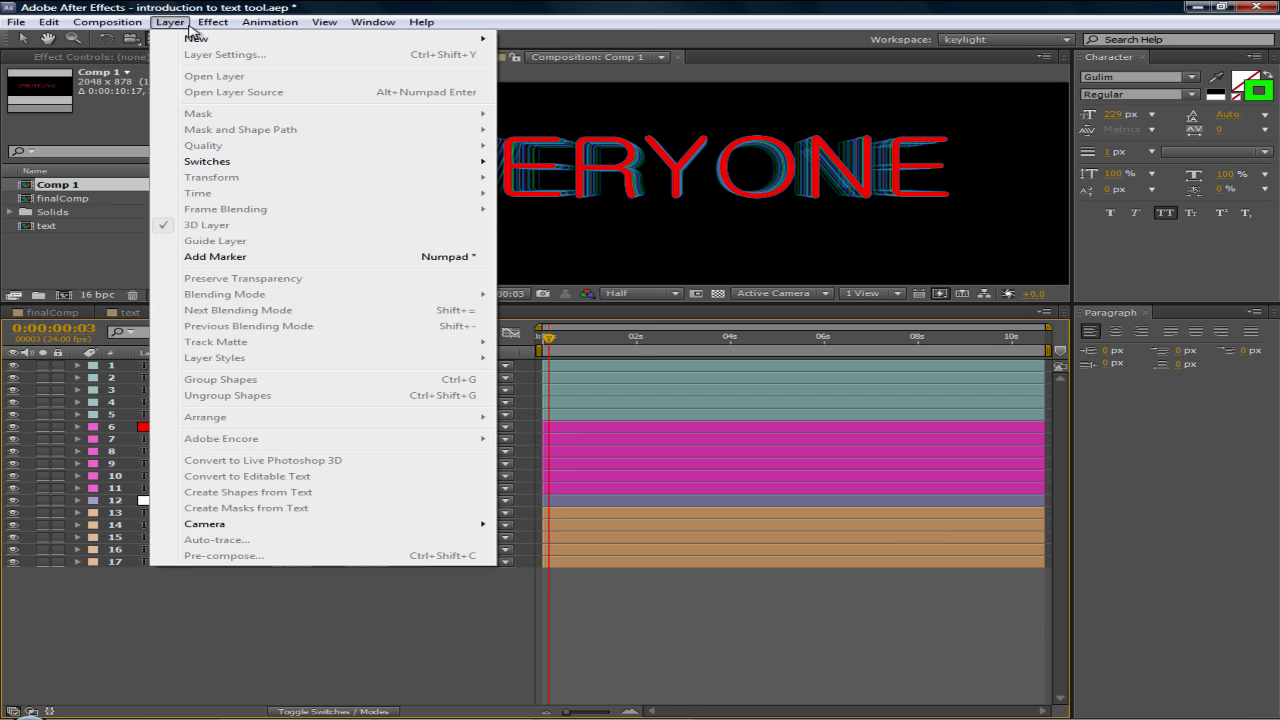
# - Add a one-node camera layer named Camera to Comp 1 using the 50mm preset
pyautogui.moveTo(186, 31)
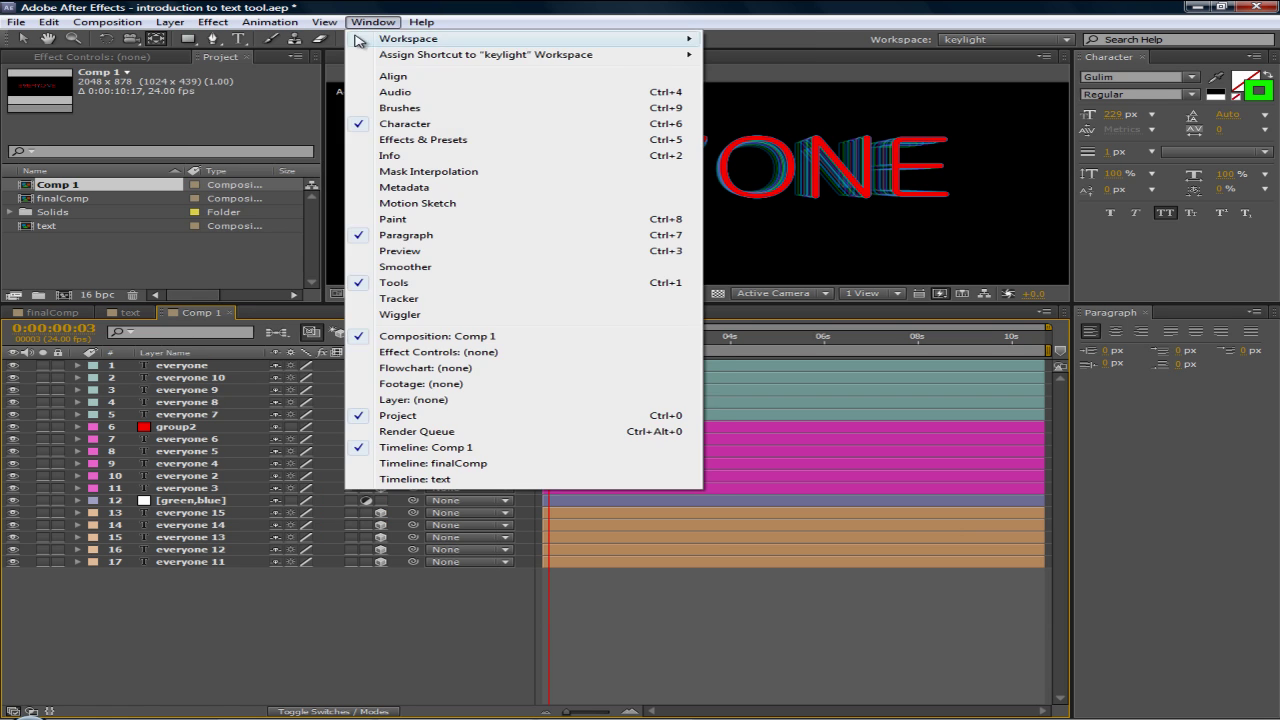
pyautogui.moveTo(277, 38)
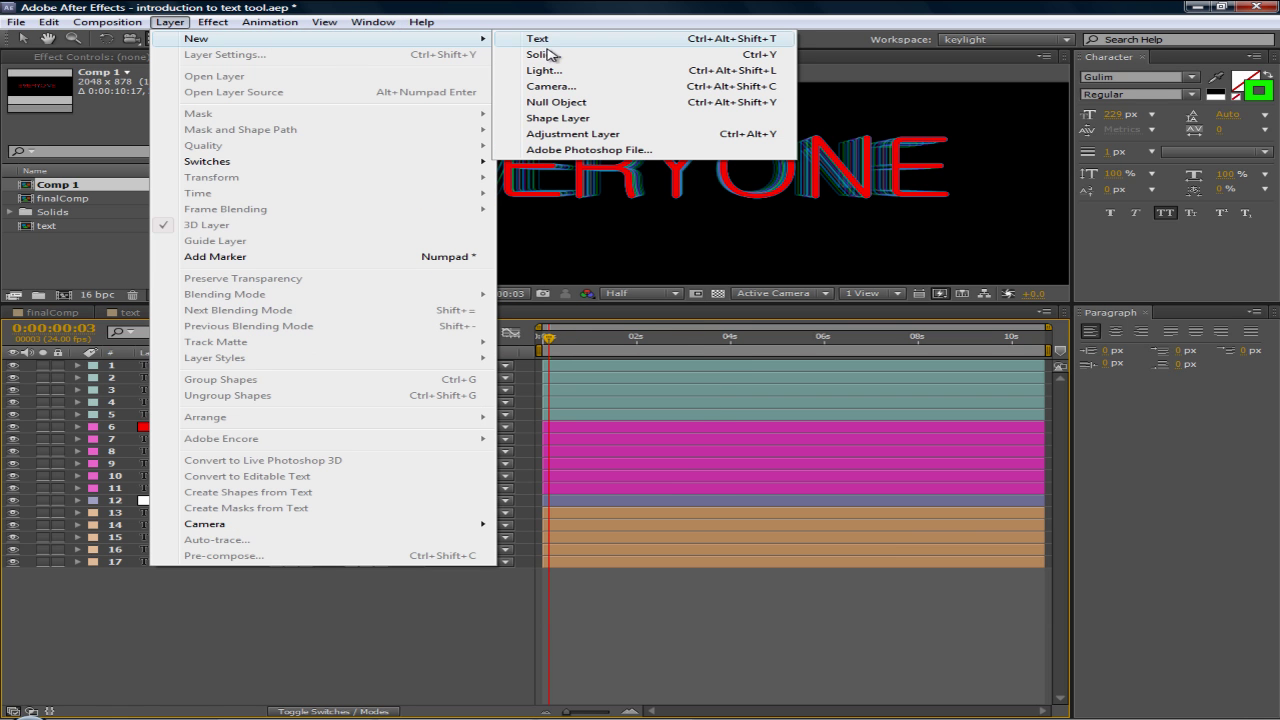
pyautogui.click(369, 593)
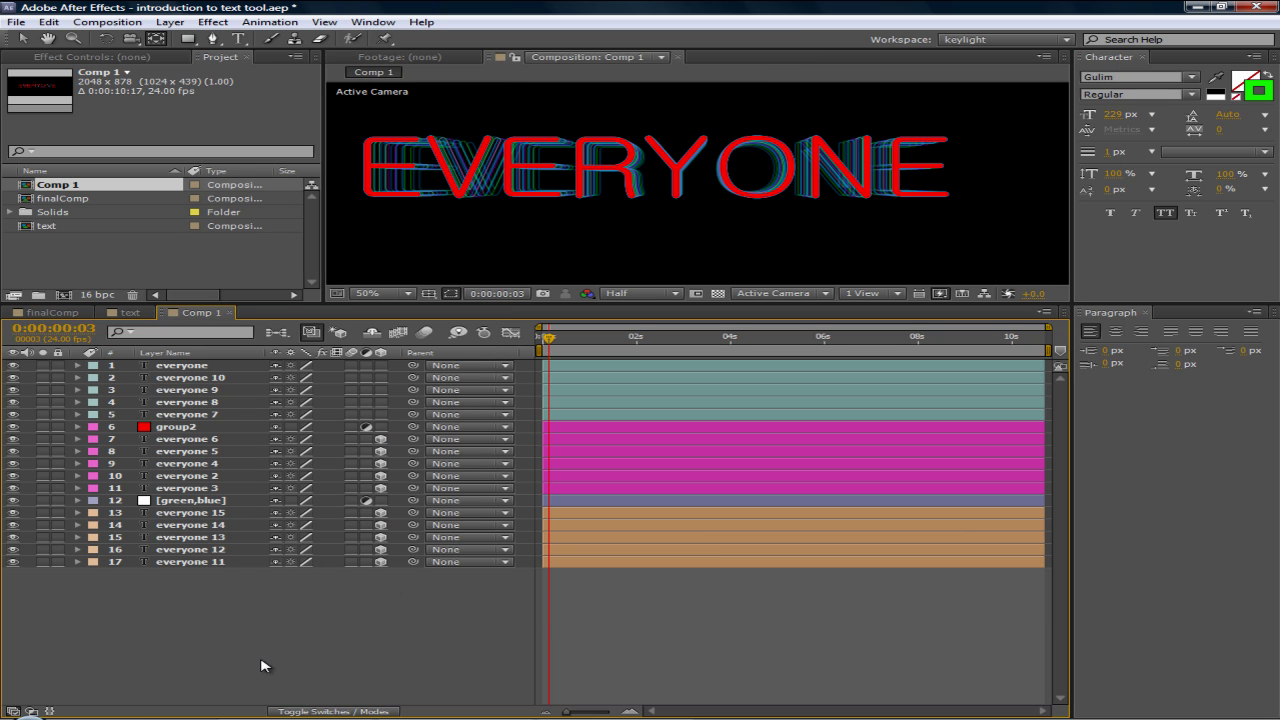
pyautogui.rightClick(275, 456)
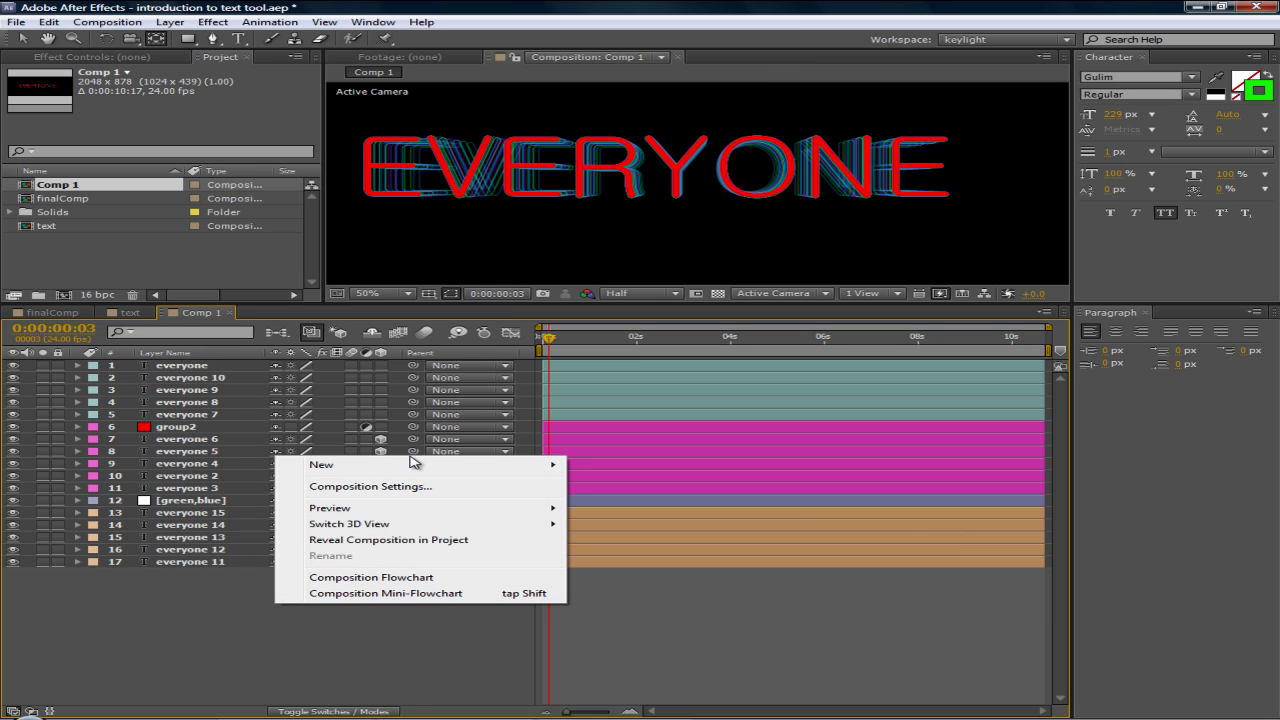
pyautogui.moveTo(420, 465)
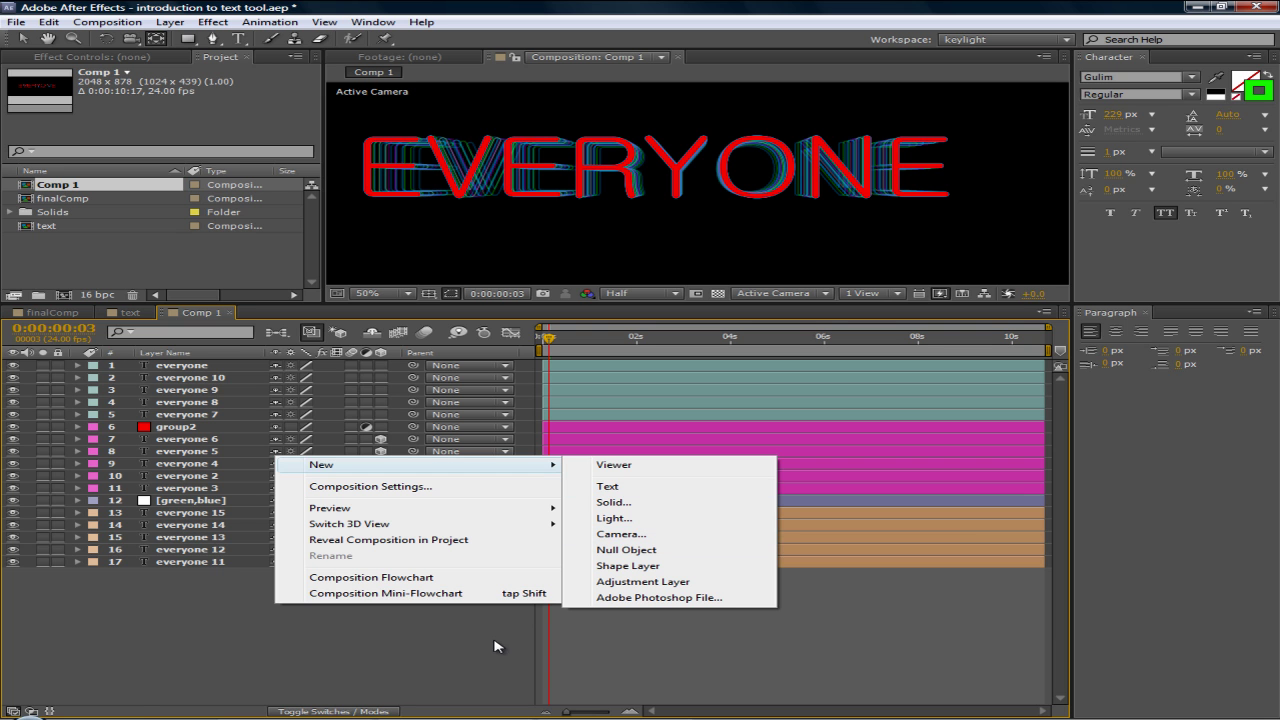
pyautogui.click(640, 535)
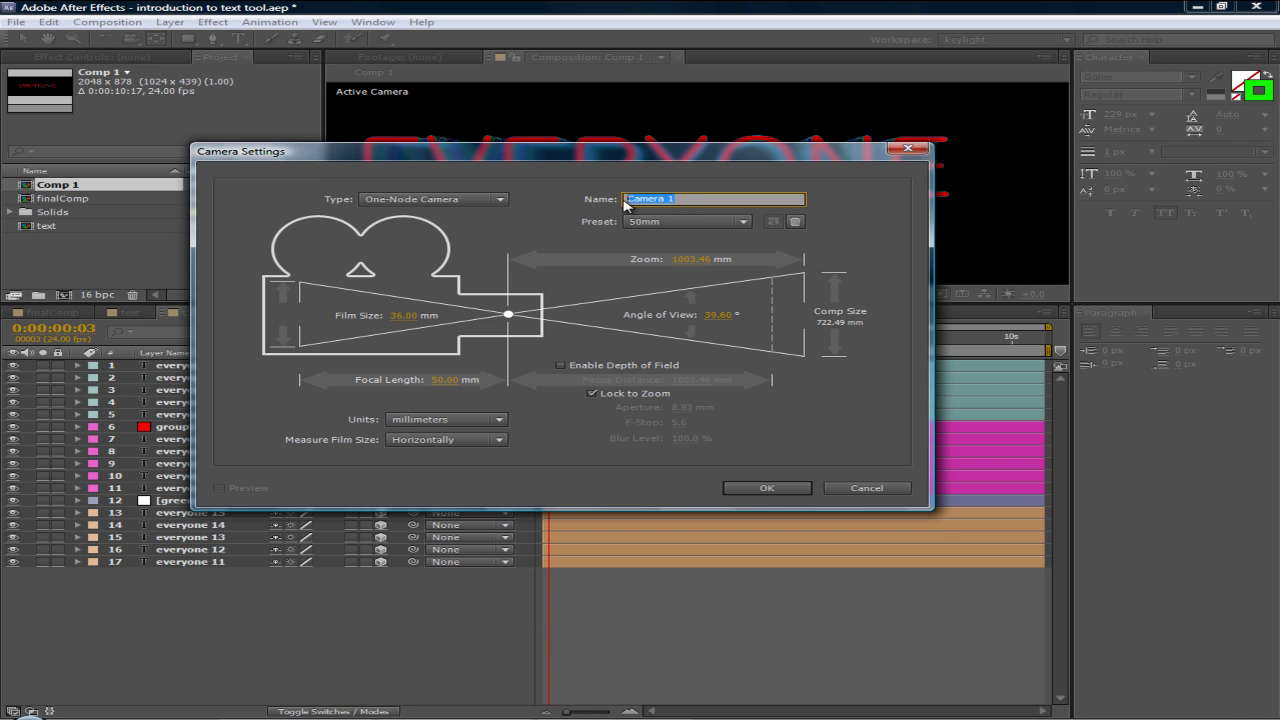
pyautogui.click(681, 199)
pyautogui.click(688, 221)
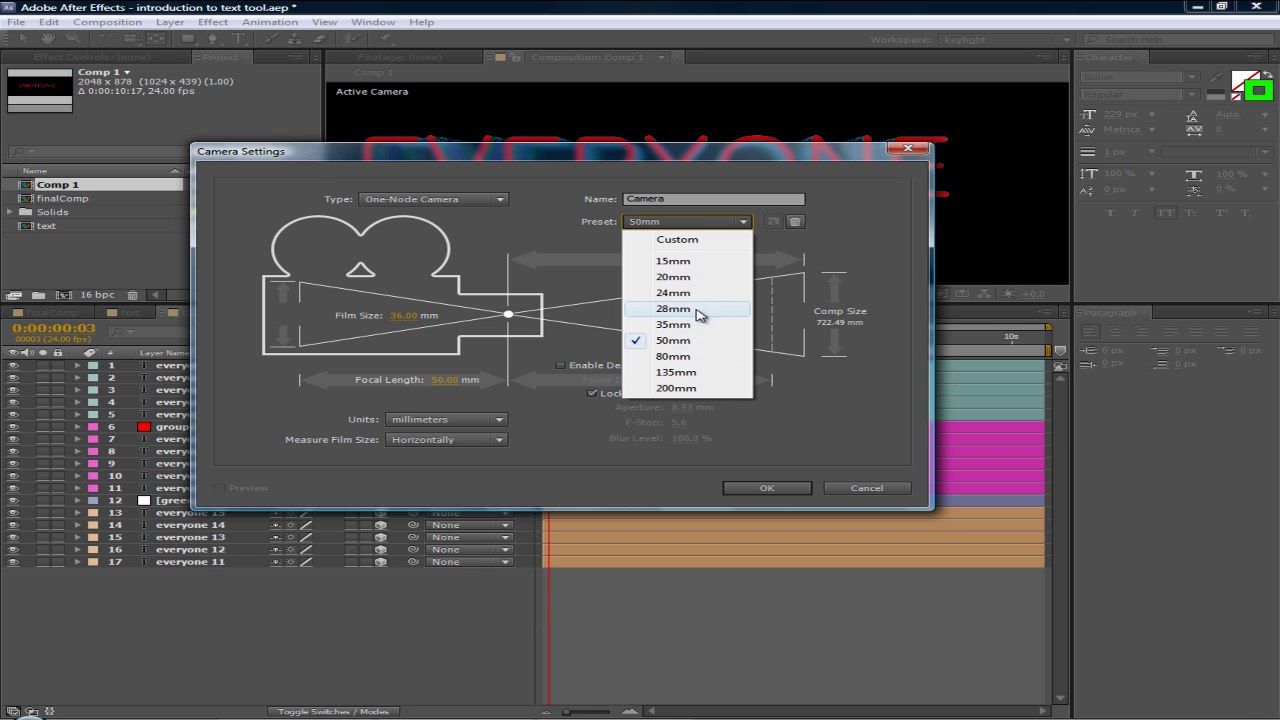
pyautogui.click(879, 430)
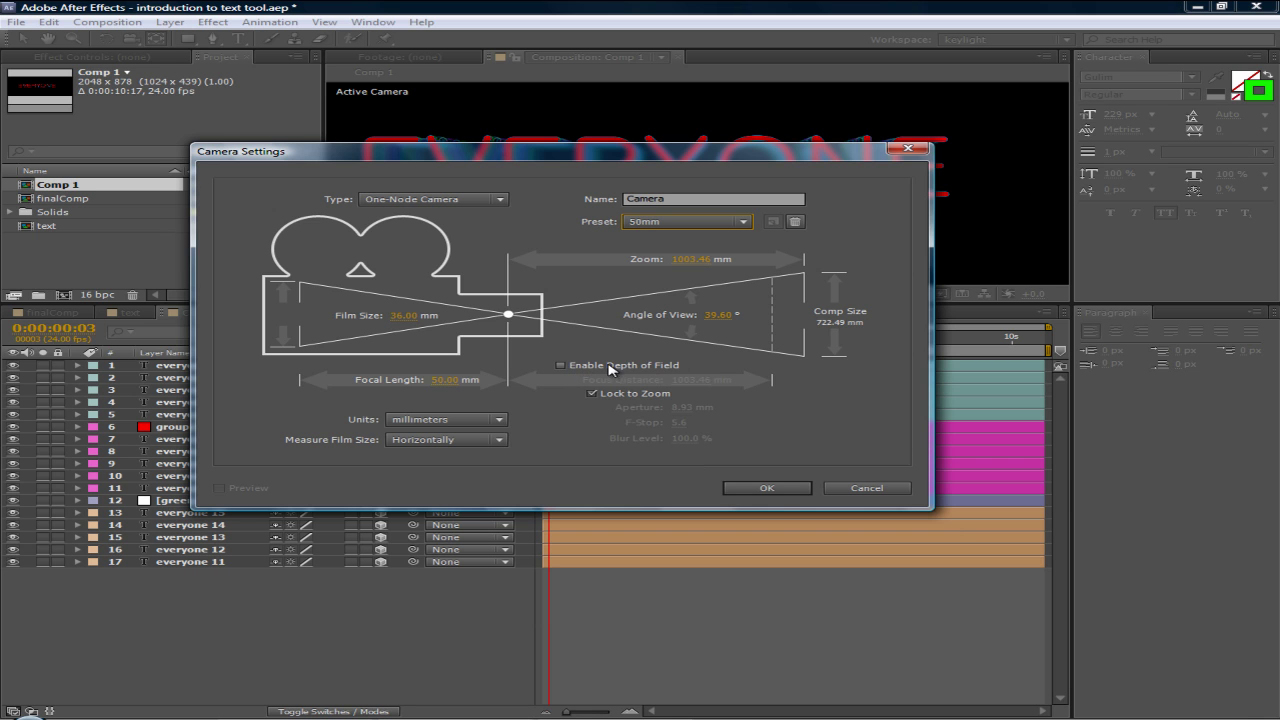
pyautogui.click(778, 490)
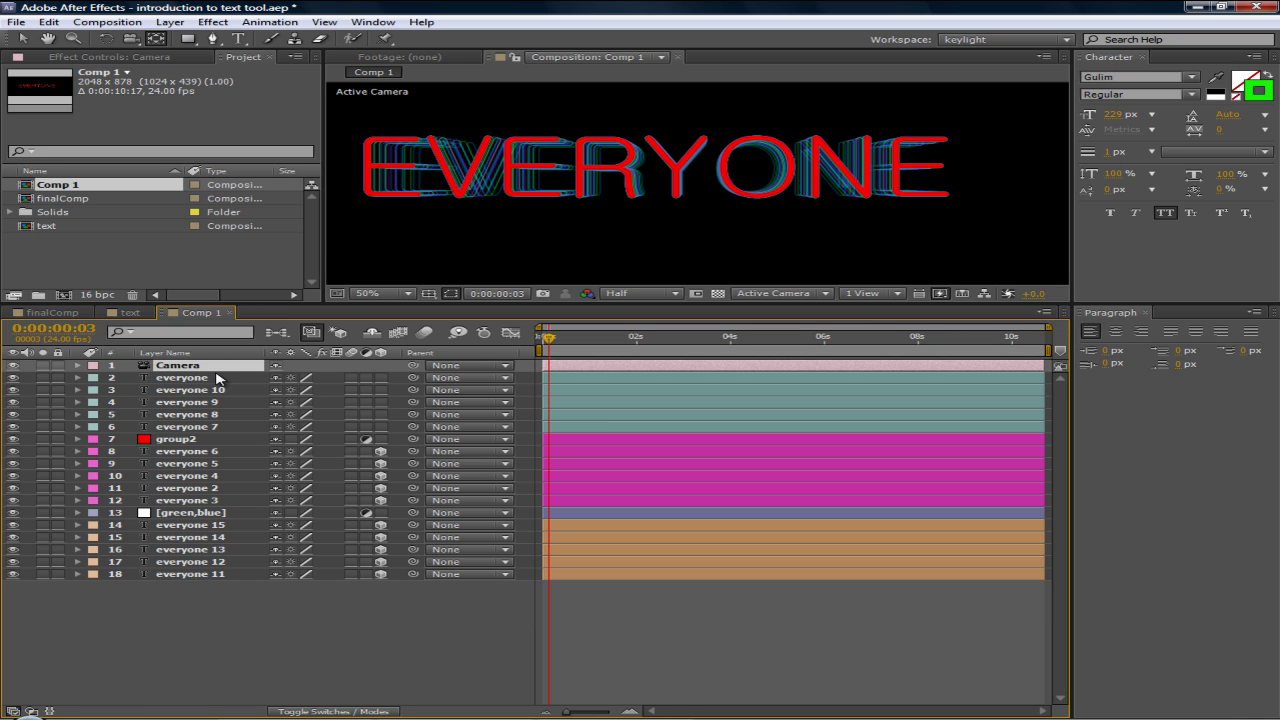
# - Make the text layers from everyone through everyone 7 three-dimensional and set their Z position to -33
pyautogui.press(',')
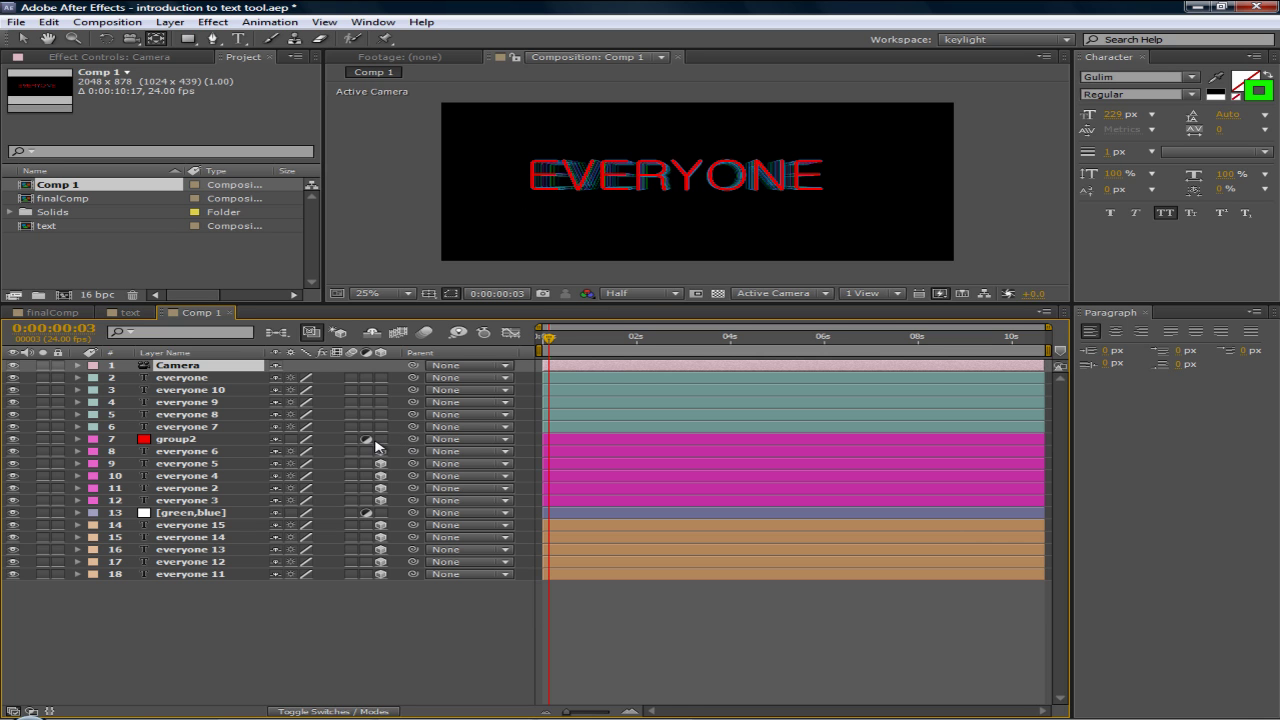
pyautogui.click(229, 428)
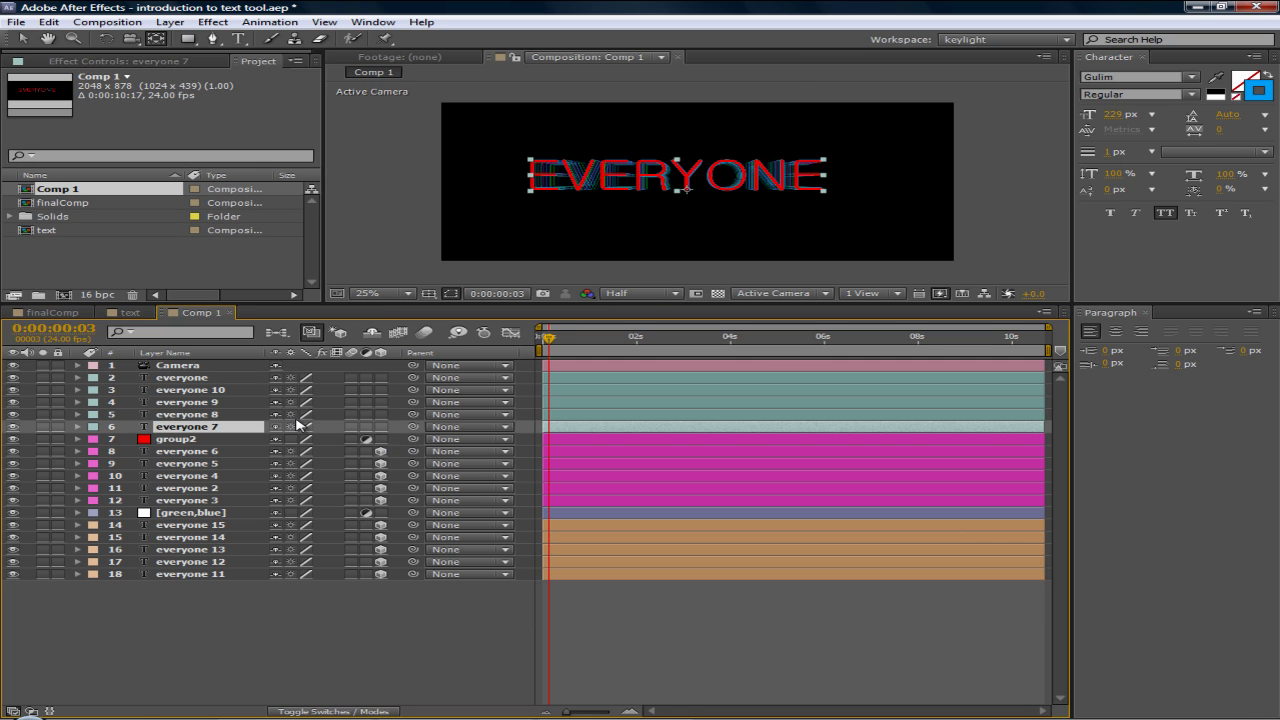
pyautogui.keyDown('shift'); pyautogui.click(200, 381); pyautogui.keyUp('shift')
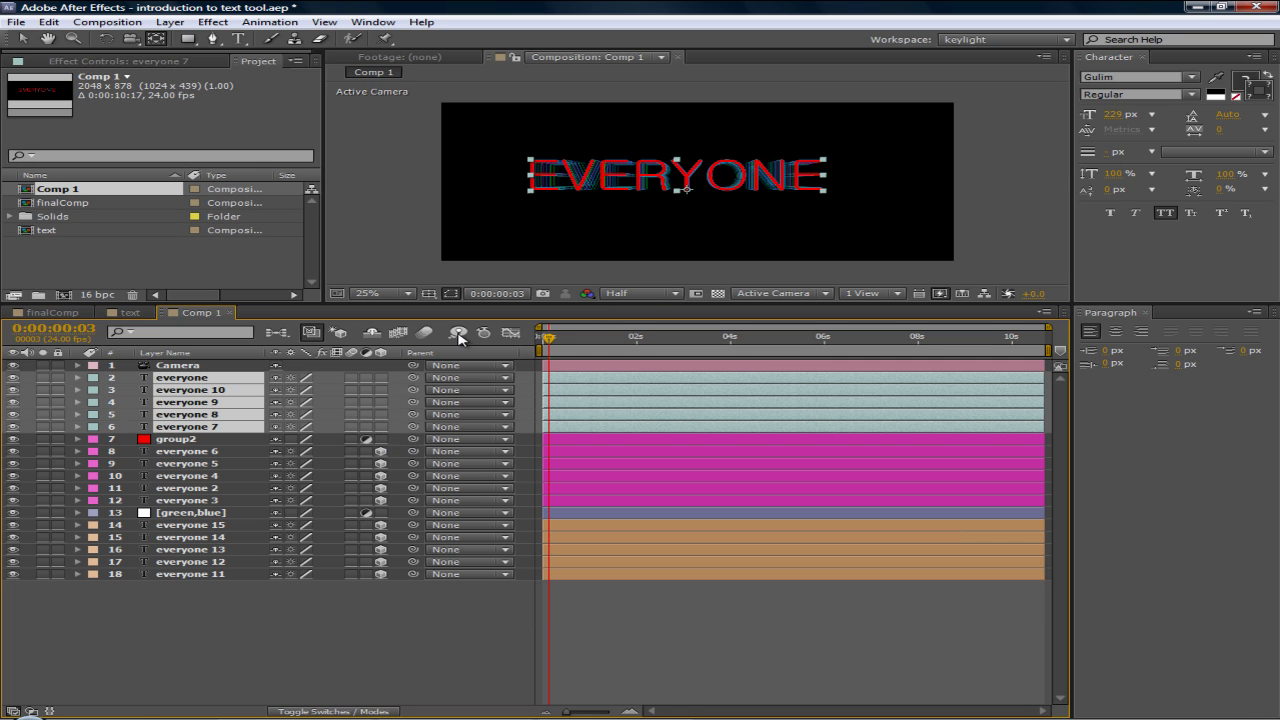
pyautogui.press('p')
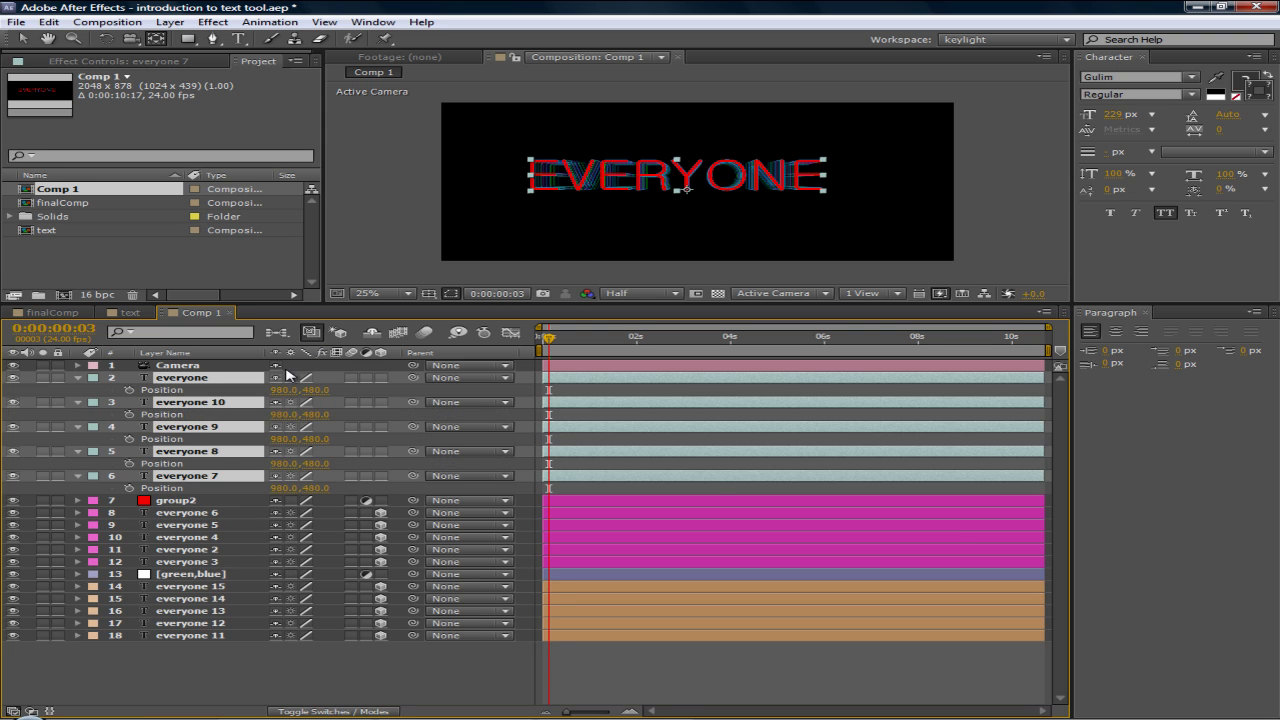
pyautogui.click(381, 378)
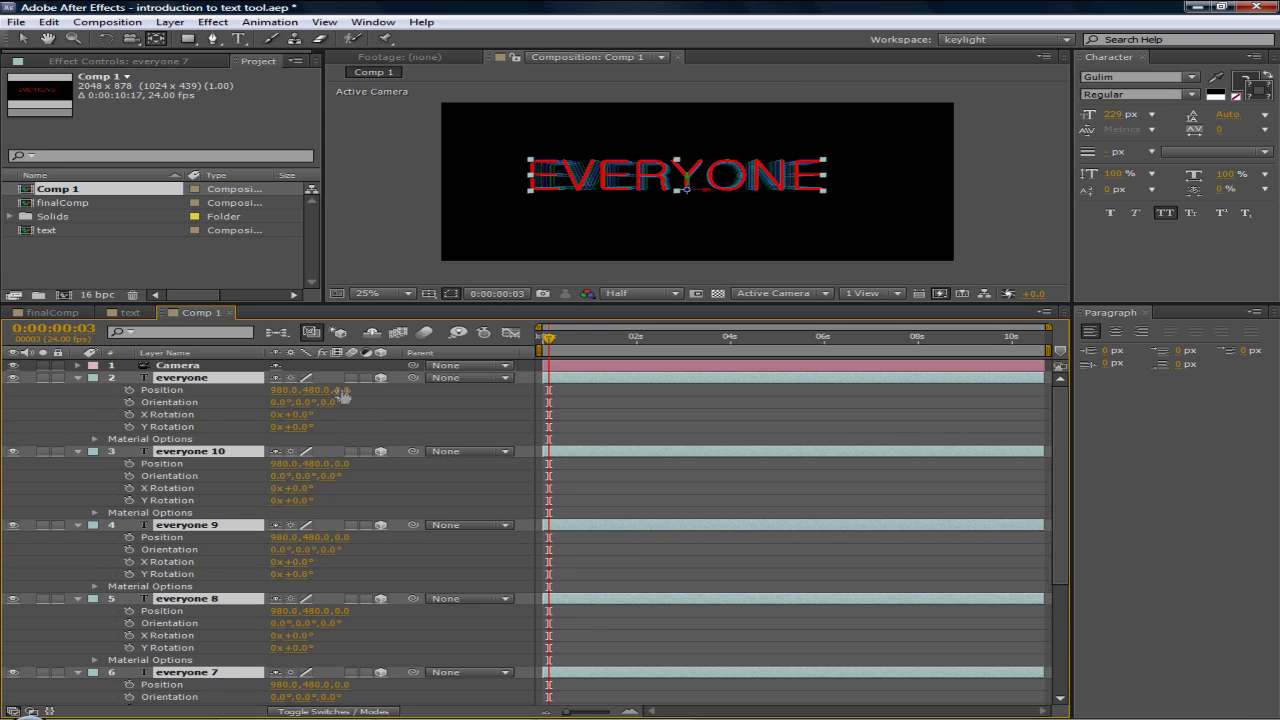
pyautogui.moveTo(345, 389); pyautogui.dragTo(253, 378)
pyautogui.keyDown('ctrl'); pyautogui.click(223, 380); pyautogui.keyUp('ctrl')
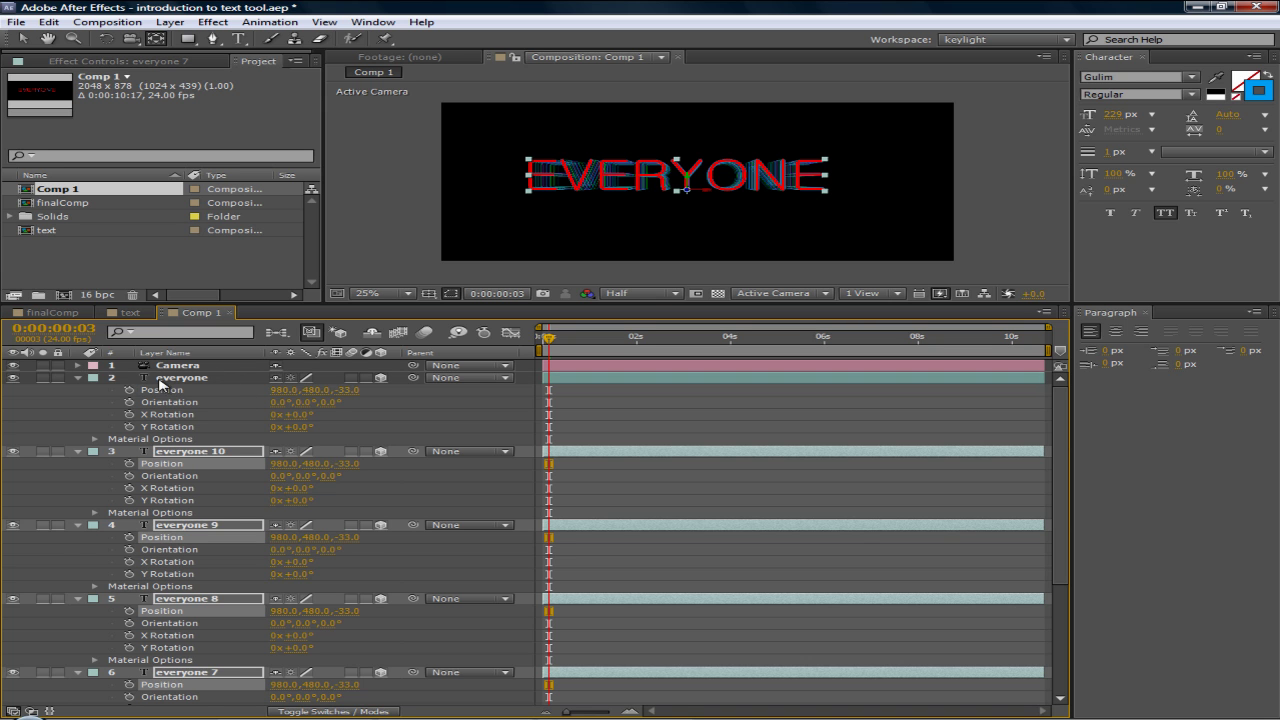
# - Toggle the visibility of the front everyone layer to inspect the outline layers behind it
pyautogui.click(190, 380)
pyautogui.press('/')
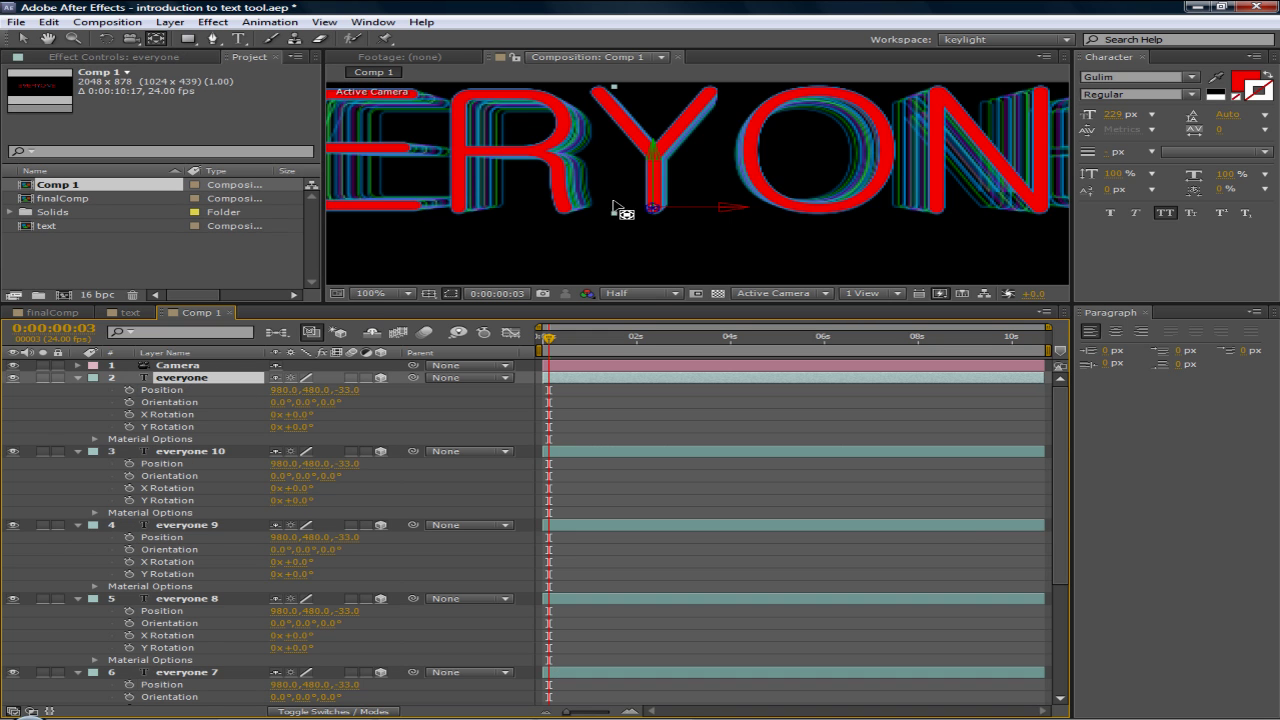
pyautogui.click(13, 378)
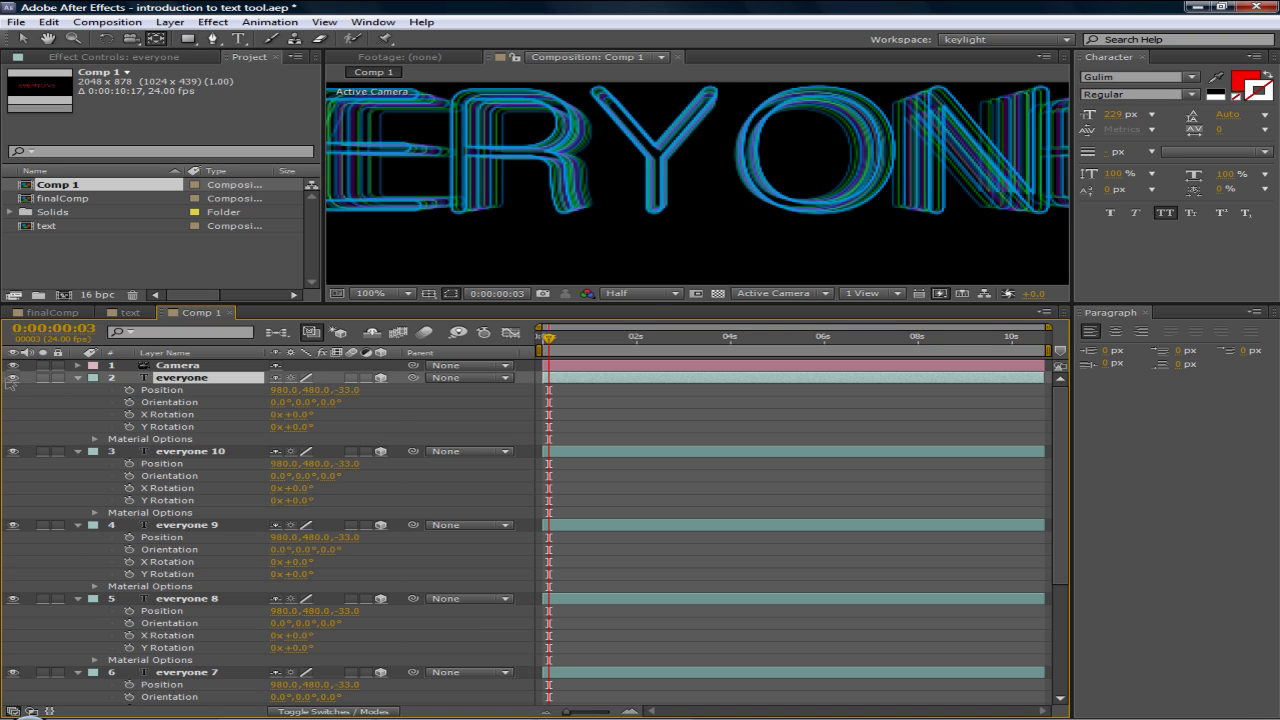
pyautogui.click(13, 378)
pyautogui.click(4, 388)
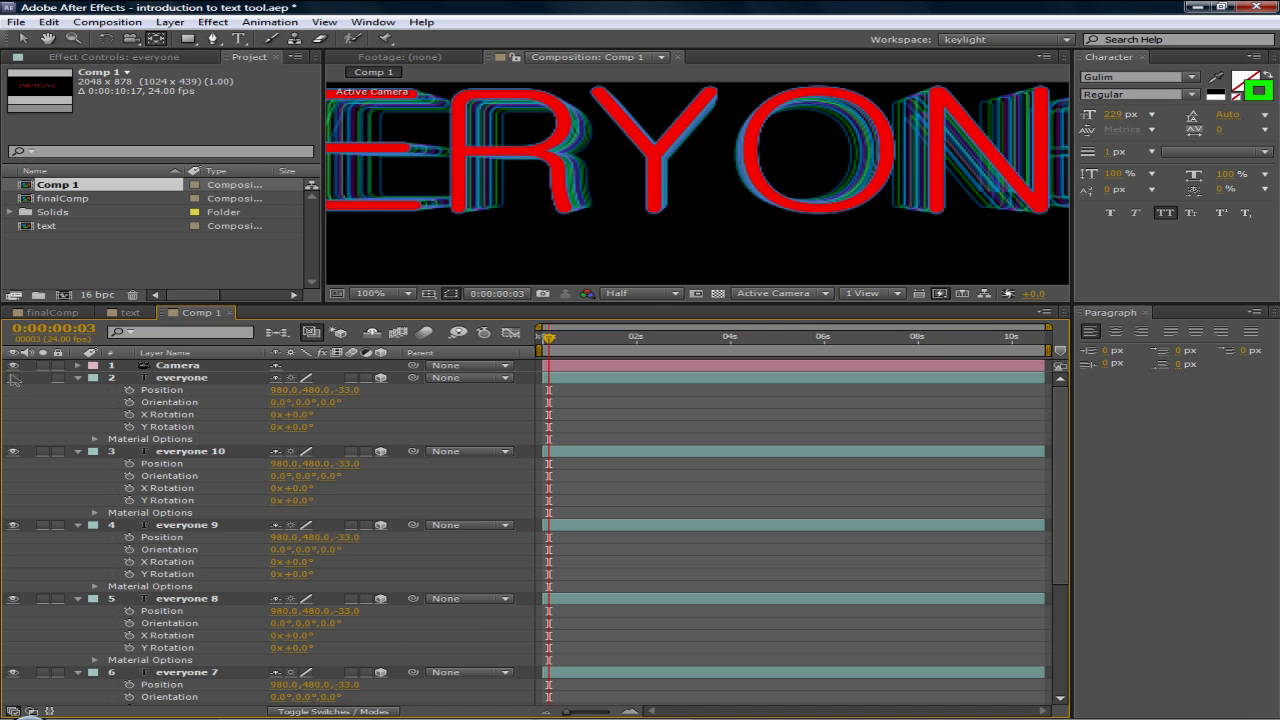
# - Hide the everyone layer and set the composition preview resolution to Full
pyautogui.click(14, 379)
pyautogui.scroll(-2, 737, 206)
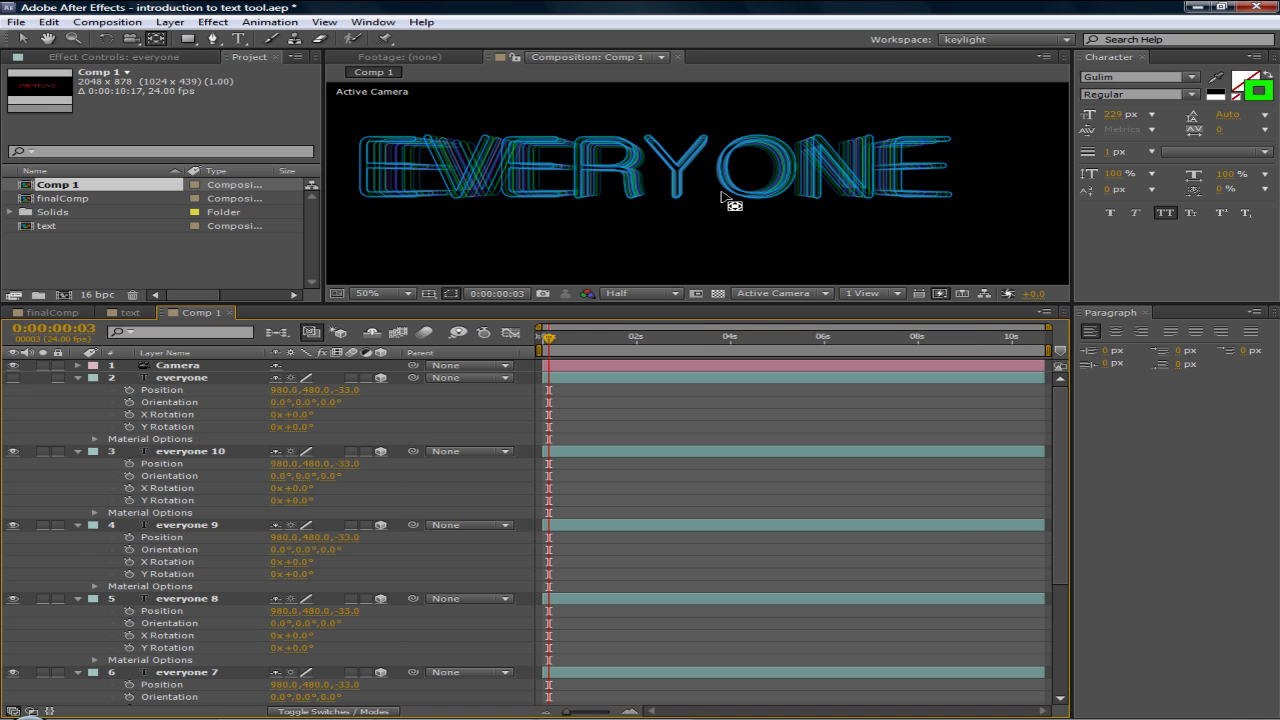
pyautogui.click(658, 295)
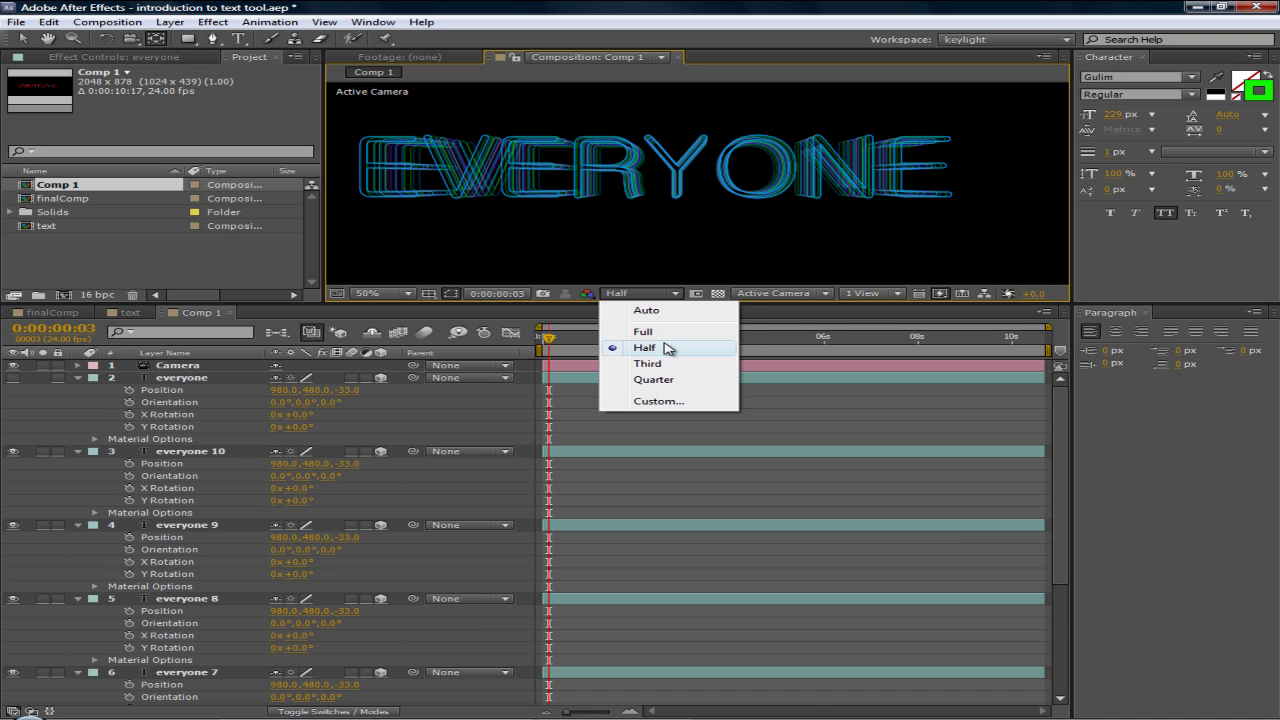
pyautogui.click(641, 332)
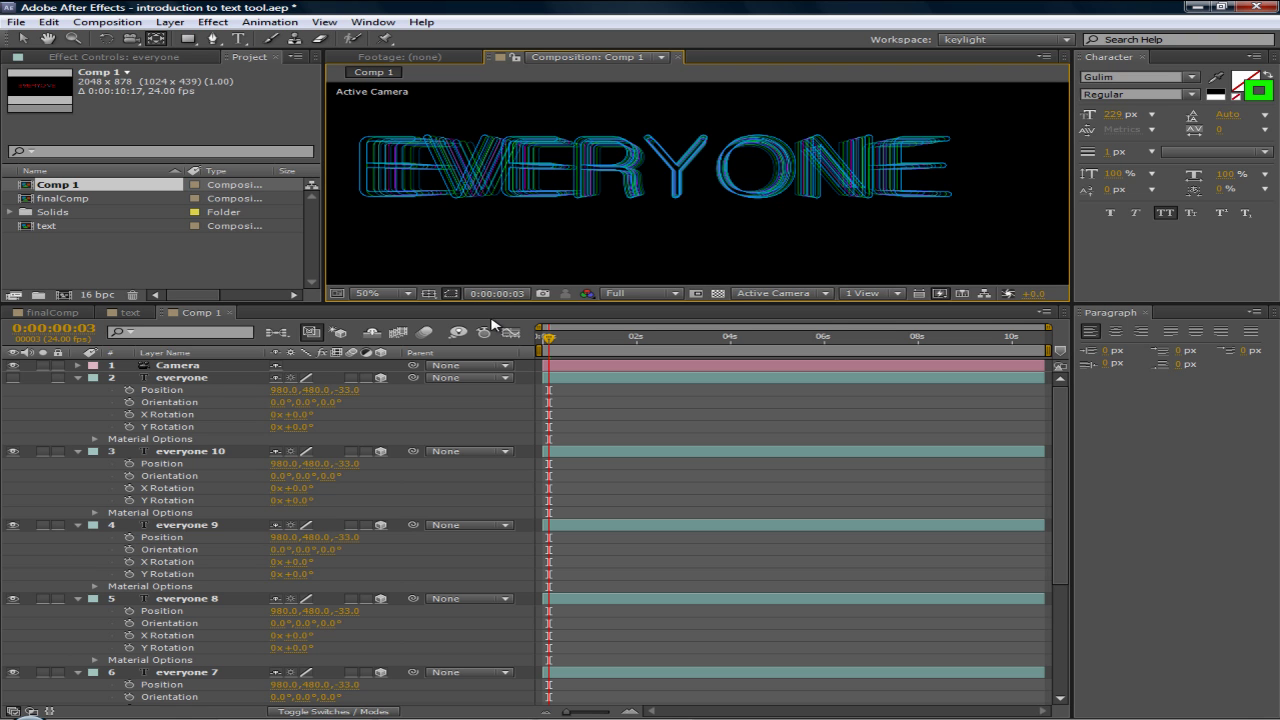
# - Change the fill color of the everyone text layer to bright blue 00C6FF
pyautogui.click(200, 380)
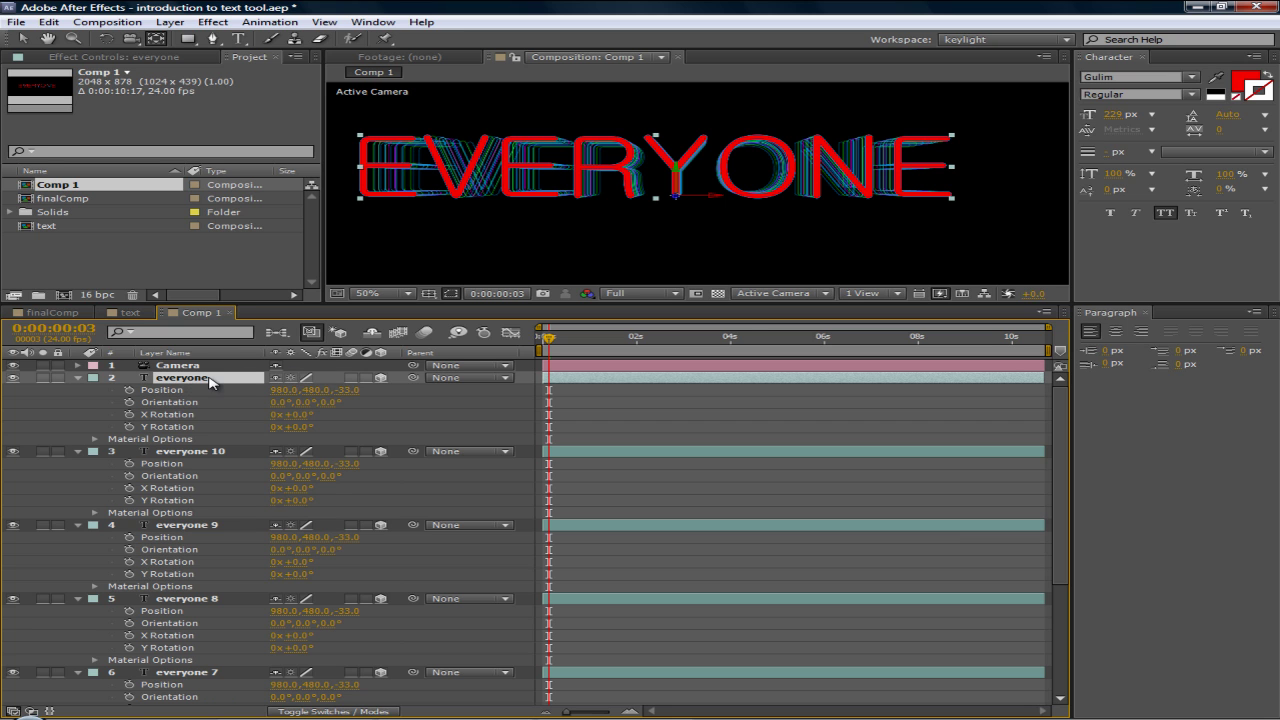
pyautogui.click(1237, 90)
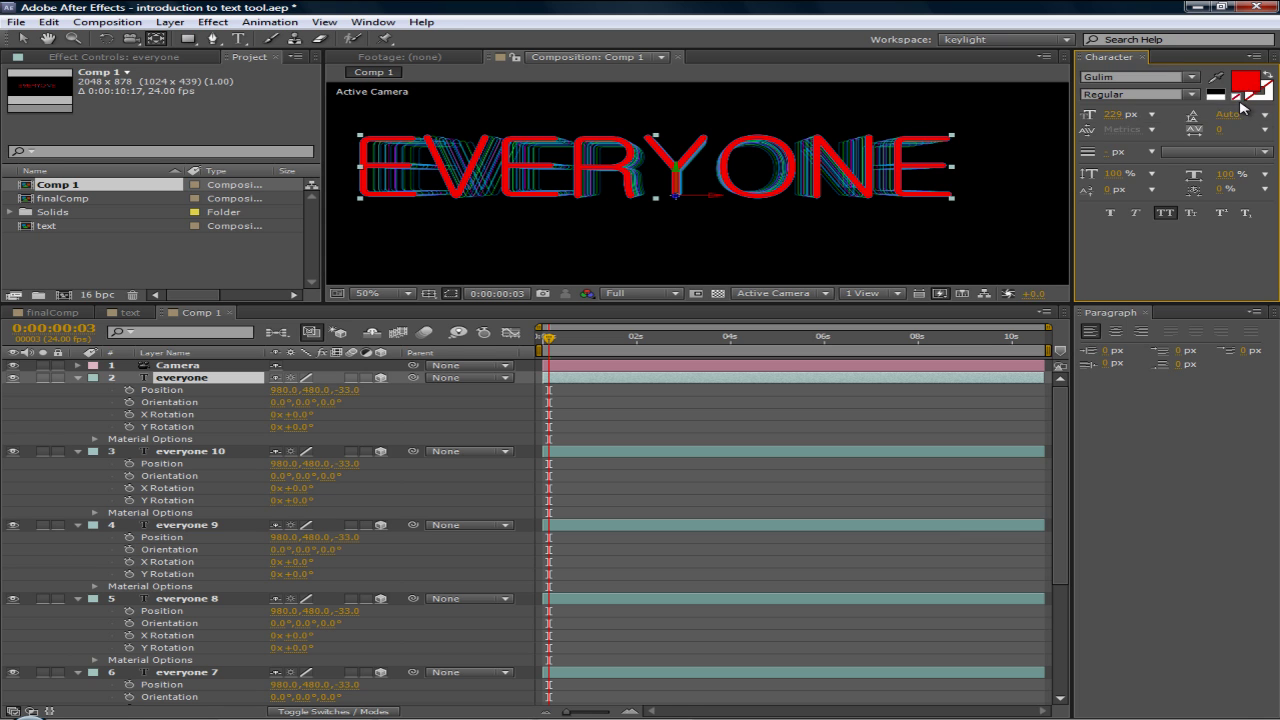
pyautogui.click(1250, 92)
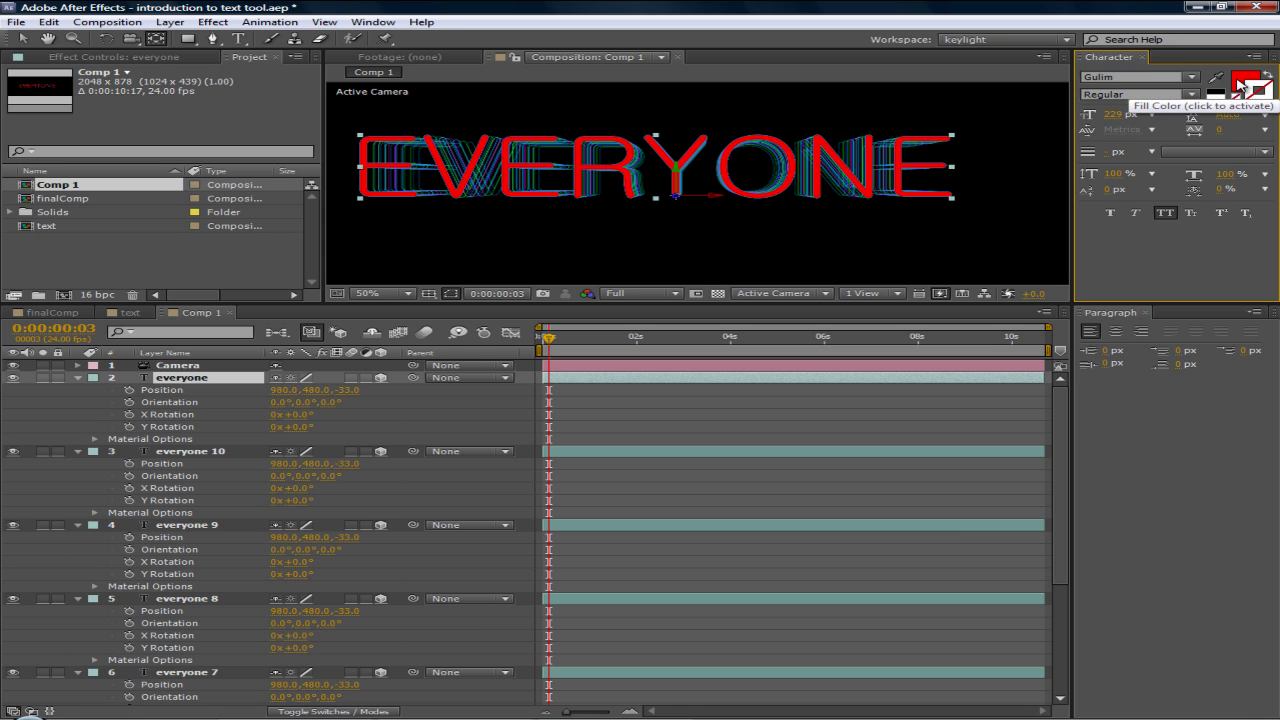
pyautogui.click(1237, 82)
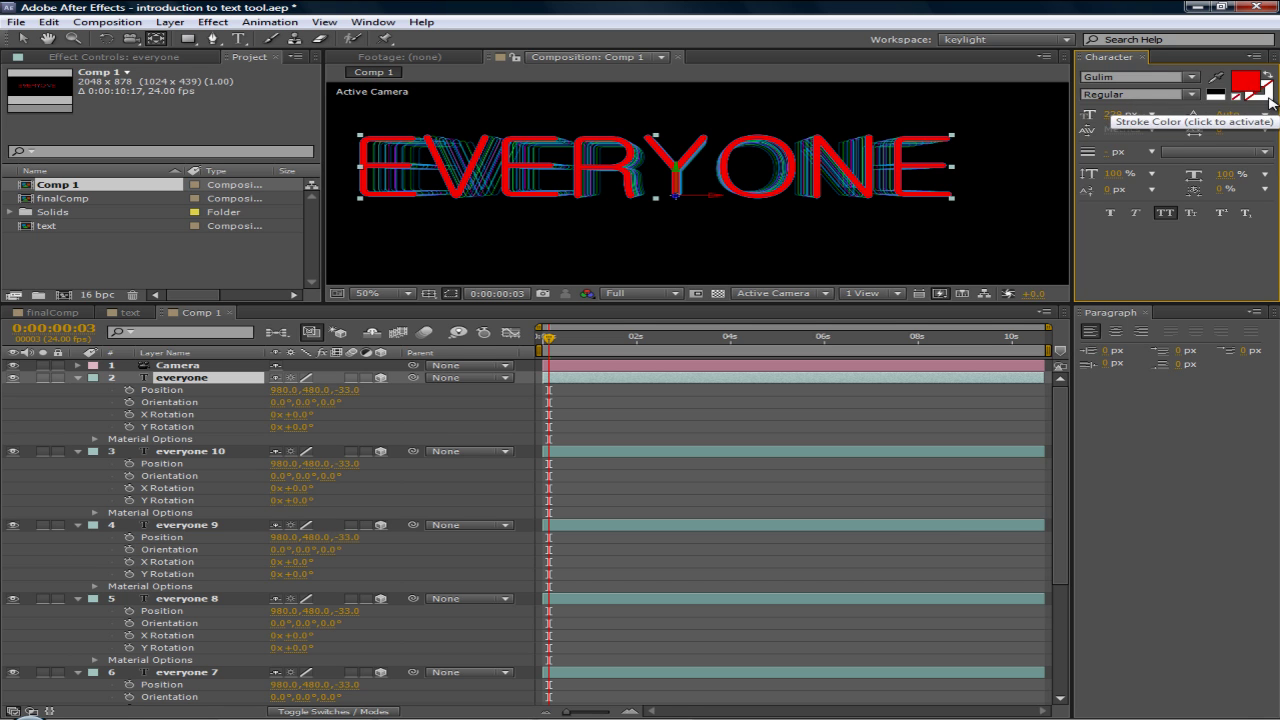
pyautogui.click(1260, 93)
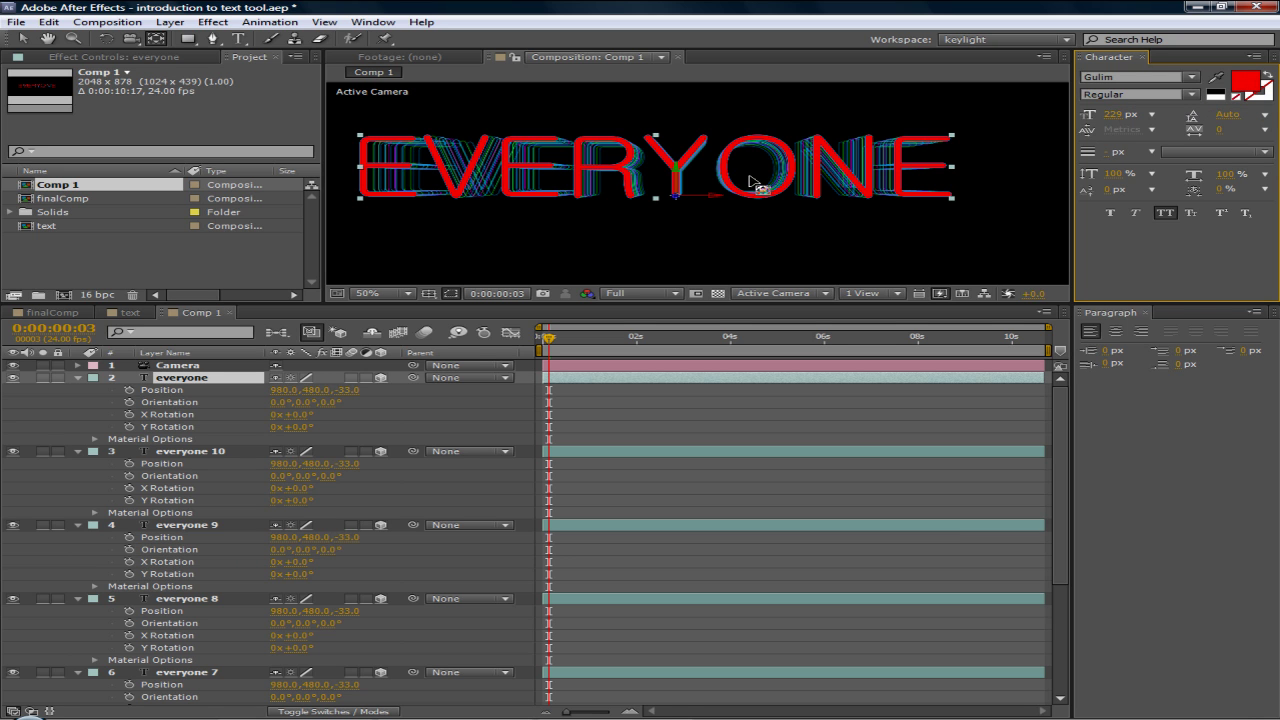
pyautogui.click(1264, 96)
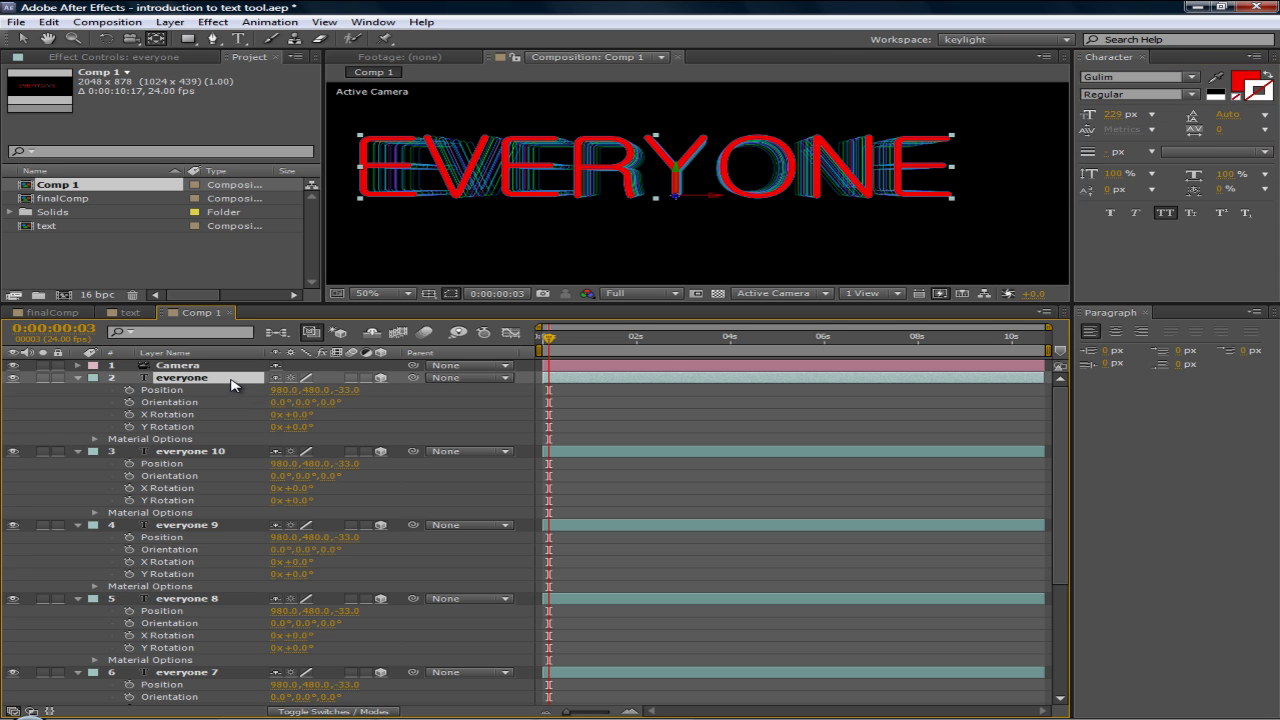
pyautogui.click(1245, 86)
pyautogui.moveTo(482, 426)
pyautogui.mouseDown()
pyautogui.moveTo(477, 403)
pyautogui.moveTo(477, 446)
pyautogui.mouseUp()
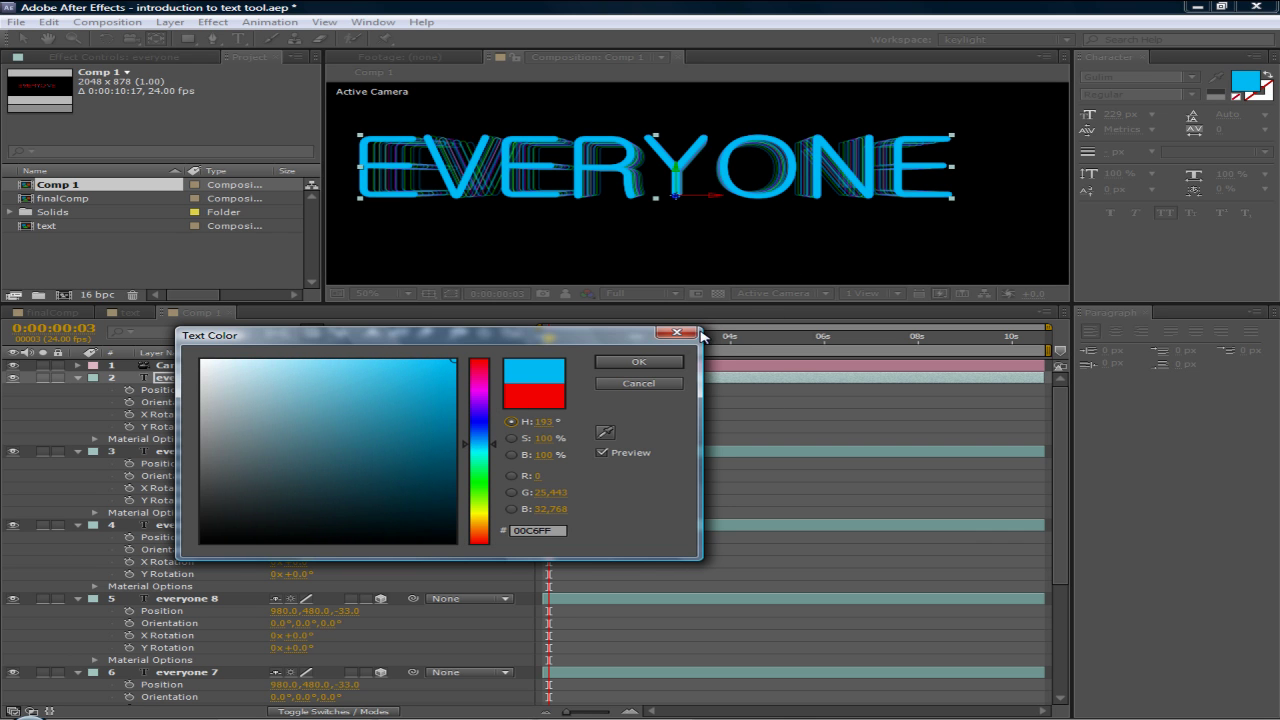
pyautogui.click(664, 364)
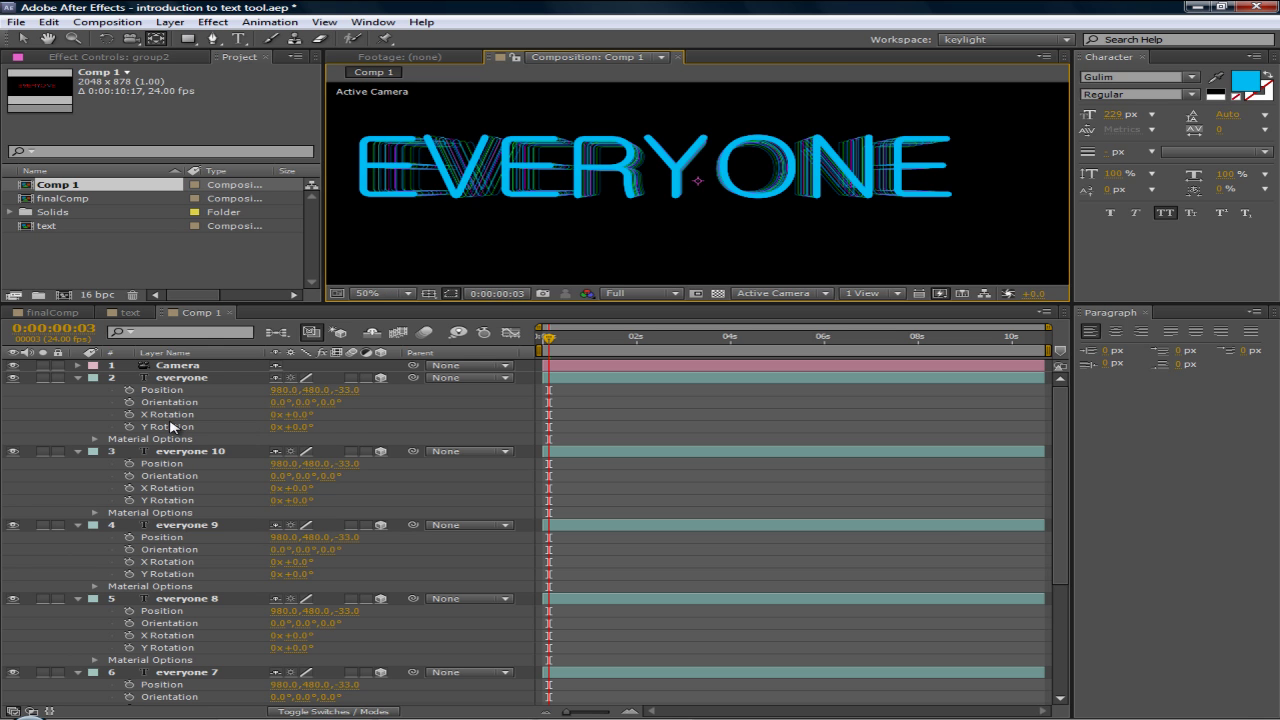
# - Collapse the everyone layer's properties and set the Z position of everyone 10 to 23
pyautogui.click(190, 377)
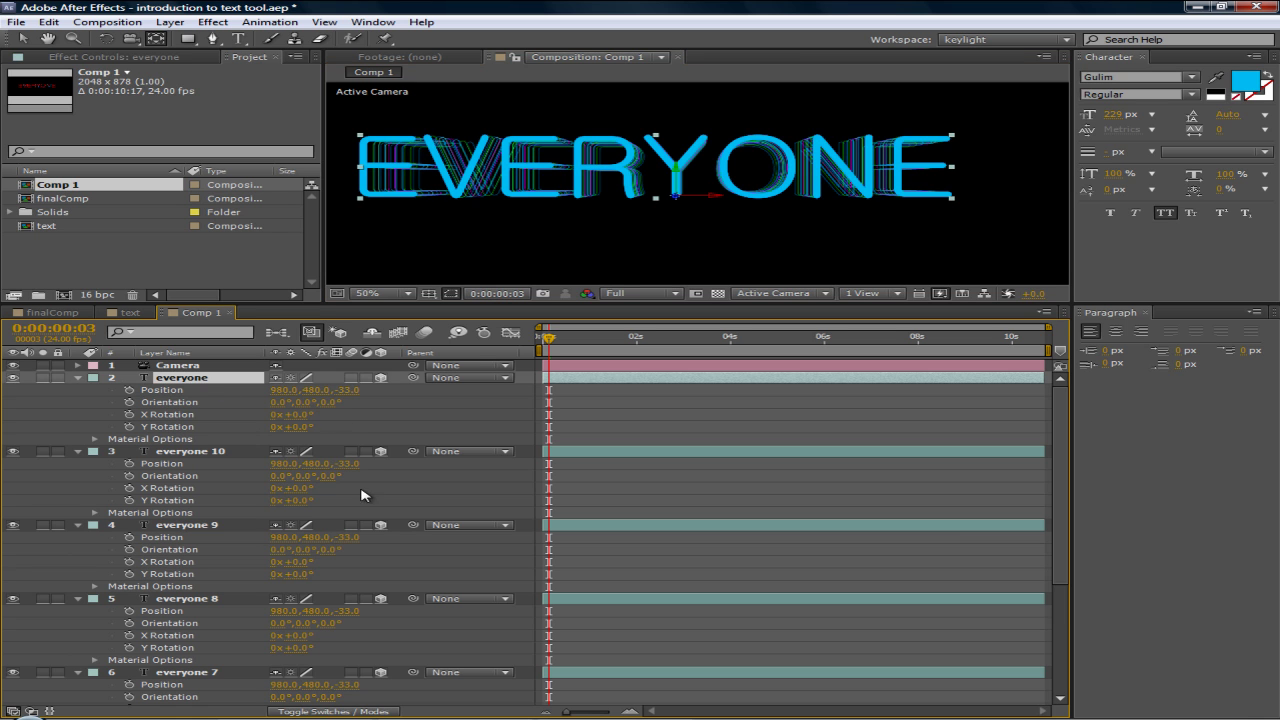
pyautogui.click(184, 452)
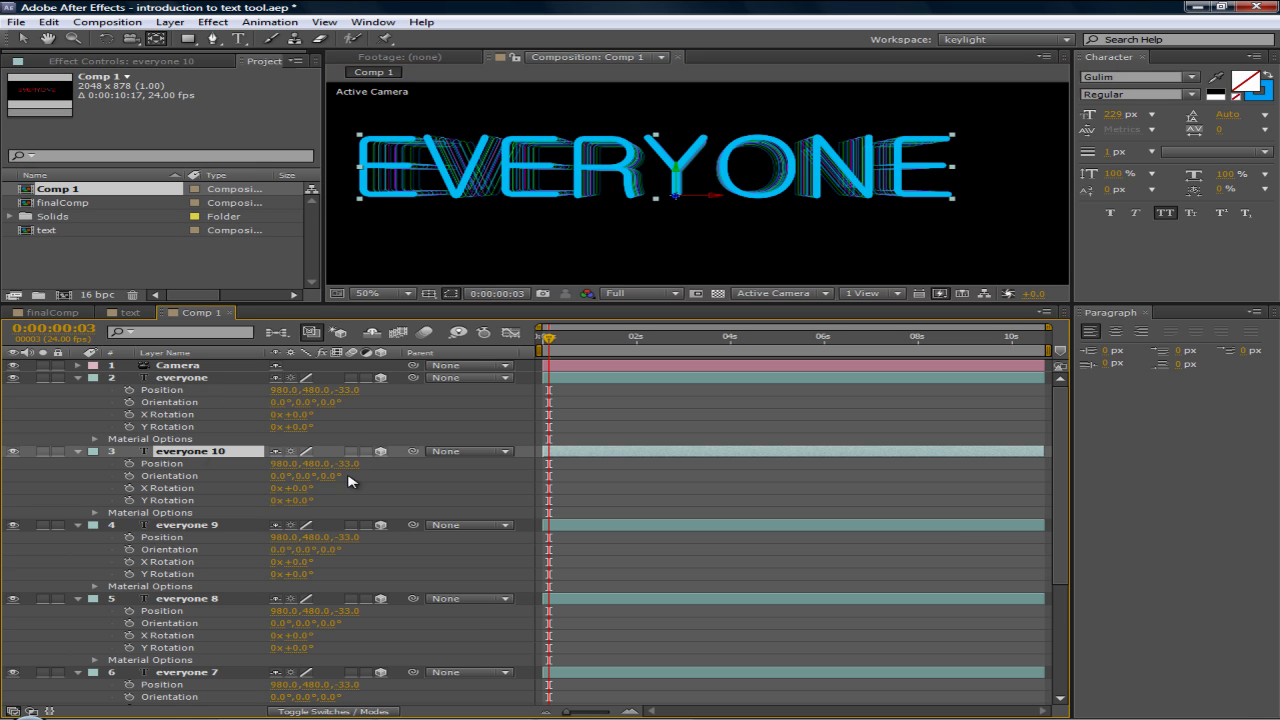
pyautogui.click(78, 378)
pyautogui.moveTo(343, 405); pyautogui.dragTo(372, 401)
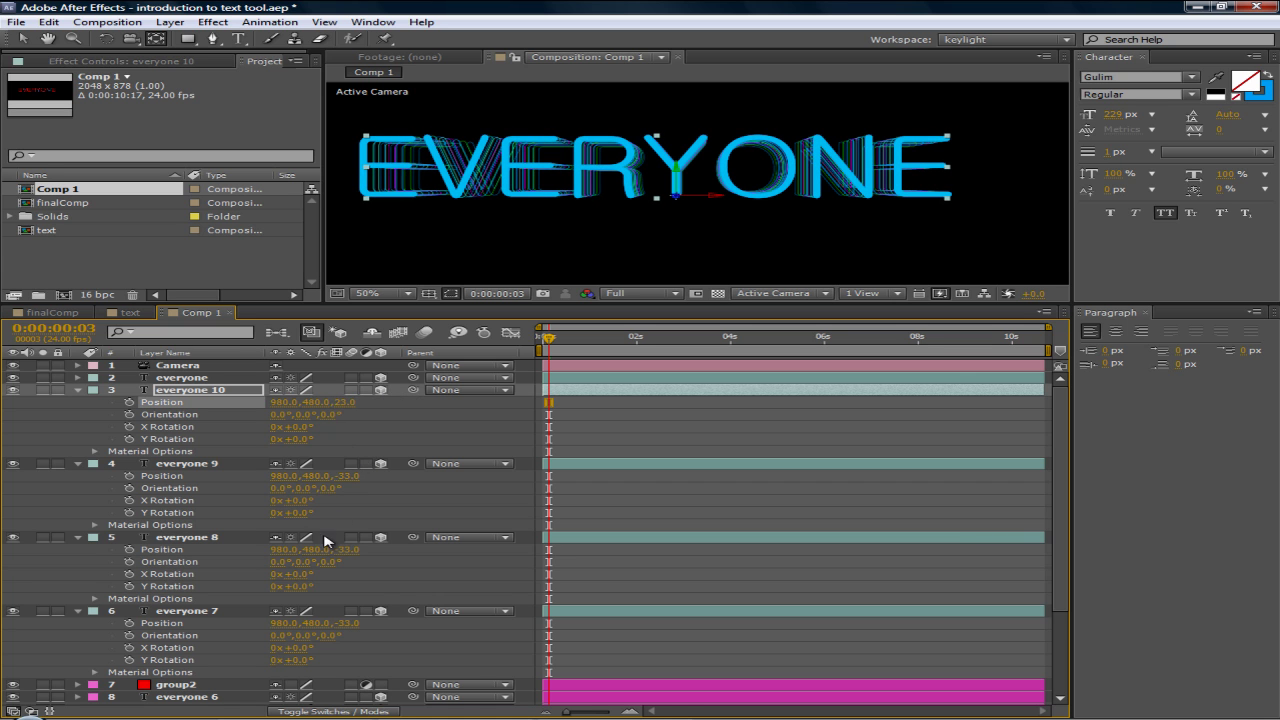
# - Set the Z position of everyone 8 to 226 and of everyone 7 to 11
pyautogui.moveTo(348, 555); pyautogui.dragTo(312, 553)
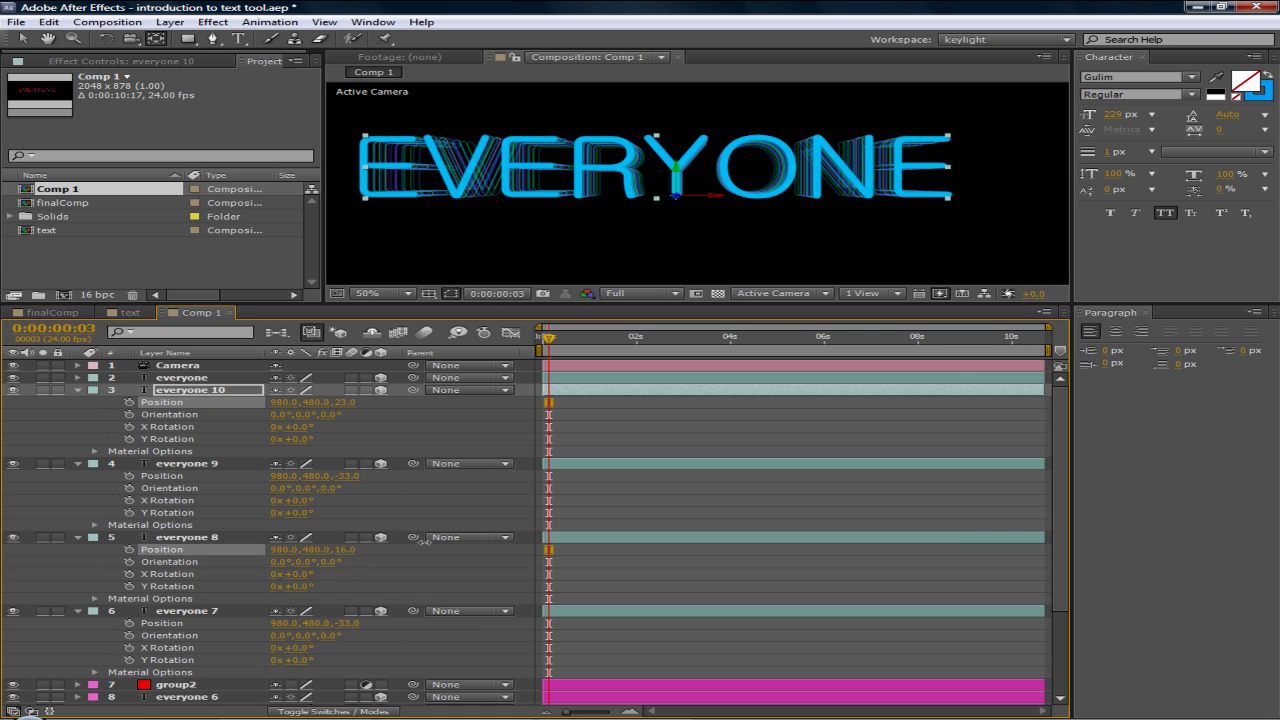
pyautogui.moveTo(224, 515); pyautogui.dragTo(547, 500)
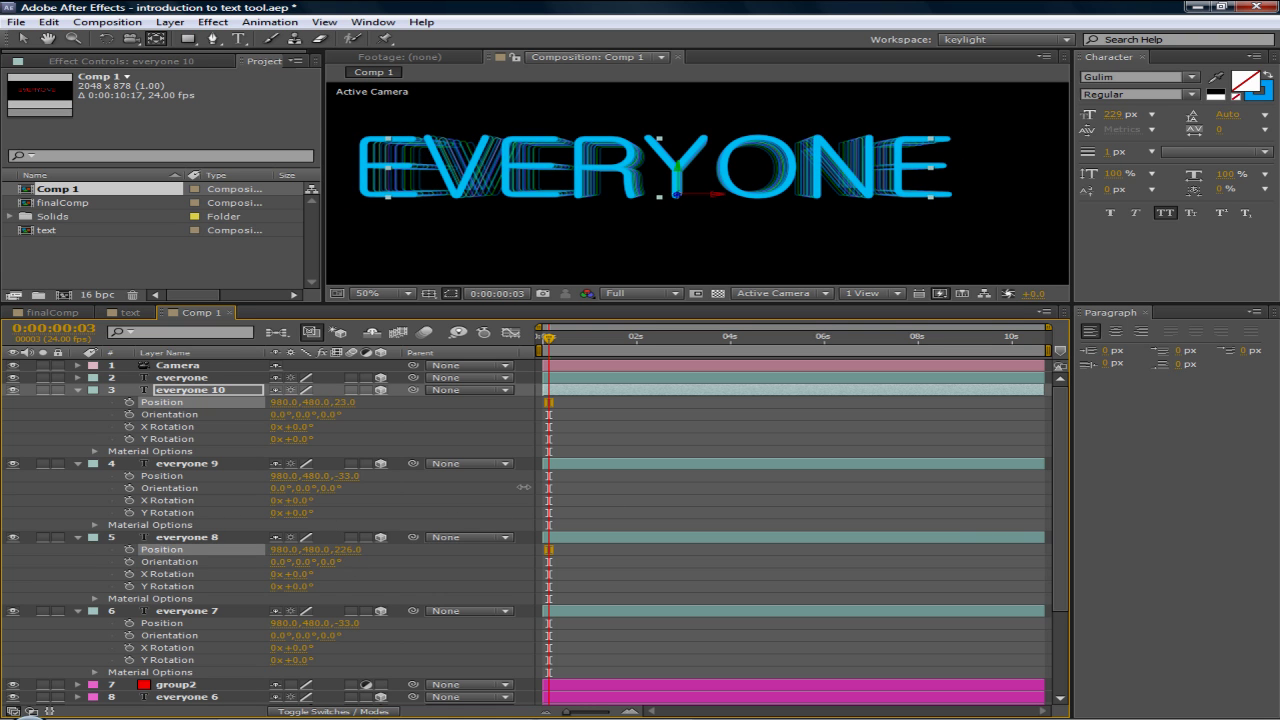
pyautogui.moveTo(345, 624); pyautogui.dragTo(372, 623)
pyautogui.click(174, 391)
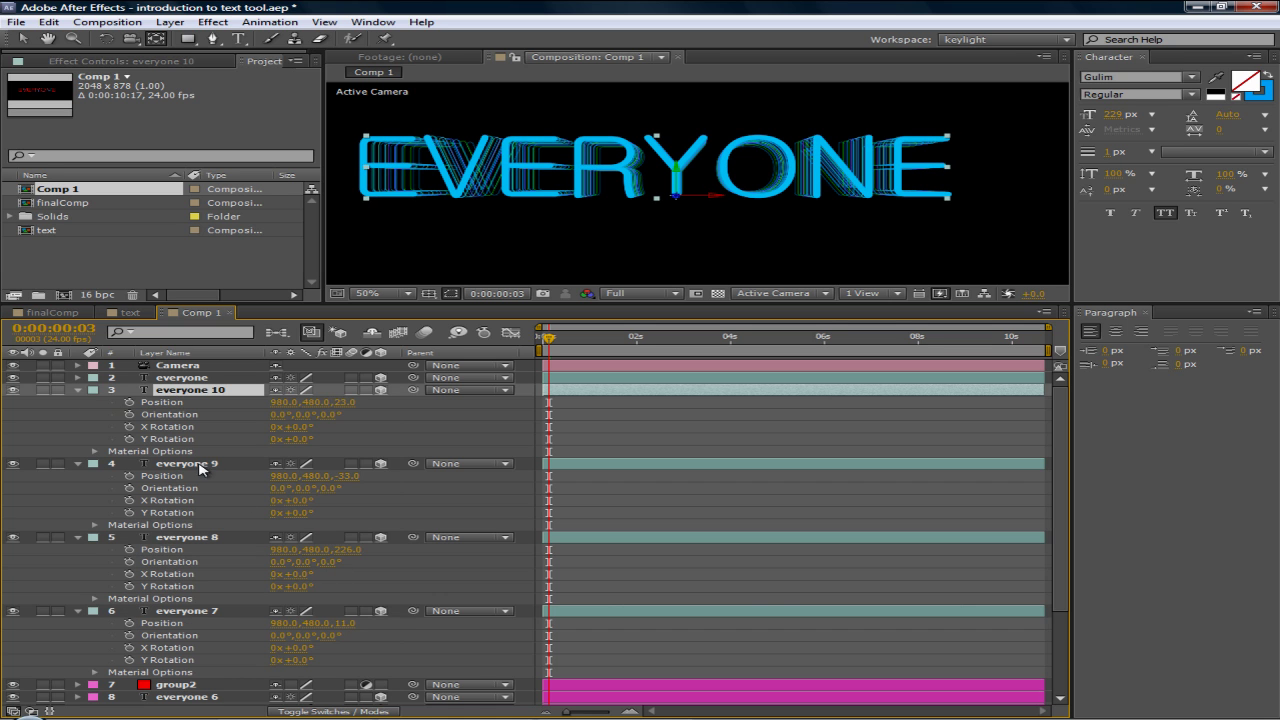
# - Collapse the properties of the everyone 10 through everyone 7 layers together
pyautogui.keyDown('shift'); pyautogui.click(218, 612); pyautogui.keyUp('shift')
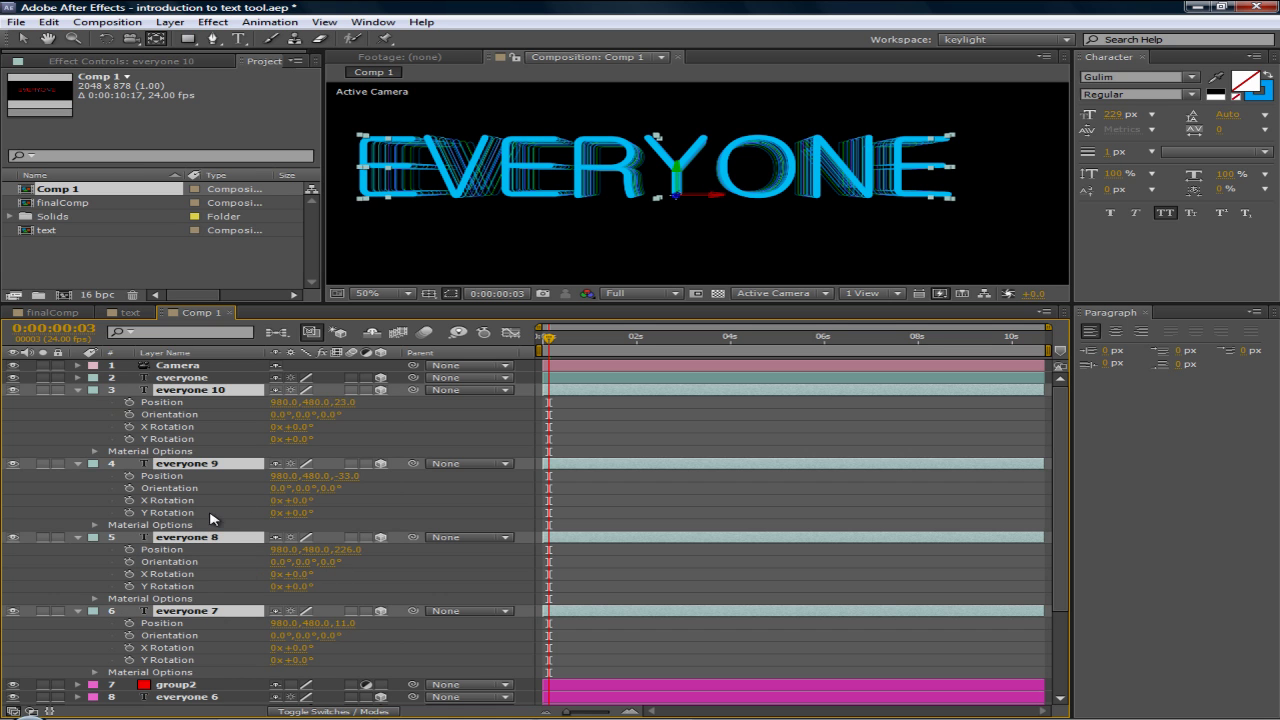
pyautogui.hotkey('ctrl', '`')
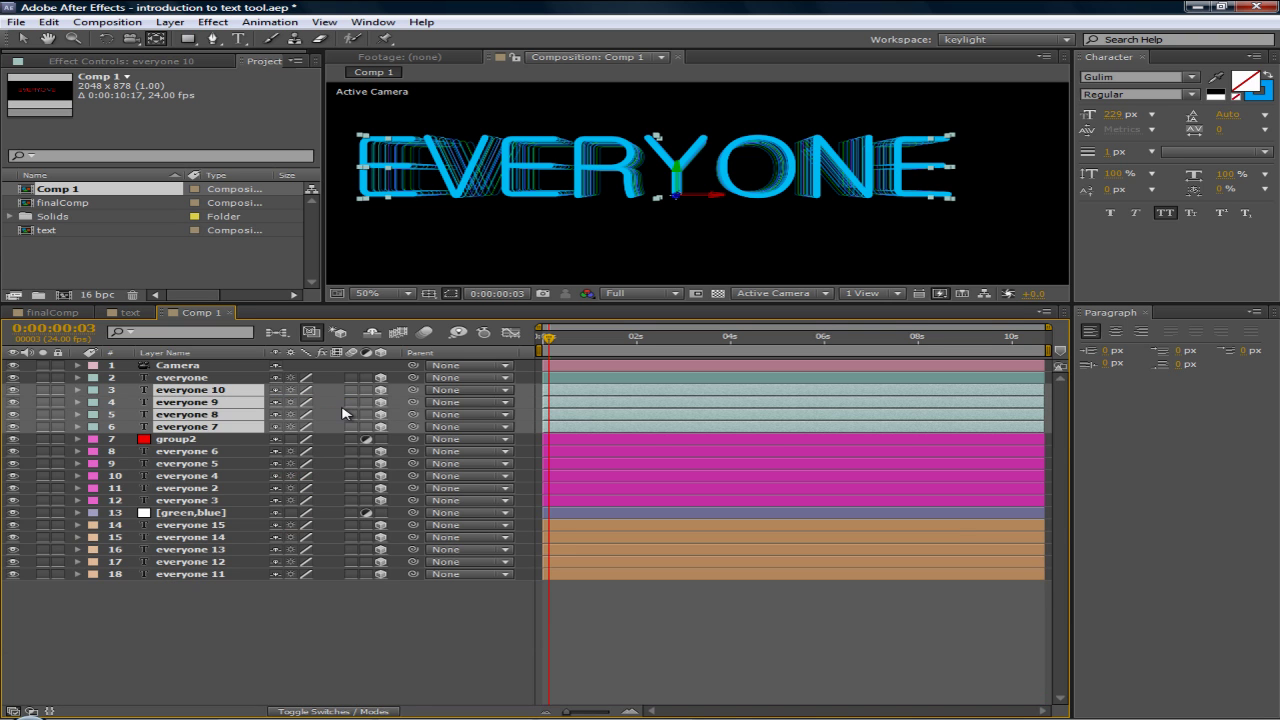
pyautogui.click(200, 379)
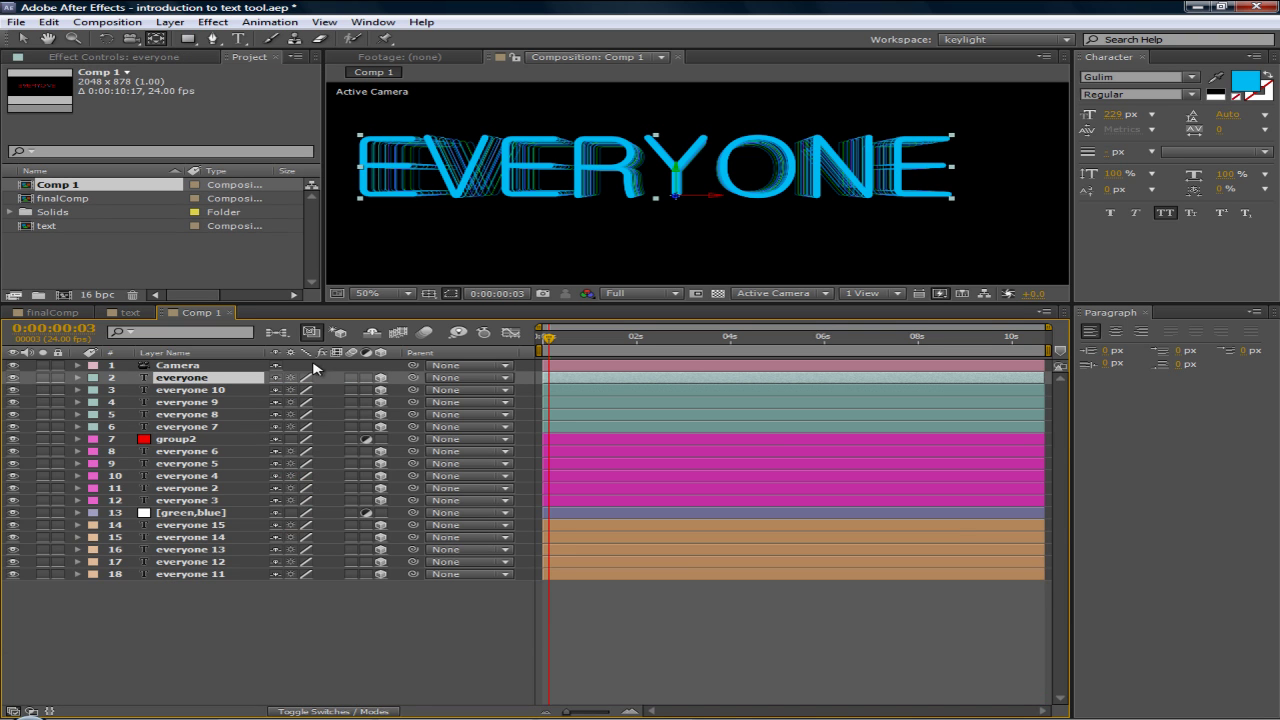
# - Select the Camera layer and shift the camera view sideways across the EVERYONE text
pyautogui.click(200, 366)
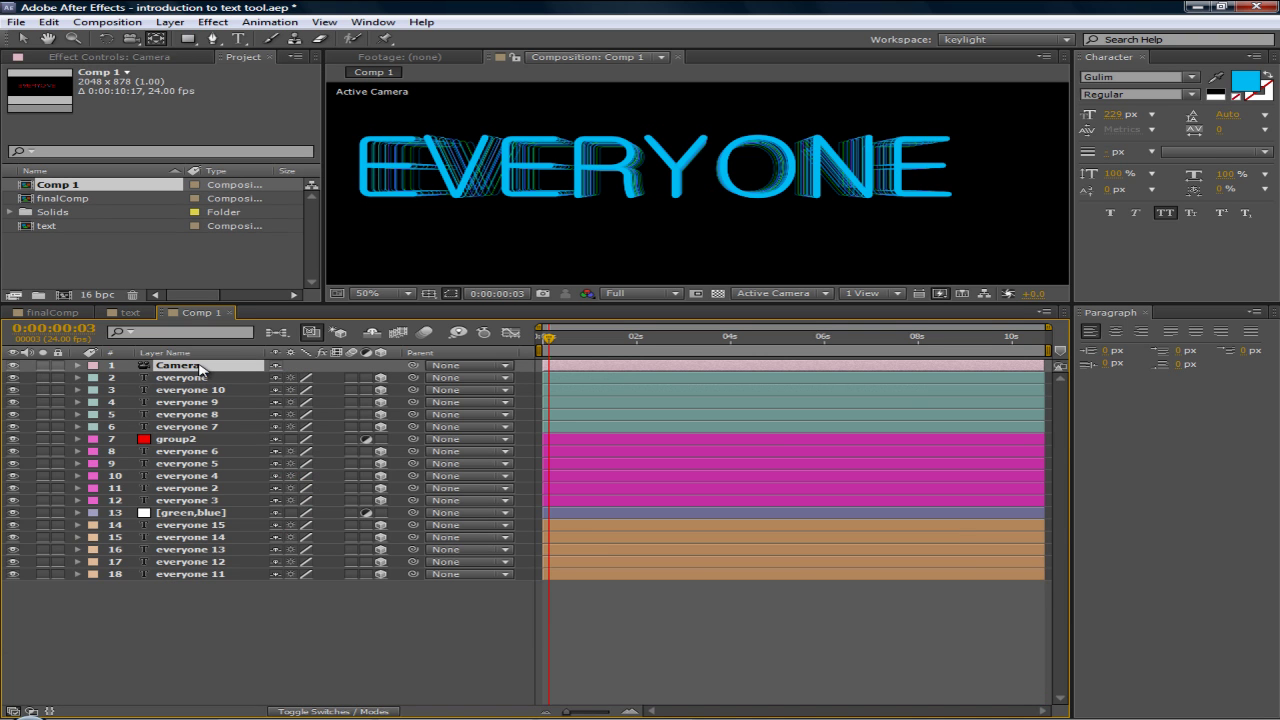
pyautogui.click(129, 40)
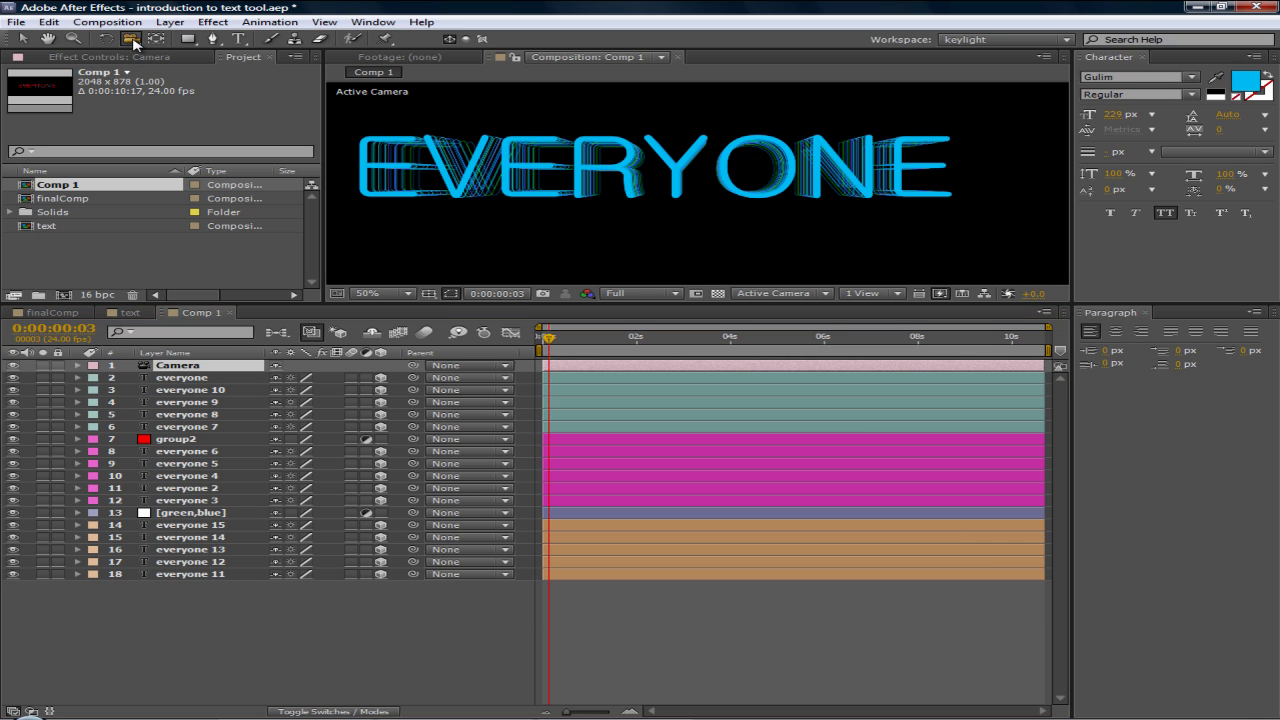
pyautogui.moveTo(517, 165)
pyautogui.mouseDown()
pyautogui.moveTo(537, 166)
pyautogui.moveTo(479, 154)
pyautogui.moveTo(507, 166)
pyautogui.mouseUp()
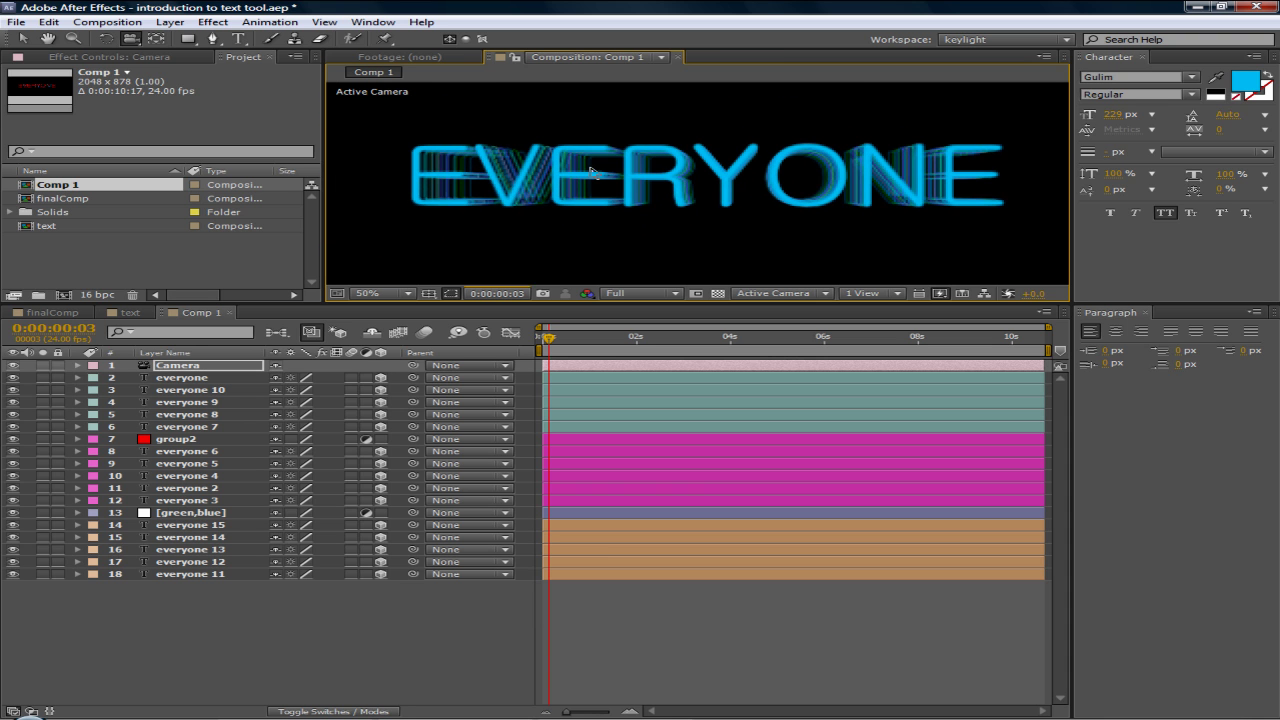
pyautogui.scroll(-2, 591, 167)
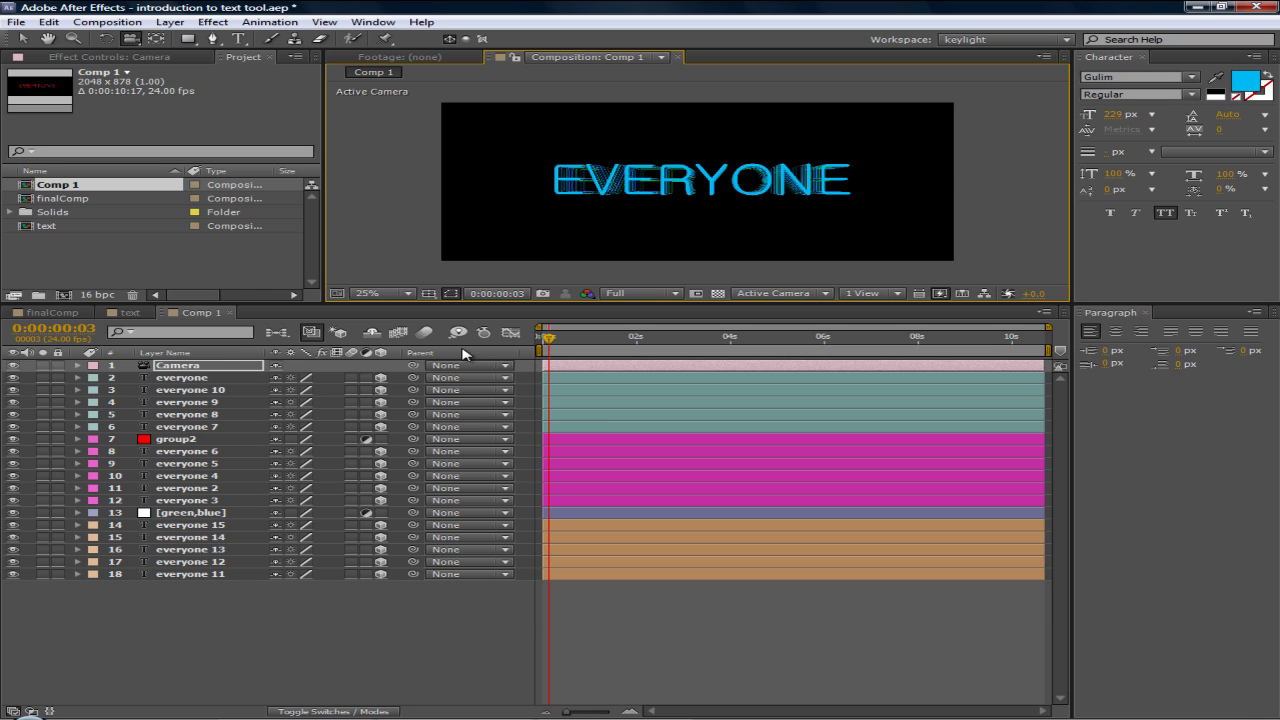
pyautogui.moveTo(626, 189); pyautogui.dragTo(585, 192)
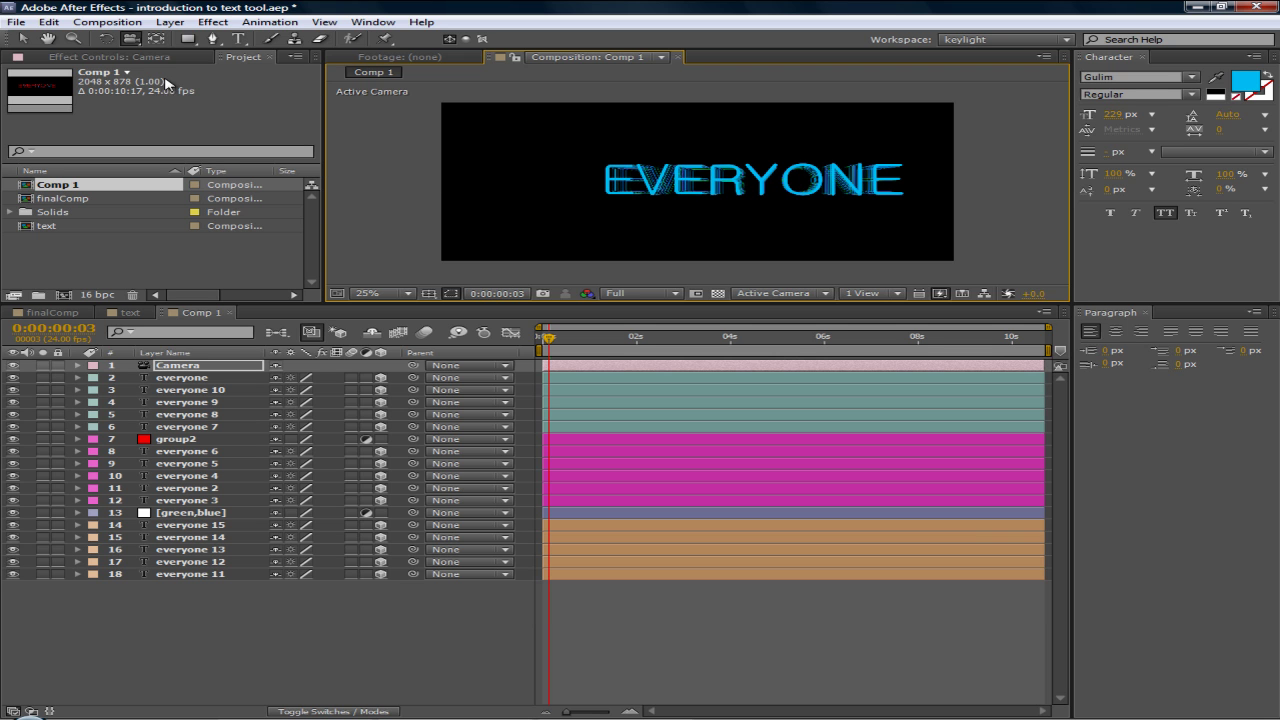
# - Switch to the orbit camera tool and orbit the camera around the EVERYONE text
pyautogui.moveTo(130, 38); pyautogui.dragTo(193, 63)
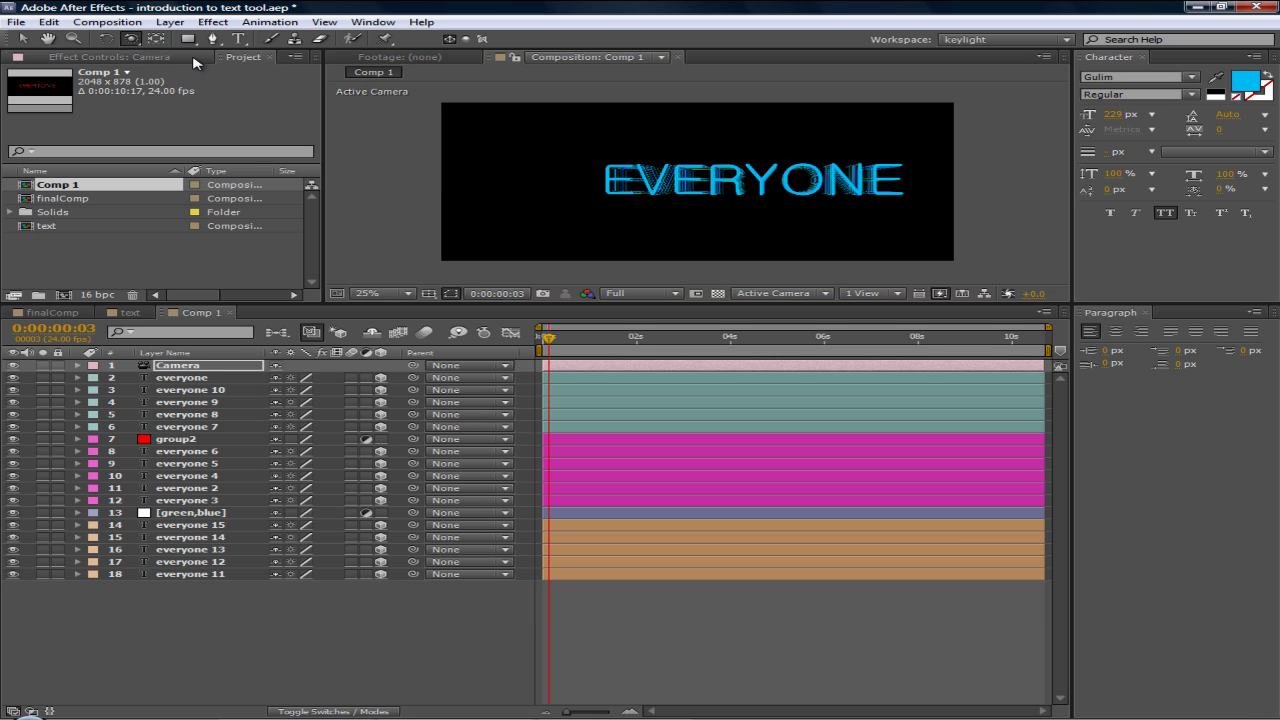
pyautogui.moveTo(622, 183)
pyautogui.mouseDown()
pyautogui.moveTo(714, 188)
pyautogui.moveTo(606, 177)
pyautogui.moveTo(651, 186)
pyautogui.moveTo(640, 189)
pyautogui.mouseUp()
pyautogui.click(167, 368)
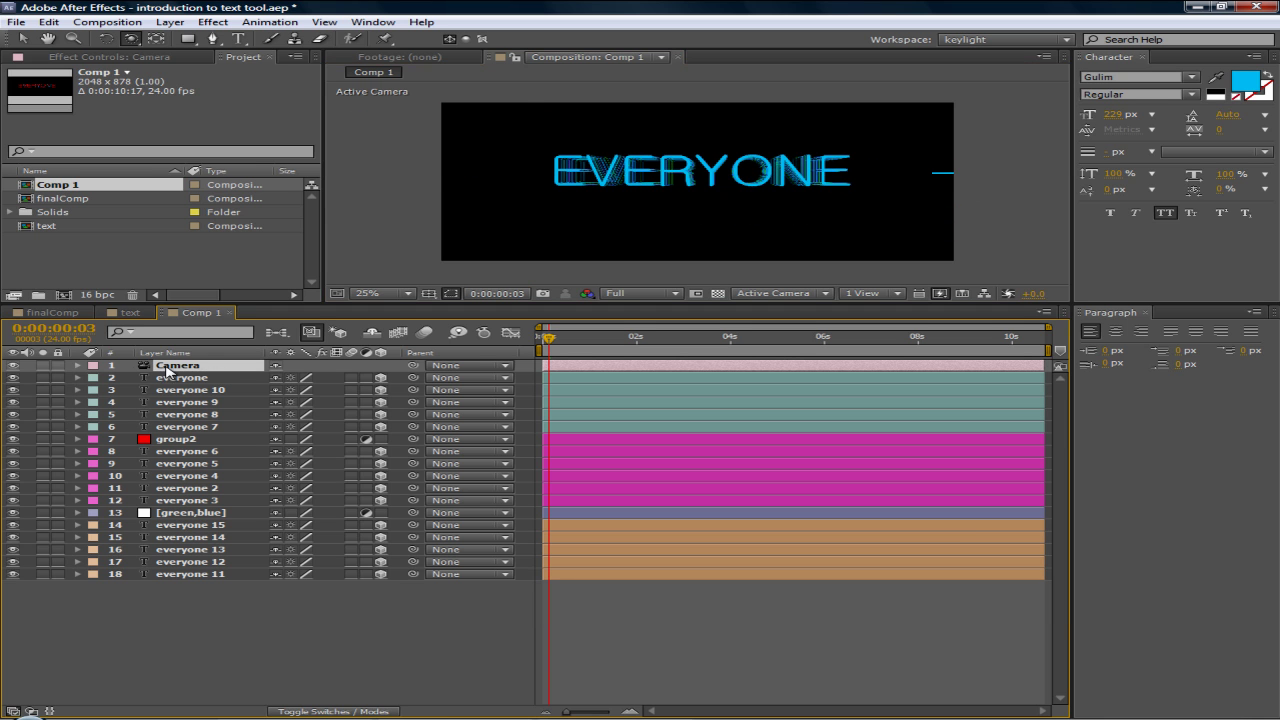
# - Reset the Camera layer's transform and collapse its properties
pyautogui.click(74, 369)
pyautogui.click(172, 368)
pyautogui.click(78, 366)
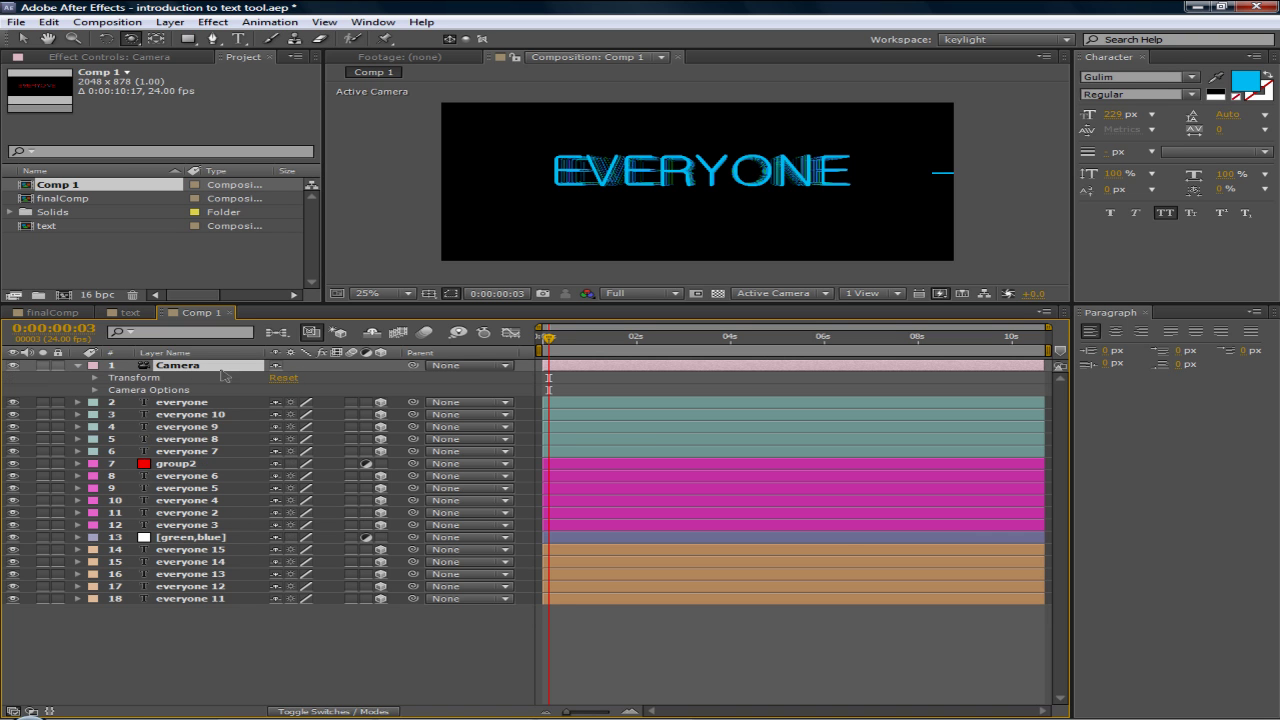
pyautogui.click(78, 366)
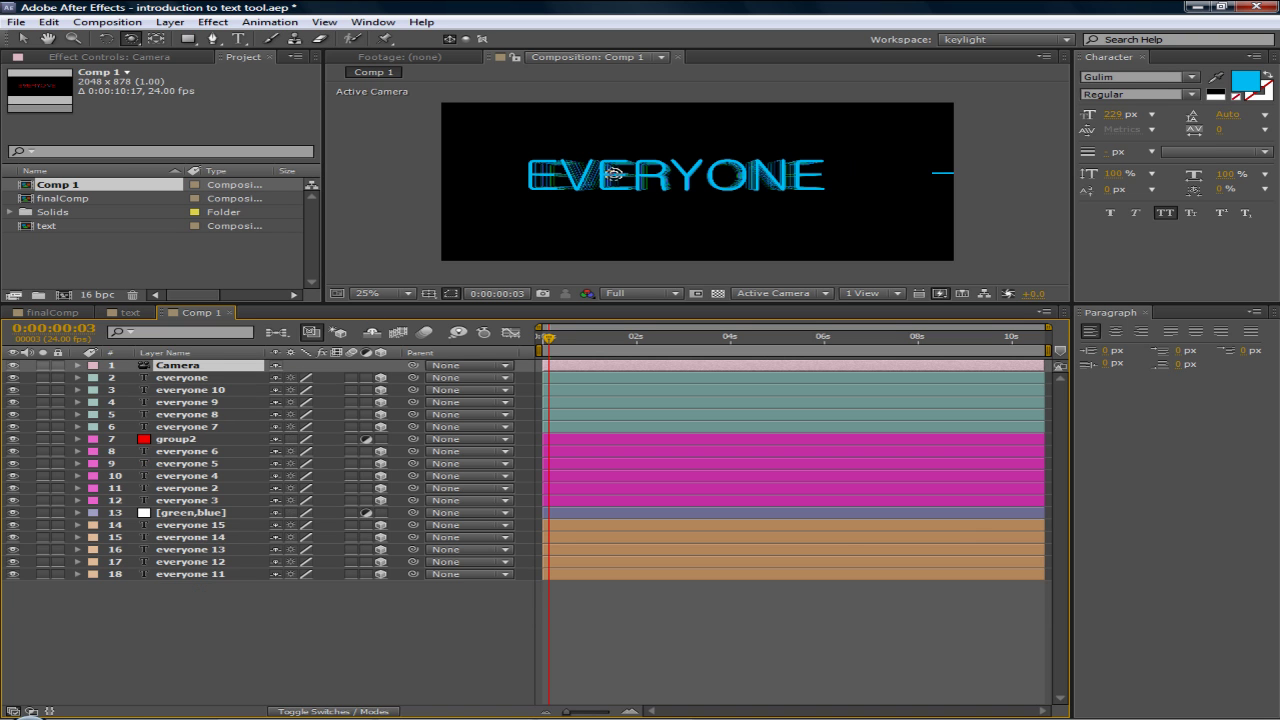
# - Check the Camera layer's Auto-Orientation options and keep Orient Towards Point of Interest
pyautogui.press('.')
pyautogui.press(',')
pyautogui.click(168, 24)
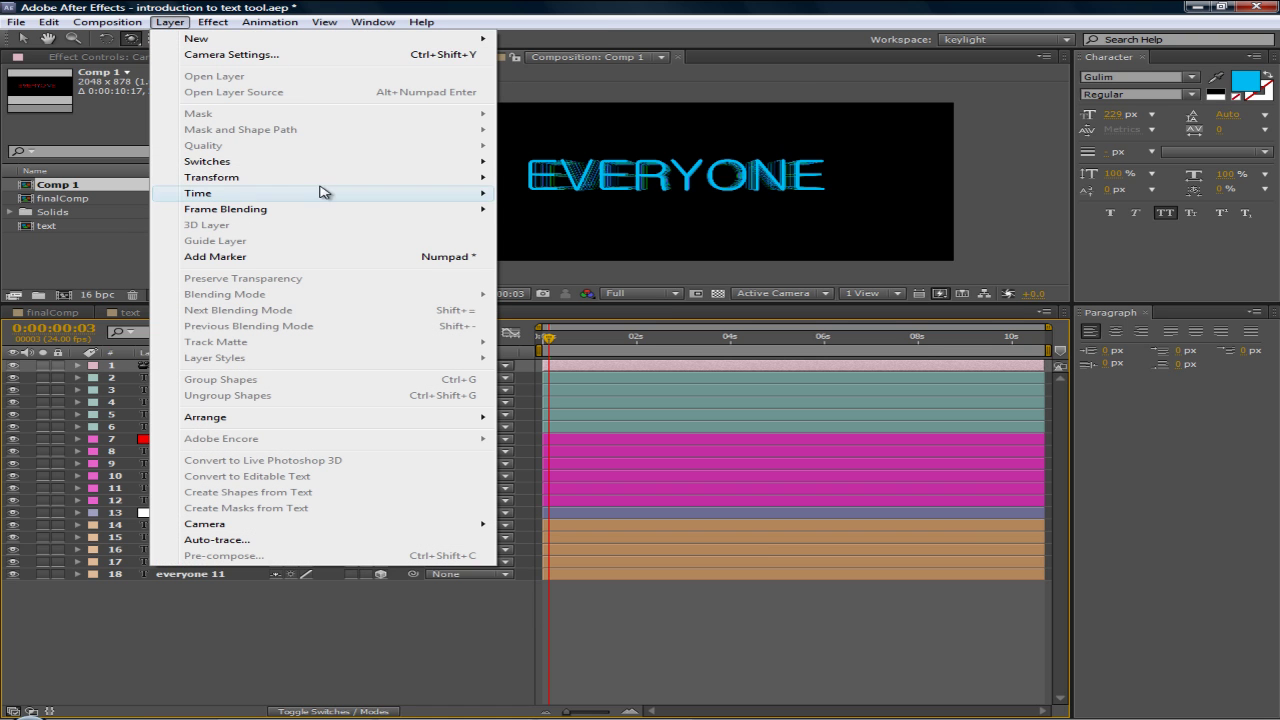
pyautogui.moveTo(230, 178)
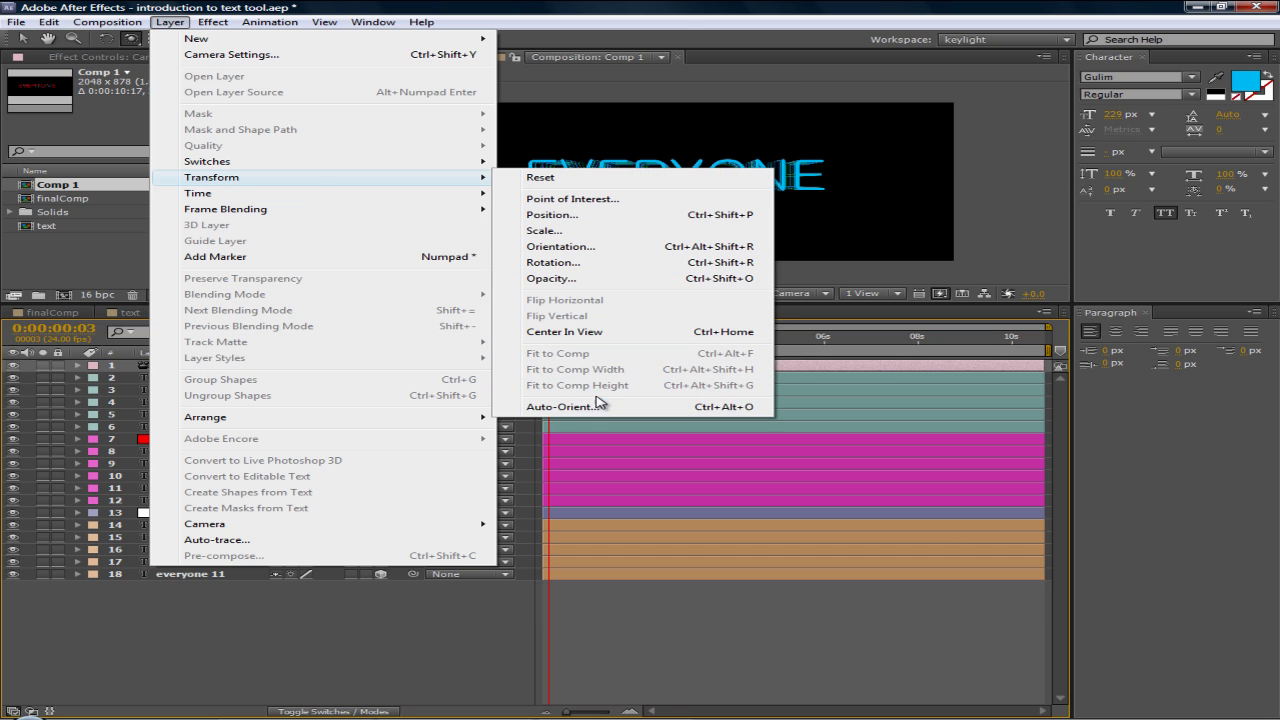
pyautogui.click(562, 407)
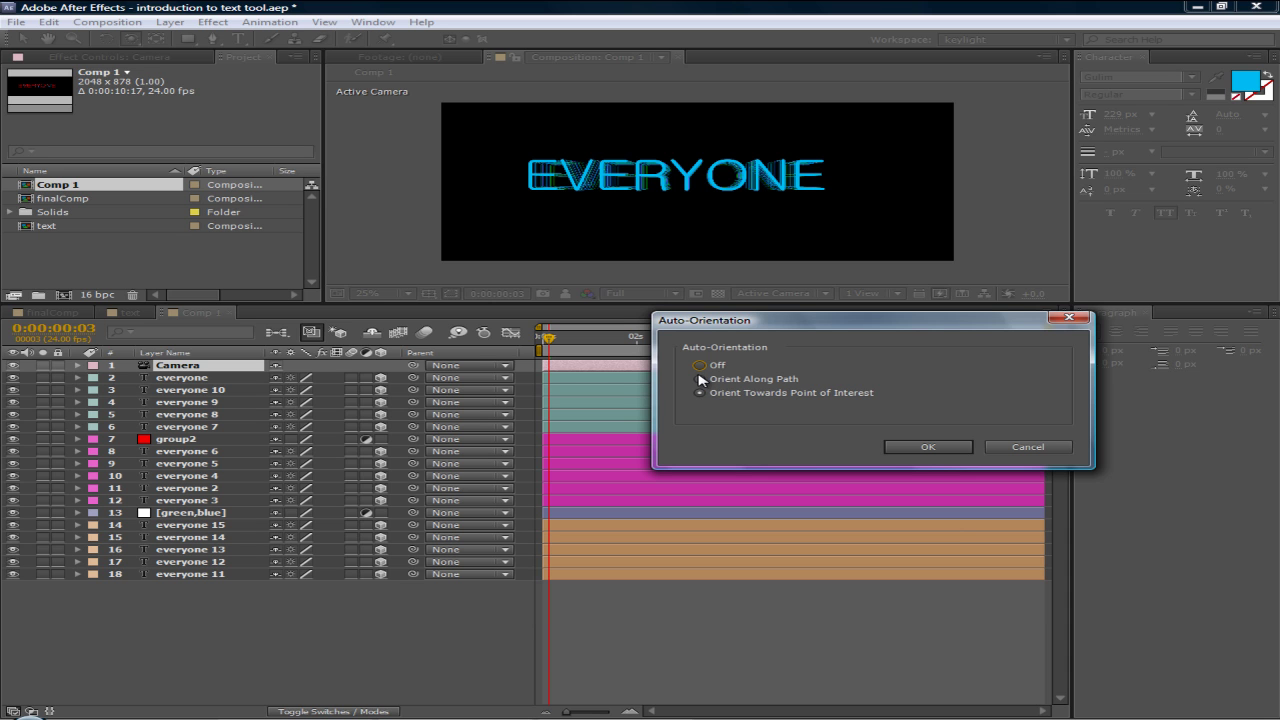
pyautogui.click(922, 447)
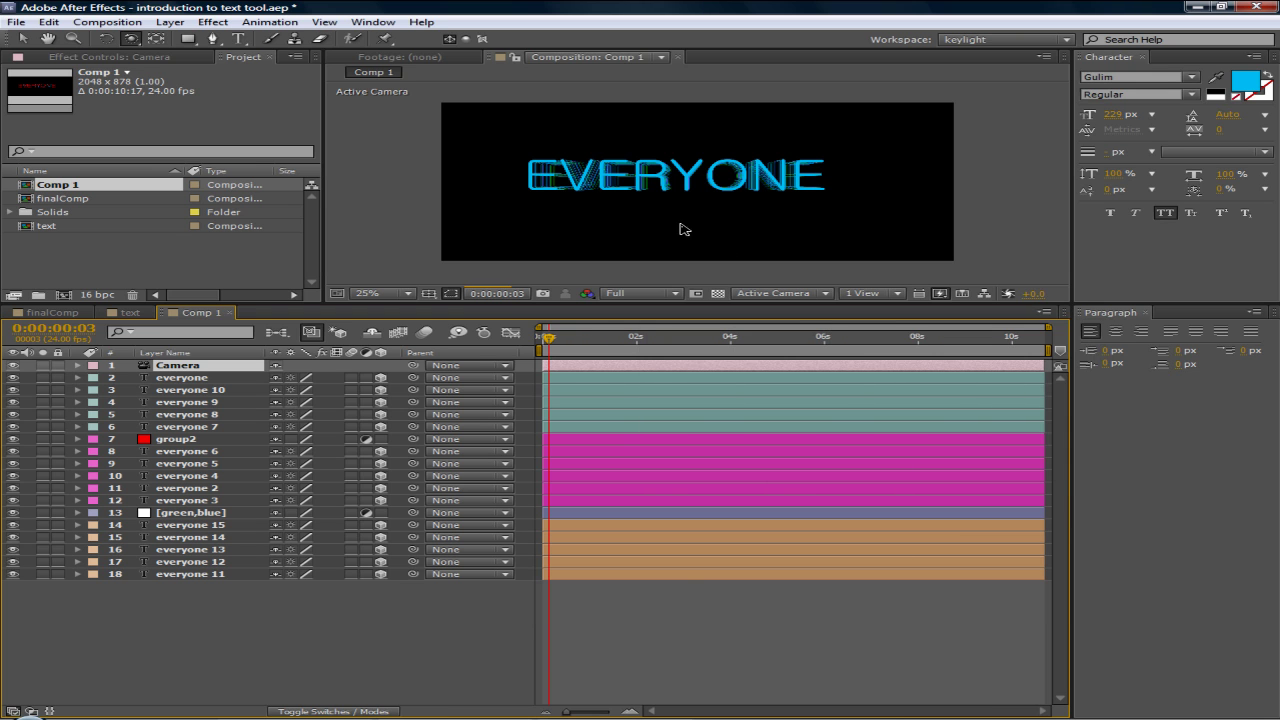
# - Try orbiting the camera around the EVERYONE text, then reset the Camera layer's transform
pyautogui.moveTo(675, 188)
pyautogui.mouseDown()
pyautogui.moveTo(694, 186)
pyautogui.moveTo(657, 187)
pyautogui.mouseUp()
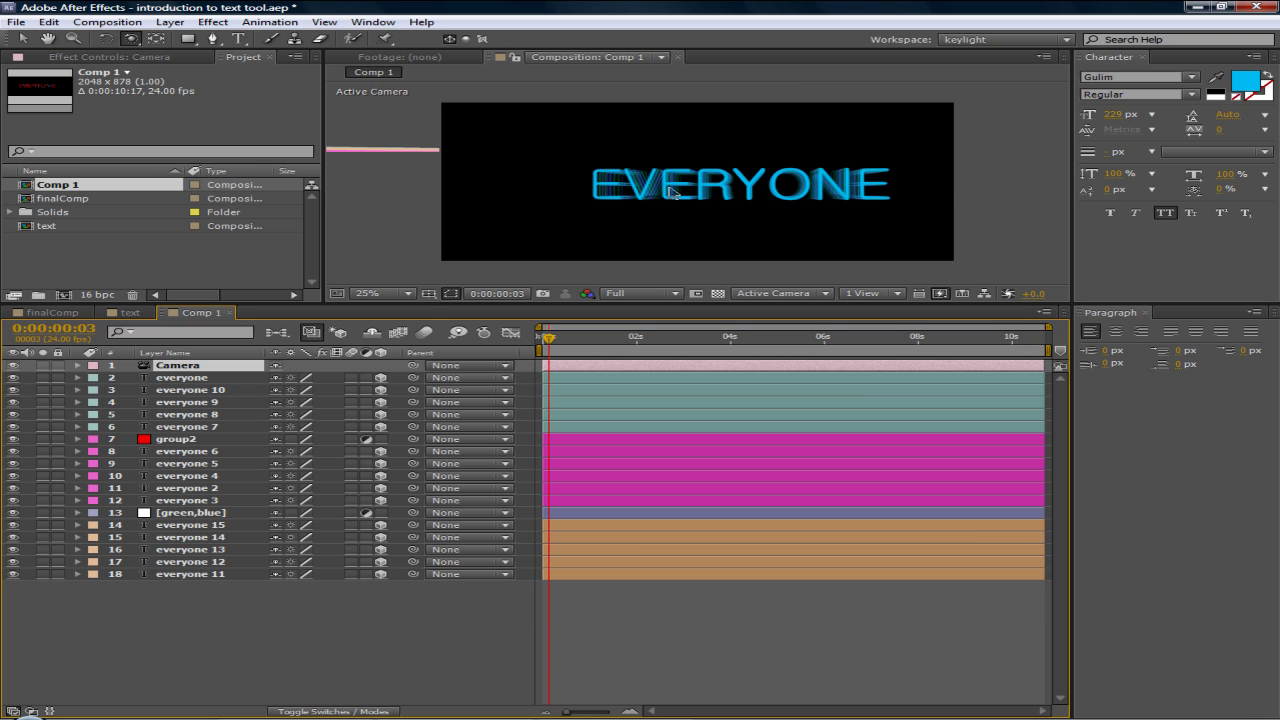
pyautogui.click(79, 367)
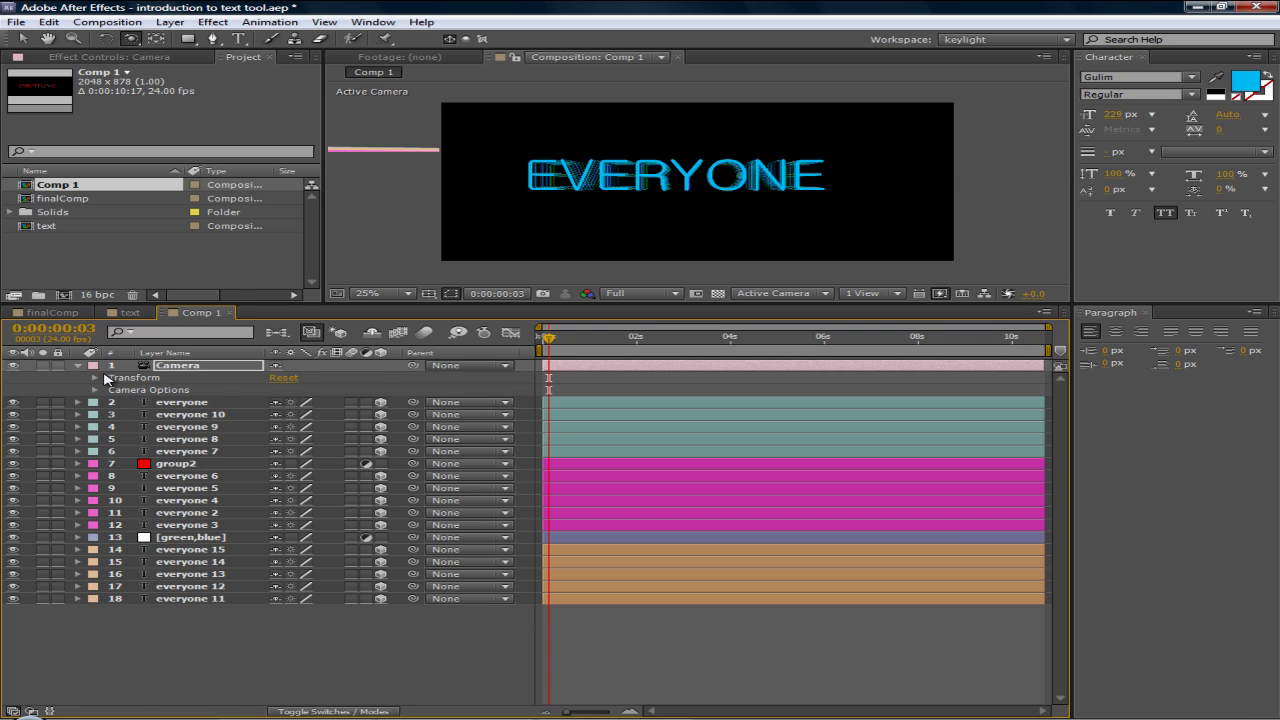
pyautogui.click(78, 365)
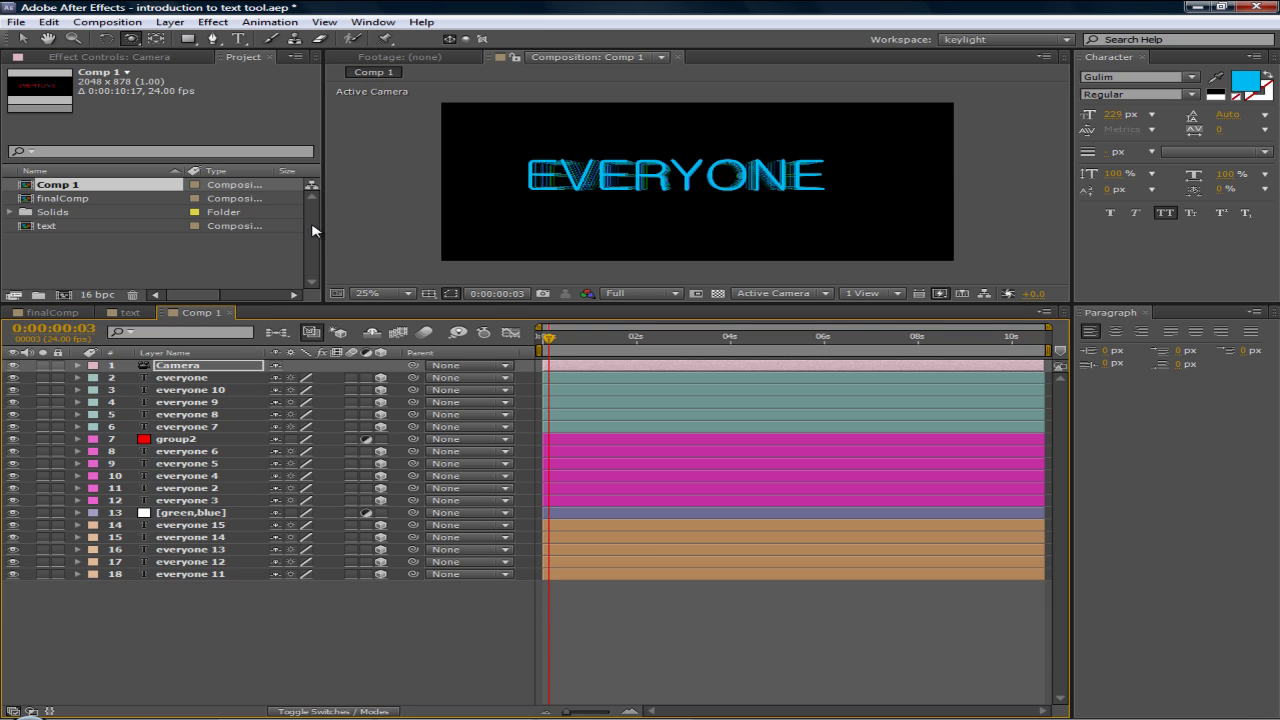
# - Set the Camera layer's auto-orientation to Off
pyautogui.click(207, 21)
pyautogui.moveTo(170, 22)
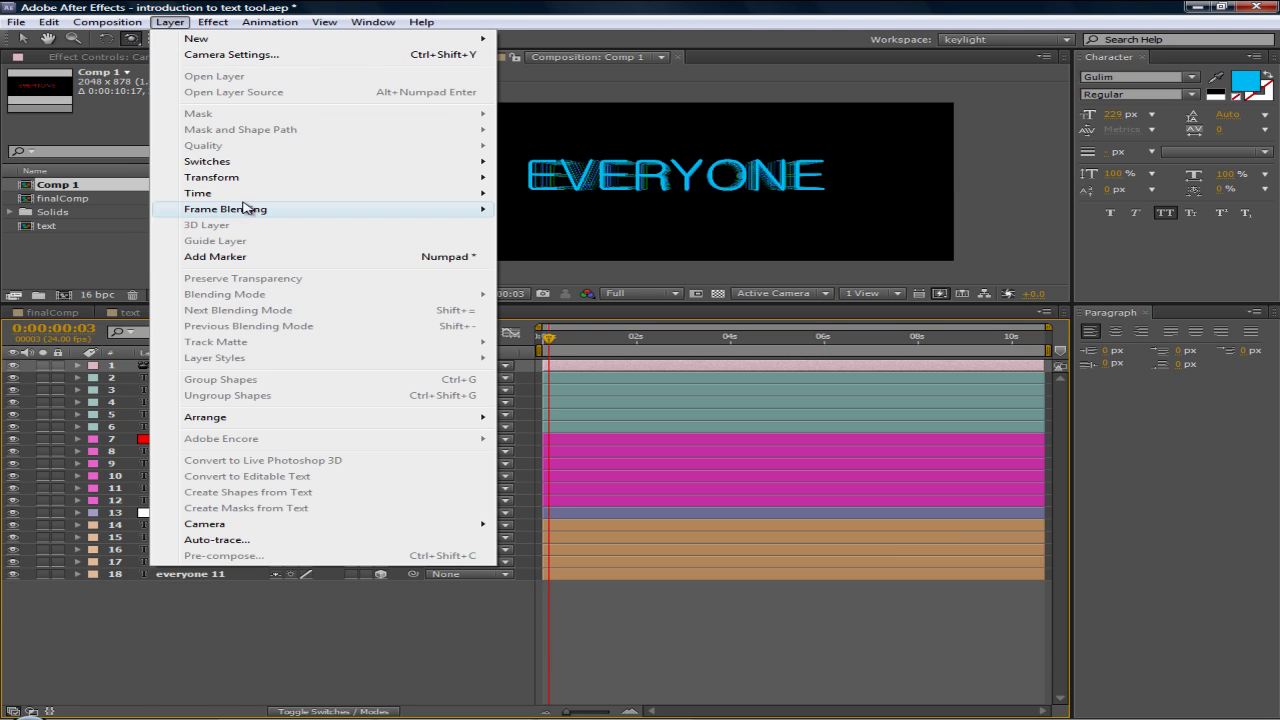
pyautogui.moveTo(400, 177)
pyautogui.click(620, 406)
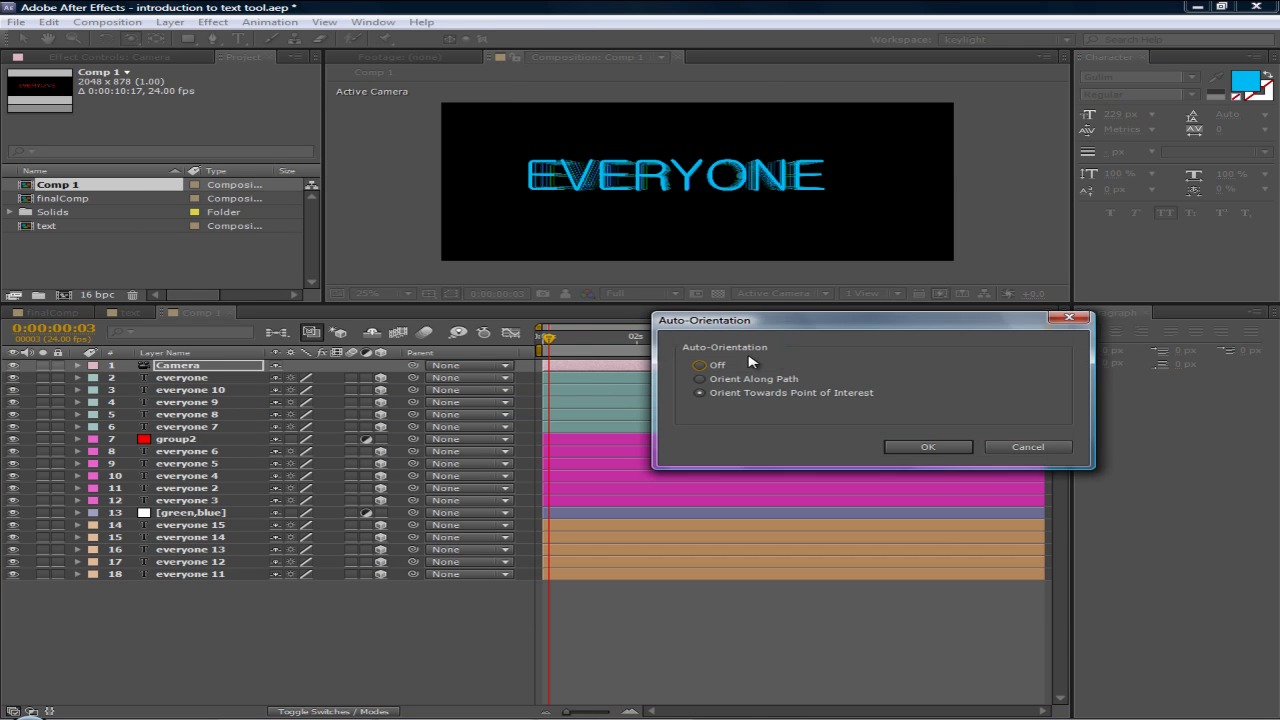
pyautogui.moveTo(805, 320); pyautogui.dragTo(743, 305)
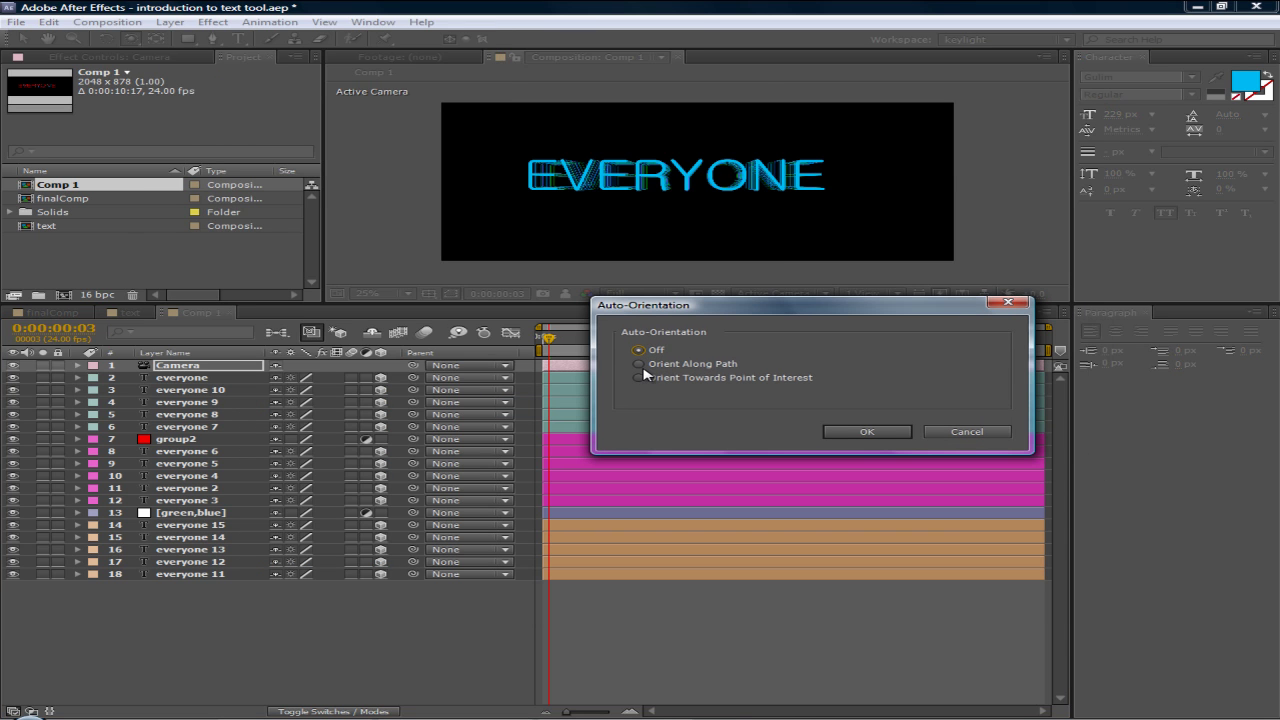
pyautogui.click(840, 431)
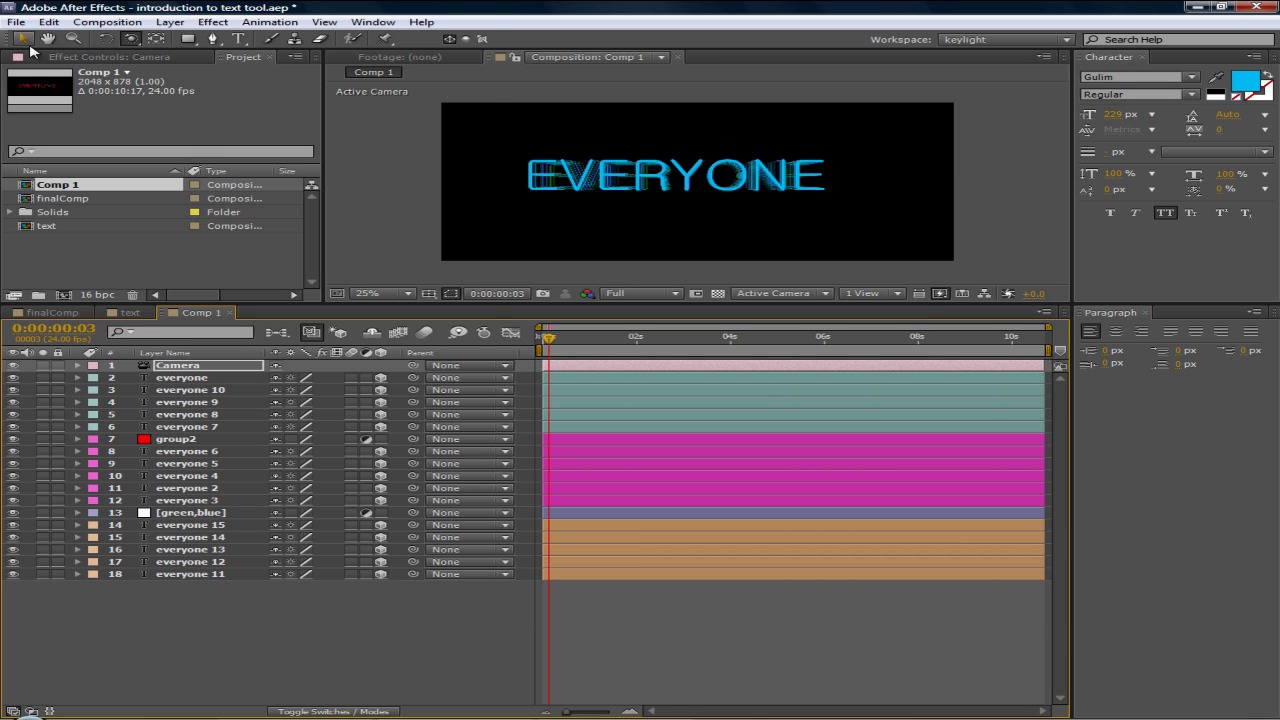
# - Set the Camera layer's auto-orientation to Orient Along Path
pyautogui.click(170, 22)
pyautogui.moveTo(285, 177)
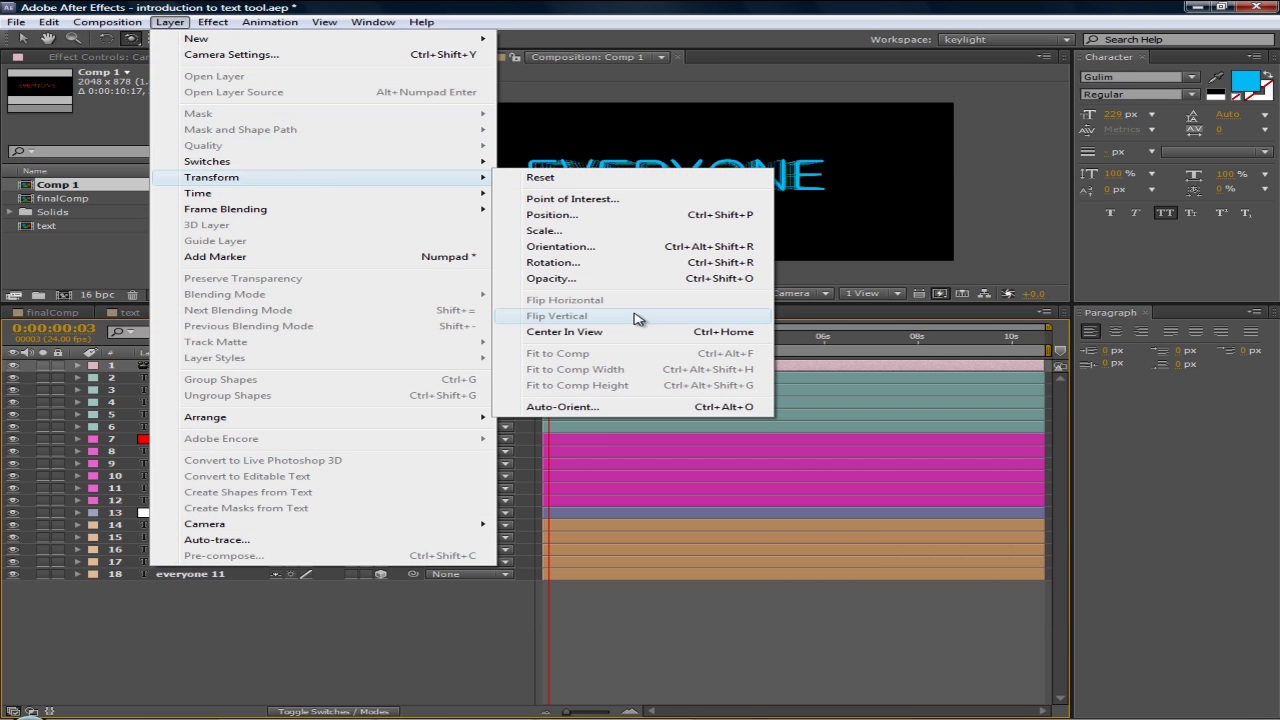
pyautogui.click(557, 408)
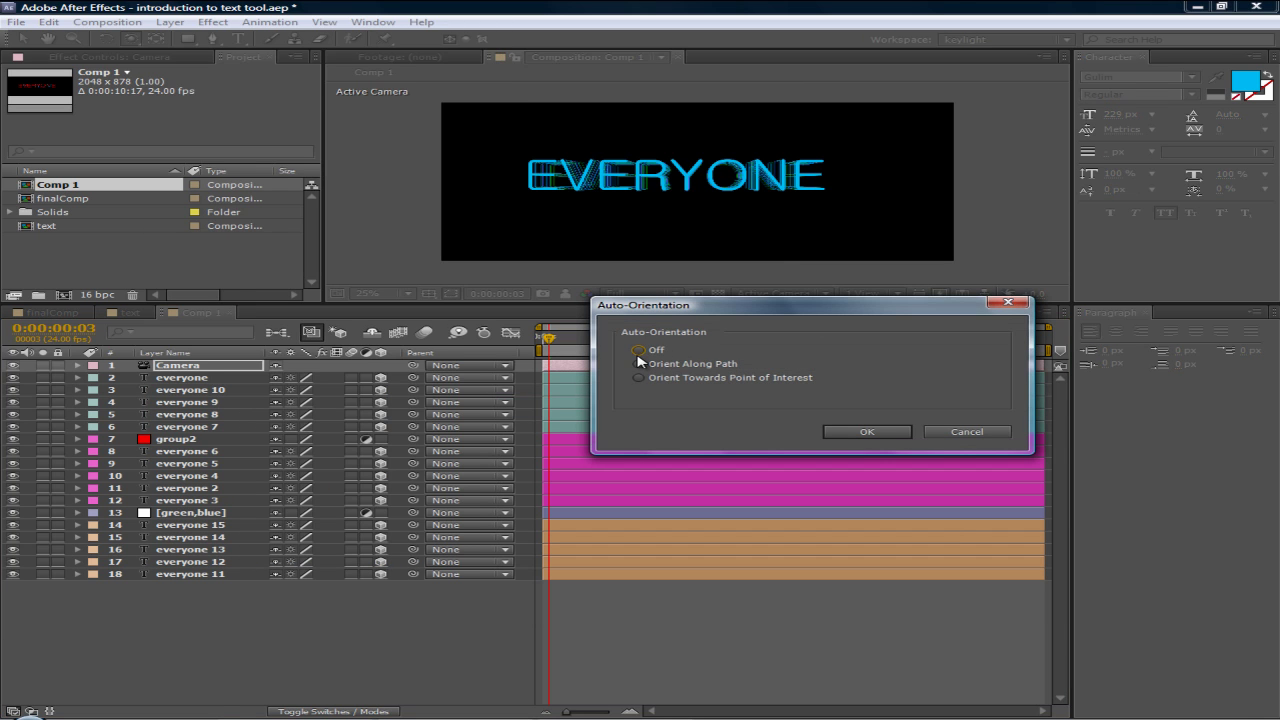
pyautogui.click(644, 366)
pyautogui.click(850, 432)
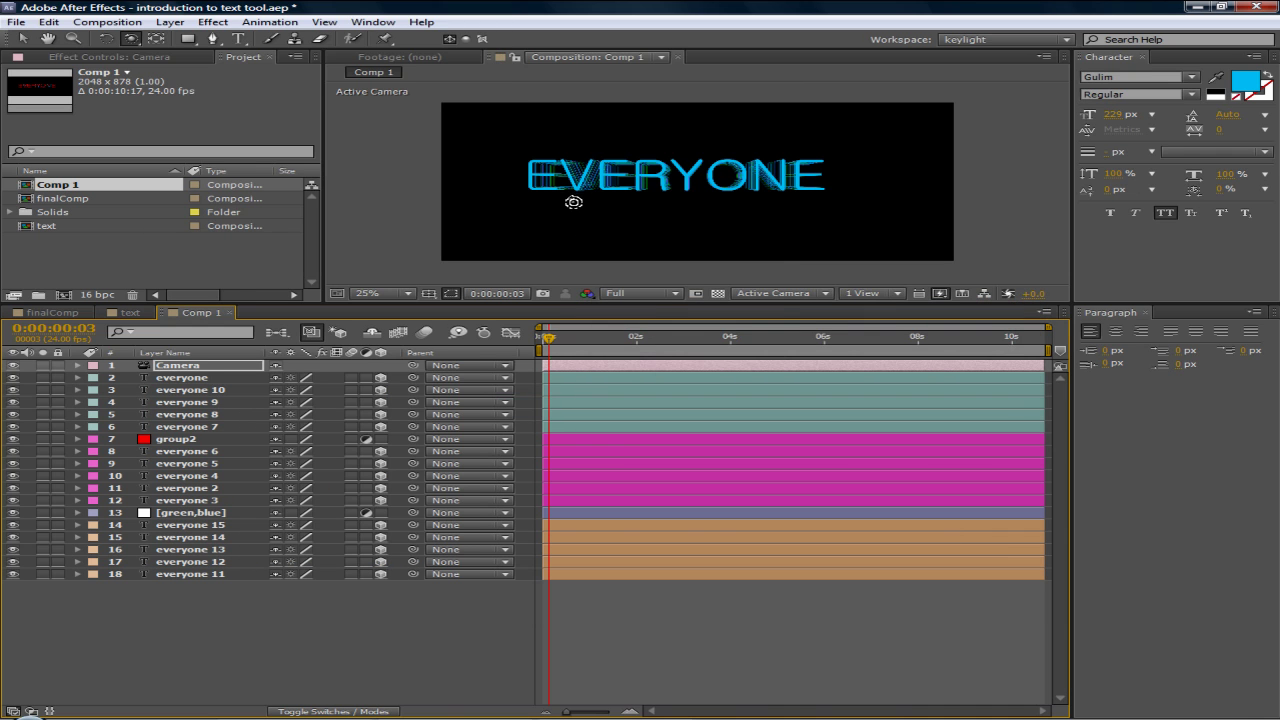
# - Try orbiting the camera around the text with the changed auto-orientation
pyautogui.moveTo(590, 186); pyautogui.dragTo(656, 196)
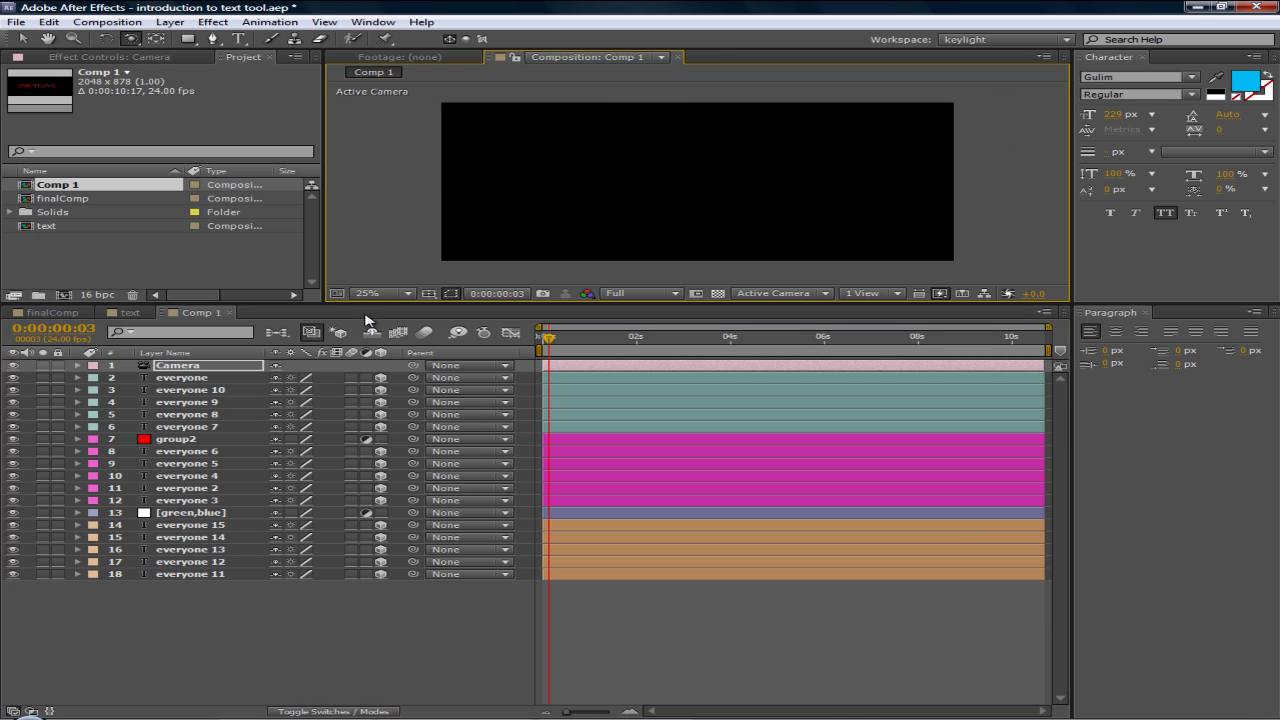
pyautogui.scroll(-2, 620, 189)
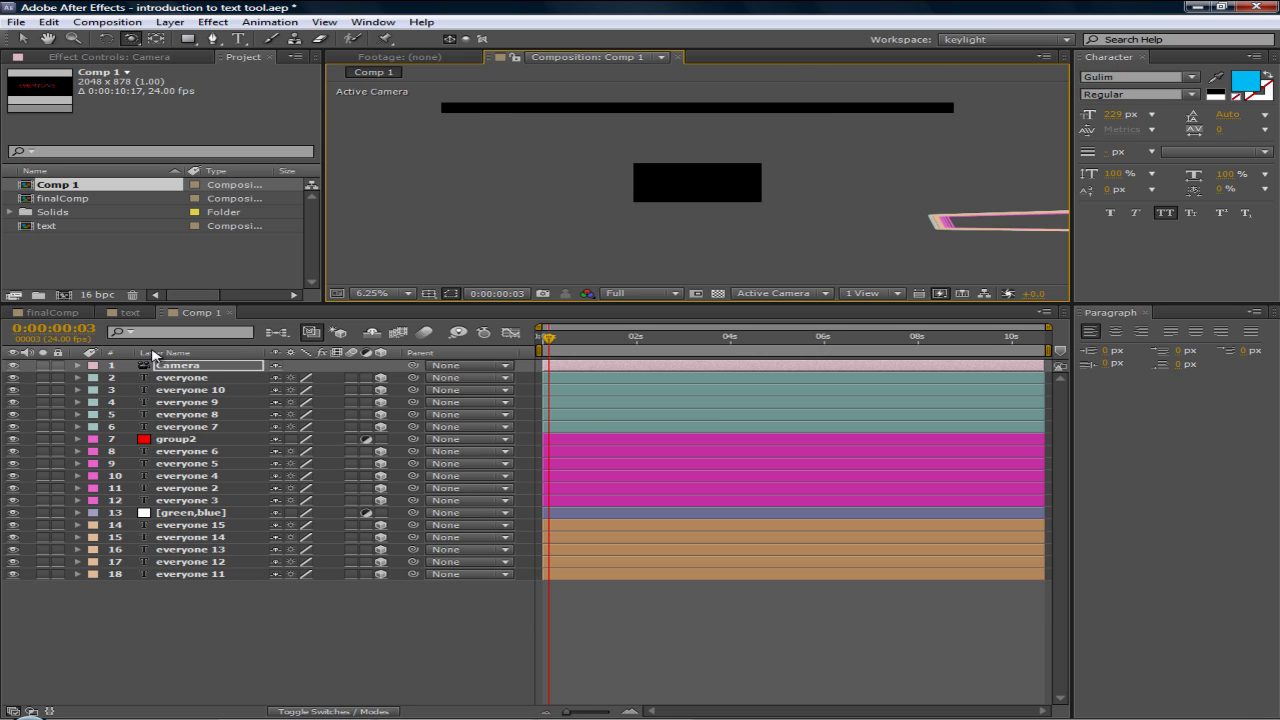
pyautogui.moveTo(737, 197); pyautogui.dragTo(630, 200)
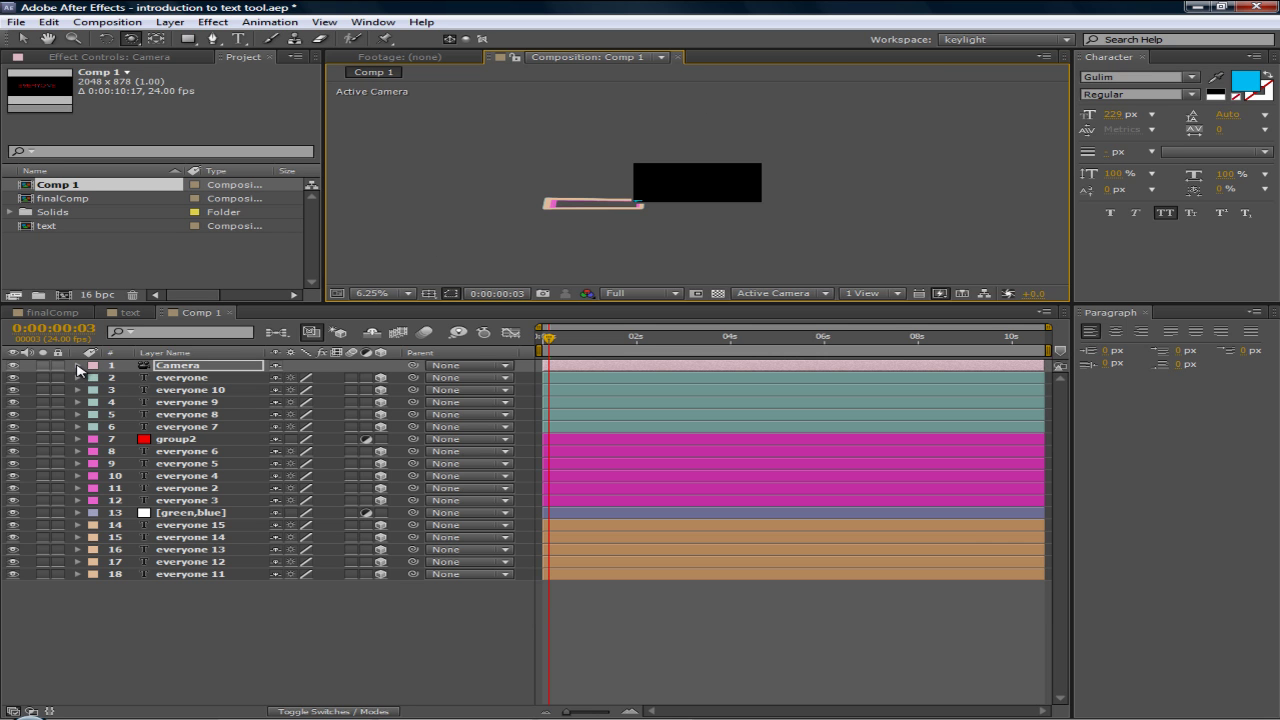
# - Reset the Camera layer's transform so the EVERYONE text returns to its original framing
pyautogui.click(78, 366)
pyautogui.click(286, 379)
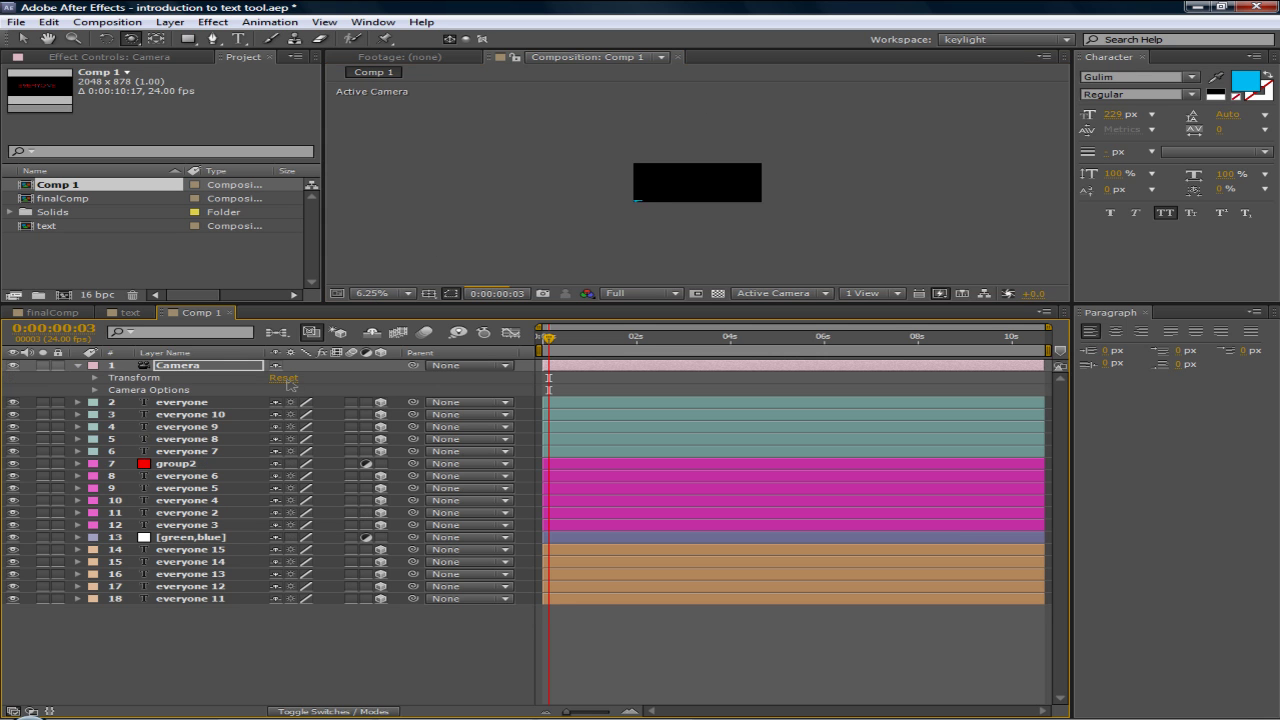
pyautogui.click(80, 366)
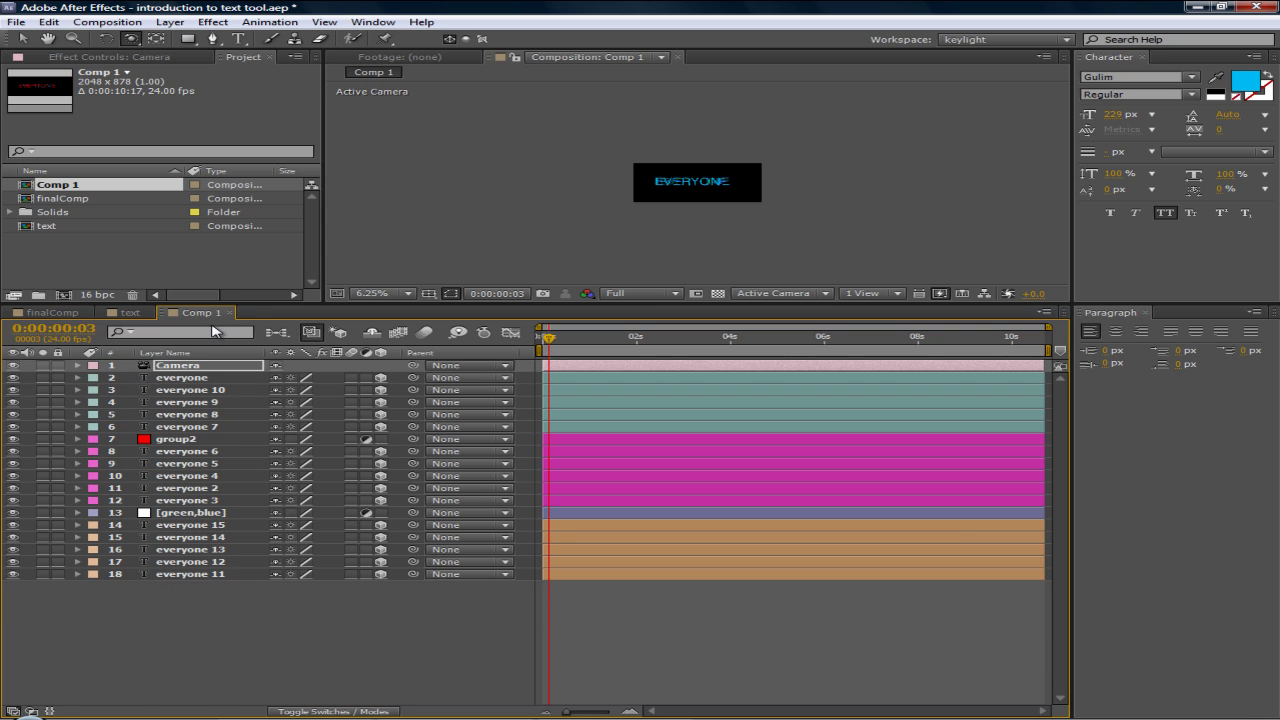
pyautogui.scroll(2, 513, 181)
pyautogui.scroll(2, 513, 181)
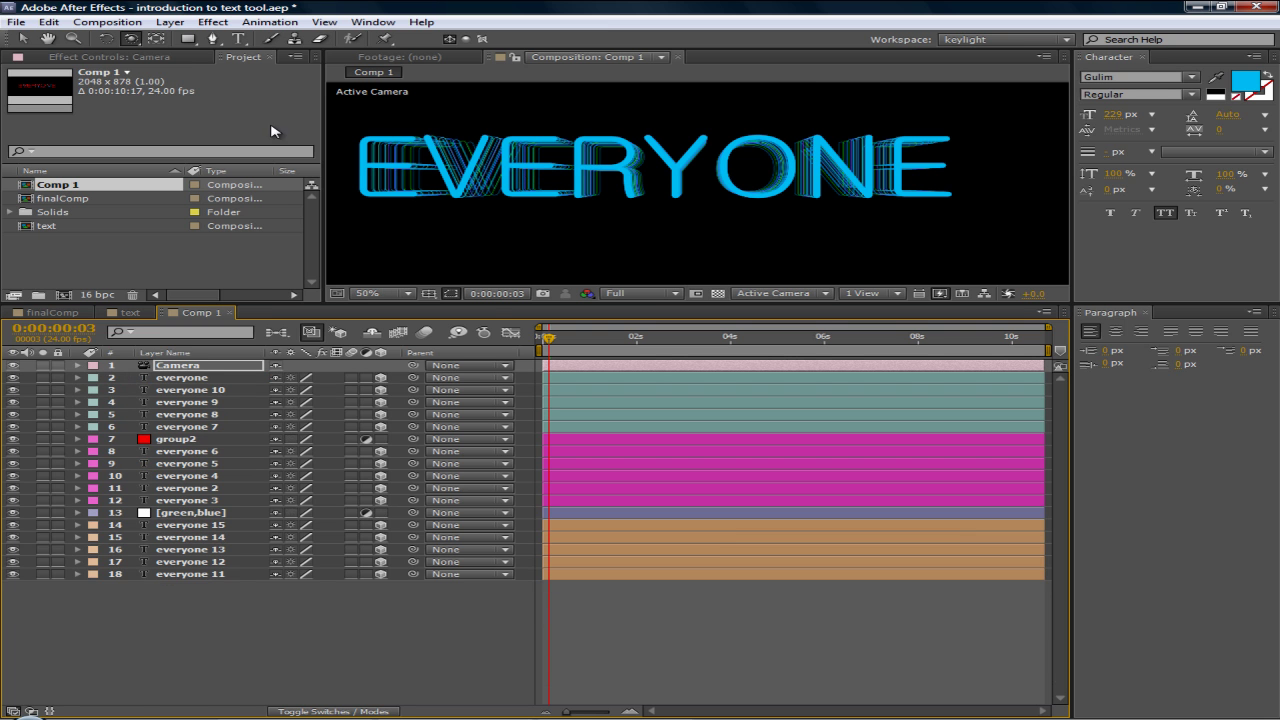
# - Set the Camera layer's auto-orientation to Orient Towards Point of Interest
pyautogui.click(170, 22)
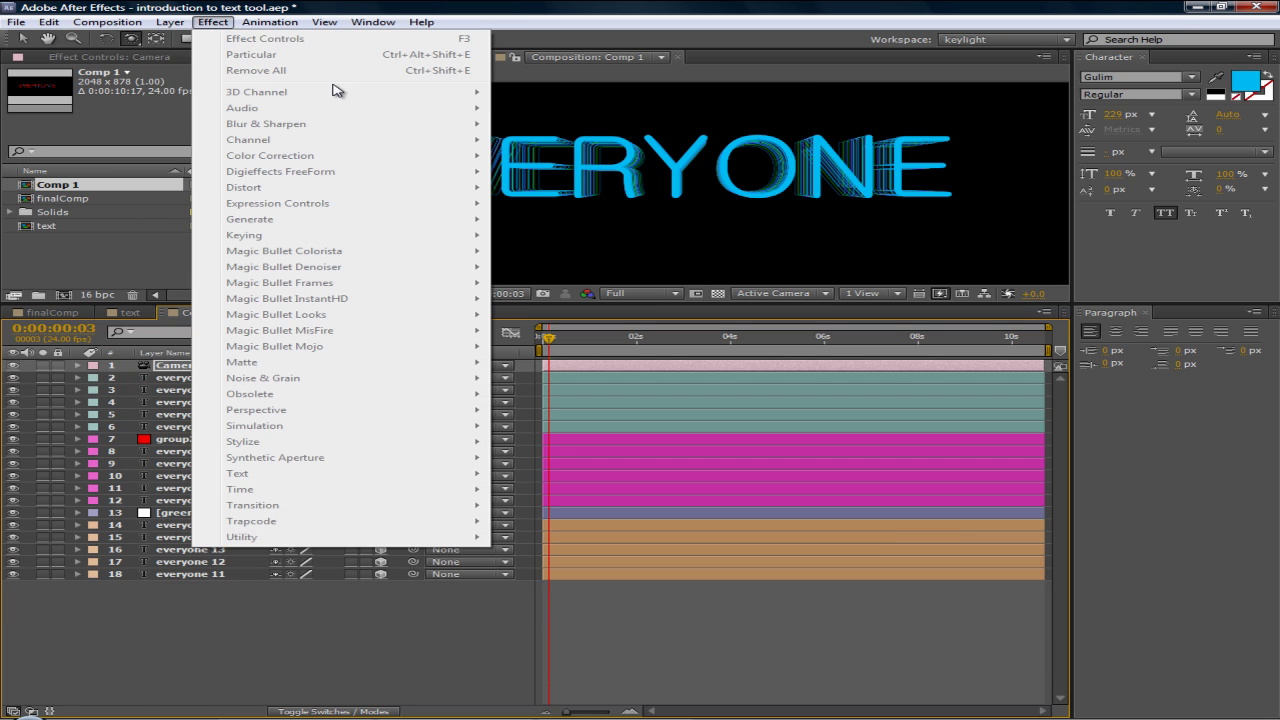
pyautogui.moveTo(314, 177)
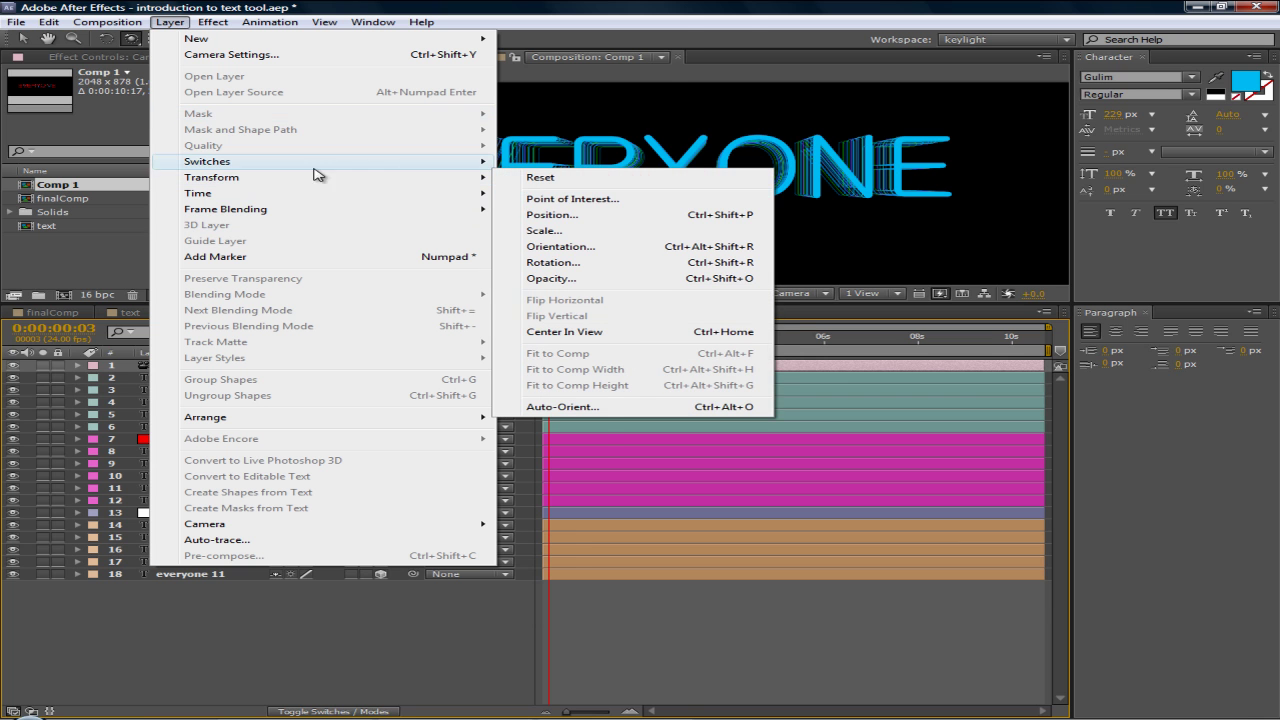
pyautogui.click(600, 410)
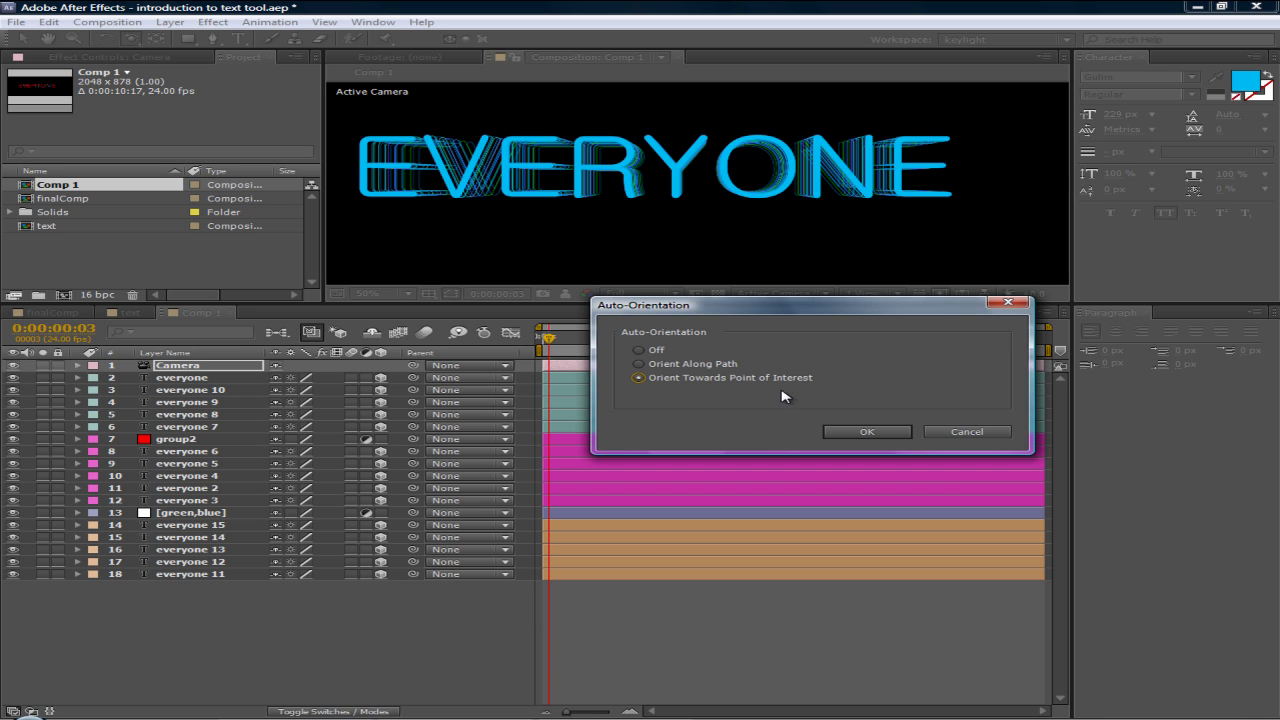
pyautogui.click(864, 432)
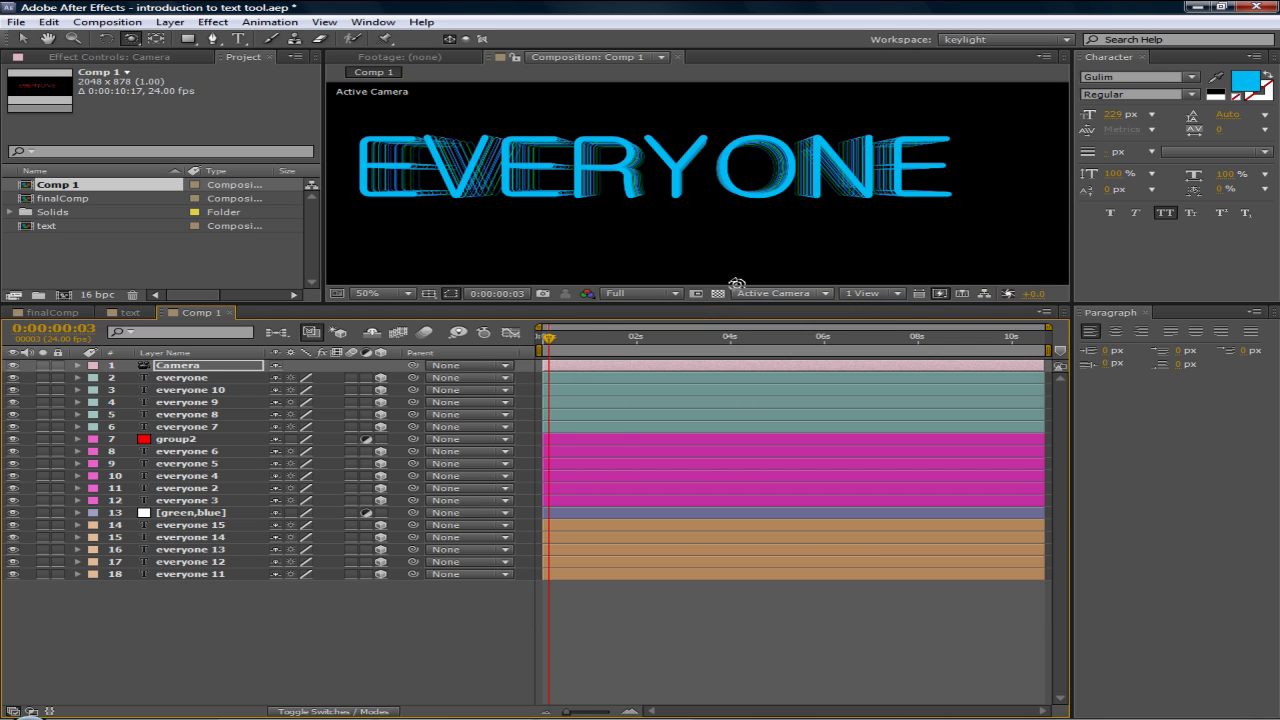
# - Orbit and track the camera around the EVERYONE text until its stacked layers are seen almost from the side
pyautogui.scroll(-2, 679, 167)
pyautogui.moveTo(686, 178)
pyautogui.mouseDown()
pyautogui.moveTo(742, 177)
pyautogui.moveTo(594, 178)
pyautogui.moveTo(774, 179)
pyautogui.moveTo(679, 178)
pyautogui.moveTo(688, 194)
pyautogui.mouseUp()
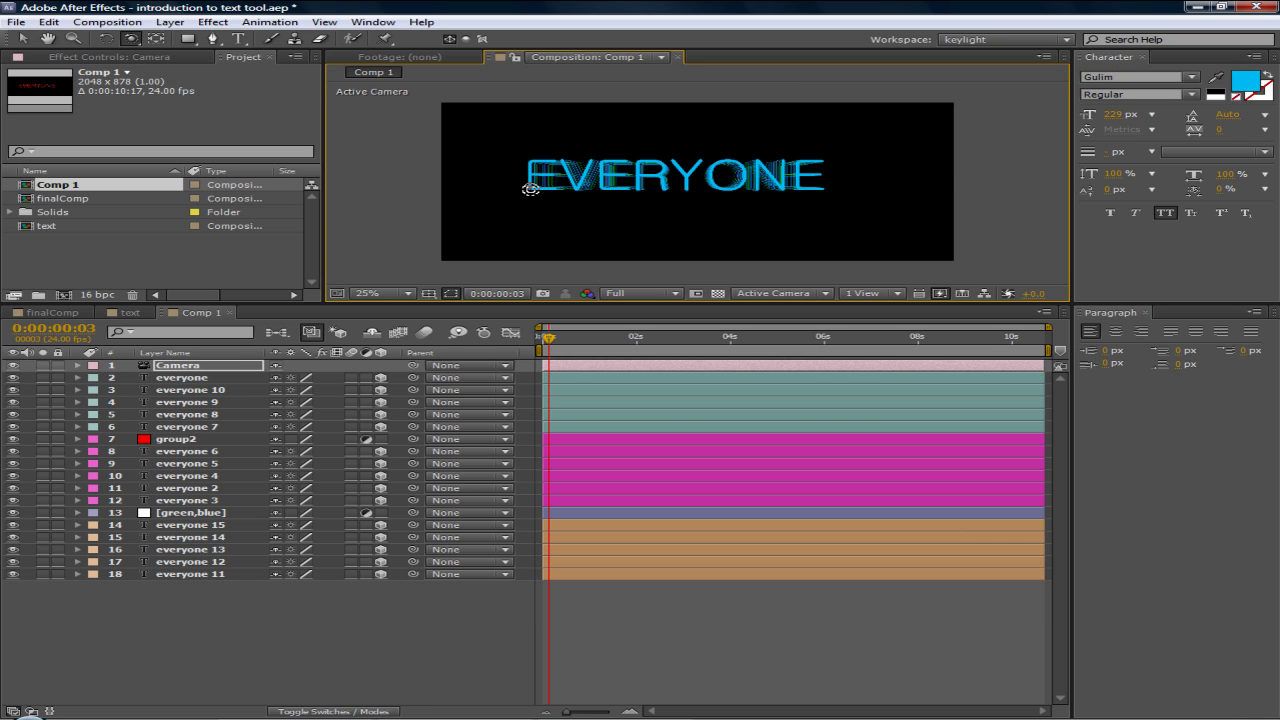
pyautogui.press('.')
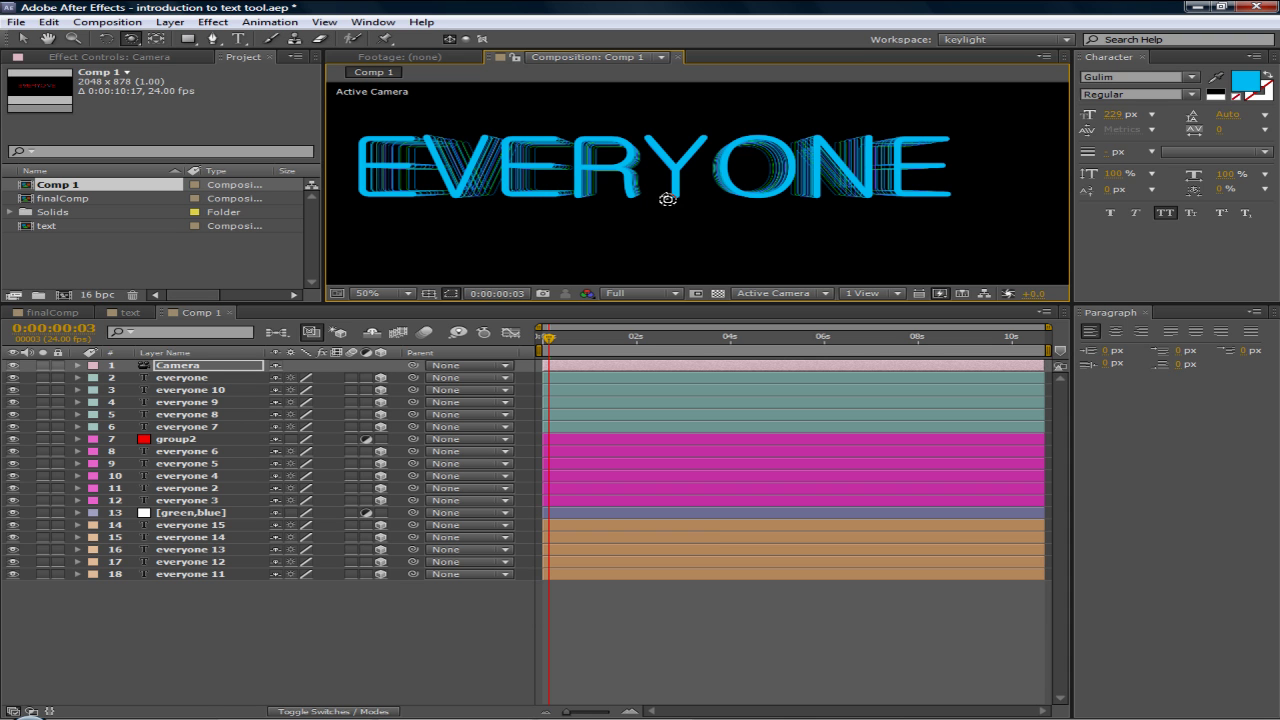
pyautogui.moveTo(618, 180); pyautogui.dragTo(651, 197)
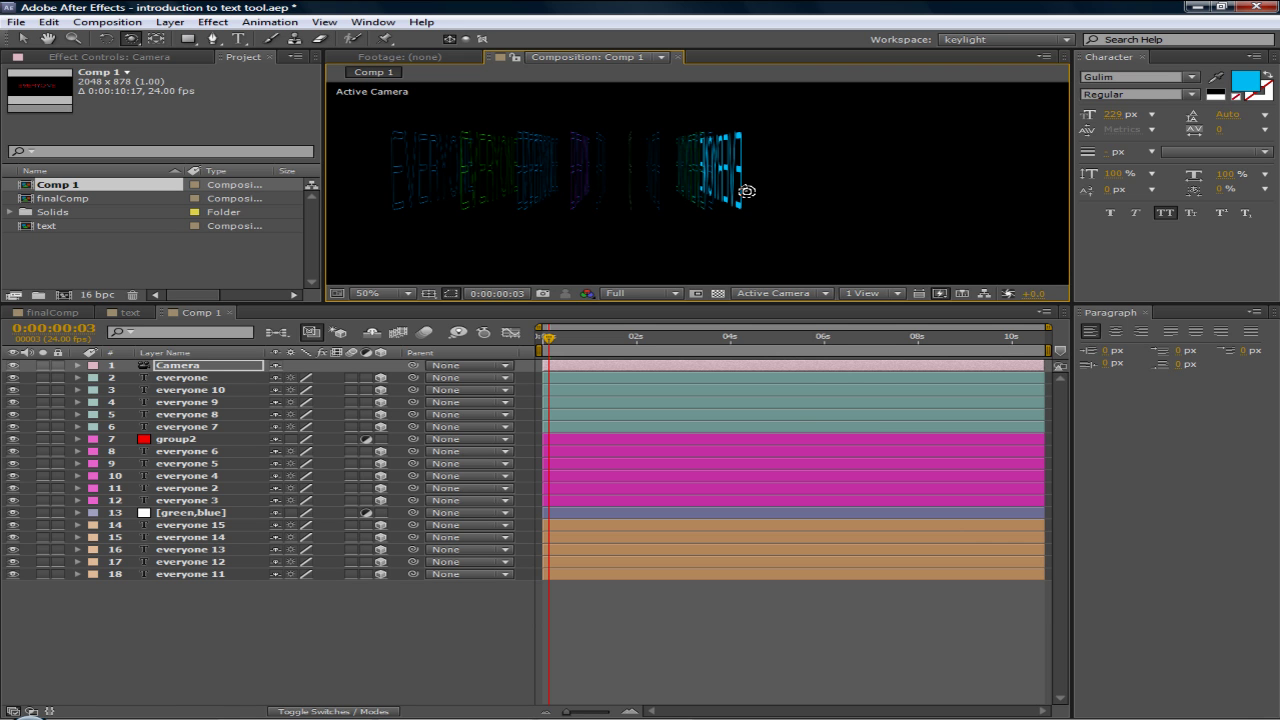
pyautogui.moveTo(764, 194); pyautogui.dragTo(729, 196)
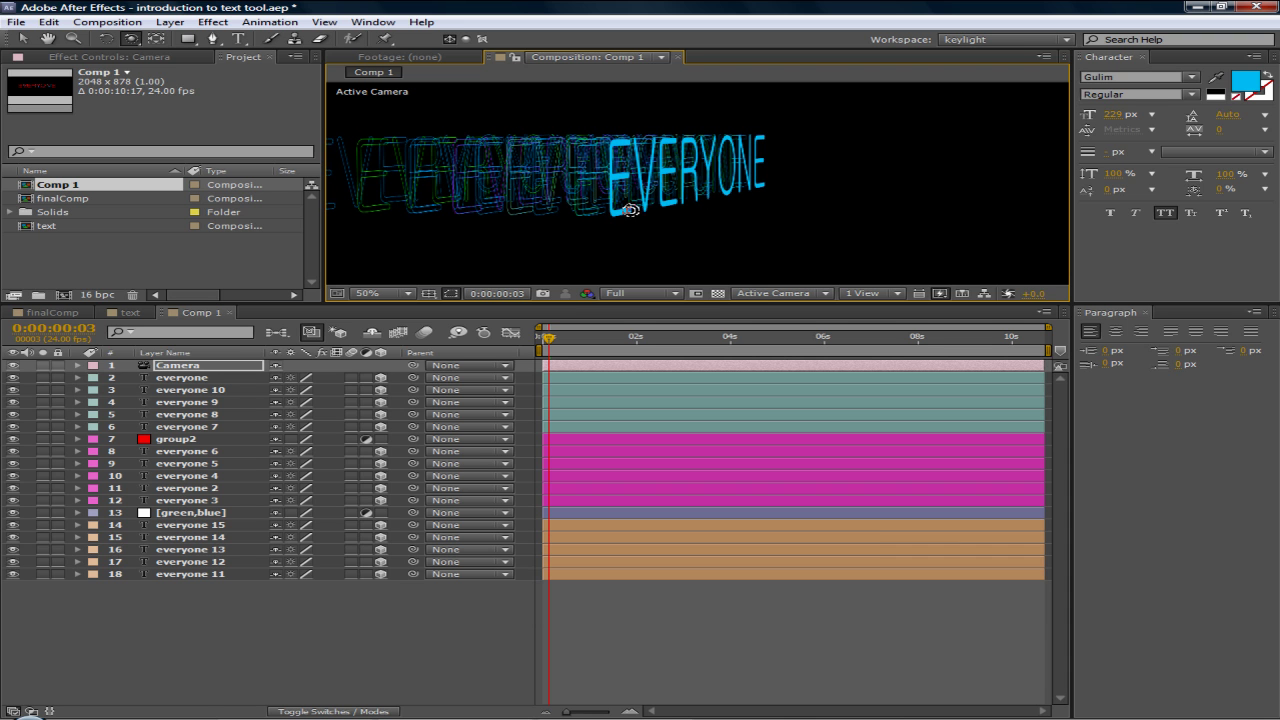
pyautogui.moveTo(651, 206); pyautogui.dragTo(616, 212)
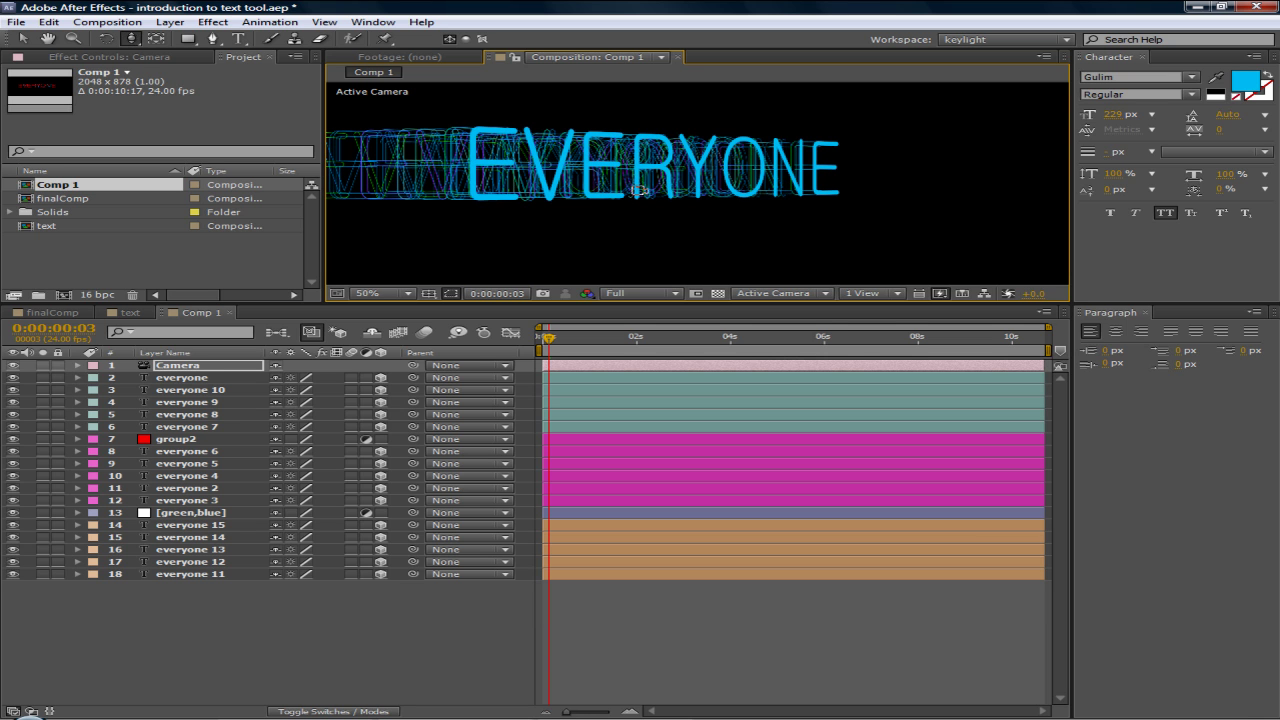
pyautogui.moveTo(619, 186); pyautogui.dragTo(594, 196)
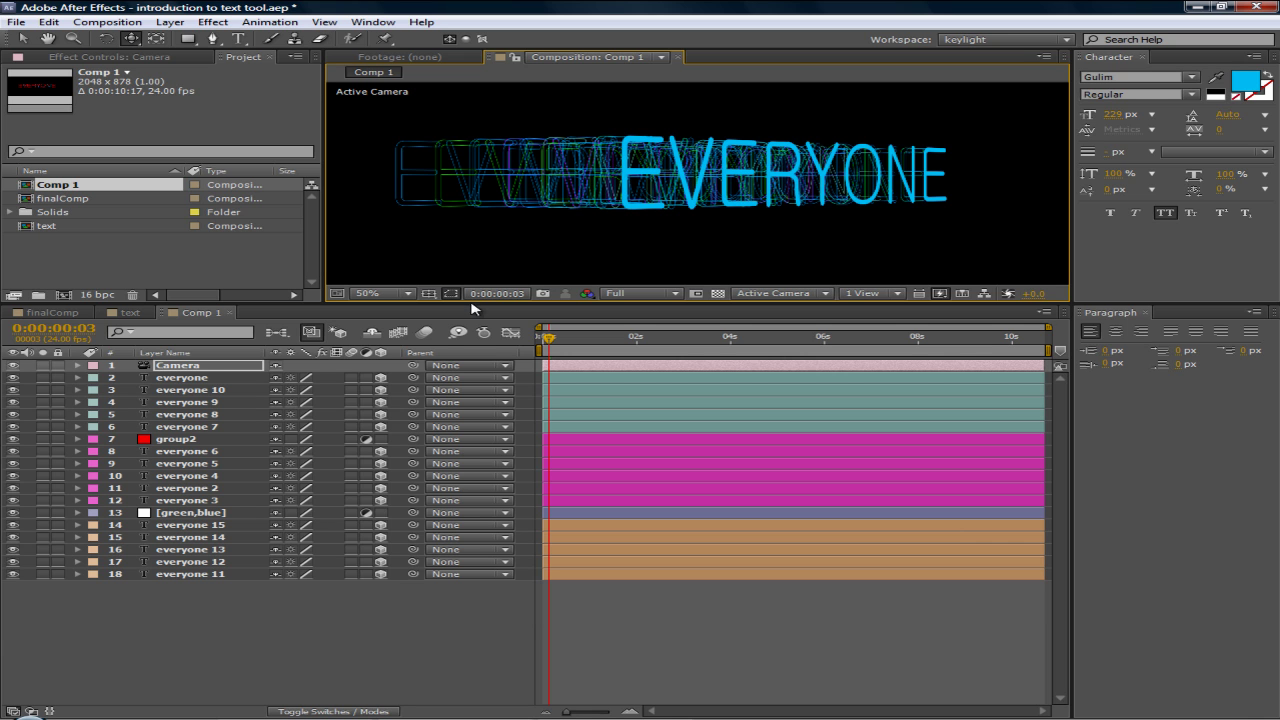
pyautogui.press('c')
pyautogui.press('c')
pyautogui.moveTo(602, 226); pyautogui.dragTo(652, 228)
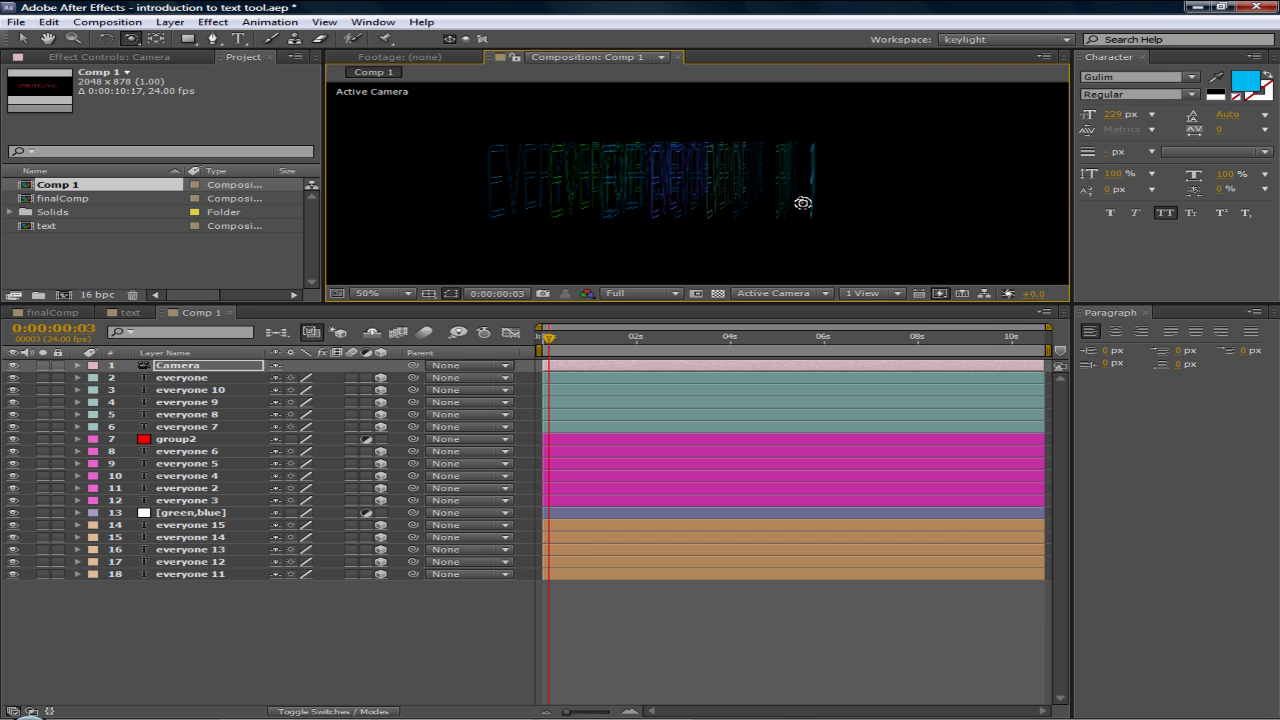
# - Delete the red group2 adjustment layer from Comp 1
pyautogui.click(188, 526)
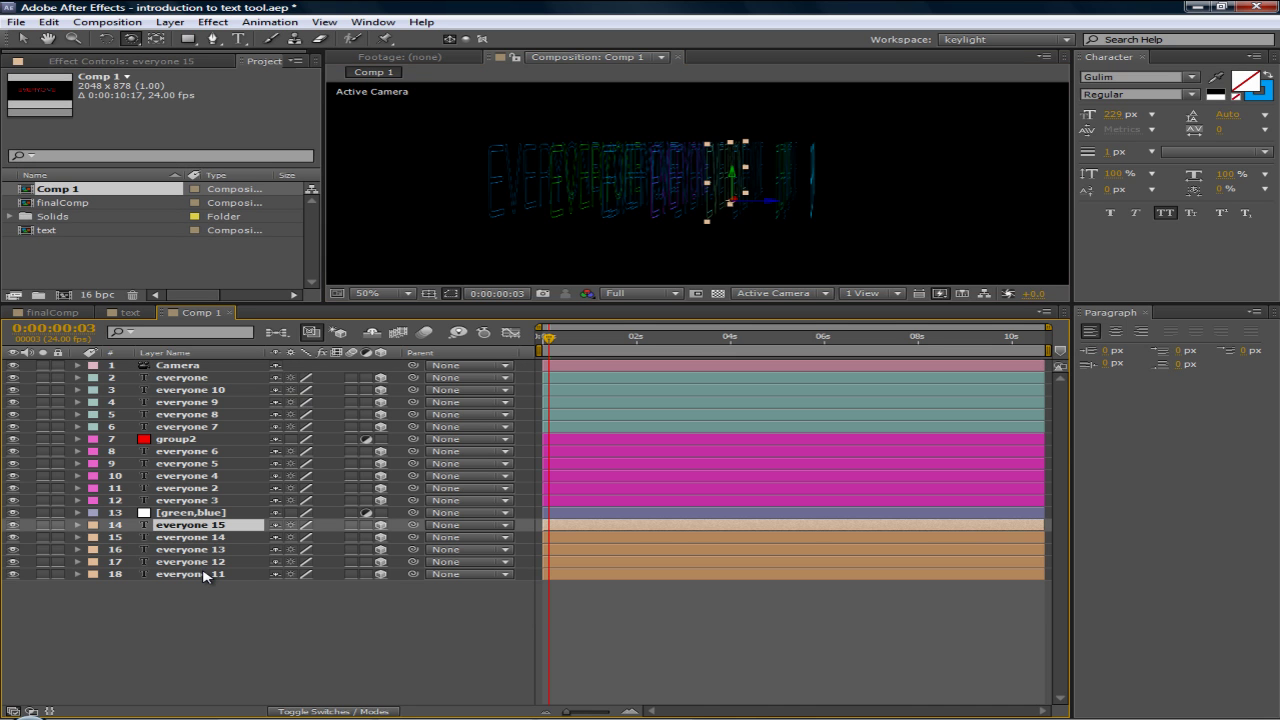
pyautogui.keyDown('shift'); pyautogui.click(200, 576); pyautogui.keyUp('shift')
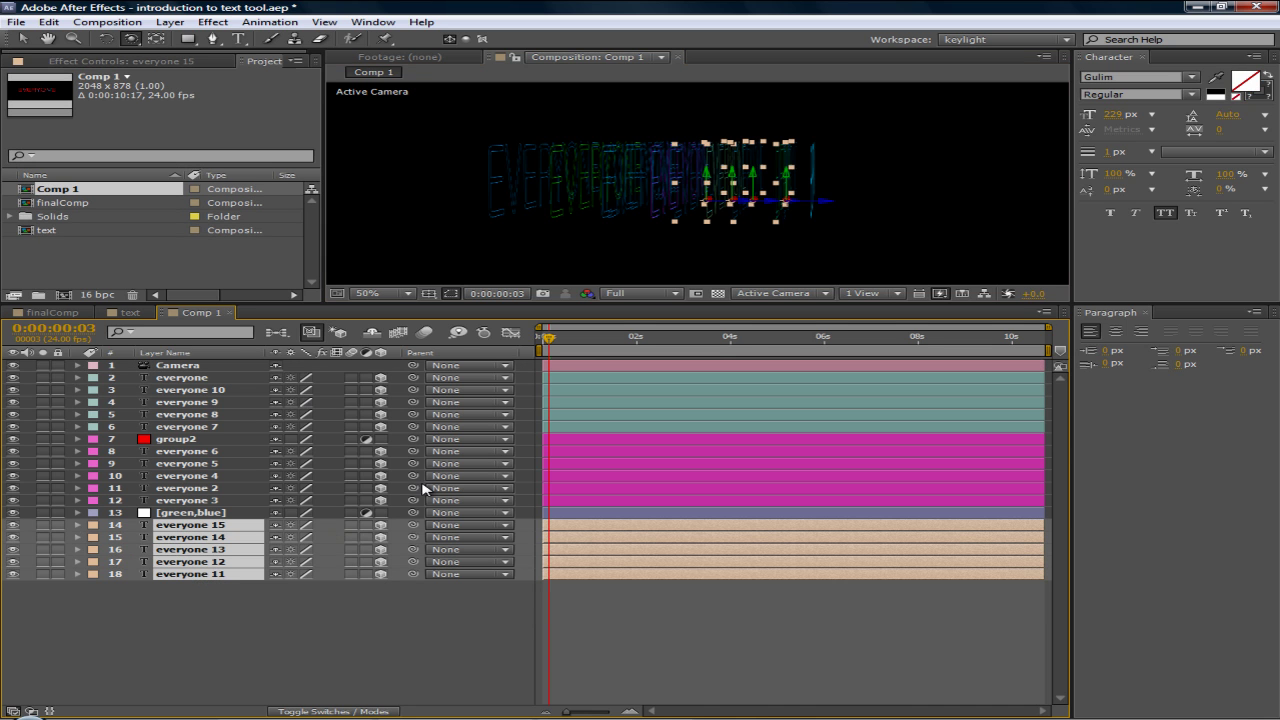
pyautogui.click(22, 38)
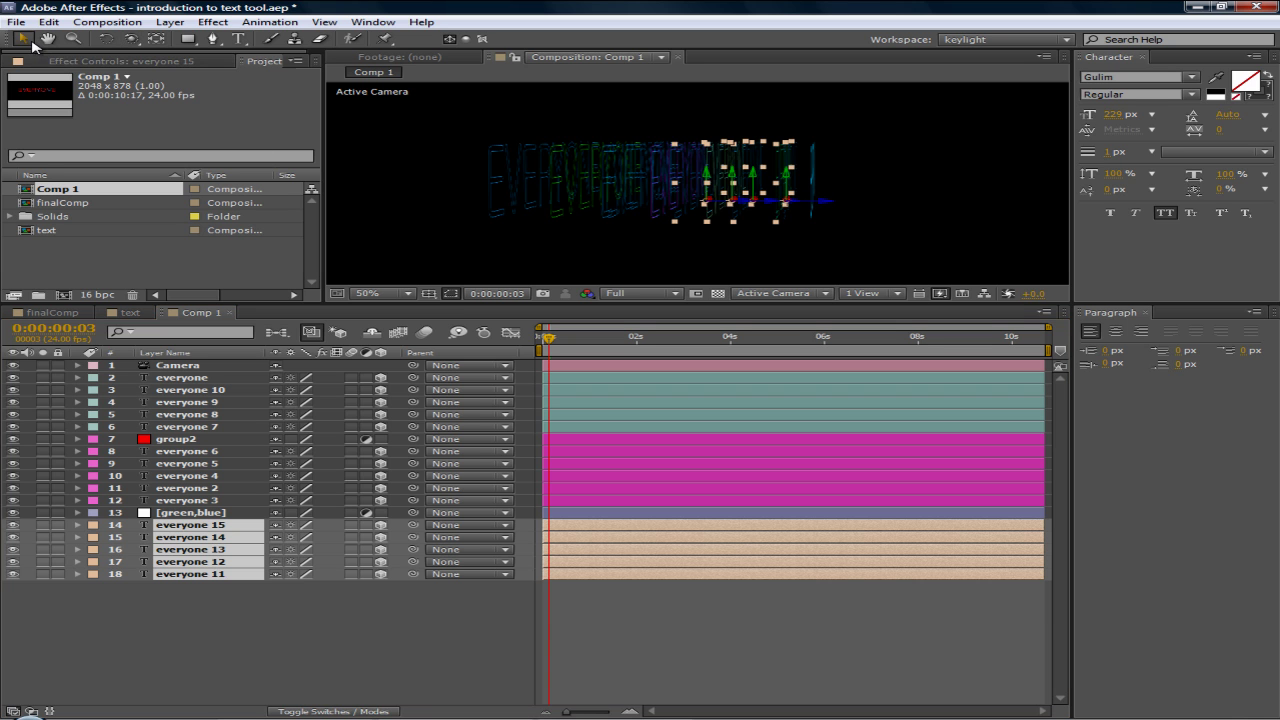
pyautogui.click(832, 208)
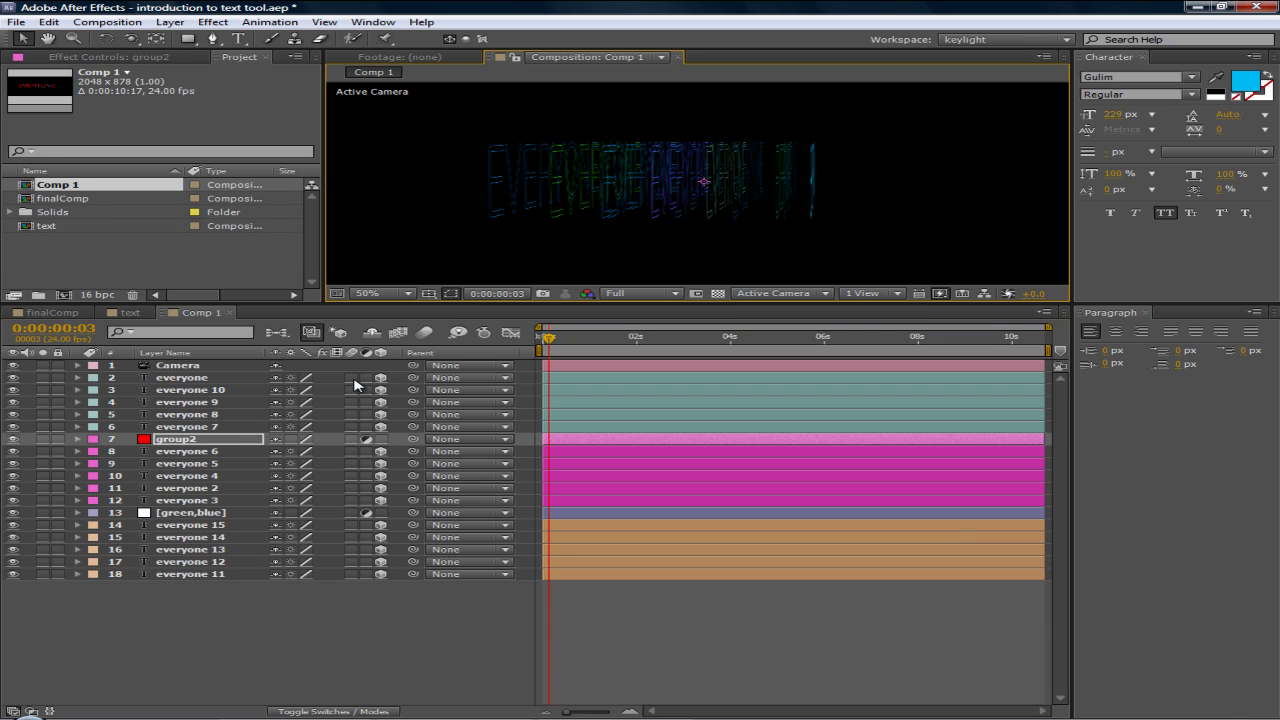
pyautogui.press('Delete')
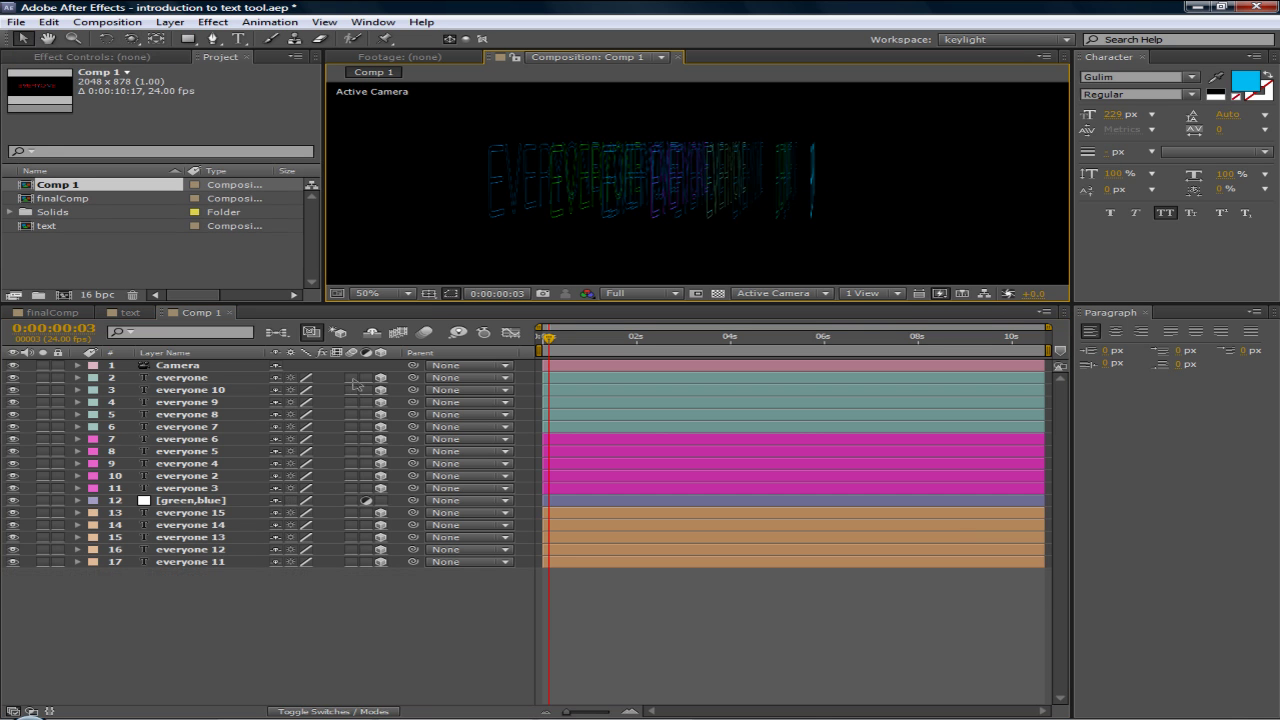
# - Move the layers everyone 11 to everyone 15 together along the Z axis, closer to the solid blue front text
pyautogui.click(186, 563)
pyautogui.keyDown('shift'); pyautogui.click(213, 514); pyautogui.keyUp('shift')
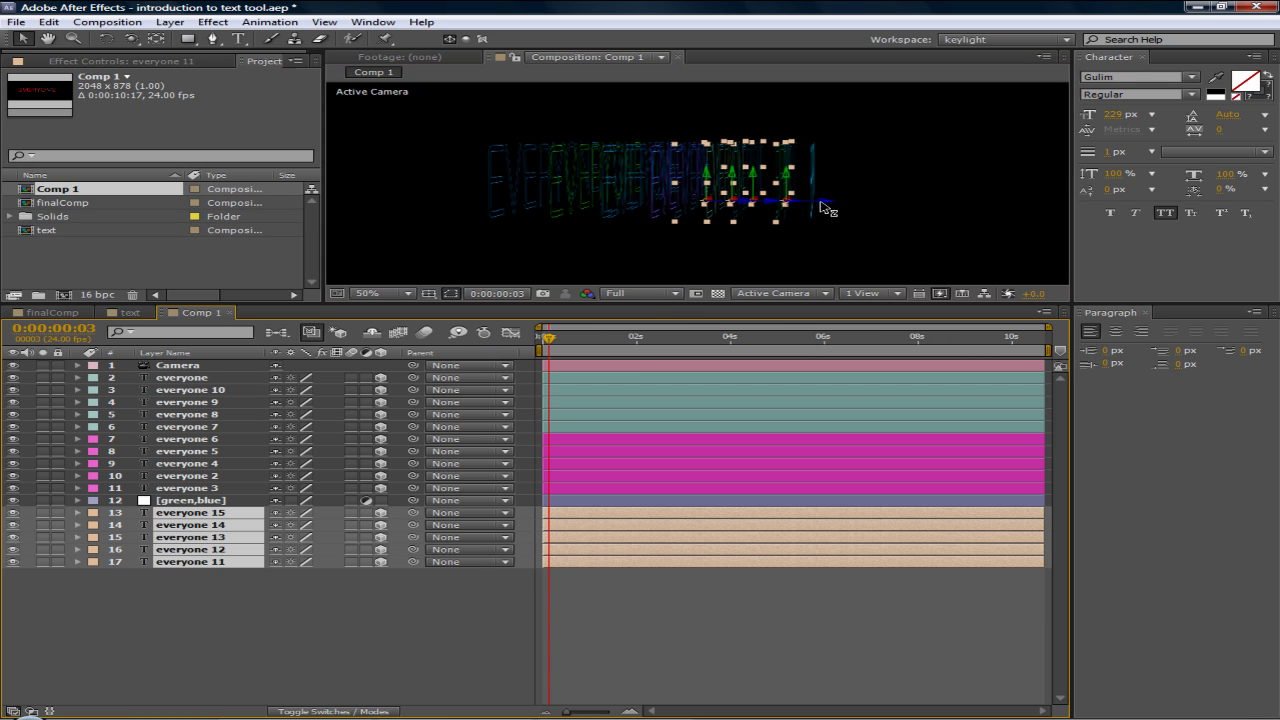
pyautogui.moveTo(822, 201); pyautogui.dragTo(842, 200)
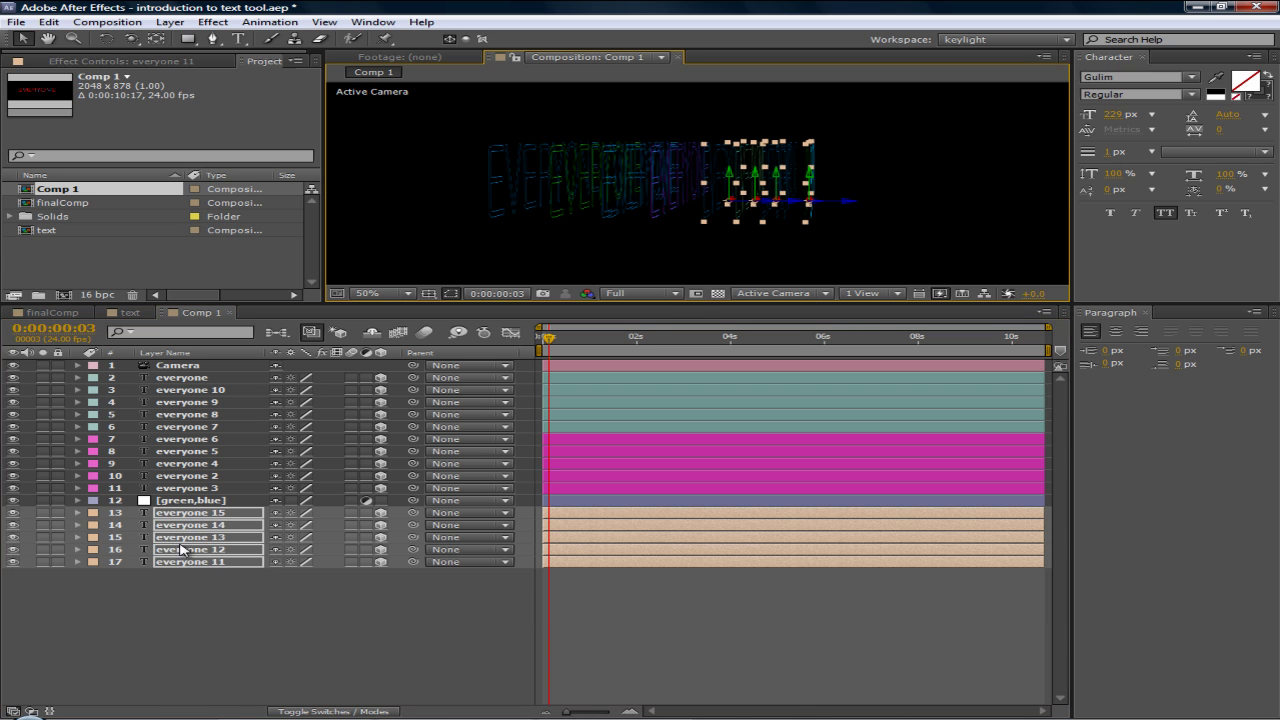
pyautogui.click(164, 592)
# - Move the layers everyone 2 to everyone 6 together along the Z axis, farther from the solid blue front text
pyautogui.click(216, 527)
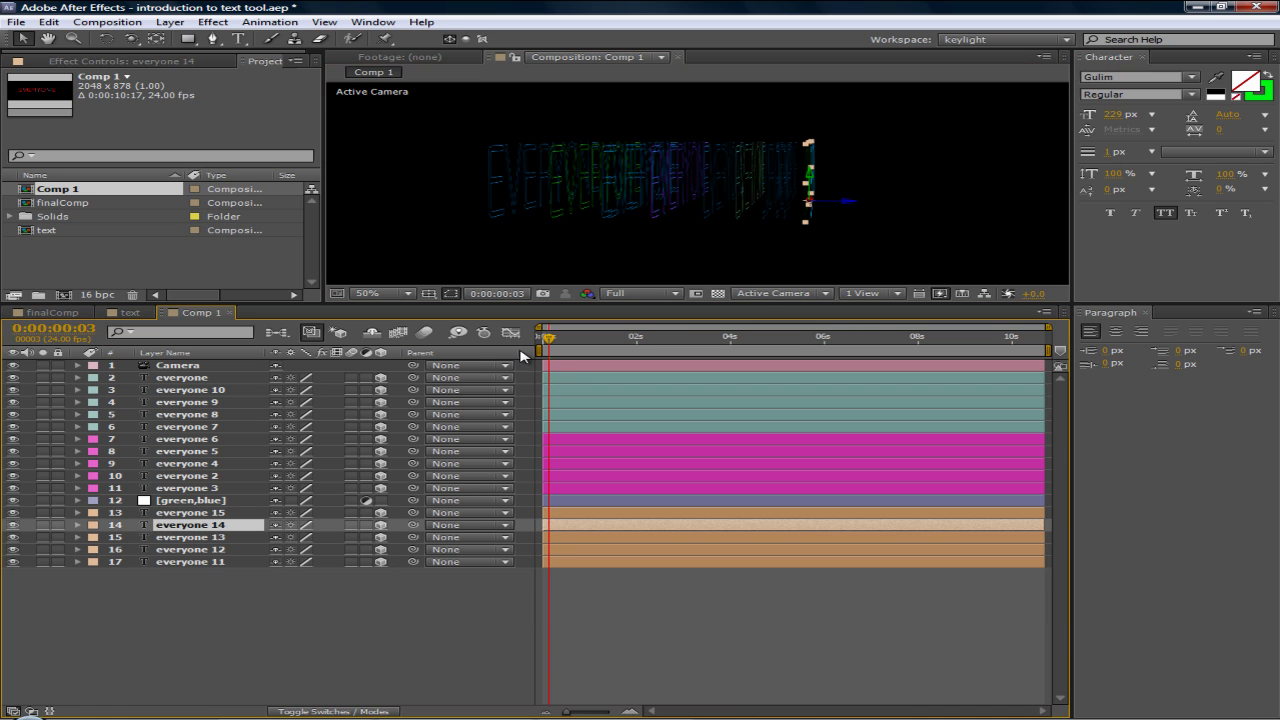
pyautogui.click(209, 540)
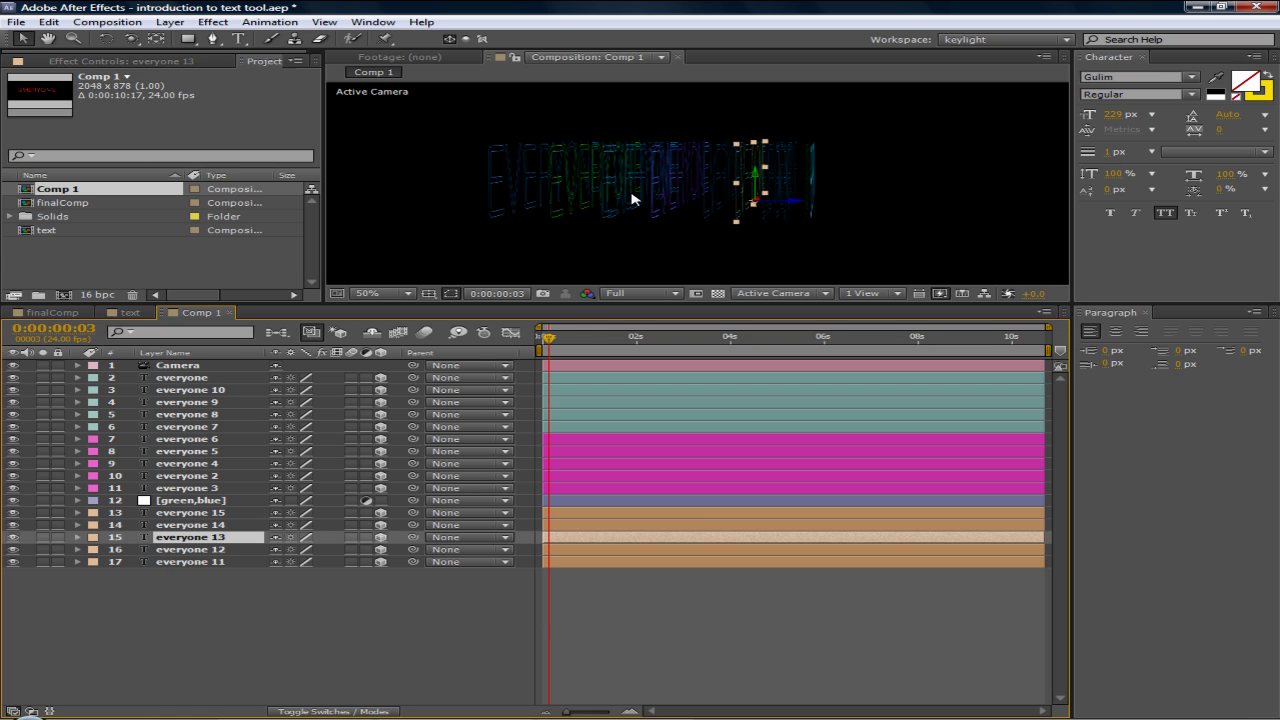
pyautogui.click(208, 489)
pyautogui.keyDown('shift'); pyautogui.click(218, 440); pyautogui.keyUp('shift')
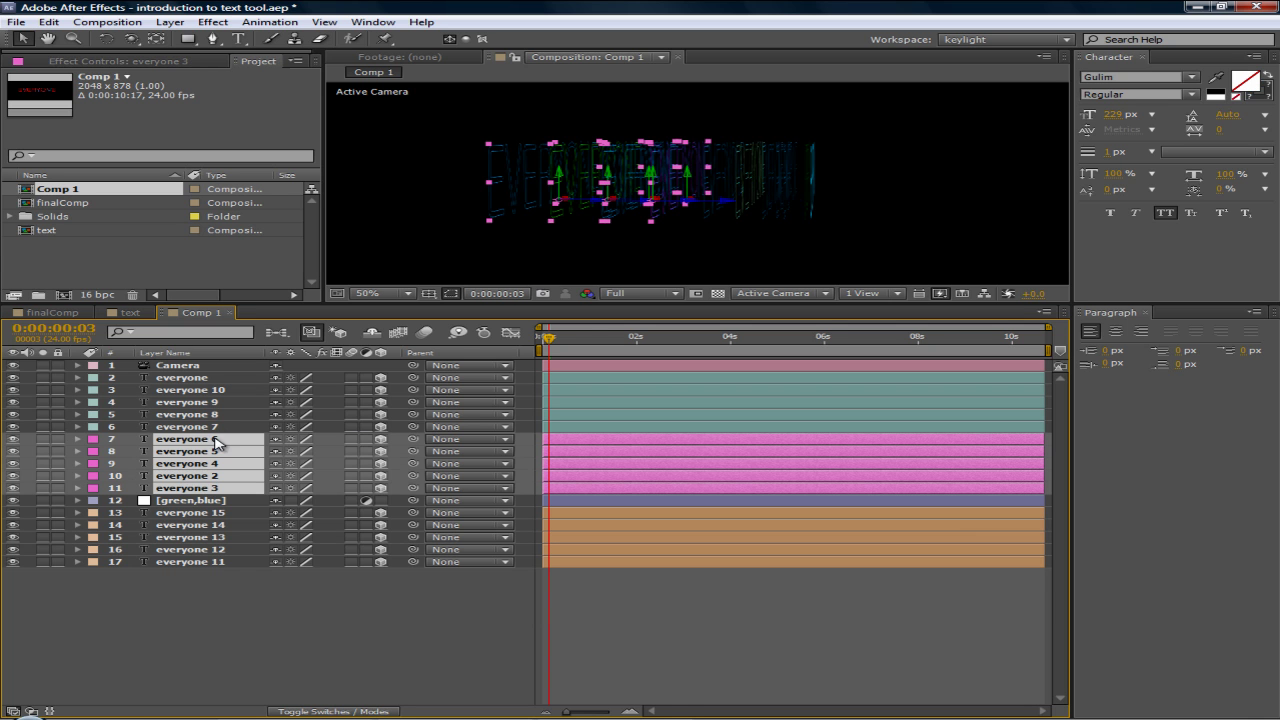
pyautogui.moveTo(729, 205)
pyautogui.mouseDown()
pyautogui.moveTo(677, 206)
pyautogui.moveTo(712, 203)
pyautogui.mouseUp()
# - Try moving the everyone 13 layer along the Z axis toward the front text, and undo the move
pyautogui.click(202, 517)
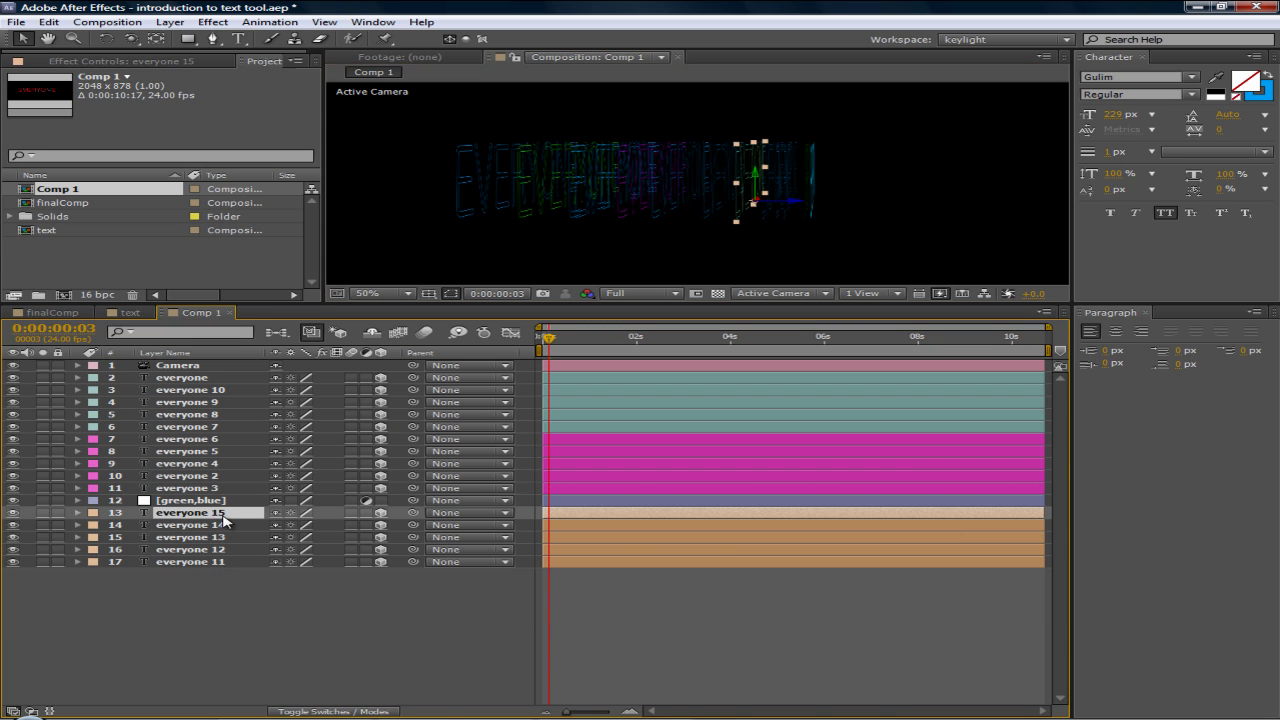
pyautogui.click(223, 504)
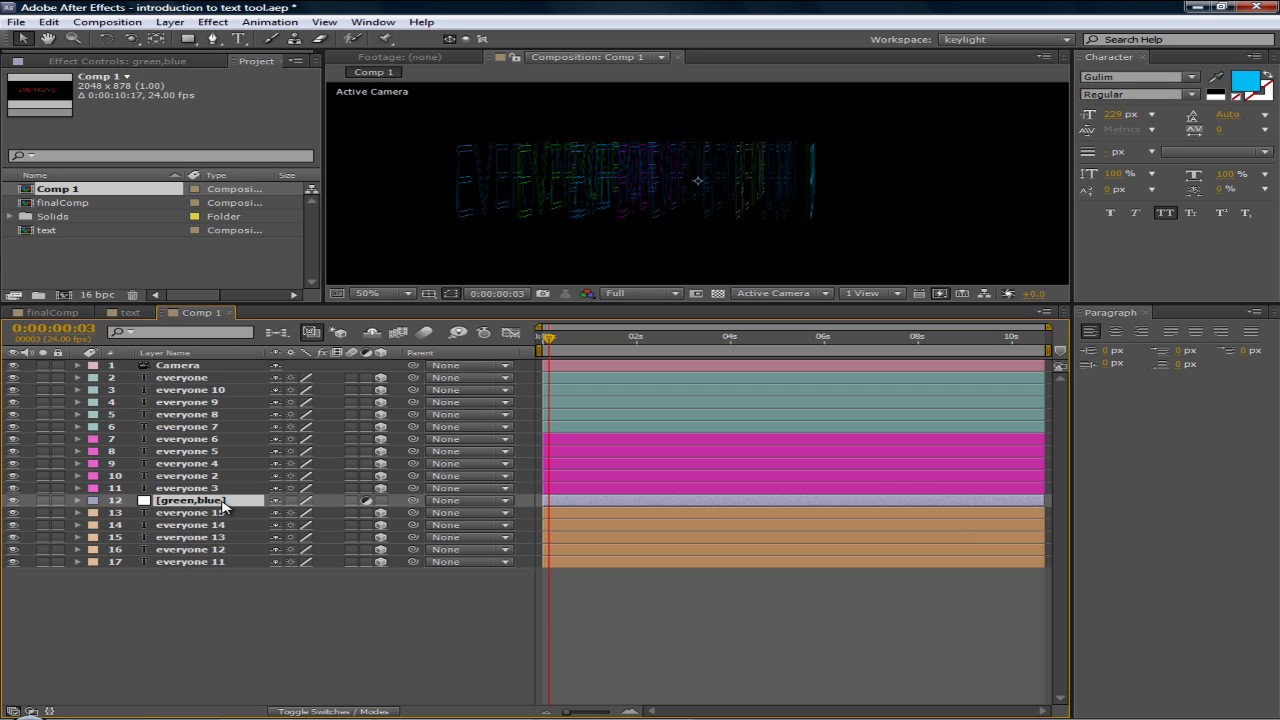
pyautogui.click(224, 563)
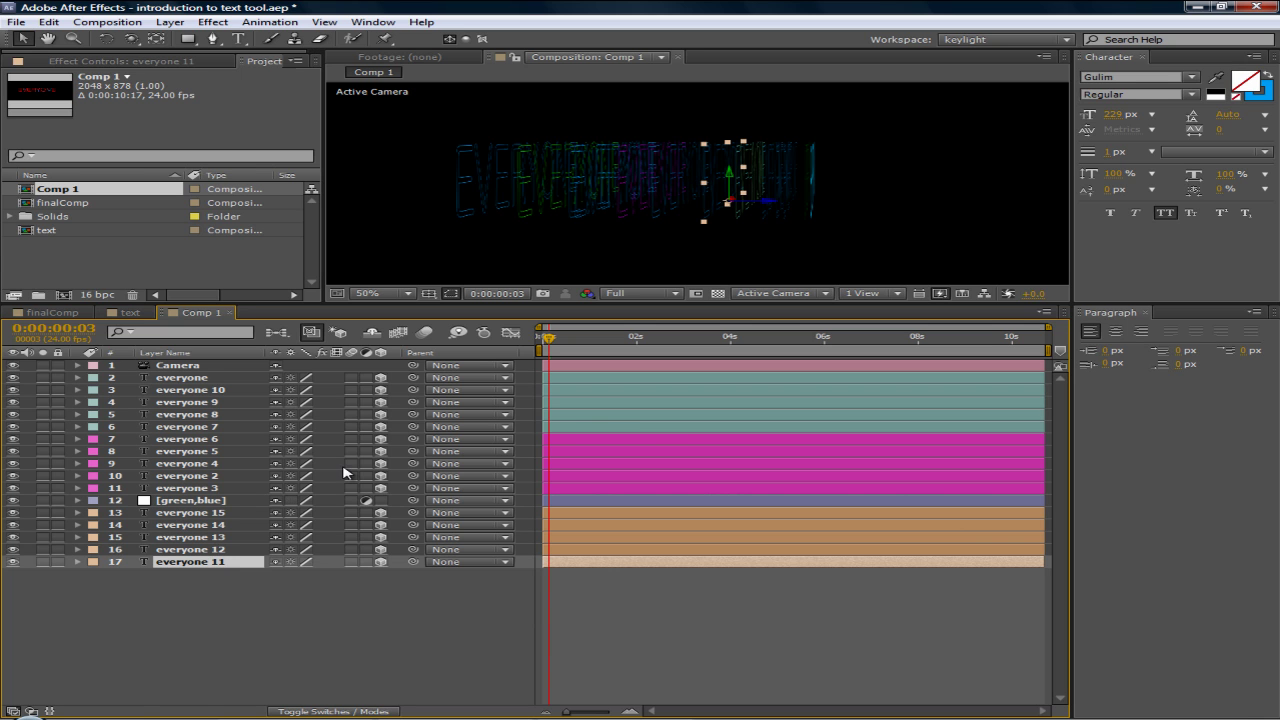
pyautogui.click(205, 525)
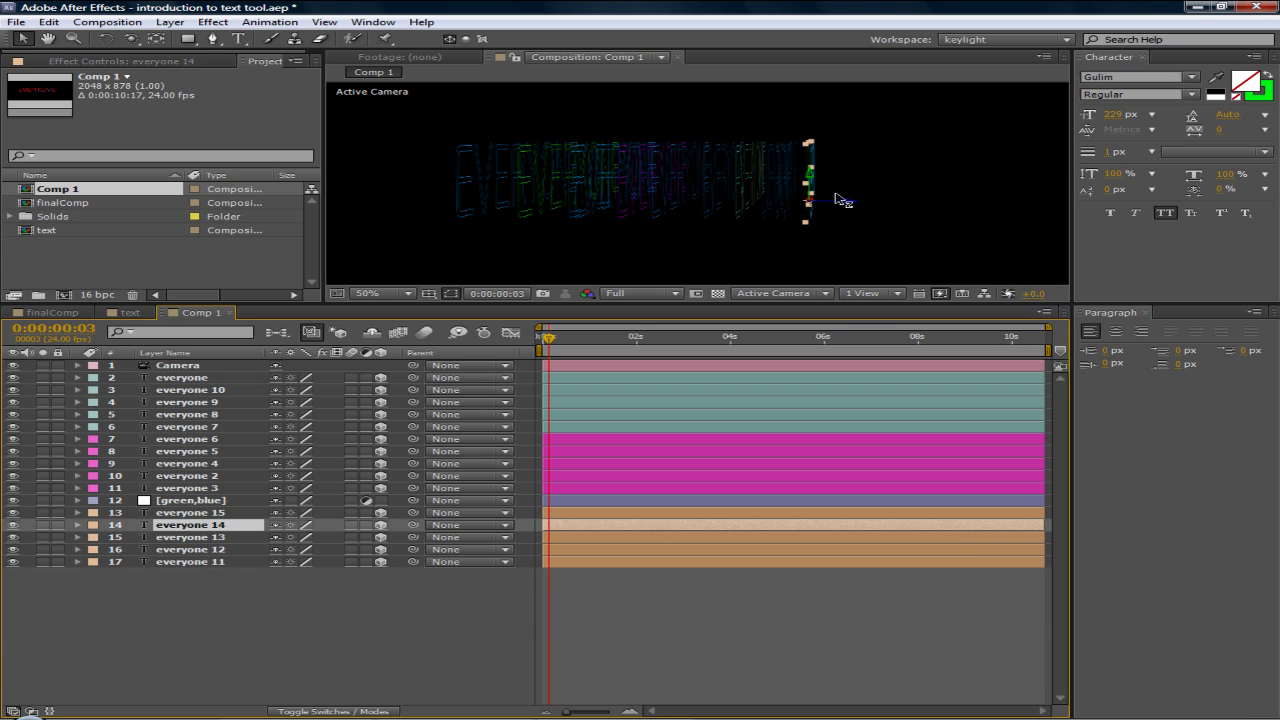
pyautogui.click(180, 538)
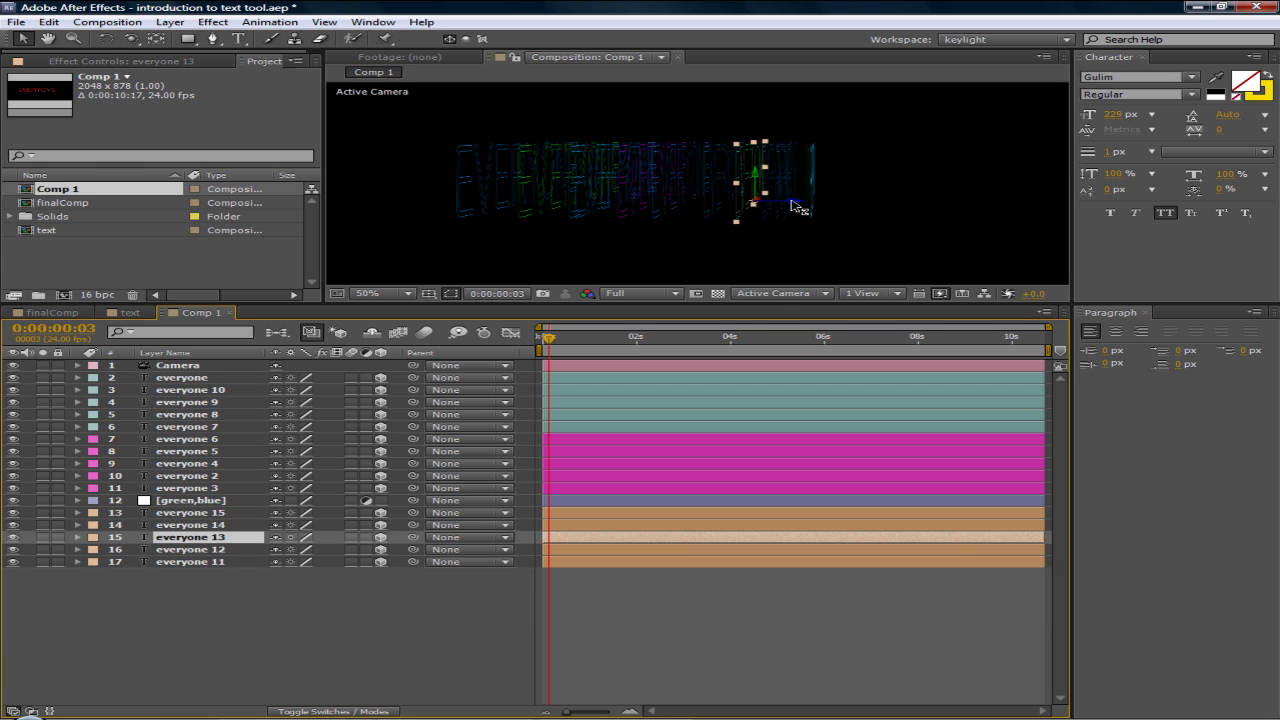
pyautogui.moveTo(795, 207)
pyautogui.mouseDown()
pyautogui.moveTo(843, 207)
pyautogui.moveTo(818, 207)
pyautogui.mouseUp()
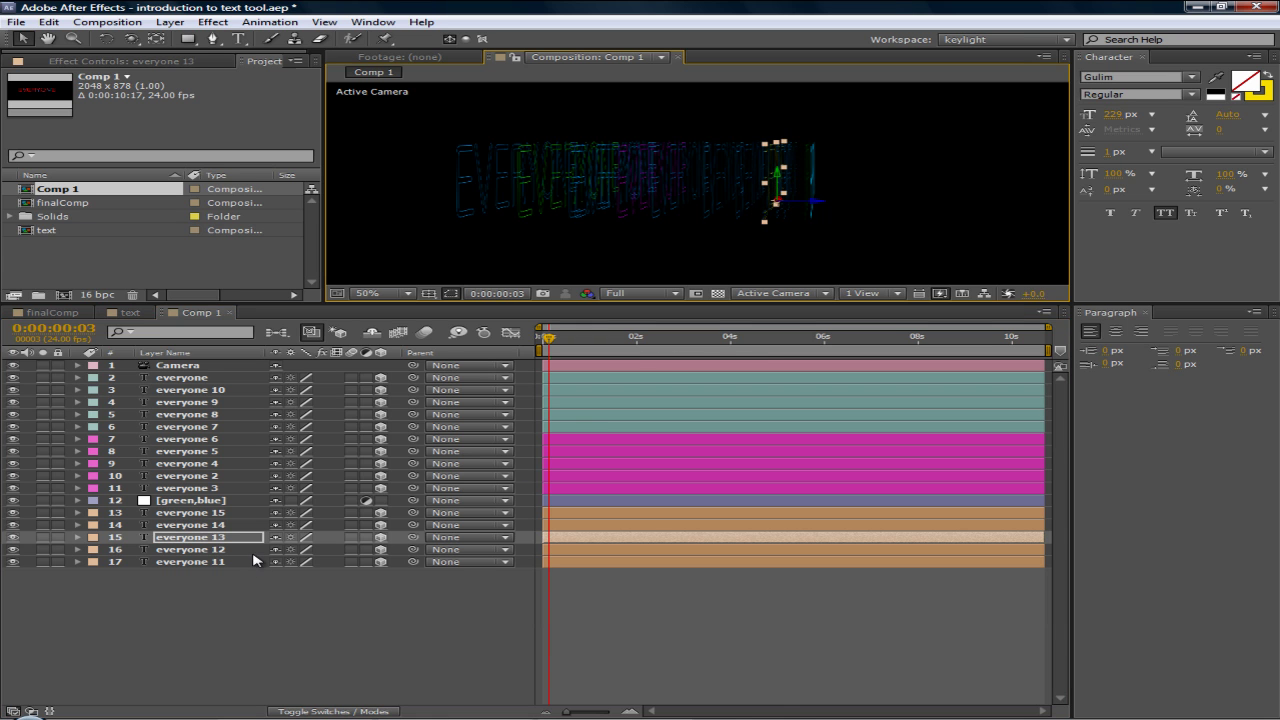
pyautogui.hotkey('ctrl', 'z')
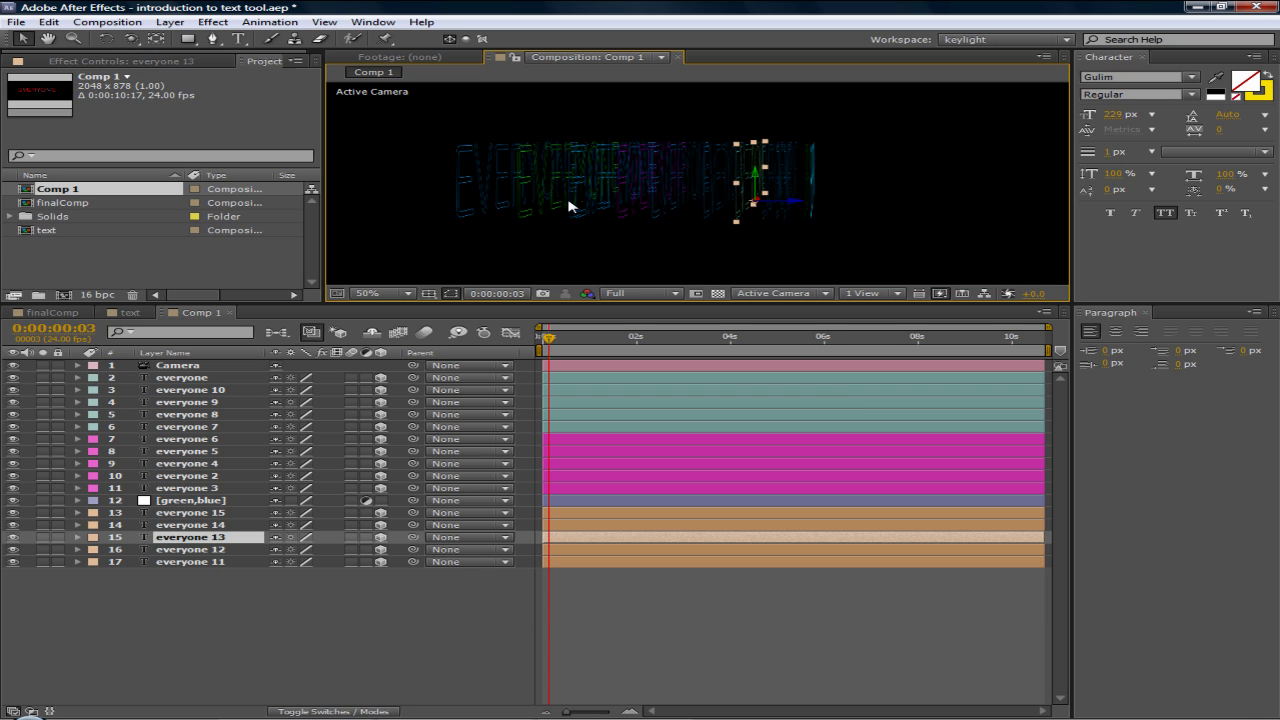
# - Orbit the camera back around the layers to face the EVERYONE text from the front
pyautogui.scroll(-4, 684, 199)
pyautogui.scroll(2, 680, 200)
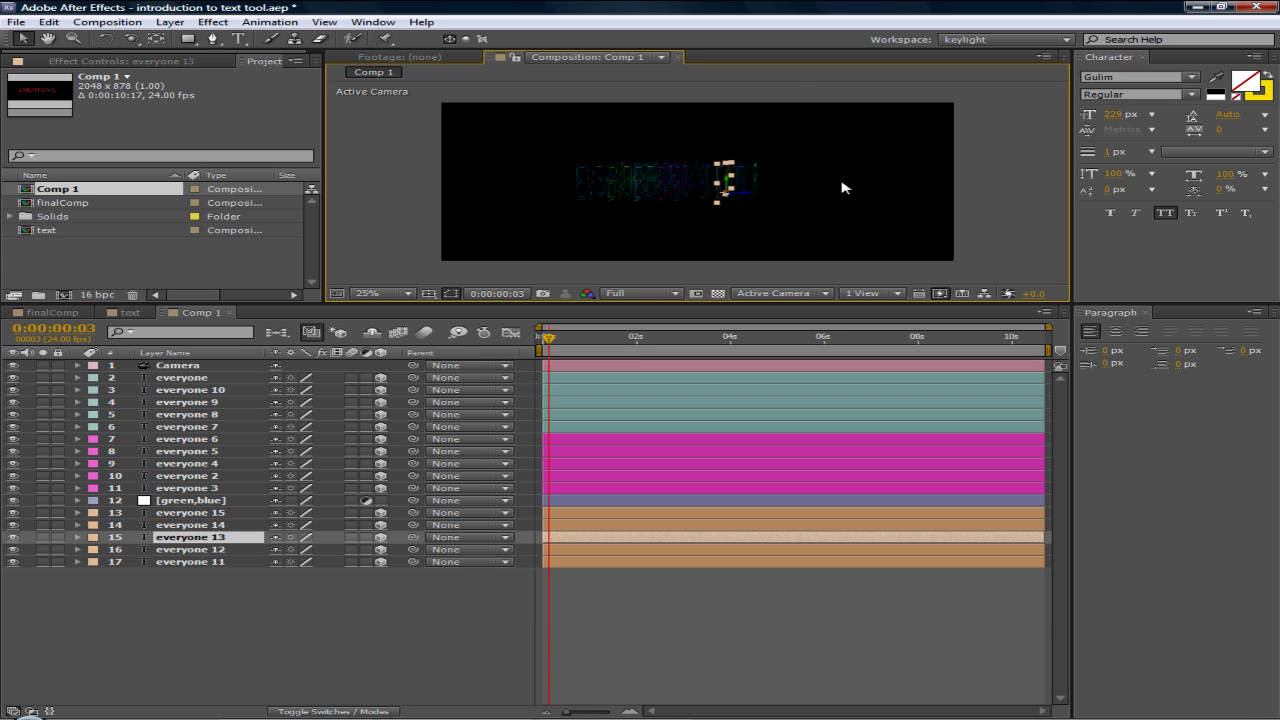
pyautogui.scroll(2, 656, 206)
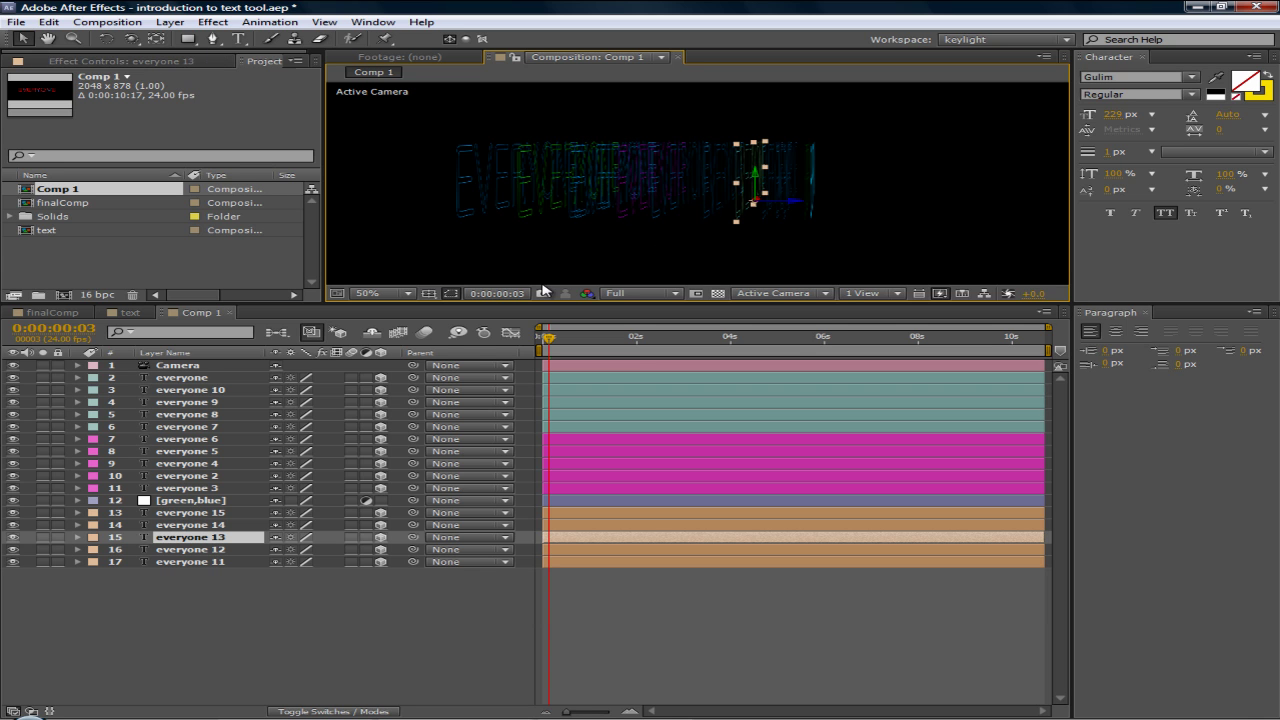
pyautogui.click(130, 38)
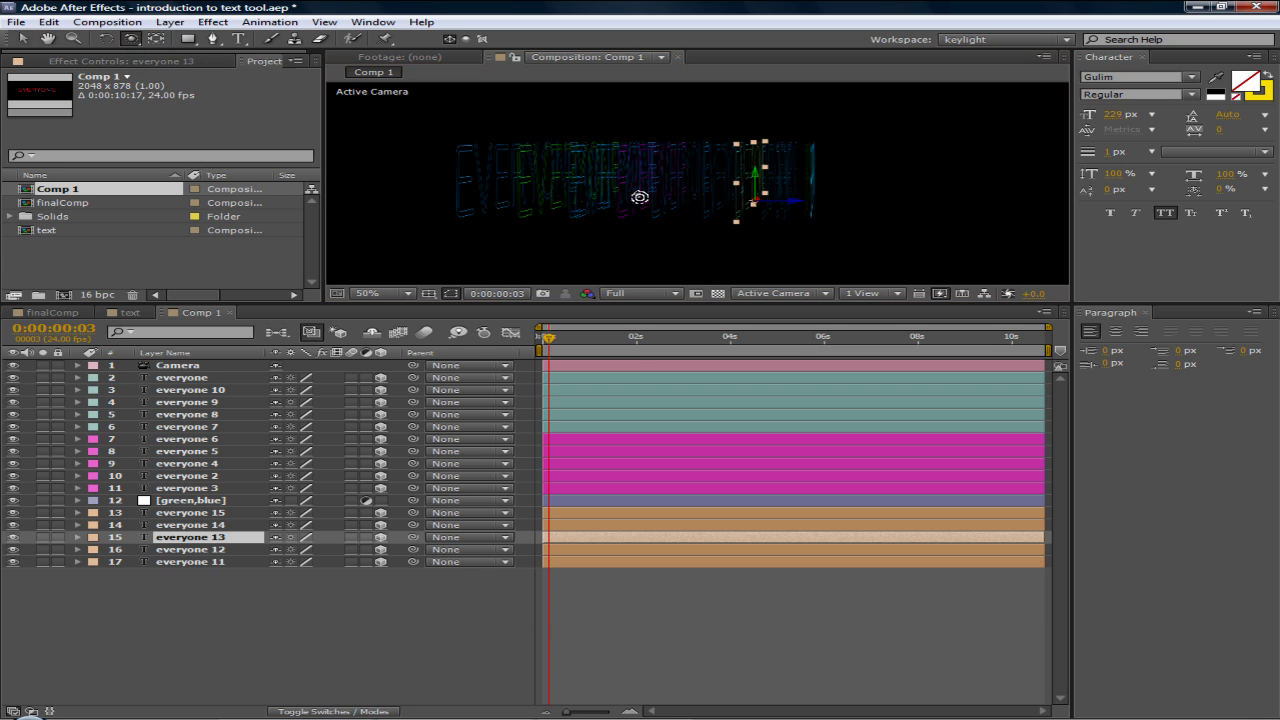
pyautogui.moveTo(814, 211); pyautogui.dragTo(648, 218)
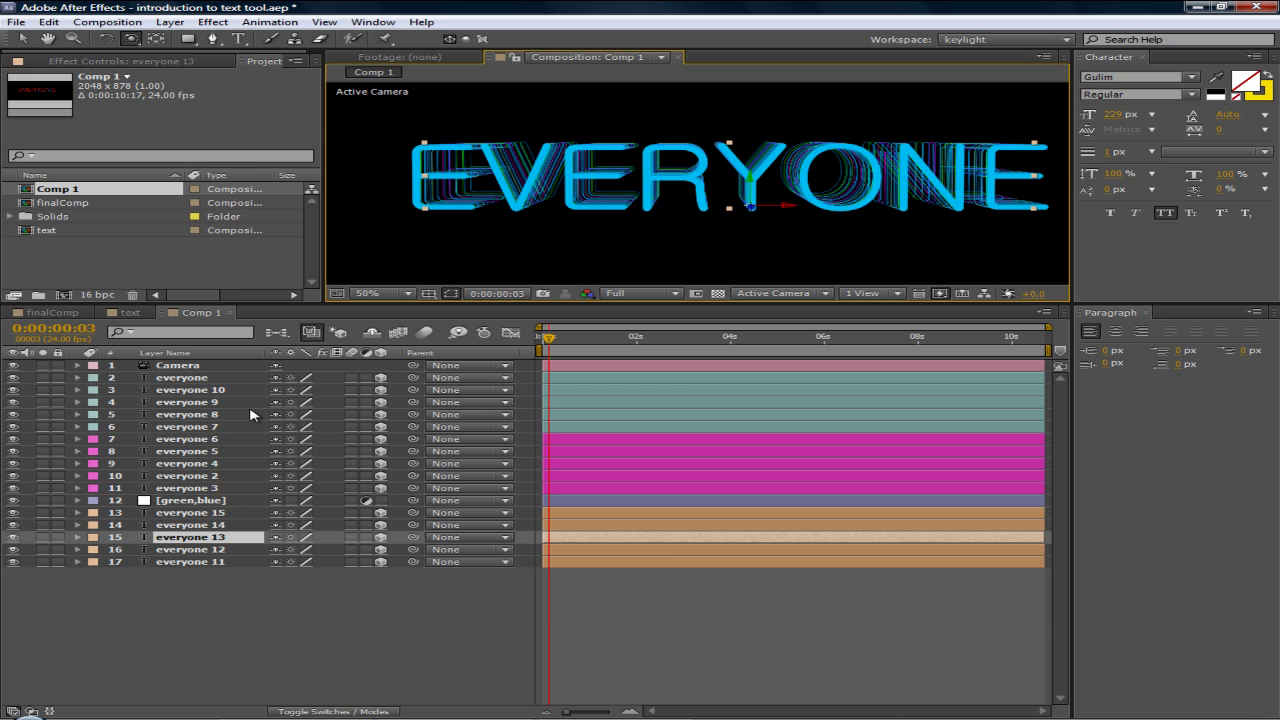
# - Reset the Camera layer's transform and leave the Camera layer selected with its properties collapsed
pyautogui.click(78, 365)
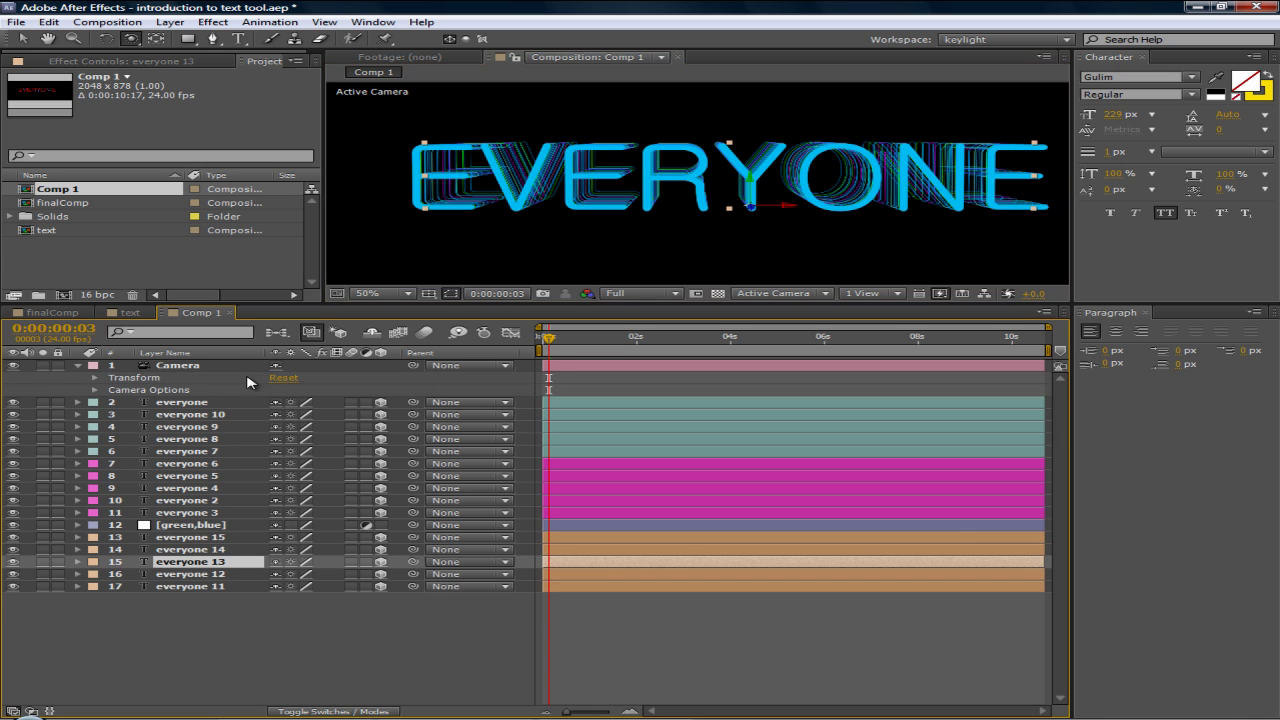
pyautogui.click(284, 378)
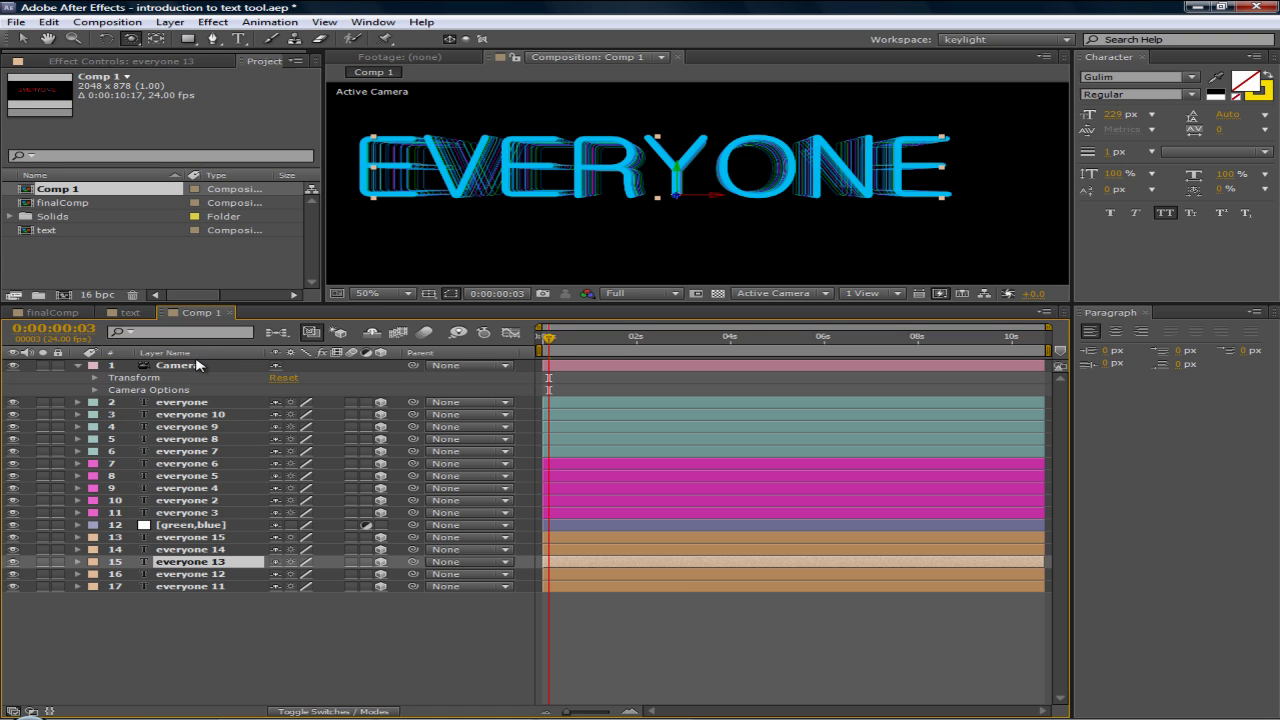
pyautogui.click(200, 366)
pyautogui.click(80, 366)
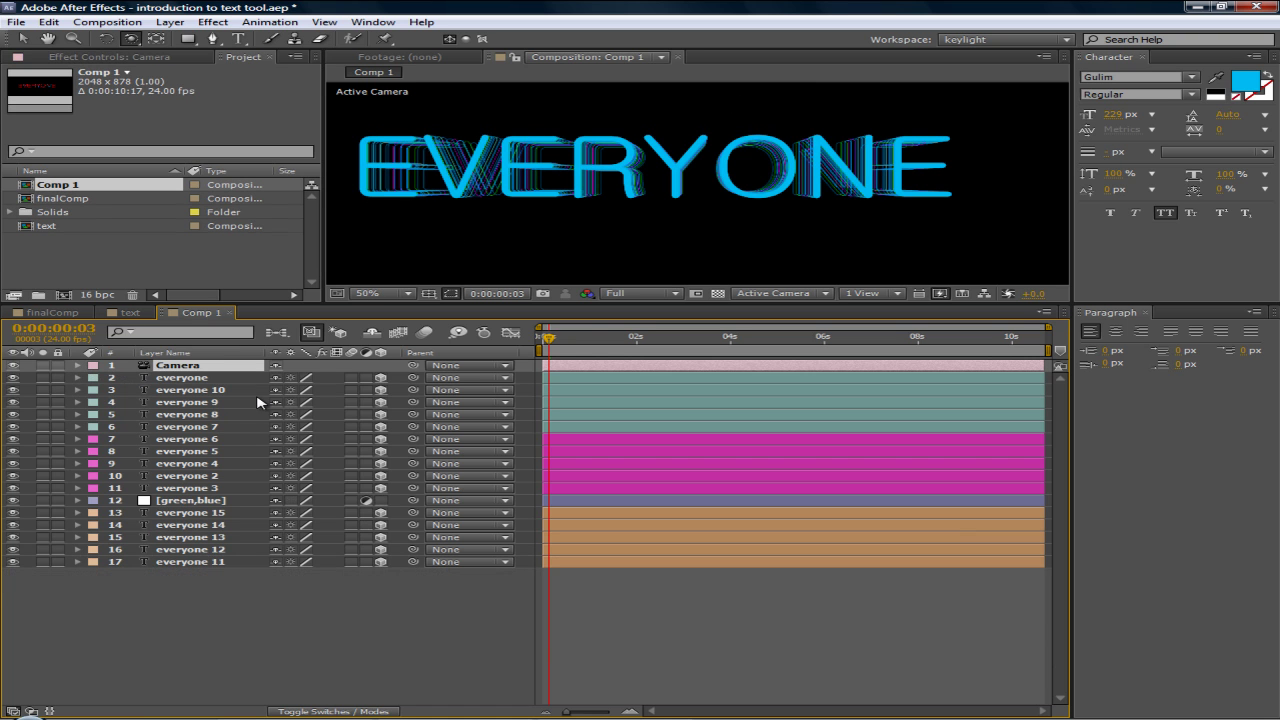
# - Review the finished camera animation in the existing text composition up to about 0:00:05:12, and return to Comp 1
pyautogui.click(130, 313)
pyautogui.moveTo(548, 340); pyautogui.dragTo(775, 352)
pyautogui.press('space')
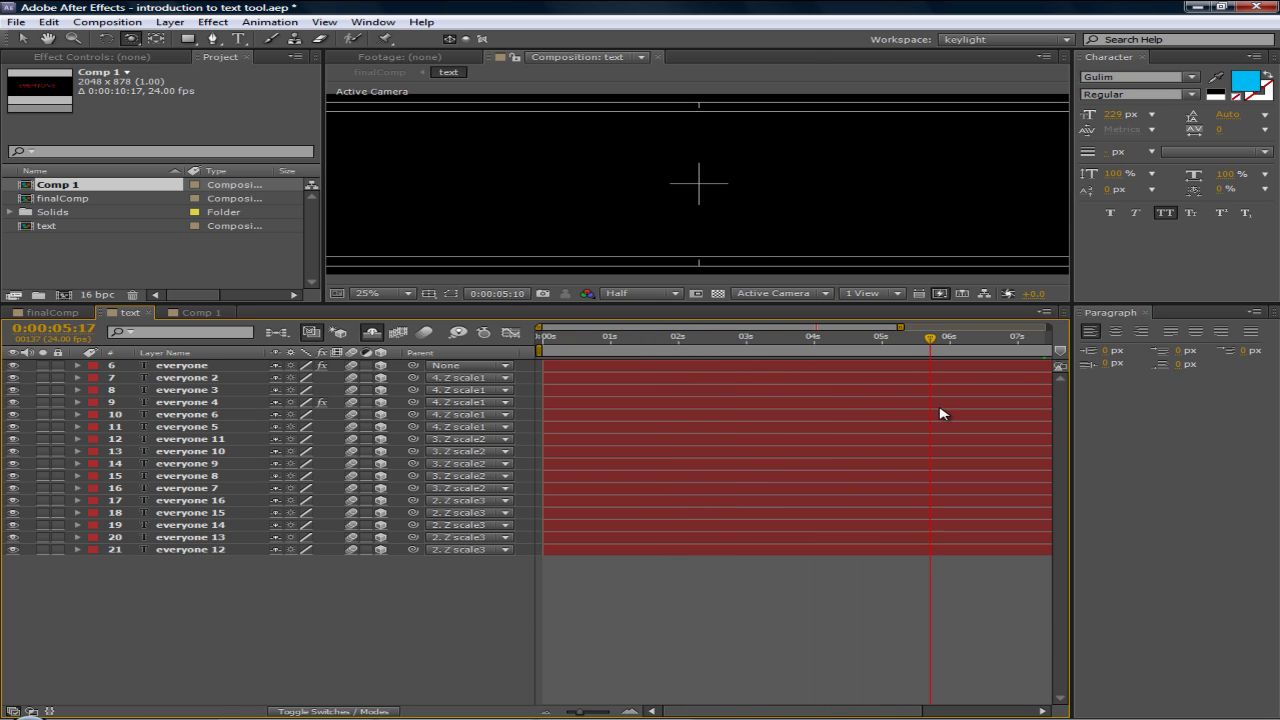
pyautogui.moveTo(895, 410)
pyautogui.mouseDown()
pyautogui.moveTo(877, 409)
pyautogui.moveTo(937, 423)
pyautogui.moveTo(864, 406)
pyautogui.moveTo(914, 411)
pyautogui.mouseUp()
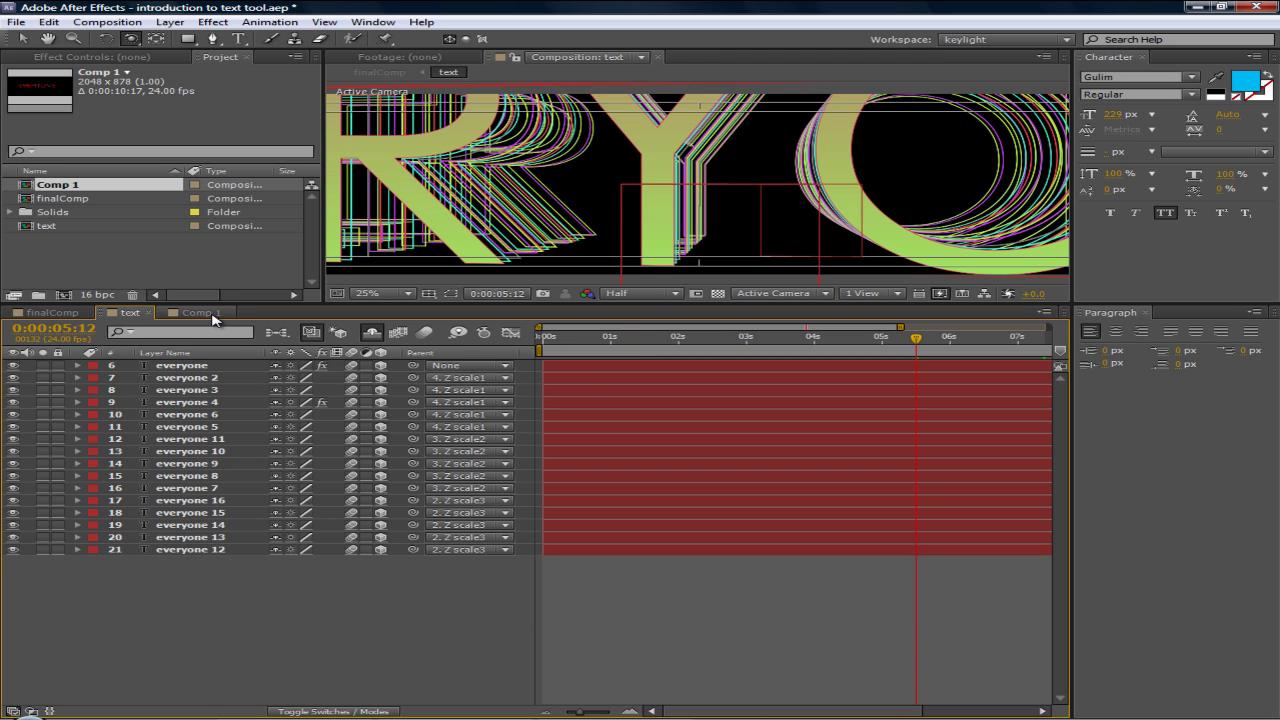
pyautogui.click(199, 313)
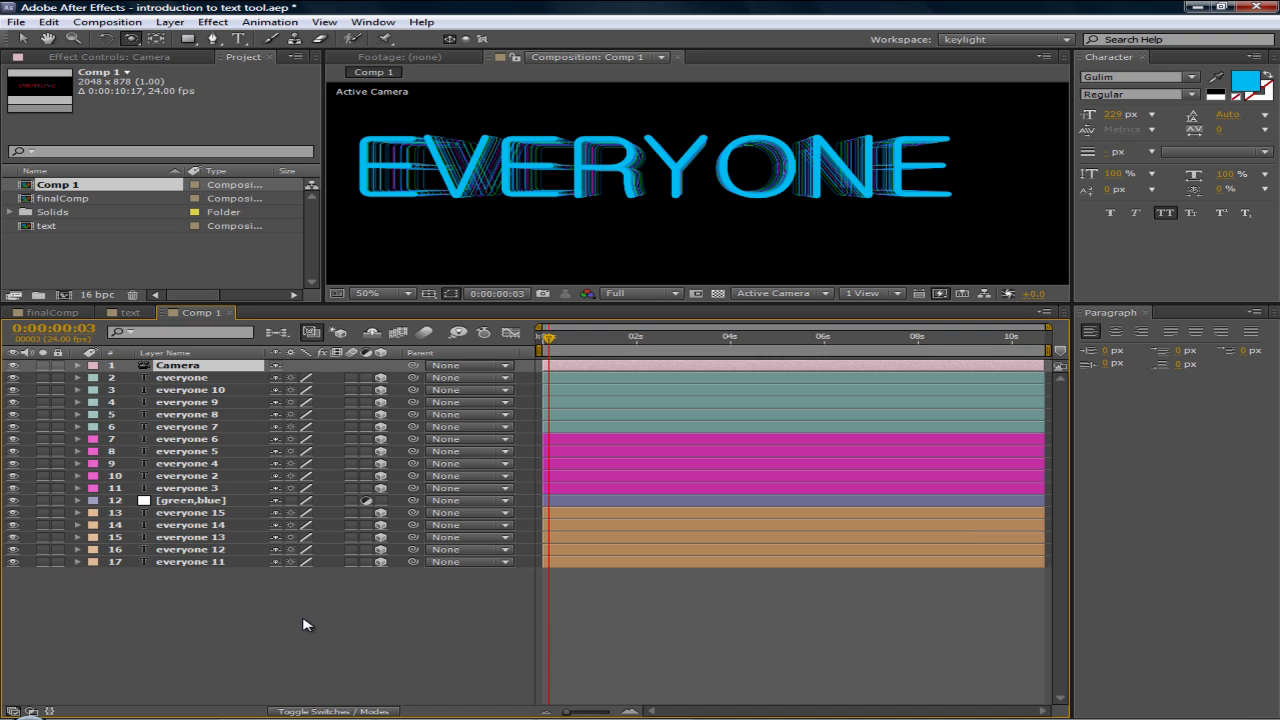
# - Pre-compose all of Comp 1's layers, including the Camera, into a new composition named text with all attributes moved
pyautogui.moveTo(351, 645); pyautogui.dragTo(214, 594)
pyautogui.moveTo(397, 638); pyautogui.dragTo(110, 362)
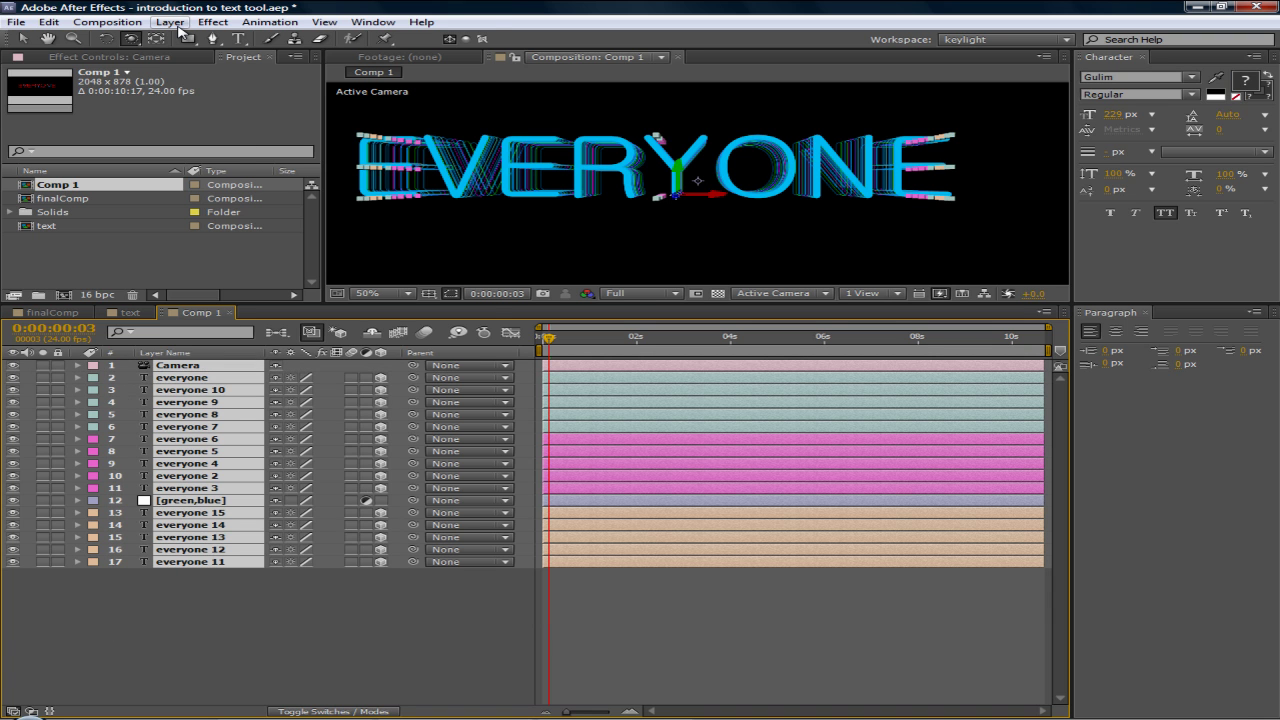
pyautogui.click(170, 22)
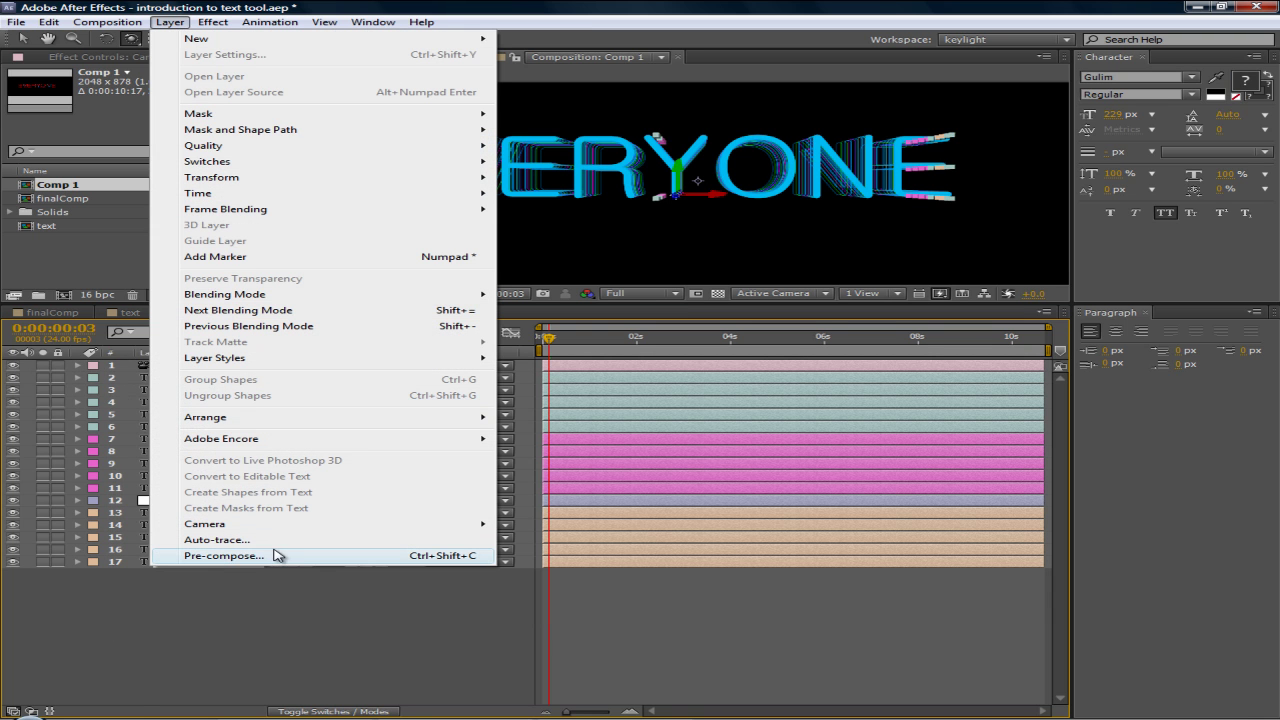
pyautogui.click(426, 560)
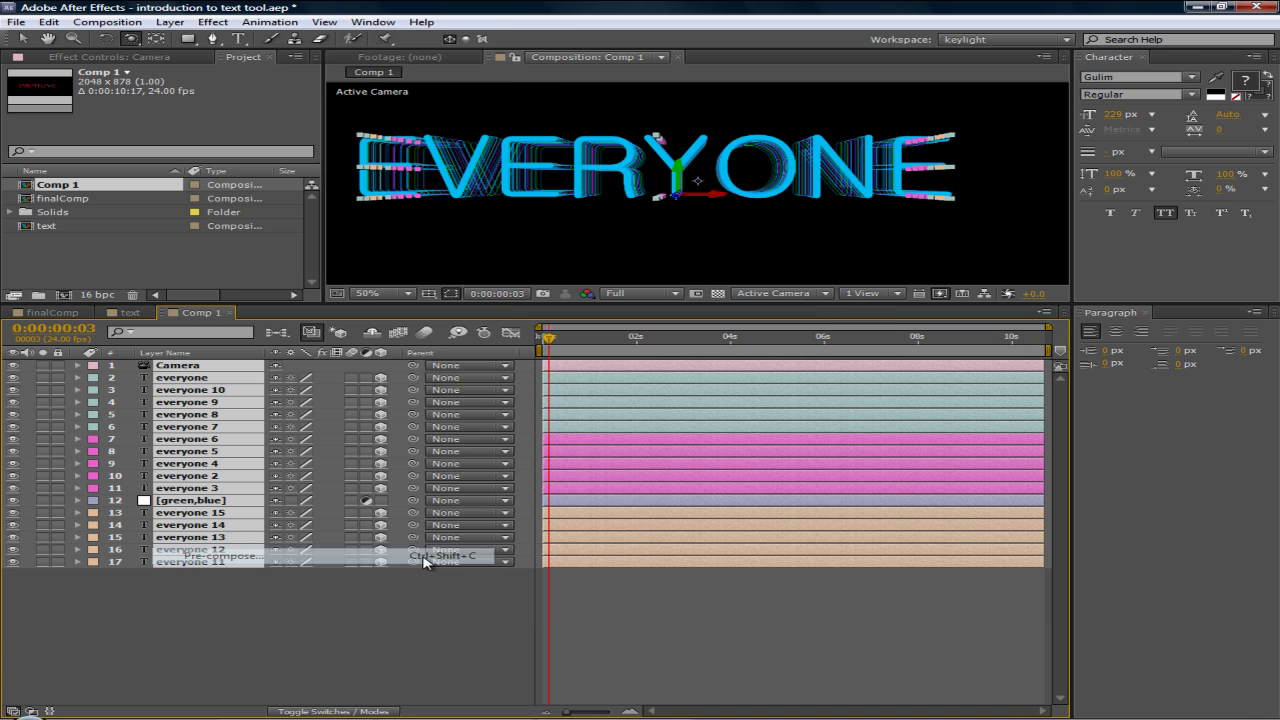
pyautogui.moveTo(587, 278); pyautogui.dragTo(417, 274)
pyautogui.click(638, 295)
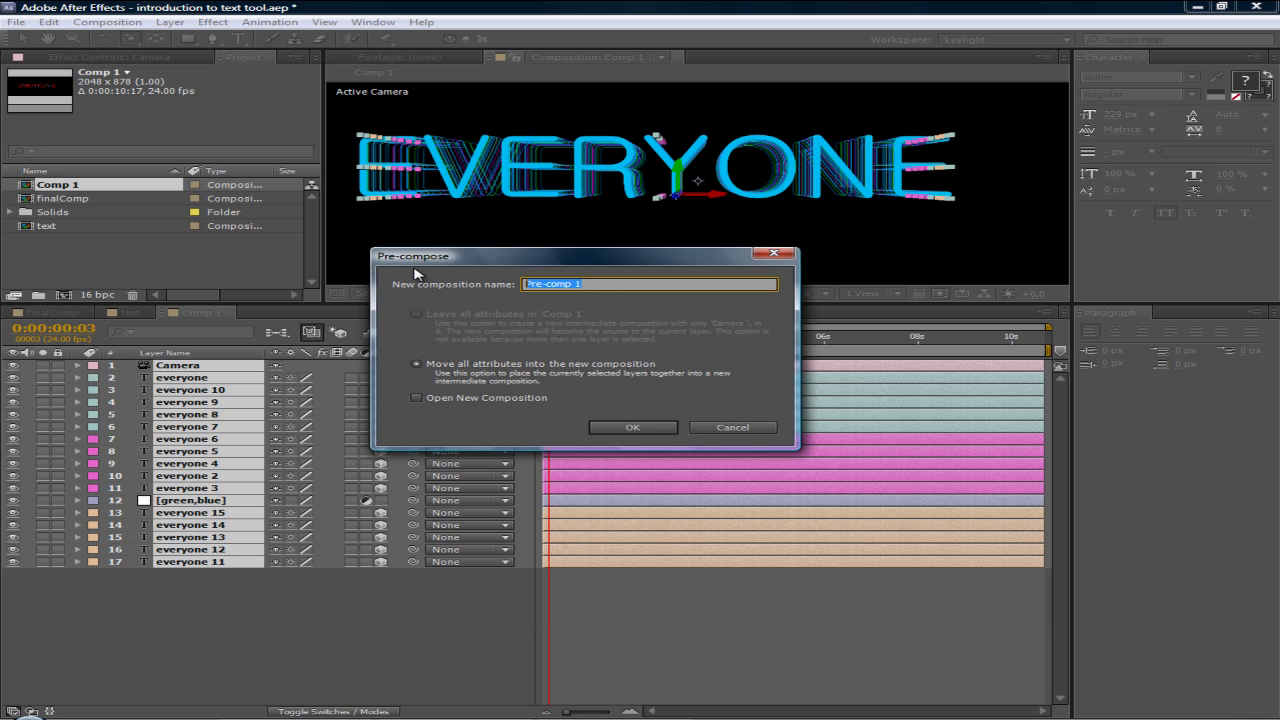
pyautogui.press('BackSpace')
pyautogui.click(649, 428)
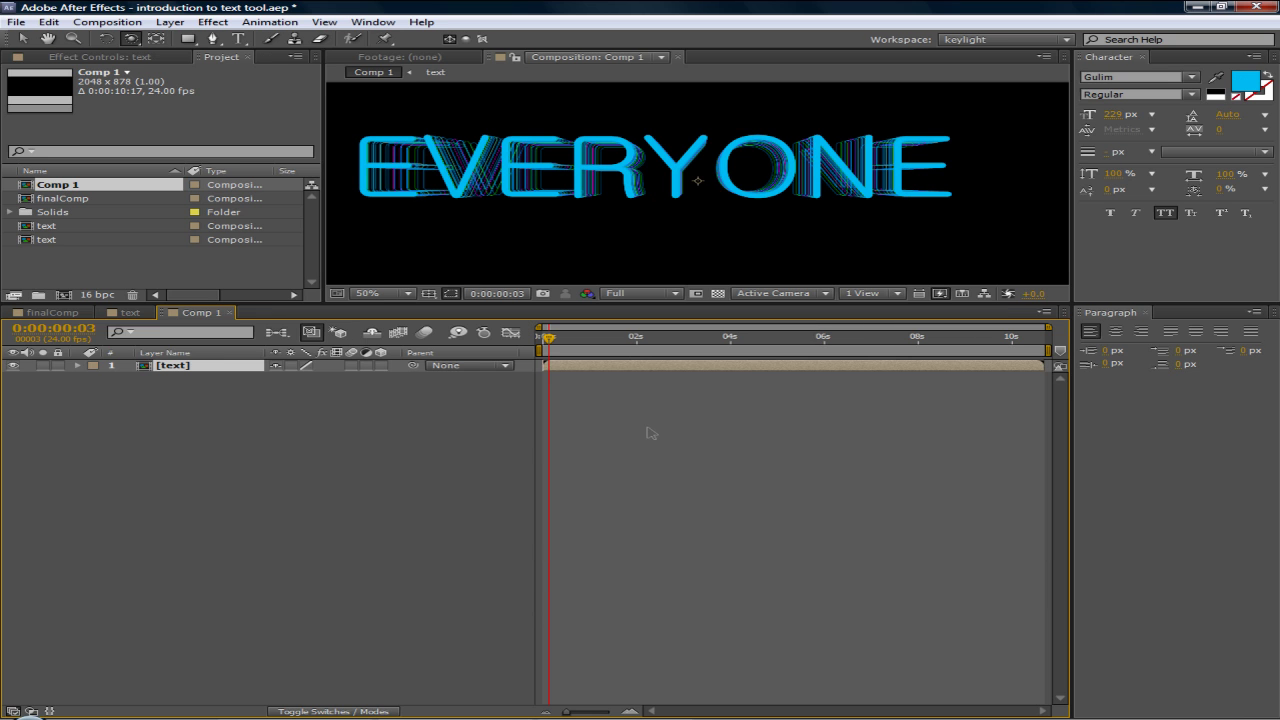
pyautogui.click(218, 406)
pyautogui.click(200, 372)
pyautogui.click(98, 188)
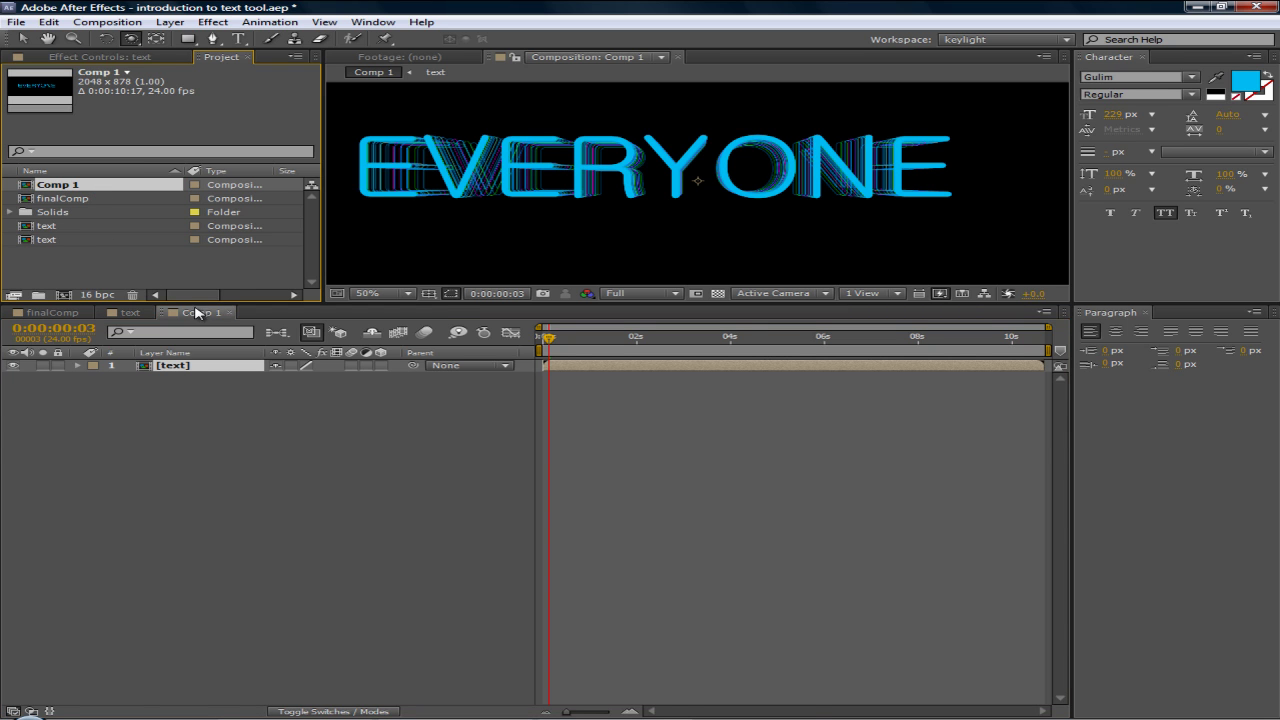
pyautogui.click(190, 368)
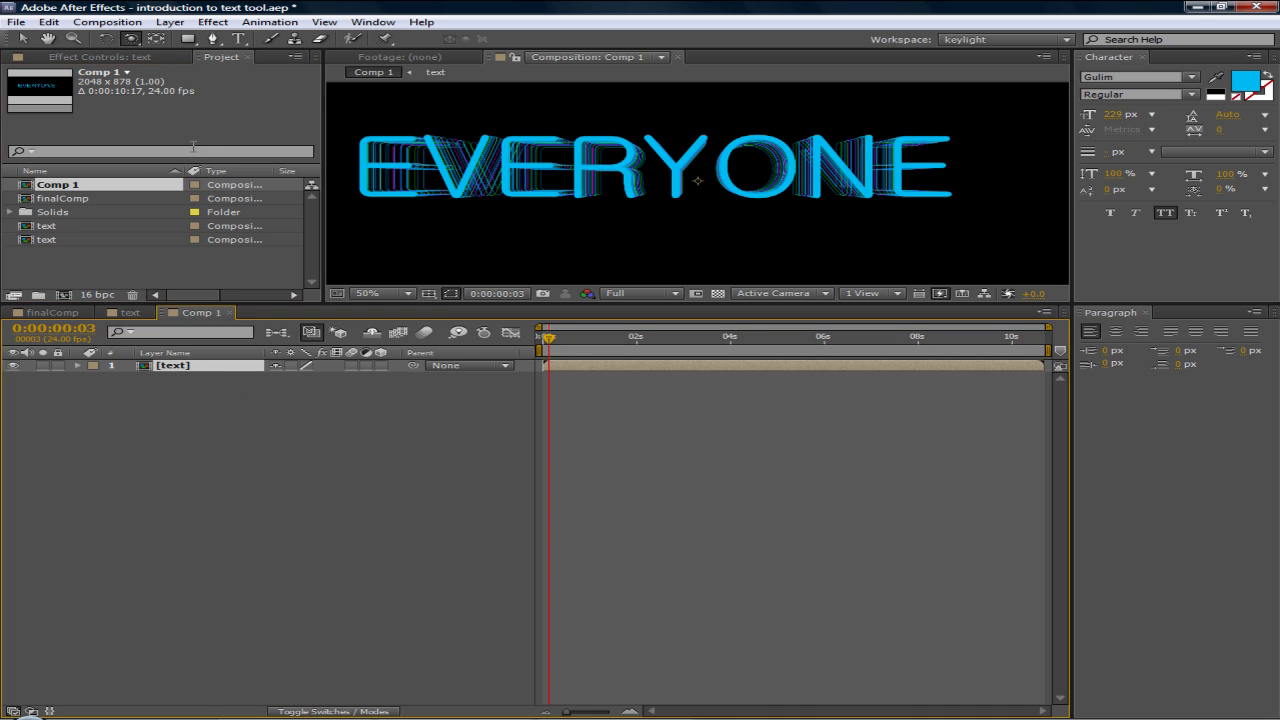
pyautogui.click(170, 22)
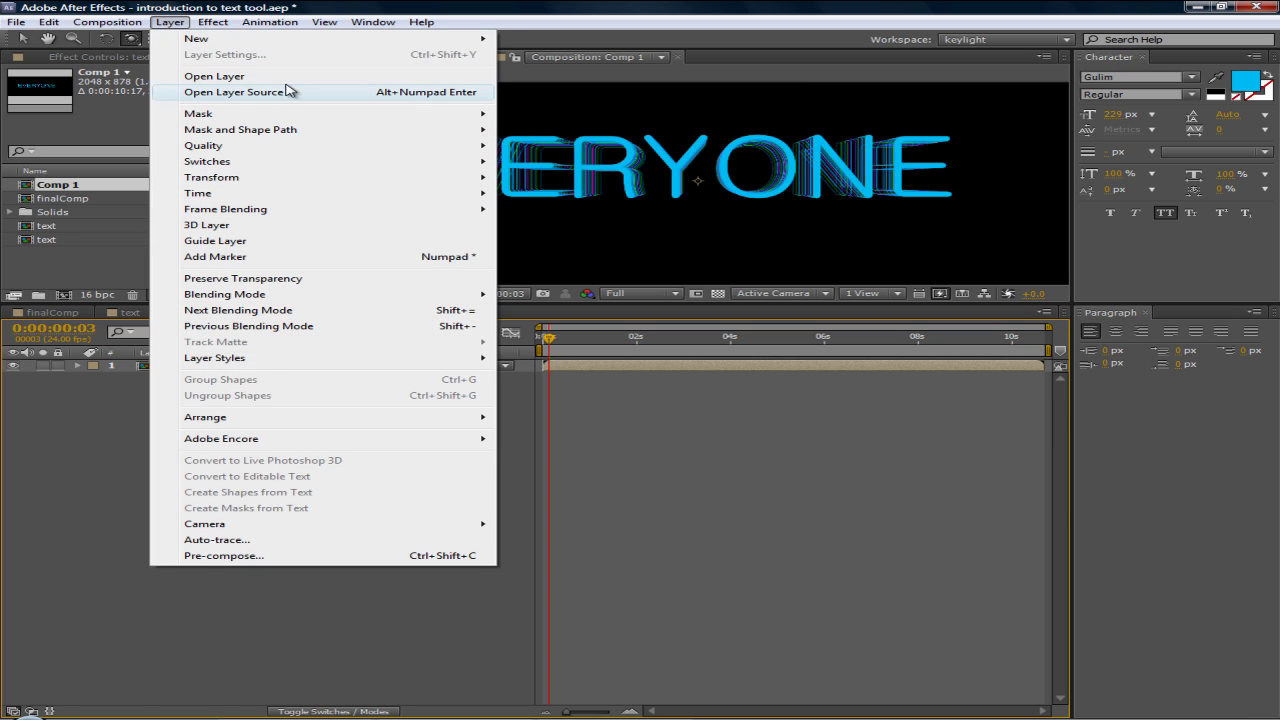
pyautogui.moveTo(128, 22)
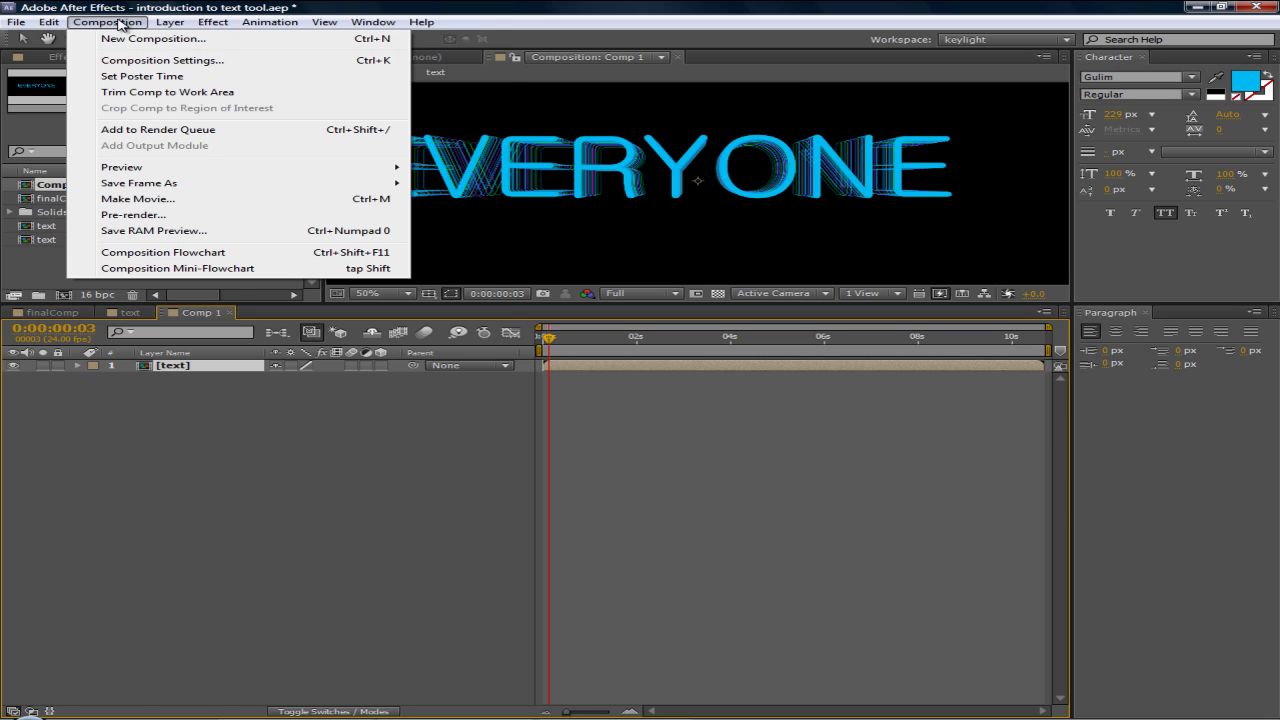
pyautogui.click(150, 61)
pyautogui.click(877, 457)
# - Rename the Comp 1 composition as finalComp in the project
pyautogui.click(57, 190)
pyautogui.press('Return')
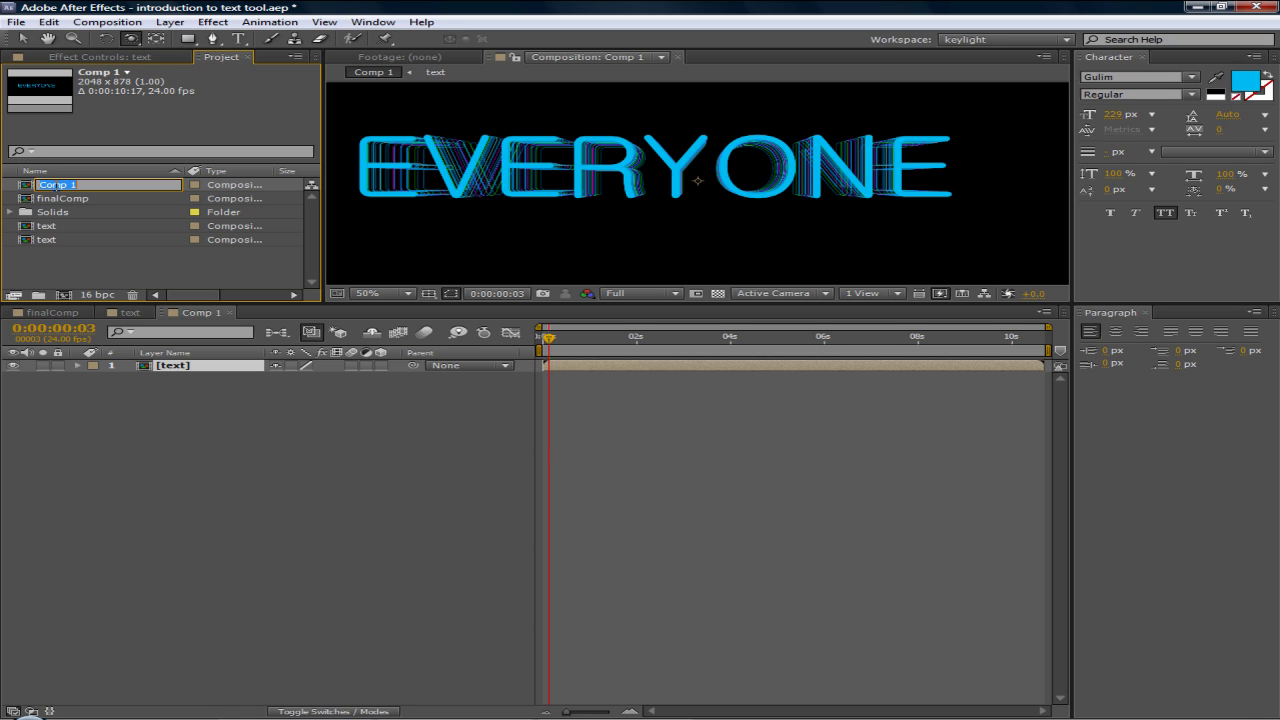
pyautogui.write('final')
pyautogui.click(117, 203)
pyautogui.click(123, 186)
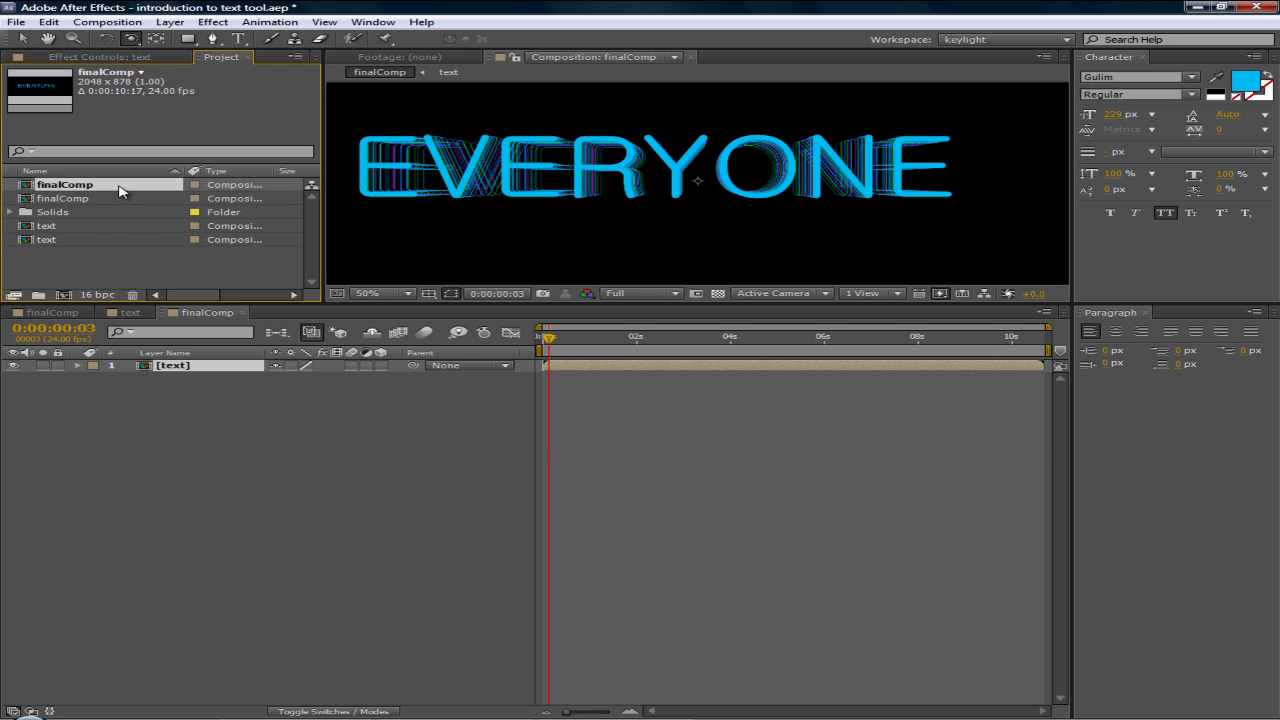
# - Compare the two finalComp compositions and rename the older one, 4:17 long, as finalComp*
pyautogui.click(93, 203)
pyautogui.click(105, 187)
pyautogui.click(96, 198)
pyautogui.click(100, 185)
pyautogui.click(96, 199)
pyautogui.click(112, 186)
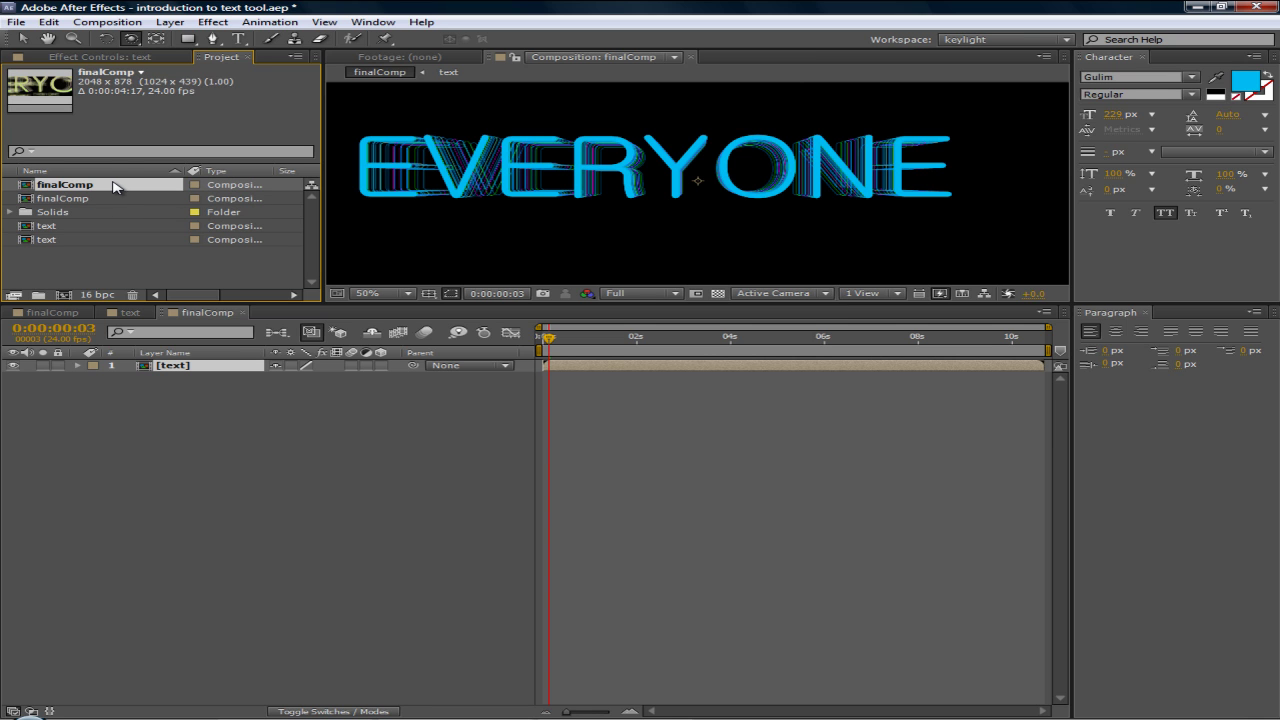
pyautogui.press('Return')
pyautogui.click(105, 184)
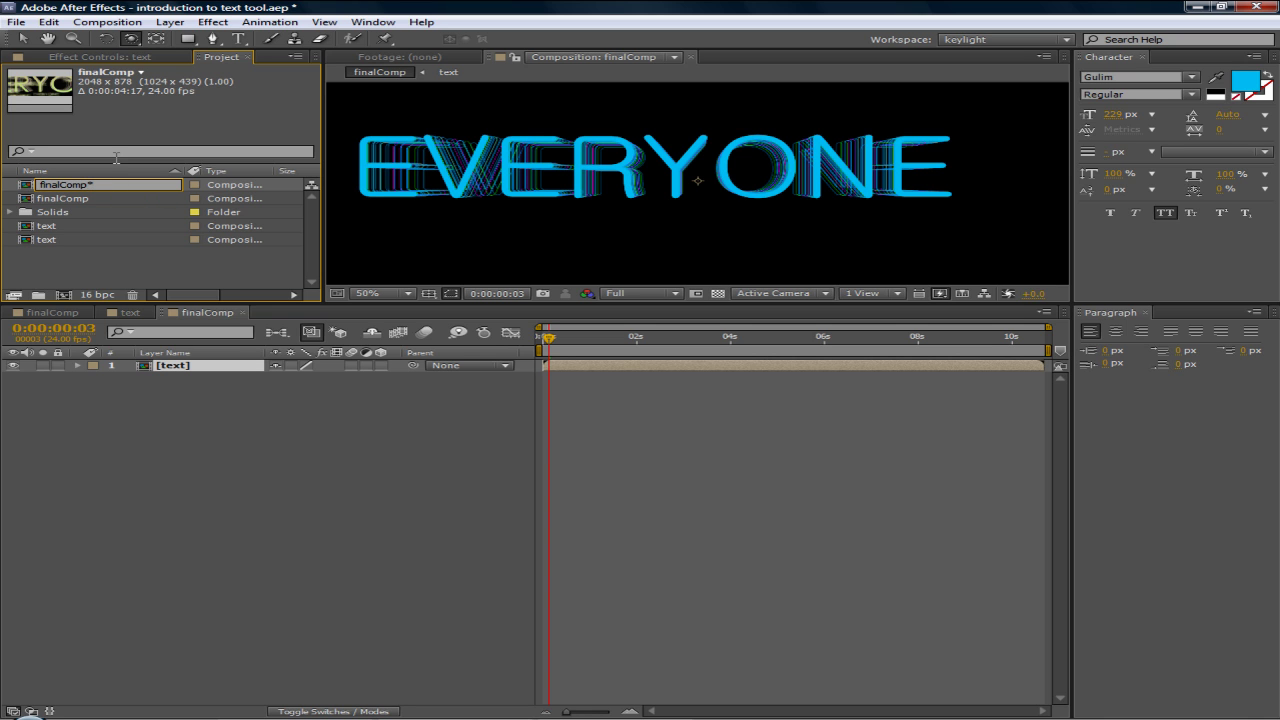
pyautogui.click(115, 186)
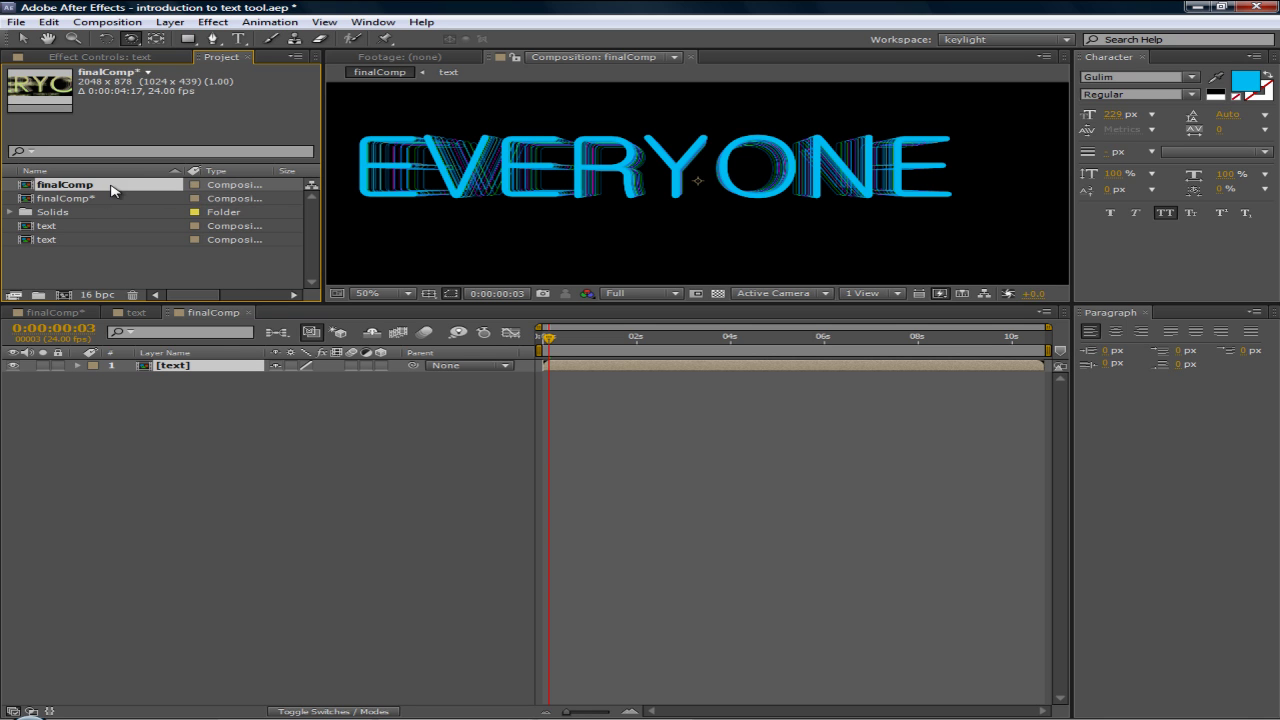
pyautogui.click(105, 203)
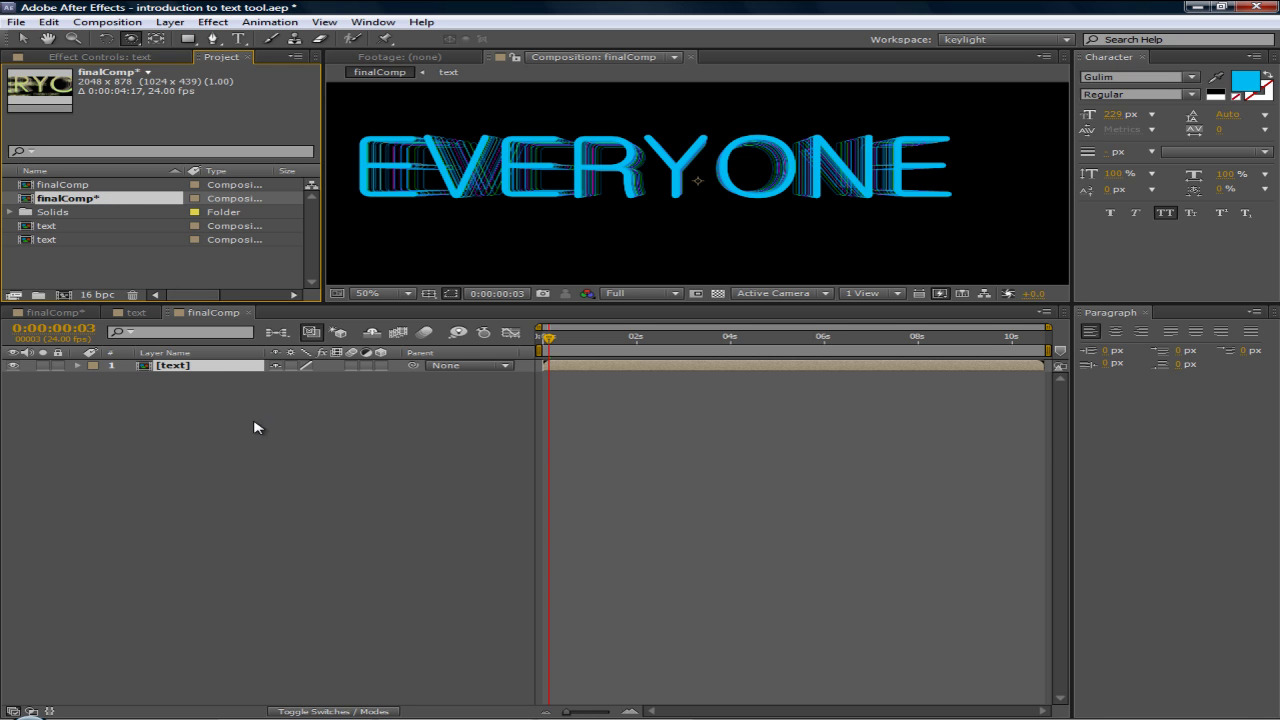
# - Open the nested text composition from its layer in finalComp
pyautogui.click(191, 371)
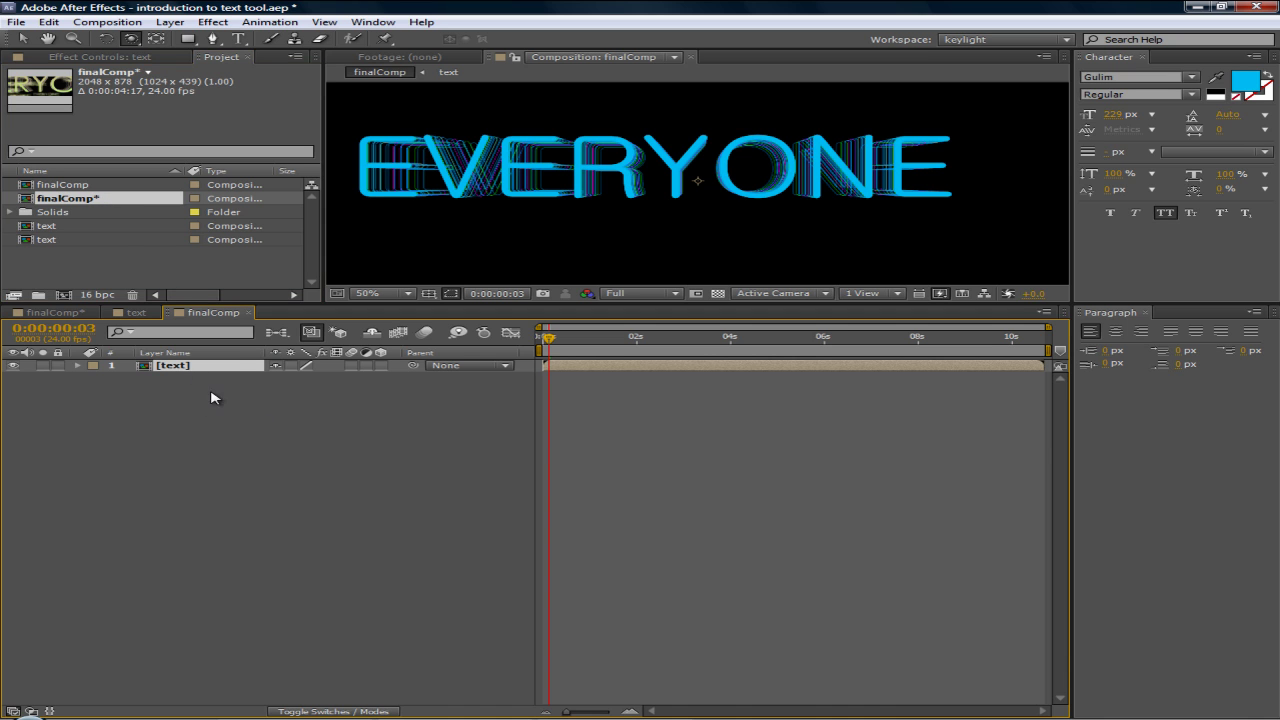
pyautogui.click(211, 394)
pyautogui.click(190, 372)
pyautogui.doubleClick(190, 368)
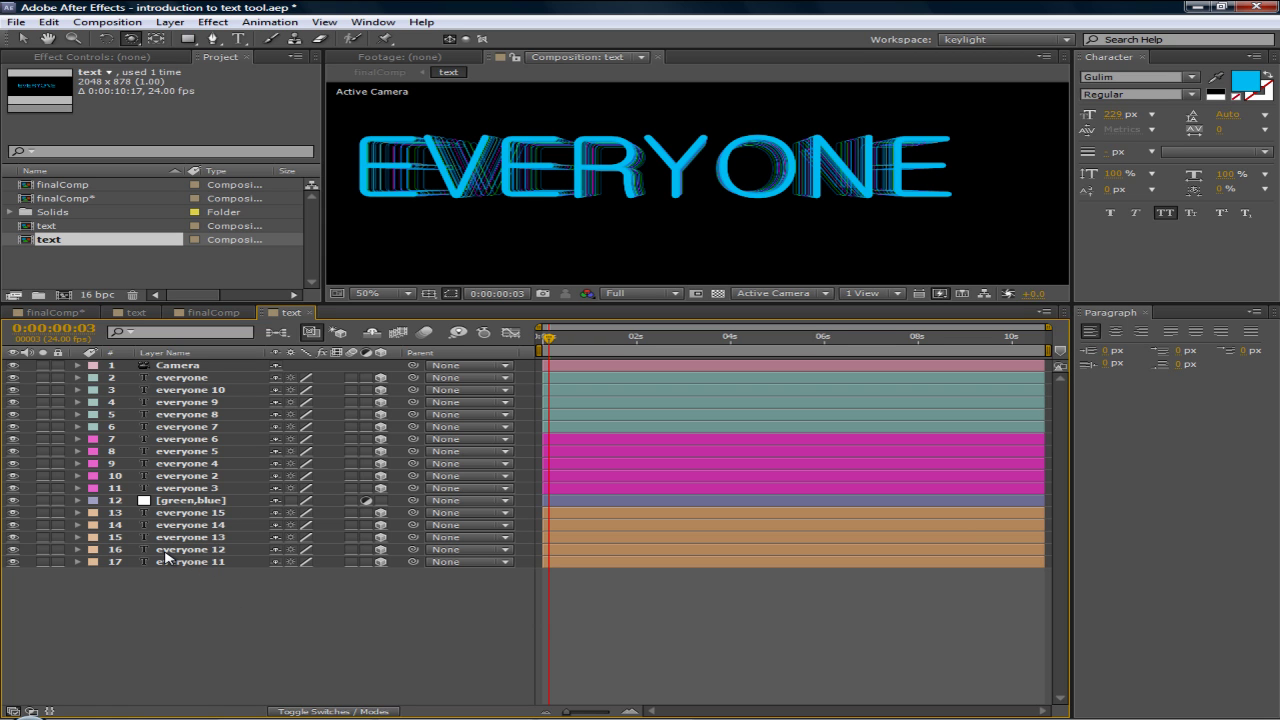
pyautogui.scroll(-1, 628, 232)
pyautogui.scroll(1, 628, 232)
pyautogui.scroll(-1, 555, 185)
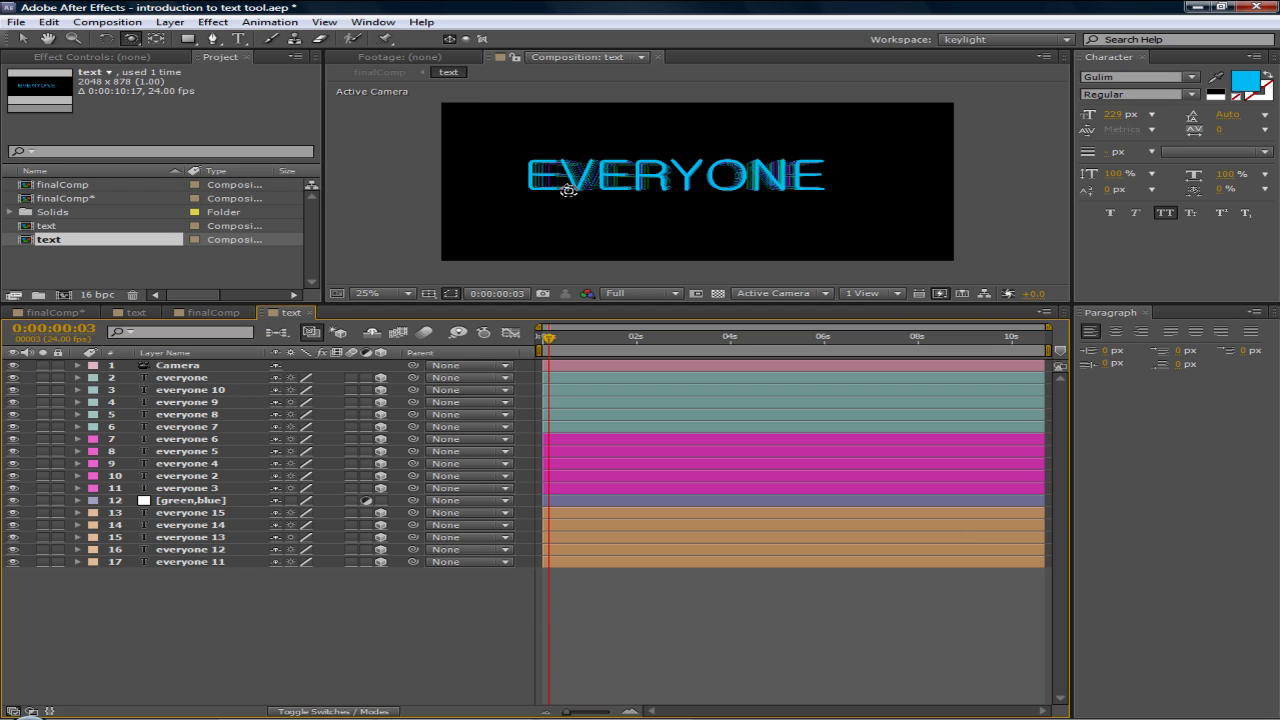
pyautogui.scroll(1, 557, 183)
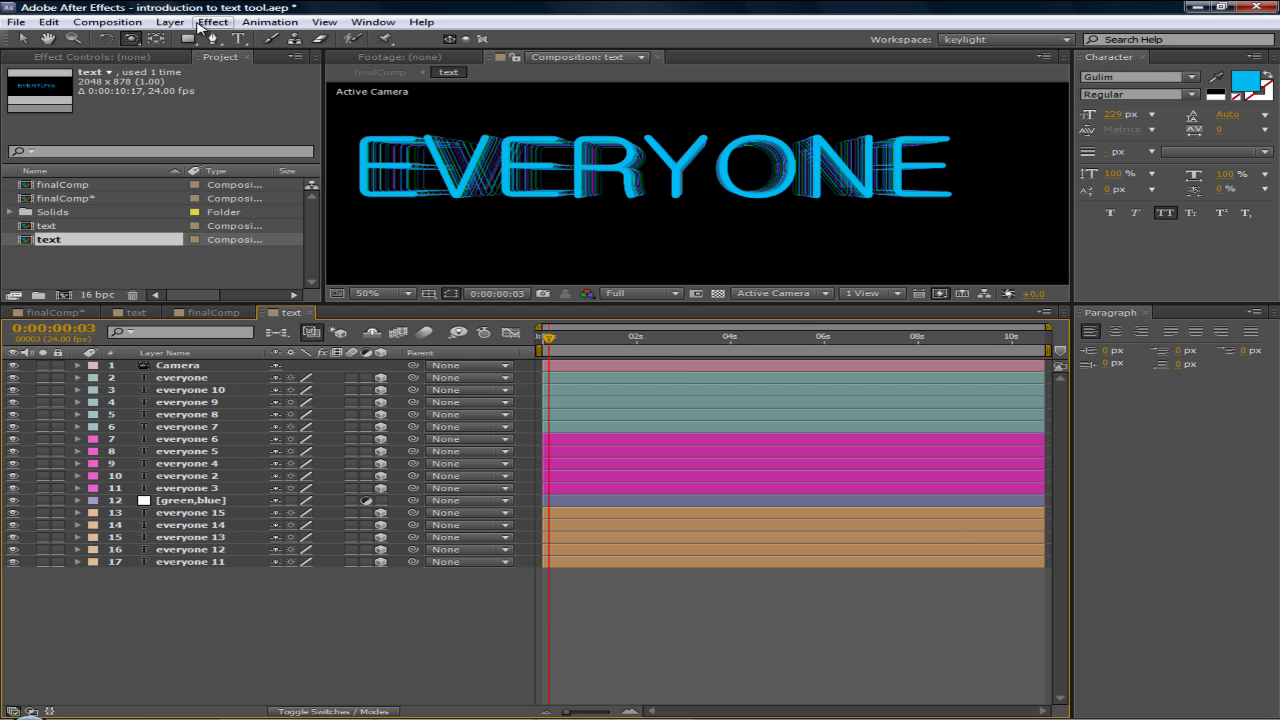
pyautogui.moveTo(615, 719)
pyautogui.rightClick(310, 602)
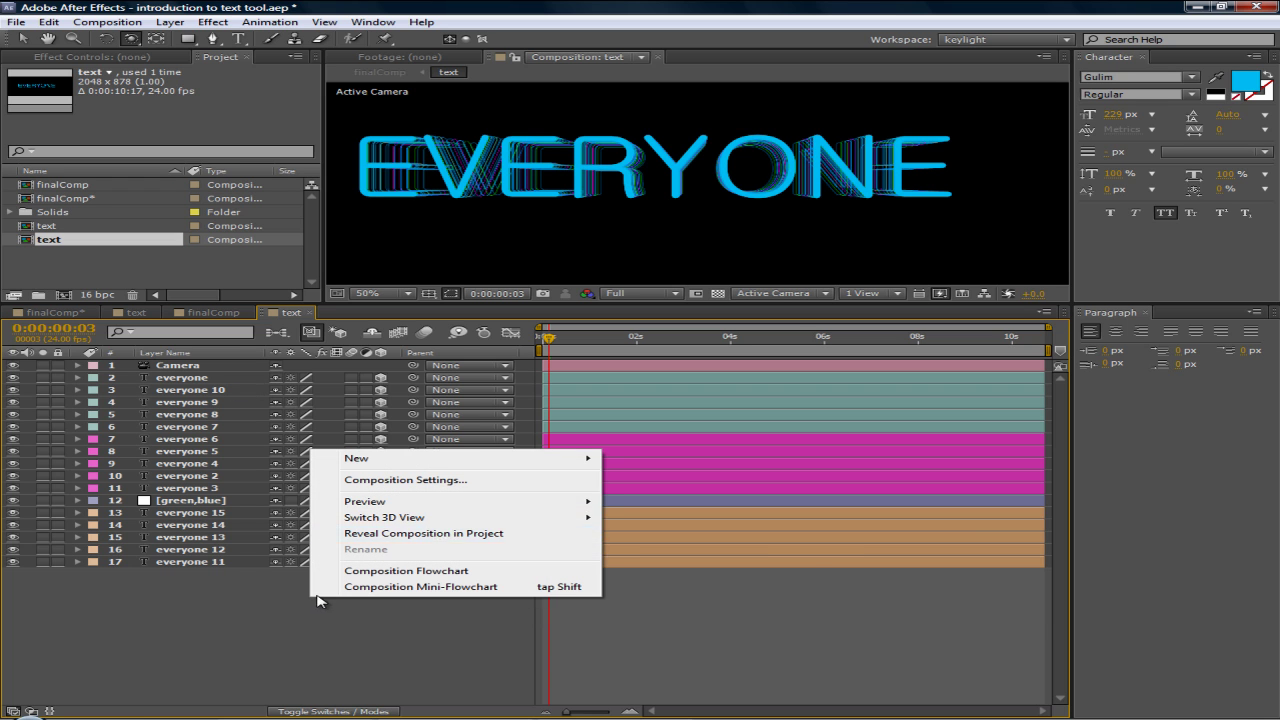
pyautogui.moveTo(500, 458)
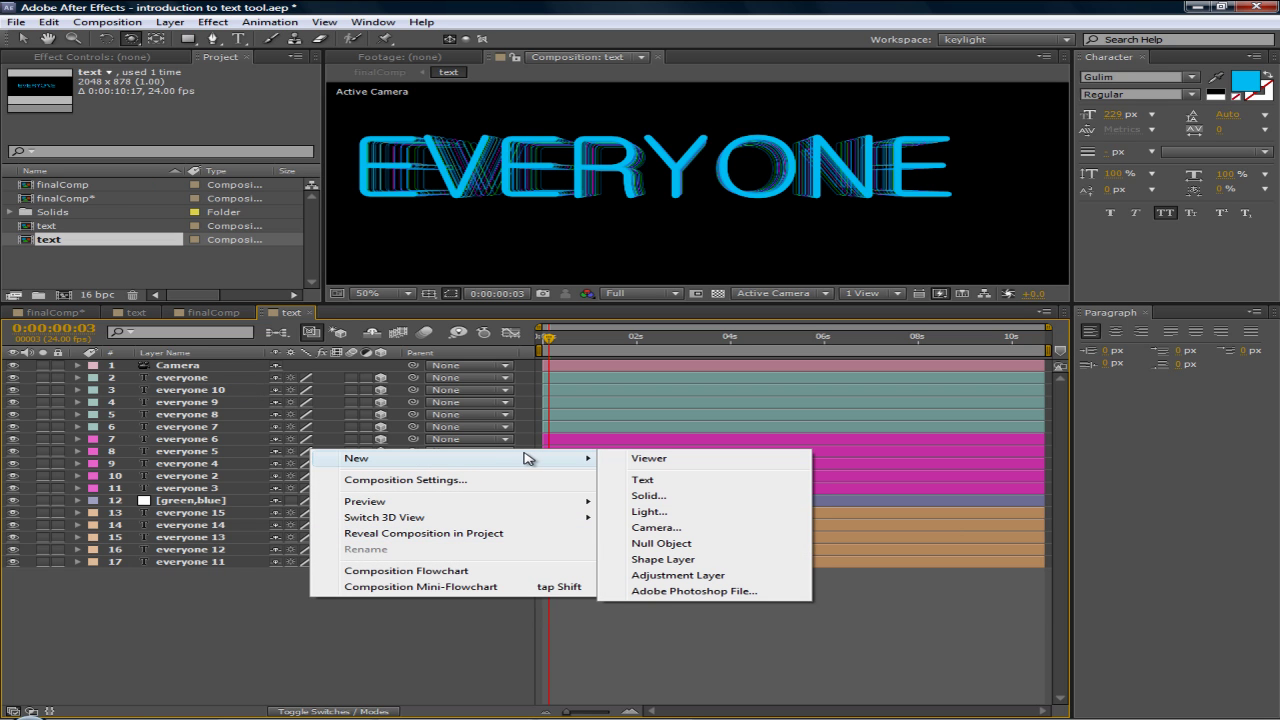
pyautogui.click(362, 658)
# - Reveal the Camera layer's Position at 0:00:00:00, and turn the everyone layer's 3D switch off and on again
pyautogui.click(197, 368)
pyautogui.moveTo(548, 342); pyautogui.dragTo(542, 347)
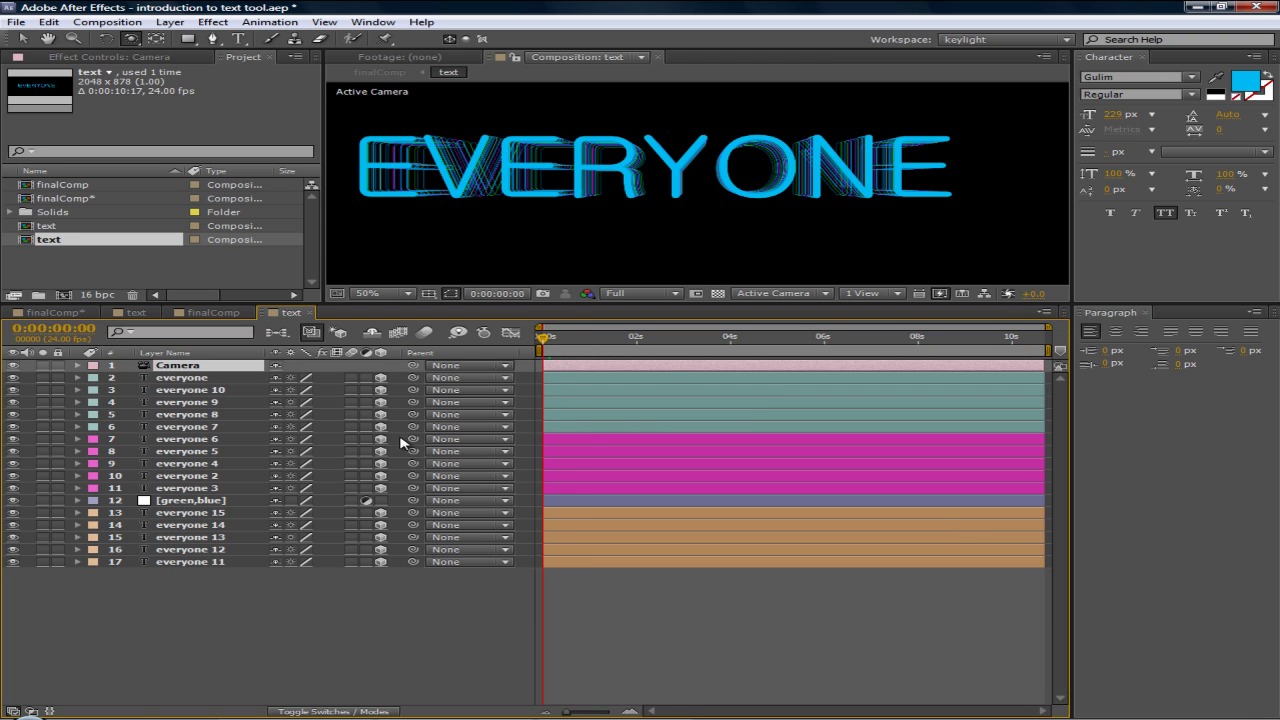
pyautogui.press('p')
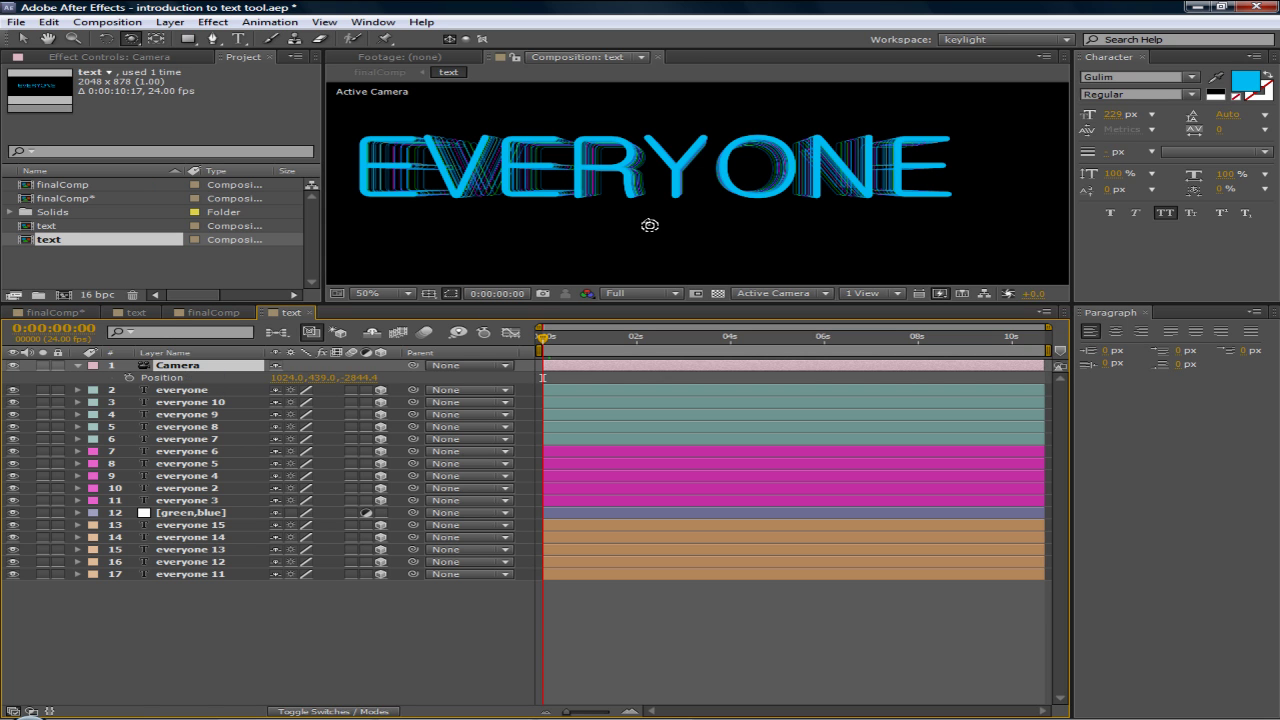
pyautogui.click(382, 391)
pyautogui.click(382, 391)
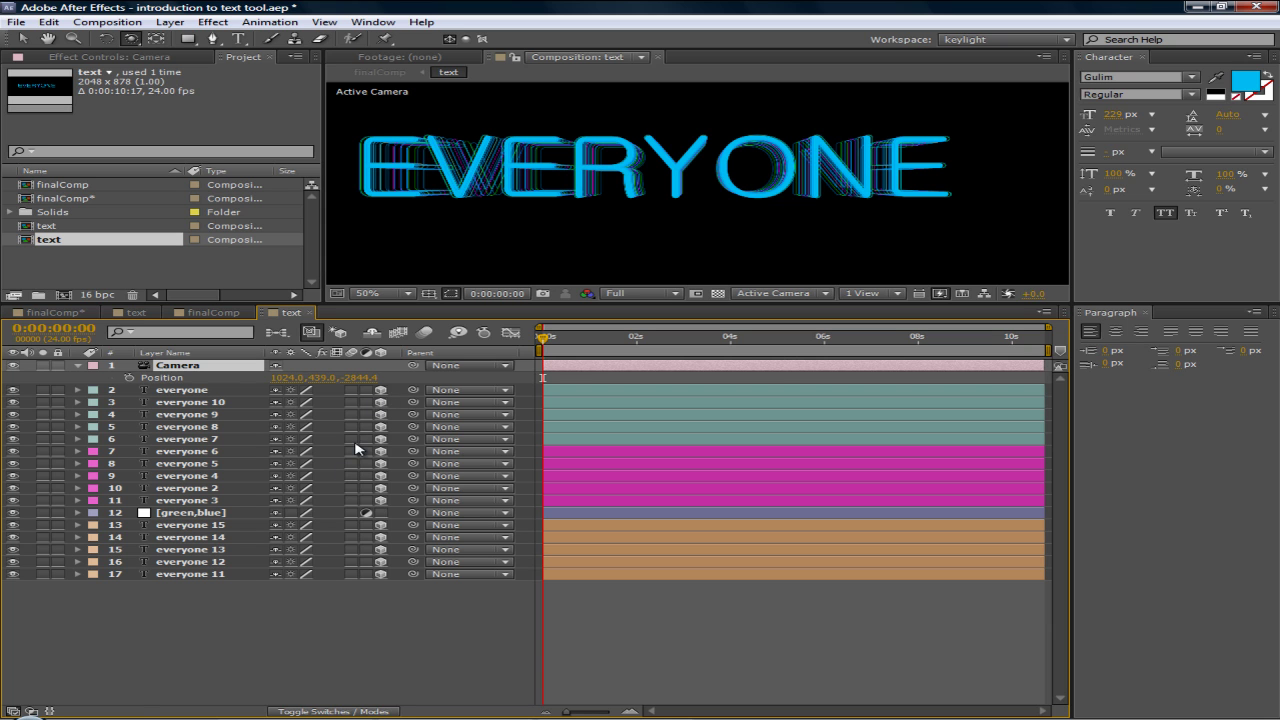
# - Enable keyframing for the Camera's Position at 0:00:00:00, leaving the current time on that first keyframe
pyautogui.click(129, 378)
pyautogui.click(129, 379)
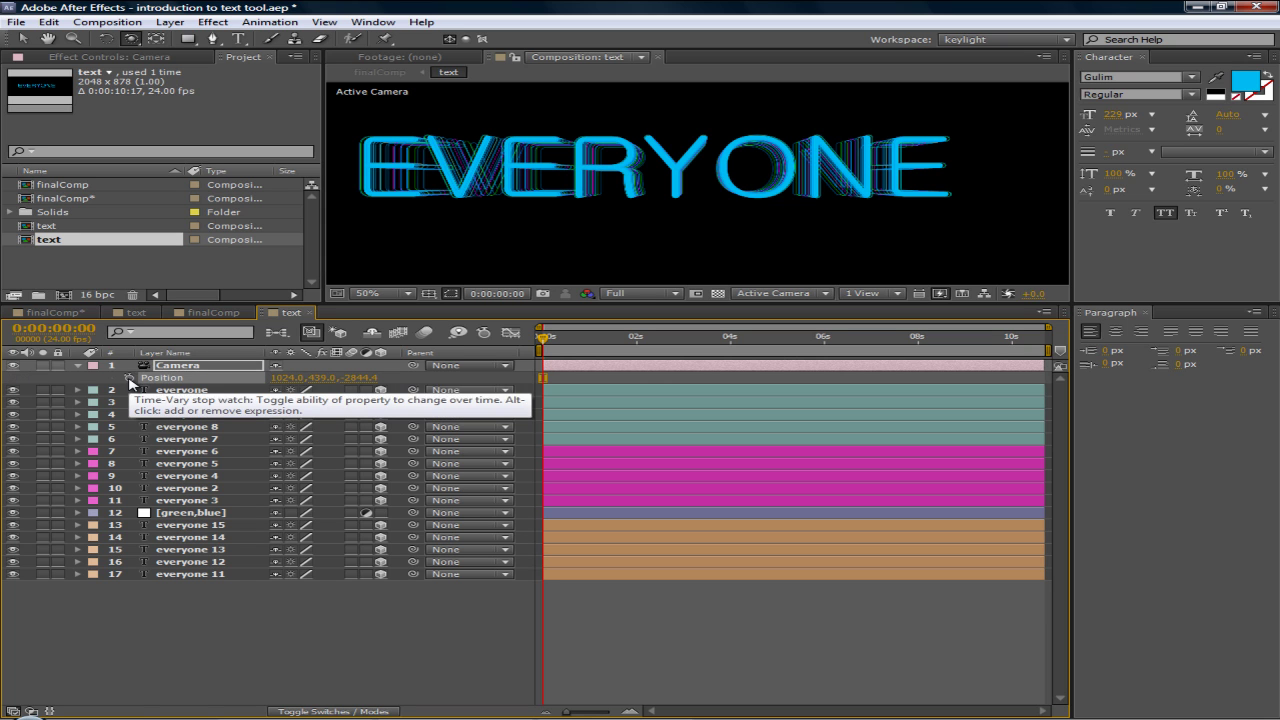
pyautogui.click(129, 379)
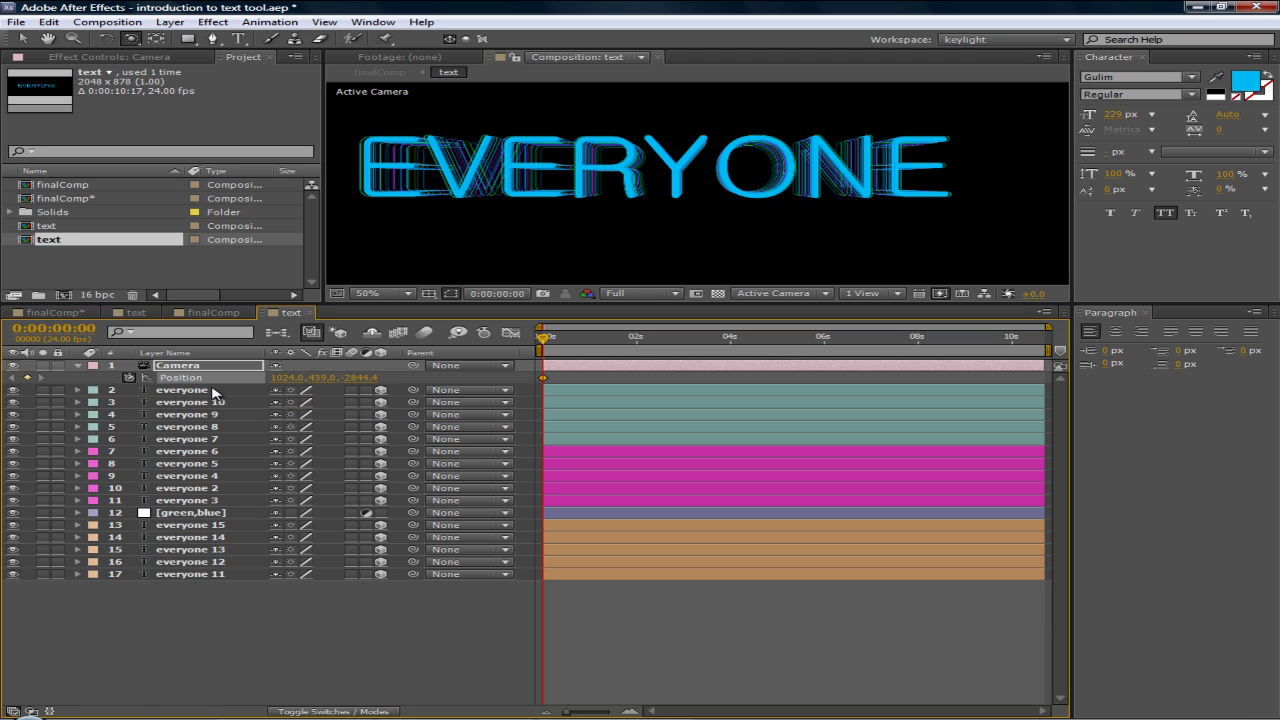
pyautogui.click(550, 339)
pyautogui.moveTo(553, 344)
pyautogui.mouseDown()
pyautogui.moveTo(596, 344)
pyautogui.moveTo(557, 347)
pyautogui.mouseUp()
pyautogui.press('pageup')
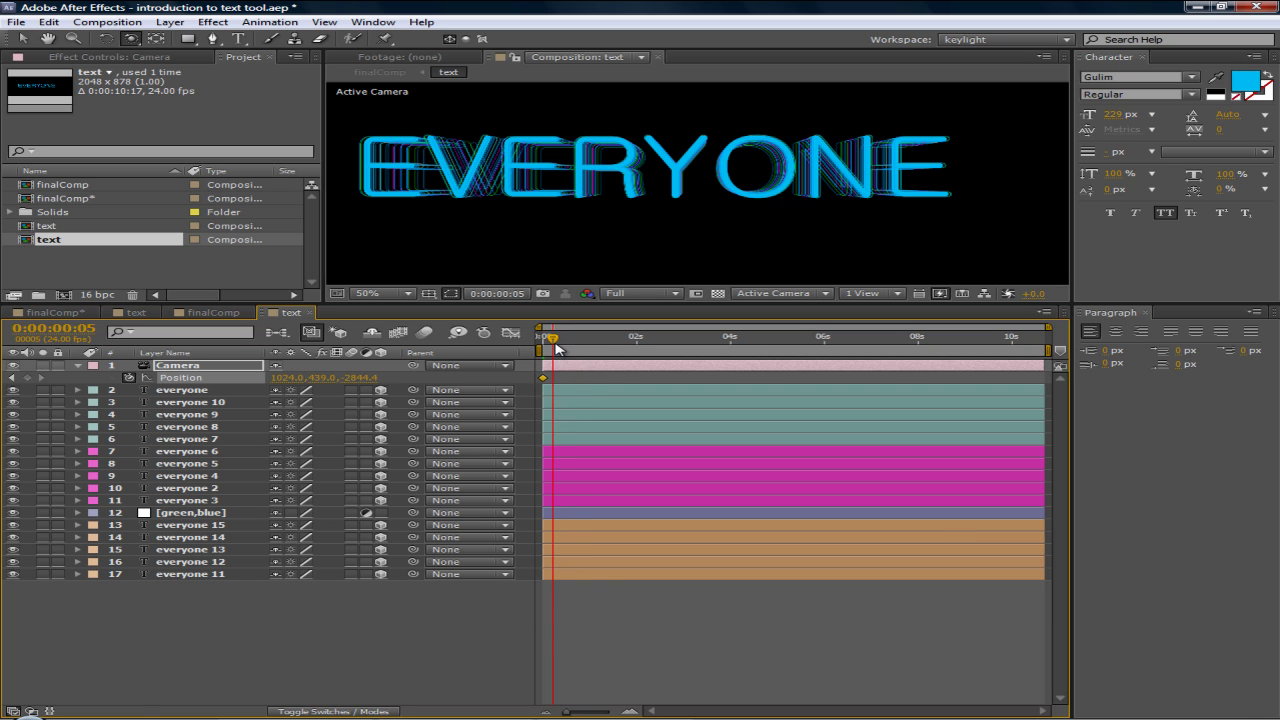
pyautogui.press('Home')
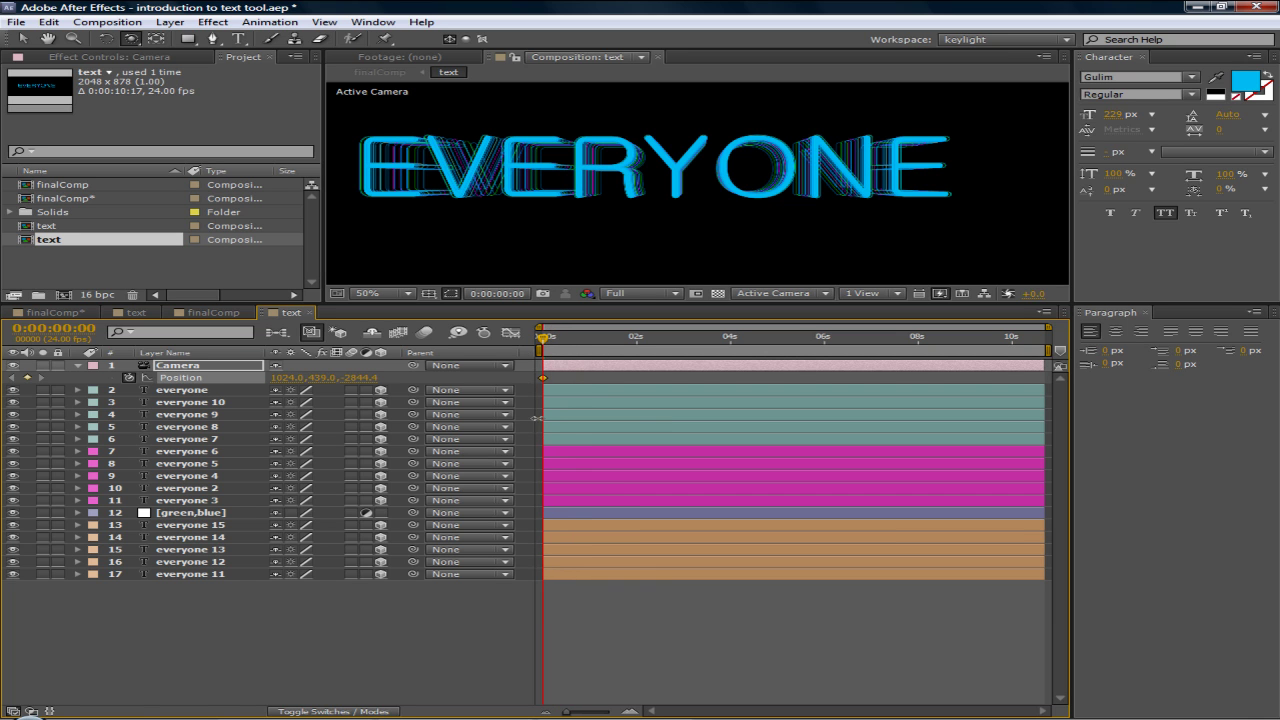
# - Bring the Camera closer to the text by setting its Z position to -1929.4, and display the title/action safe guides
pyautogui.moveTo(546, 383)
pyautogui.scroll(-2, 618, 240)
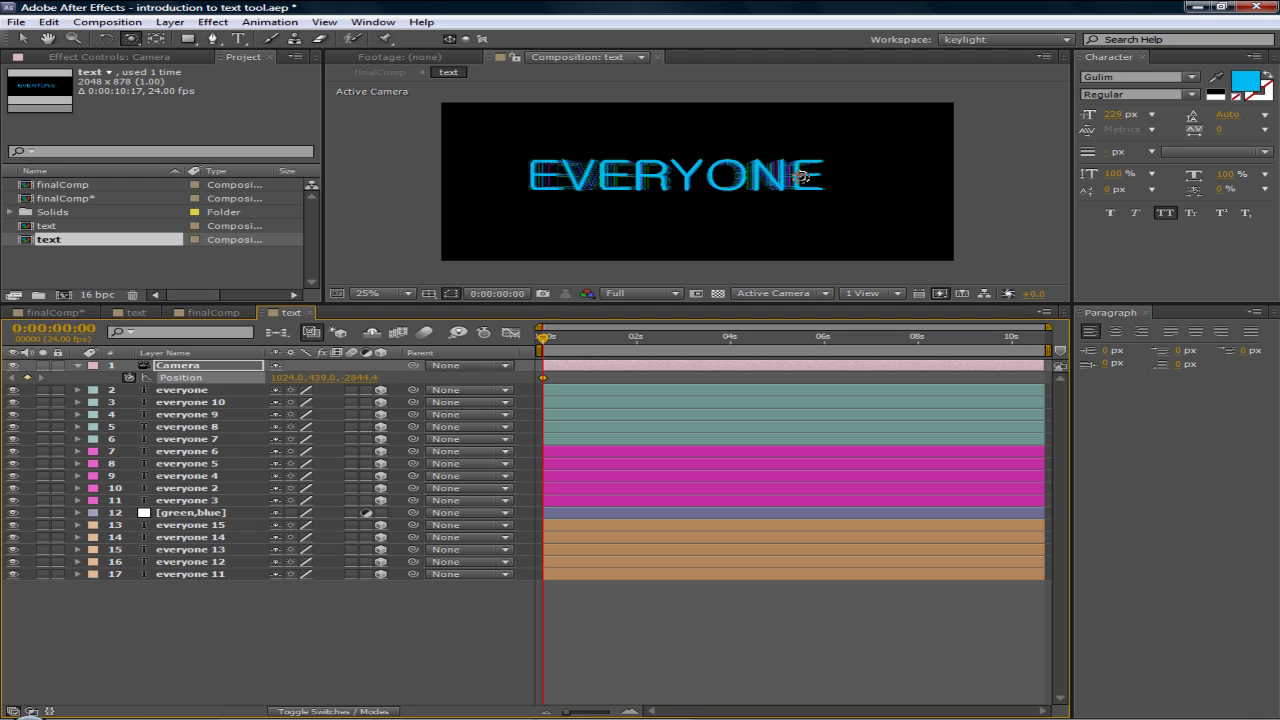
pyautogui.moveTo(357, 377); pyautogui.dragTo(622, 368)
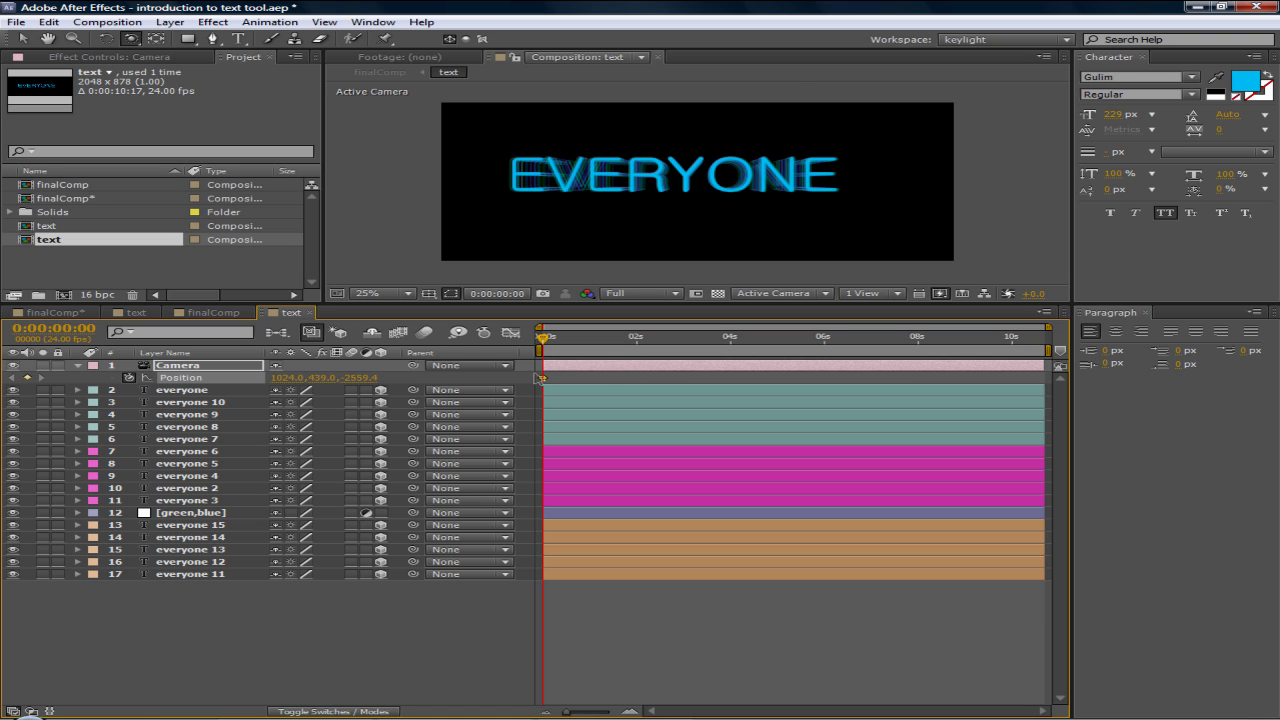
pyautogui.moveTo(400, 378); pyautogui.dragTo(832, 390)
pyautogui.moveTo(360, 378); pyautogui.dragTo(535, 380)
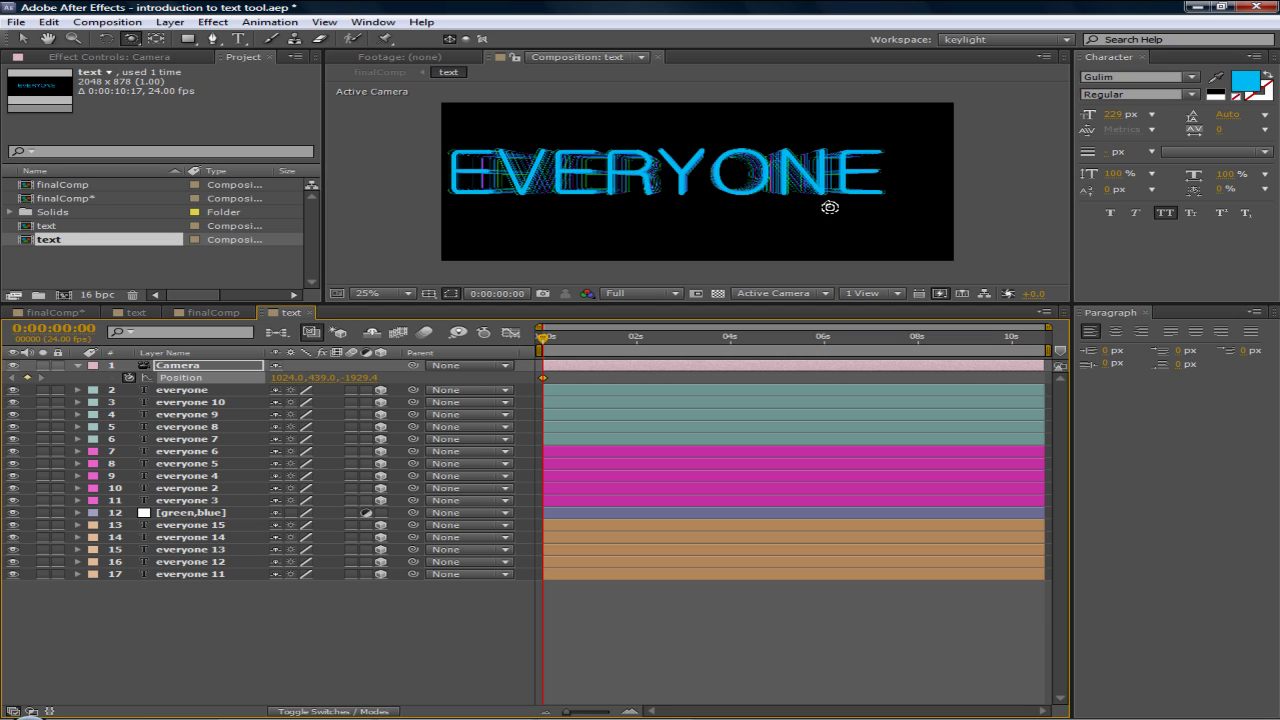
pyautogui.click(429, 293)
pyautogui.click(485, 311)
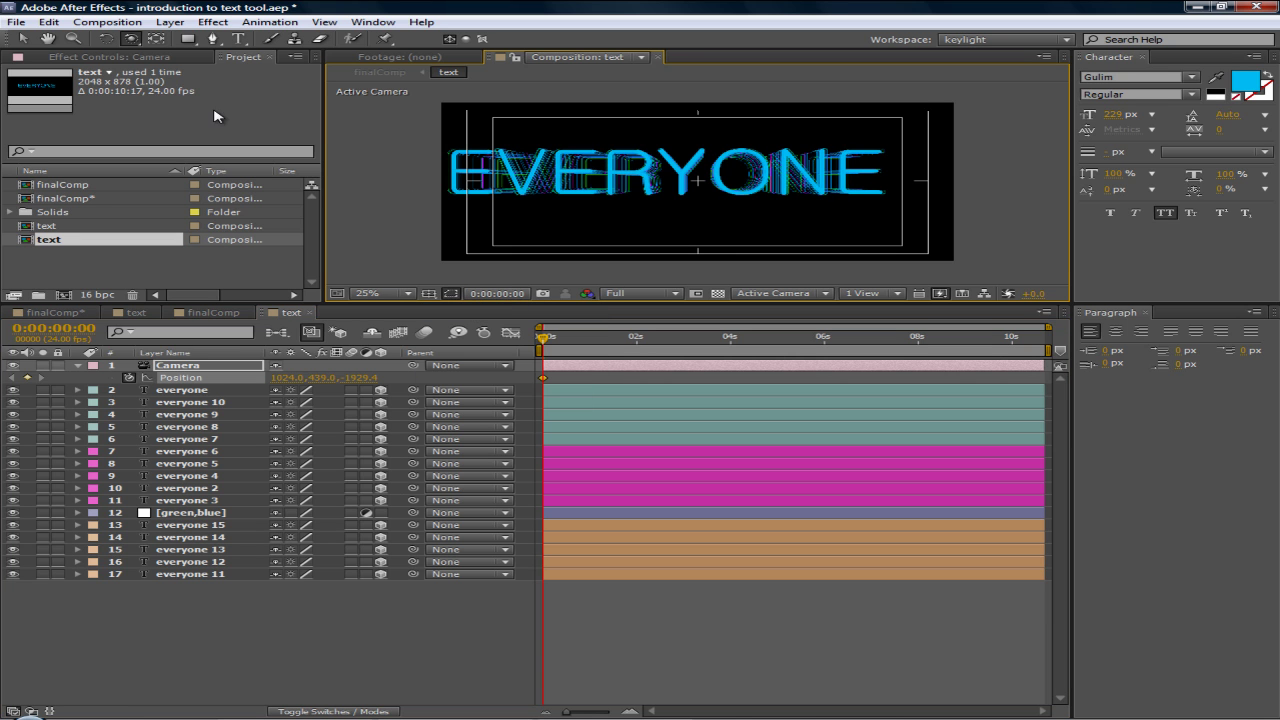
# - Shift all the everyone text layers and the green,blue layer slightly right so the word is centred within the safe guides
pyautogui.click(22, 38)
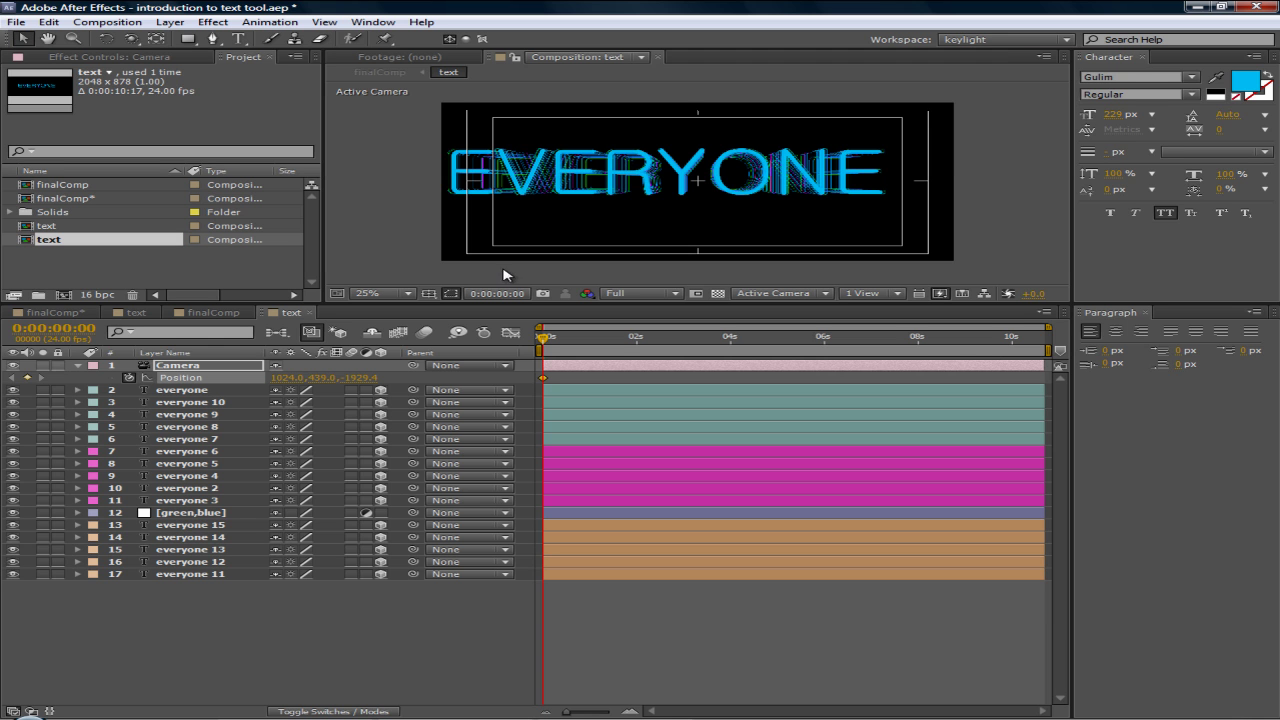
pyautogui.moveTo(347, 643); pyautogui.dragTo(160, 392)
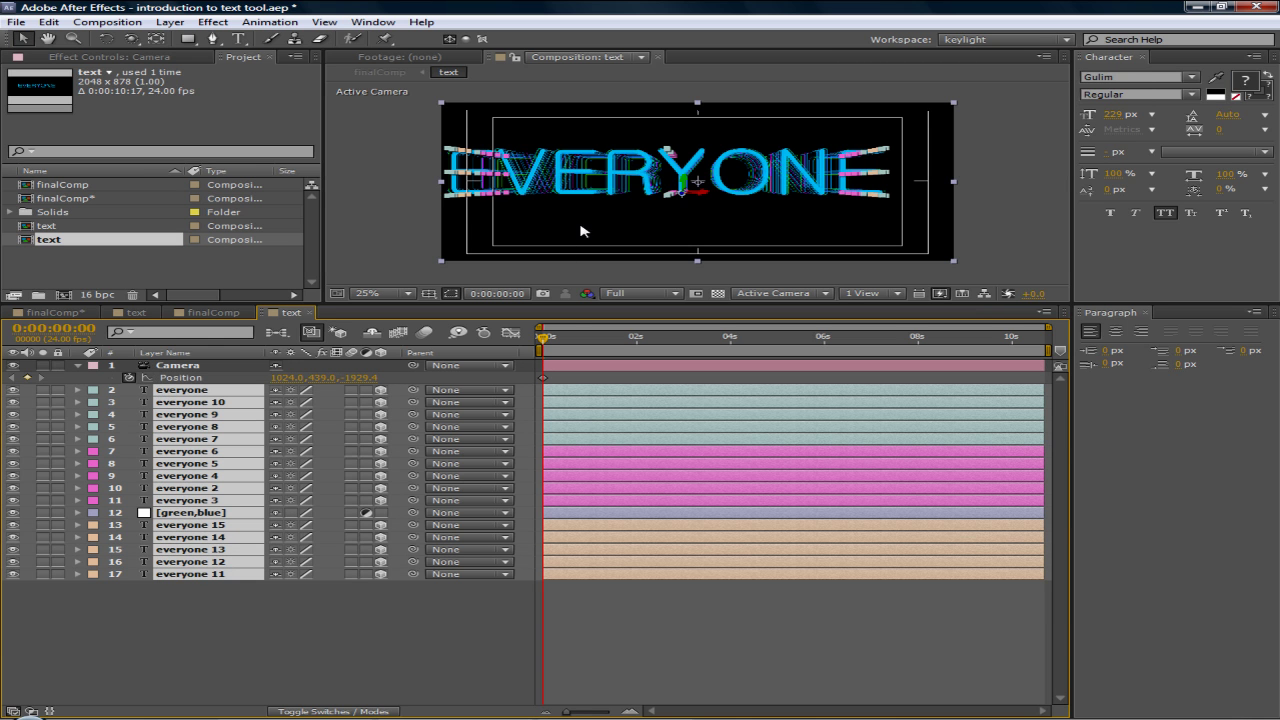
pyautogui.moveTo(697, 181); pyautogui.dragTo(659, 182)
pyautogui.click(156, 39)
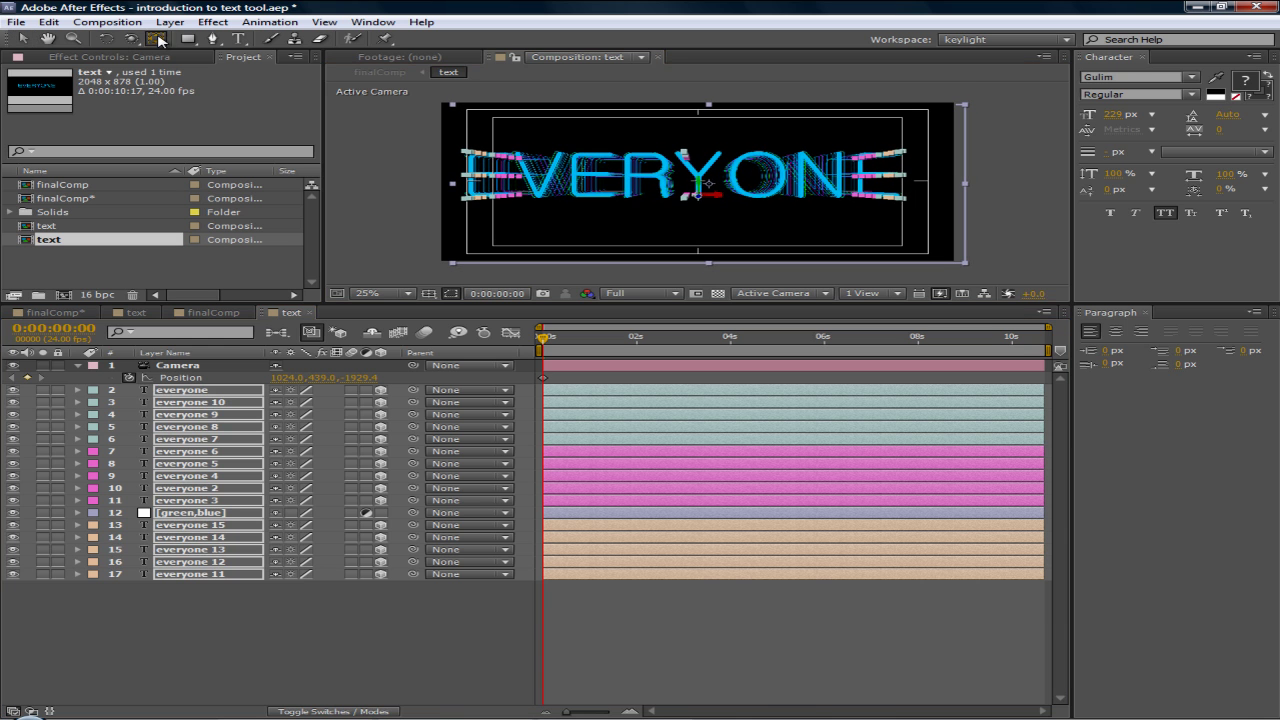
pyautogui.click(720, 198)
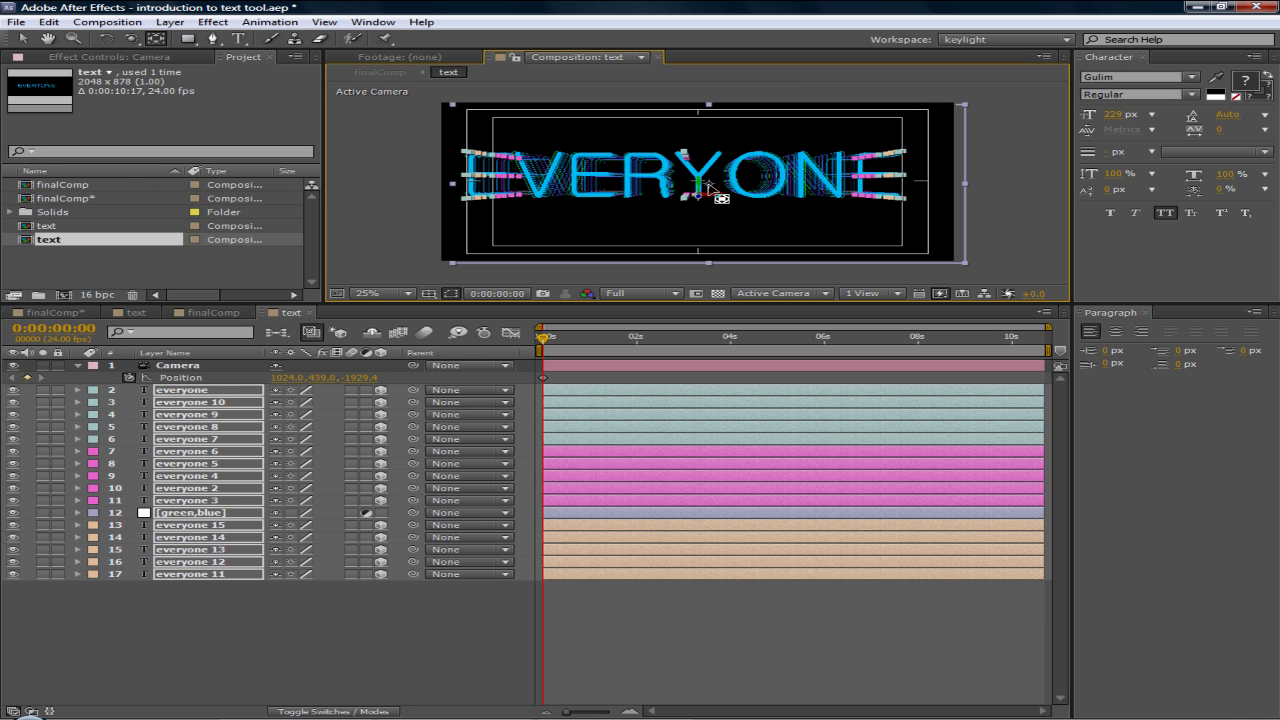
pyautogui.click(390, 672)
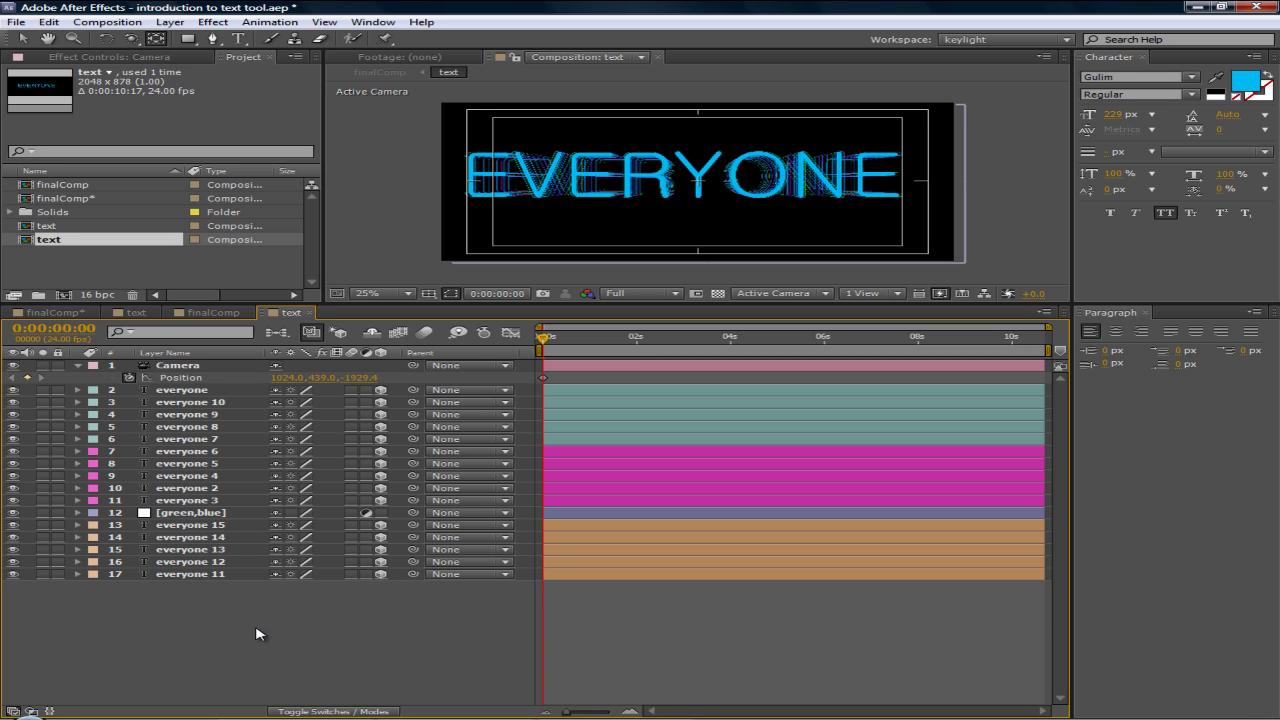
# - Add a new null object to the text composition
pyautogui.rightClick(260, 592)
pyautogui.moveTo(401, 453)
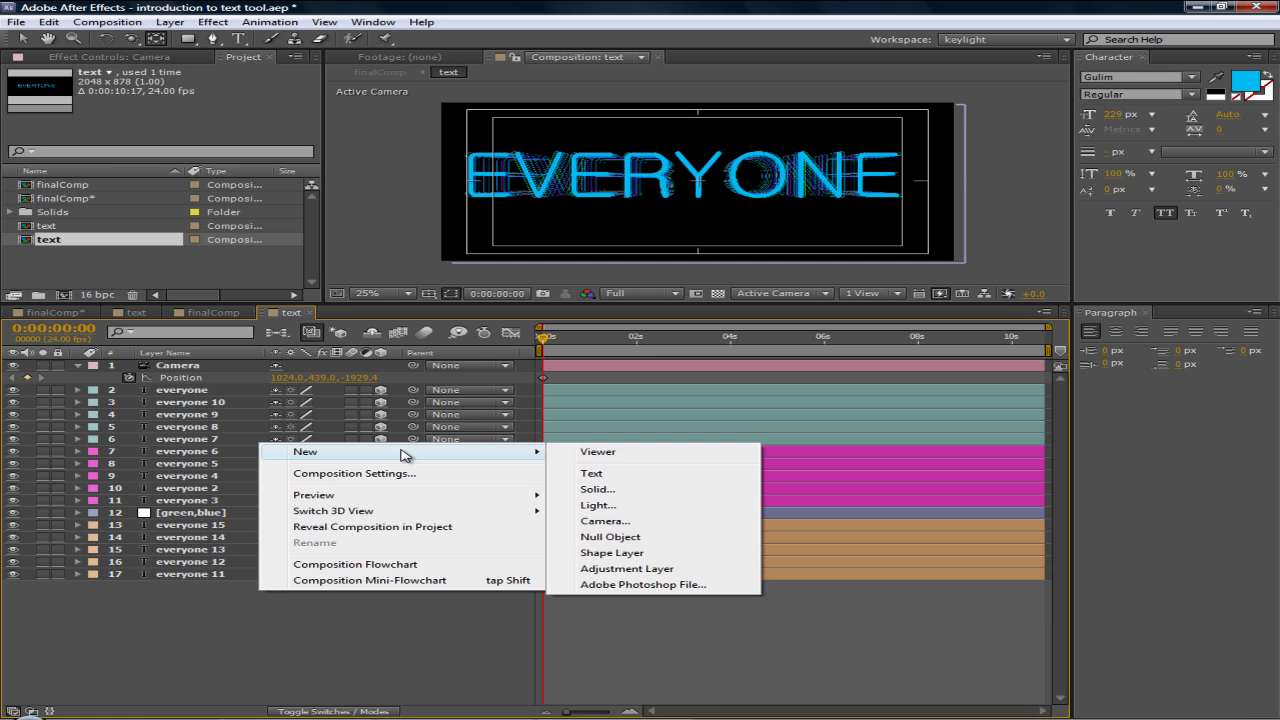
pyautogui.rightClick(226, 642)
pyautogui.moveTo(333, 498)
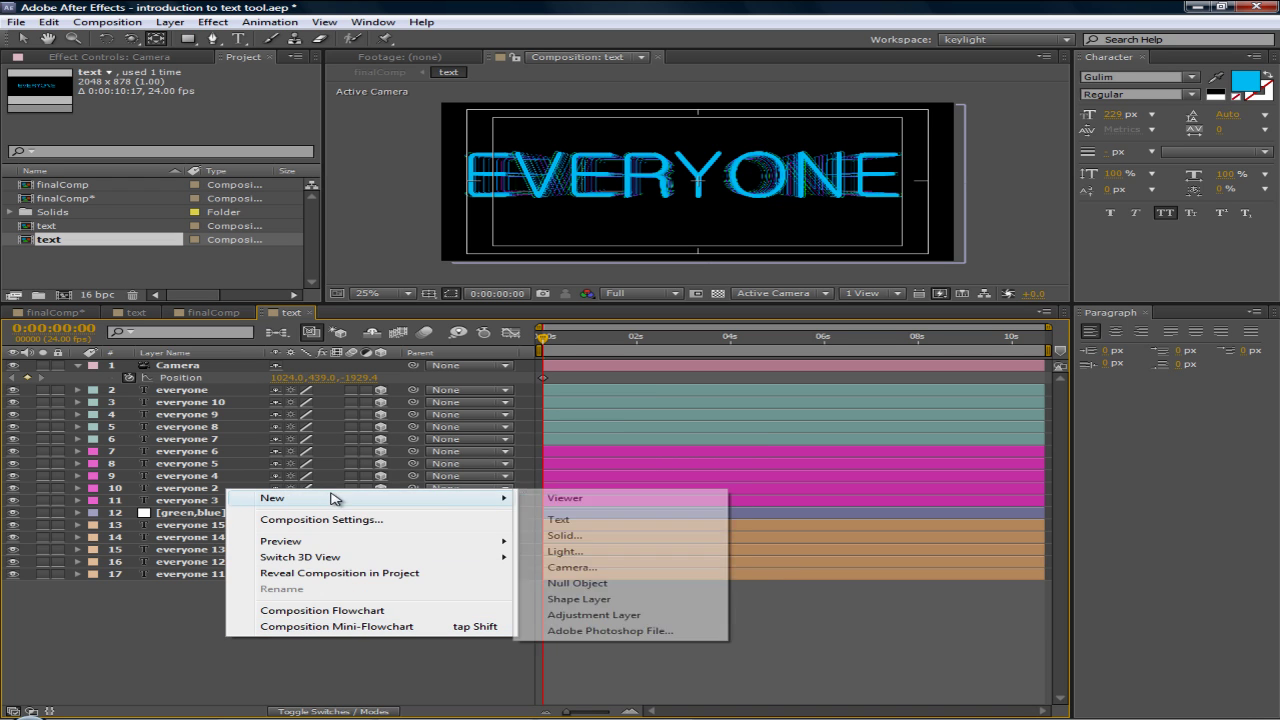
pyautogui.click(582, 585)
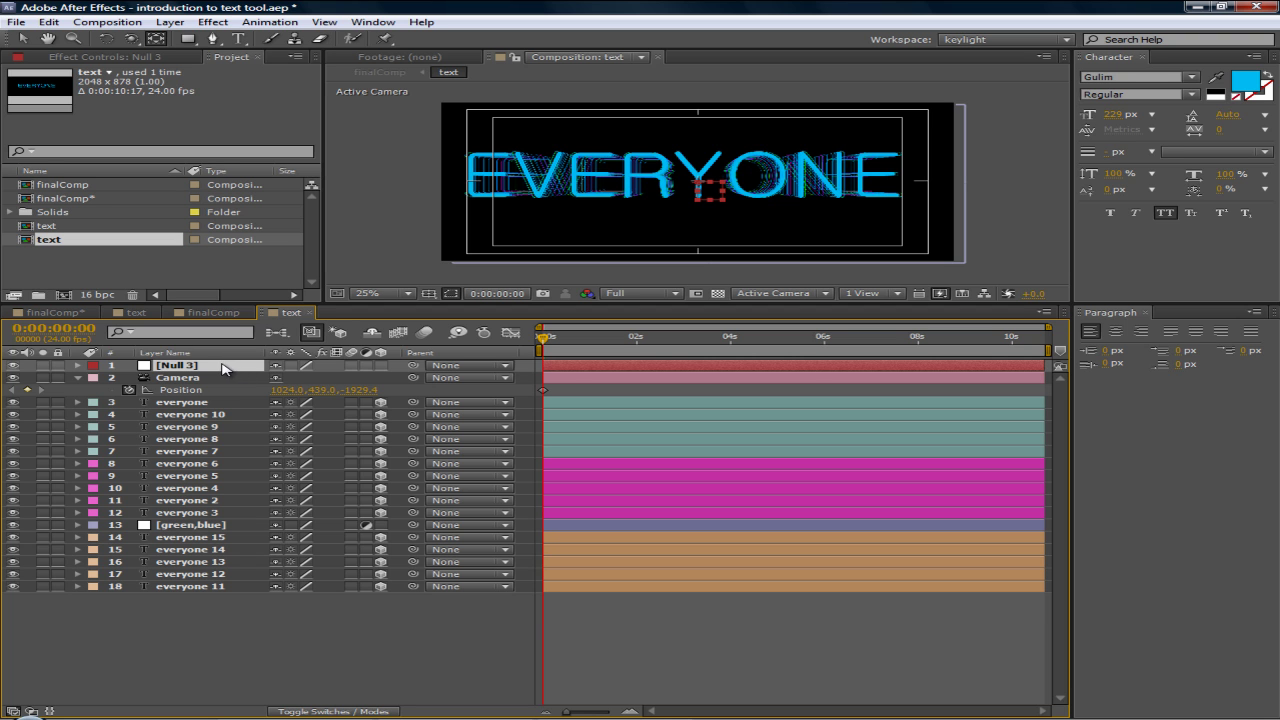
# - Move the null object's anchor point slightly right, onto the middle of the Y's stem
pyautogui.scroll(2, 710, 172)
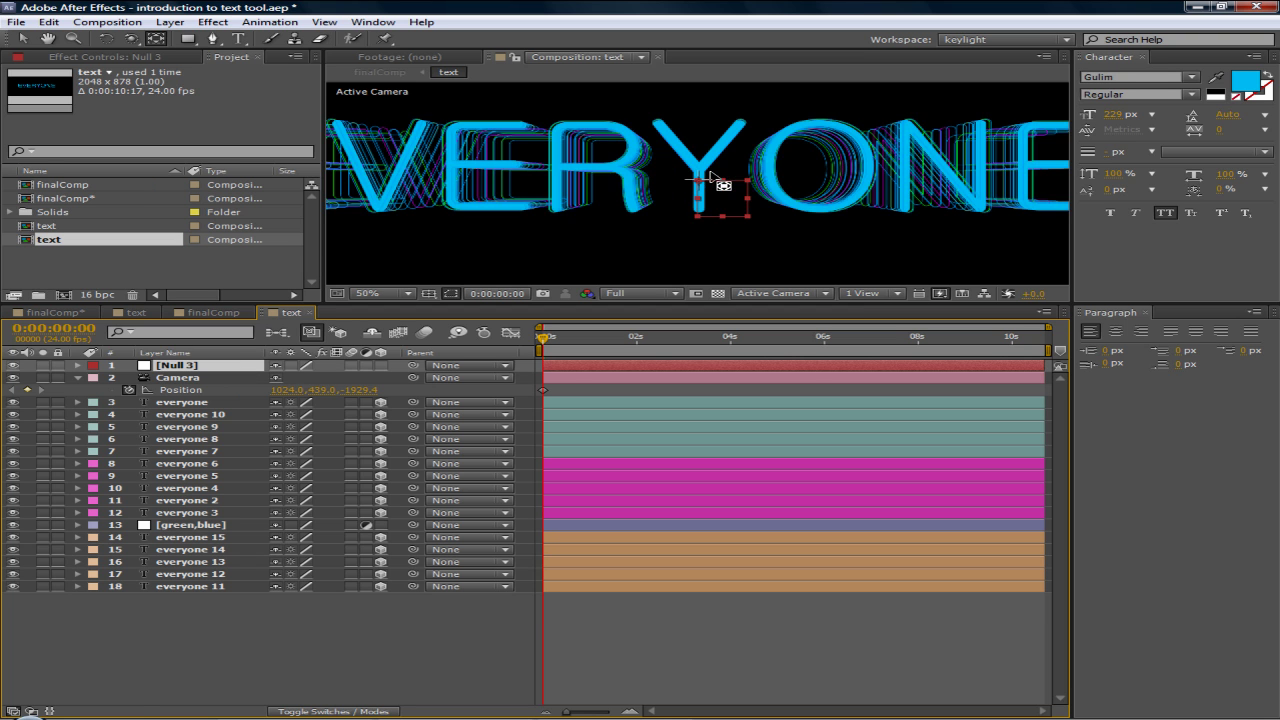
pyautogui.scroll(5, 710, 176)
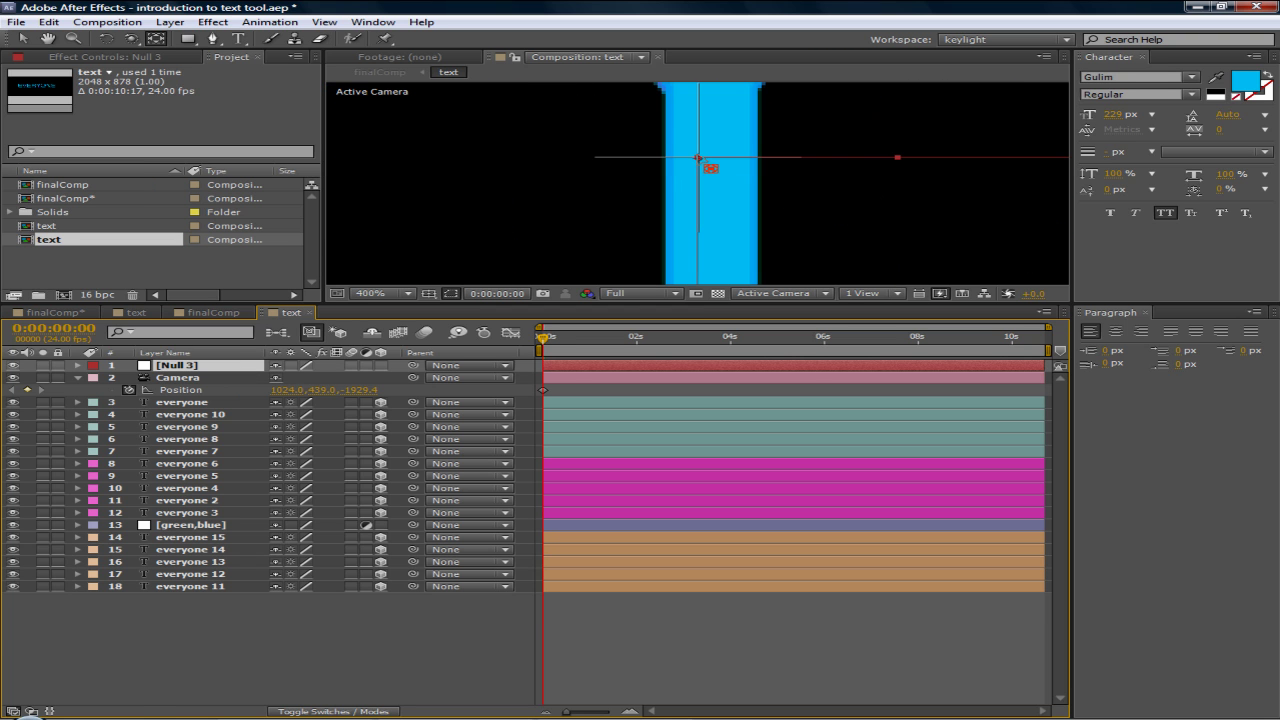
pyautogui.moveTo(698, 157); pyautogui.dragTo(706, 157)
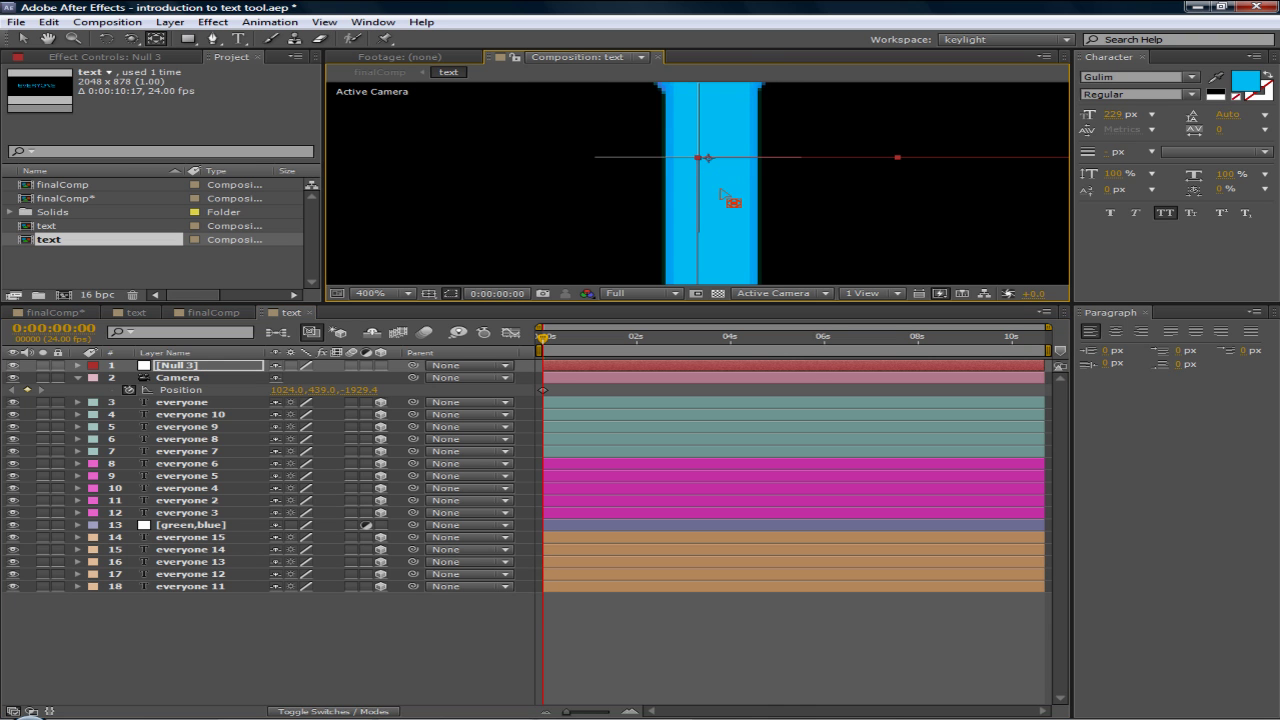
pyautogui.scroll(-6, 718, 193)
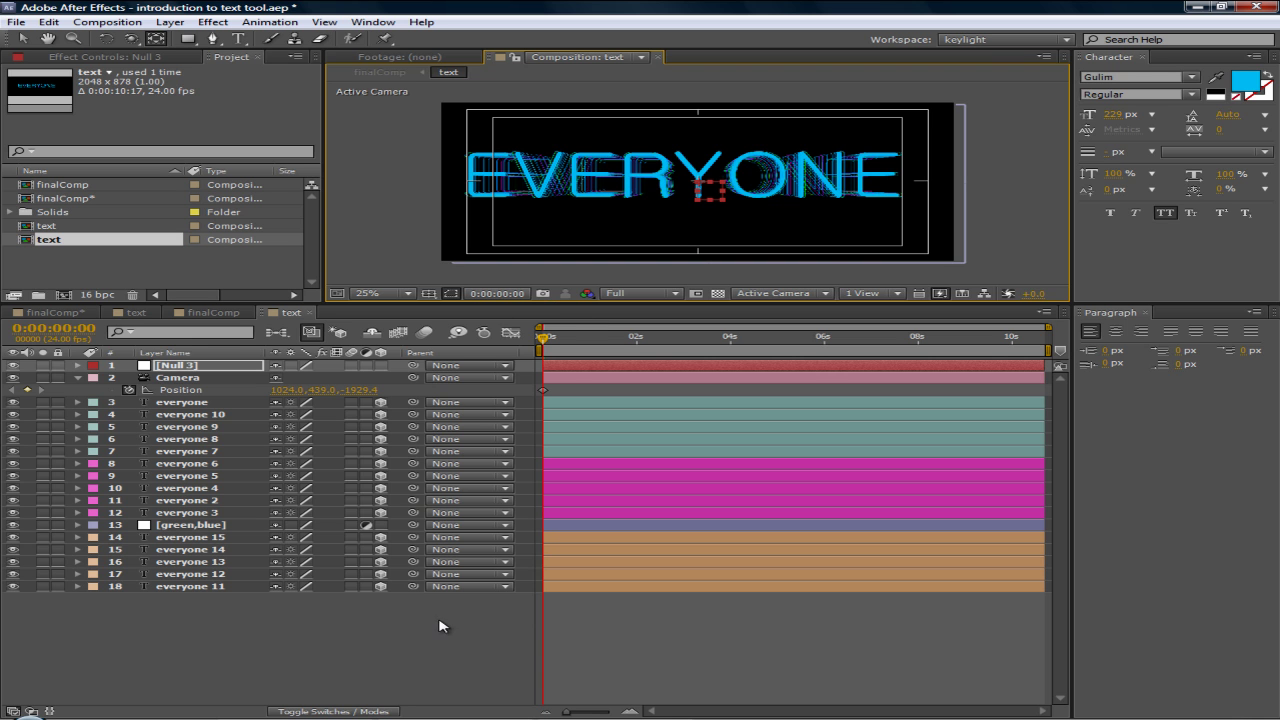
# - Parent all the everyone text layers and the green,blue layer to the null object
pyautogui.moveTo(367, 658); pyautogui.dragTo(160, 404)
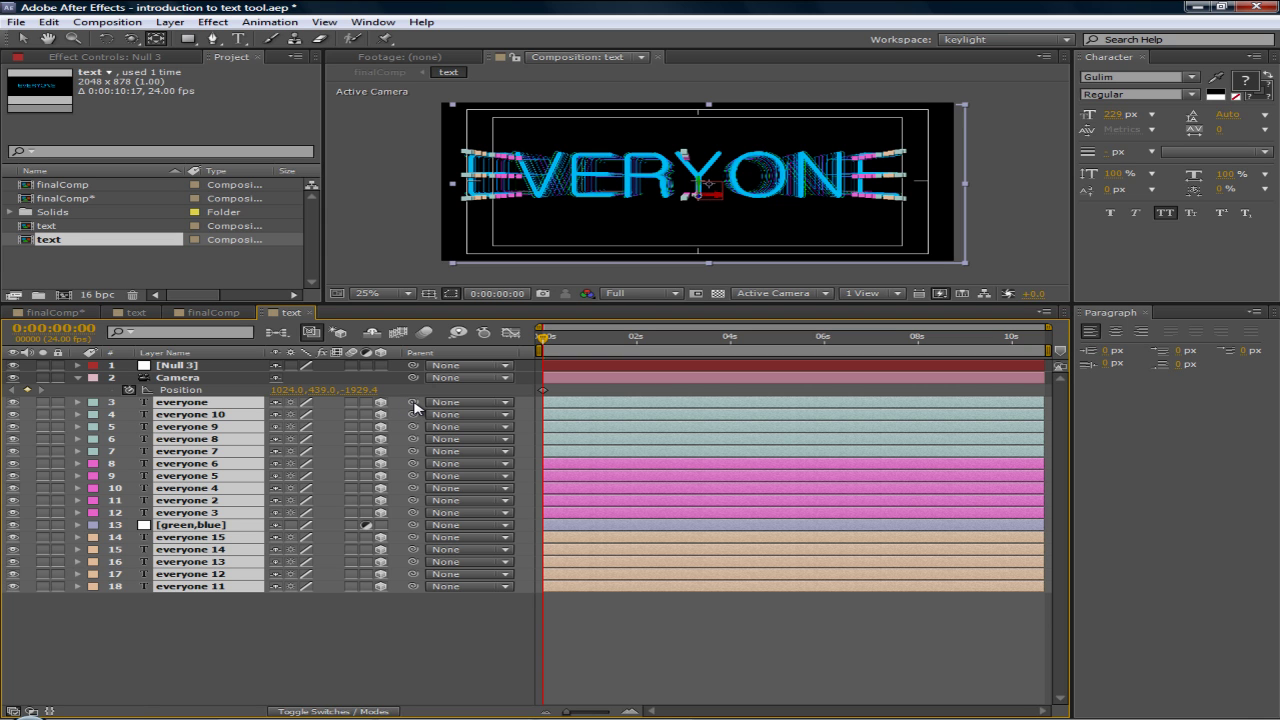
pyautogui.moveTo(413, 402); pyautogui.dragTo(187, 375)
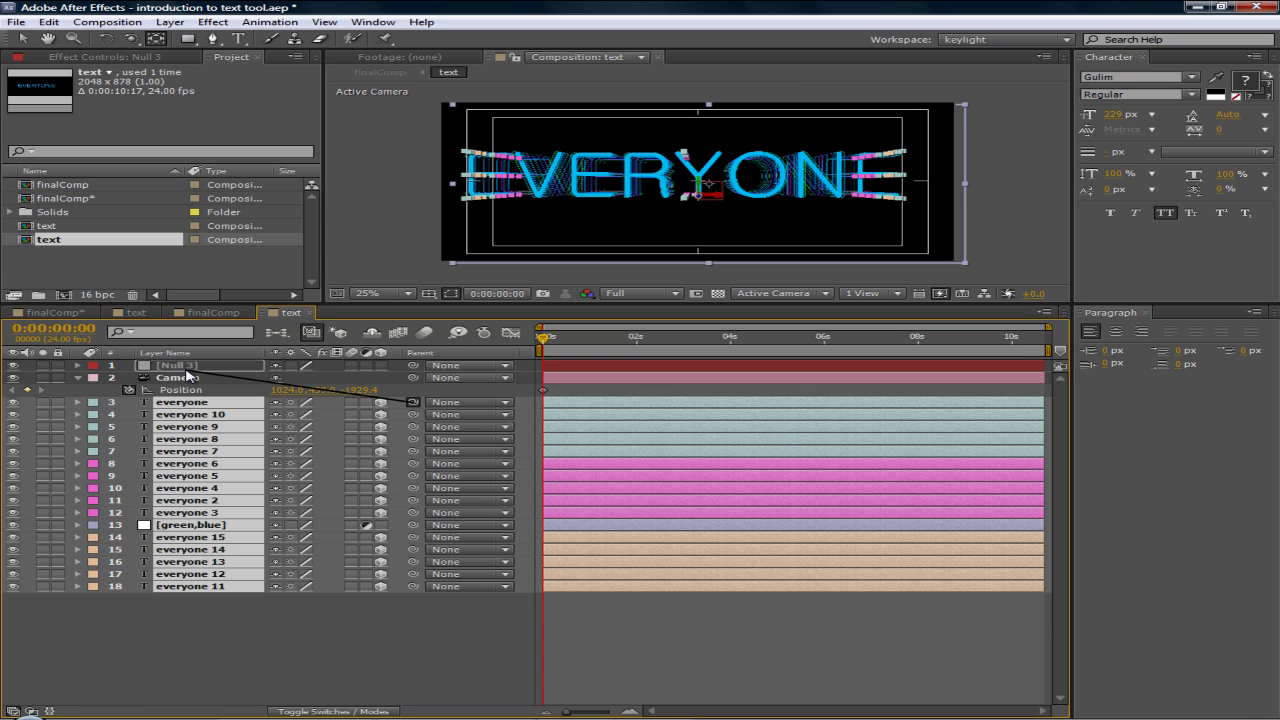
pyautogui.moveTo(187, 375); pyautogui.dragTo(187, 376)
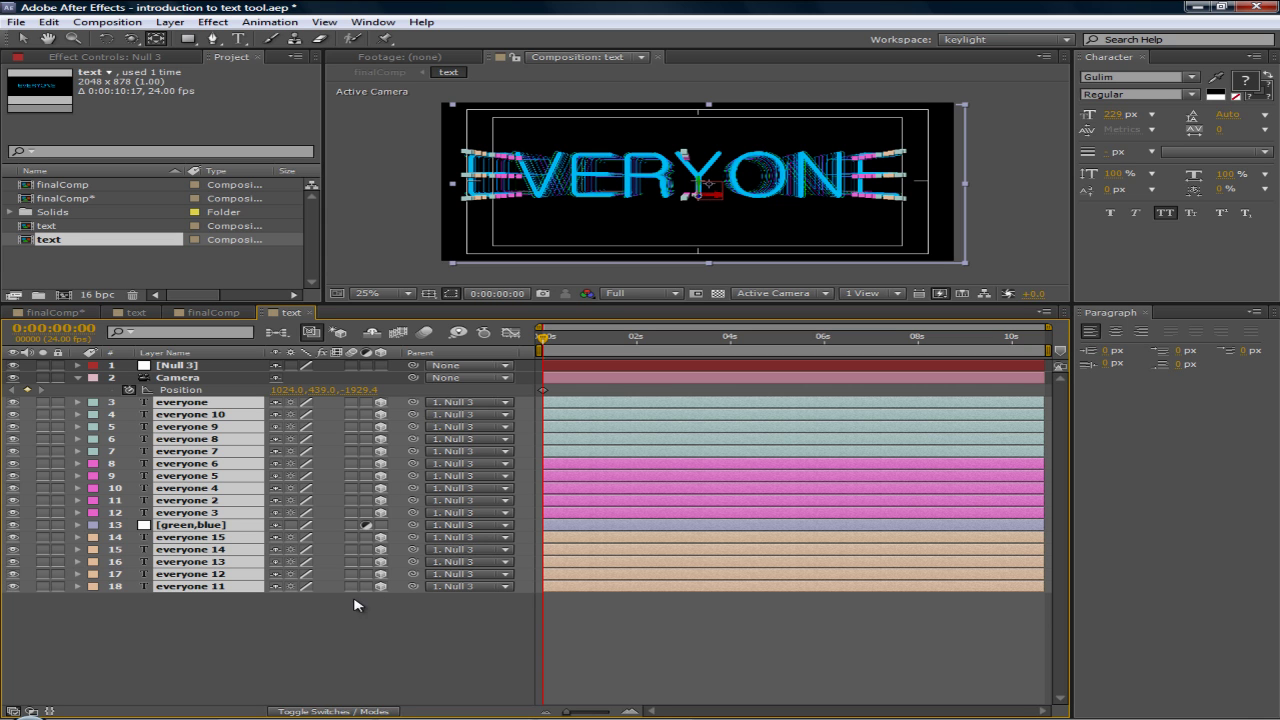
# - Set the green,blue layer's parent to None
pyautogui.click(403, 626)
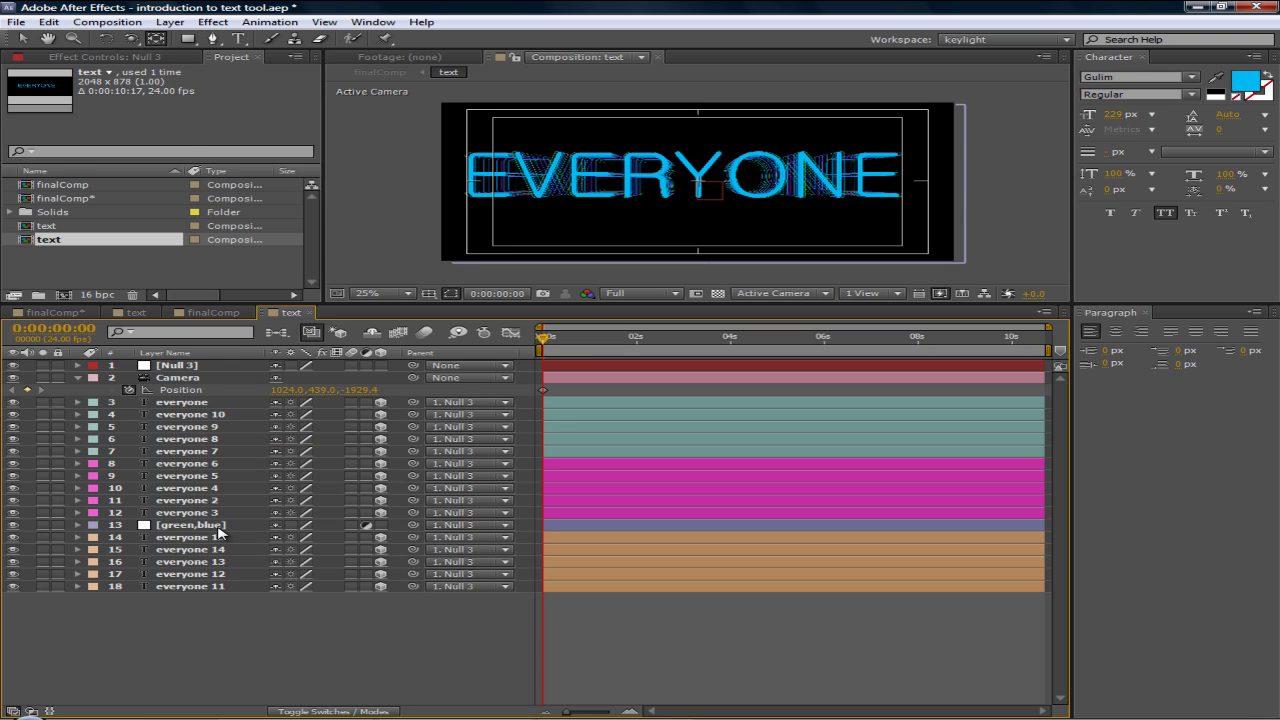
pyautogui.click(216, 530)
pyautogui.click(454, 525)
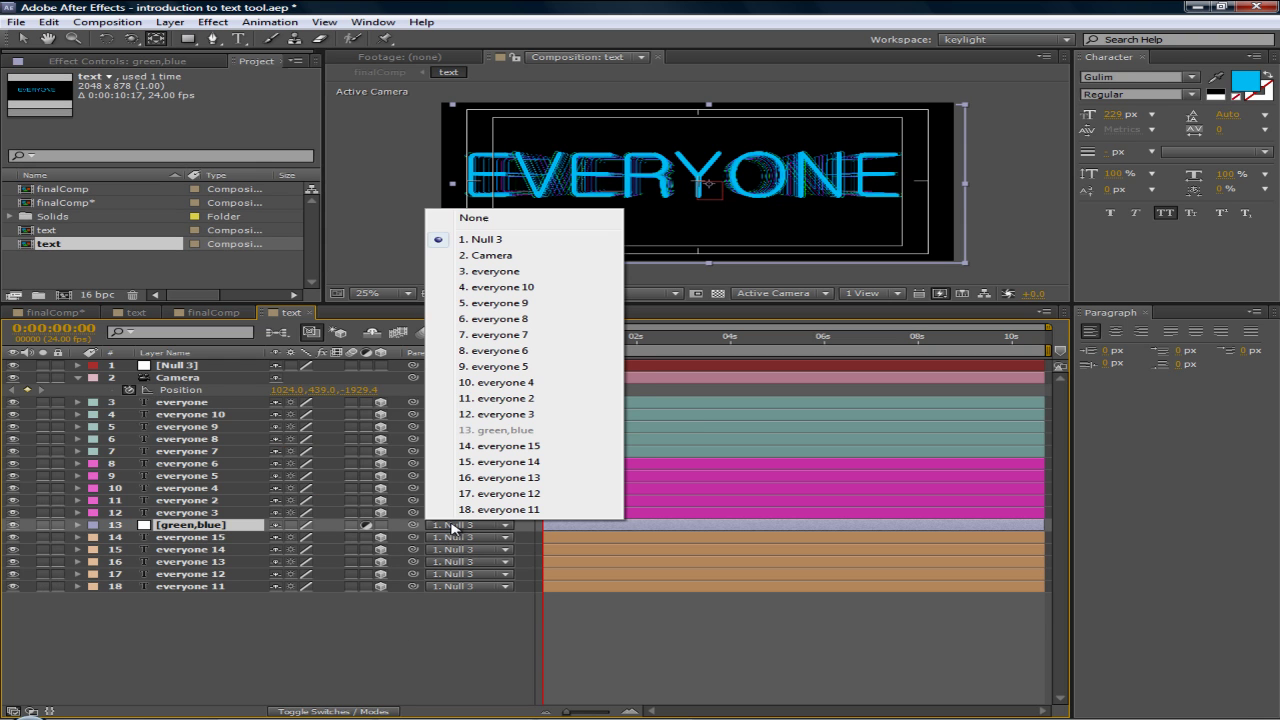
pyautogui.click(482, 218)
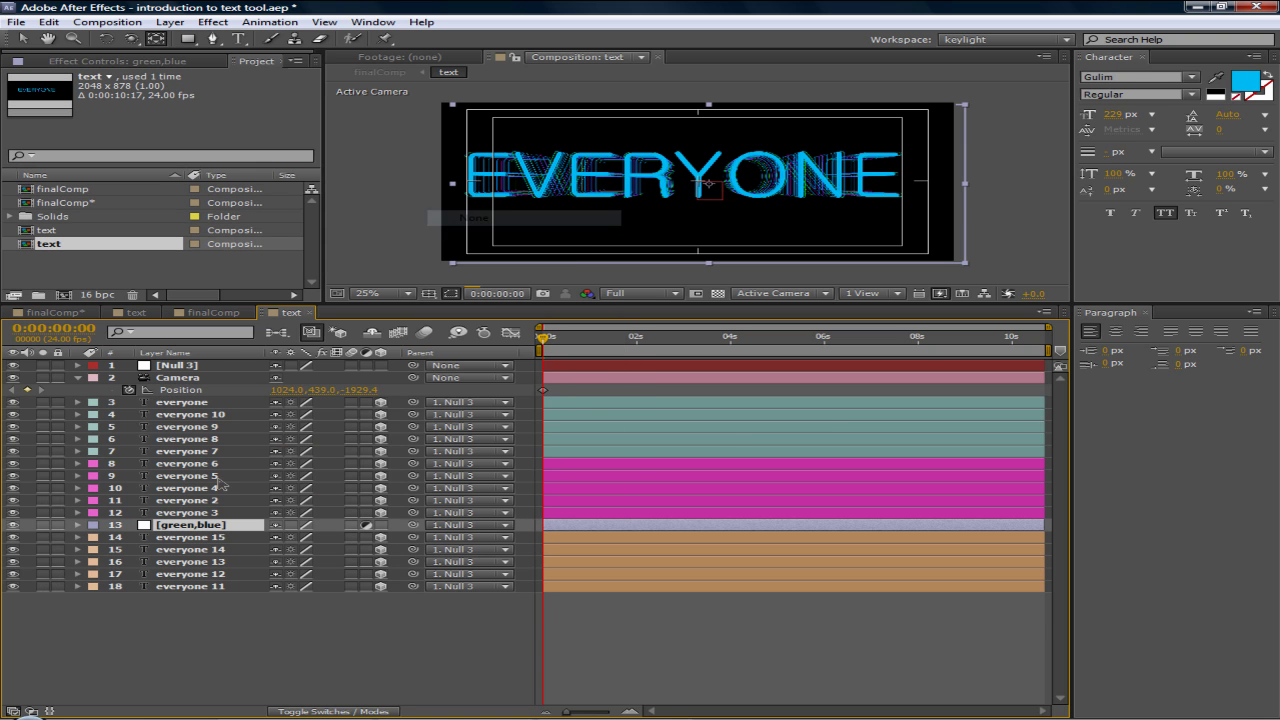
pyautogui.click(245, 618)
pyautogui.click(195, 527)
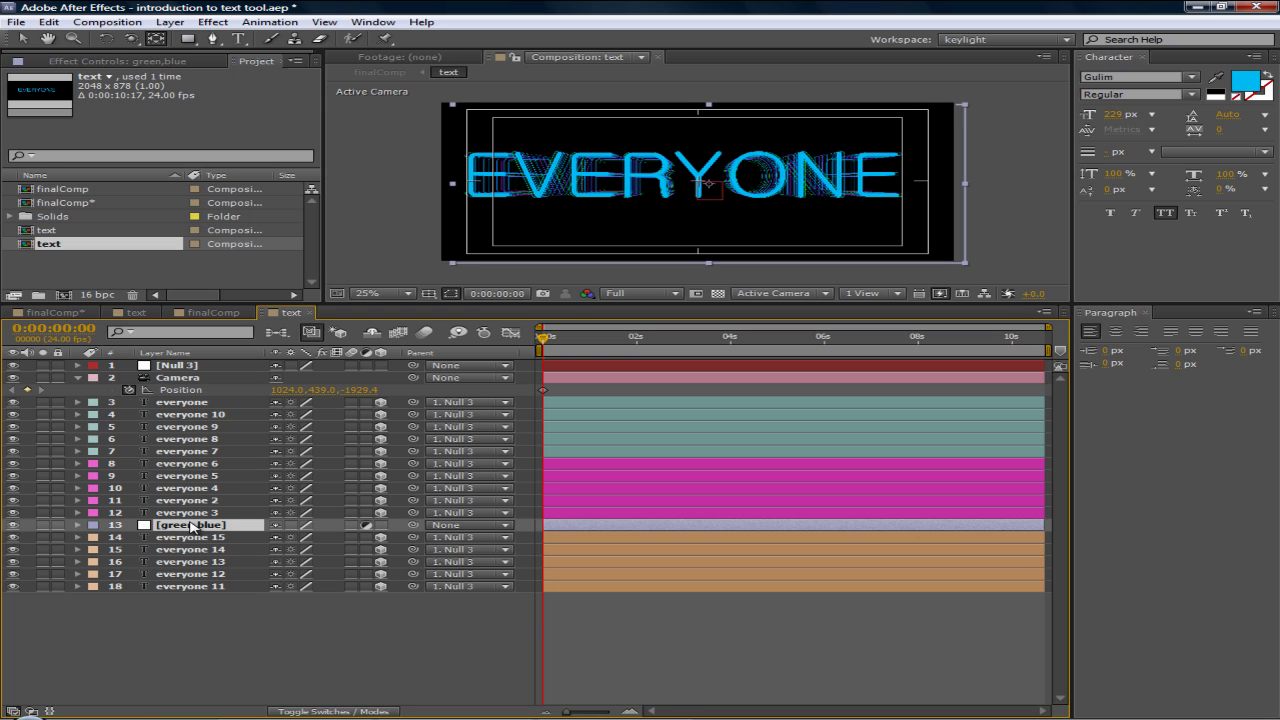
pyautogui.click(386, 646)
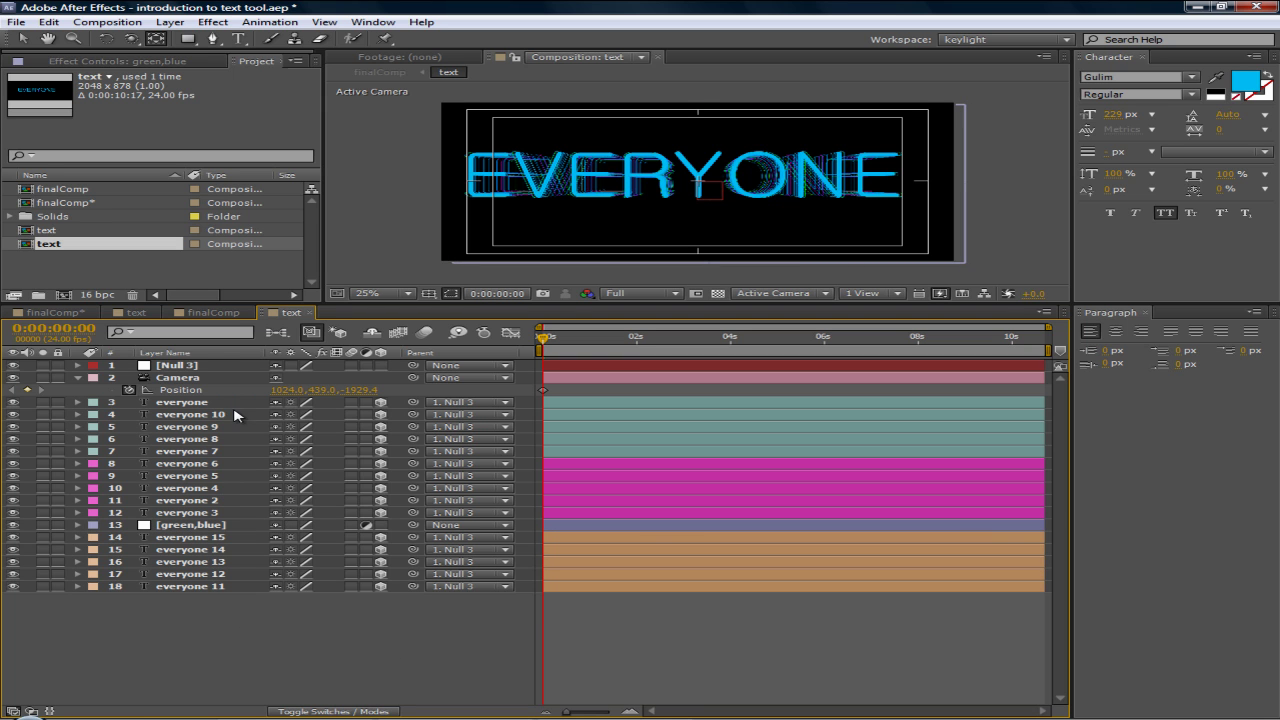
# - Make the null object a 3D layer and place it directly below the Camera in the layer stack
pyautogui.click(198, 369)
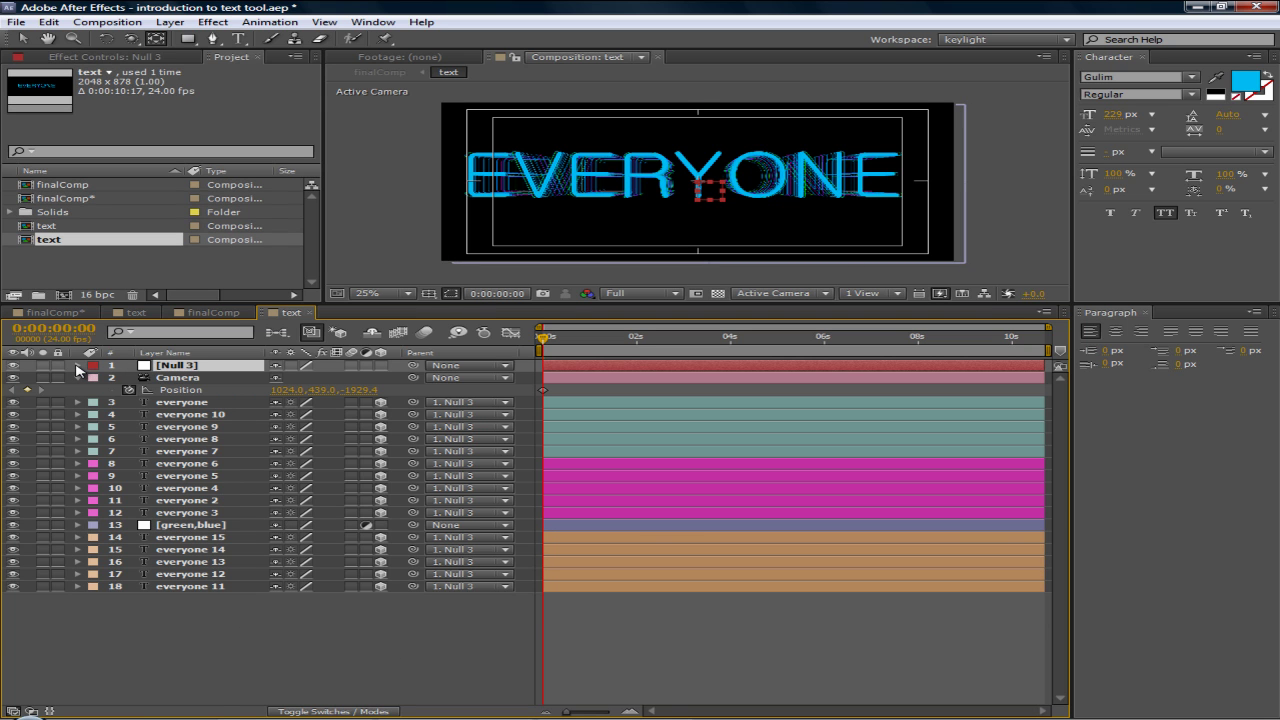
pyautogui.click(381, 366)
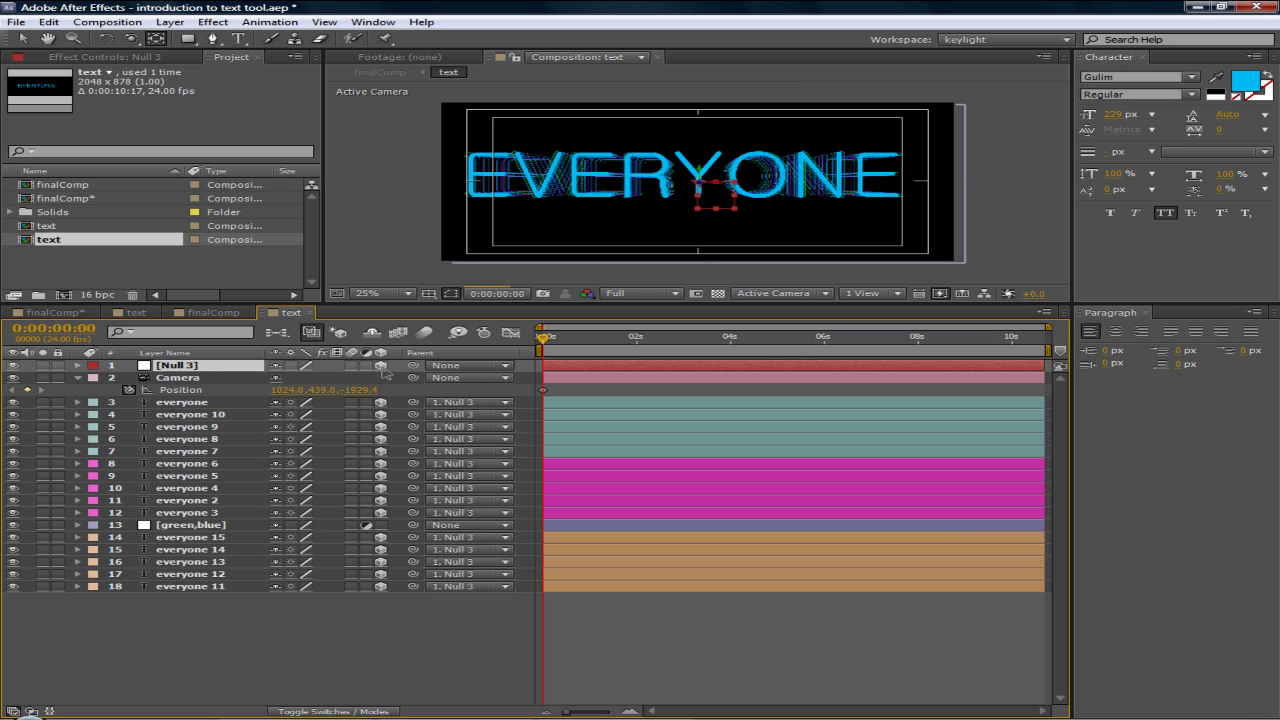
pyautogui.click(200, 390)
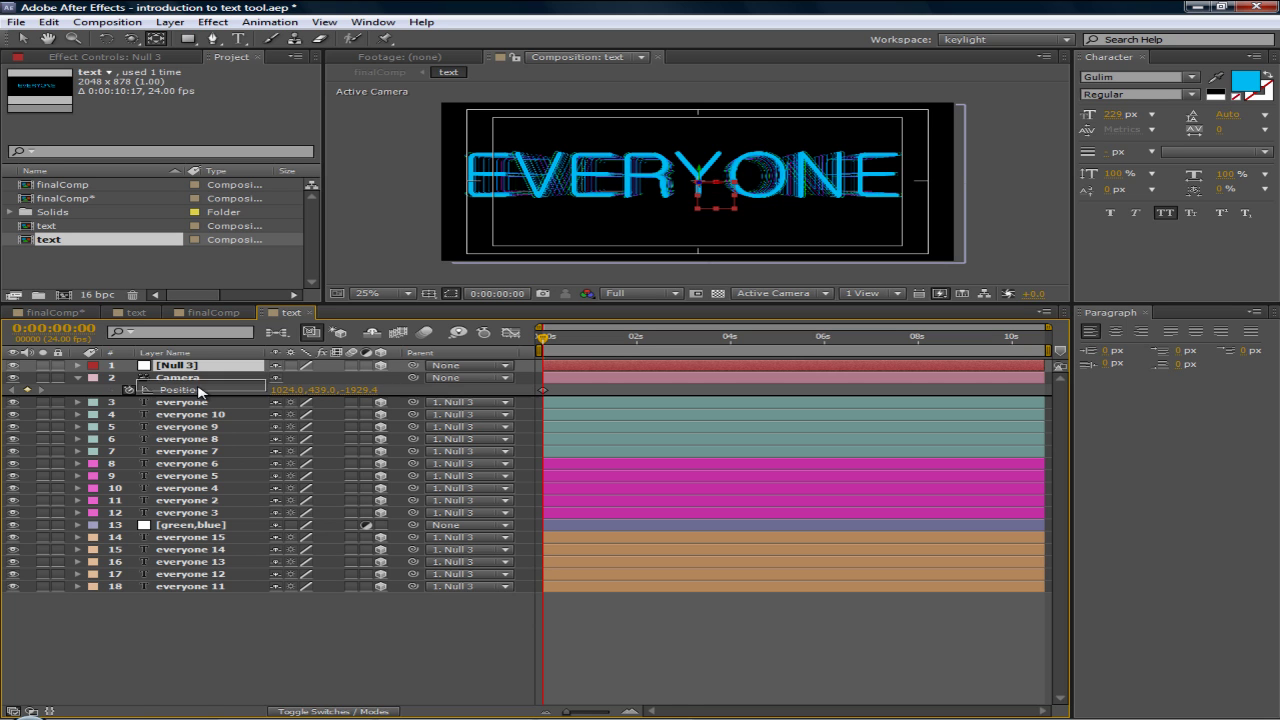
pyautogui.moveTo(198, 366); pyautogui.dragTo(195, 392)
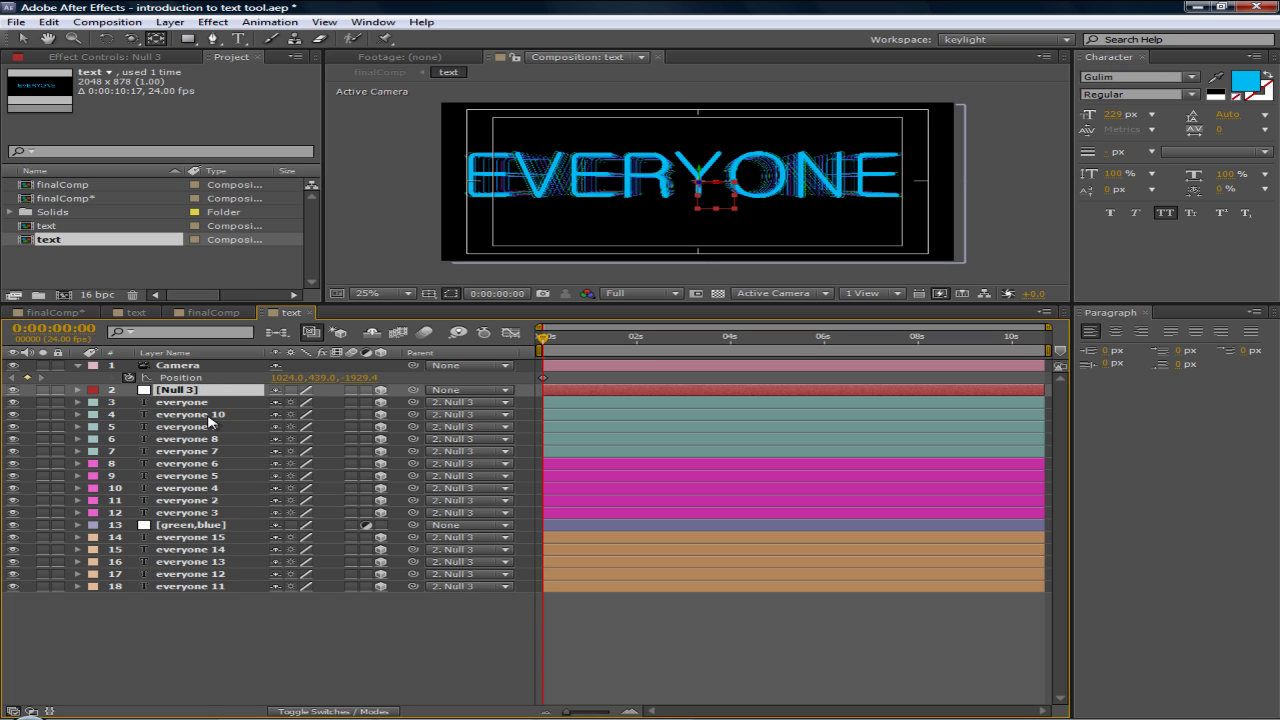
# - Reveal the null's Position and move it right along its X axis to 1068.5, carrying the text layers with it
pyautogui.press('p')
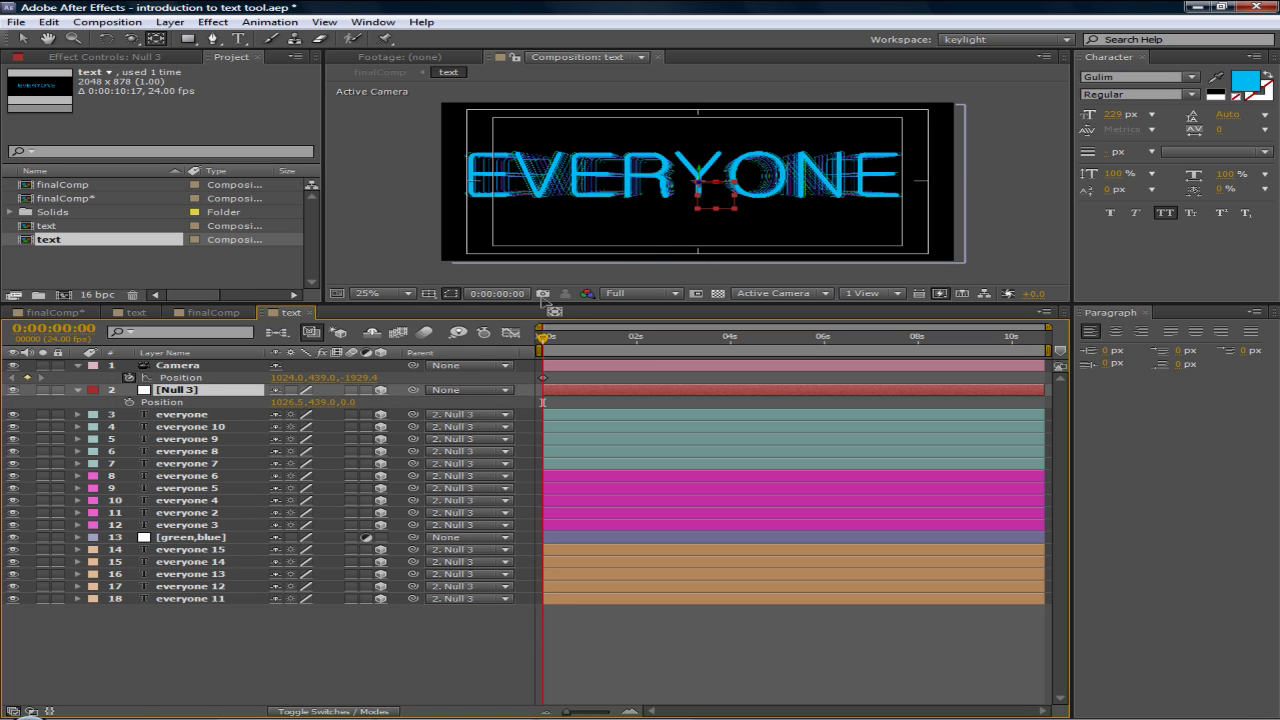
pyautogui.press('v')
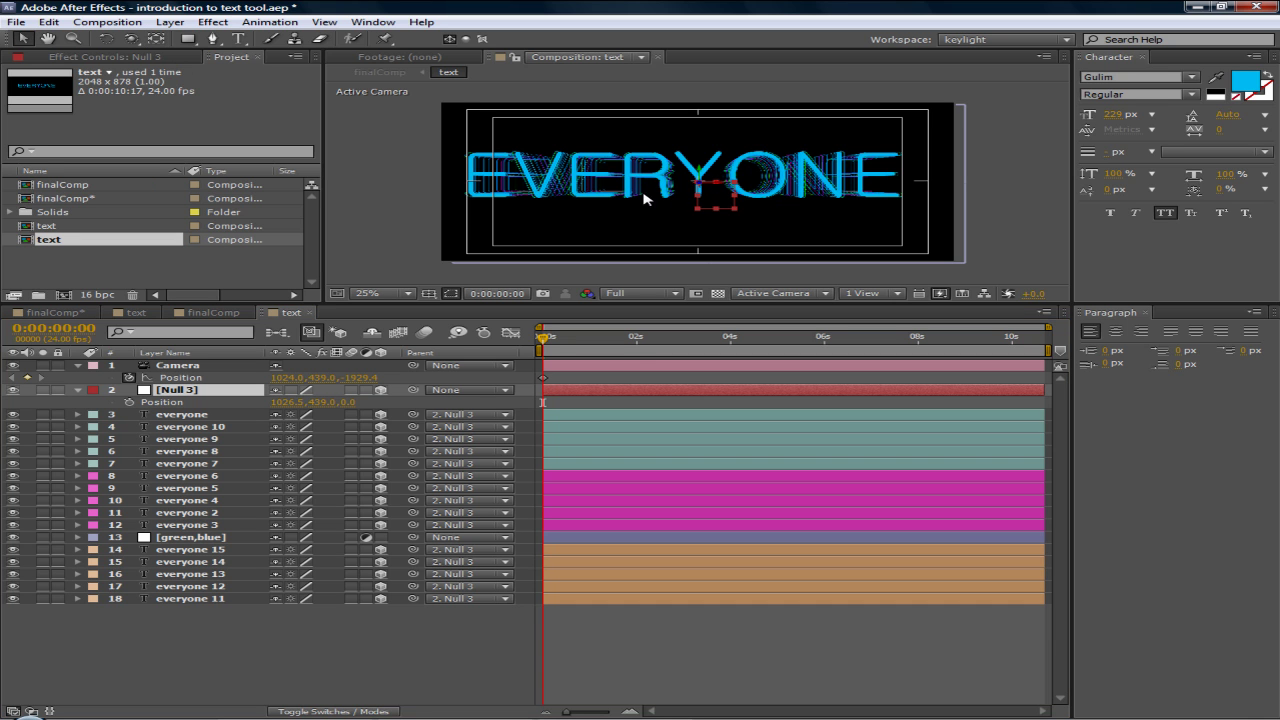
pyautogui.scroll(2, 702, 188)
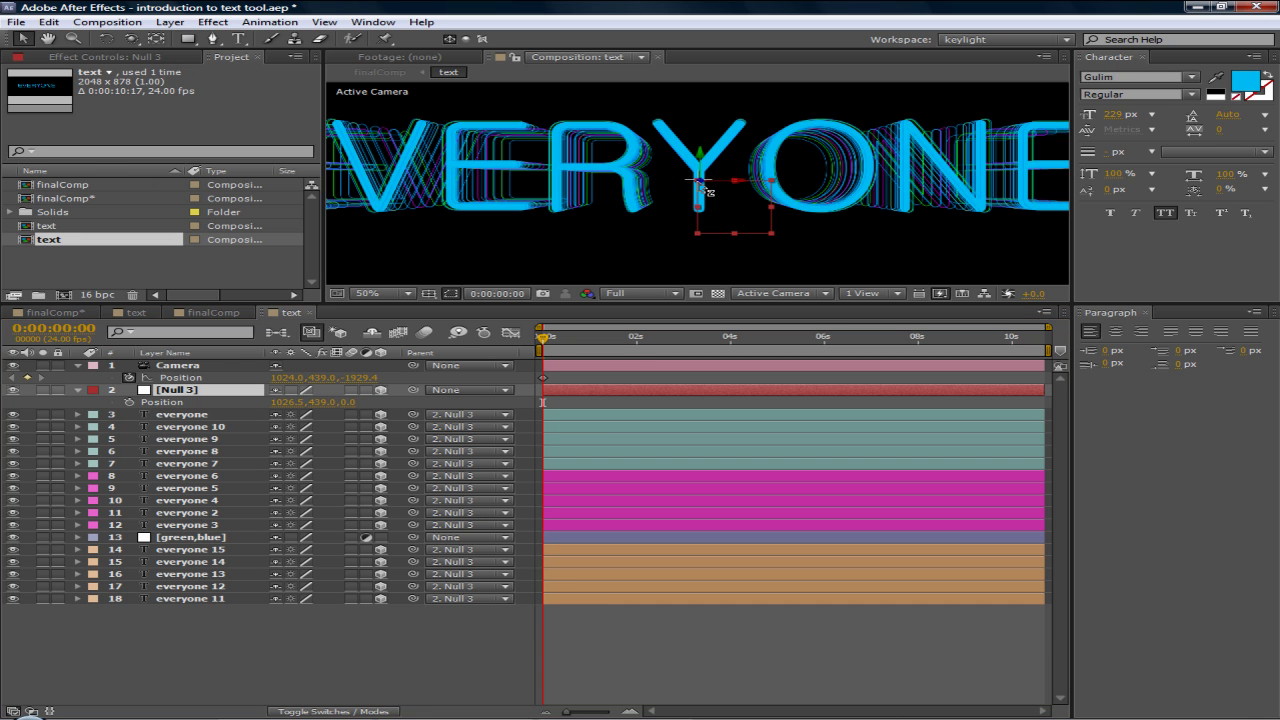
pyautogui.moveTo(739, 184); pyautogui.dragTo(764, 183)
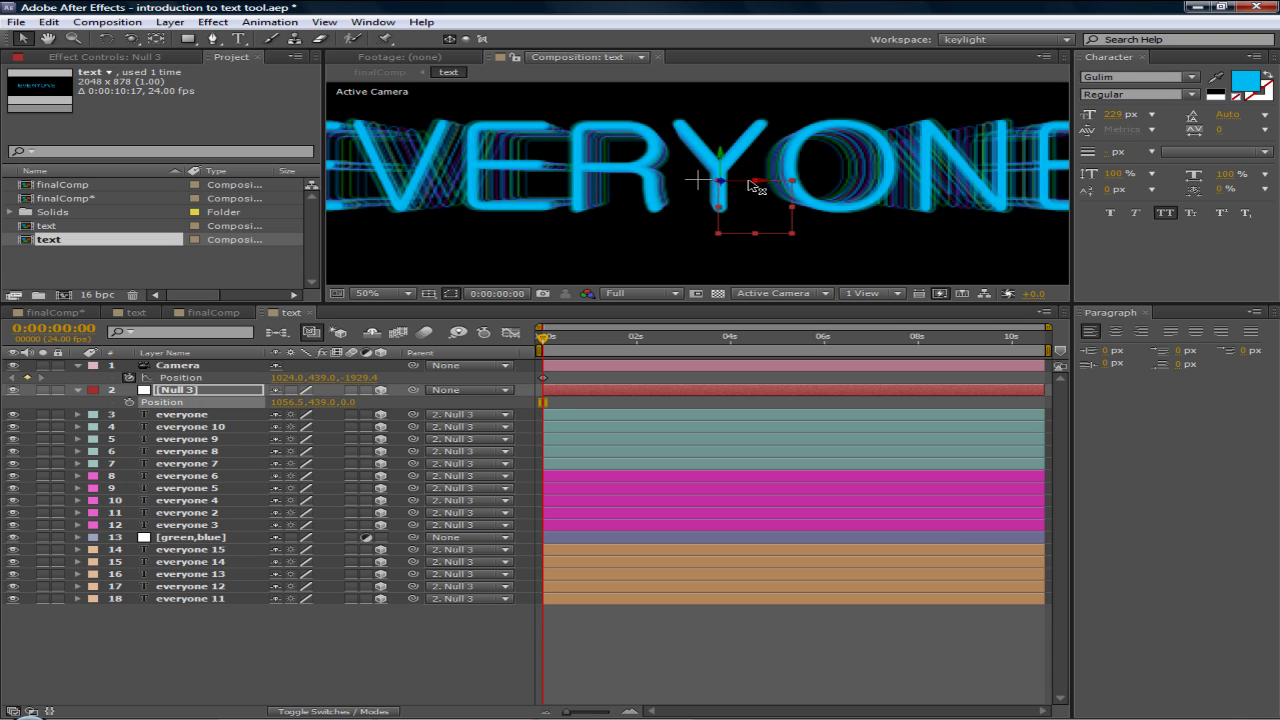
pyautogui.scroll(-2, 745, 189)
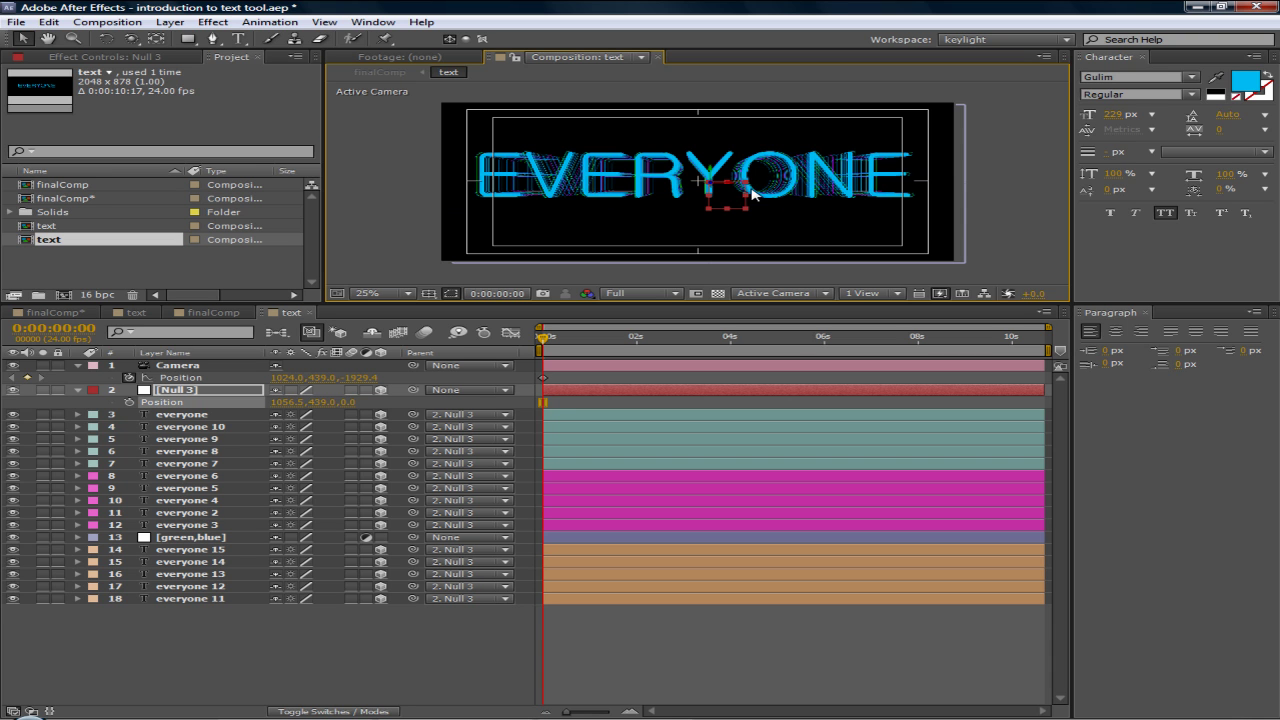
pyautogui.moveTo(726, 185); pyautogui.dragTo(729, 184)
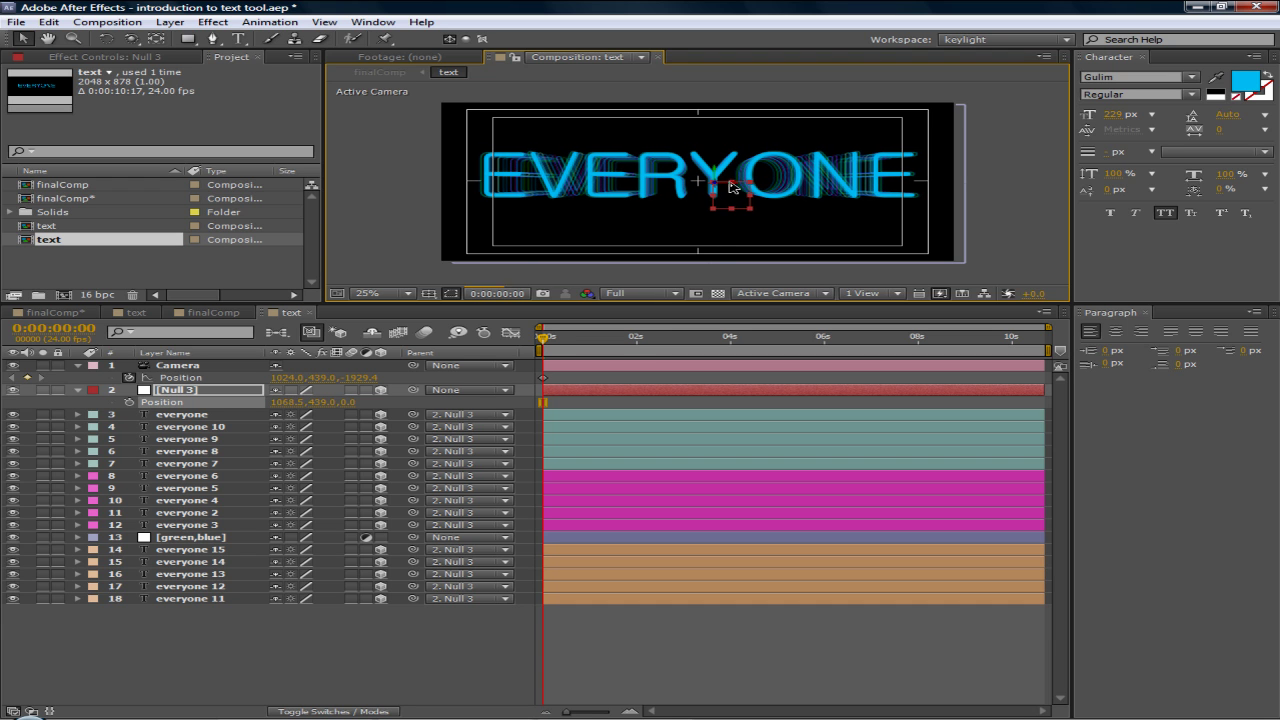
# - Bring the Camera closer to the text at its first Position keyframe by setting the Z position to -886.4
pyautogui.click(213, 368)
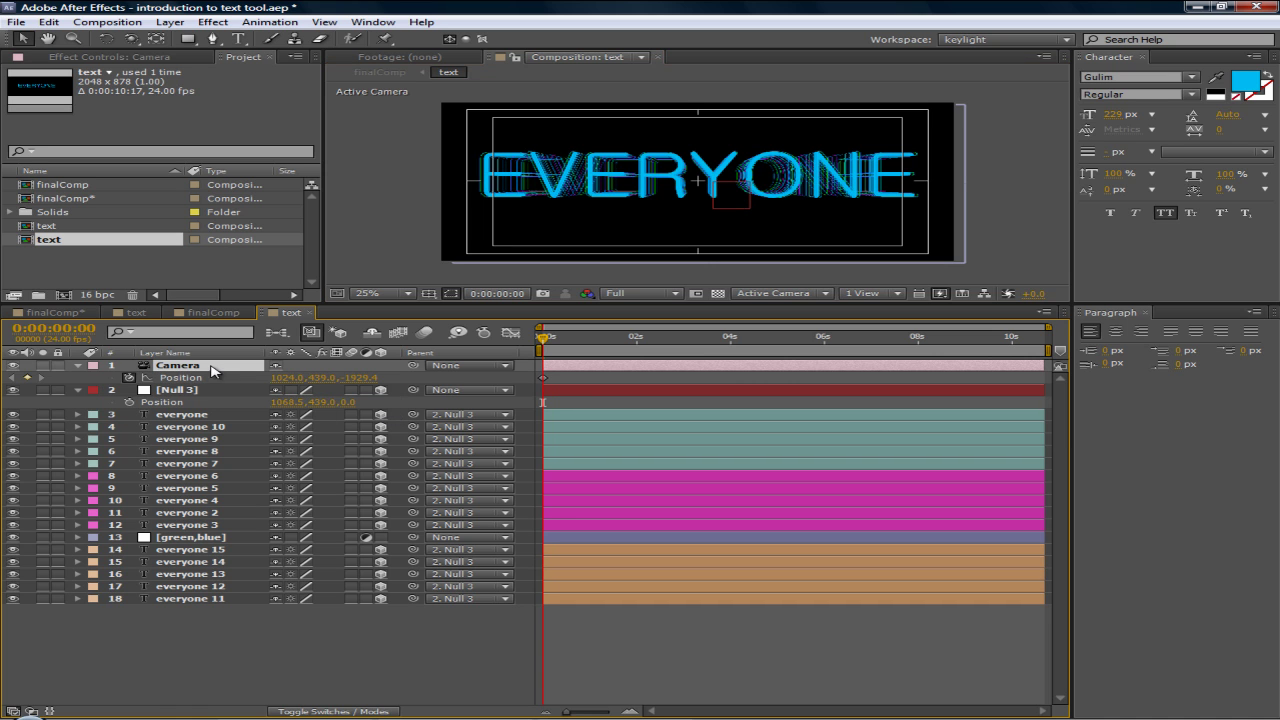
pyautogui.click(545, 379)
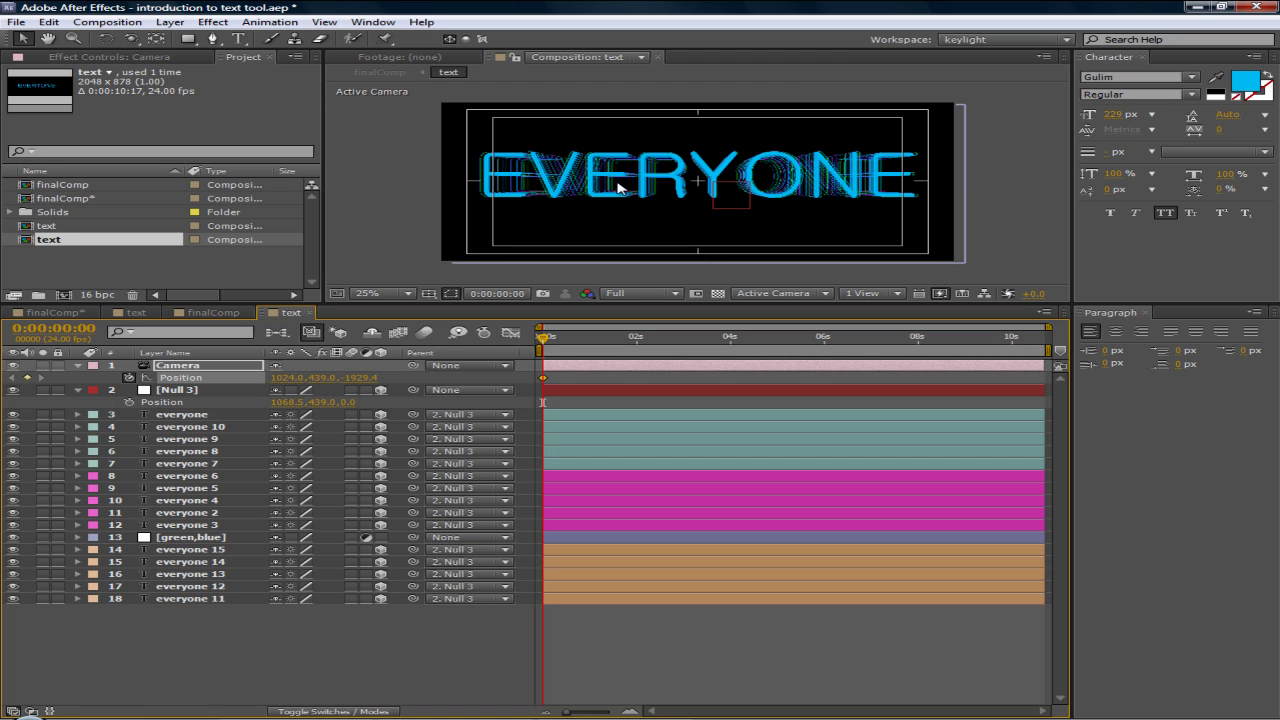
pyautogui.moveTo(368, 378); pyautogui.dragTo(690, 388)
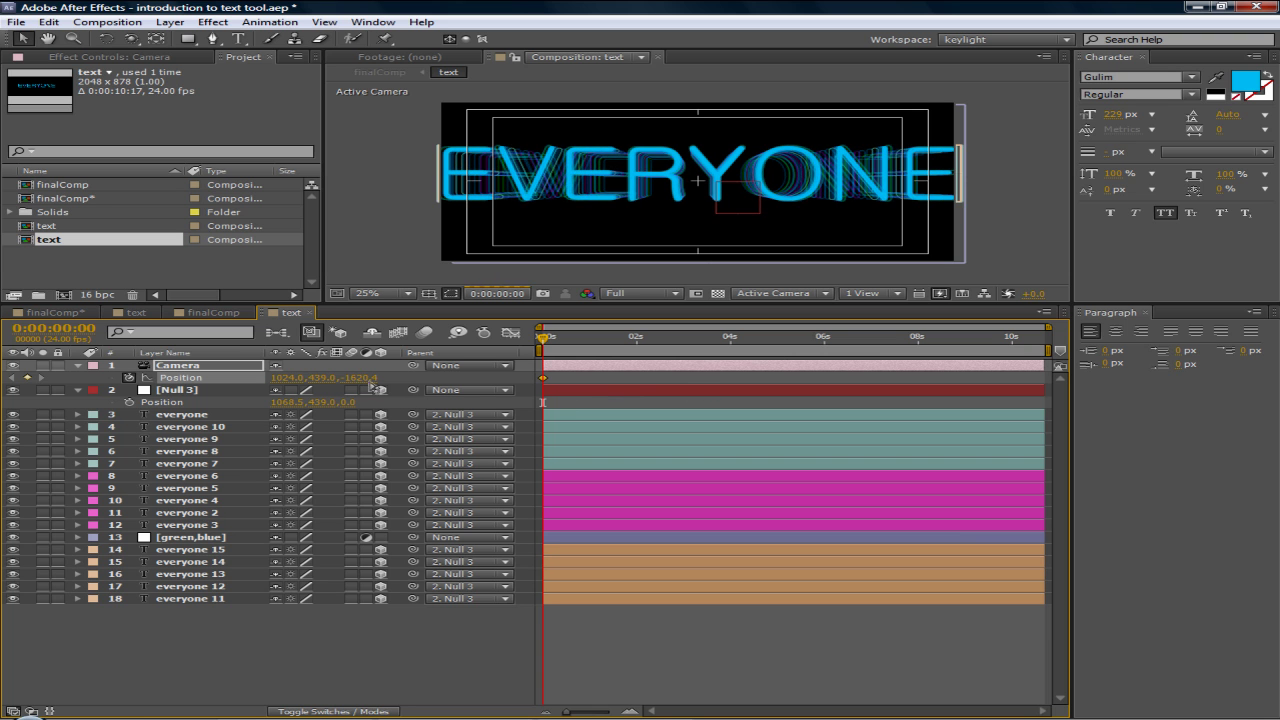
pyautogui.moveTo(370, 385); pyautogui.dragTo(740, 399)
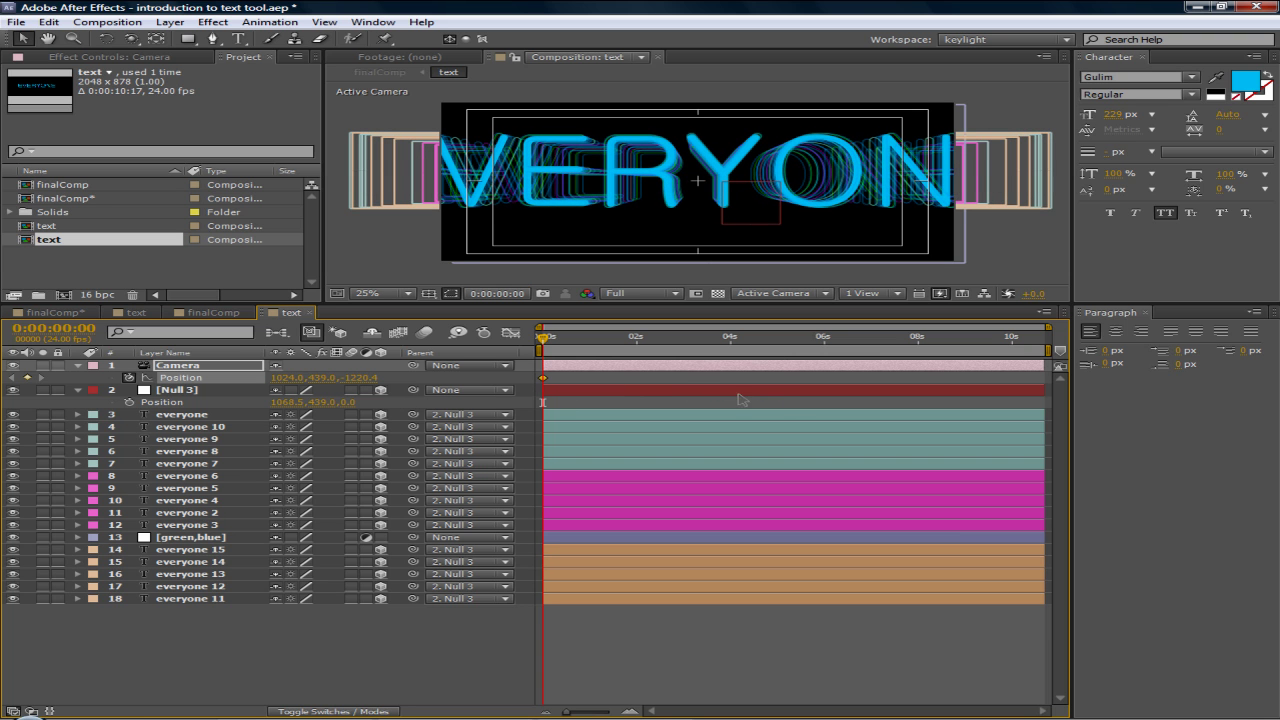
pyautogui.moveTo(357, 383); pyautogui.dragTo(657, 388)
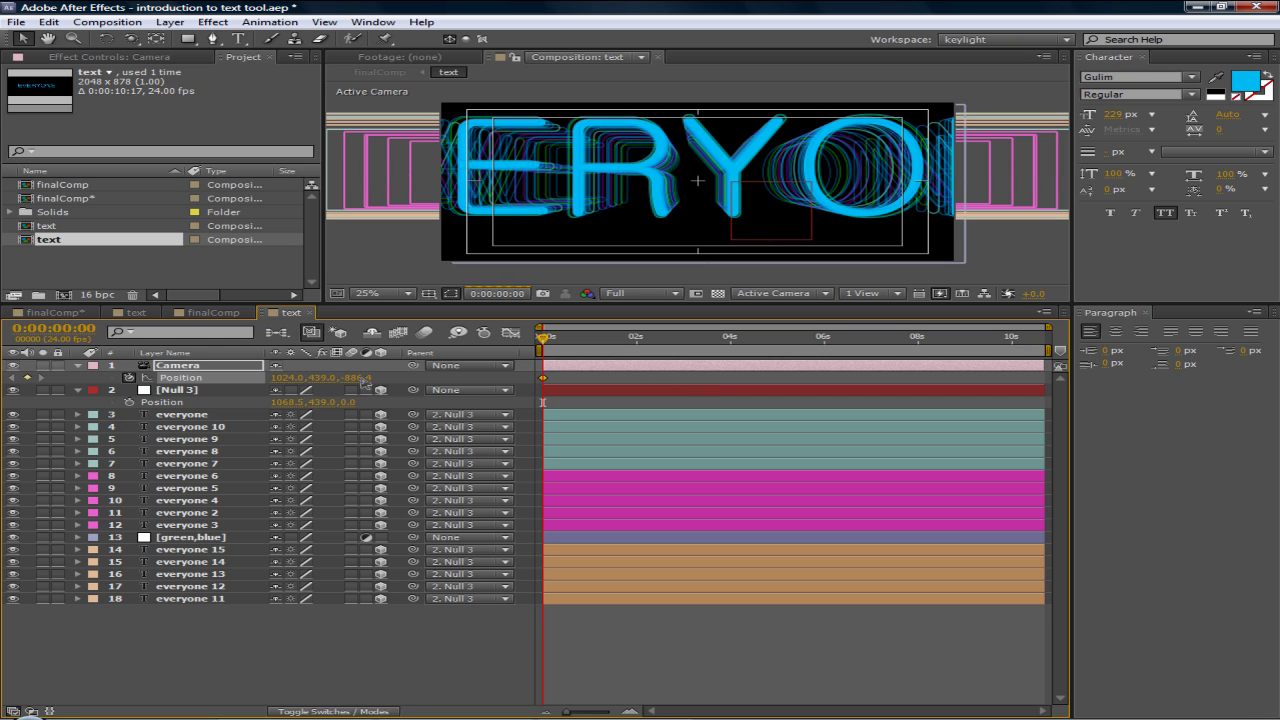
# - Bring the Camera in among the text layers at its first Position keyframe by setting the Z position to -0.2
pyautogui.moveTo(357, 383); pyautogui.dragTo(678, 416)
pyautogui.moveTo(352, 377); pyautogui.dragTo(836, 404)
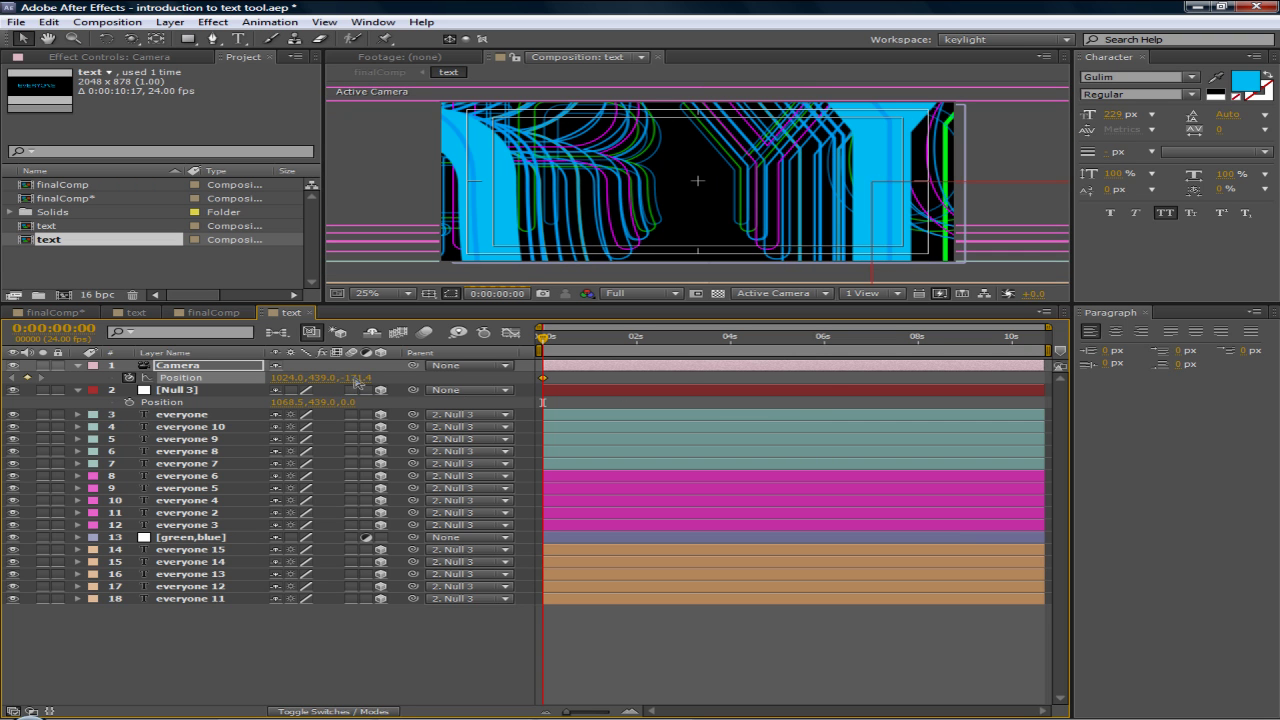
pyautogui.moveTo(357, 378); pyautogui.dragTo(500, 374)
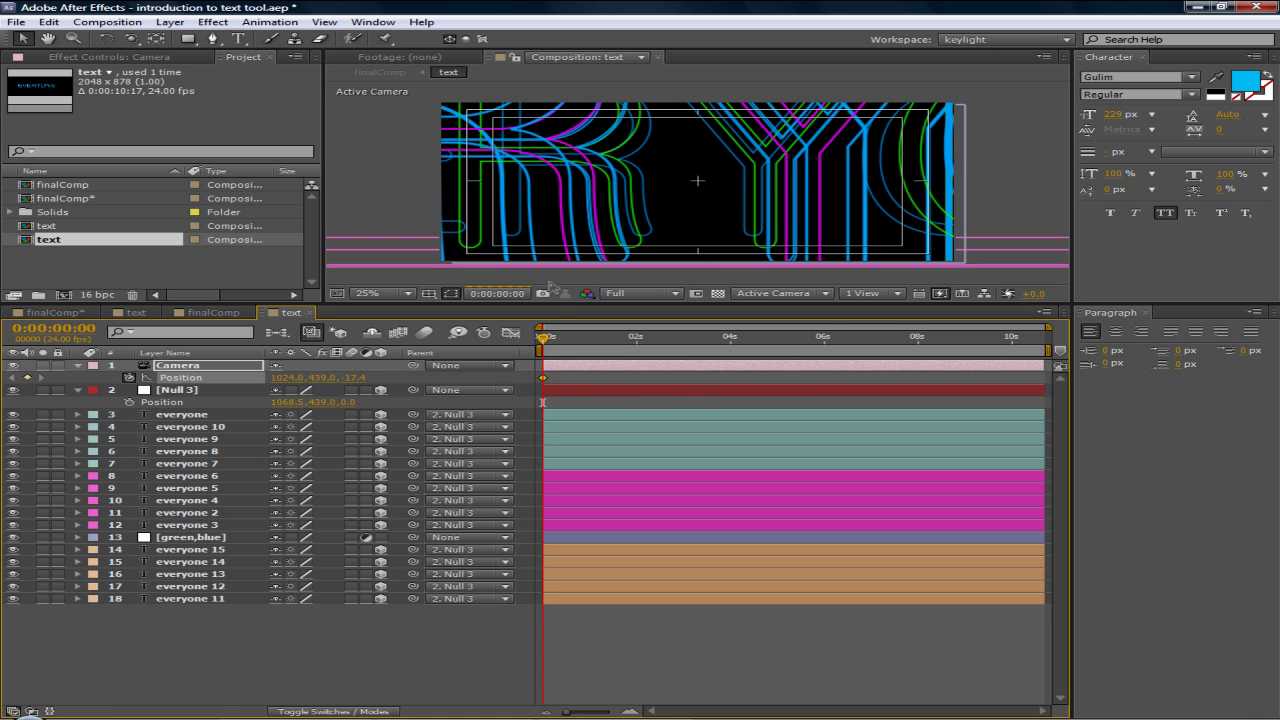
pyautogui.press(',')
pyautogui.press('.')
pyautogui.press(',')
pyautogui.press('.')
pyautogui.press(',')
pyautogui.press('.')
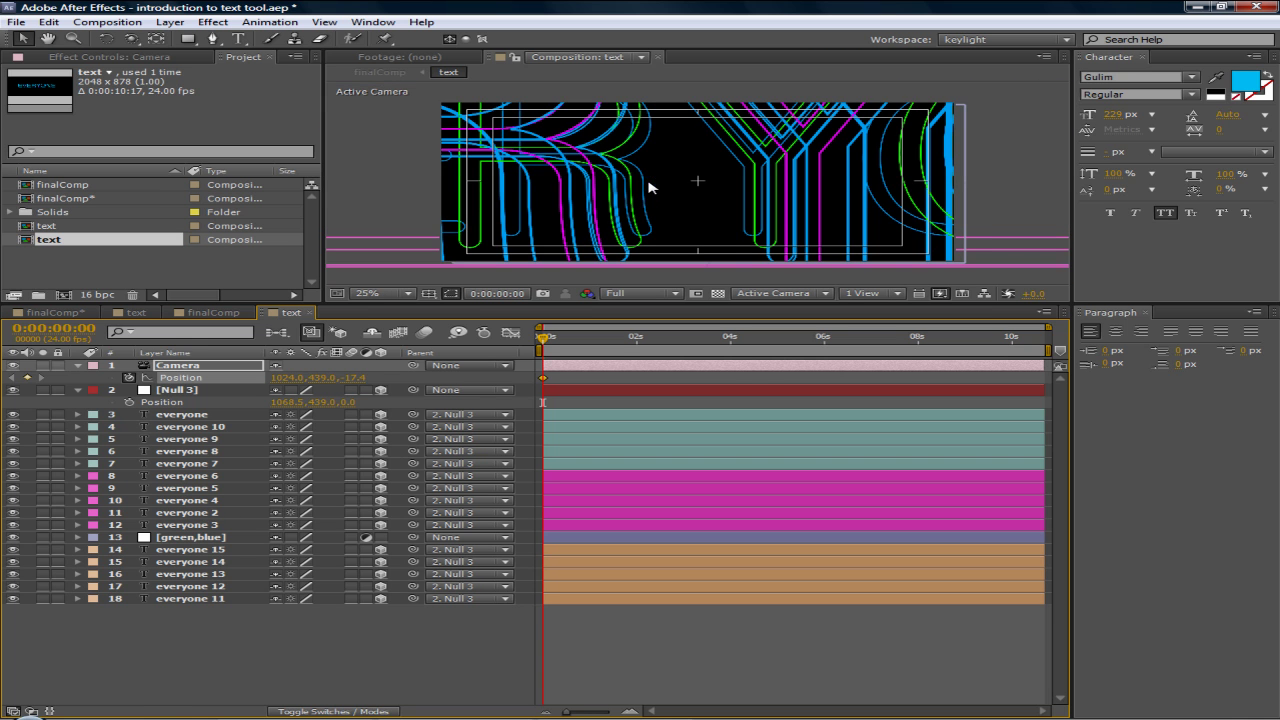
pyautogui.moveTo(354, 378)
pyautogui.mouseDown()
pyautogui.moveTo(383, 377)
pyautogui.moveTo(370, 377)
pyautogui.mouseUp()
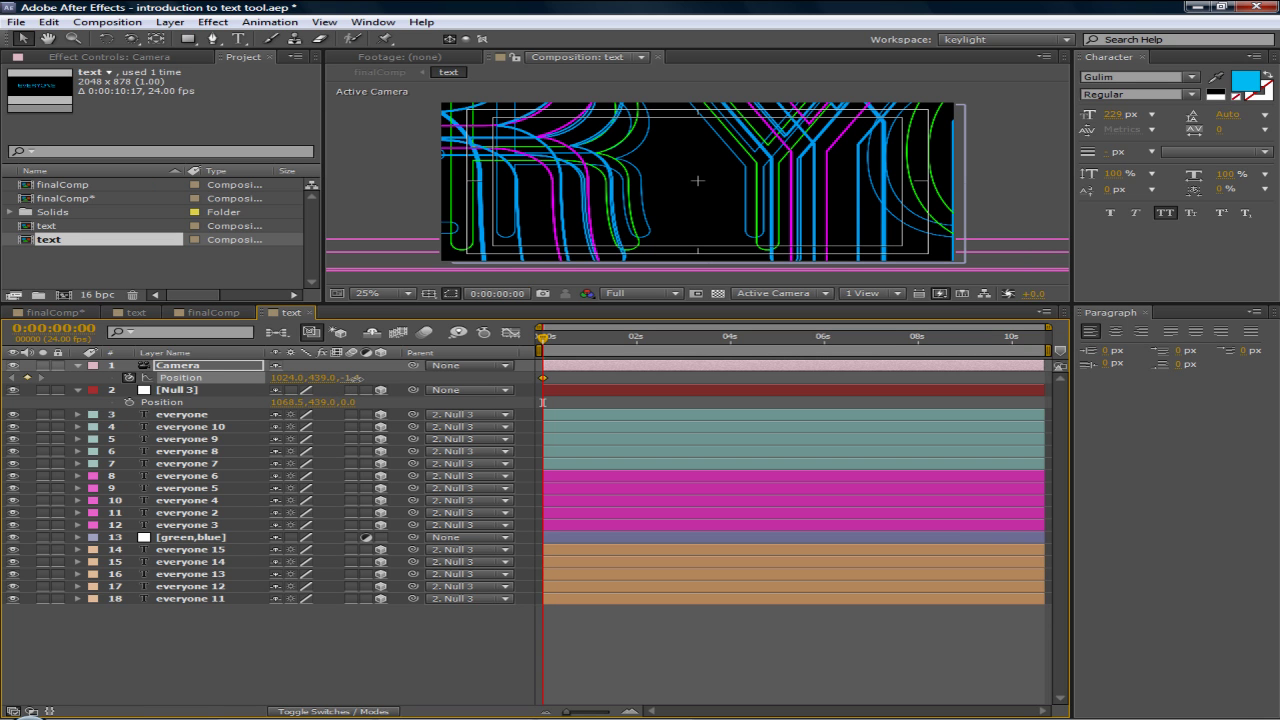
pyautogui.moveTo(350, 378); pyautogui.dragTo(360, 378)
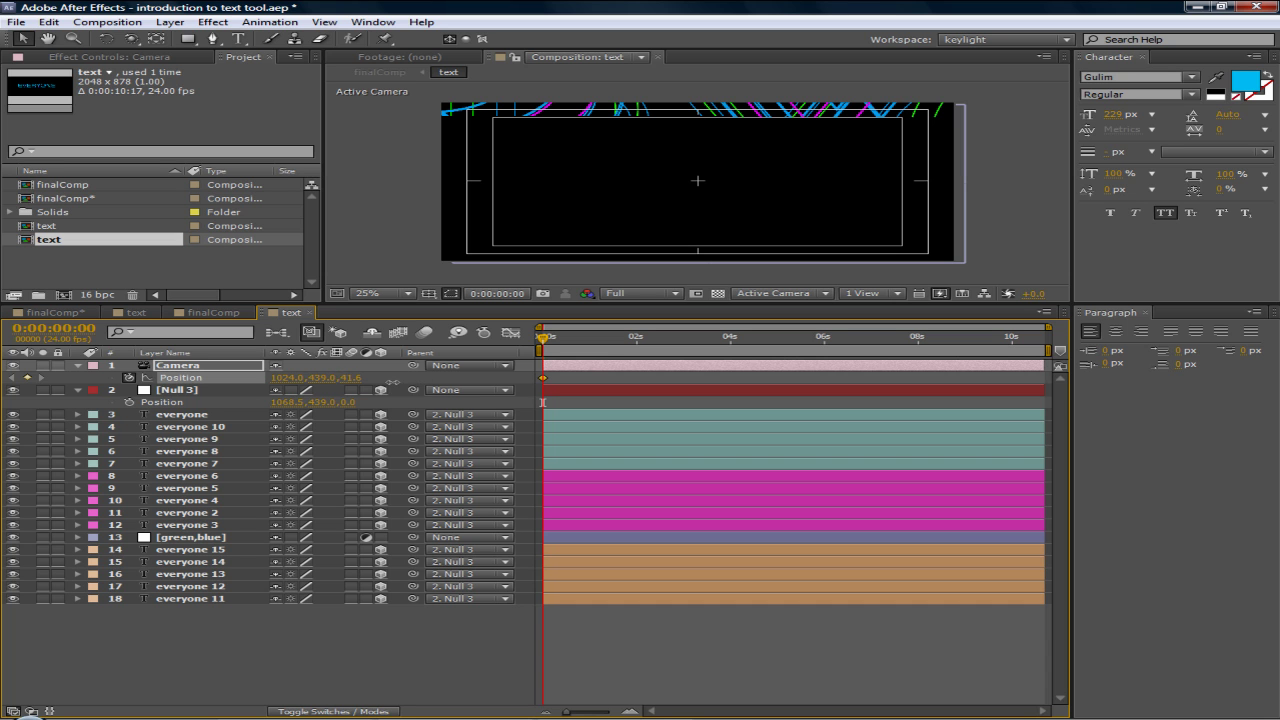
pyautogui.moveTo(358, 383); pyautogui.dragTo(356, 382)
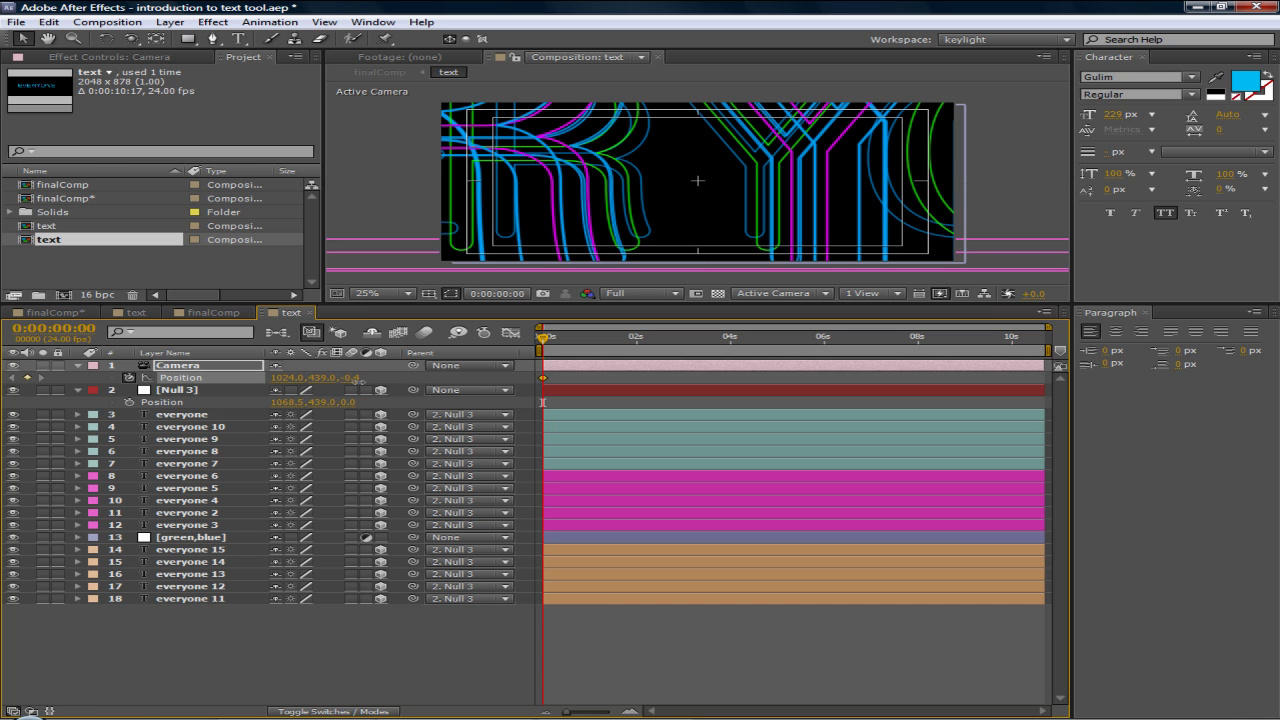
pyautogui.moveTo(358, 383); pyautogui.dragTo(360, 383)
pyautogui.click(358, 379)
pyautogui.click(353, 380)
pyautogui.moveTo(353, 380); pyautogui.dragTo(405, 384)
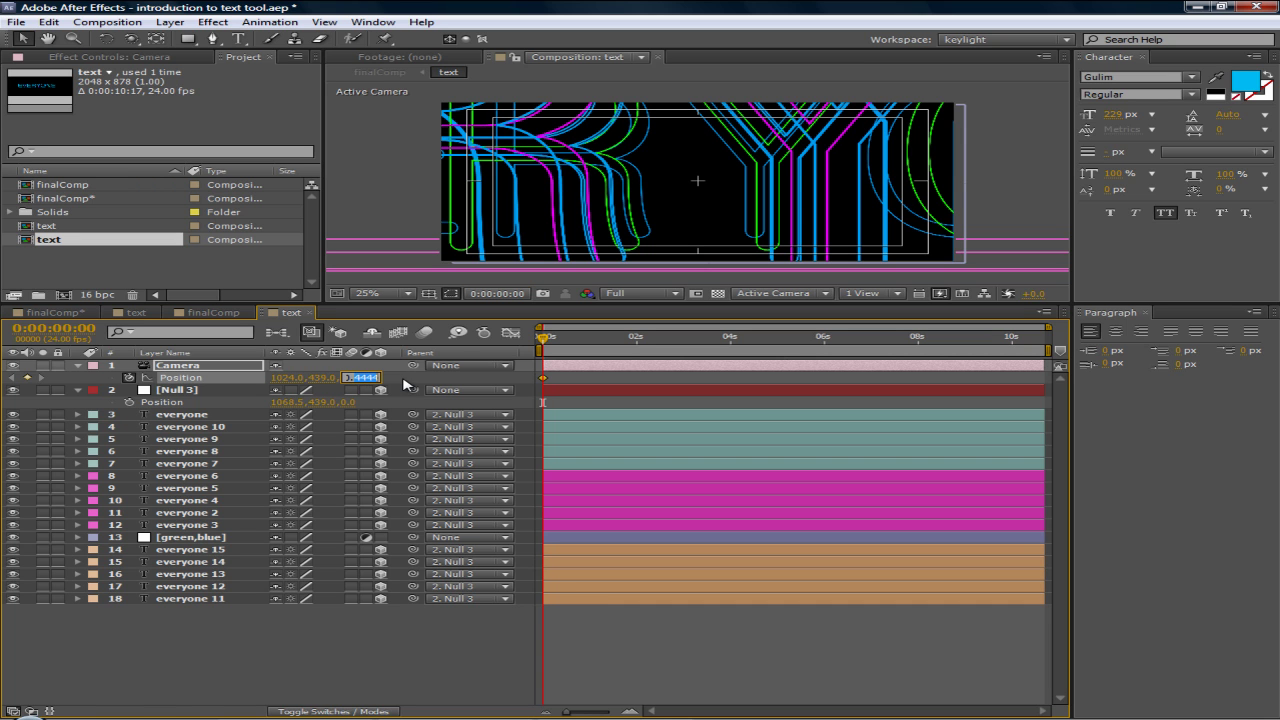
pyautogui.press('Return')
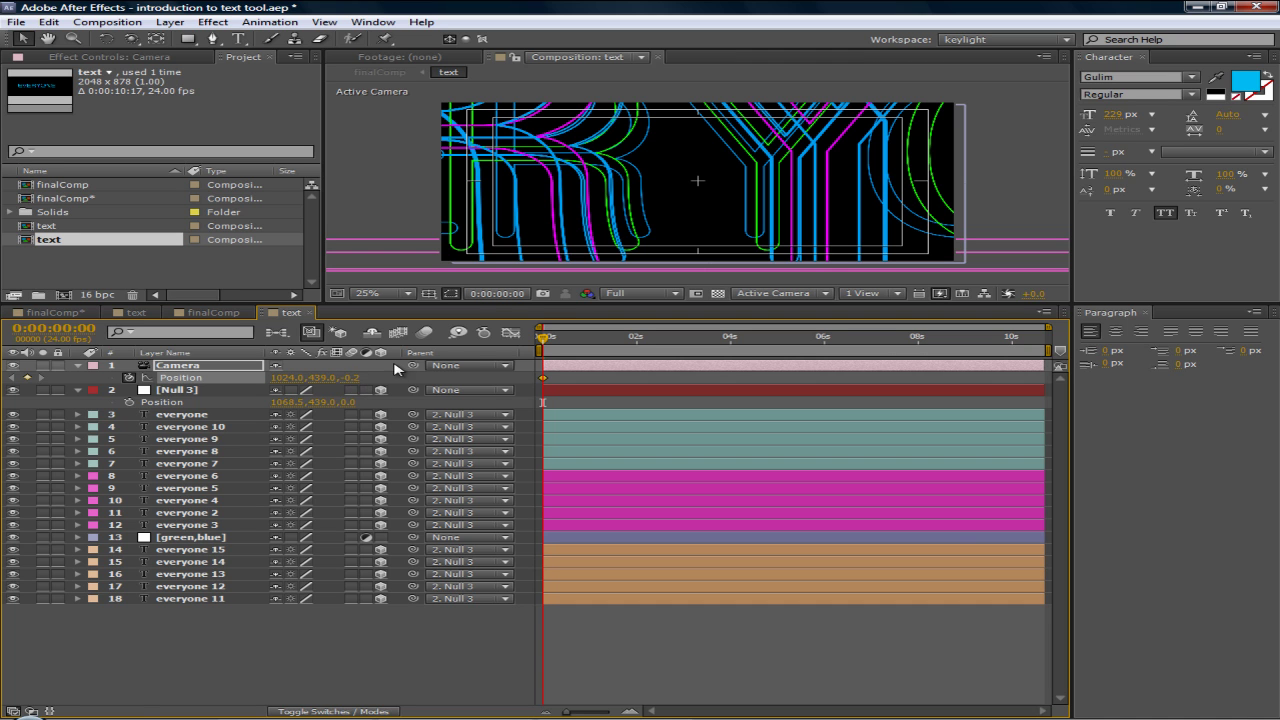
# - Examine the text layers' outlines inside and beyond the composition frame at different magnifications
pyautogui.scroll(-4, 628, 194)
pyautogui.scroll(2, 628, 194)
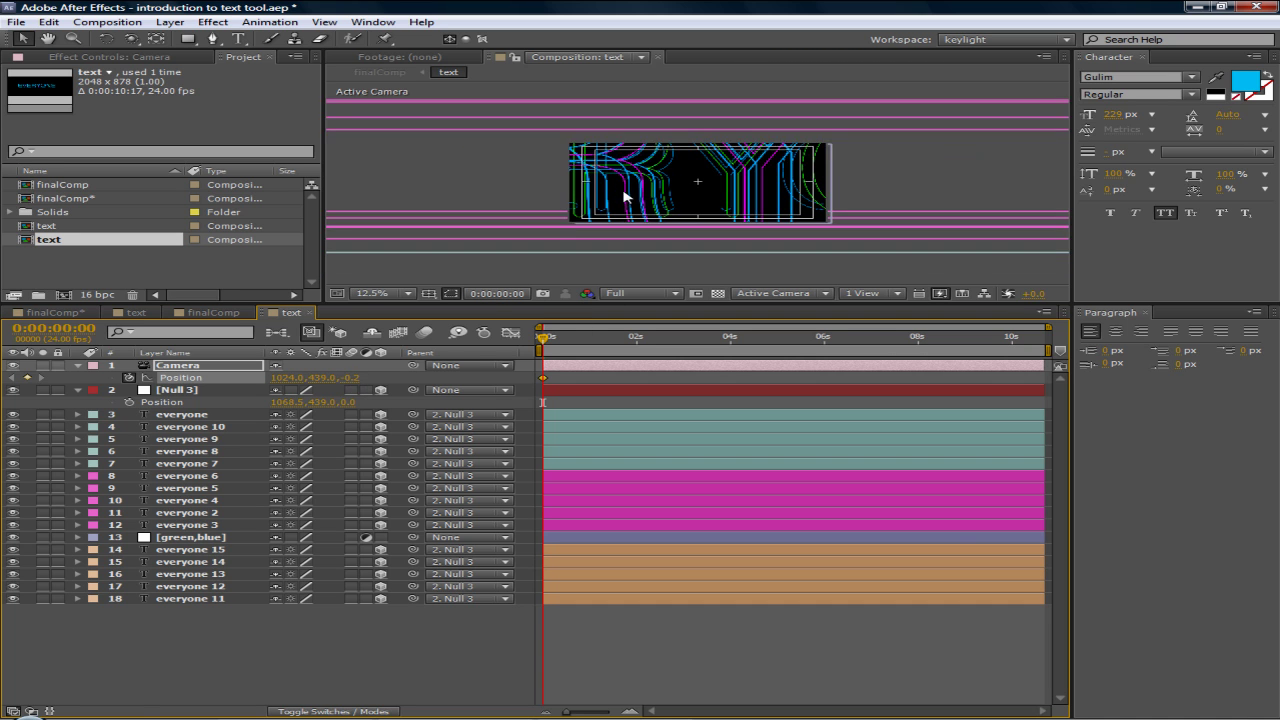
pyautogui.scroll(-4, 625, 195)
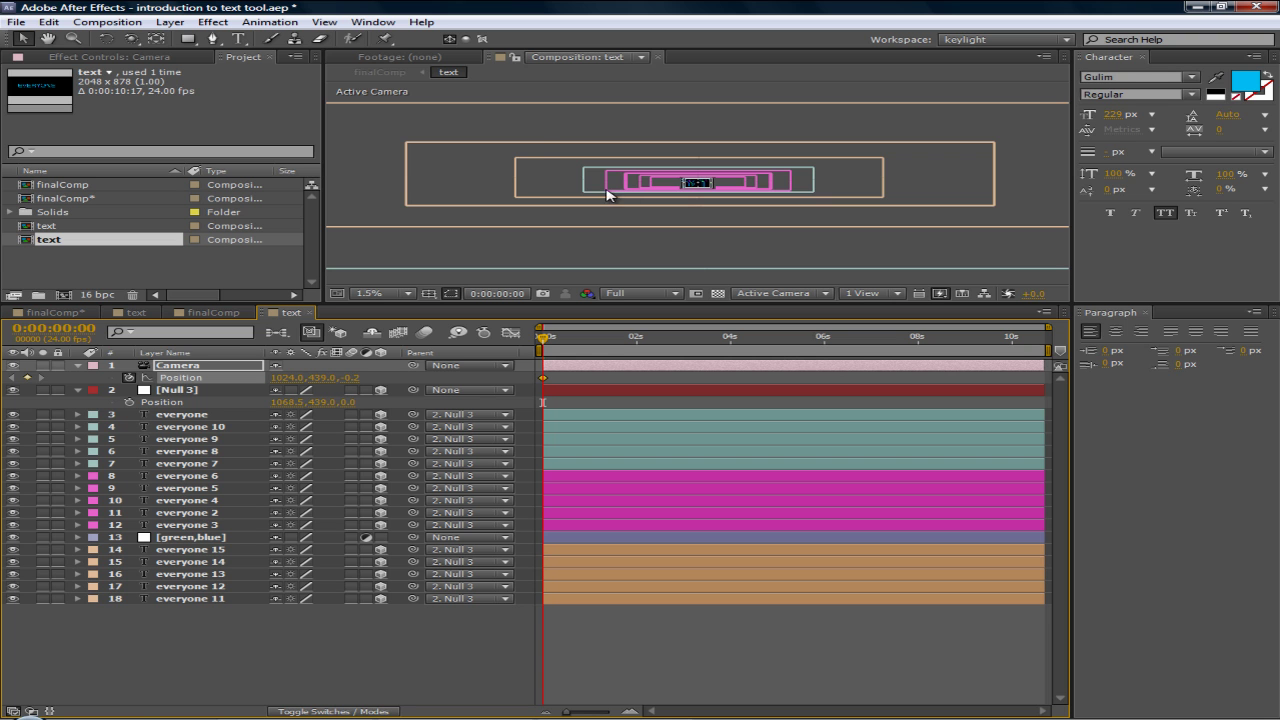
pyautogui.scroll(3, 535, 140)
pyautogui.scroll(2, 530, 137)
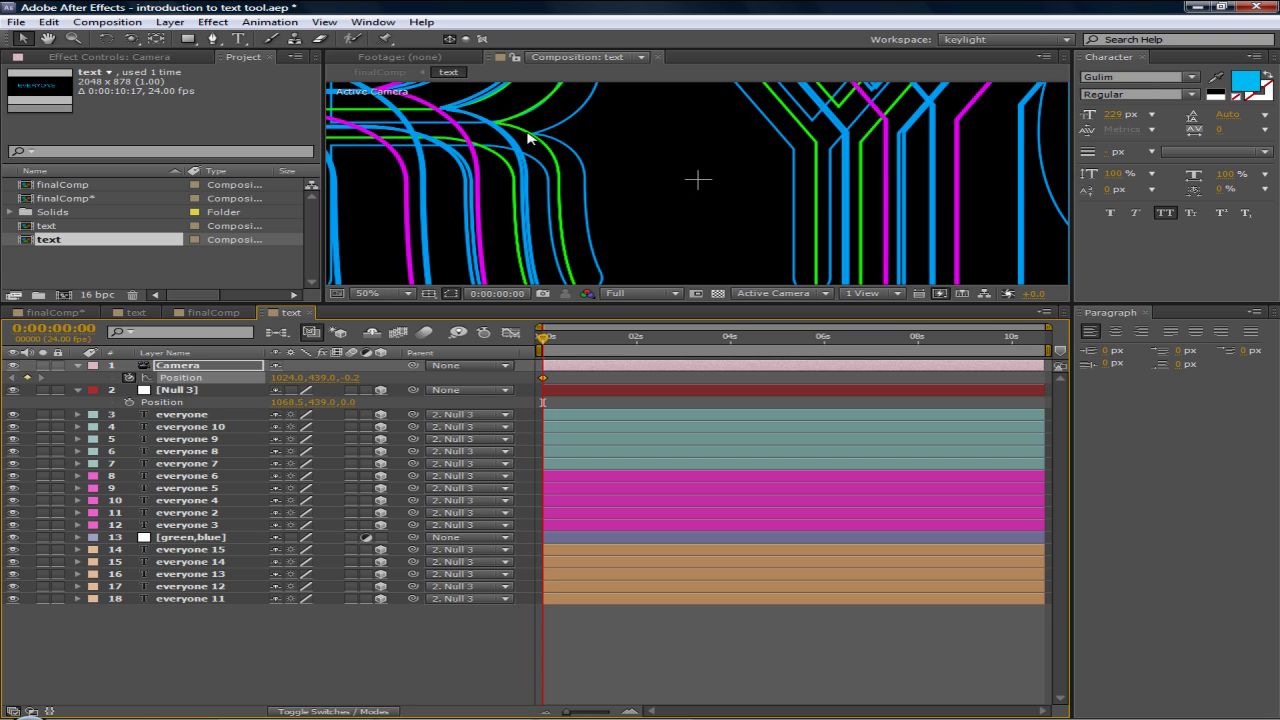
pyautogui.scroll(-3, 523, 143)
pyautogui.scroll(1, 544, 178)
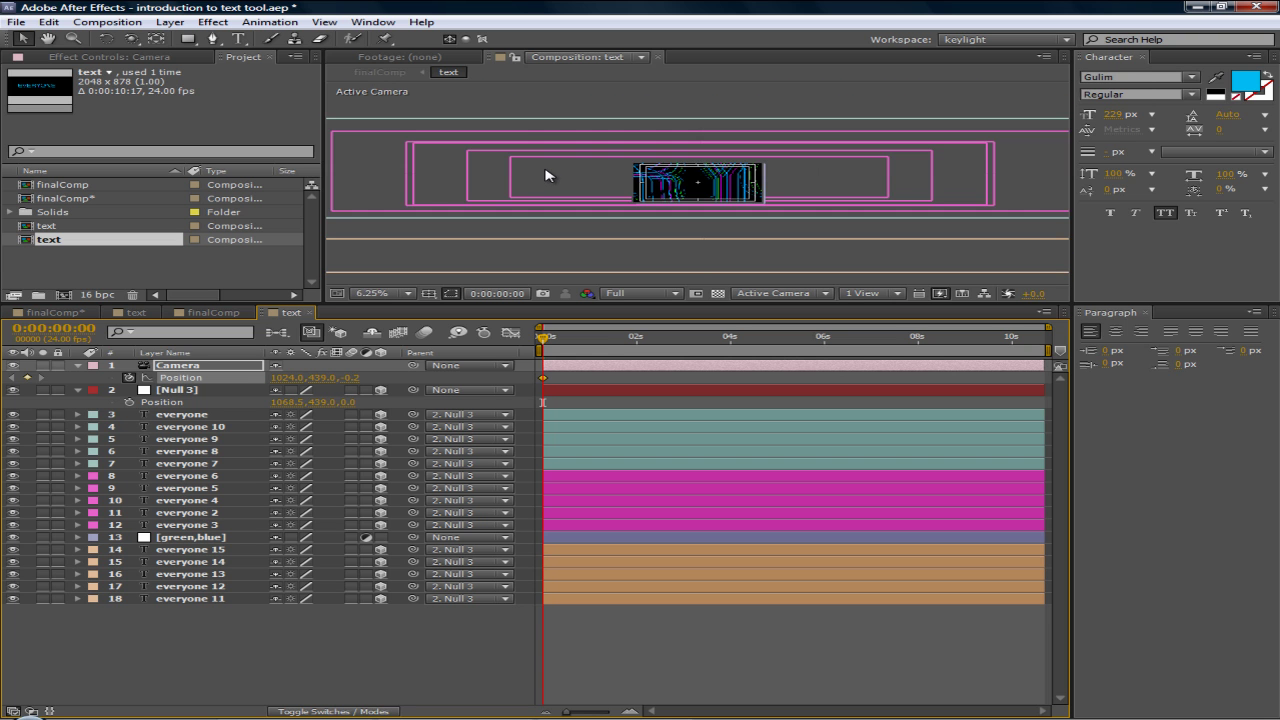
pyautogui.scroll(1, 549, 170)
pyautogui.scroll(1, 548, 170)
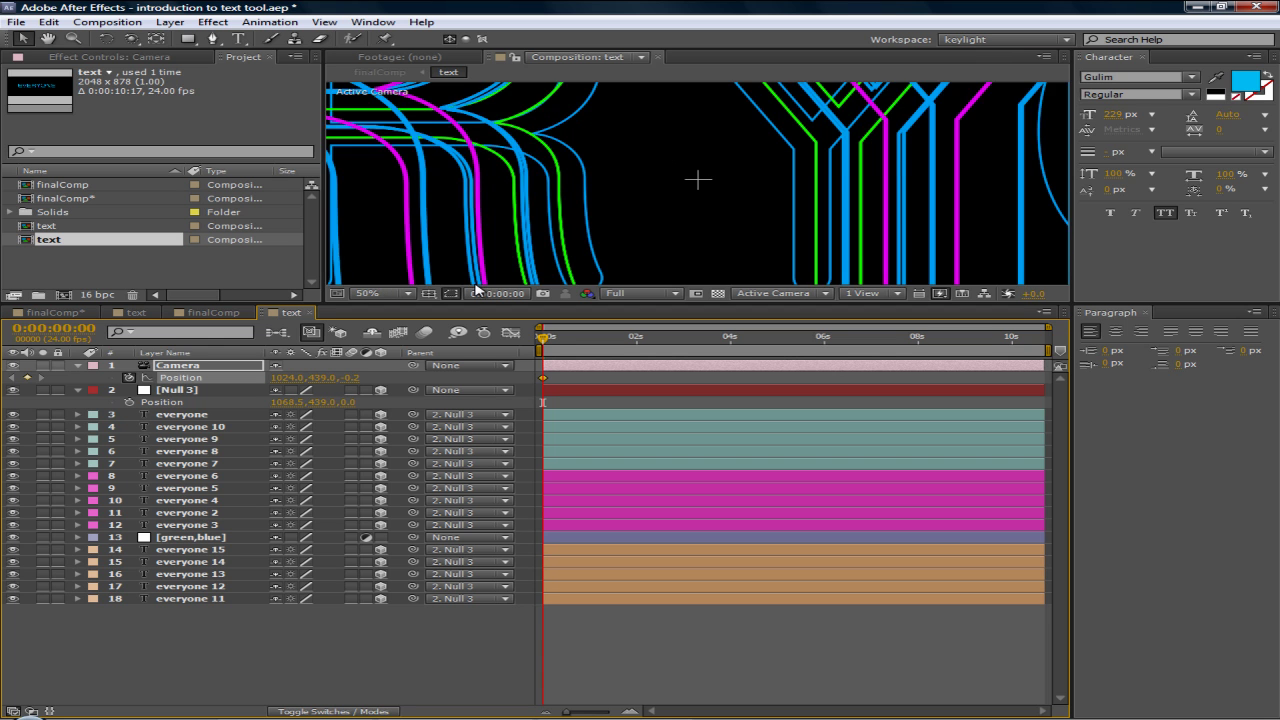
pyautogui.scroll(-1, 551, 205)
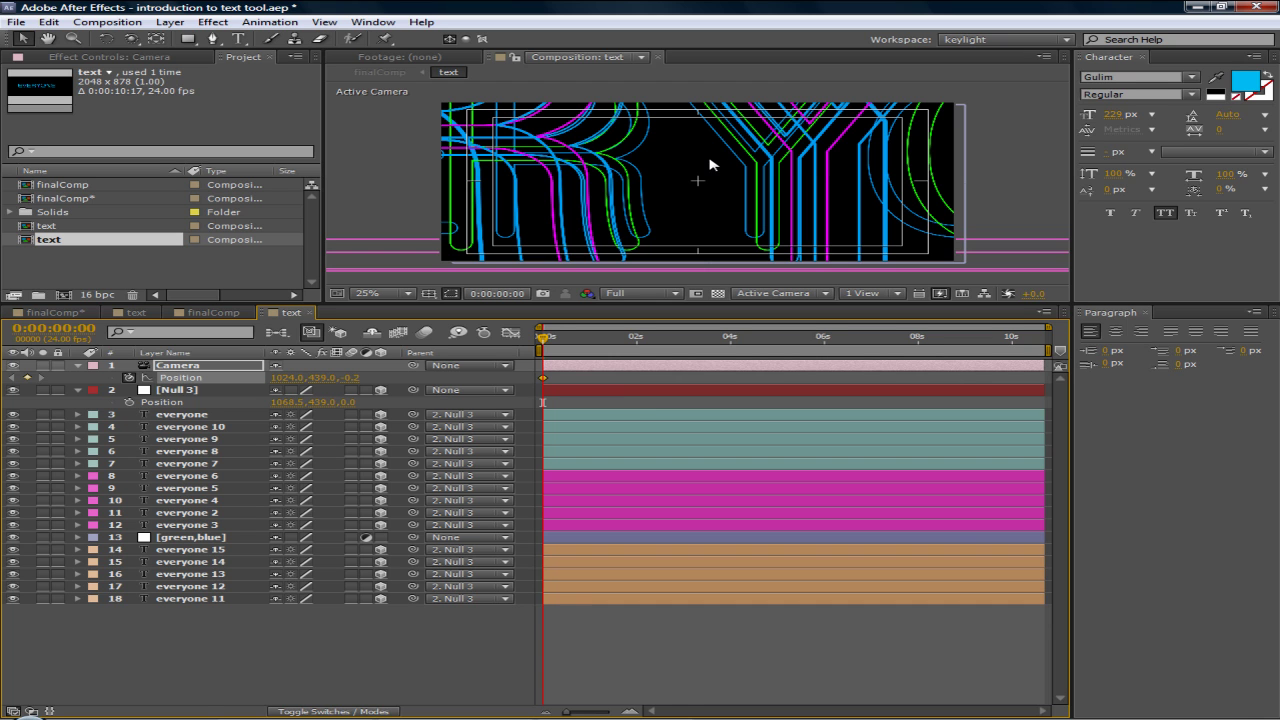
# - At 0:00:02:00, pull the Camera back until the whole EVERYONE text fits the frame, with the Z position at -2503.2
pyautogui.moveTo(545, 343); pyautogui.dragTo(637, 344)
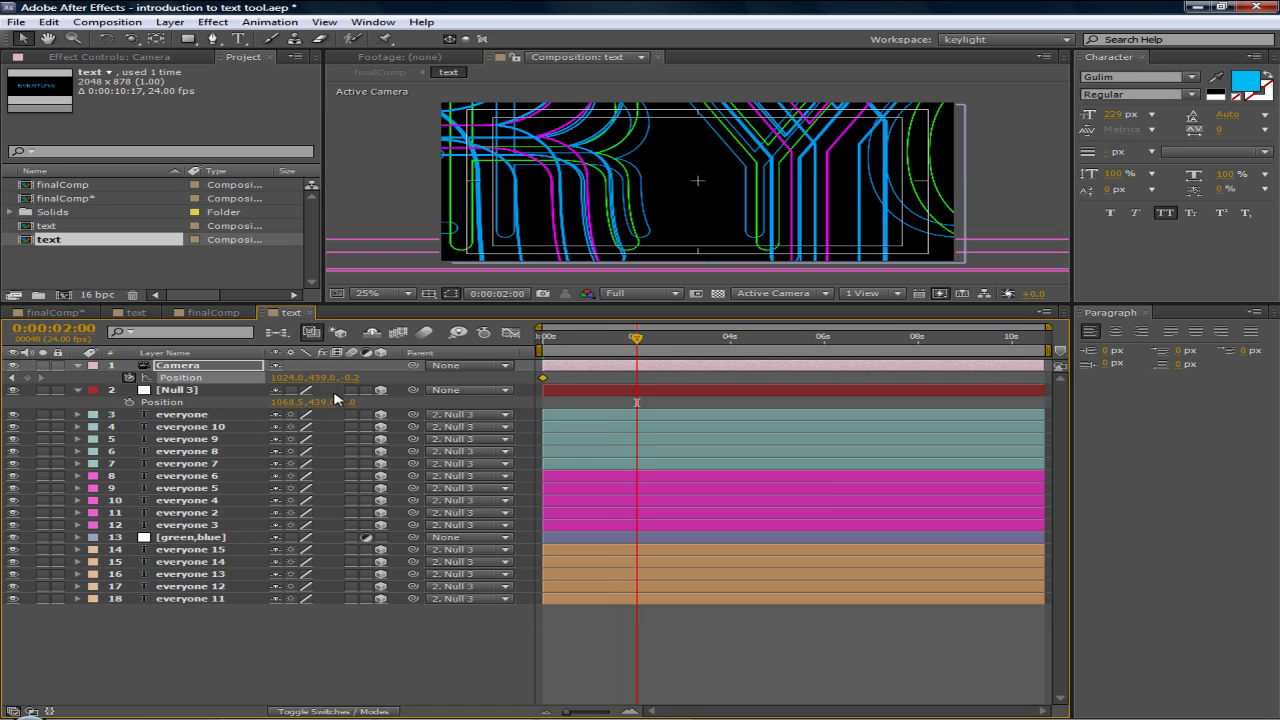
pyautogui.moveTo(356, 378)
pyautogui.mouseDown()
pyautogui.moveTo(293, 378)
pyautogui.moveTo(377, 393)
pyautogui.moveTo(358, 381)
pyautogui.mouseUp()
pyautogui.moveTo(354, 378); pyautogui.dragTo(303, 369)
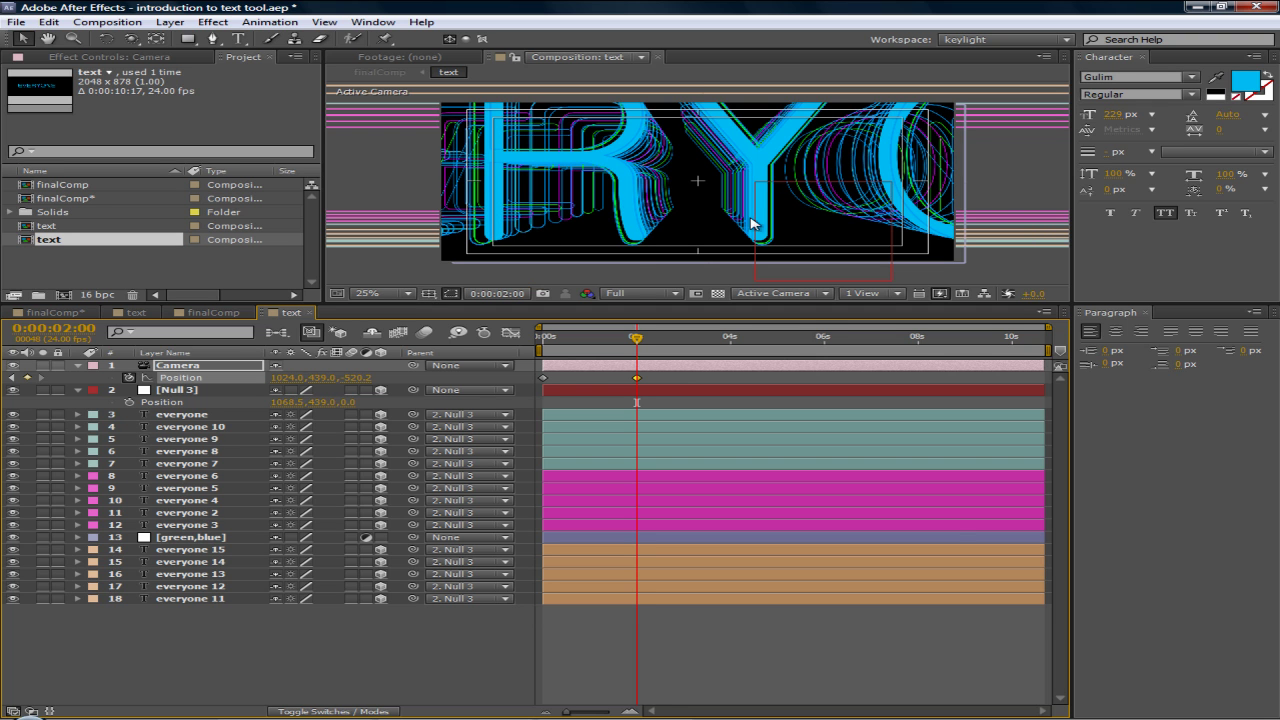
pyautogui.moveTo(355, 378); pyautogui.dragTo(218, 371)
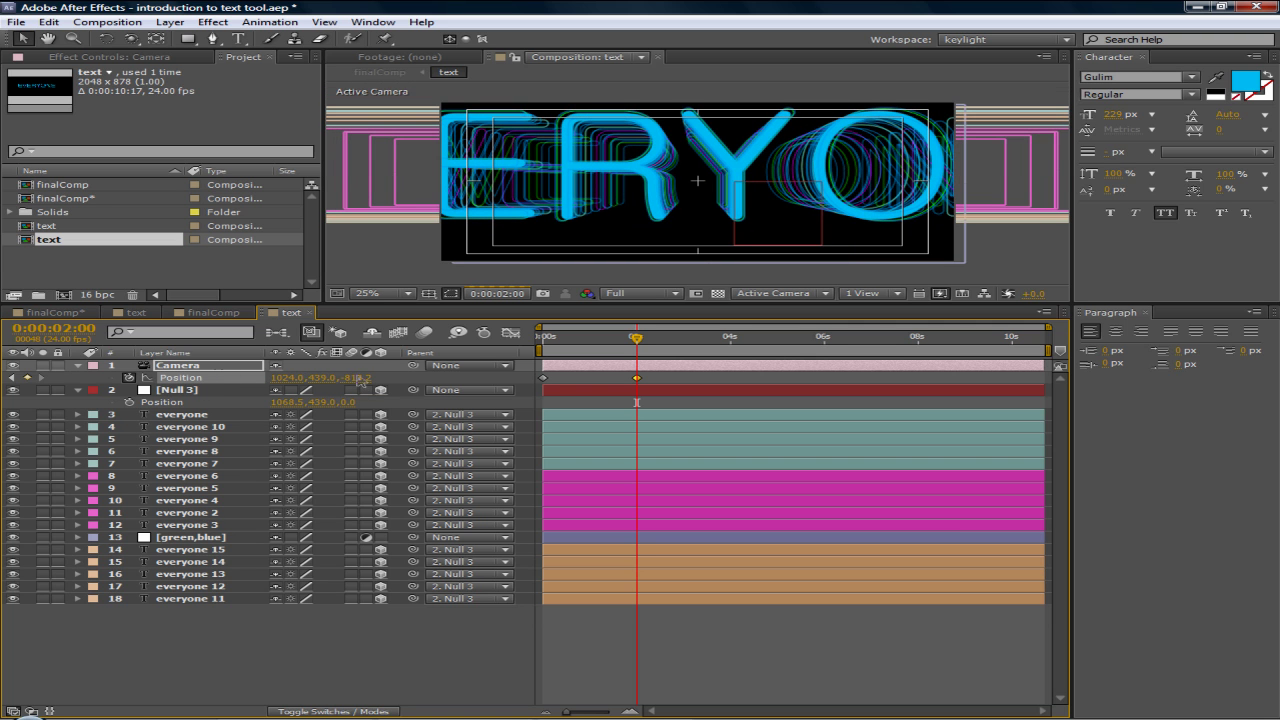
pyautogui.moveTo(361, 383); pyautogui.dragTo(305, 379)
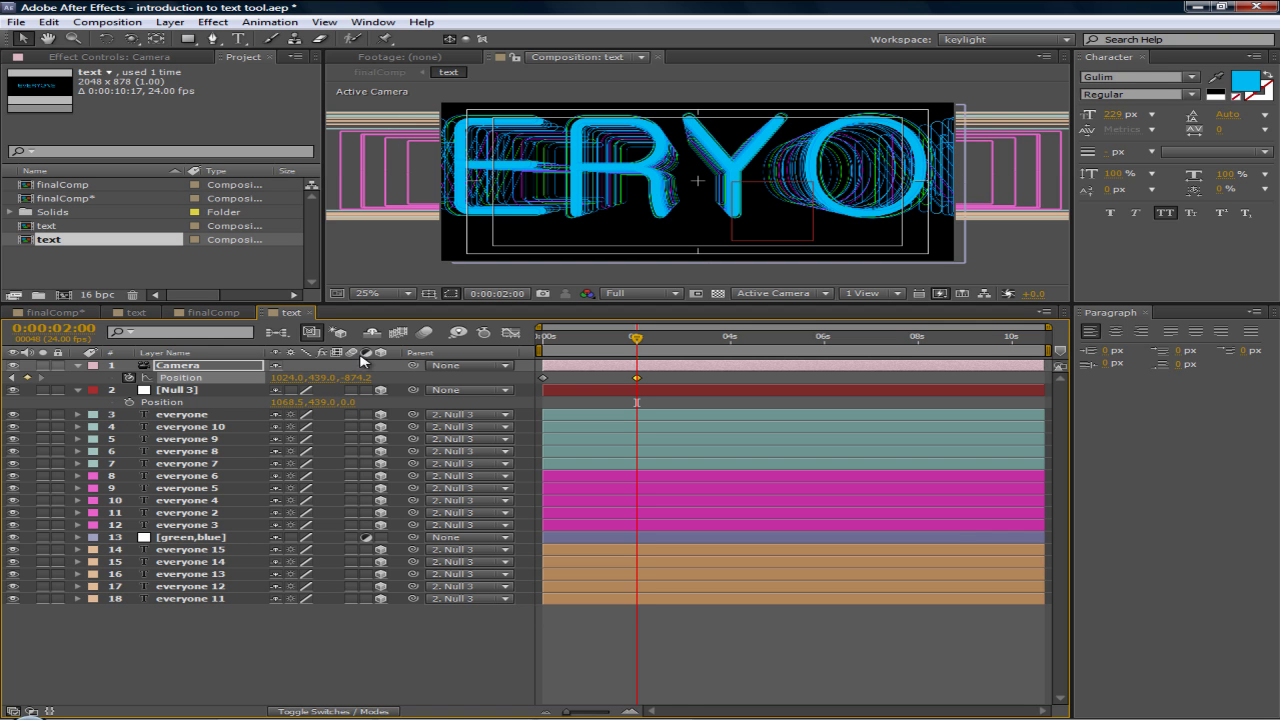
pyautogui.moveTo(357, 380); pyautogui.dragTo(250, 380)
pyautogui.moveTo(363, 383); pyautogui.dragTo(151, 364)
pyautogui.moveTo(365, 384); pyautogui.dragTo(181, 367)
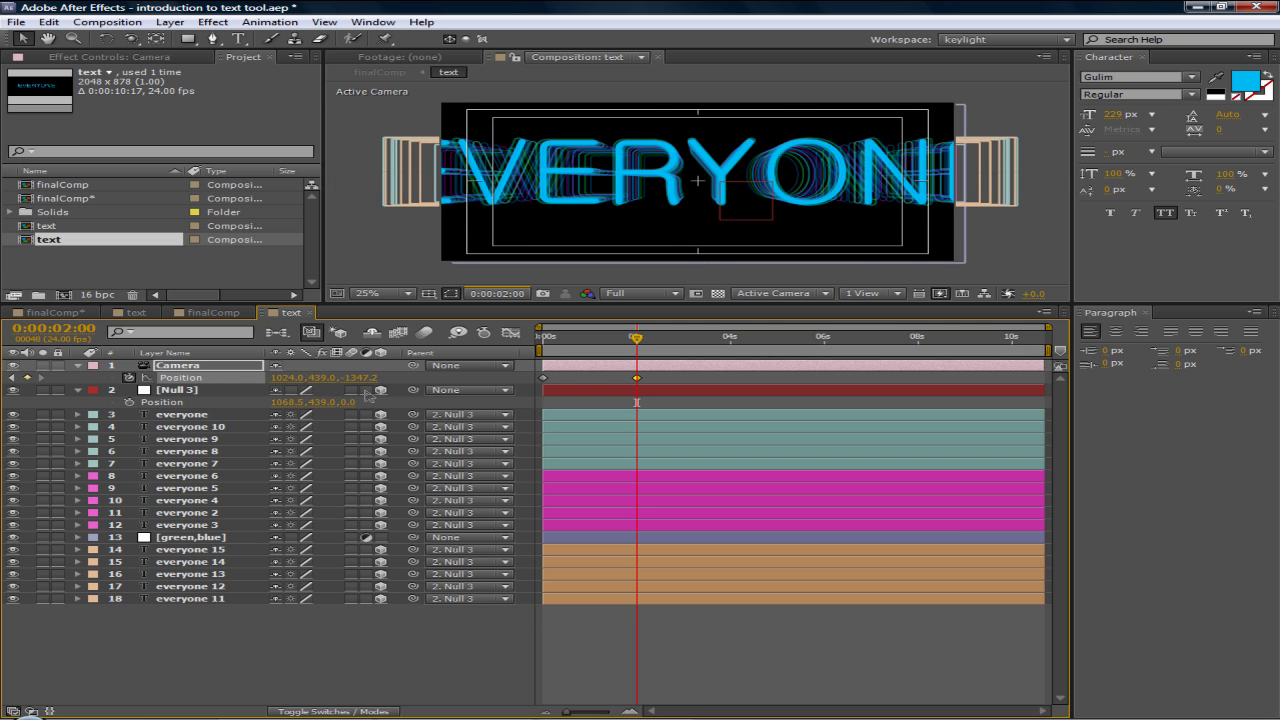
pyautogui.moveTo(365, 384); pyautogui.dragTo(200, 369)
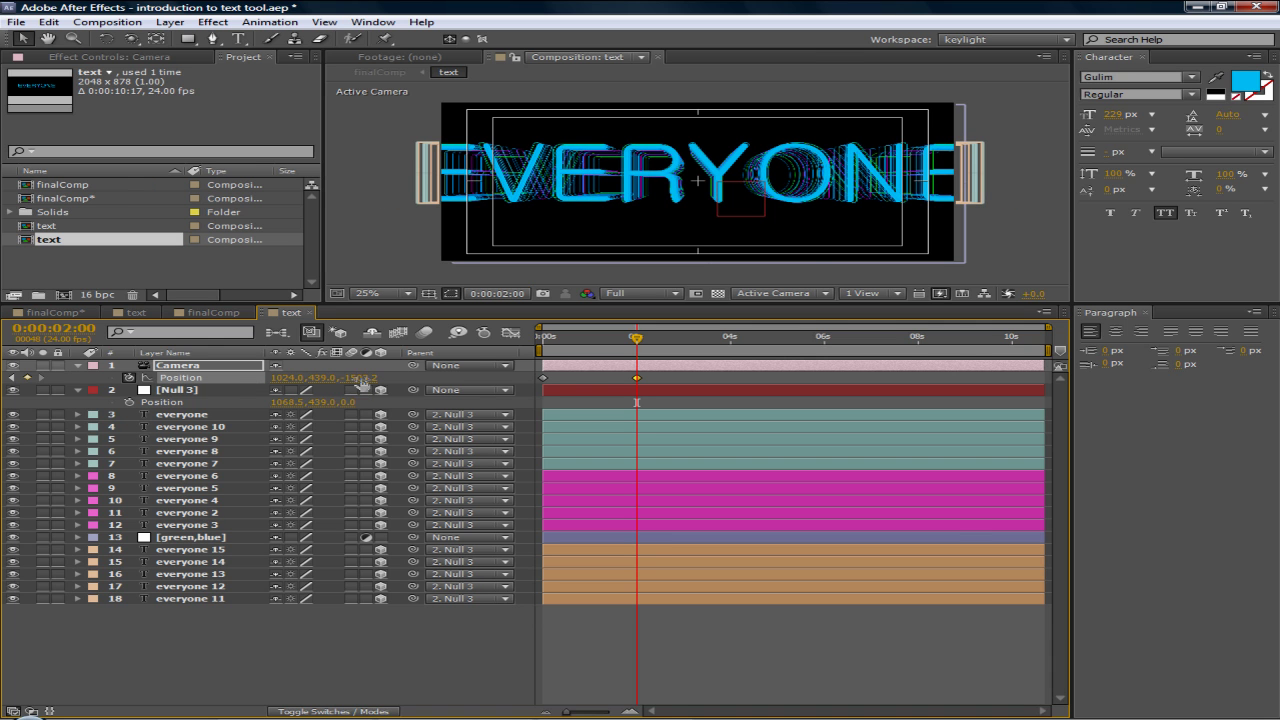
pyautogui.moveTo(370, 378); pyautogui.dragTo(222, 385)
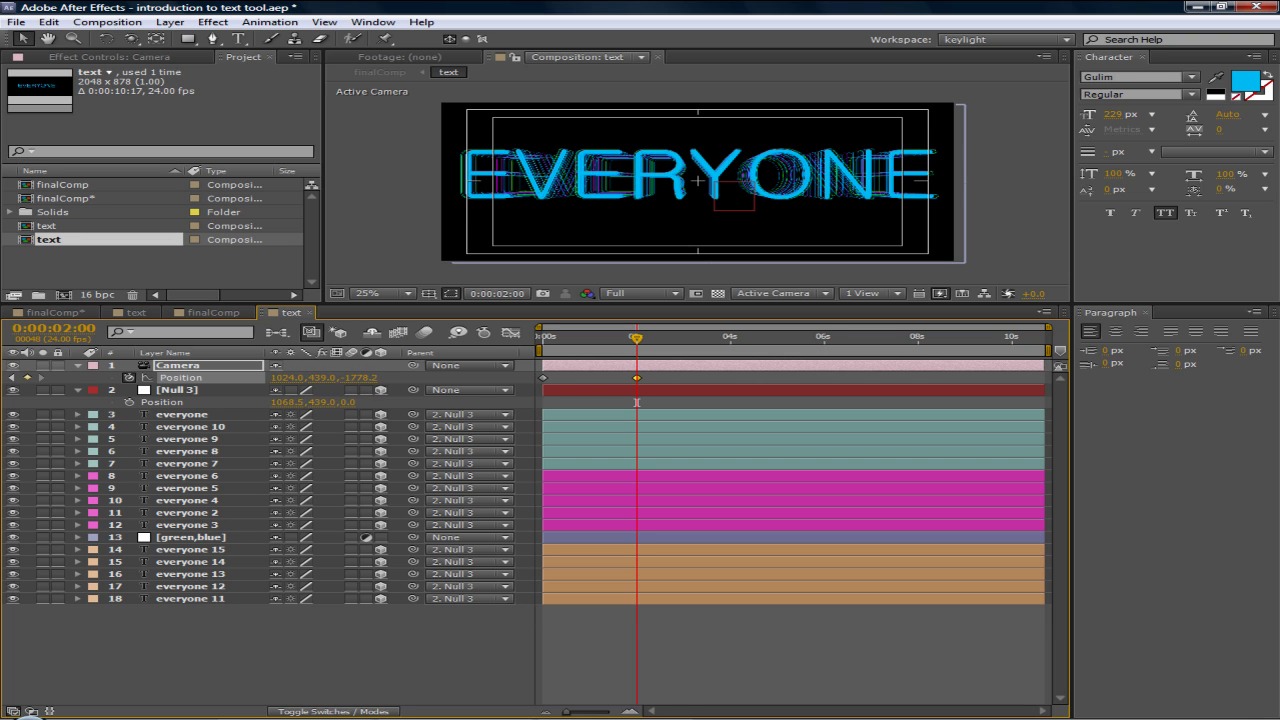
pyautogui.moveTo(220, 385); pyautogui.dragTo(120, 386)
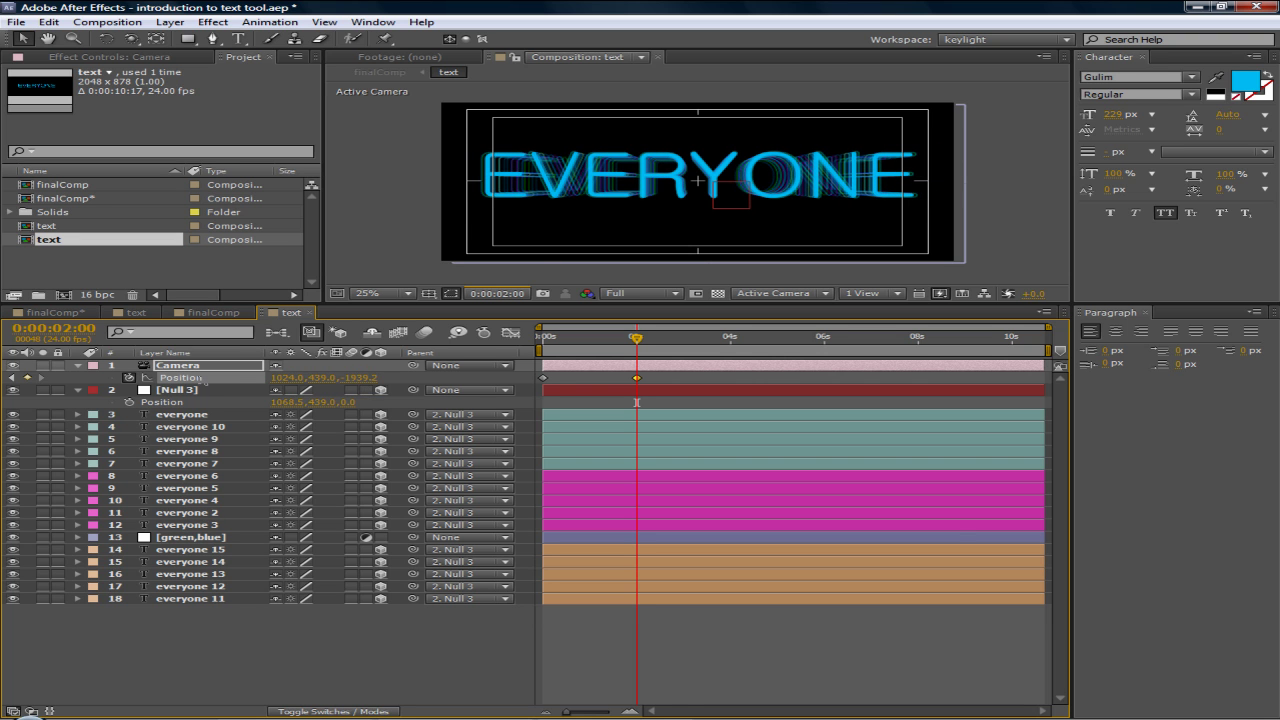
pyautogui.moveTo(365, 378); pyautogui.dragTo(116, 368)
pyautogui.moveTo(364, 380); pyautogui.dragTo(82, 364)
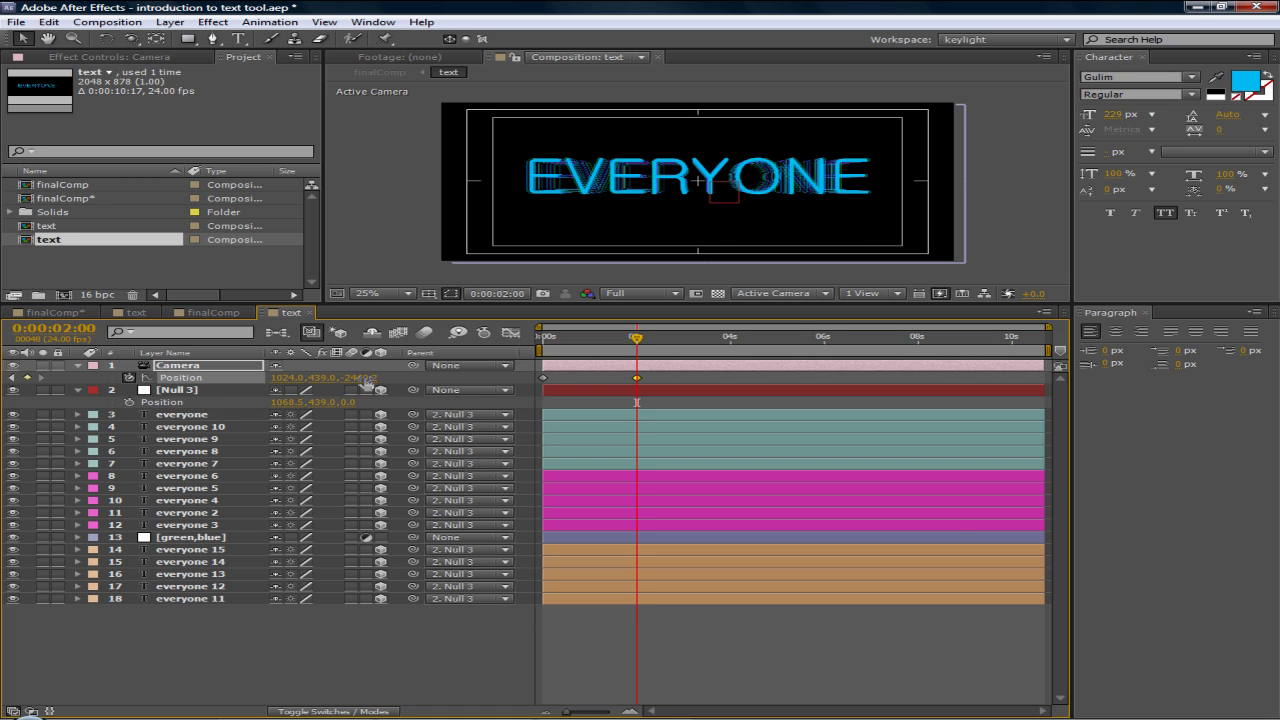
pyautogui.moveTo(300, 377); pyautogui.dragTo(268, 378)
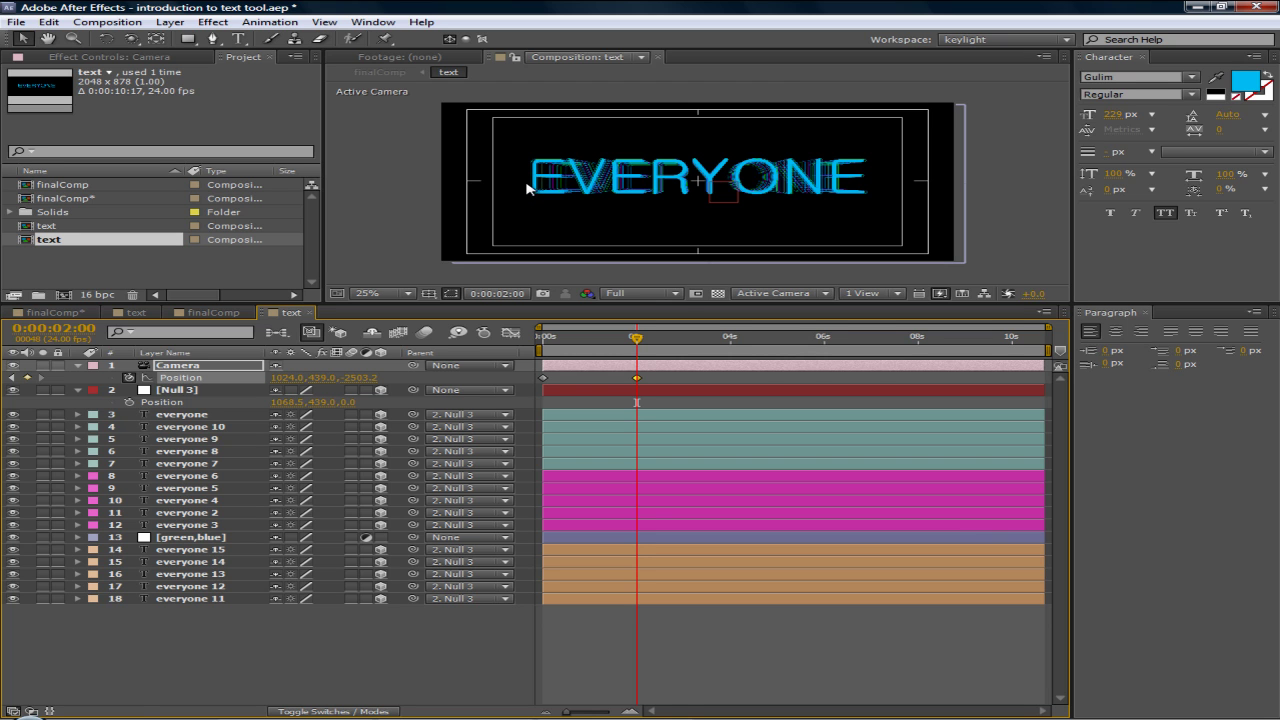
# - Hold the Camera's position by adding another Position keyframe at 0:00:02:10
pyautogui.click(640, 340)
pyautogui.moveTo(640, 342); pyautogui.dragTo(656, 344)
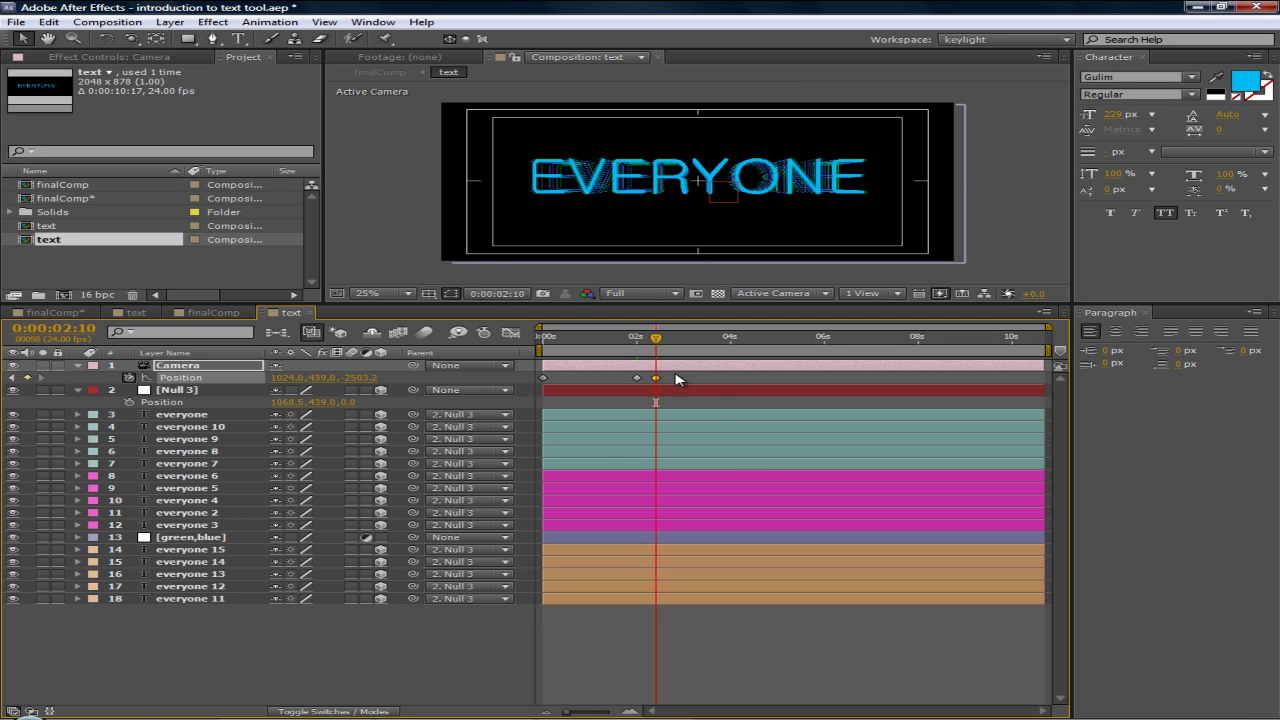
pyautogui.moveTo(657, 342)
pyautogui.mouseDown()
pyautogui.moveTo(640, 340)
pyautogui.moveTo(657, 343)
pyautogui.mouseUp()
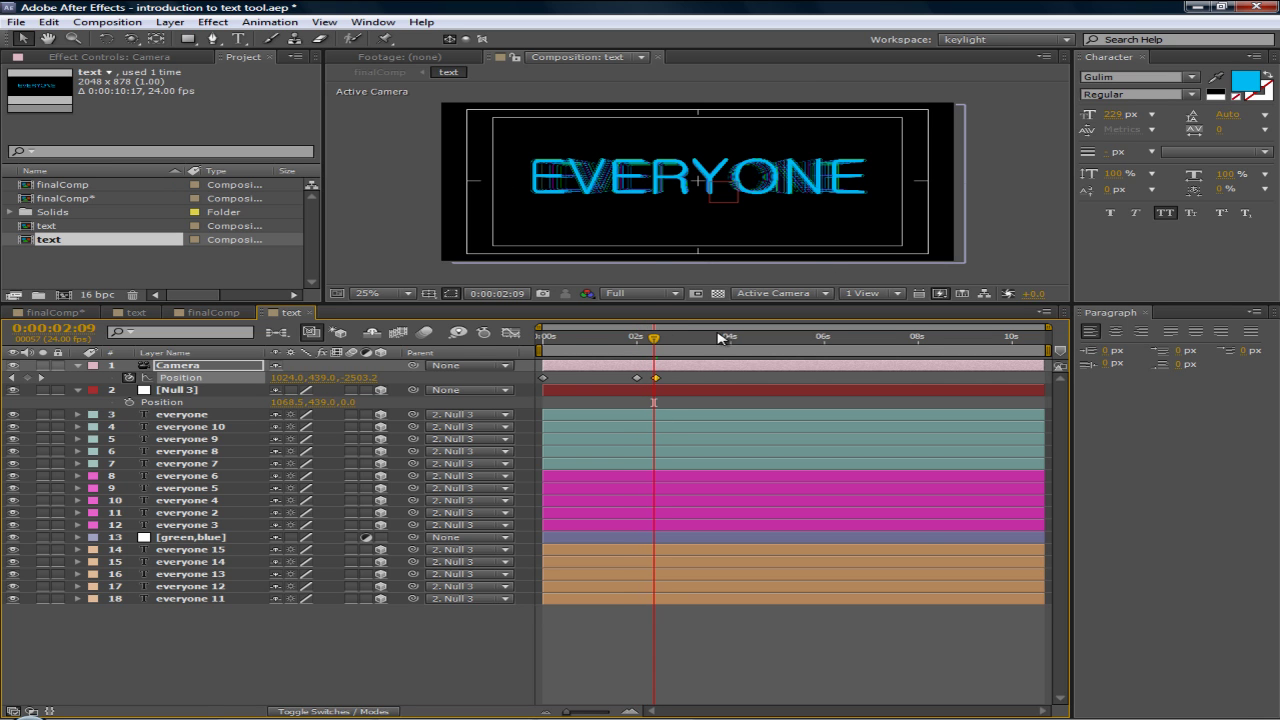
pyautogui.moveTo(655, 342); pyautogui.dragTo(712, 345)
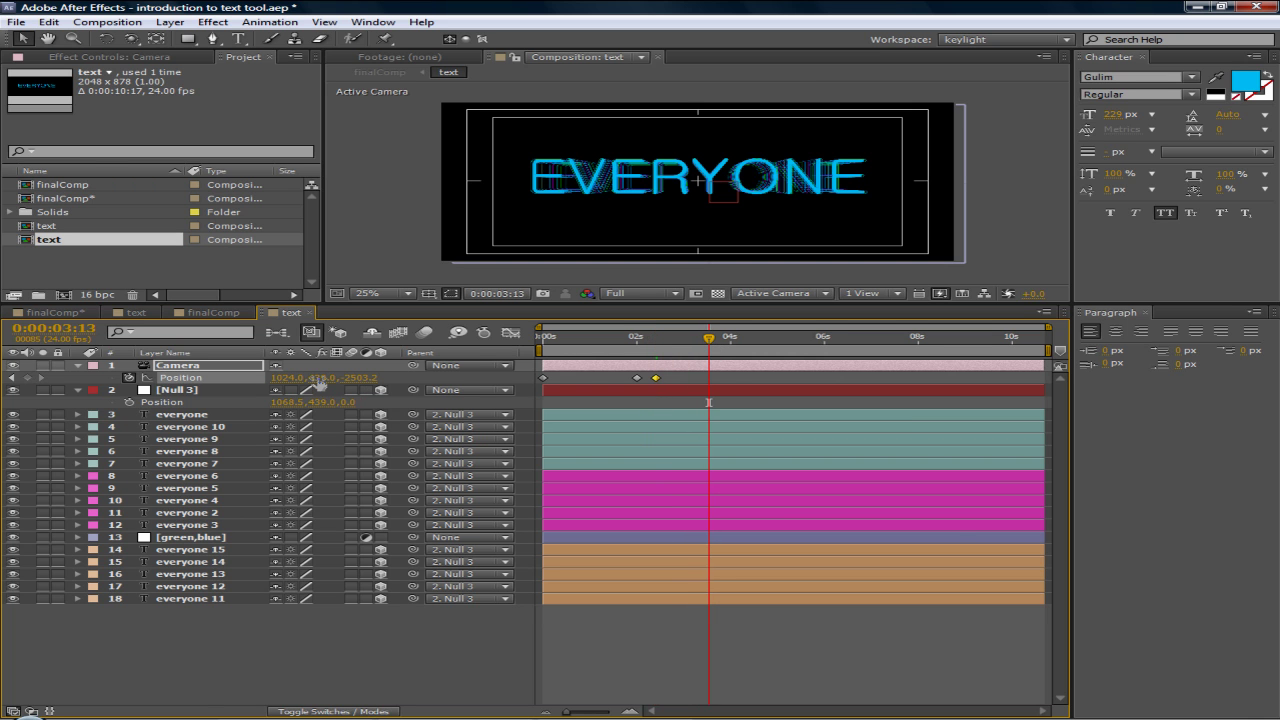
pyautogui.moveTo(318, 384); pyautogui.dragTo(332, 384)
pyautogui.hotkey('ctrl', 'z')
# - Reveal the Camera's Orientation and X, Y and Z Rotation properties together with its Position
pyautogui.click(210, 369)
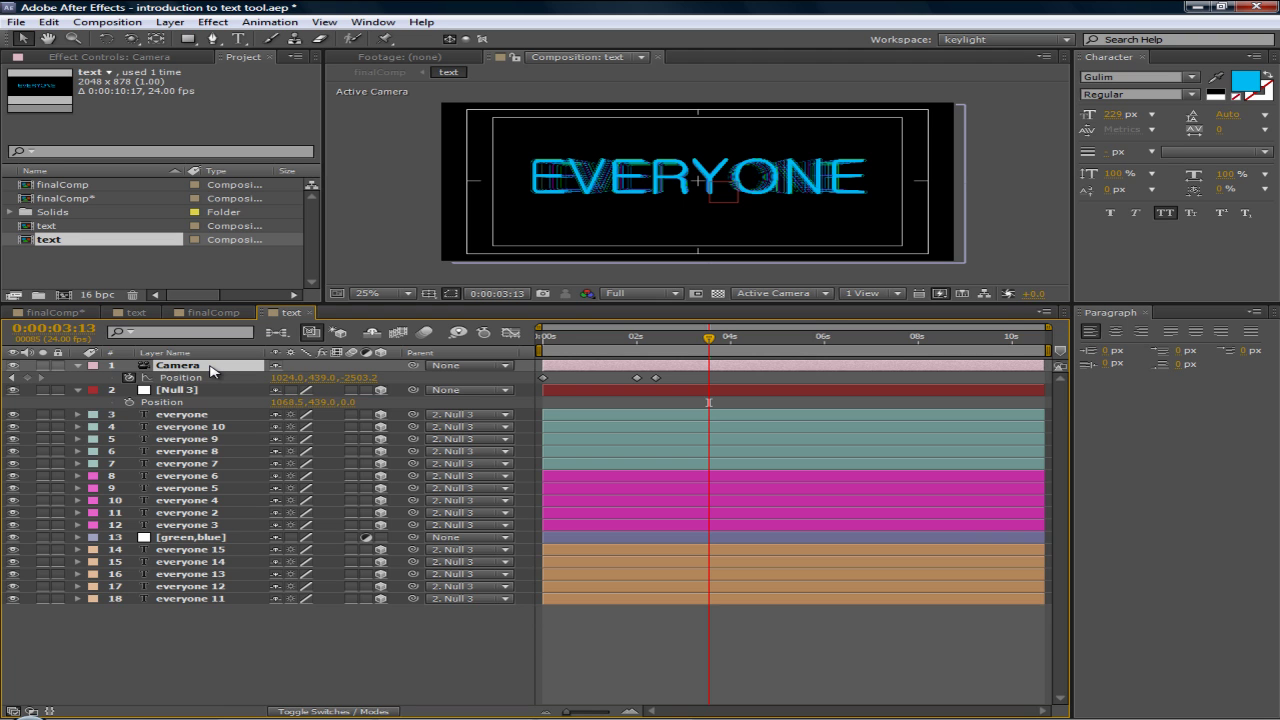
pyautogui.press('r')
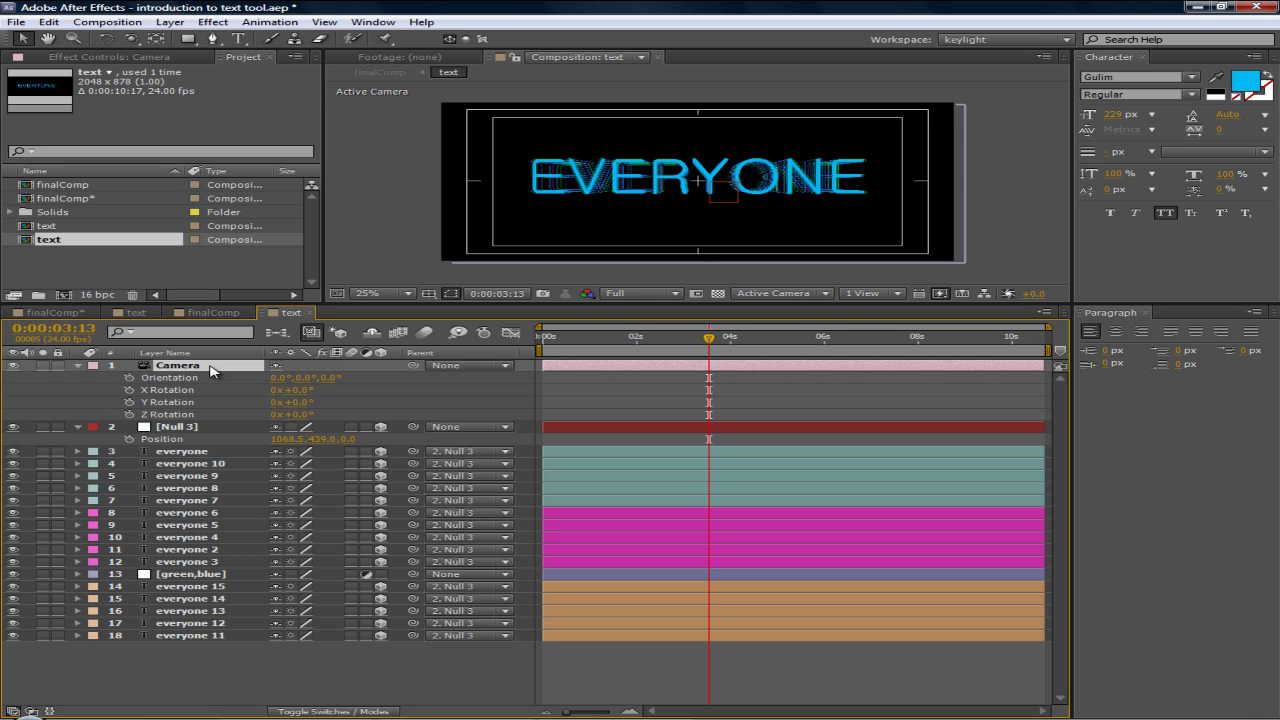
pyautogui.press('p')
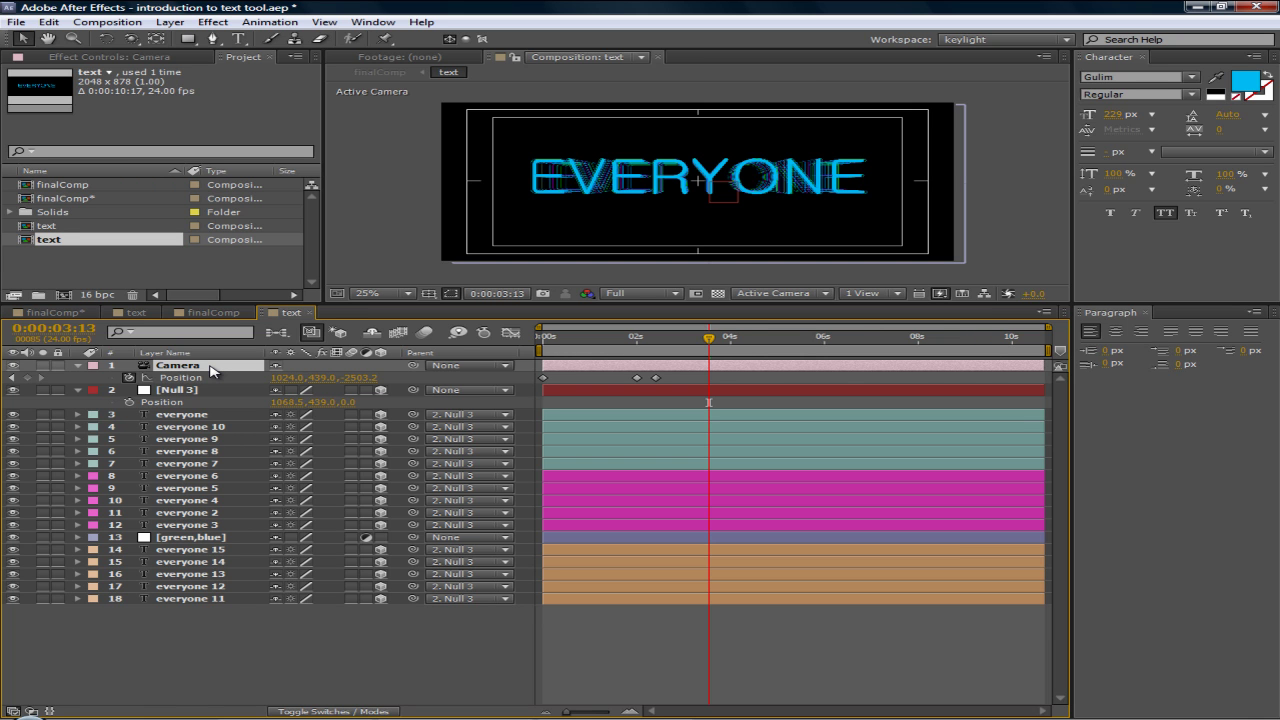
pyautogui.hotkey('shift', 'r')
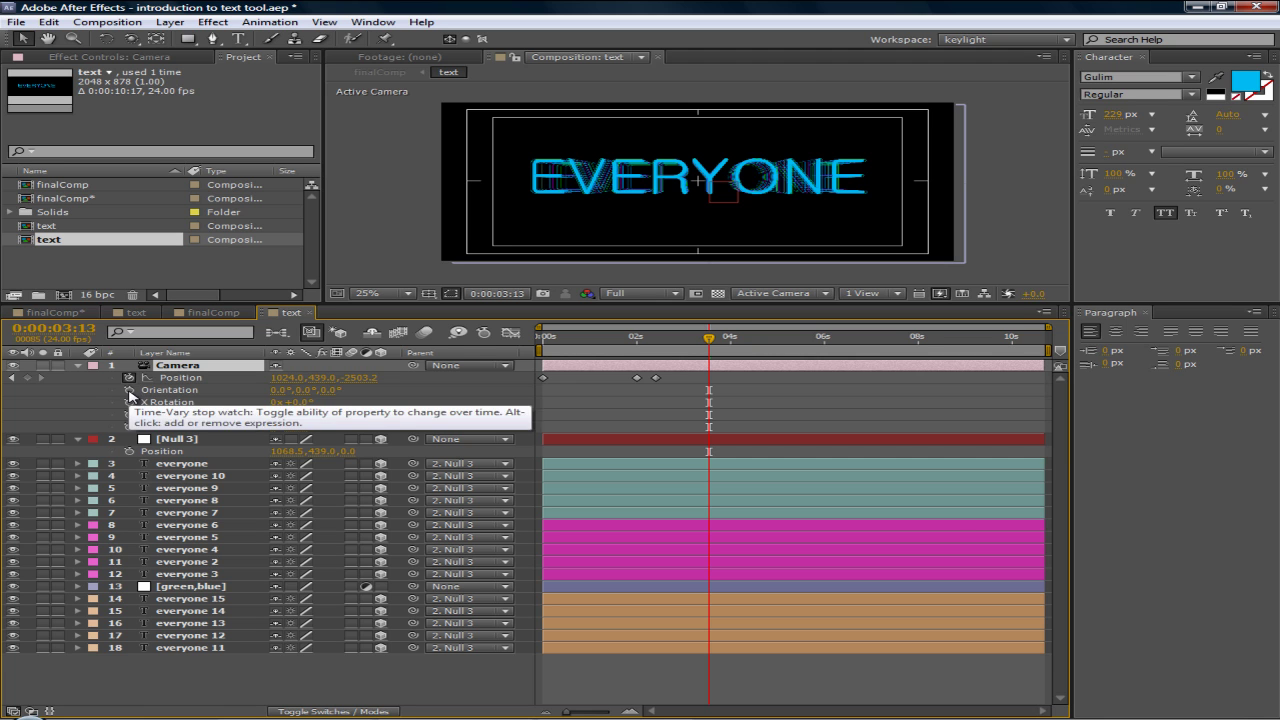
# - Animate the Camera's Orientation with a keyframe at 0:00:02:10 and a second at 0:00:03:13 with the Y value at 14.0°
pyautogui.moveTo(676, 341); pyautogui.dragTo(656, 342)
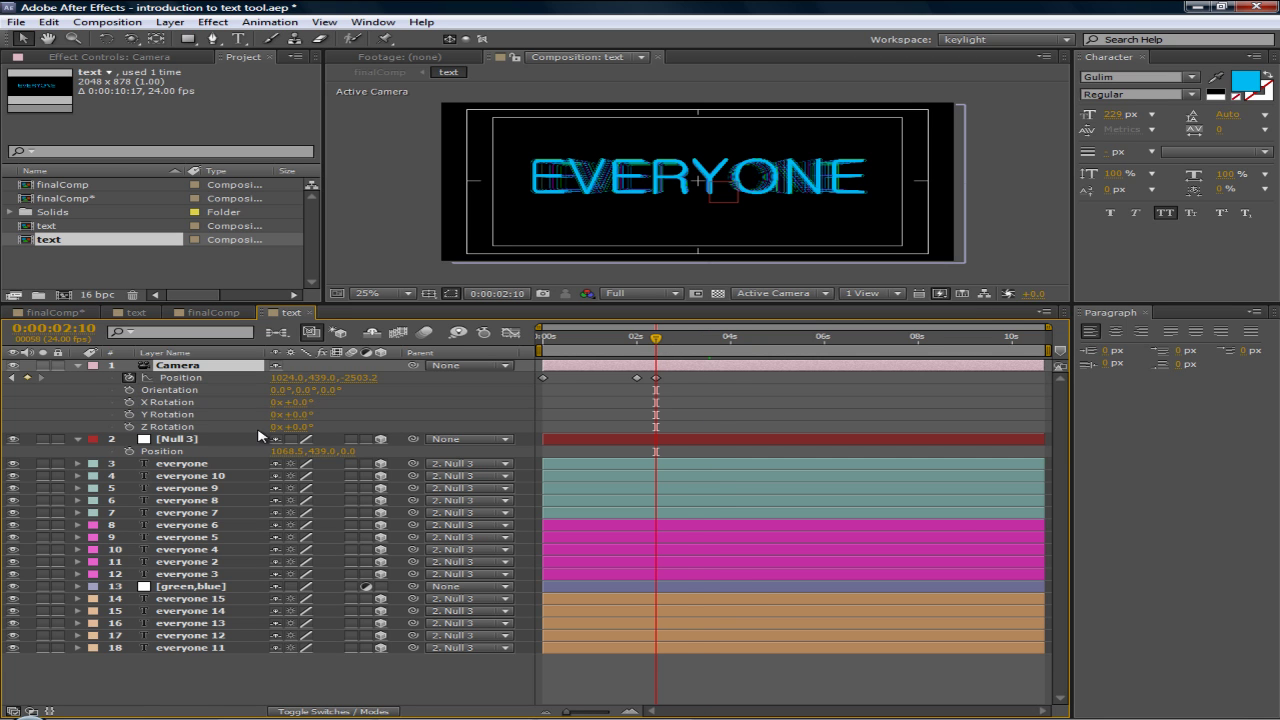
pyautogui.click(130, 390)
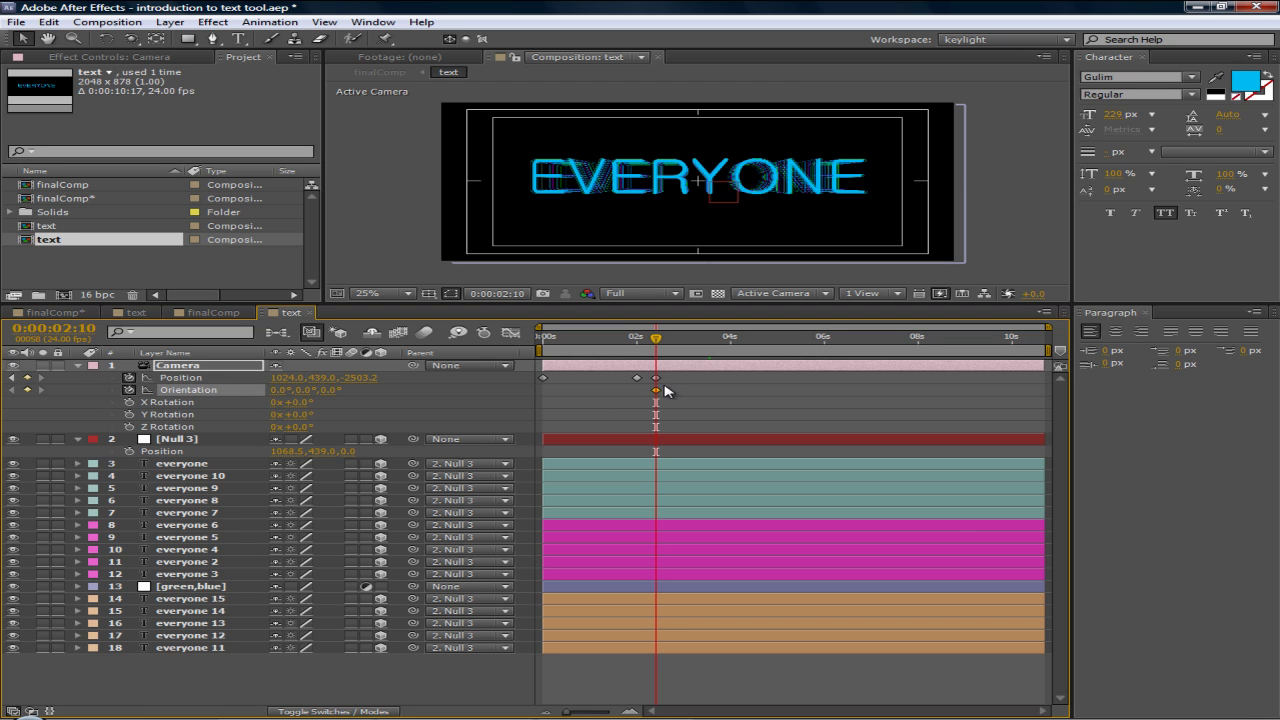
pyautogui.moveTo(659, 343); pyautogui.dragTo(710, 342)
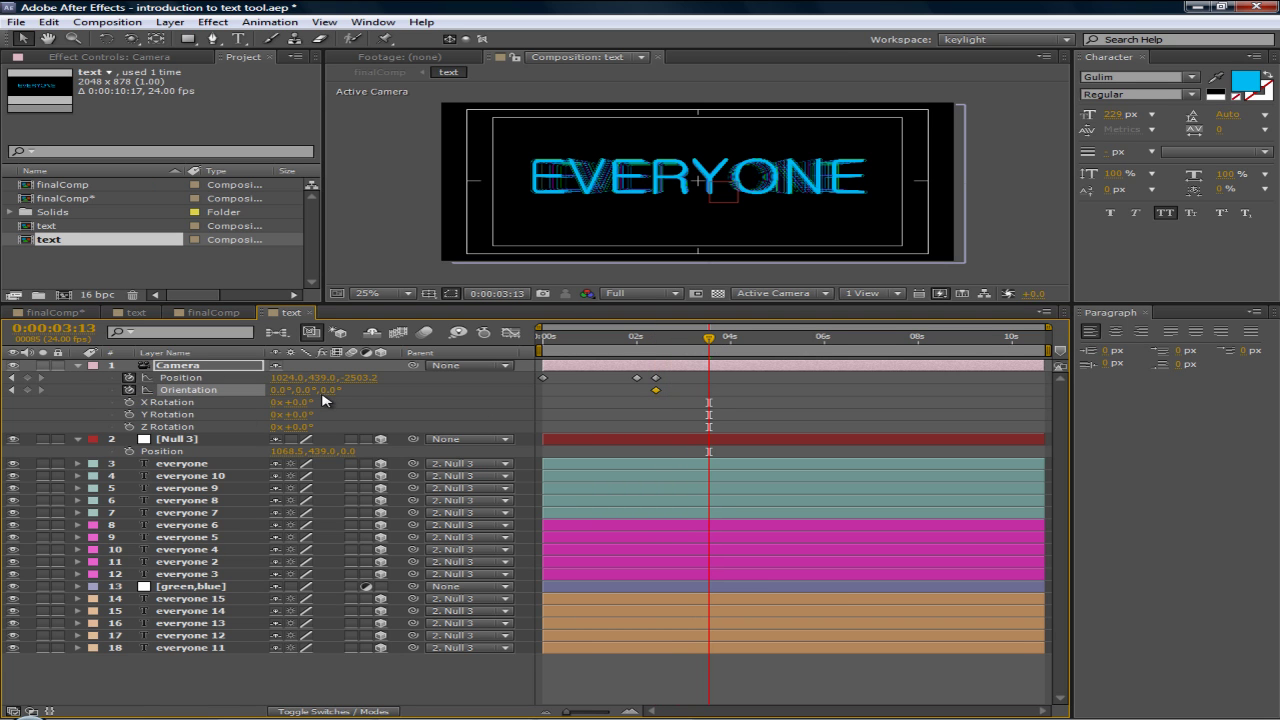
pyautogui.moveTo(300, 390); pyautogui.dragTo(322, 390)
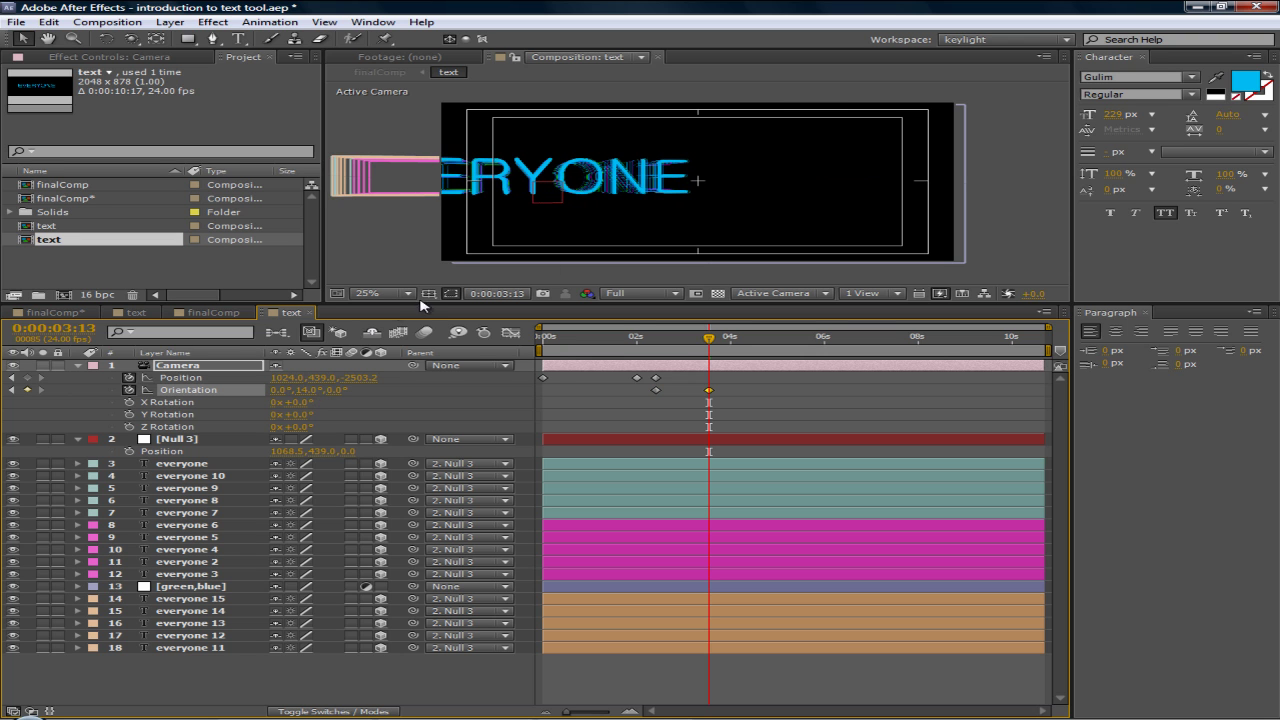
pyautogui.scroll(4, 600, 205)
pyautogui.scroll(-4, 586, 192)
pyautogui.press(',')
pyautogui.press('.')
pyautogui.click(306, 391)
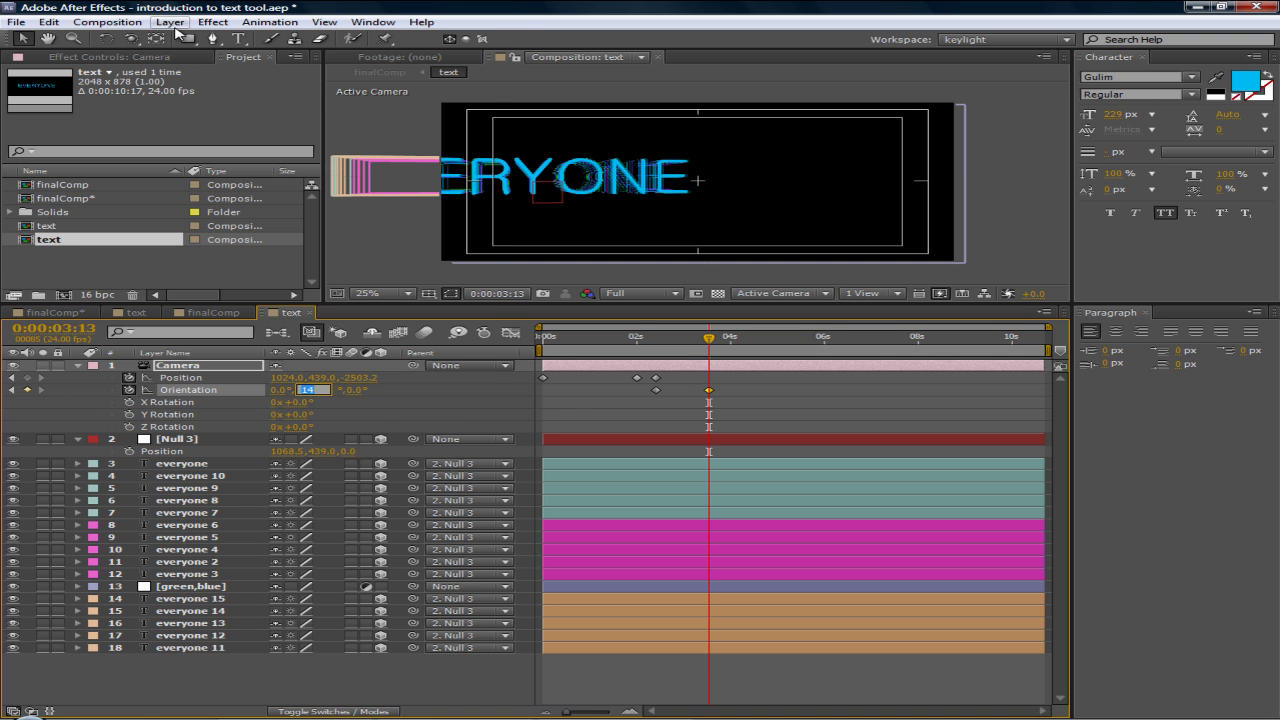
# - Set the Camera's auto-orientation to Orient Towards Point of Interest
pyautogui.click(172, 23)
pyautogui.moveTo(278, 182)
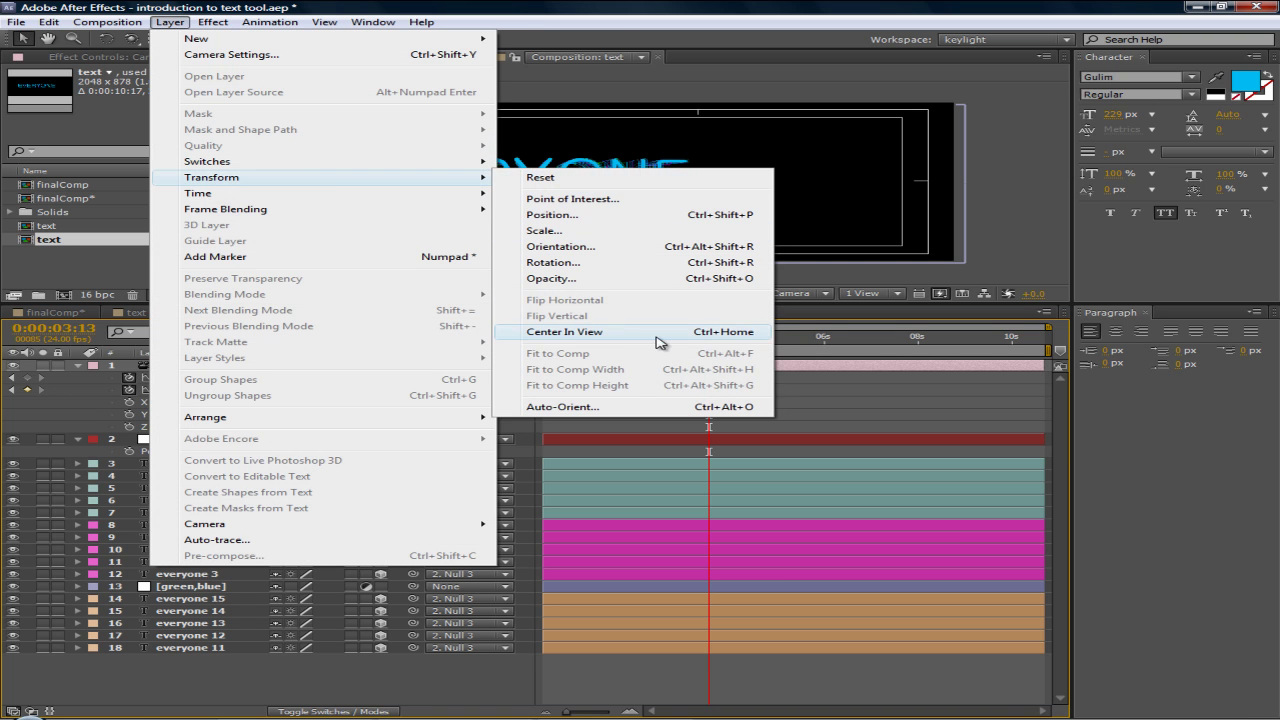
pyautogui.click(598, 406)
pyautogui.click(639, 378)
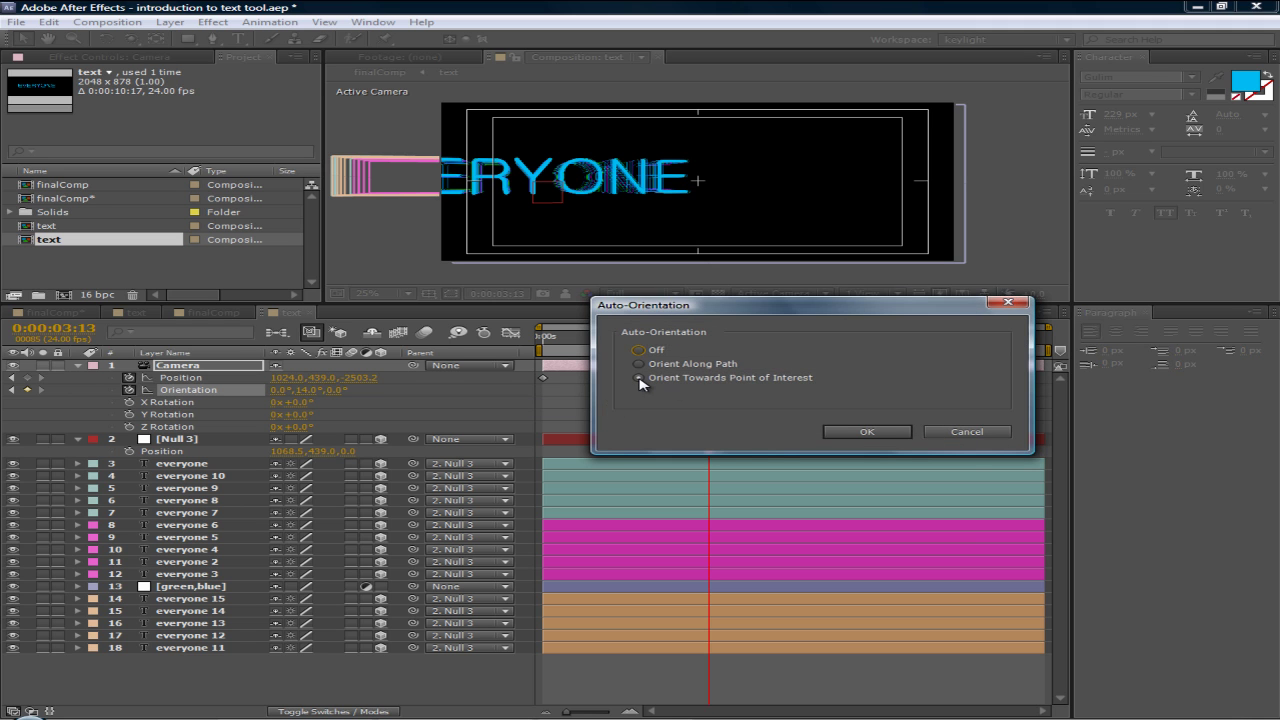
pyautogui.click(872, 432)
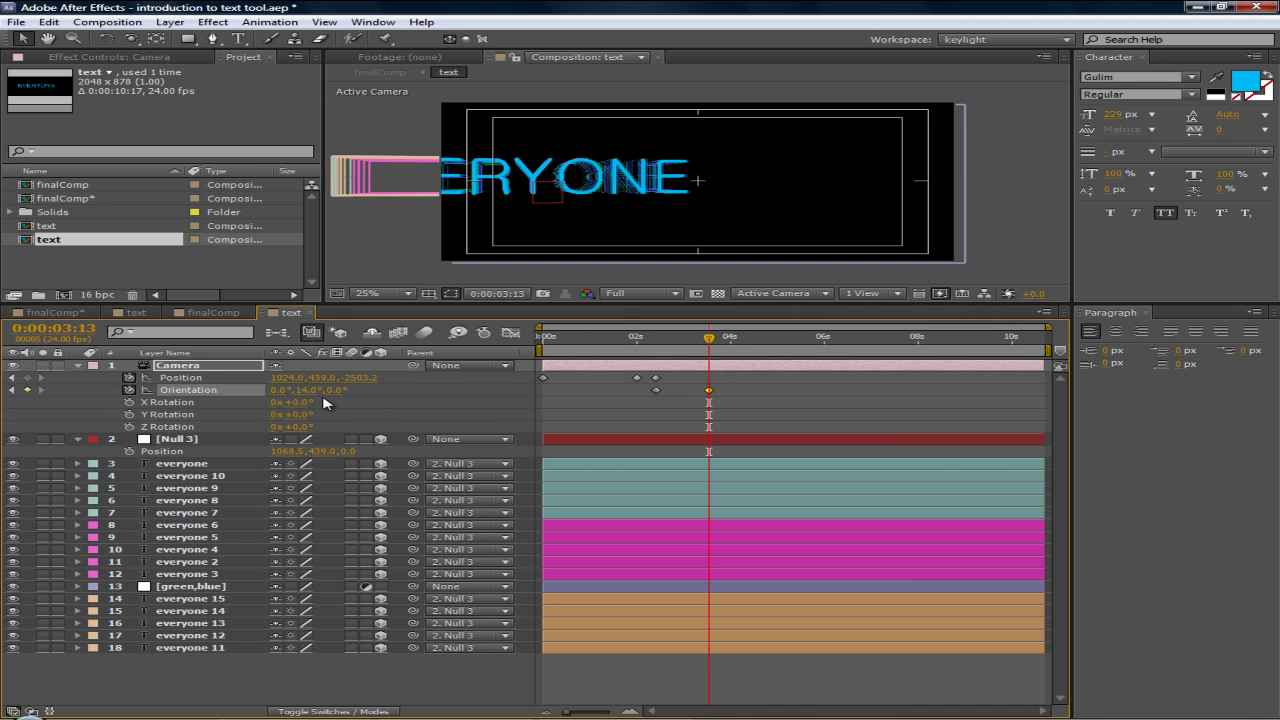
# - Reduce the Camera's Y Orientation to 3.0° and remove all of its Orientation keyframes, leaving the current time at 0:00:02:10
pyautogui.moveTo(303, 390)
pyautogui.mouseDown()
pyautogui.moveTo(316, 389)
pyautogui.moveTo(276, 389)
pyautogui.moveTo(318, 389)
pyautogui.moveTo(282, 387)
pyautogui.moveTo(296, 395)
pyautogui.mouseUp()
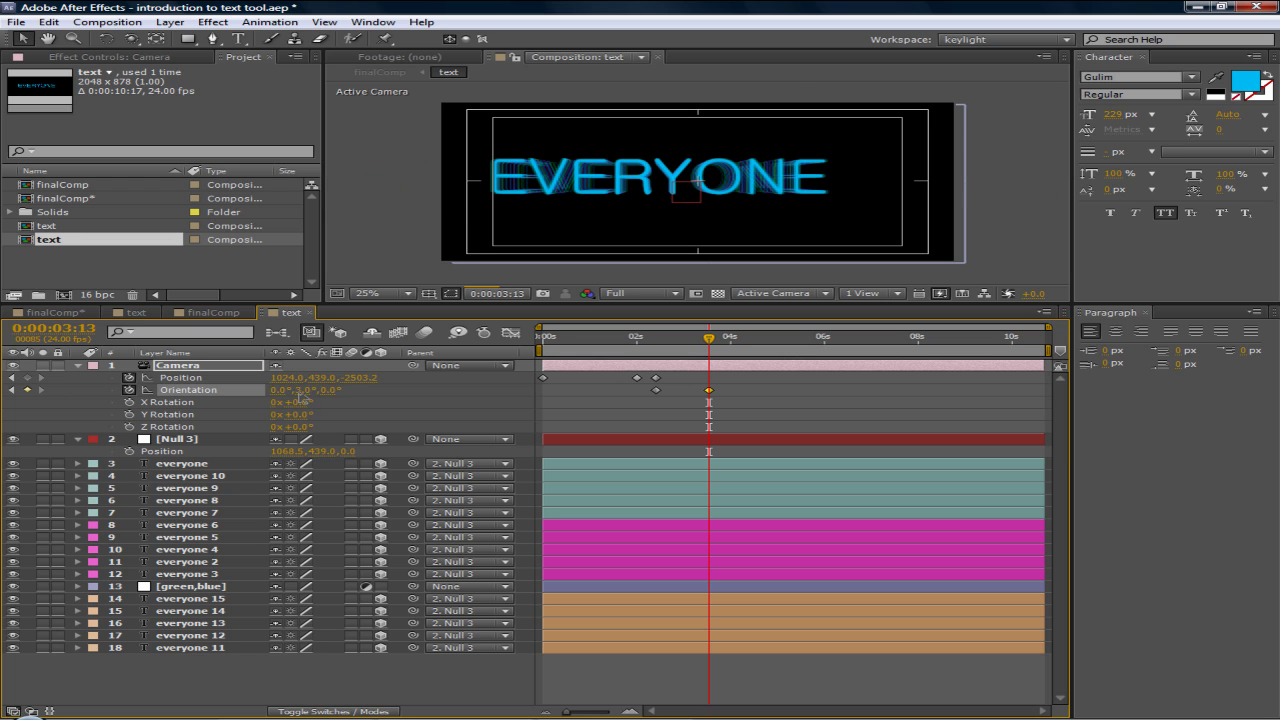
pyautogui.click(304, 390)
pyautogui.click(654, 390)
pyautogui.press('Delete')
pyautogui.click(659, 342)
pyautogui.moveTo(659, 342); pyautogui.dragTo(658, 342)
pyautogui.hotkey('ctrl', 'x')
pyautogui.hotkey('ctrl', 'v')
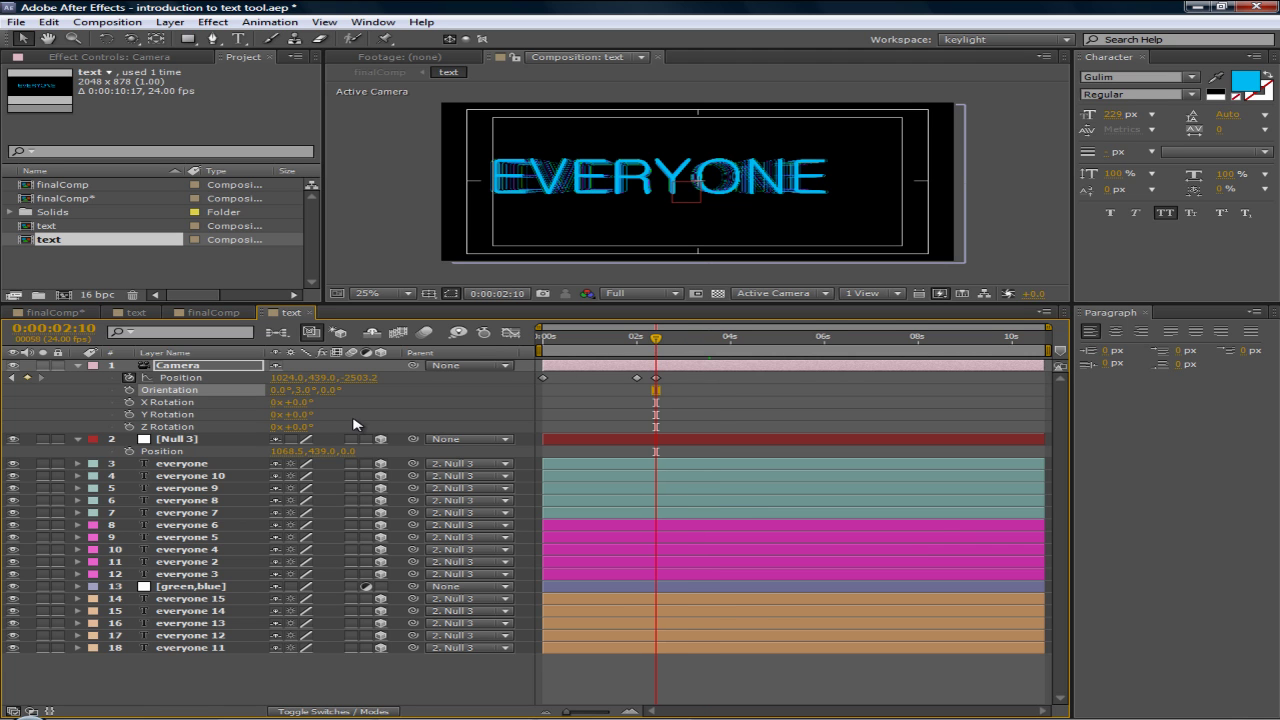
# - Reveal the rotation properties of Null 3 and start animating its Orientation with a keyframe at 0:00:02:10
pyautogui.click(162, 441)
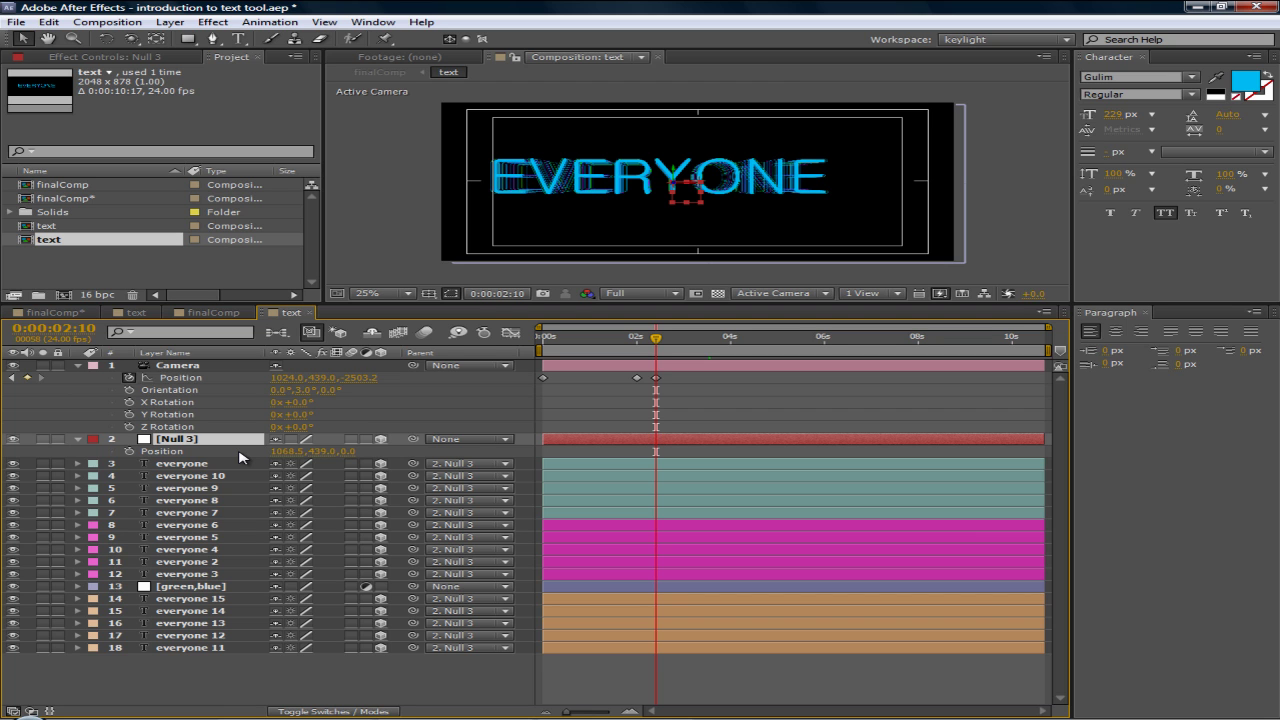
pyautogui.hotkey('shift', 'r')
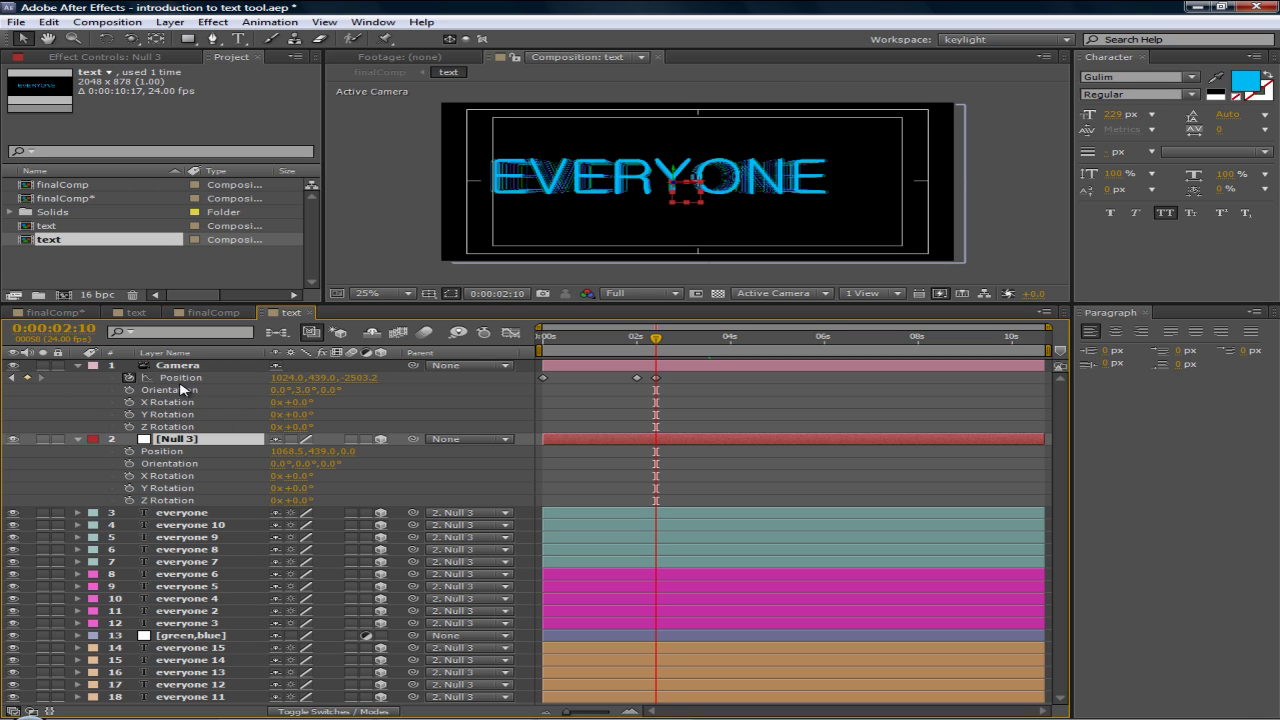
pyautogui.click(129, 466)
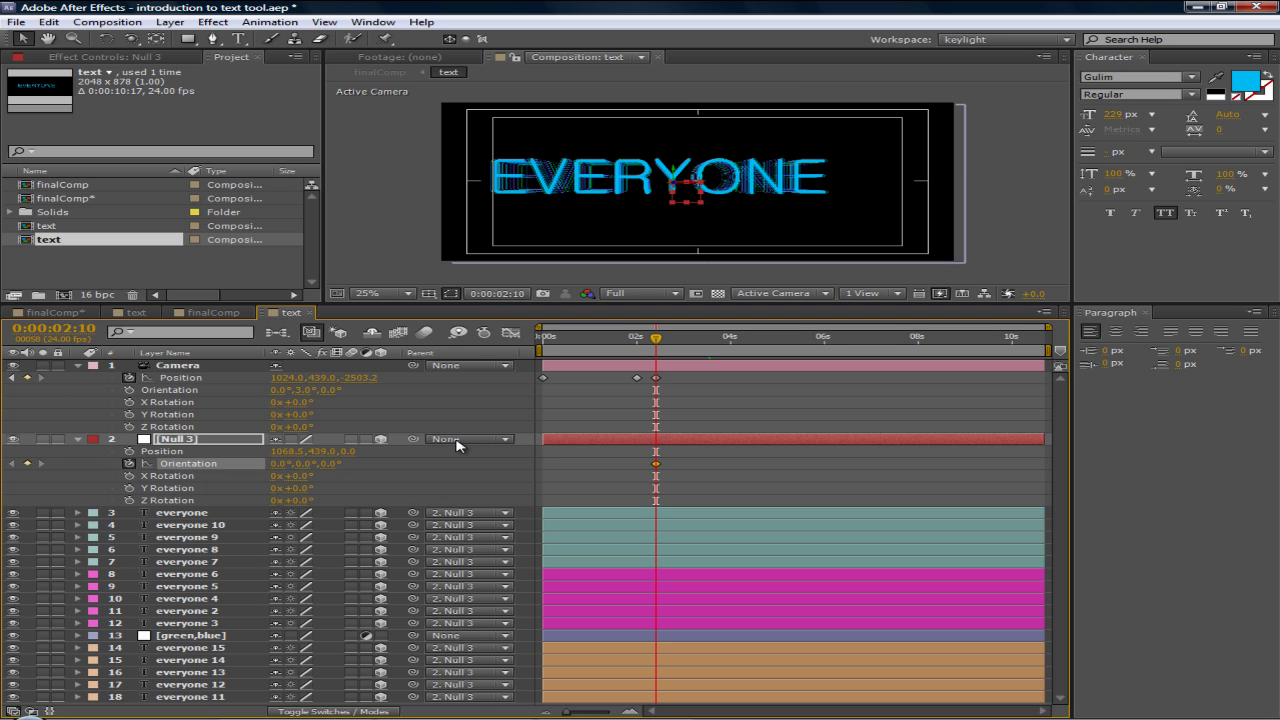
# - At 0:00:03:13, try turning Null 3 to a Y Orientation of 71.0° and reset the value to 0.0°
pyautogui.moveTo(656, 340); pyautogui.dragTo(709, 340)
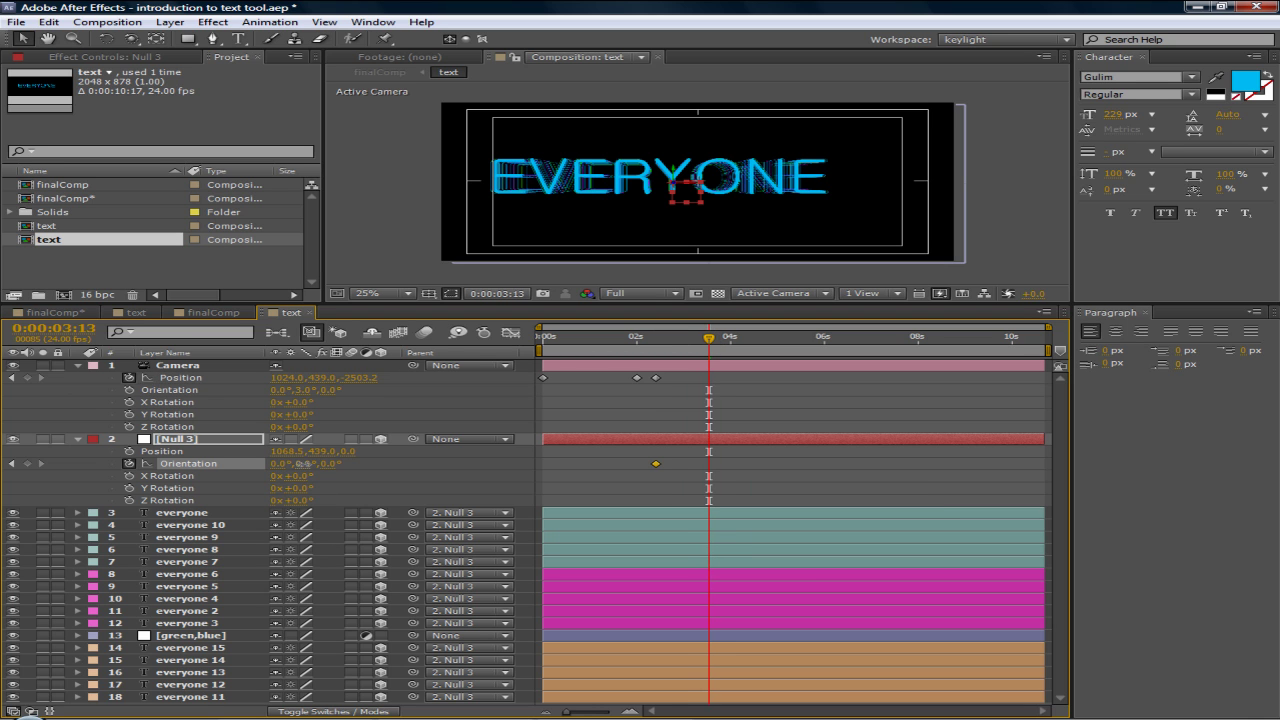
pyautogui.moveTo(310, 464); pyautogui.dragTo(381, 460)
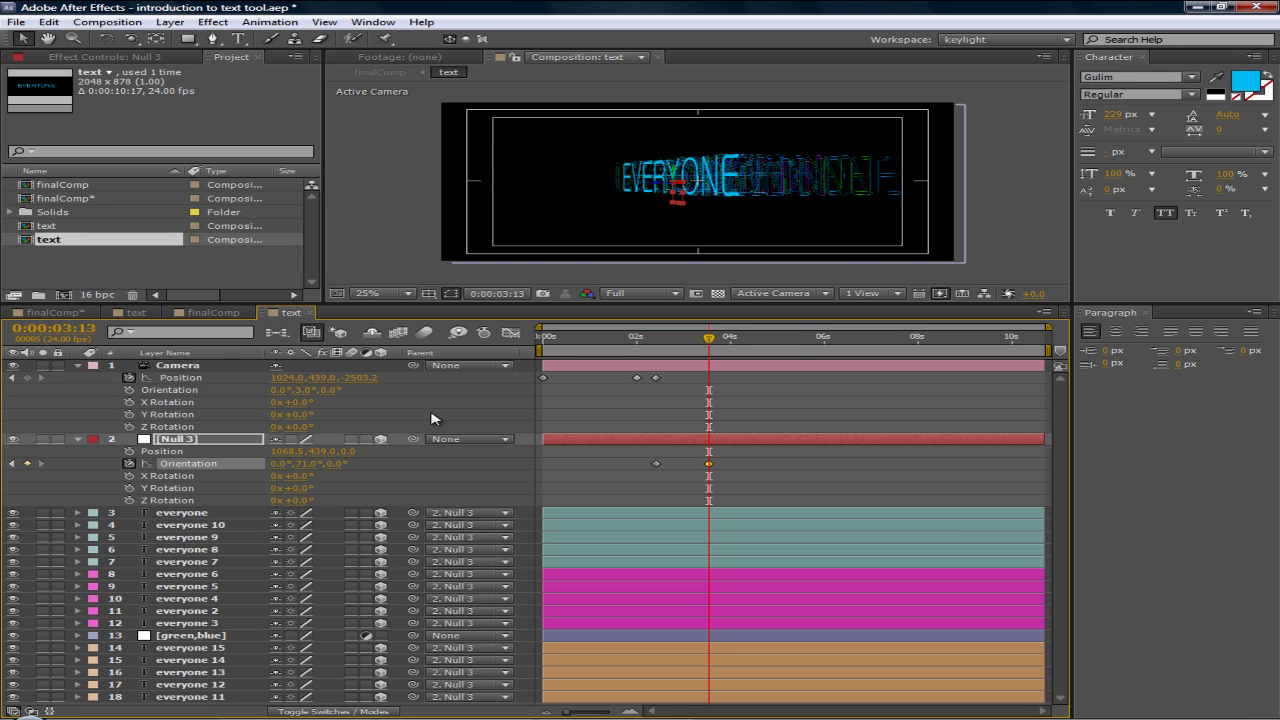
pyautogui.moveTo(285, 465); pyautogui.dragTo(162, 455)
pyautogui.click(305, 465)
pyautogui.write('0')
pyautogui.press('Return')
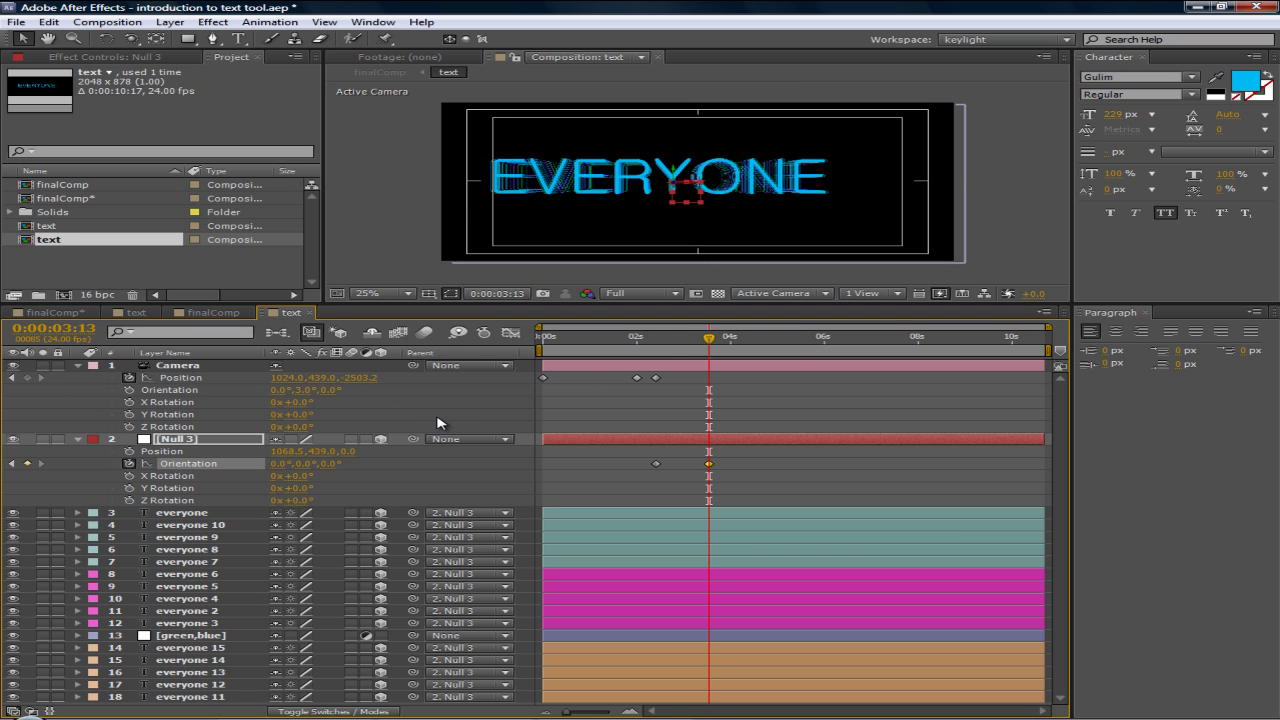
# - Move the current time to 0:00:02:00 and delete the Camera's Position keyframe at 0:00:02:10
pyautogui.moveTo(711, 341); pyautogui.dragTo(636, 343)
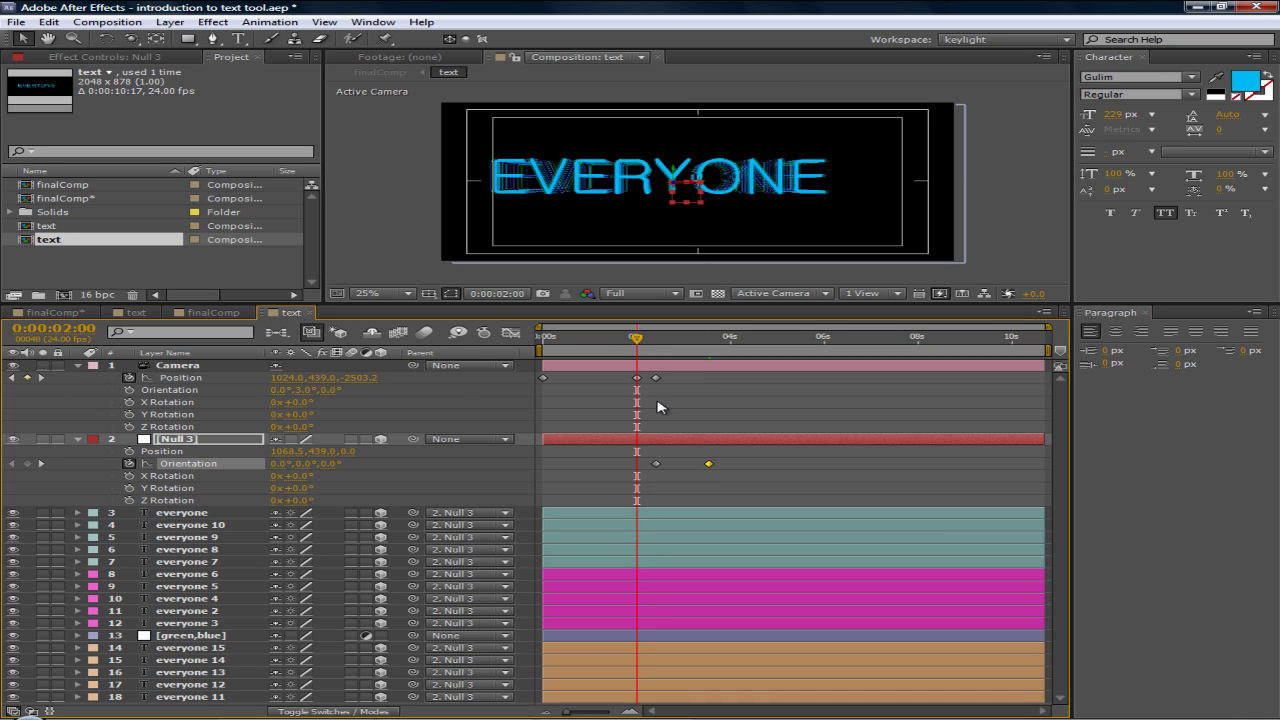
pyautogui.click(676, 391)
pyautogui.click(656, 378)
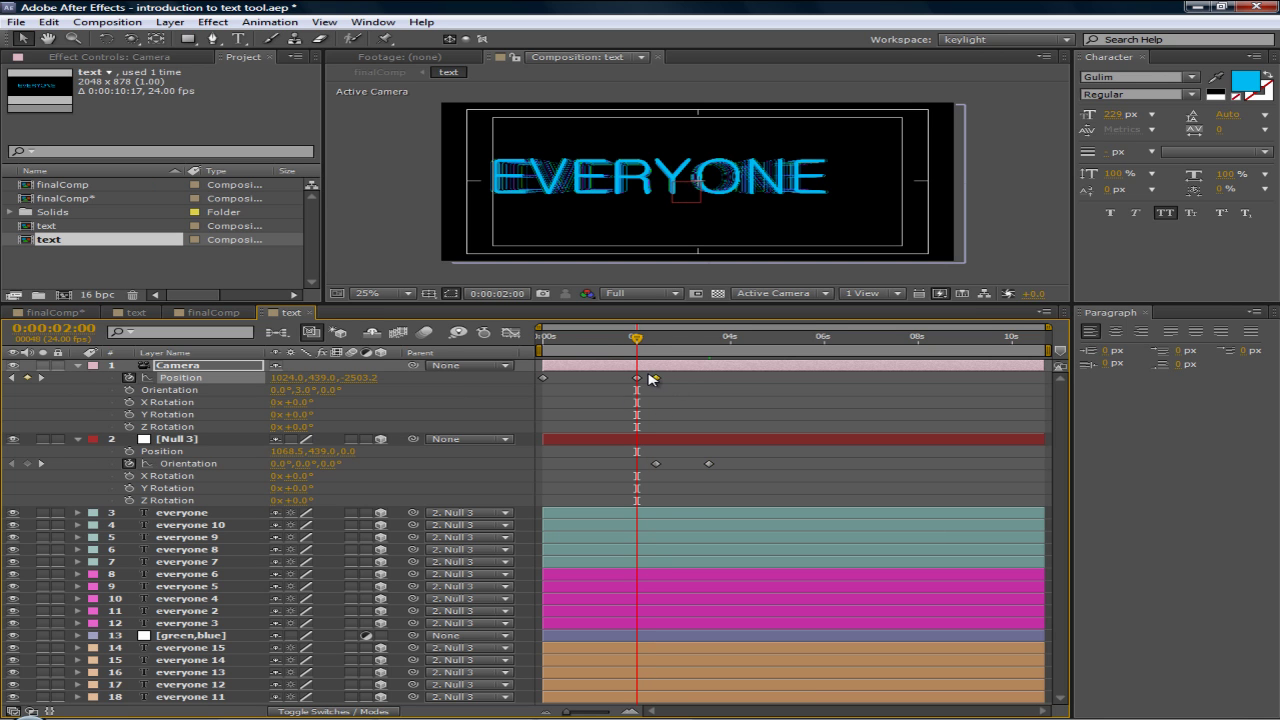
pyautogui.press('Delete')
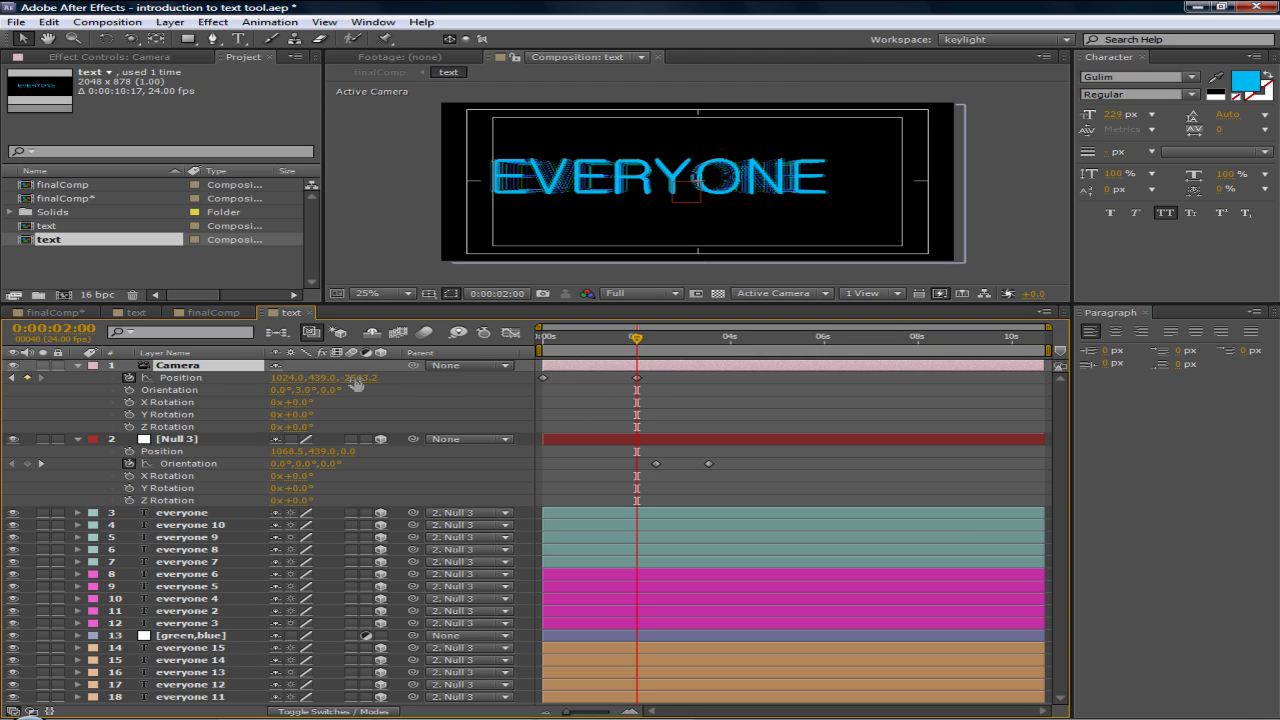
# - At 0:00:02:00, pull the Camera back to a Z position of -3190.2 and hold it with a Position keyframe at 0:00:02:09
pyautogui.moveTo(357, 378); pyautogui.dragTo(300, 378)
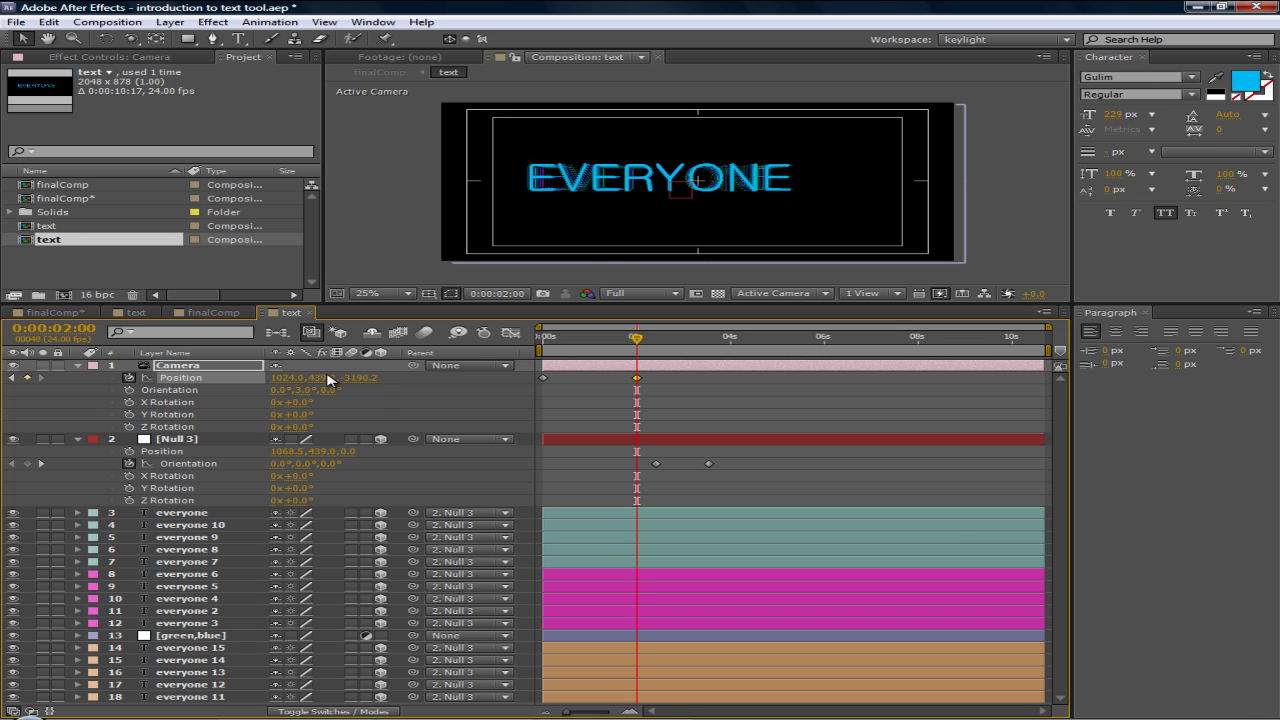
pyautogui.moveTo(642, 343); pyautogui.dragTo(659, 343)
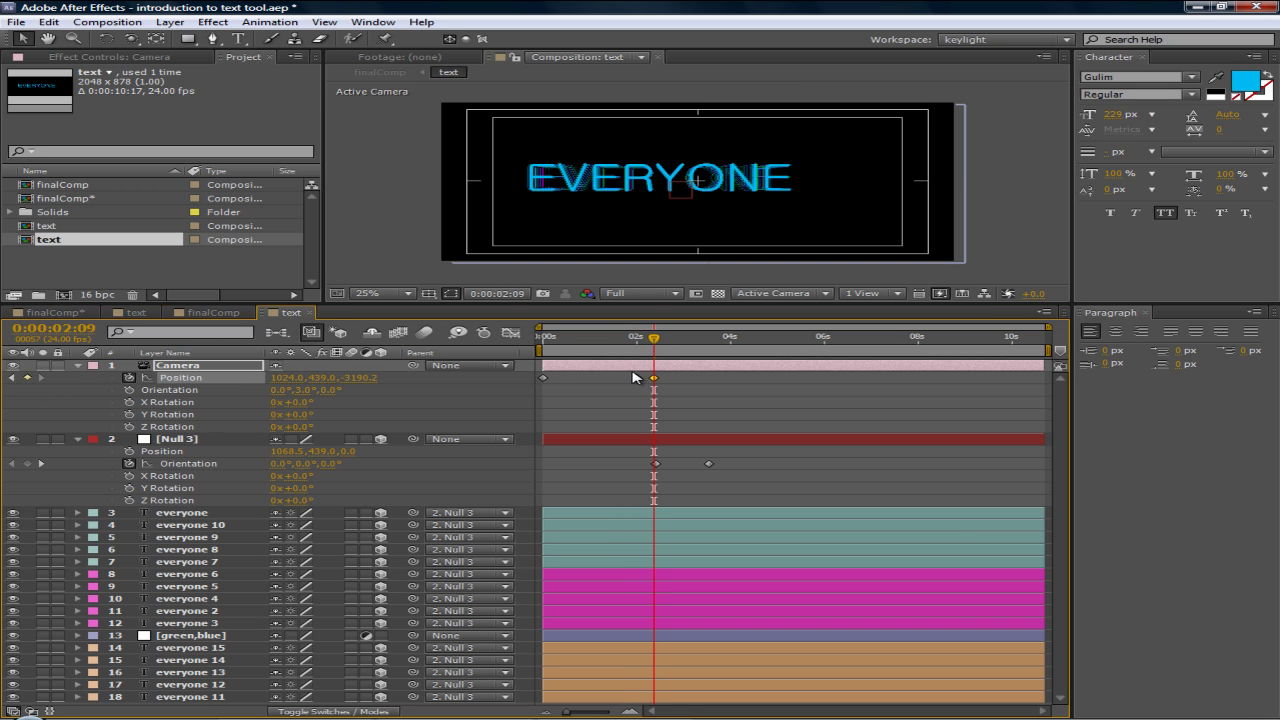
# - Swing the text by setting Null 3's Y Orientation to 308.0° at 0:00:03:13 and 25.0° at 0:00:04:12
pyautogui.moveTo(654, 340); pyautogui.dragTo(709, 340)
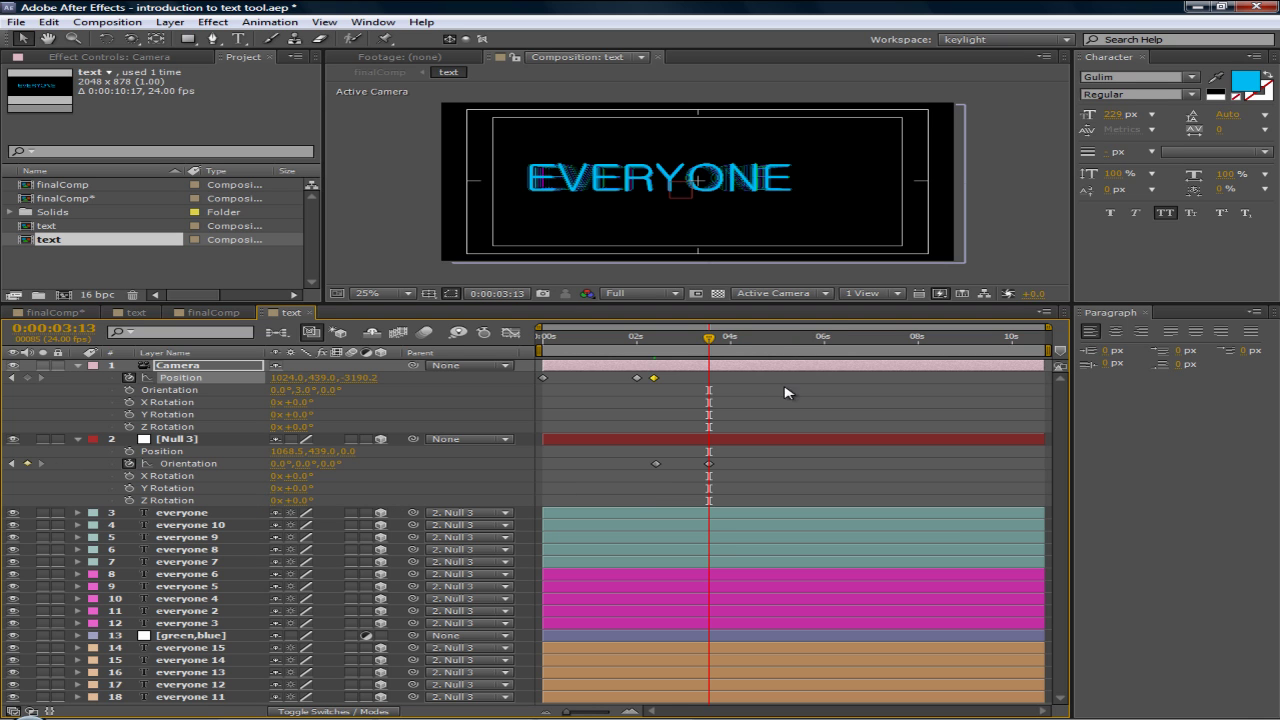
pyautogui.moveTo(709, 340); pyautogui.dragTo(695, 340)
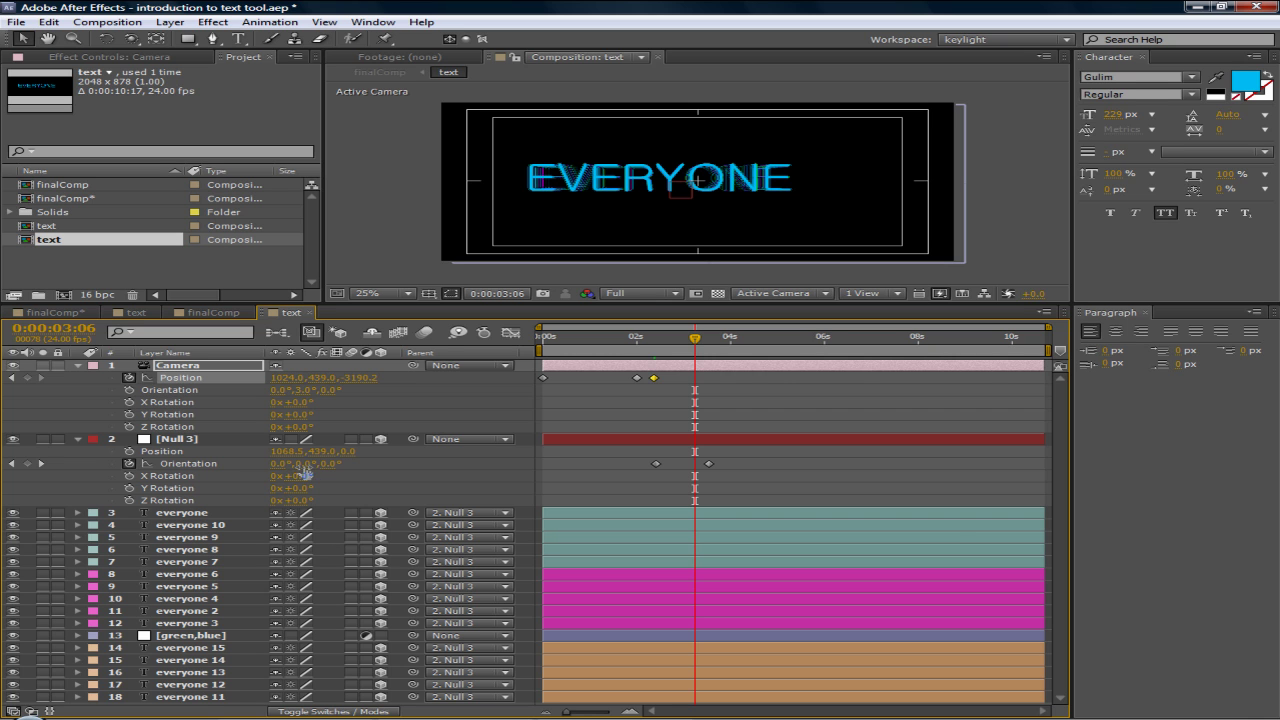
pyautogui.moveTo(695, 338); pyautogui.dragTo(709, 343)
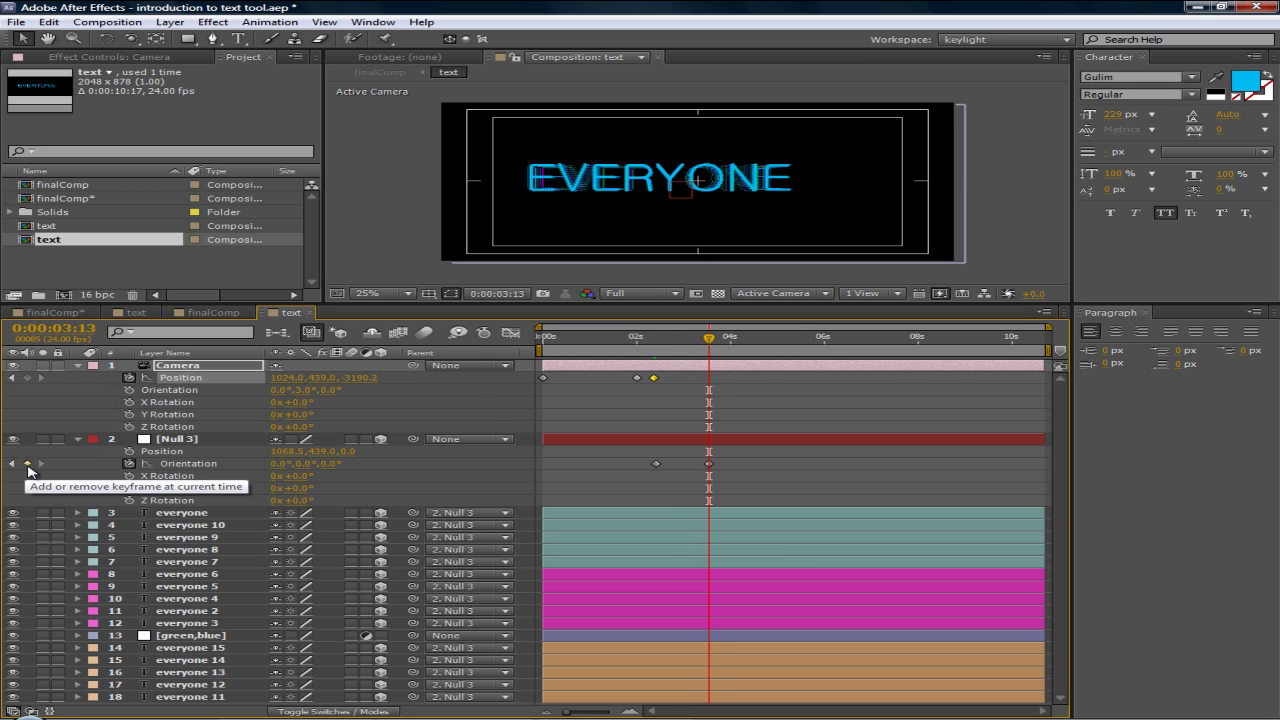
pyautogui.moveTo(690, 341); pyautogui.dragTo(686, 342)
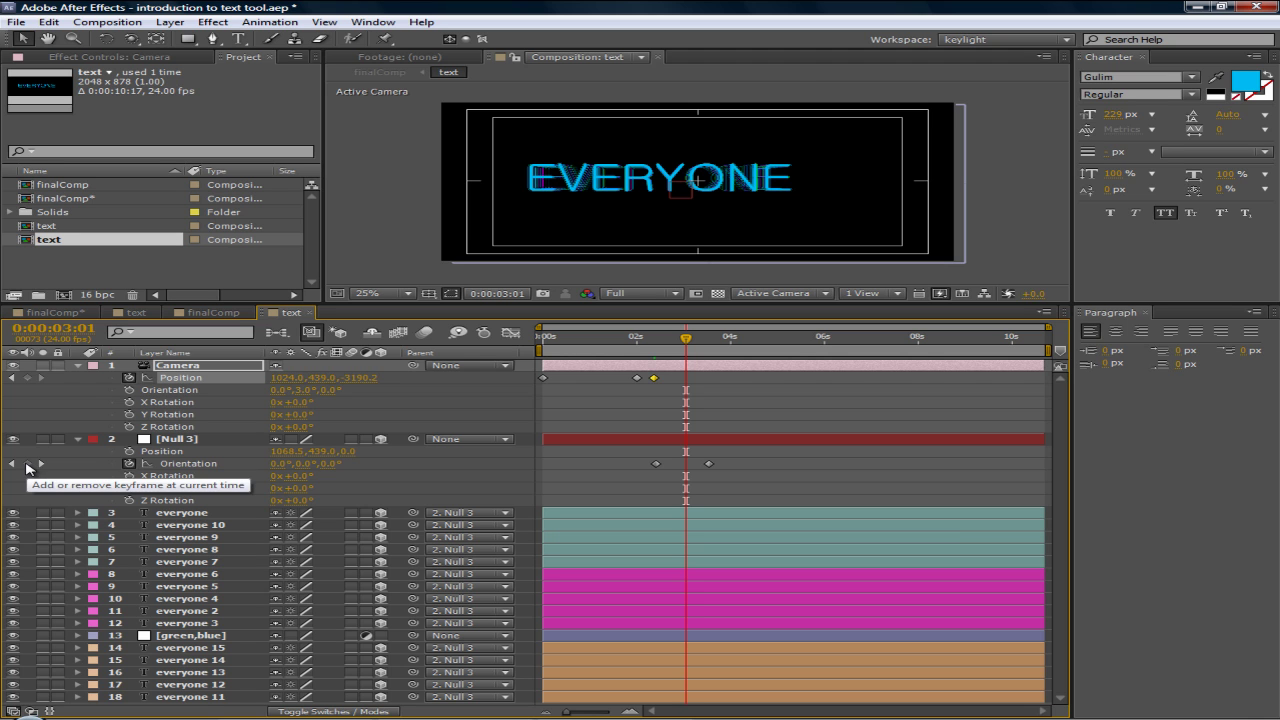
pyautogui.moveTo(686, 342); pyautogui.dragTo(707, 343)
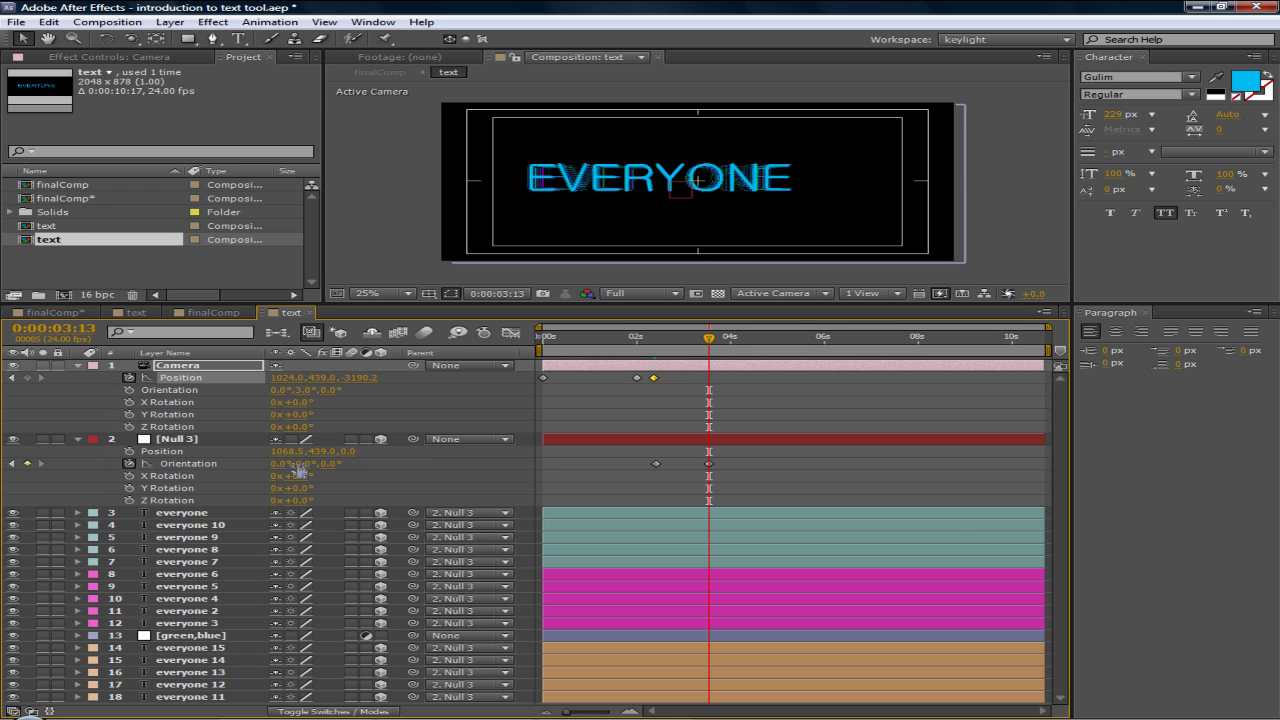
pyautogui.moveTo(302, 463); pyautogui.dragTo(267, 448)
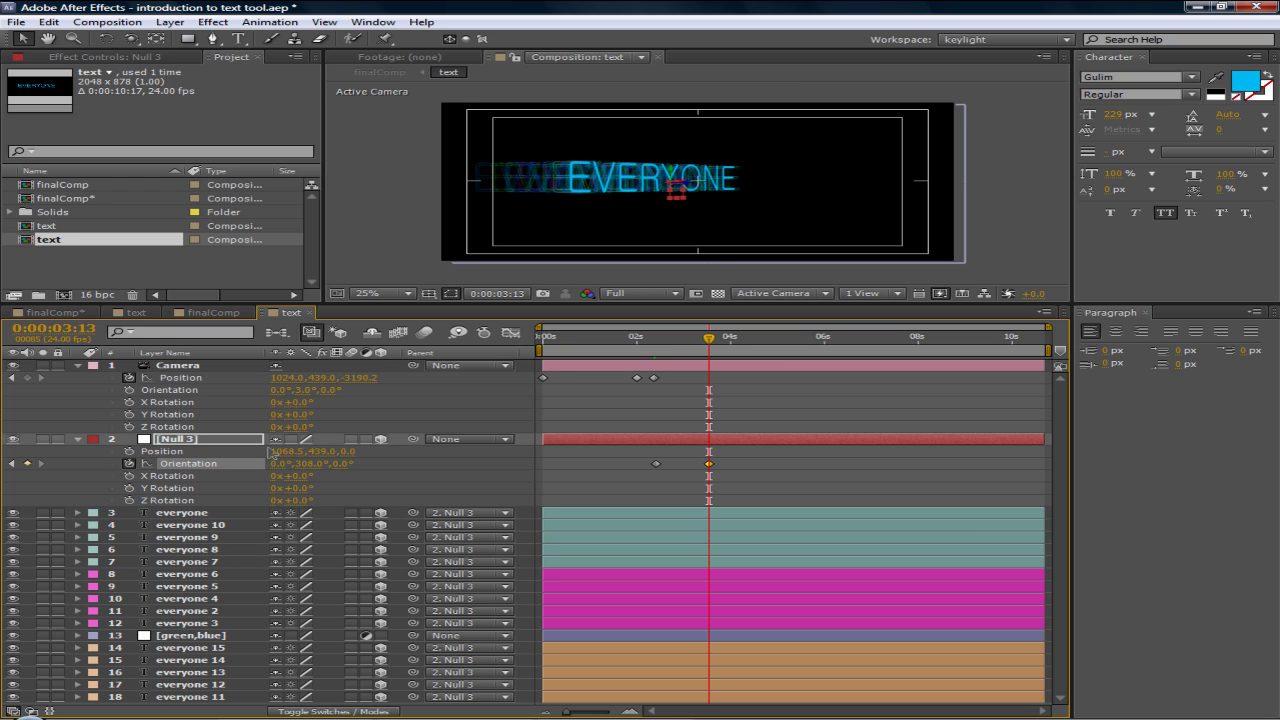
pyautogui.moveTo(709, 341); pyautogui.dragTo(754, 341)
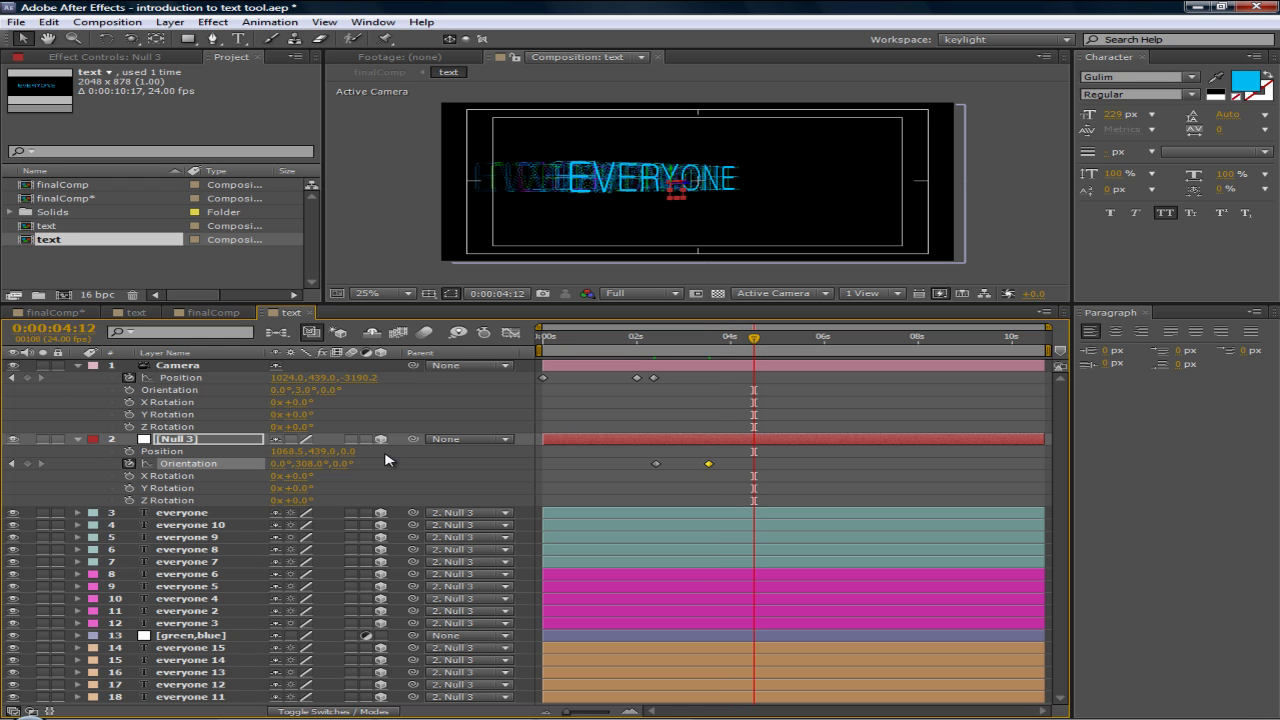
pyautogui.moveTo(300, 463); pyautogui.dragTo(391, 459)
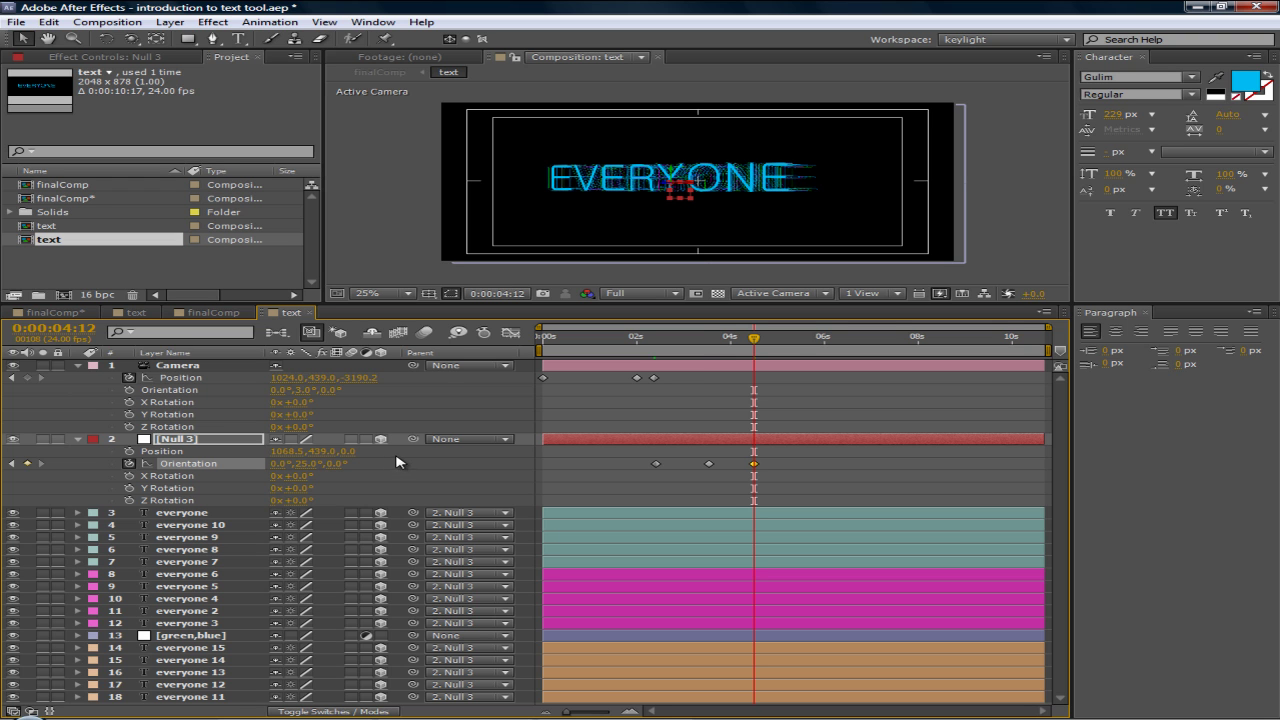
# - Lower the preview resolution of the text composition to Half
pyautogui.click(650, 293)
pyautogui.click(645, 343)
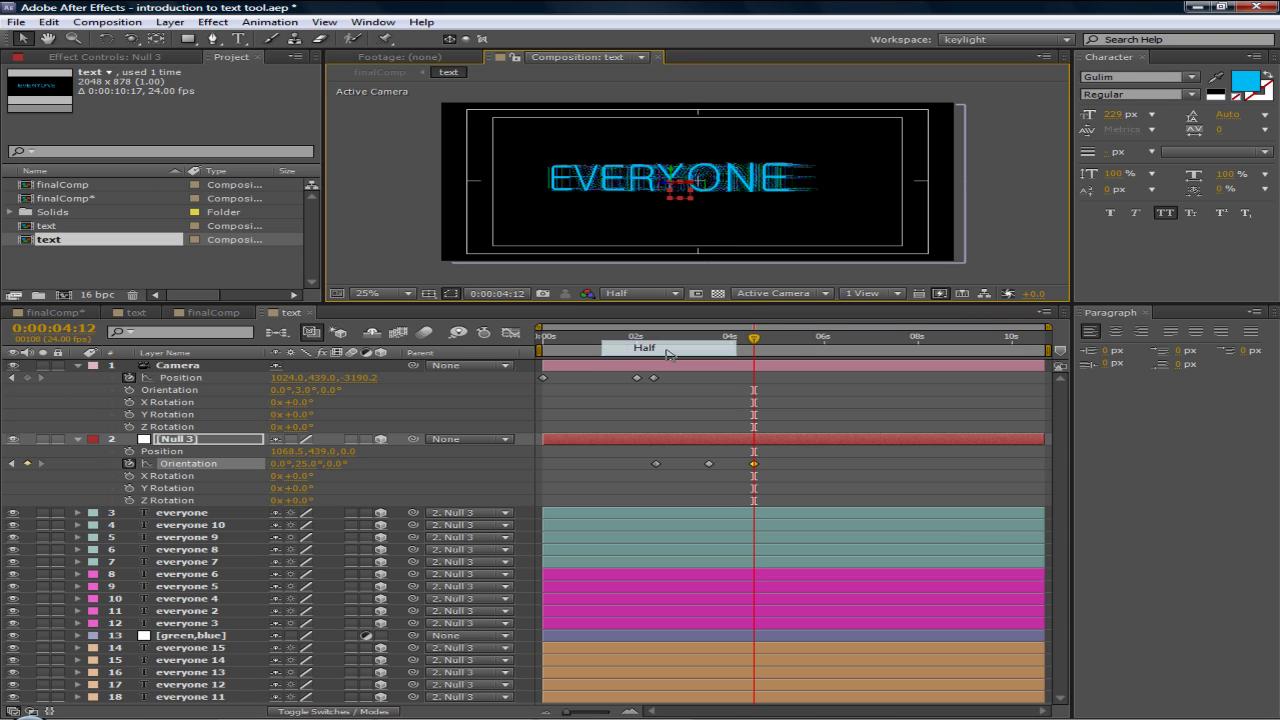
pyautogui.scroll(3, 777, 229)
pyautogui.scroll(-1, 777, 230)
pyautogui.scroll(-1, 780, 229)
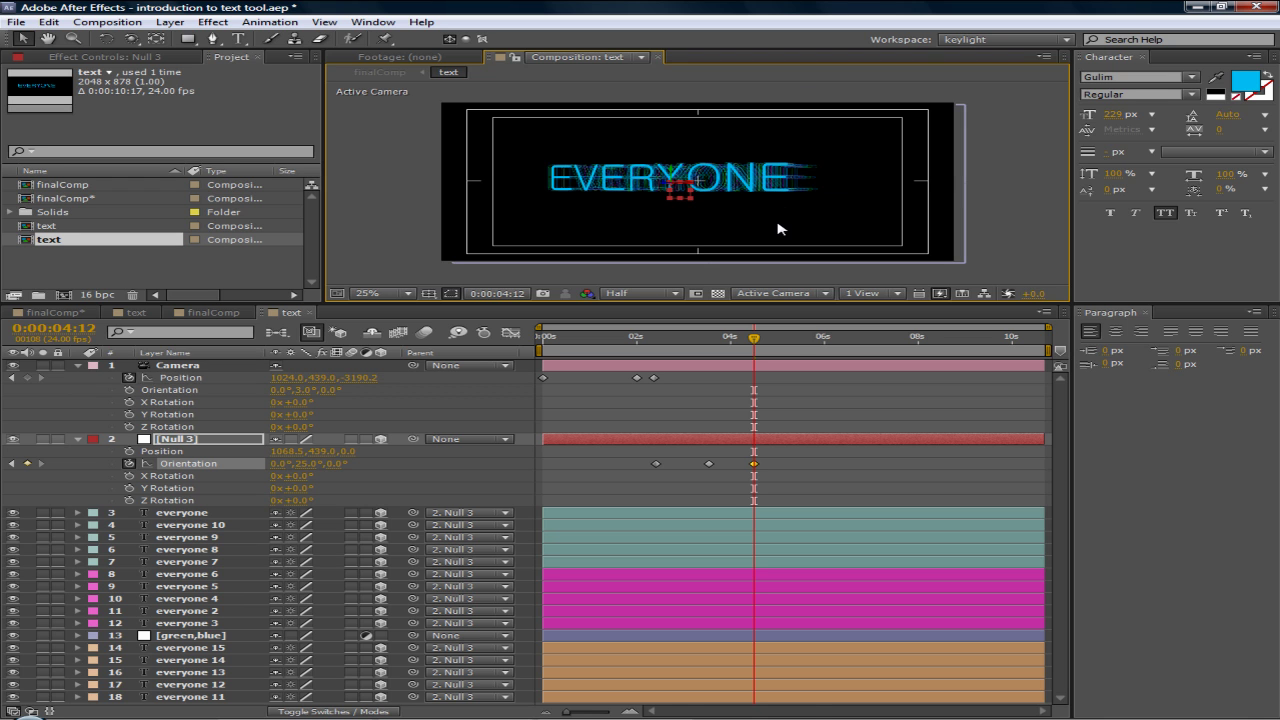
# - Try the composition preview at Third and Quarter resolution and return it to Half
pyautogui.click(650, 293)
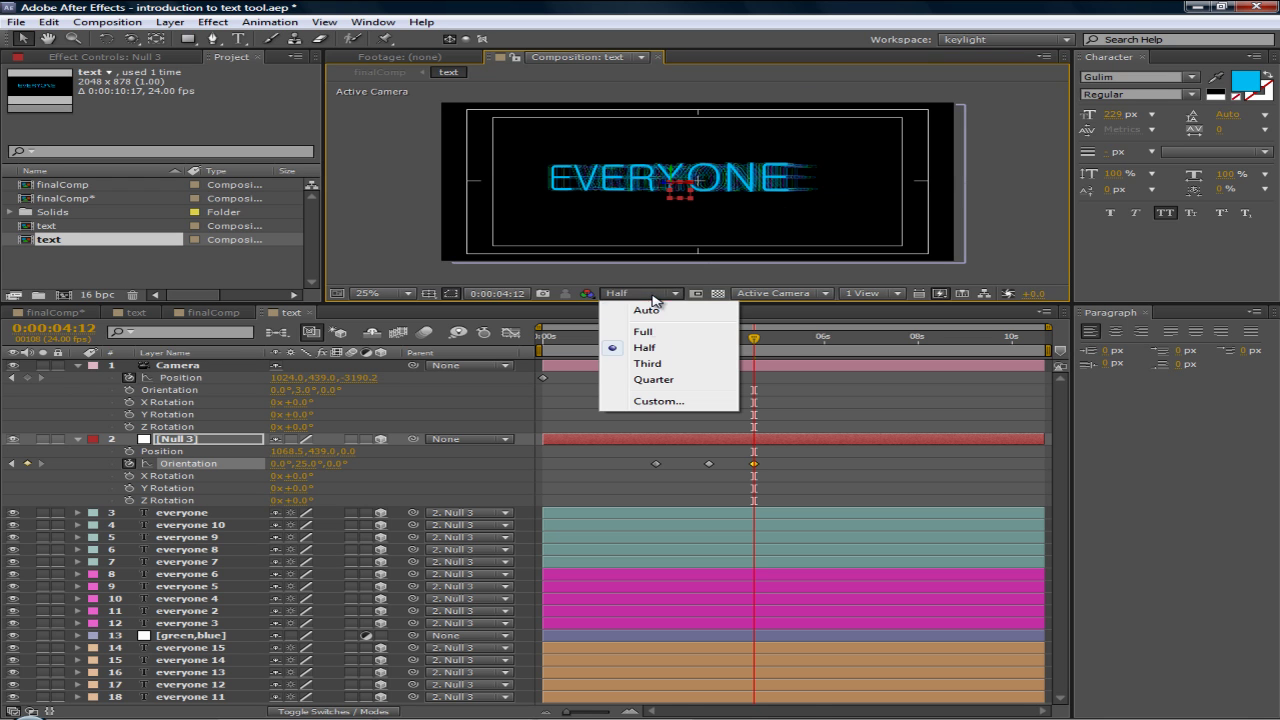
pyautogui.click(648, 364)
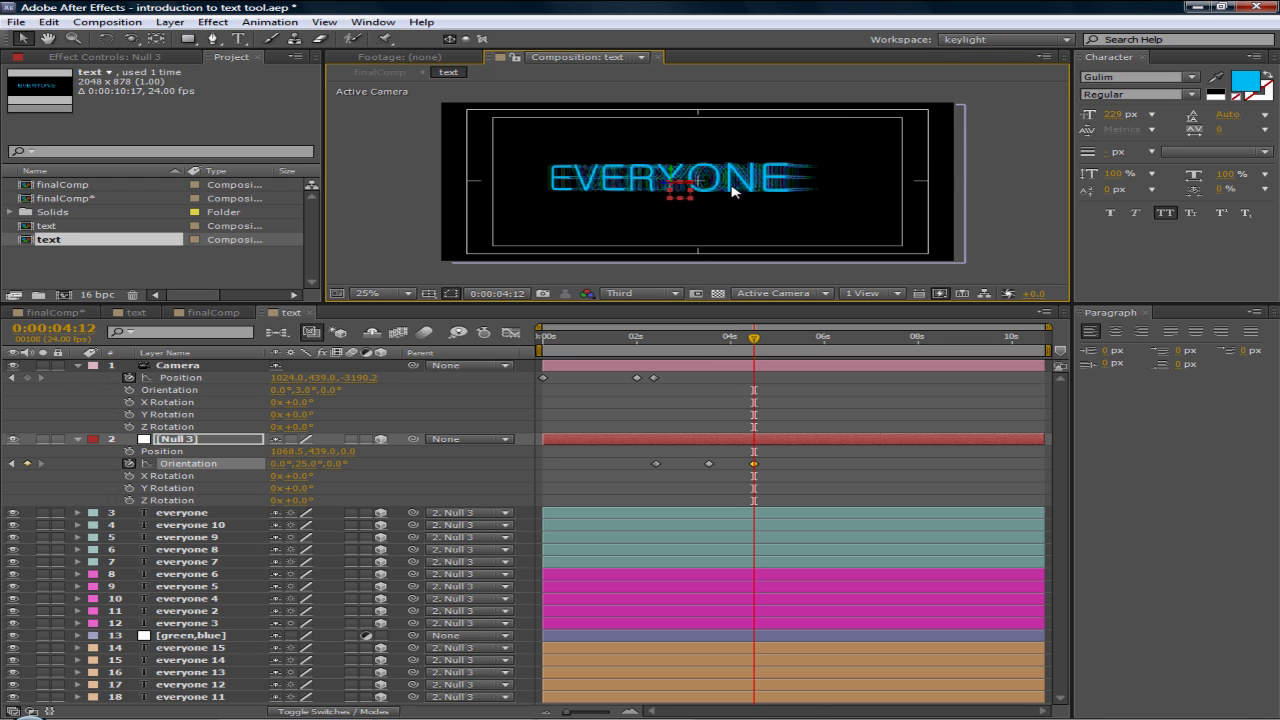
pyautogui.scroll(1, 728, 189)
pyautogui.click(665, 293)
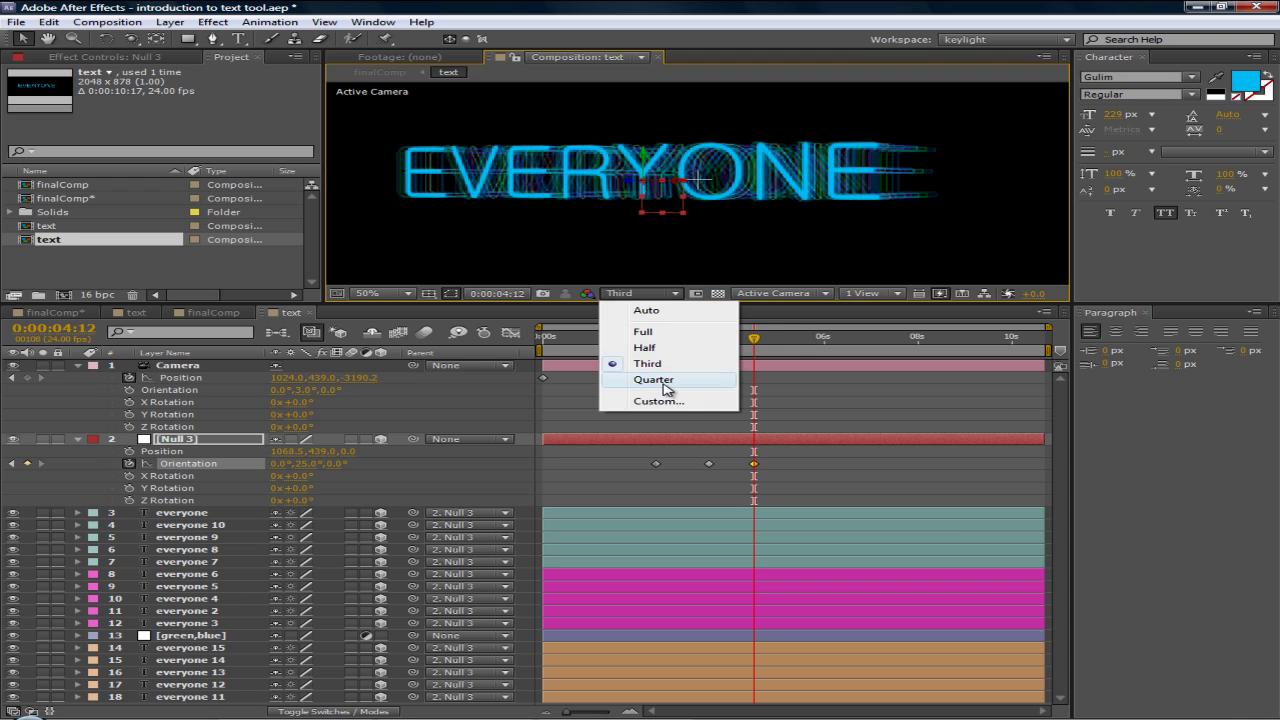
pyautogui.click(660, 382)
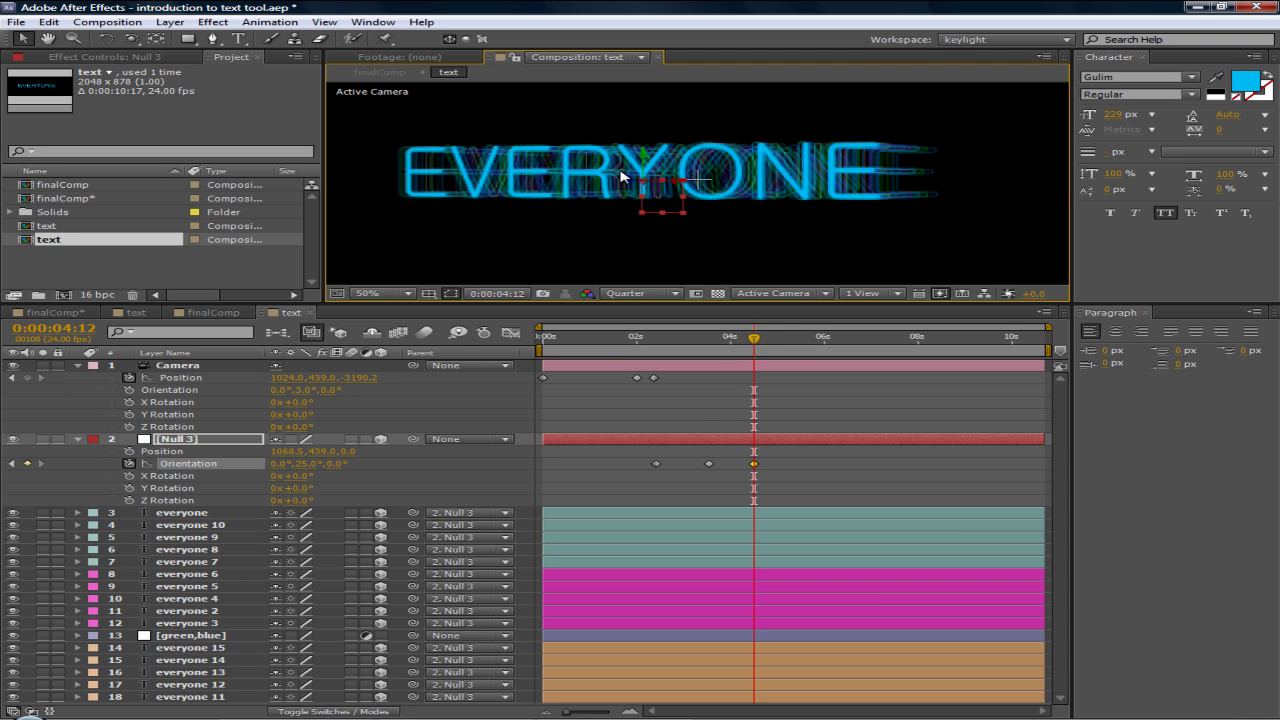
pyautogui.click(646, 294)
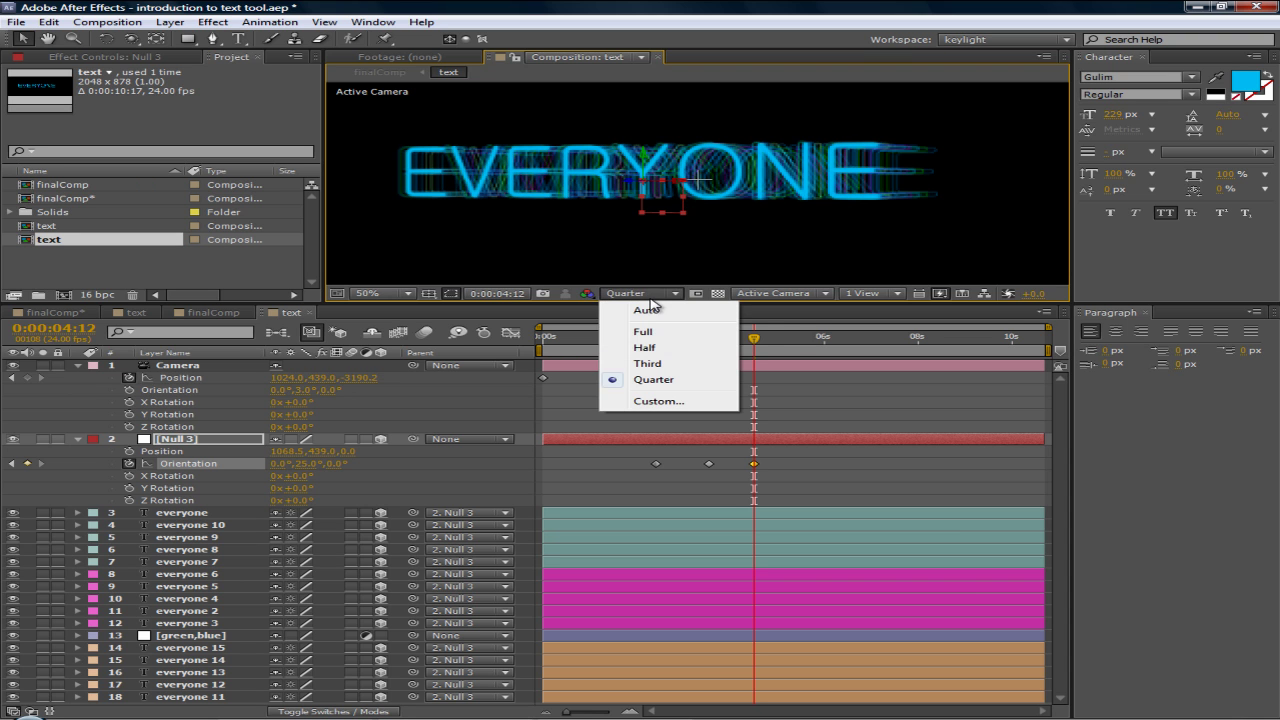
pyautogui.click(645, 348)
pyautogui.scroll(-1, 695, 203)
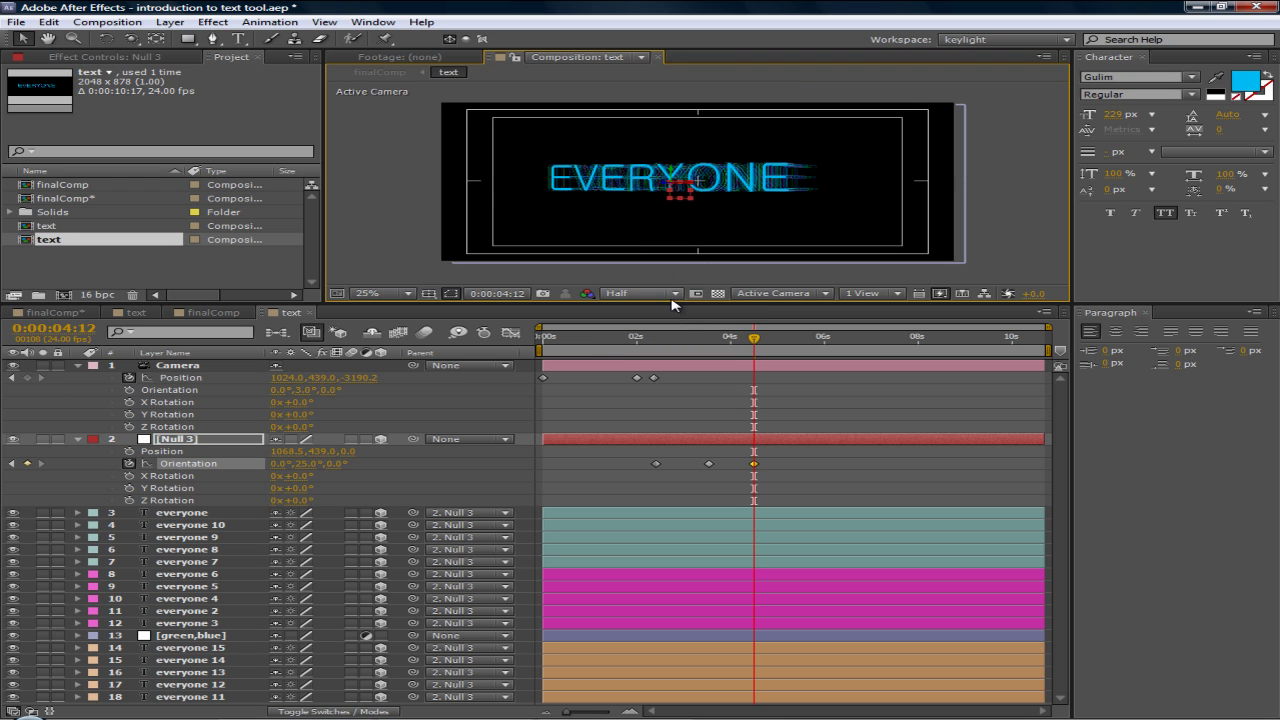
# - Collapse the properties of the Camera and Null 3 layers in the timeline
pyautogui.click(78, 366)
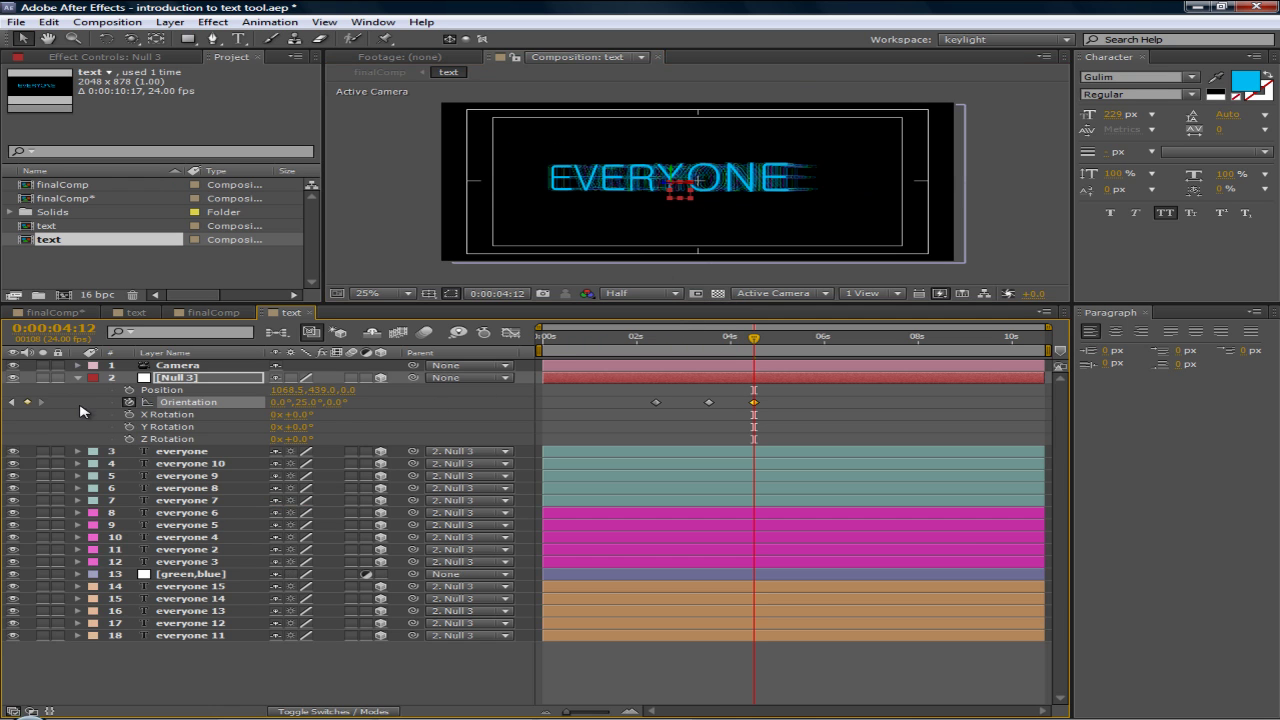
pyautogui.click(78, 378)
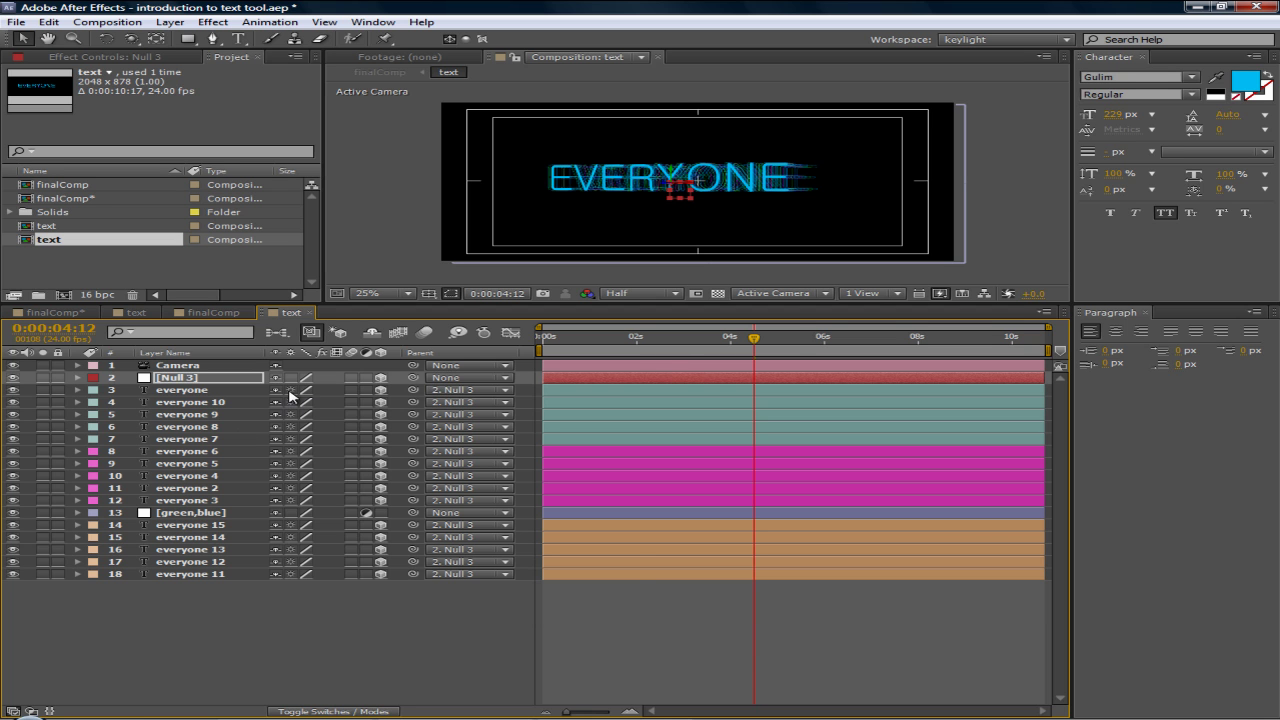
# - Preview the text composition's camera and Null 3 animation from 0:00:00:00, and scrub through it to 0:00:03:00
pyautogui.moveTo(659, 347); pyautogui.dragTo(527, 352)
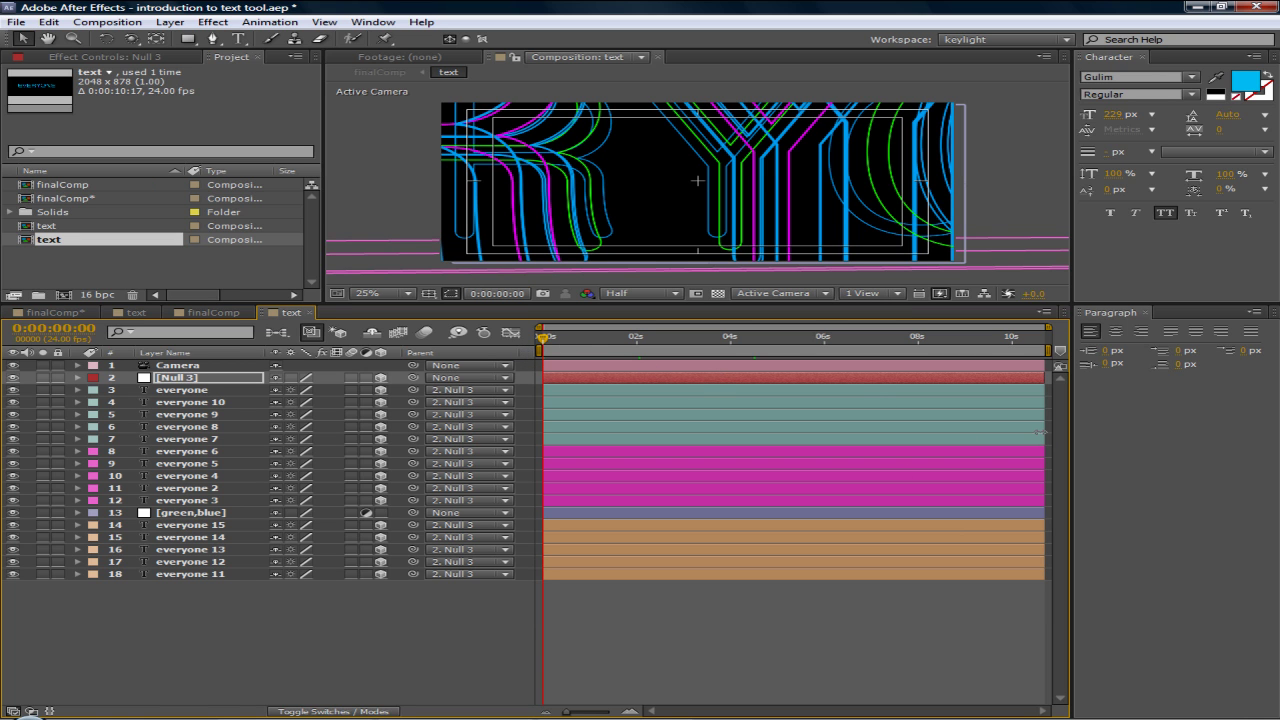
pyautogui.press('space')
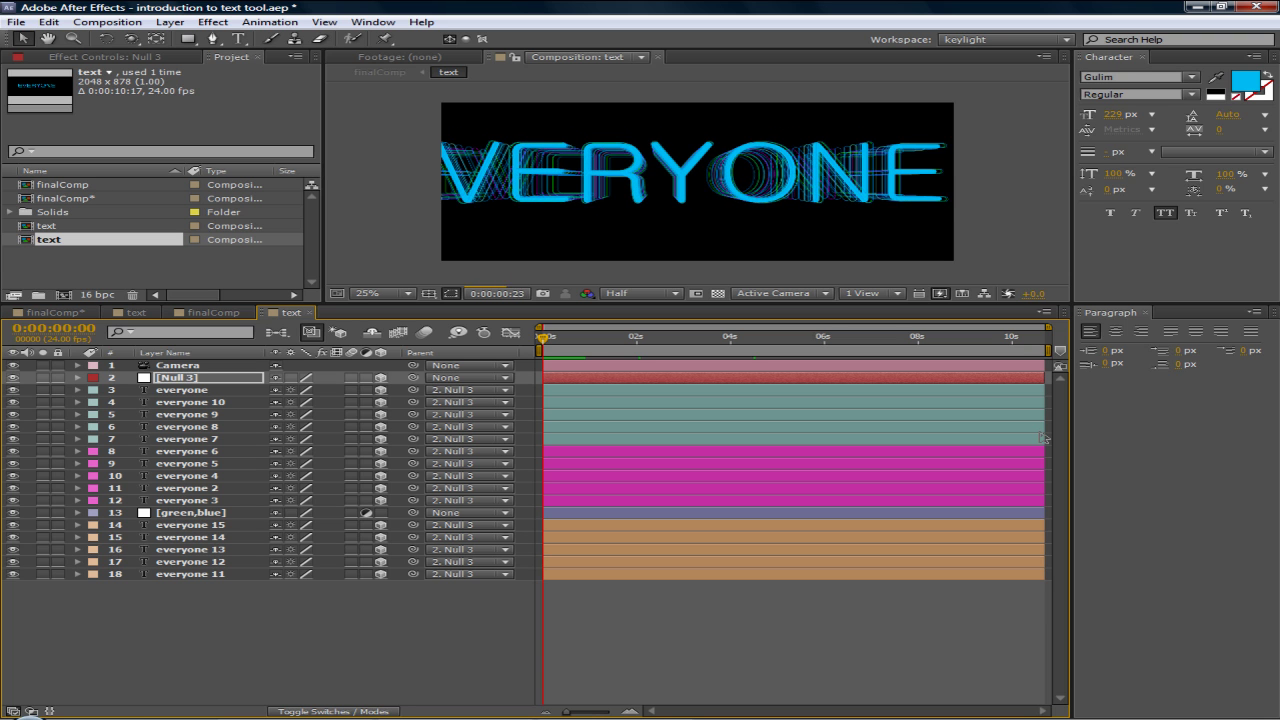
pyautogui.press('F9')
pyautogui.press('F9')
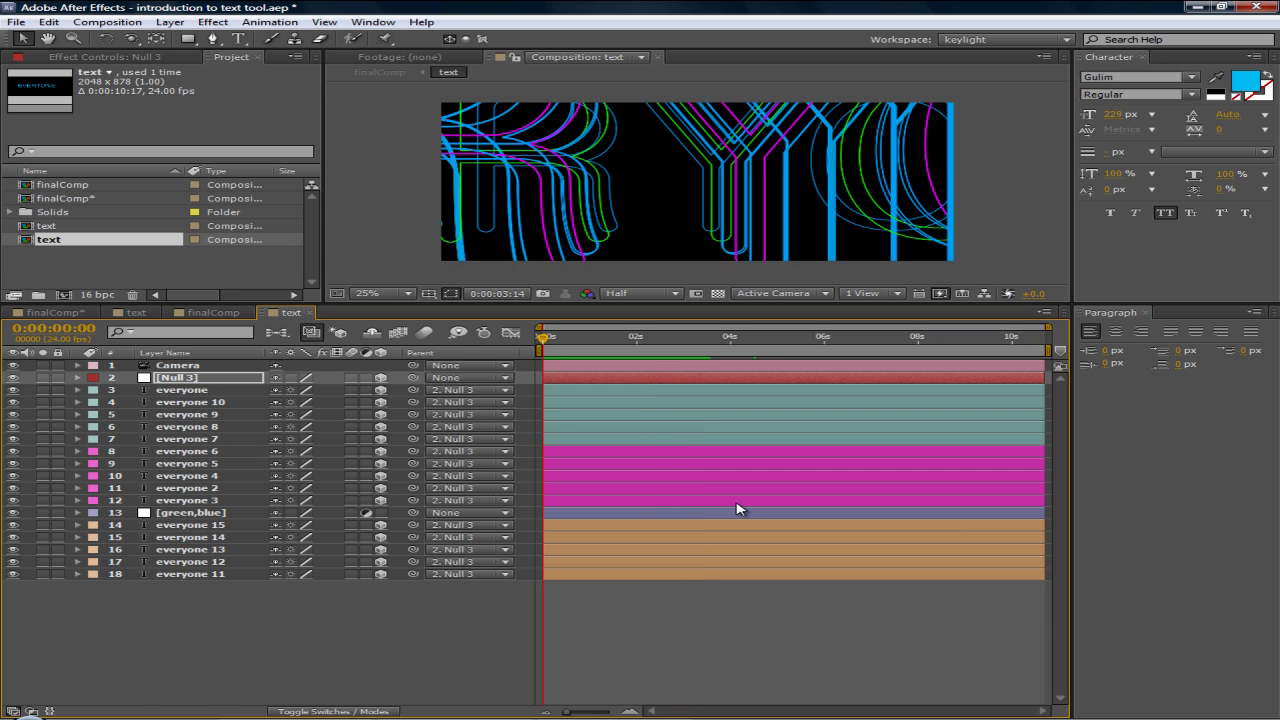
pyautogui.press('space')
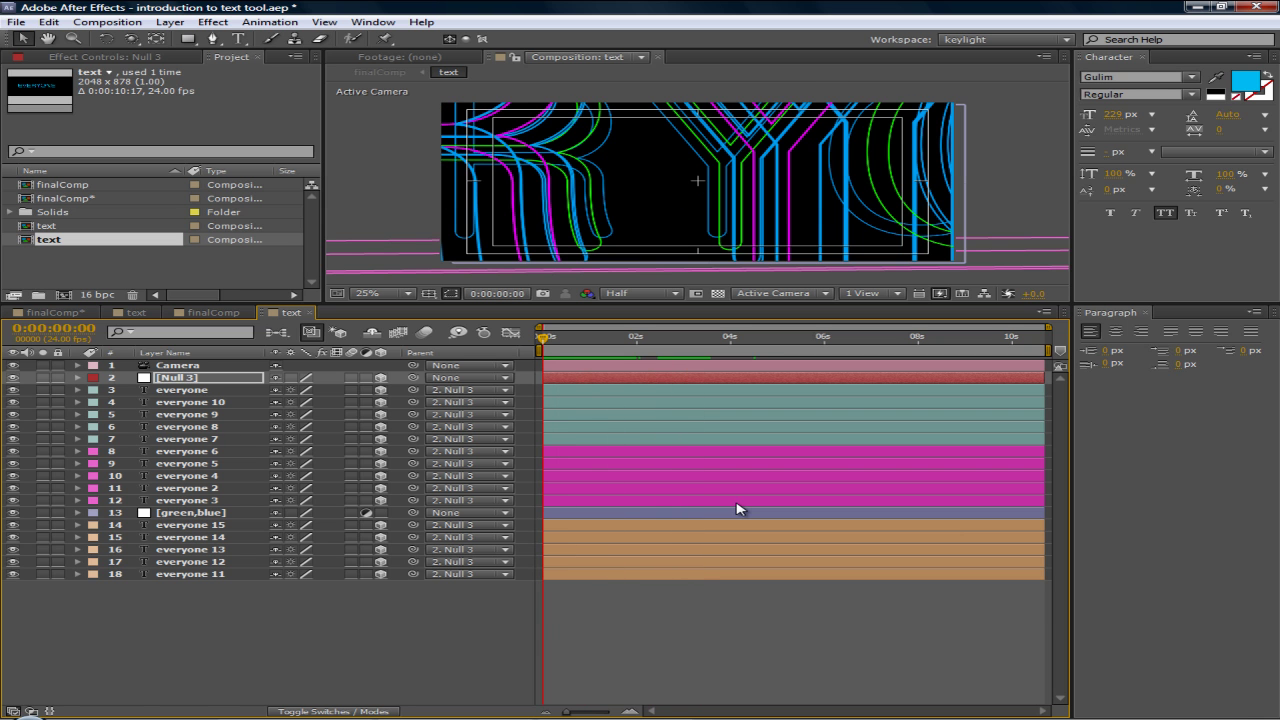
pyautogui.moveTo(713, 342); pyautogui.dragTo(550, 356)
pyautogui.moveTo(600, 363); pyautogui.dragTo(578, 365)
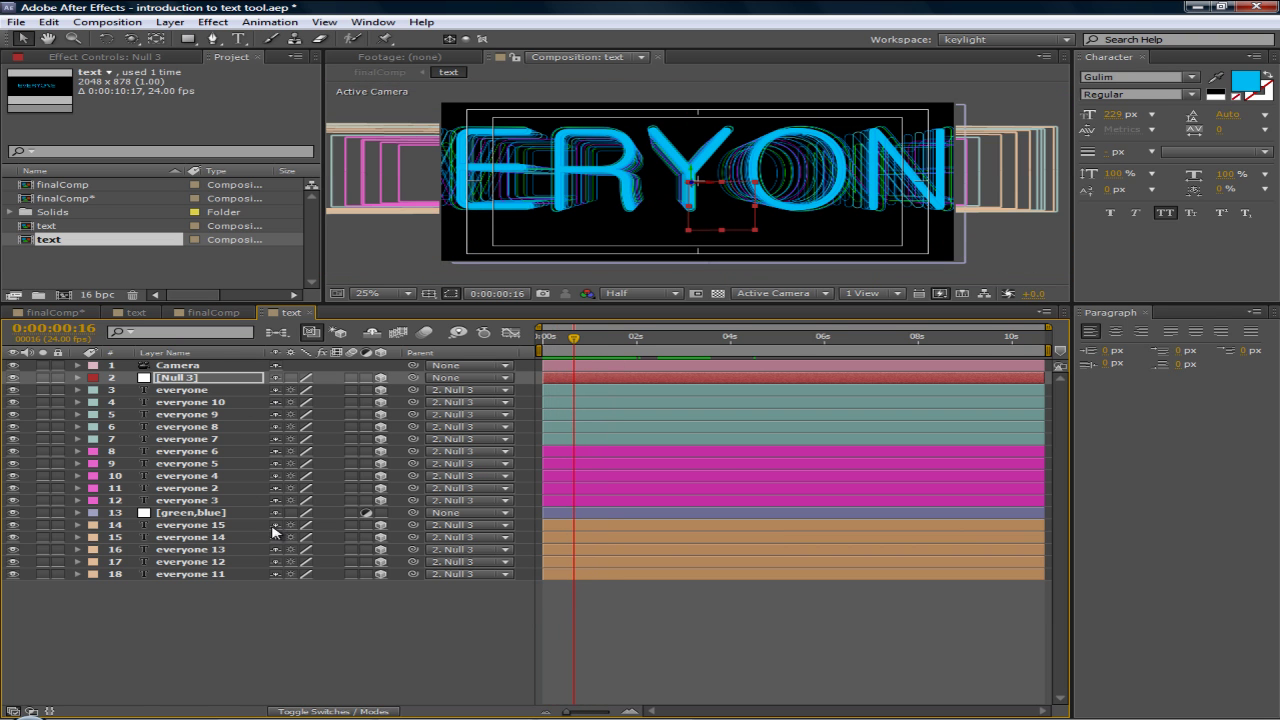
pyautogui.moveTo(600, 345); pyautogui.dragTo(684, 345)
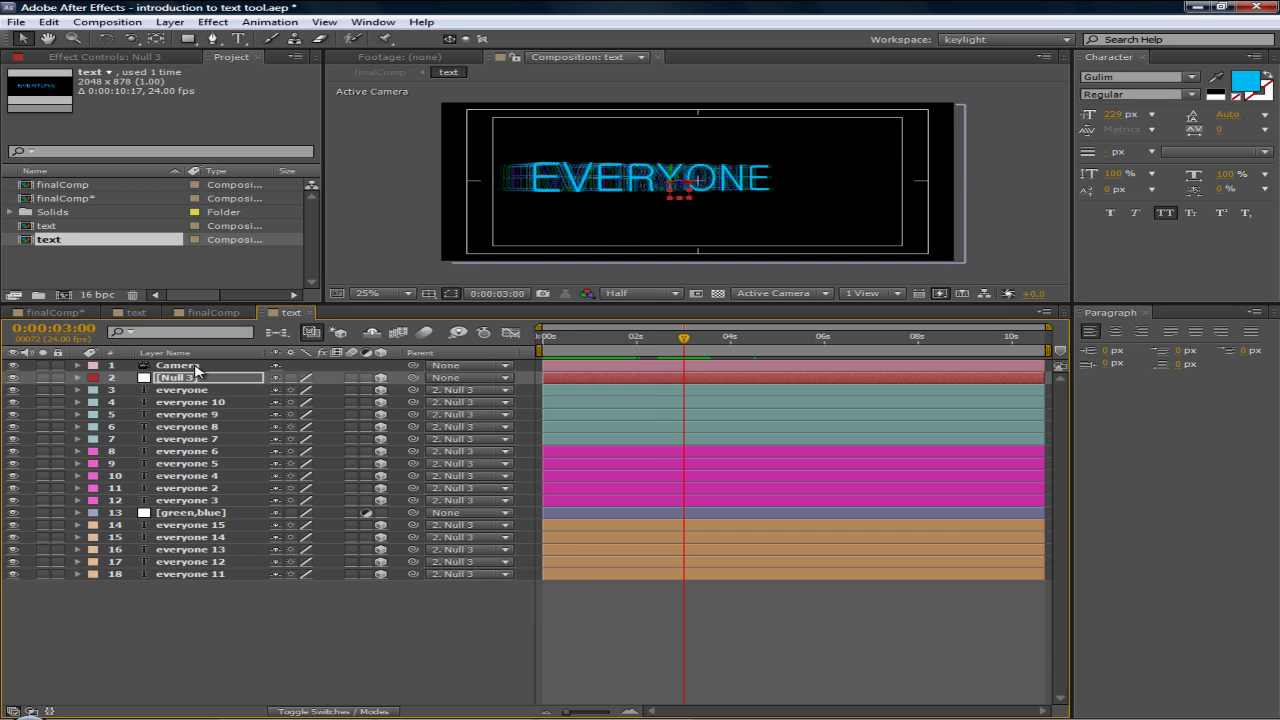
pyautogui.click(249, 614)
pyautogui.rightClick(267, 613)
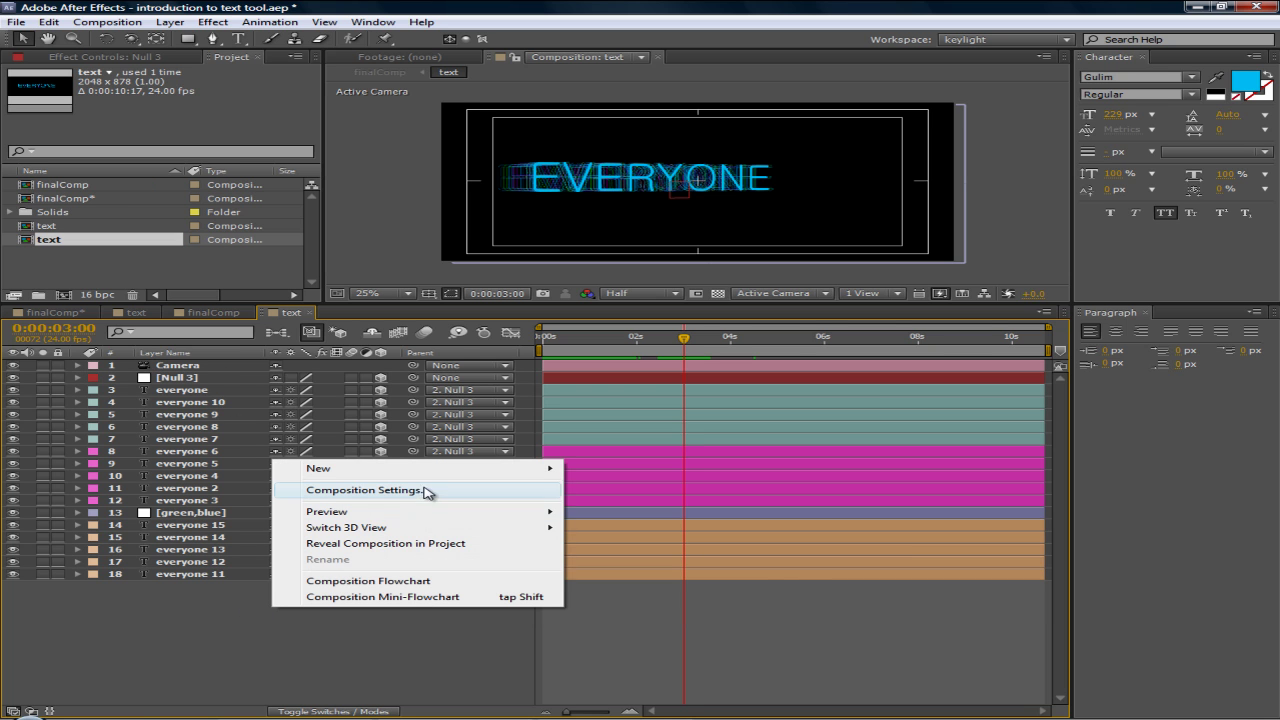
pyautogui.moveTo(445, 470)
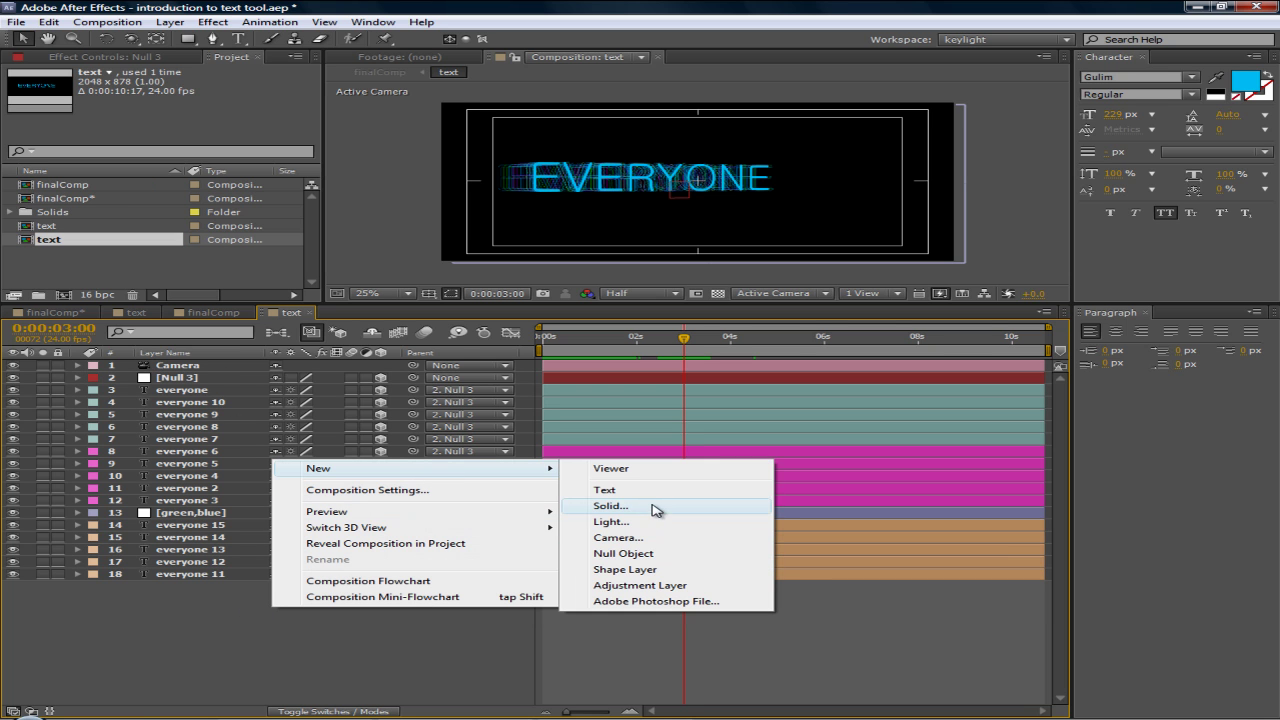
pyautogui.click(391, 631)
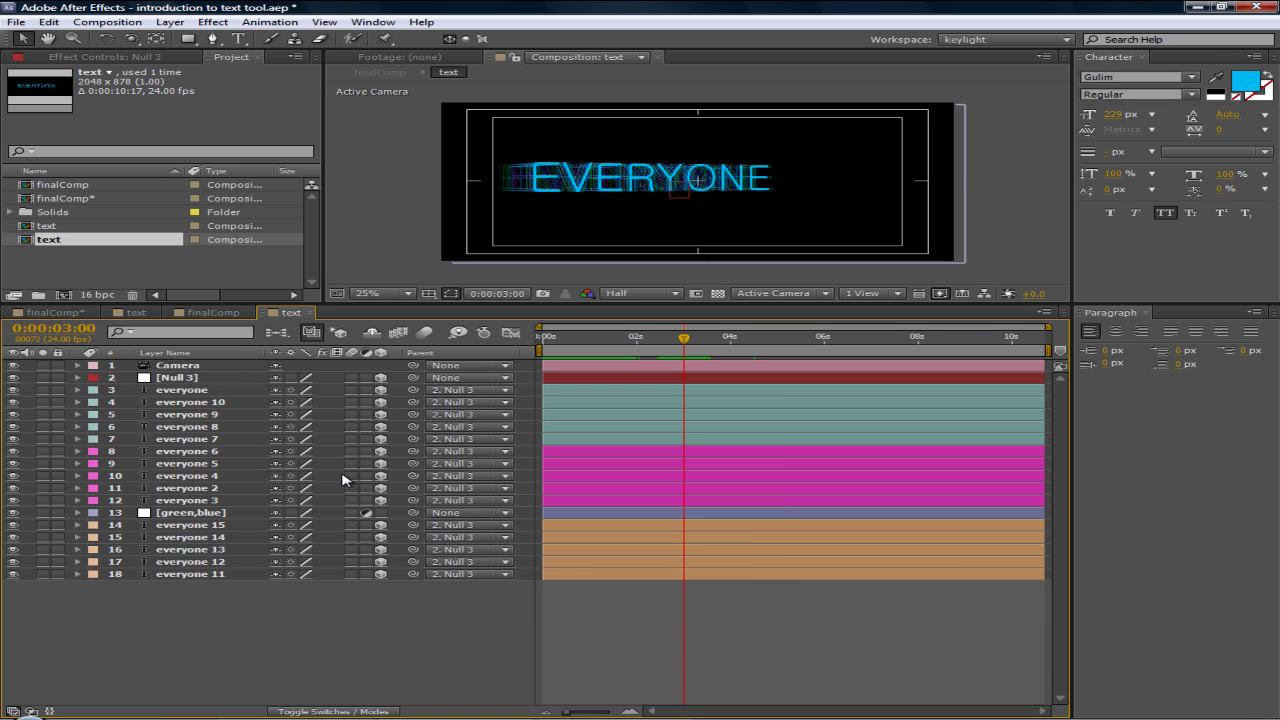
# - Compare the text swing at 0:00:03:13 with the finished reference text composition between 0:00:05:11 and 0:00:05:16
pyautogui.moveTo(686, 339)
pyautogui.mouseDown()
pyautogui.moveTo(632, 340)
pyautogui.moveTo(709, 341)
pyautogui.mouseUp()
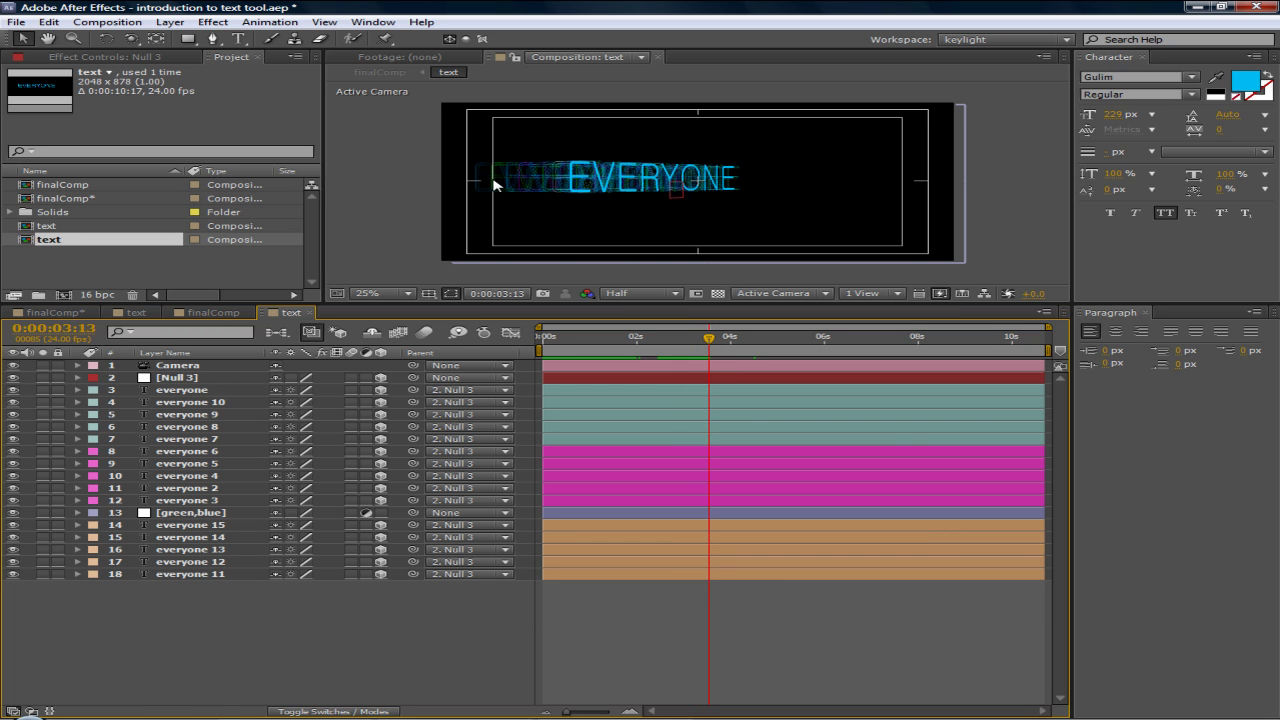
pyautogui.click(210, 313)
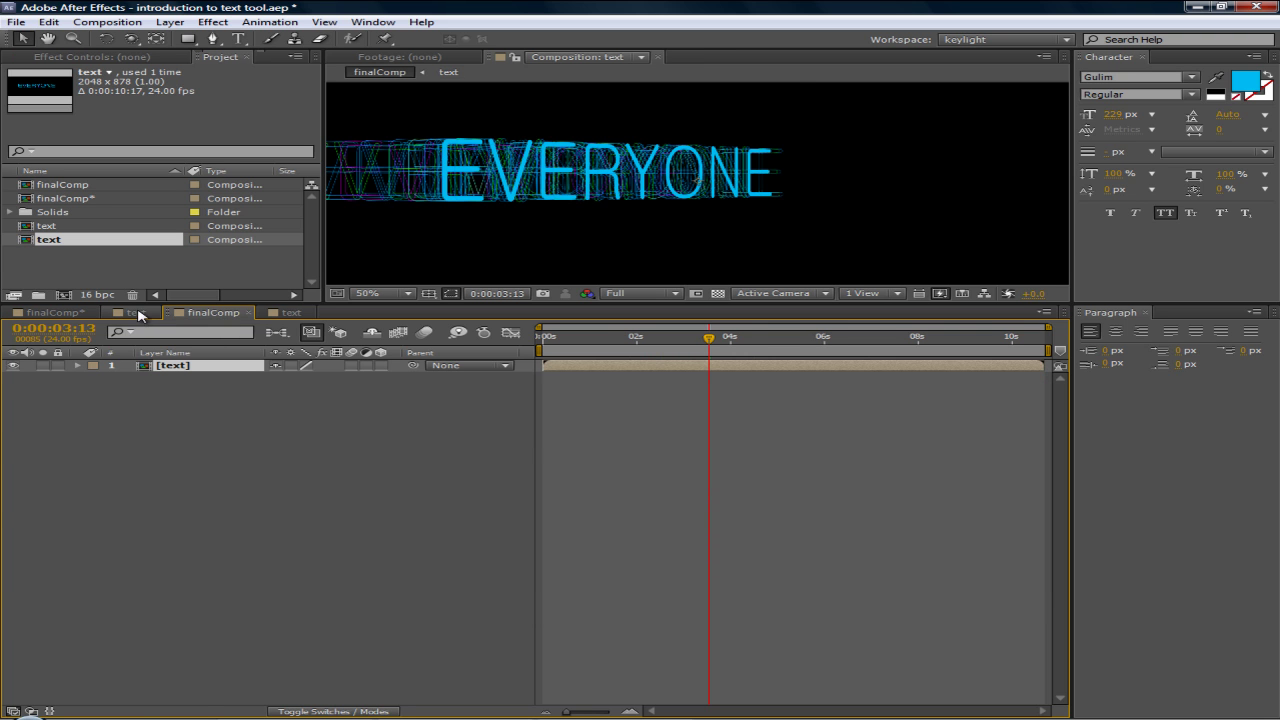
pyautogui.click(138, 313)
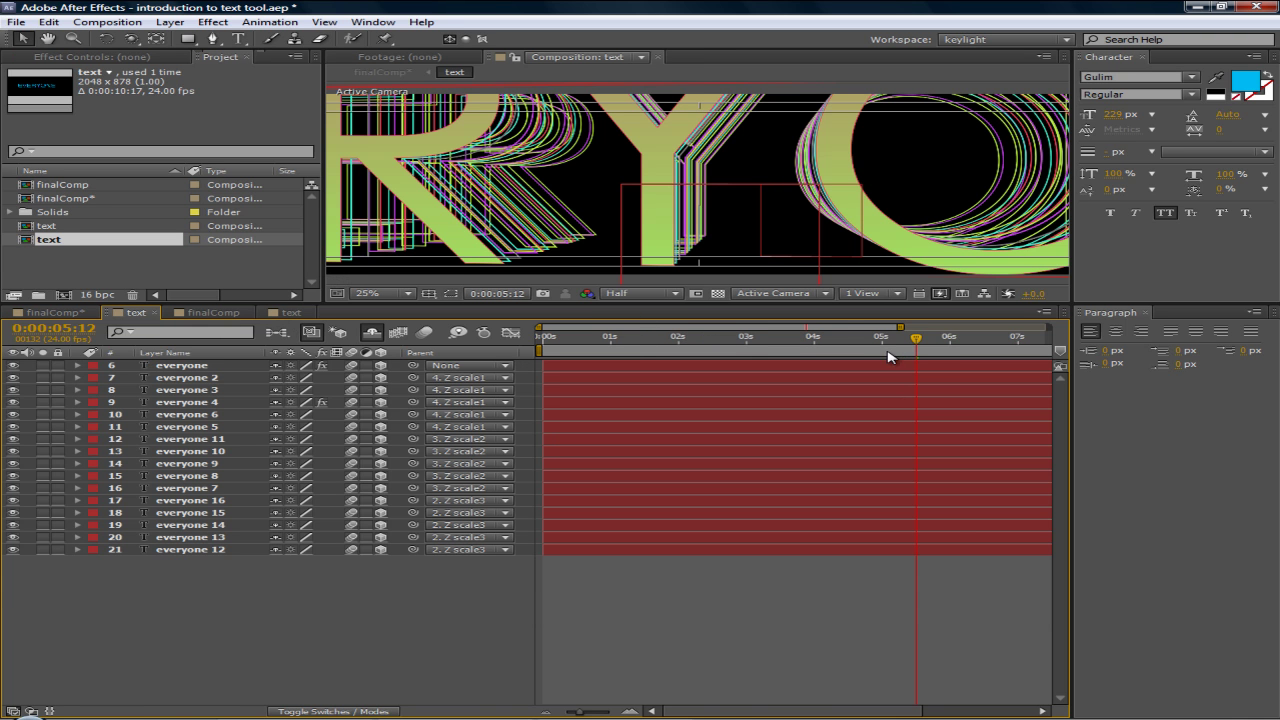
pyautogui.moveTo(923, 343)
pyautogui.mouseDown()
pyautogui.moveTo(887, 346)
pyautogui.moveTo(931, 350)
pyautogui.moveTo(891, 350)
pyautogui.moveTo(914, 354)
pyautogui.mouseUp()
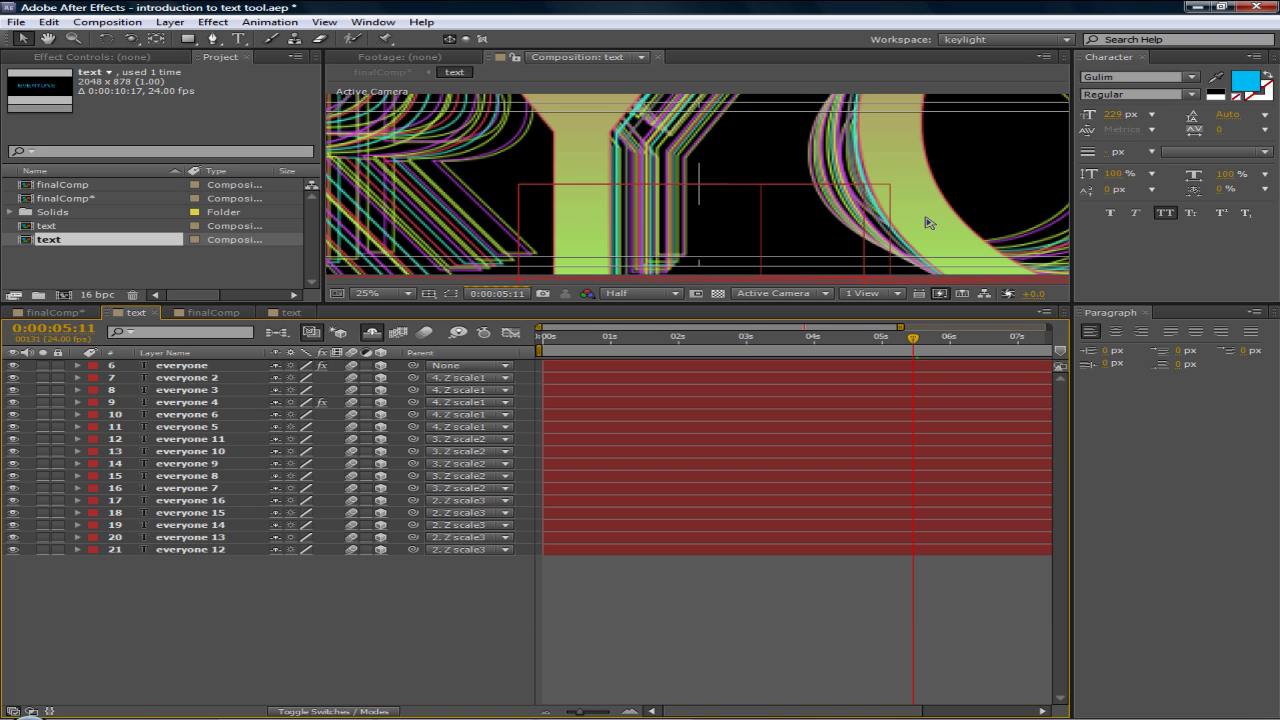
pyautogui.moveTo(913, 340); pyautogui.dragTo(929, 341)
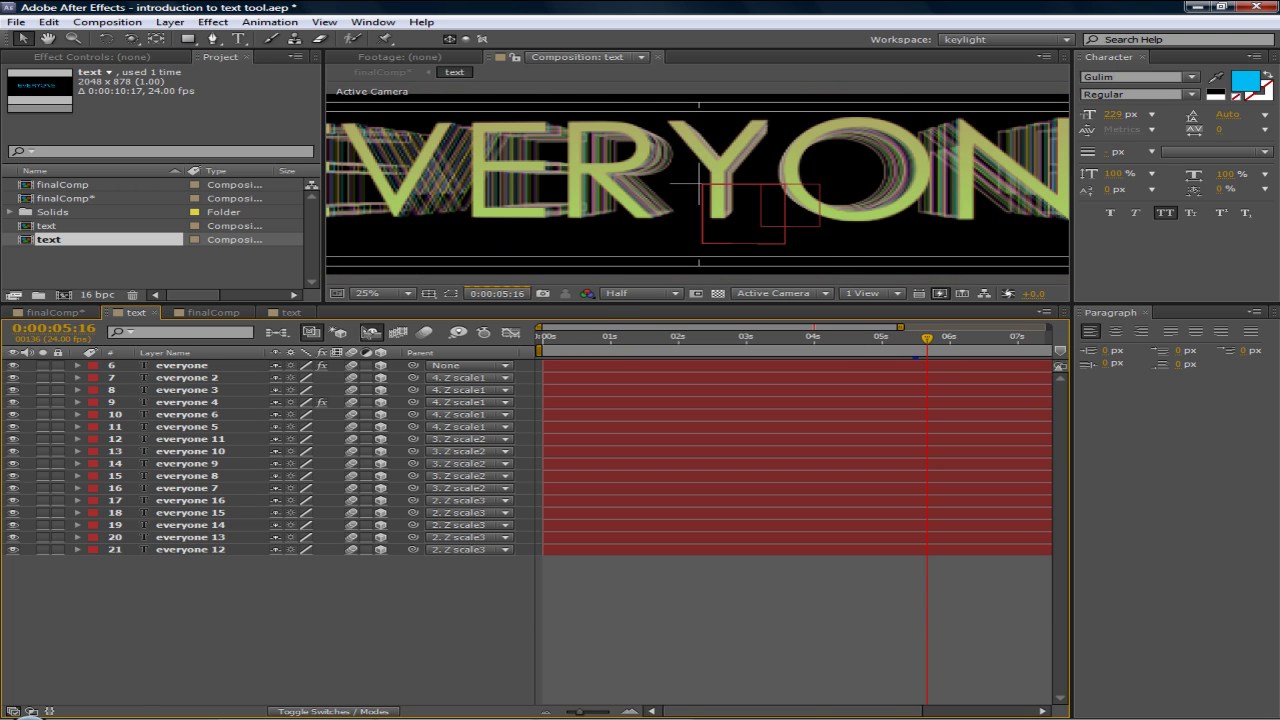
# - Return to the text composition containing Null 3 and inspect the swinging text back to 0:00:02:20
pyautogui.click(285, 314)
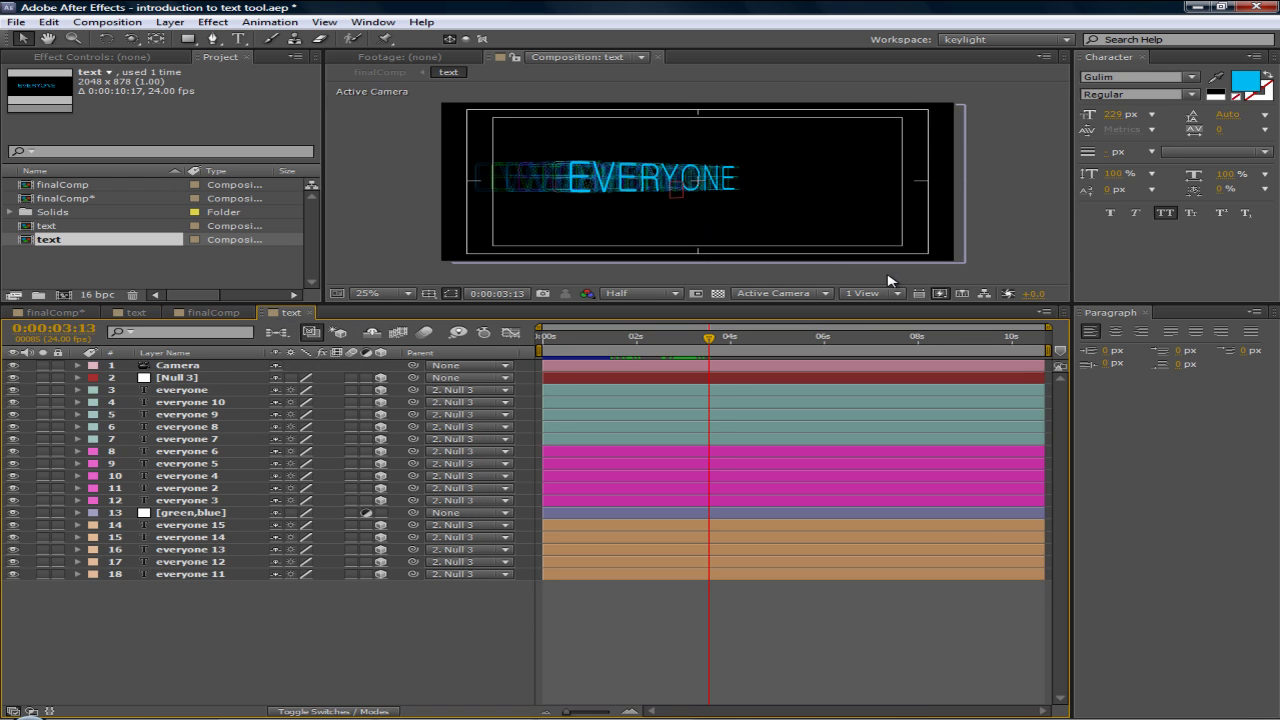
pyautogui.scroll(1, 694, 178)
pyautogui.scroll(-1, 697, 176)
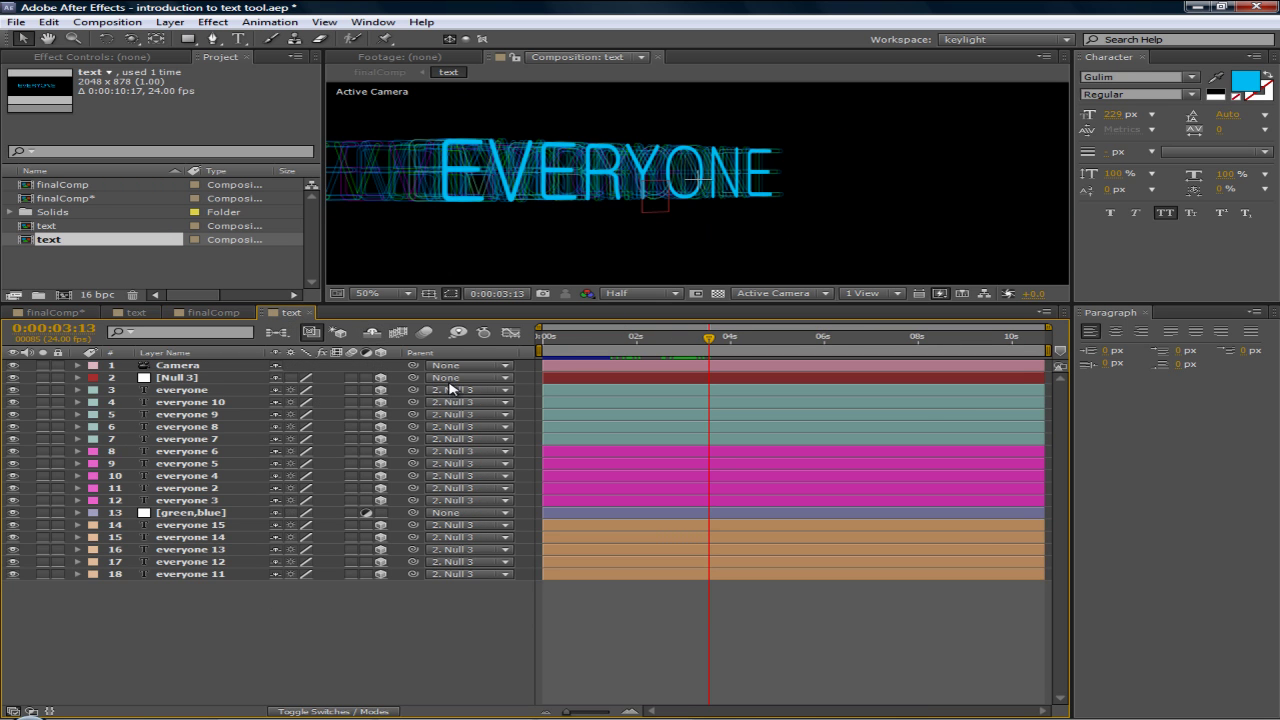
pyautogui.moveTo(710, 340); pyautogui.dragTo(678, 358)
pyautogui.scroll(-2, 626, 238)
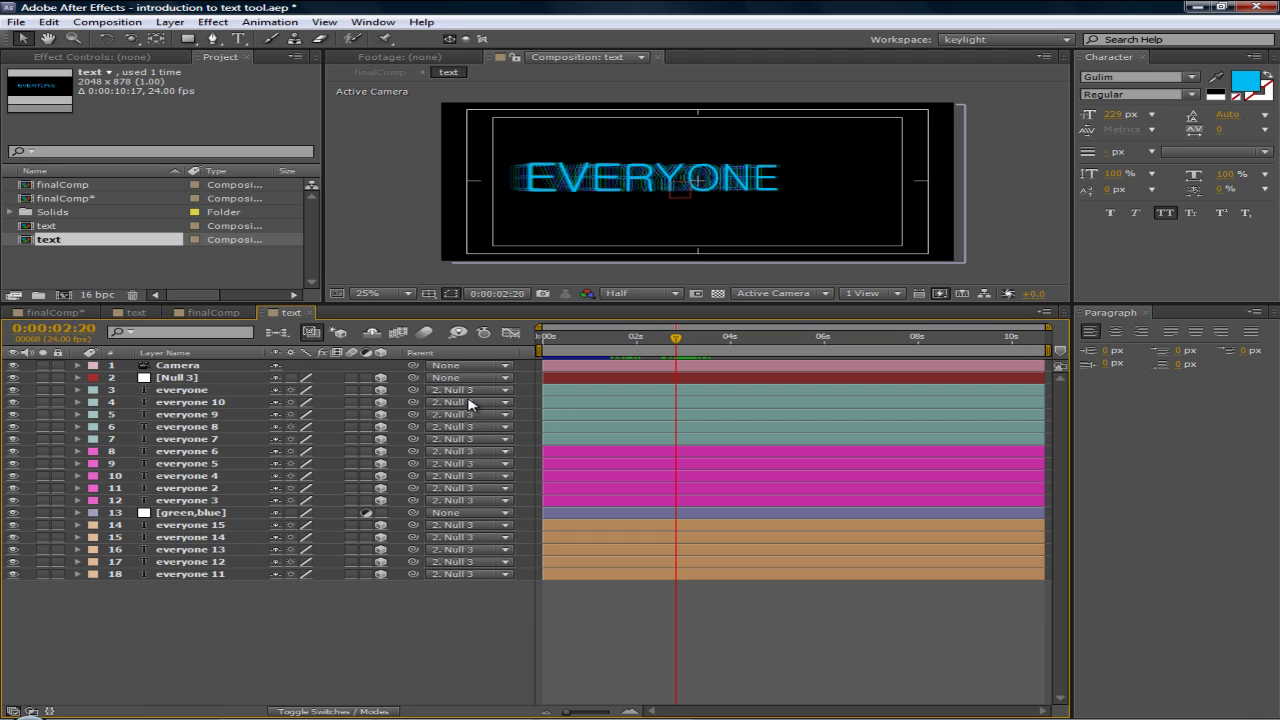
# - Switch to the parent finalComp composition, deselect the text layer and set the current time to 0:00:02:05
pyautogui.press('Tab')
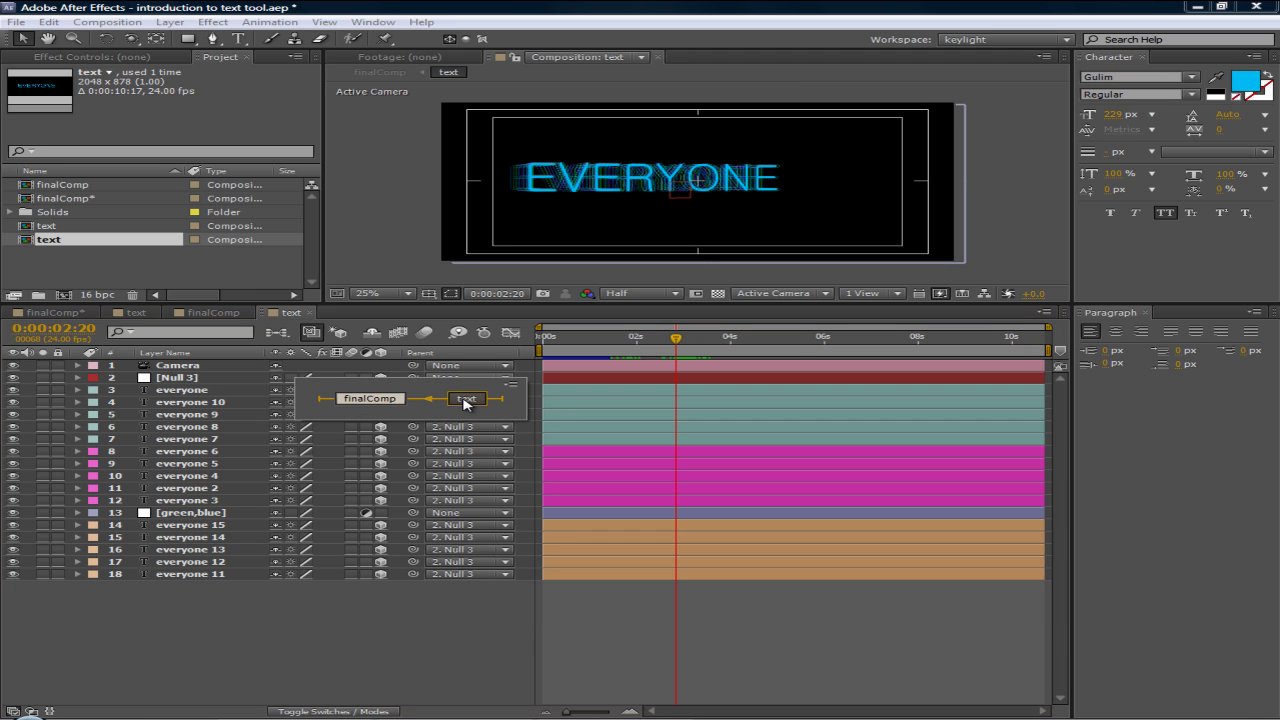
pyautogui.click(389, 400)
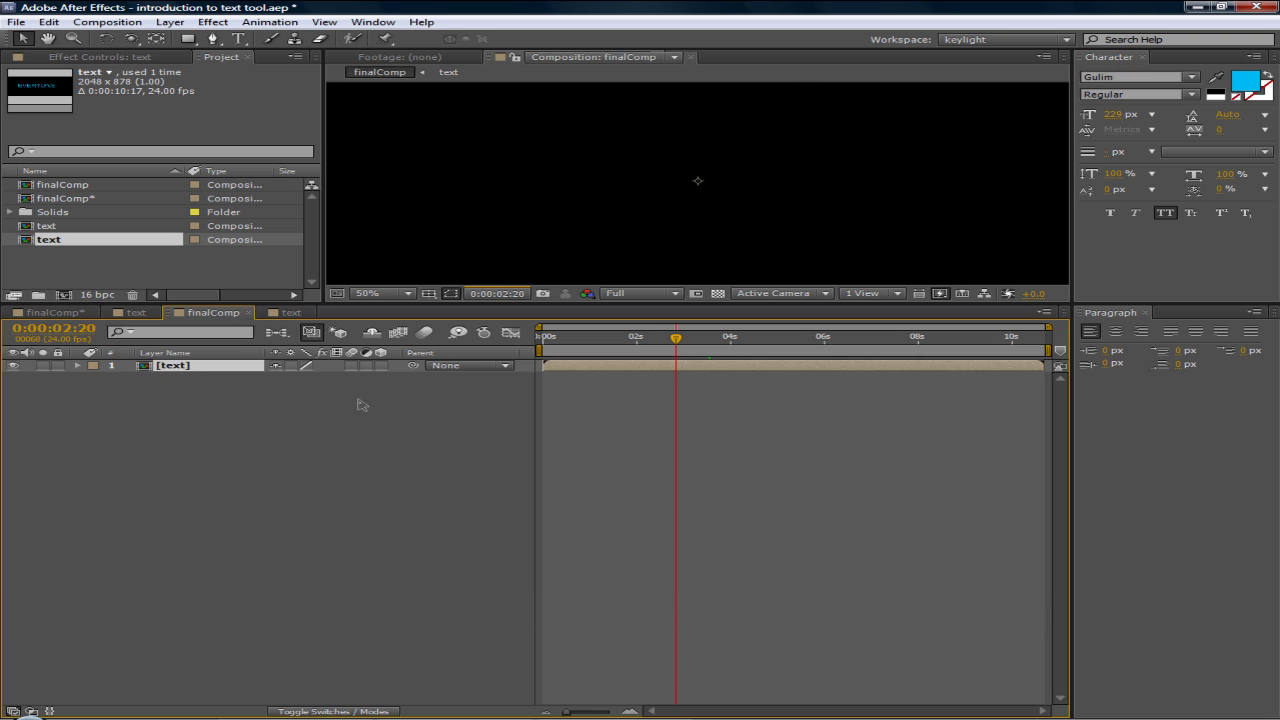
pyautogui.click(243, 406)
pyautogui.click(199, 368)
pyautogui.click(240, 408)
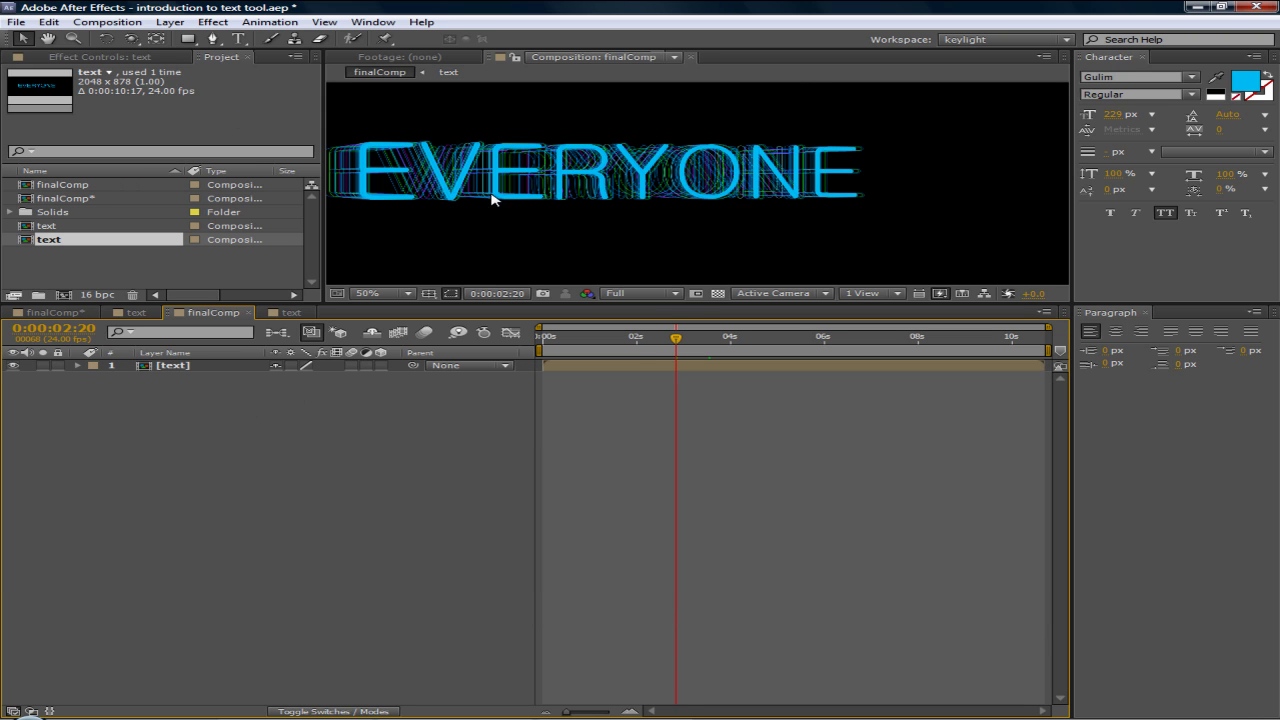
pyautogui.moveTo(652, 345)
pyautogui.mouseDown()
pyautogui.moveTo(543, 345)
pyautogui.moveTo(766, 348)
pyautogui.moveTo(536, 348)
pyautogui.moveTo(667, 352)
pyautogui.moveTo(604, 352)
pyautogui.moveTo(647, 355)
pyautogui.mouseUp()
pyautogui.scroll(-2, 634, 219)
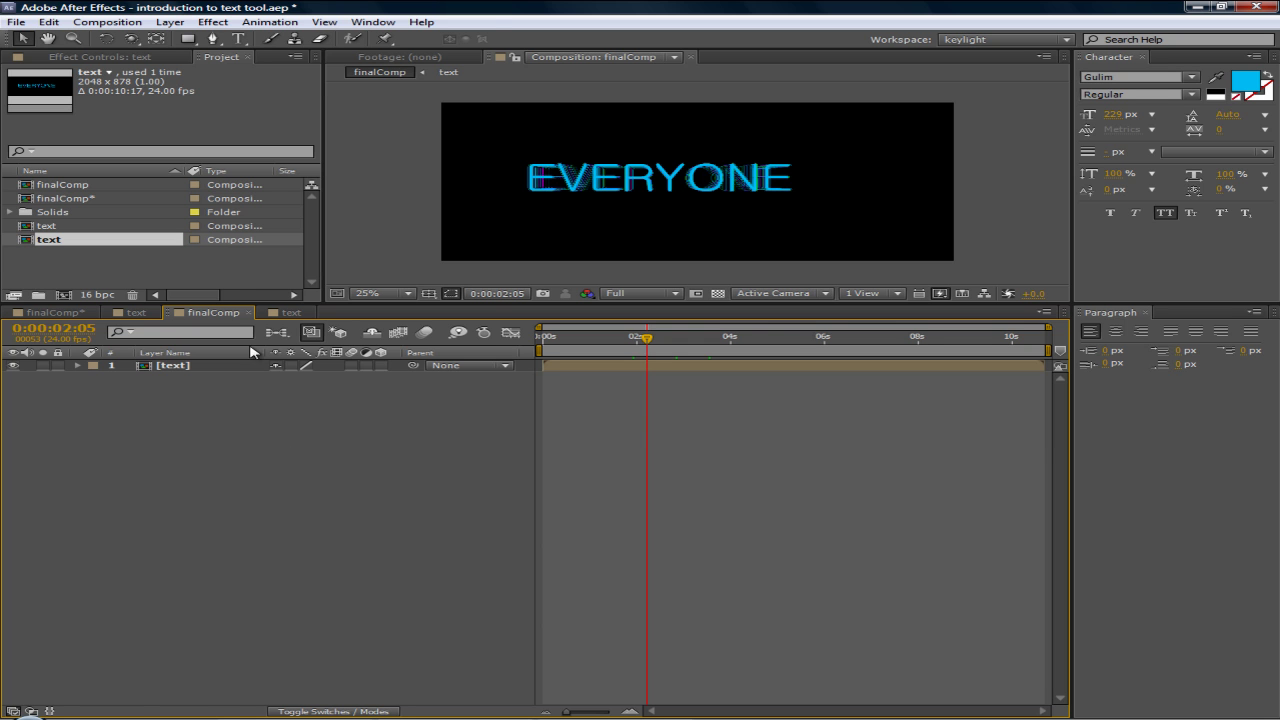
# - Add a new red solid layer of 2048 × 878 px above the text layer in finalComp
pyautogui.click(172, 21)
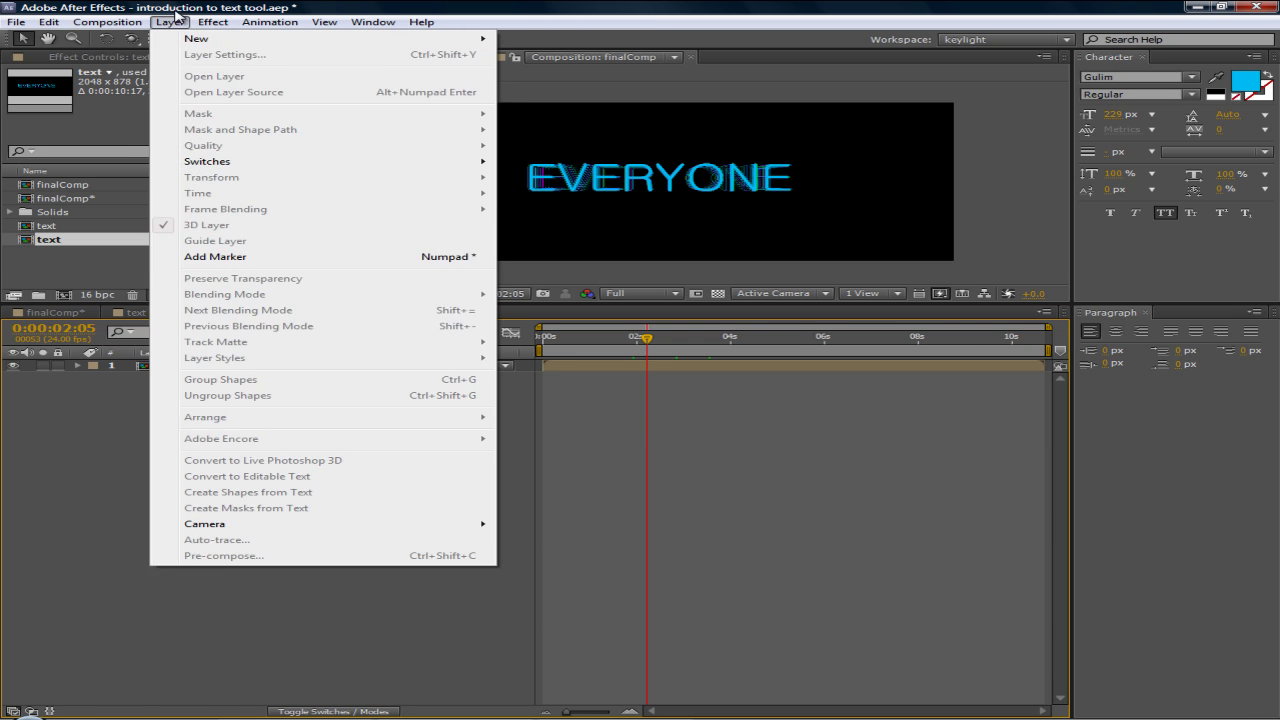
pyautogui.rightClick(104, 408)
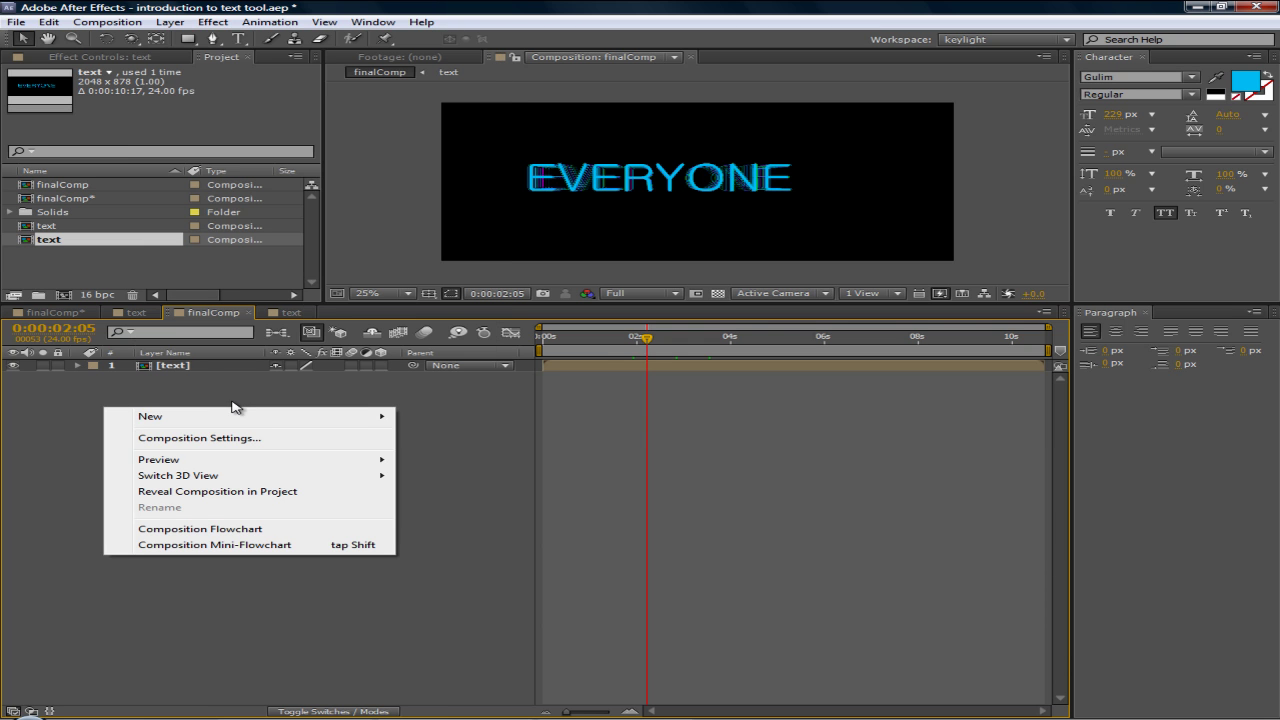
pyautogui.moveTo(382, 416)
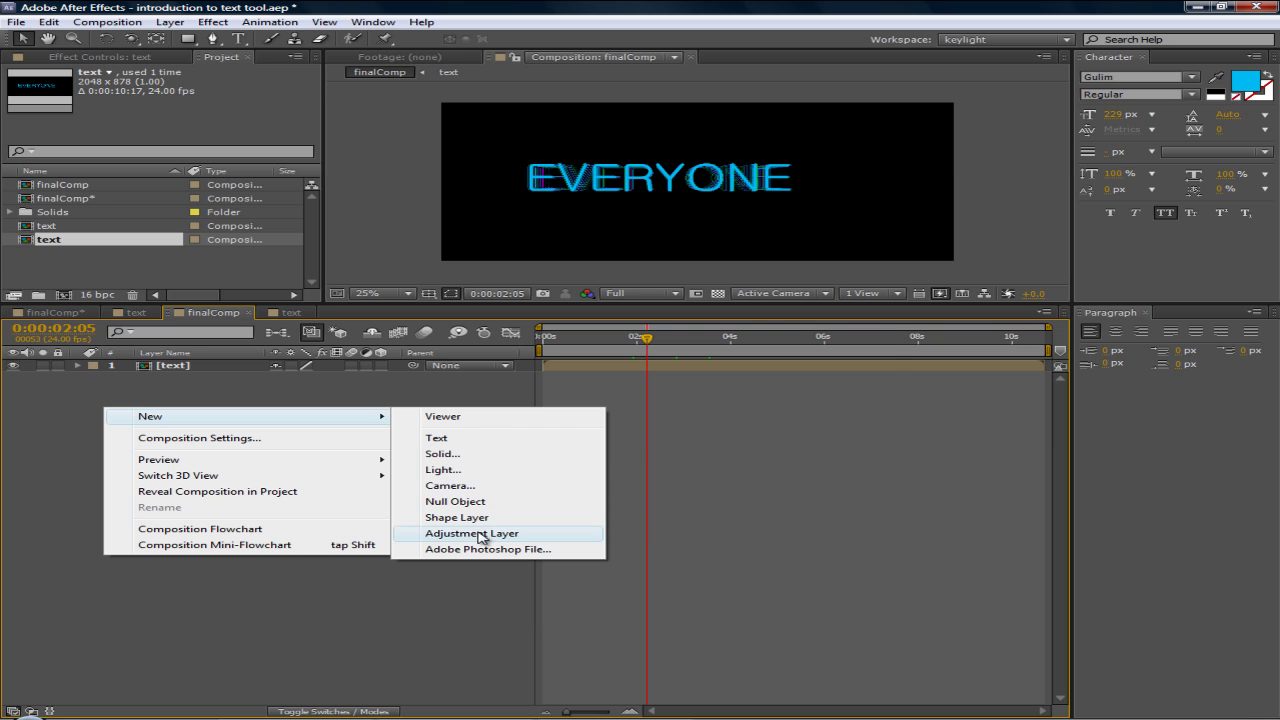
pyautogui.click(471, 455)
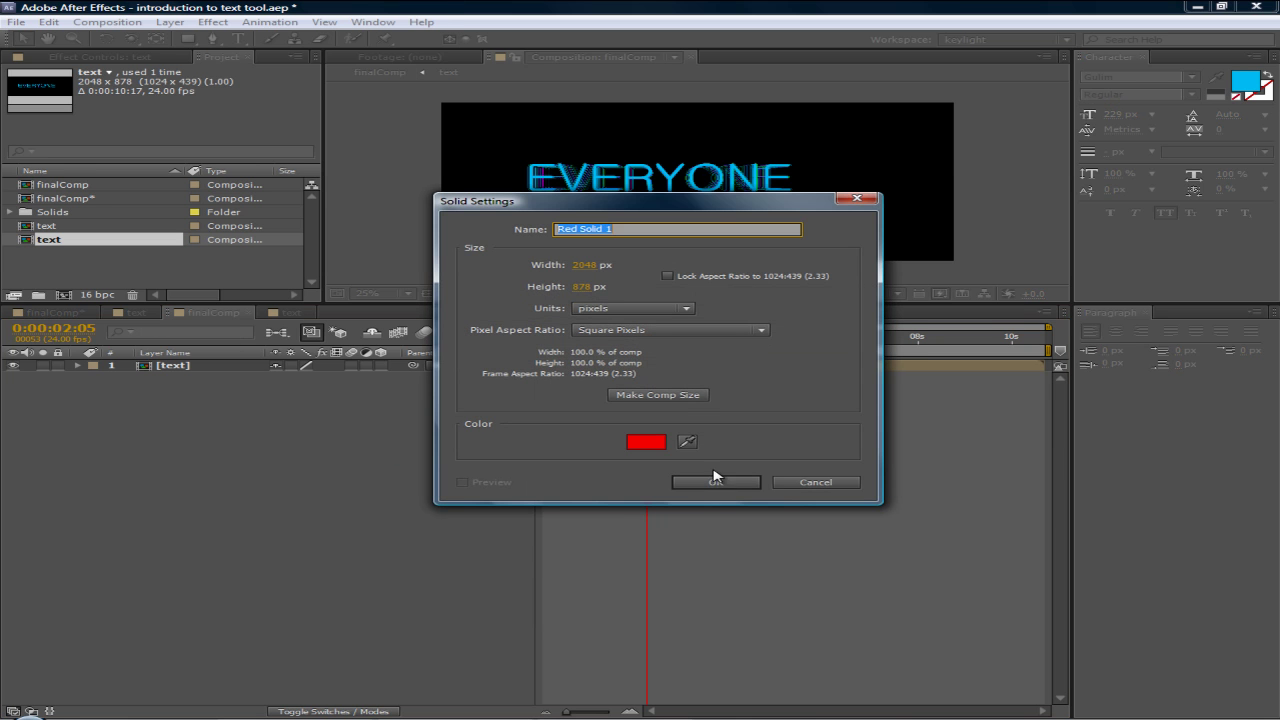
pyautogui.click(715, 480)
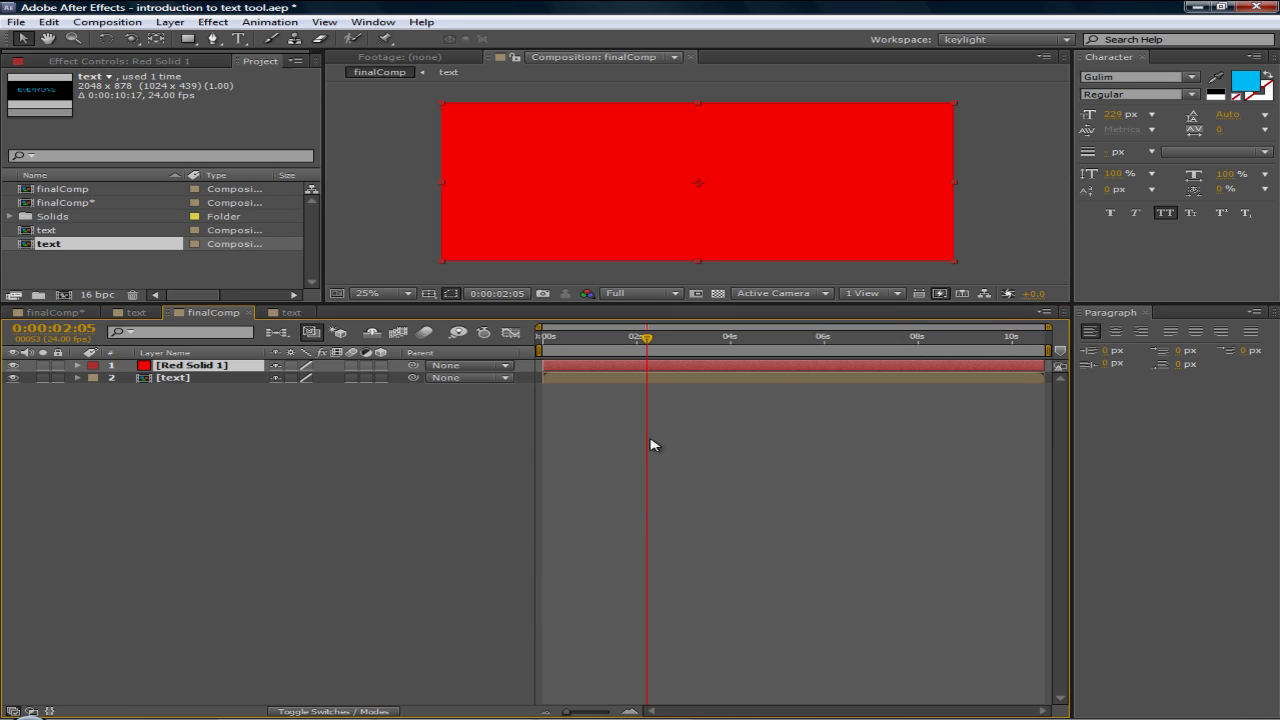
# - Apply the Trapcode Particular effect to the new red solid
pyautogui.click(212, 22)
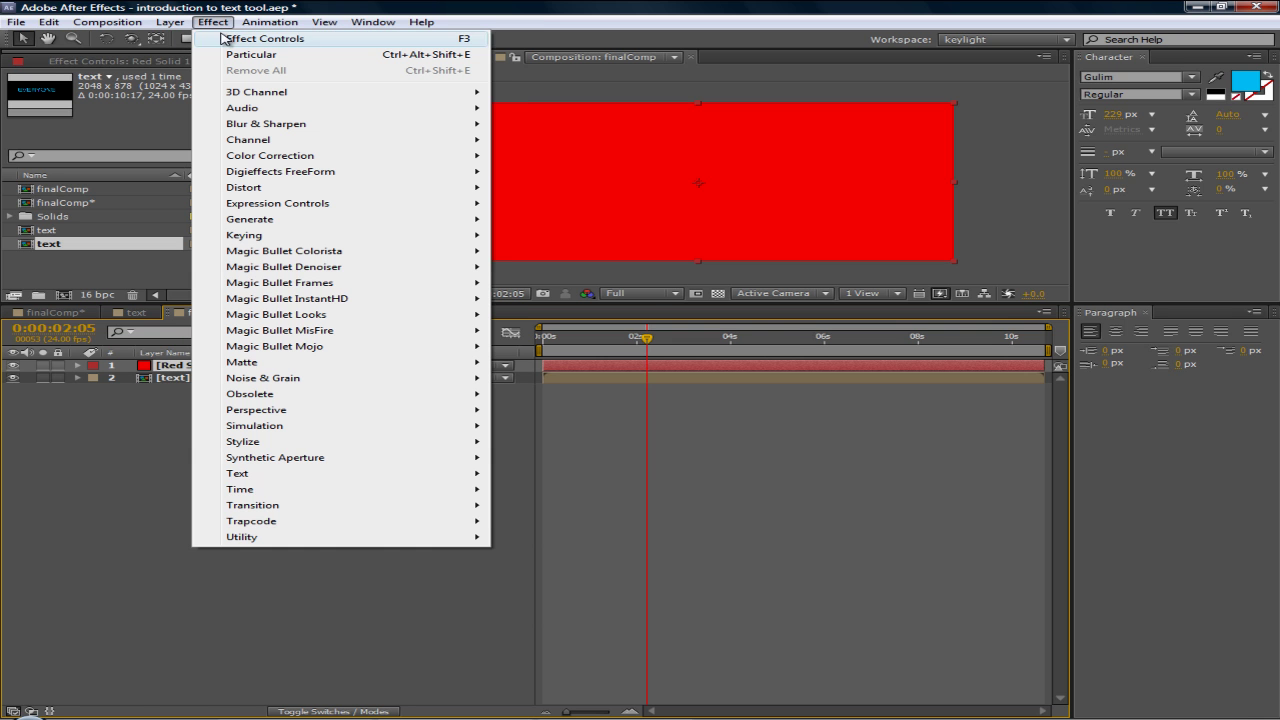
pyautogui.moveTo(309, 527)
pyautogui.click(558, 524)
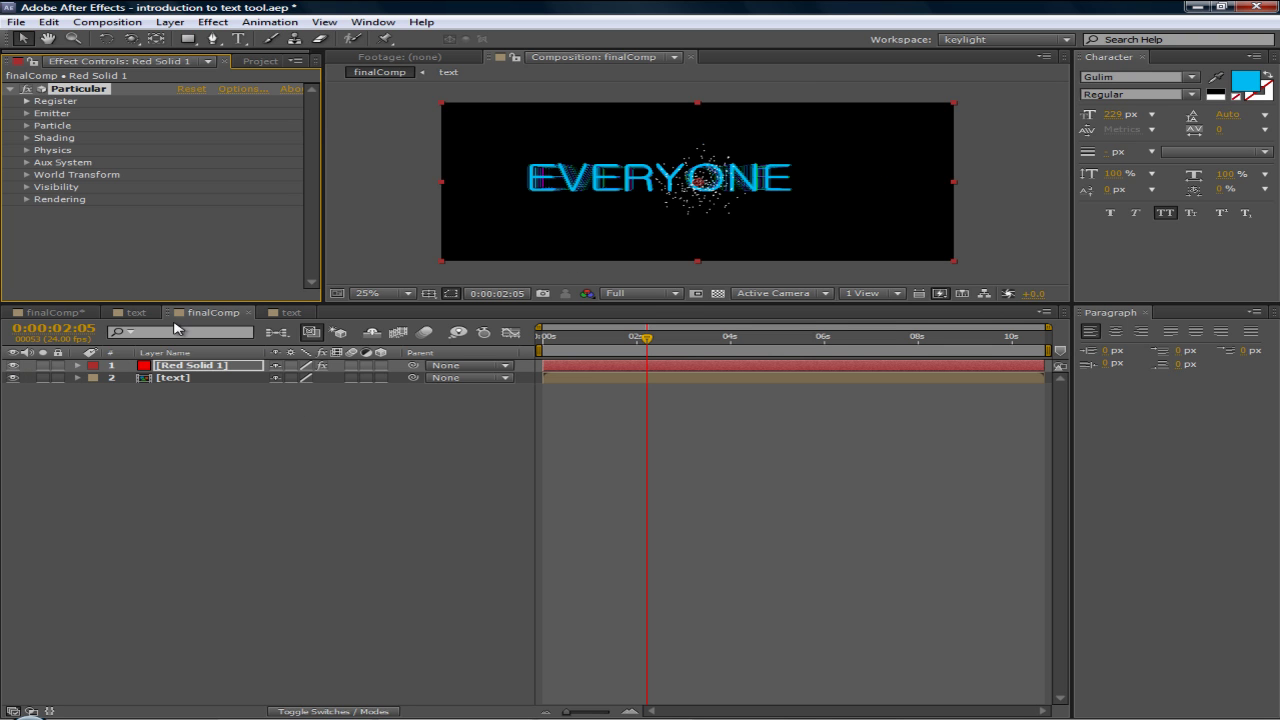
# - Check the particles and background in the finished reference finalComp* composition, and return to the working finalComp
pyautogui.click(149, 314)
pyautogui.click(240, 314)
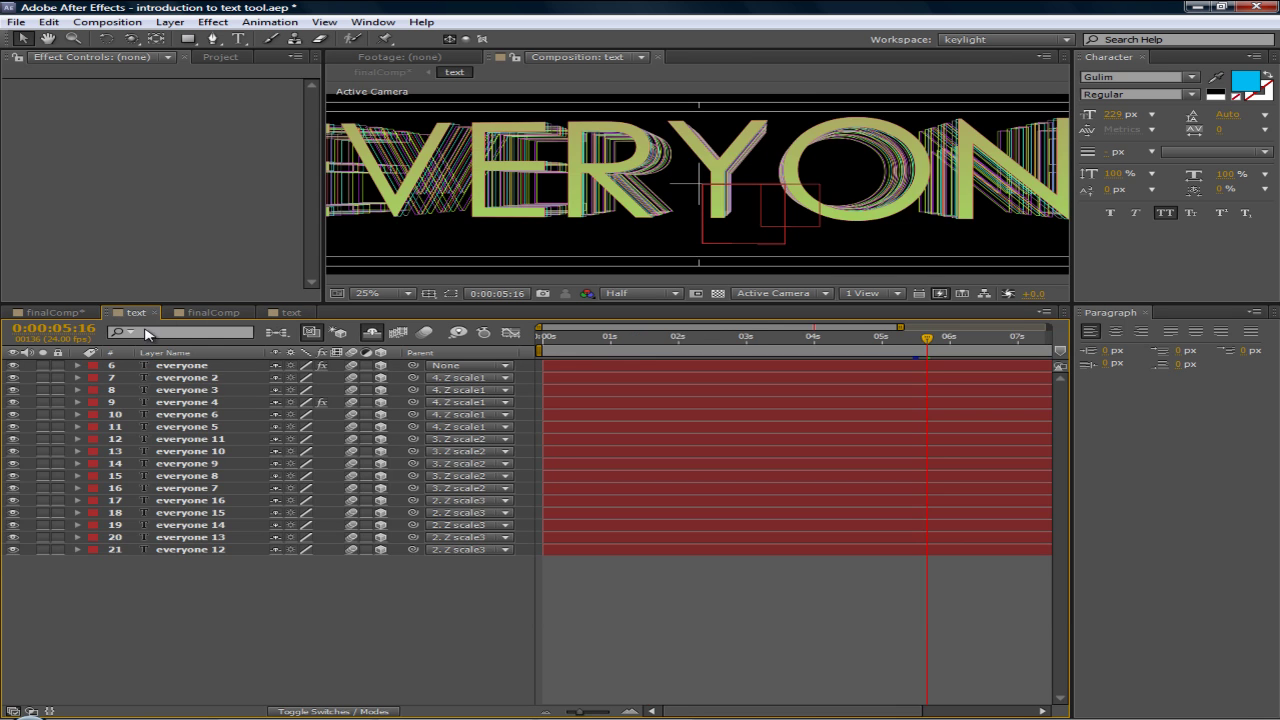
pyautogui.click(77, 312)
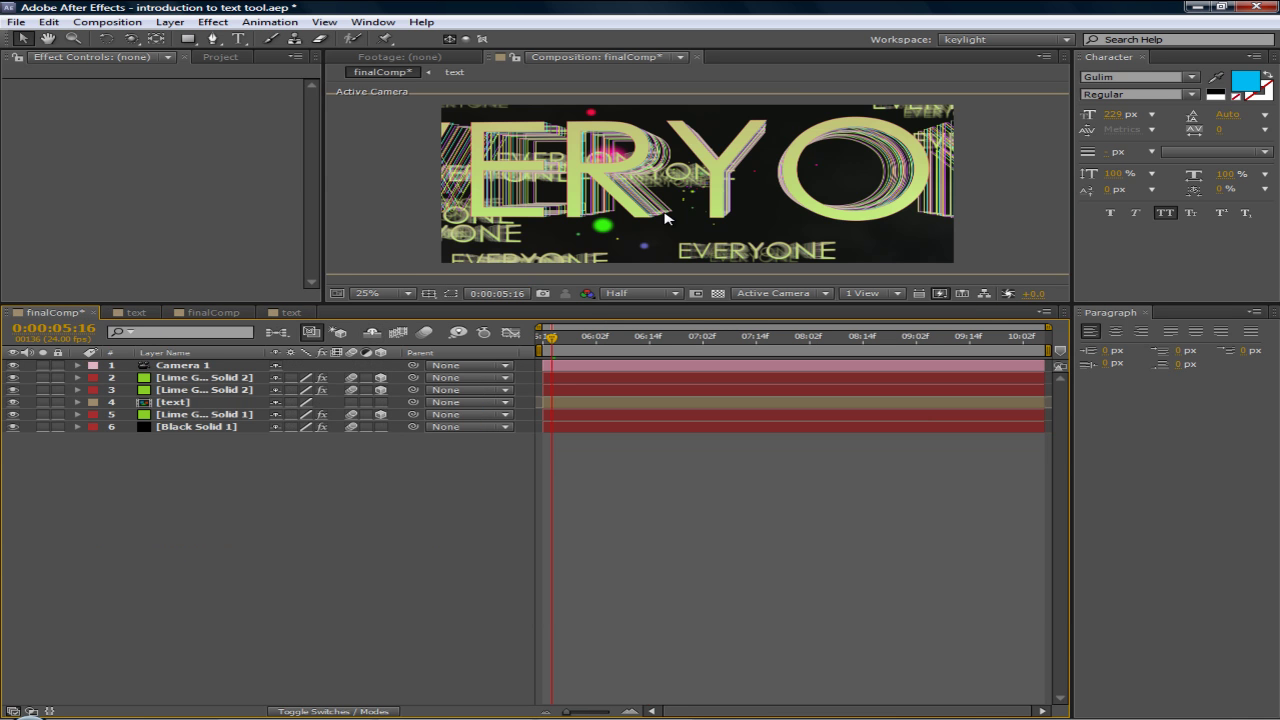
pyautogui.click(289, 313)
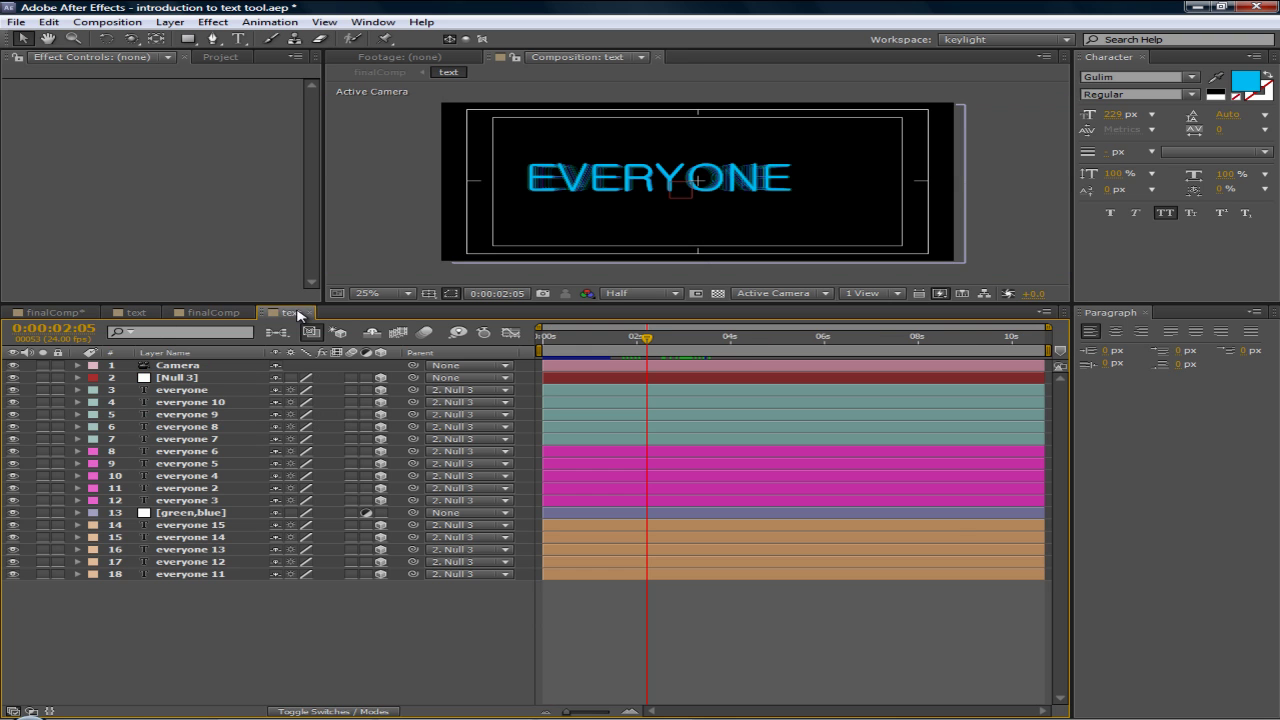
pyautogui.click(207, 313)
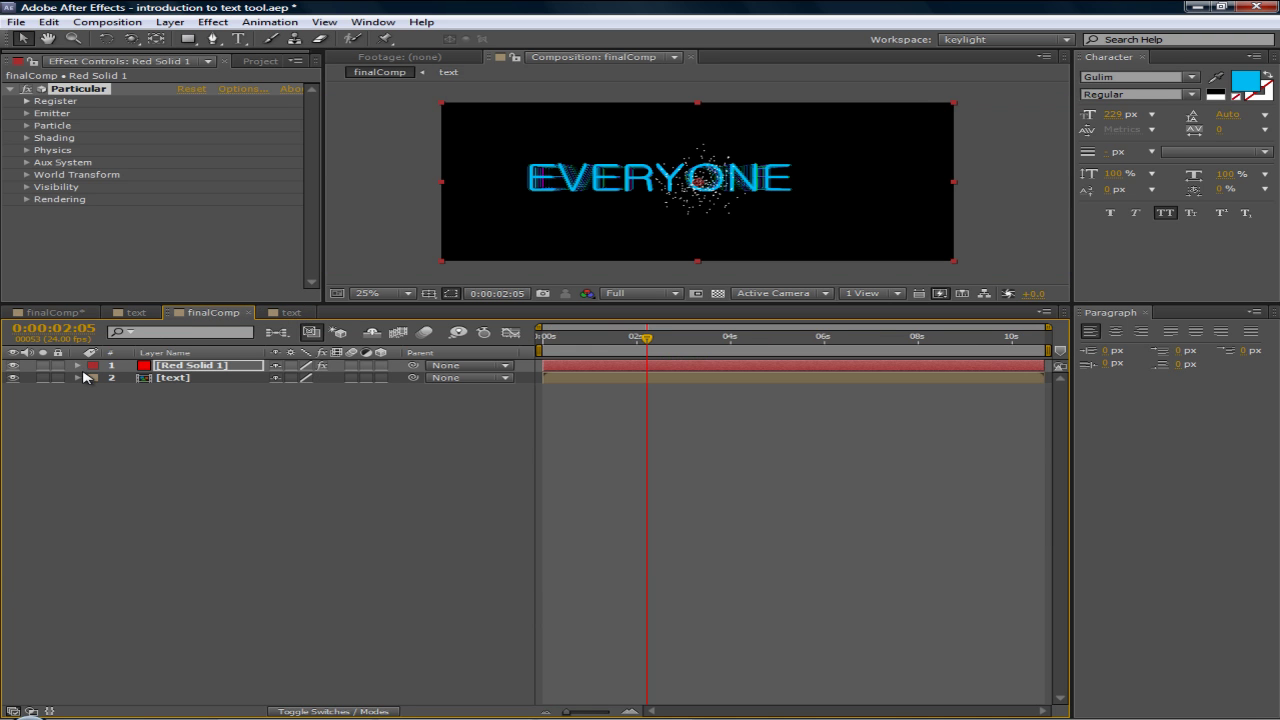
# - Hide the solid carrying the Particular effect and add a second red solid of 2048 × 878 px above it
pyautogui.click(13, 366)
pyautogui.rightClick(238, 430)
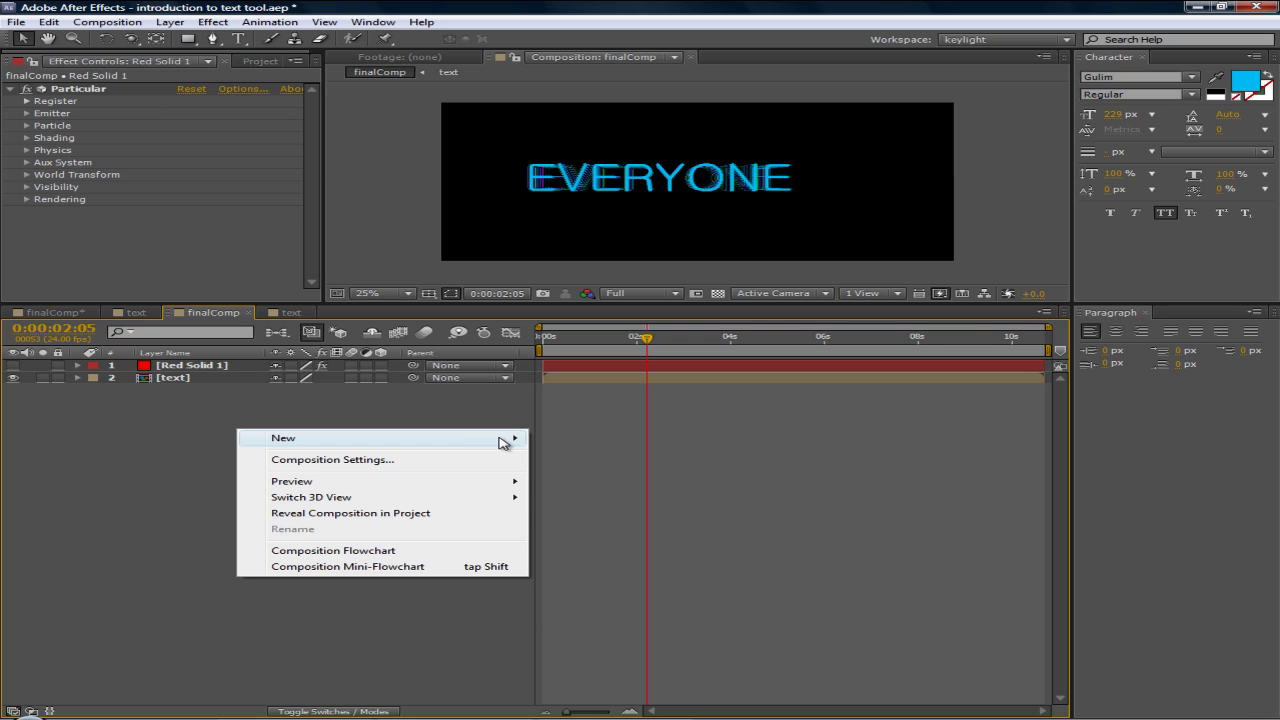
pyautogui.moveTo(508, 441)
pyautogui.click(600, 481)
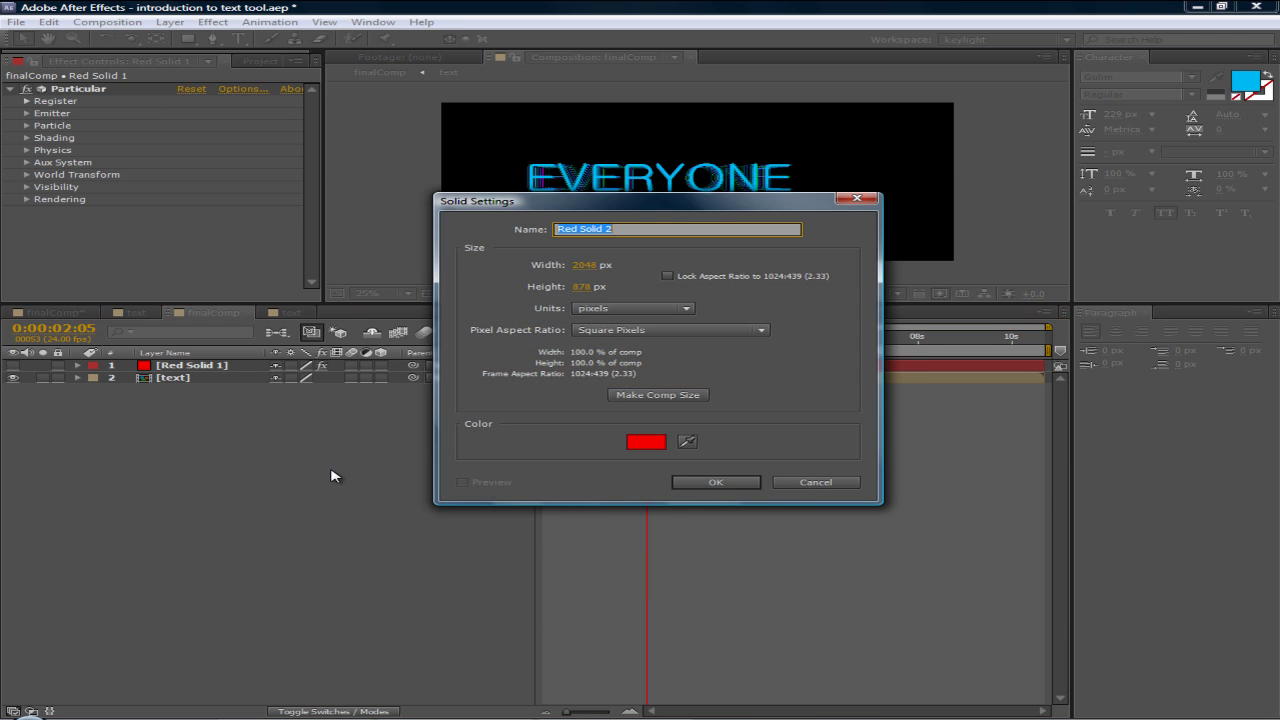
pyautogui.click(716, 486)
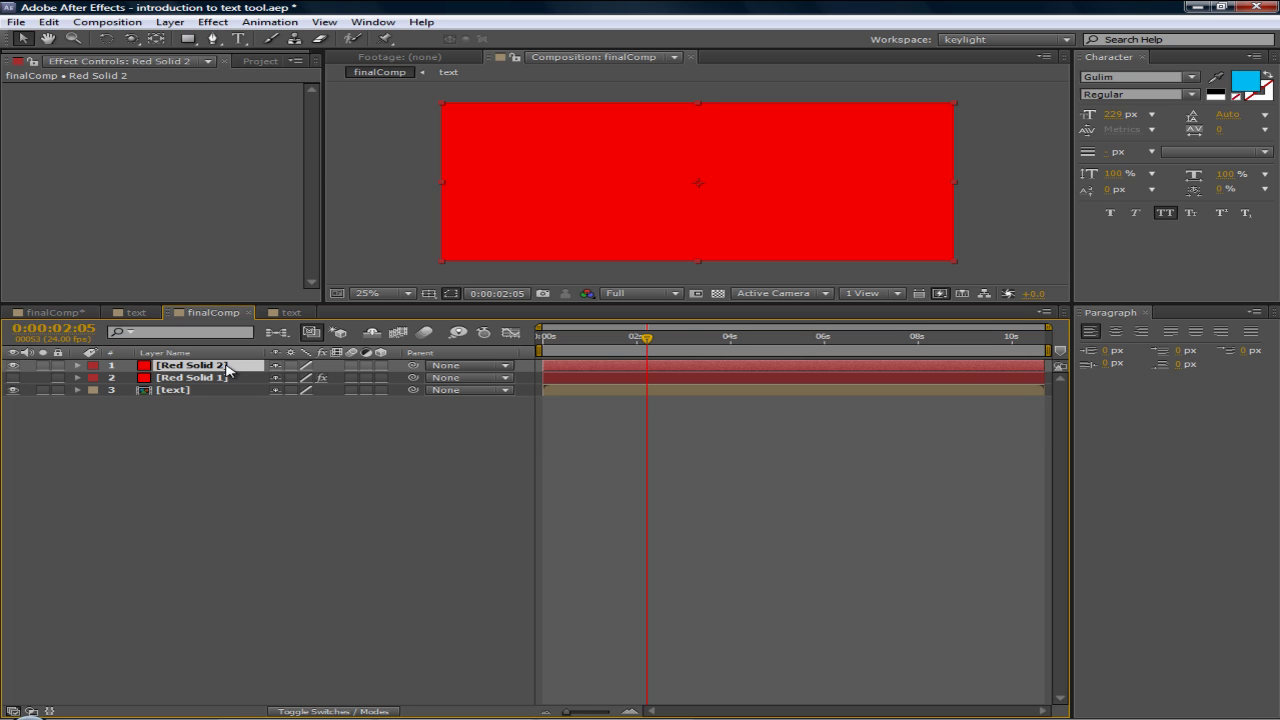
# - Apply the Turbulent Noise effect to the second red solid
pyautogui.click(216, 26)
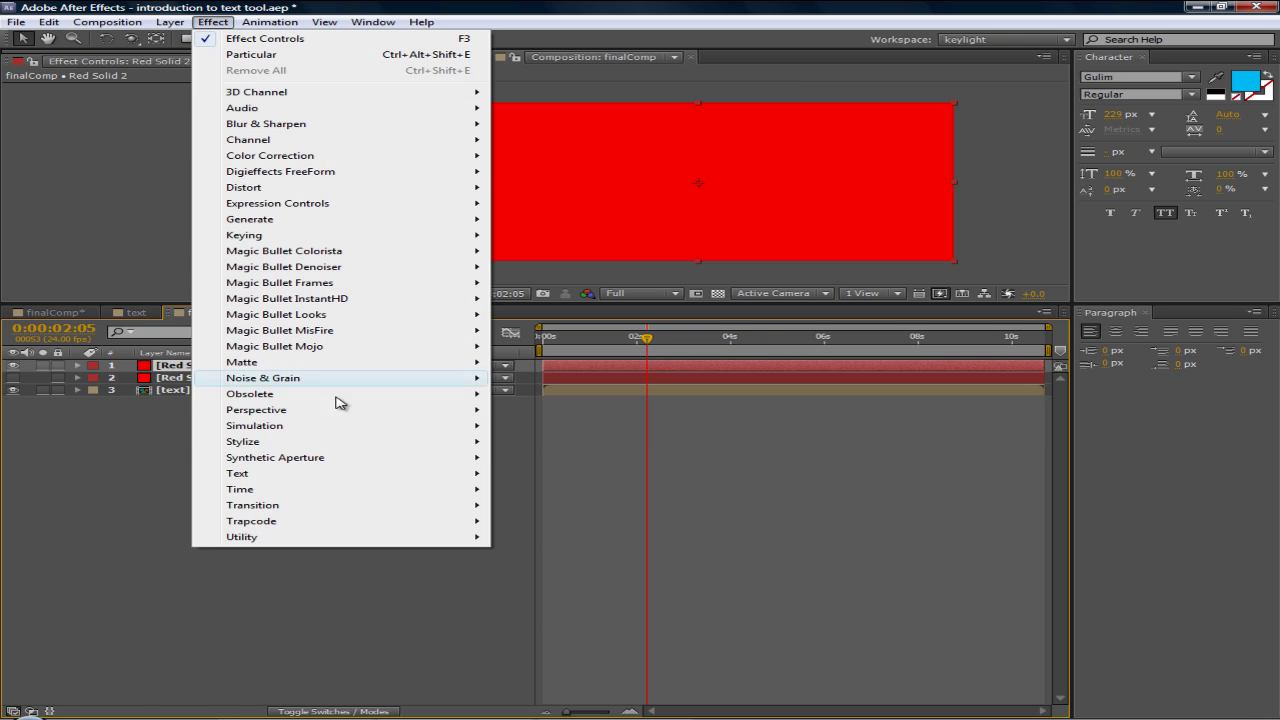
pyautogui.moveTo(300, 384)
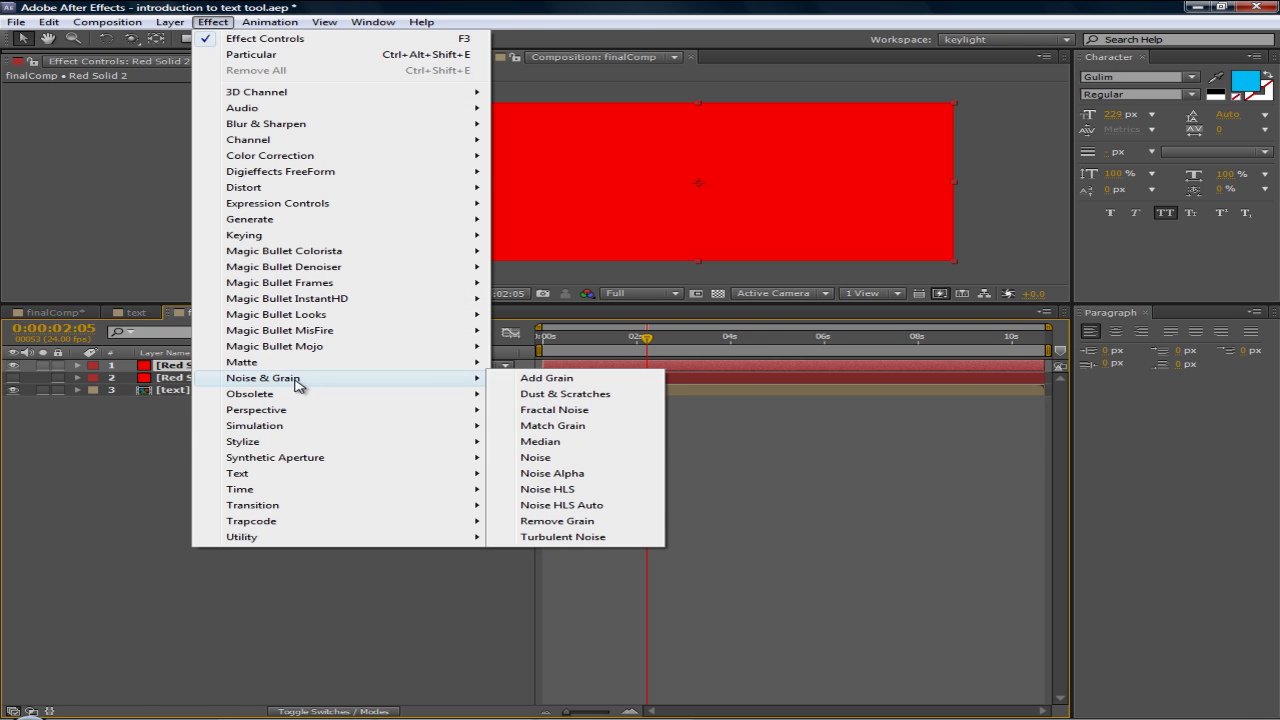
pyautogui.click(580, 538)
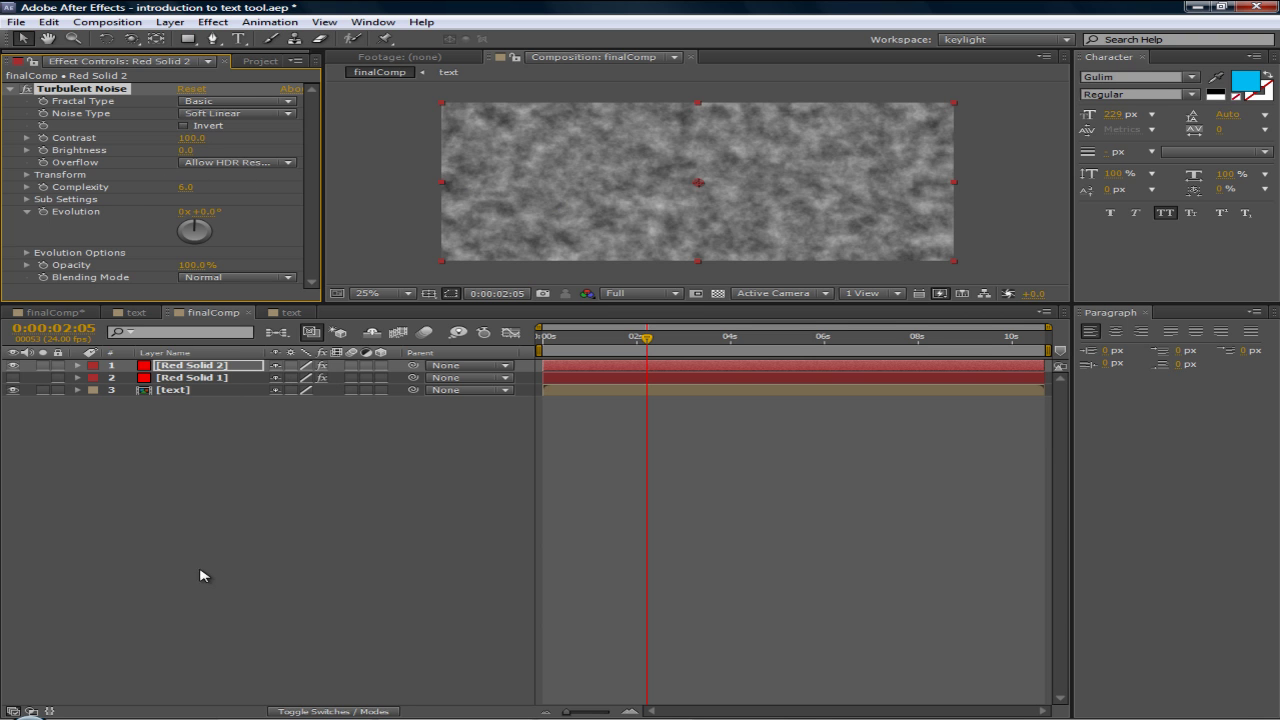
# - Show the layer blending modes and set the Turbulent Noise solid to Lighten
pyautogui.click(323, 711)
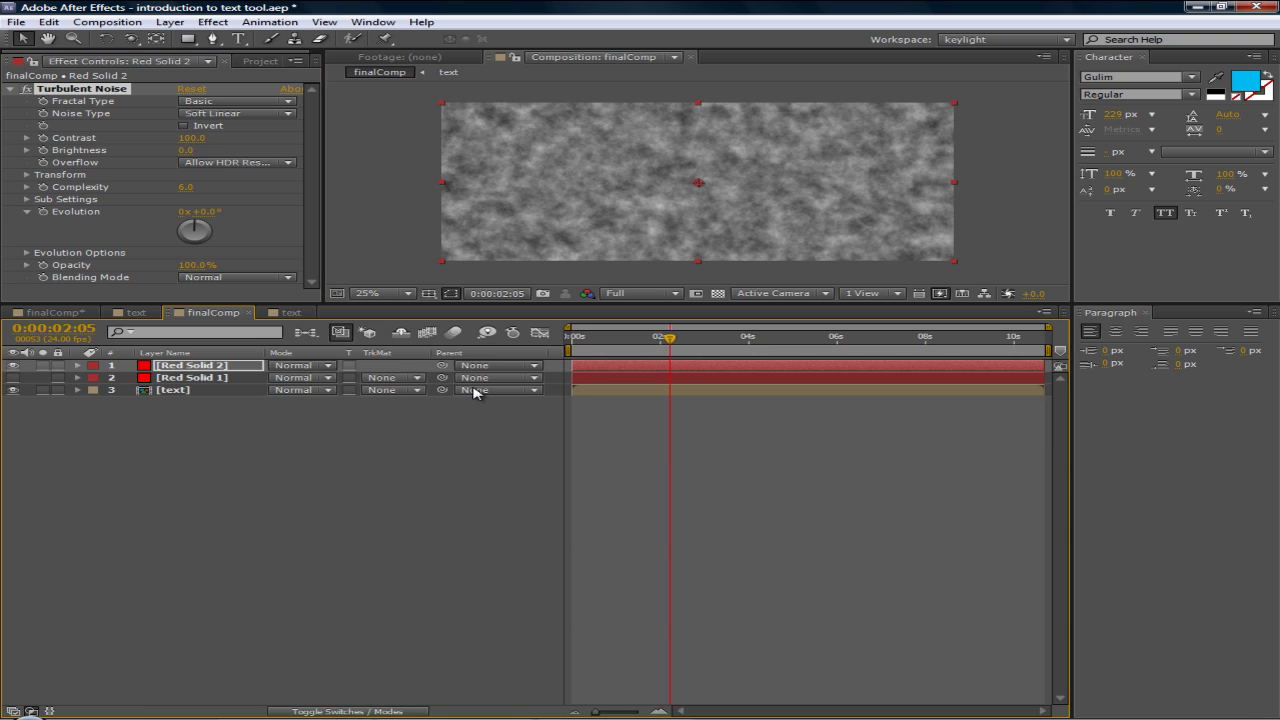
pyautogui.click(314, 366)
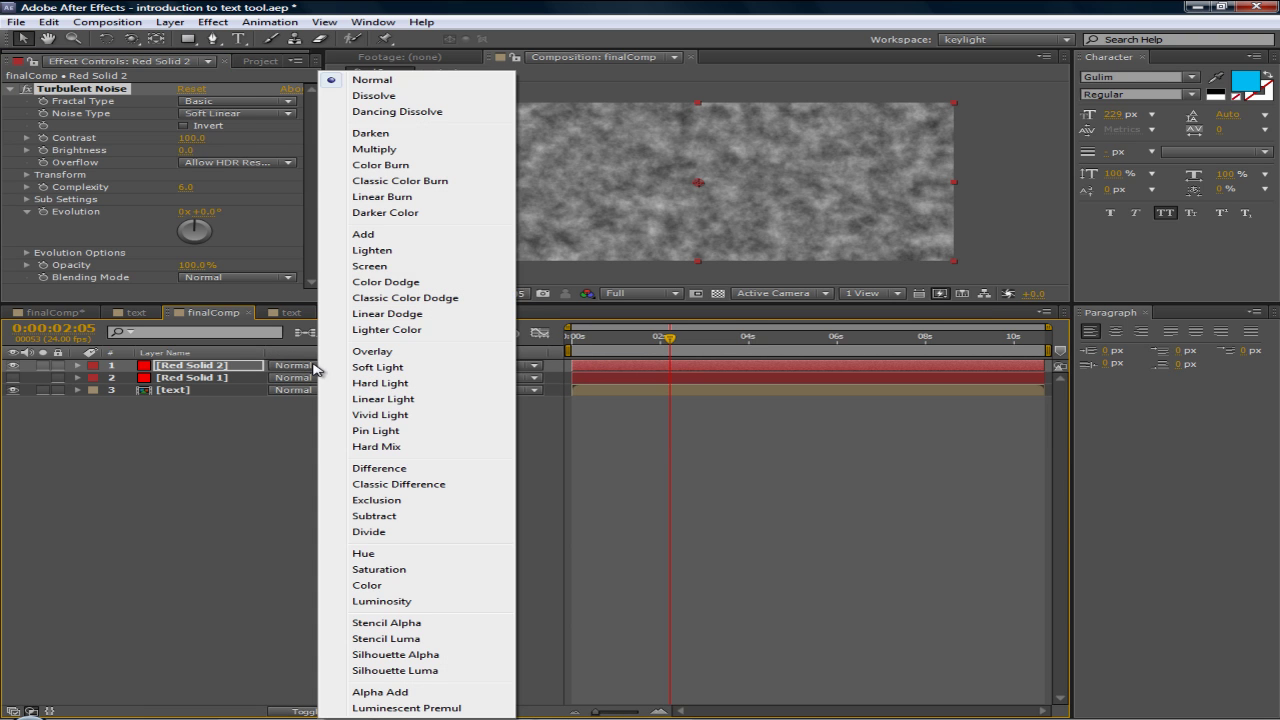
pyautogui.click(392, 251)
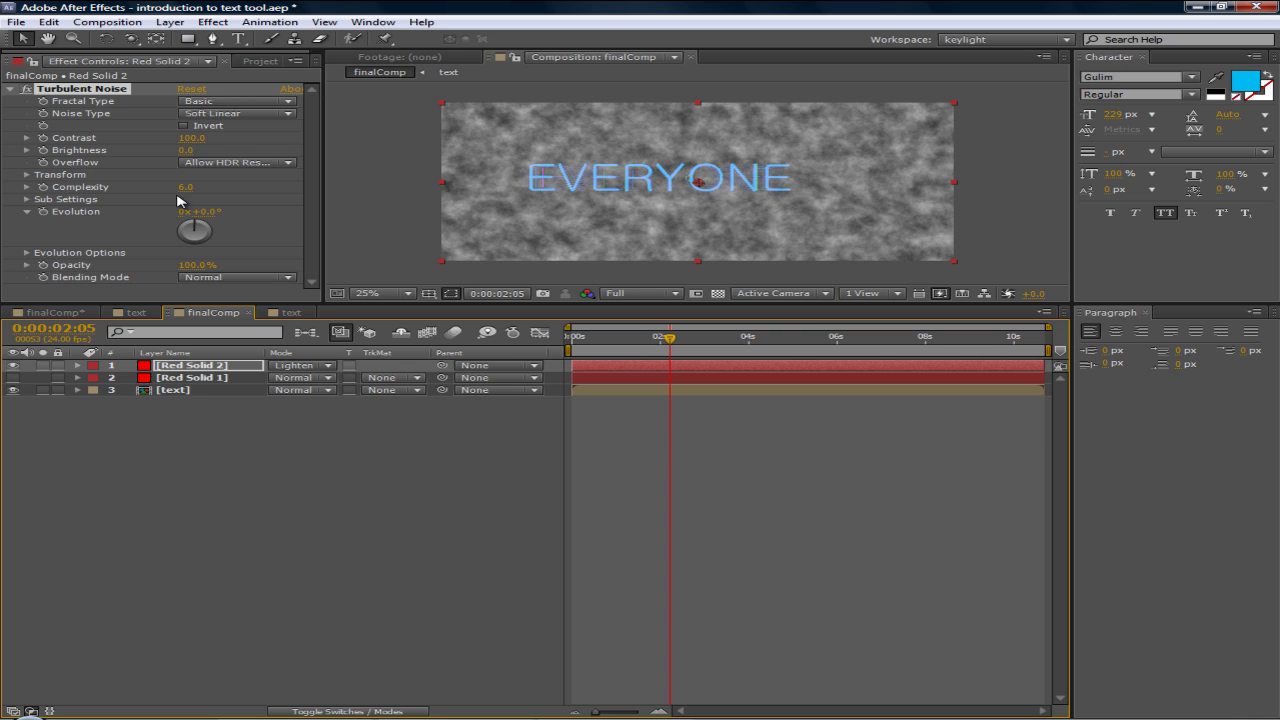
# - Set the Turbulent Noise scale to 415 and collapse the effect's settings
pyautogui.click(27, 175)
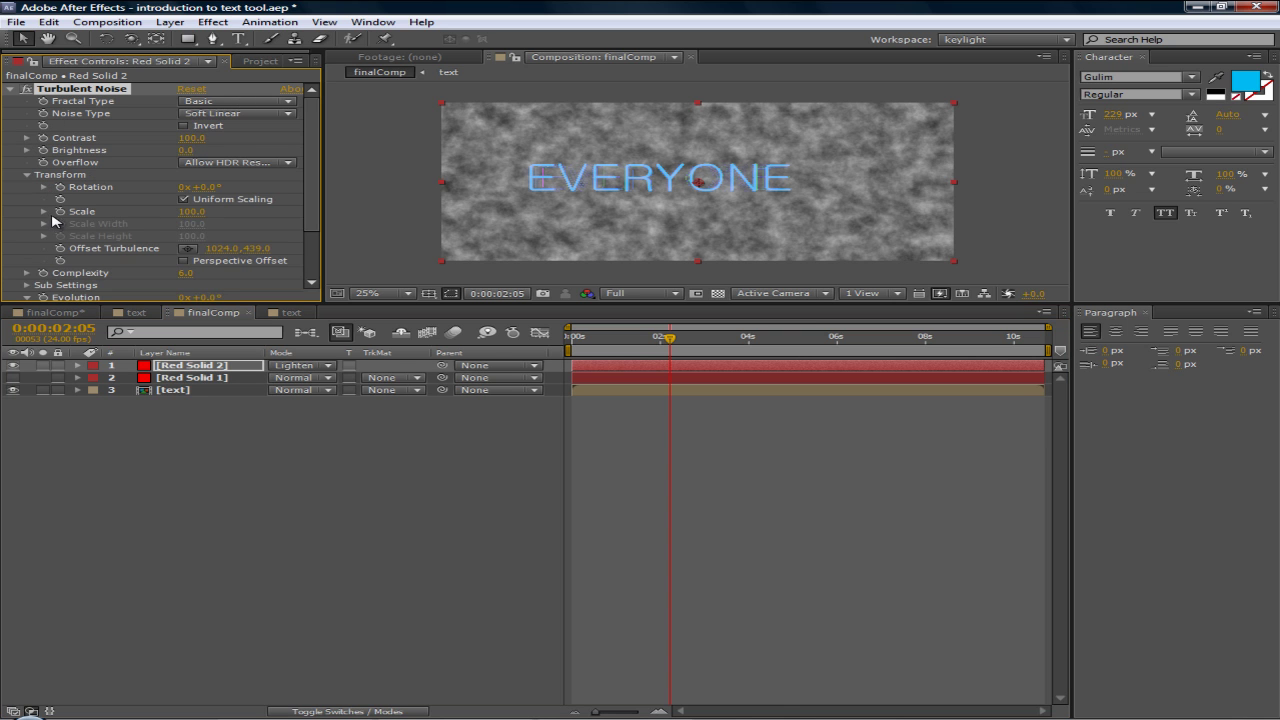
pyautogui.click(45, 212)
pyautogui.moveTo(144, 233); pyautogui.dragTo(217, 232)
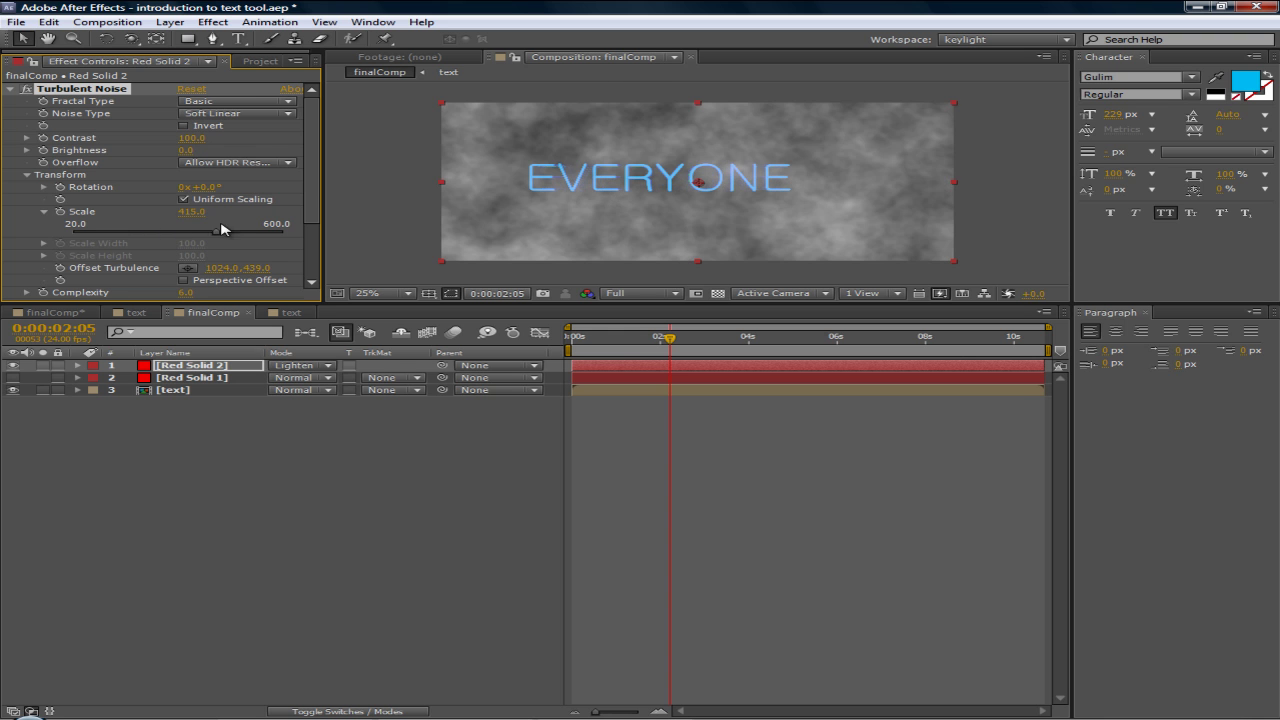
pyautogui.click(10, 89)
# - Apply the 4-Color Gradient effect to the same solid
pyautogui.rightClick(162, 132)
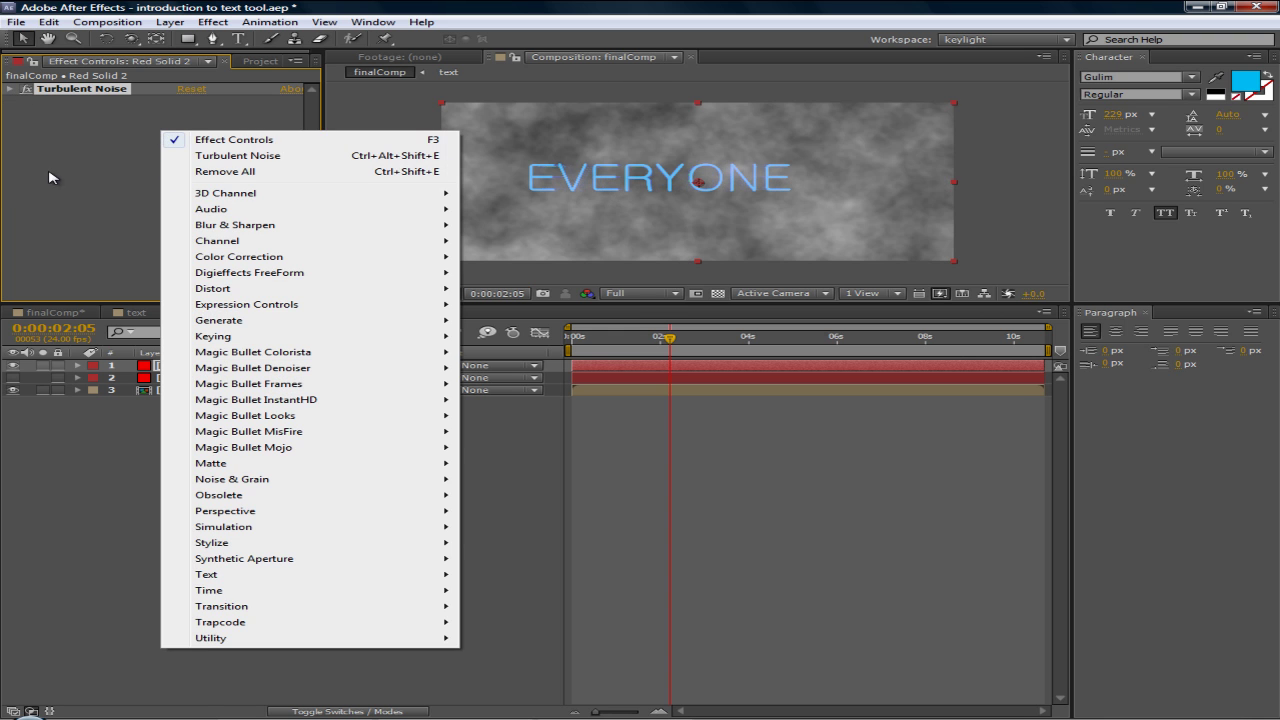
pyautogui.rightClick(62, 136)
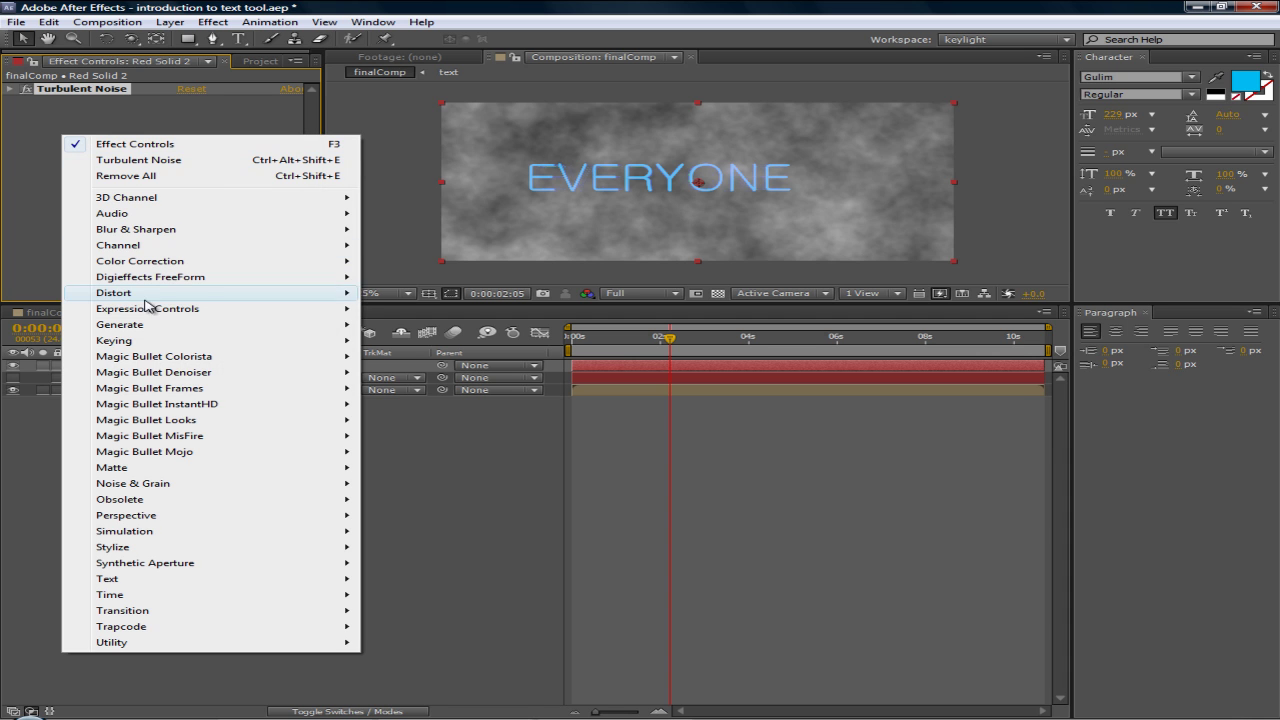
pyautogui.moveTo(179, 331)
pyautogui.click(432, 324)
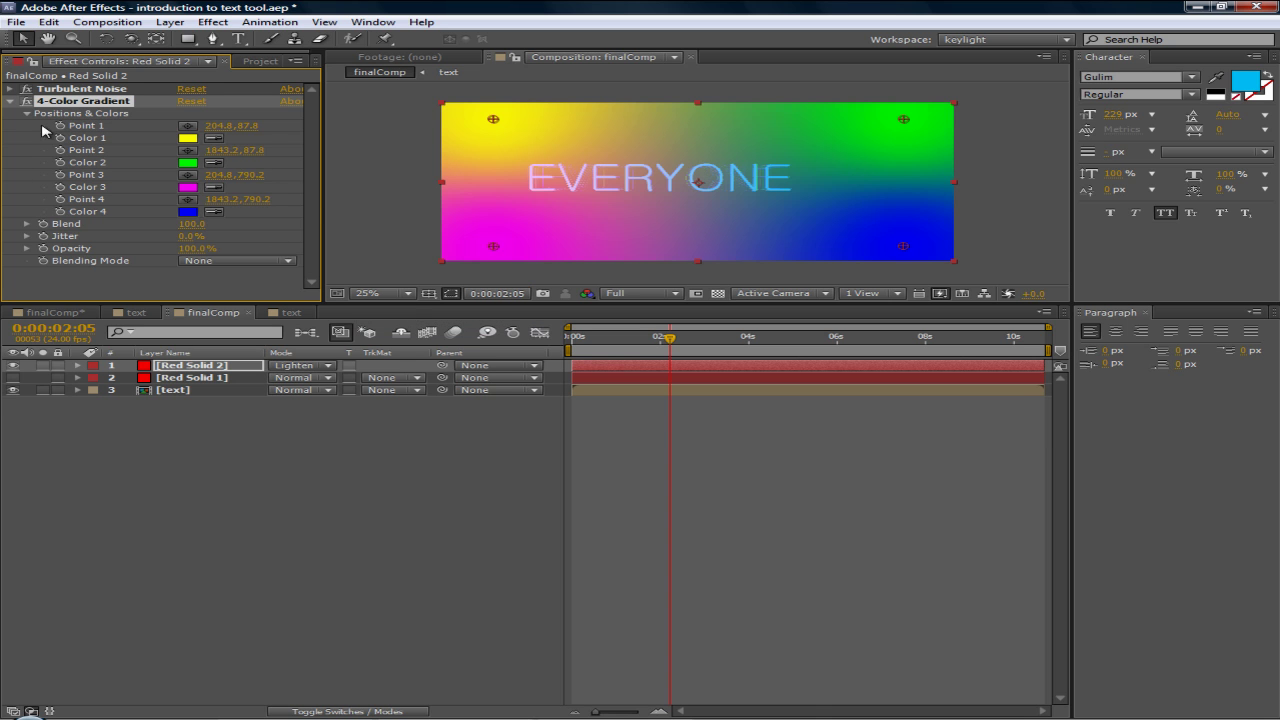
# - Try the 4-Color Gradient above Turbulent Noise in the effect order, and return it below
pyautogui.moveTo(126, 102); pyautogui.dragTo(123, 89)
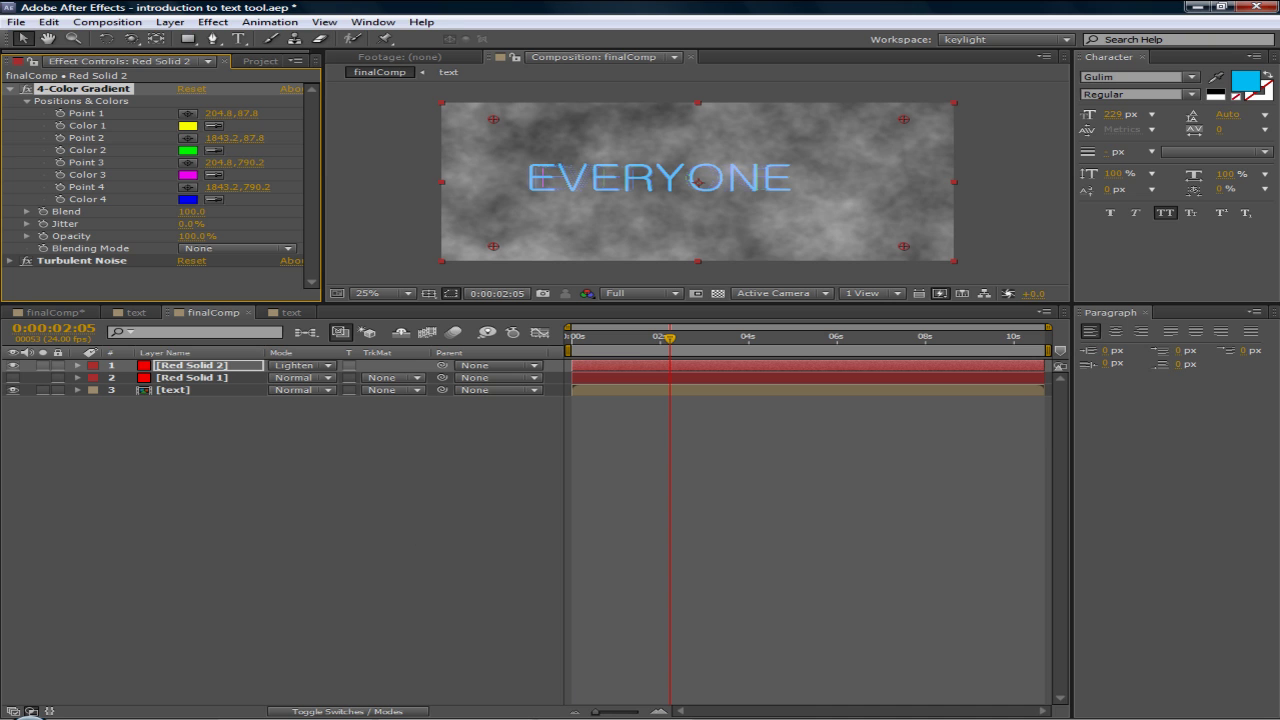
pyautogui.click(700, 719)
pyautogui.click(590, 719)
pyautogui.moveTo(108, 92); pyautogui.dragTo(165, 290)
# - Place the background solid beneath the text layer and set the gradient's Blend to 69 and Jitter to 22%
pyautogui.moveTo(218, 366); pyautogui.dragTo(225, 397)
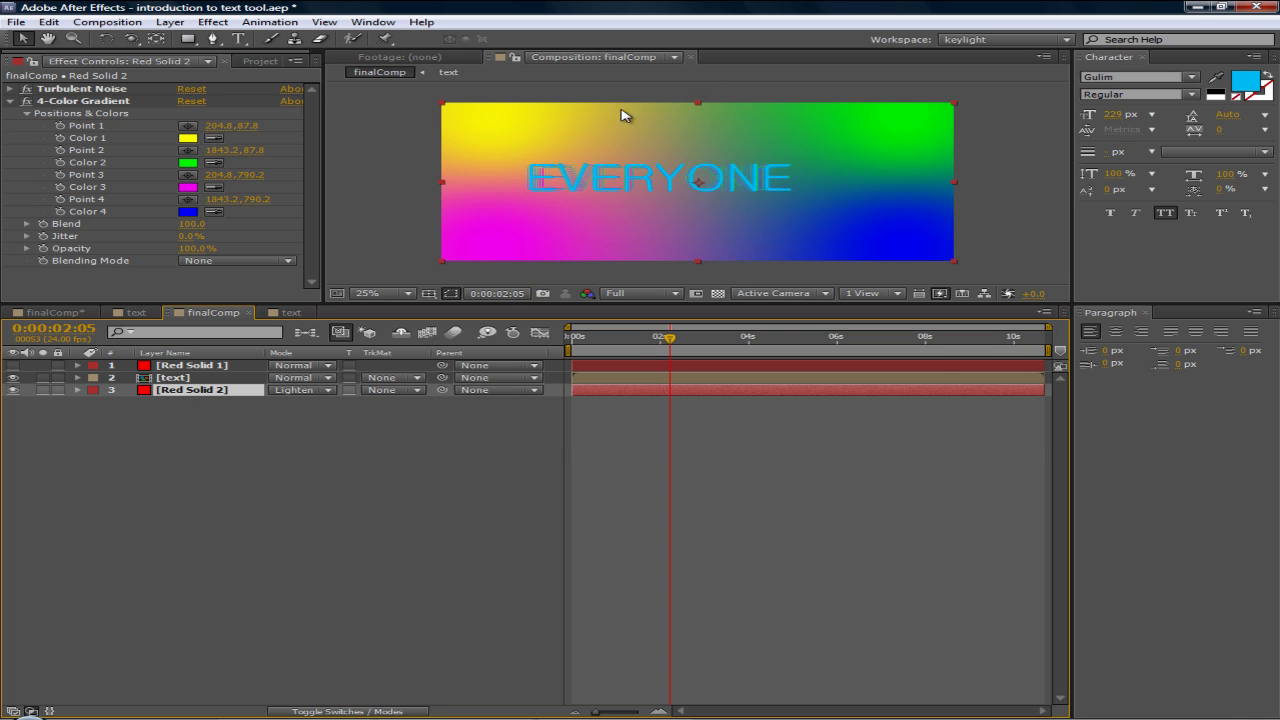
pyautogui.moveTo(210, 398)
pyautogui.mouseDown()
pyautogui.moveTo(226, 367)
pyautogui.moveTo(216, 418)
pyautogui.mouseUp()
pyautogui.moveTo(196, 250); pyautogui.dragTo(270, 241)
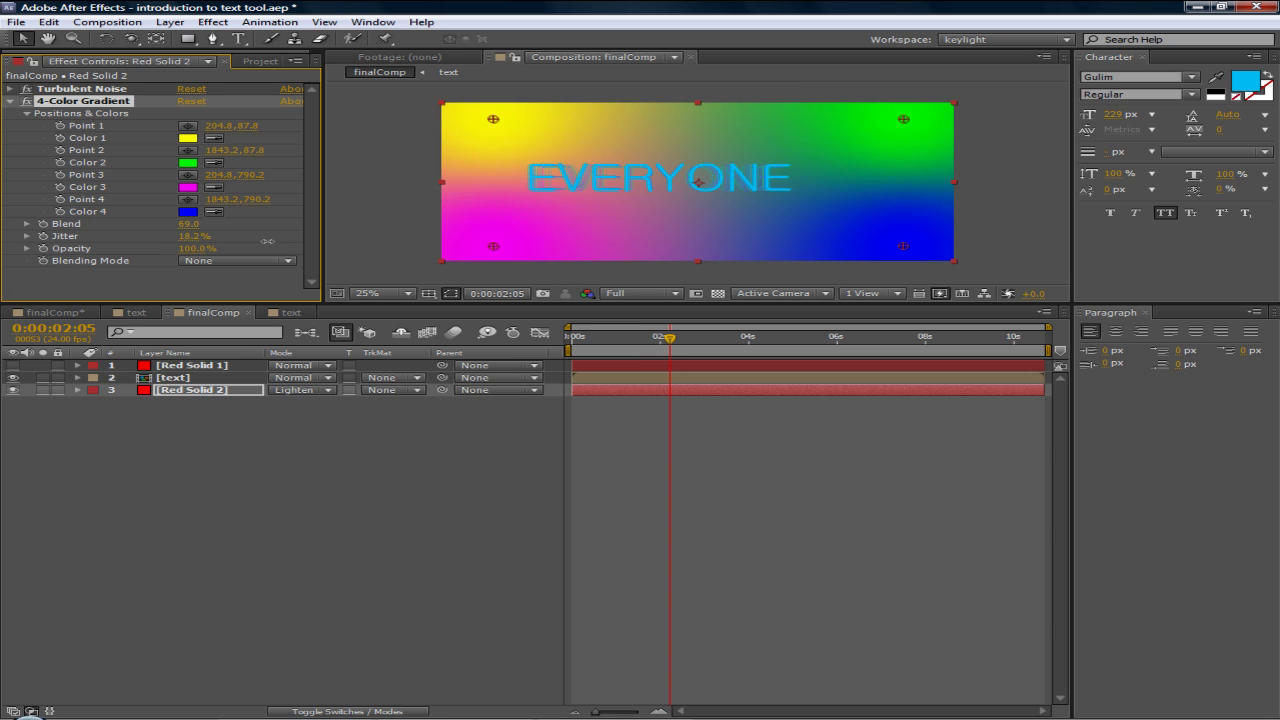
# - Place the 4-Color Gradient above Turbulent Noise and try its Screen and Add blending modes
pyautogui.click(93, 90)
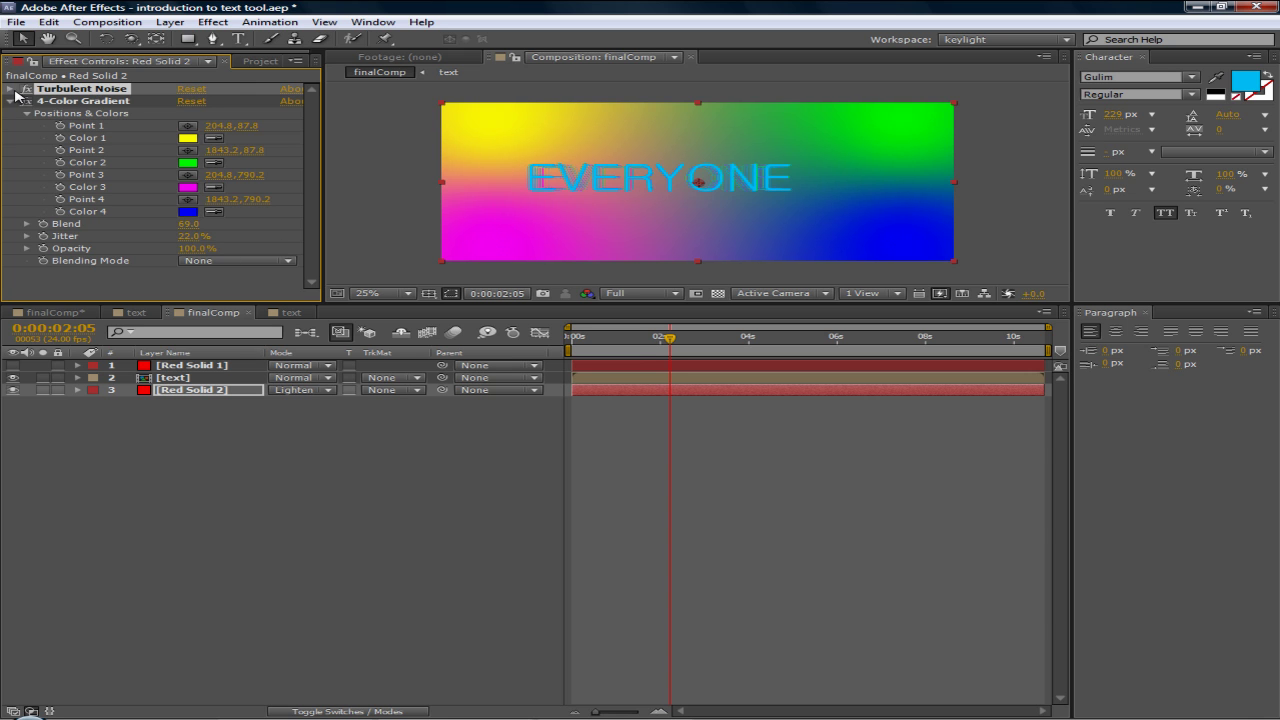
pyautogui.moveTo(82, 104); pyautogui.dragTo(90, 88)
pyautogui.click(246, 250)
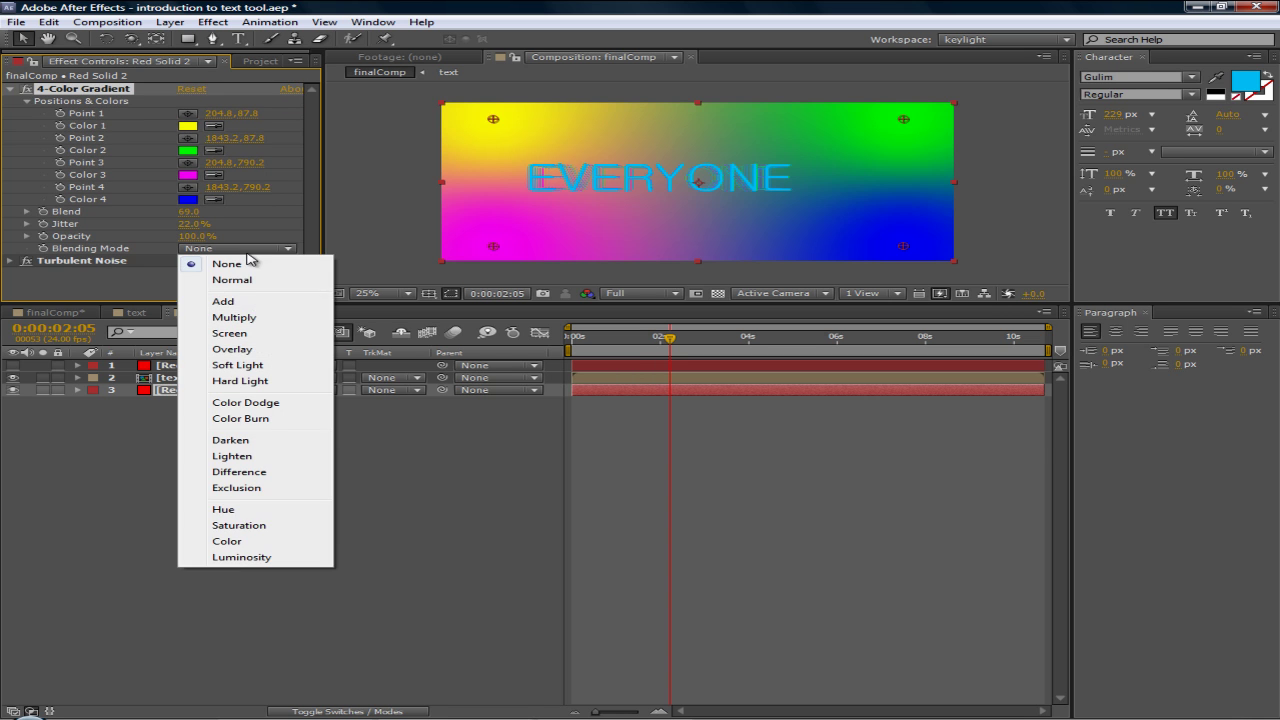
pyautogui.click(235, 342)
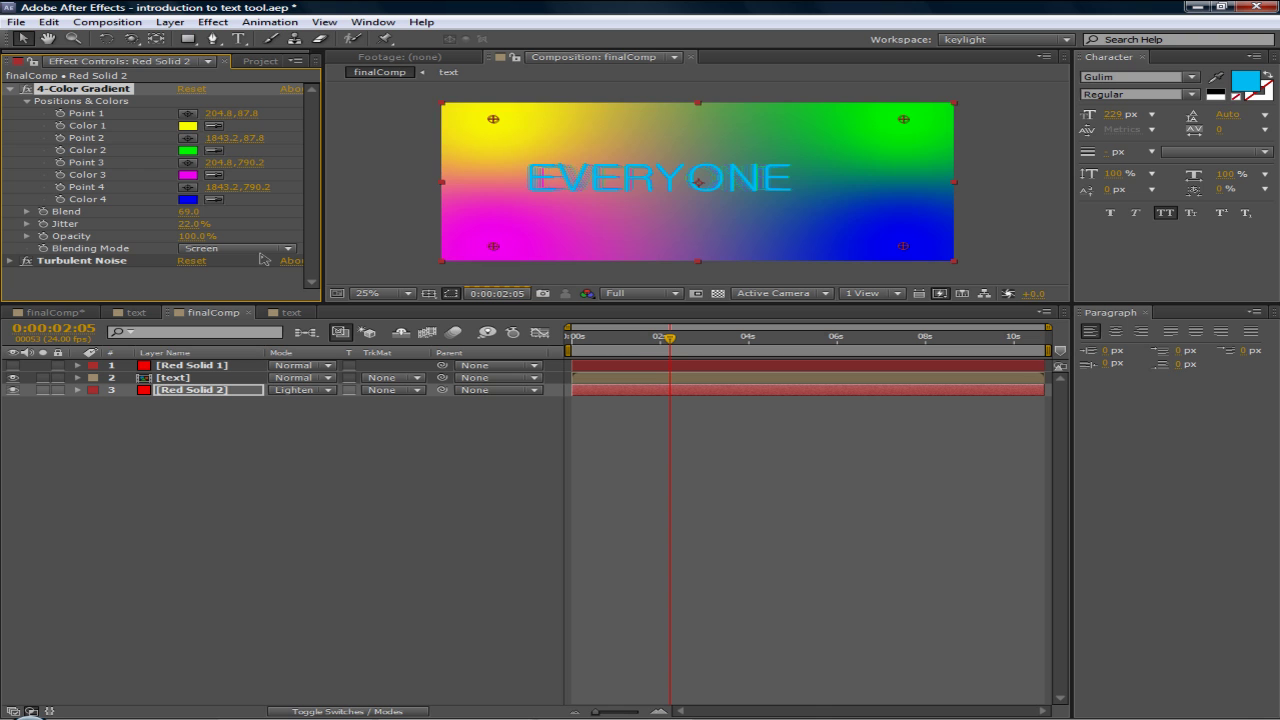
pyautogui.click(257, 251)
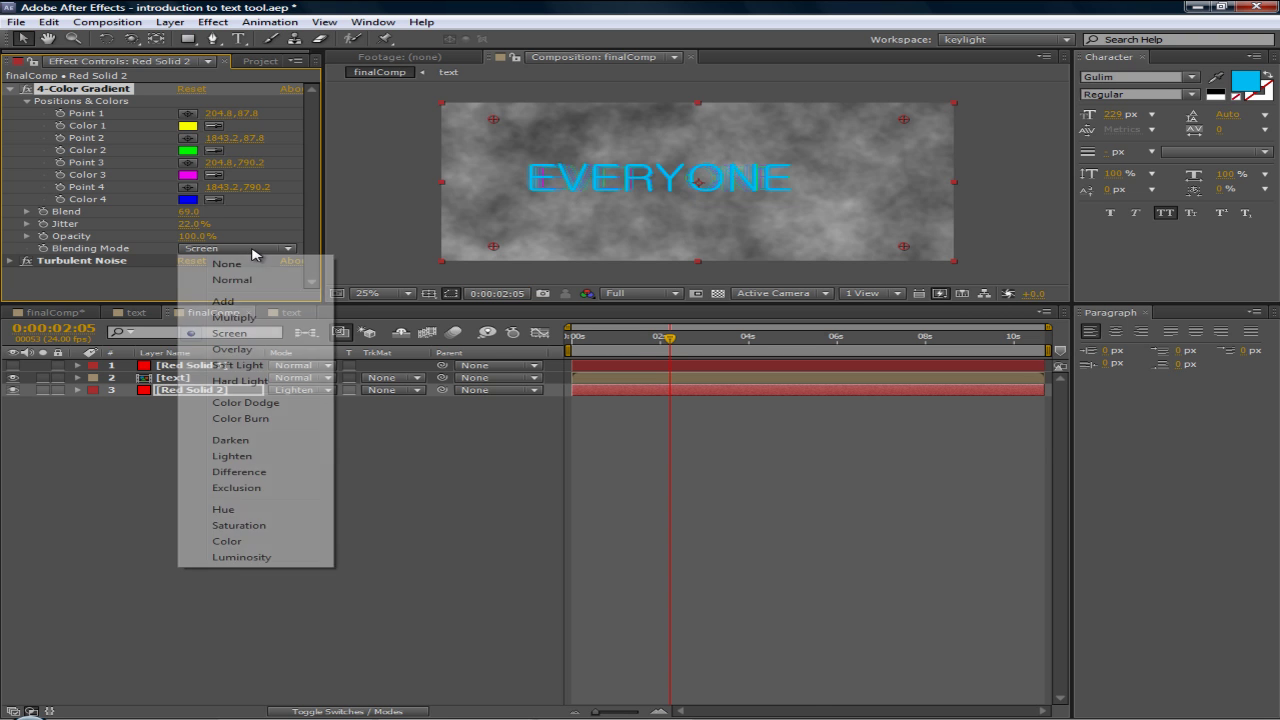
pyautogui.click(253, 302)
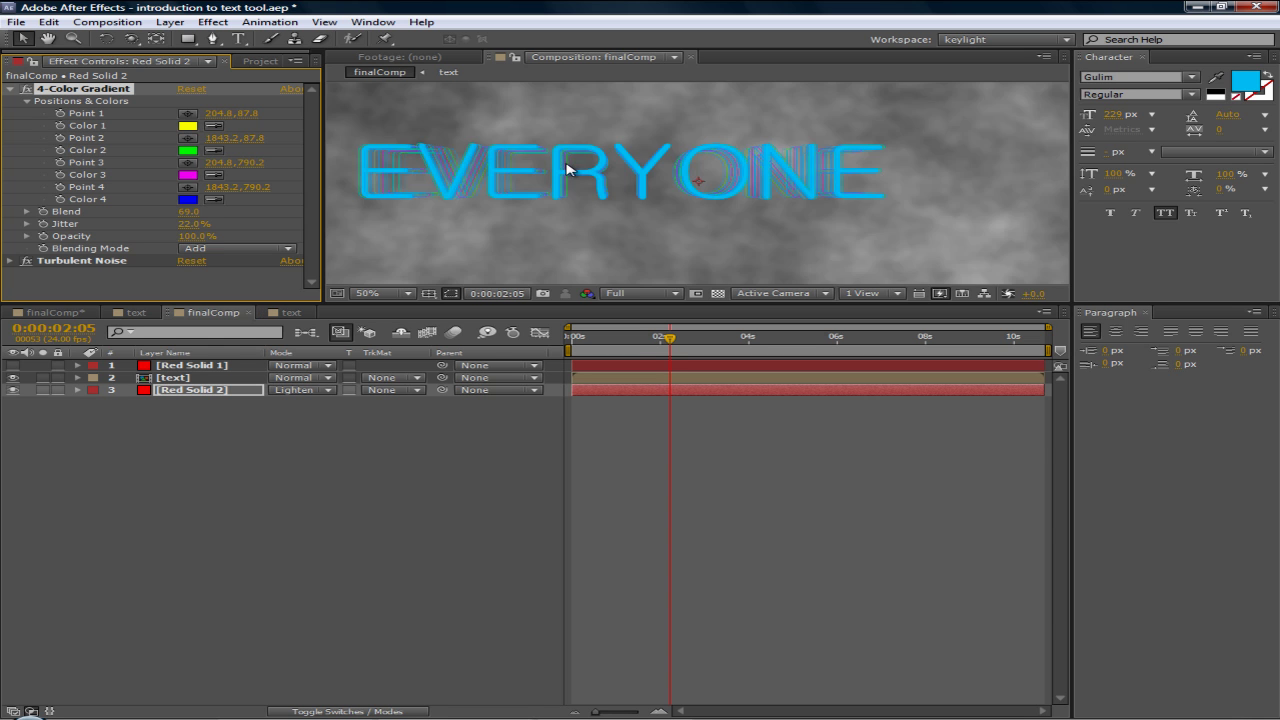
# - Try the gradient's Multiply blending mode, set it to Overlay, and disable the 4-Color Gradient effect
pyautogui.click(253, 250)
pyautogui.click(248, 318)
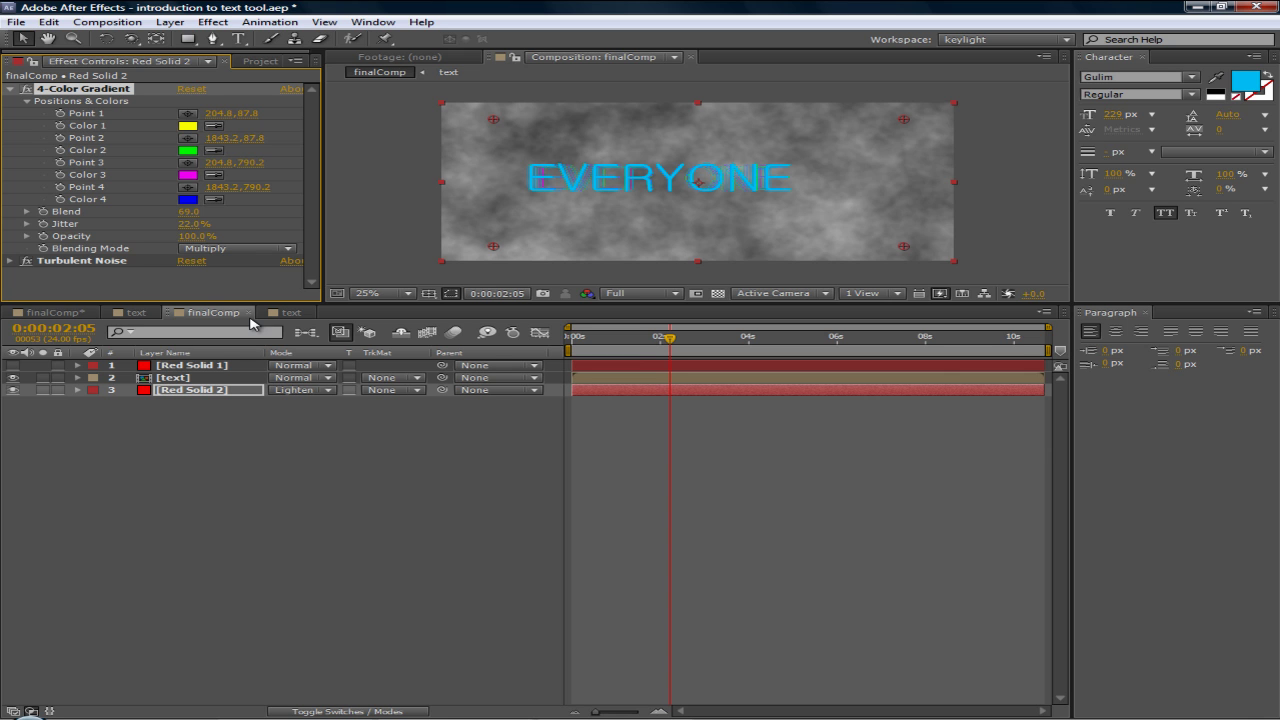
pyautogui.click(228, 250)
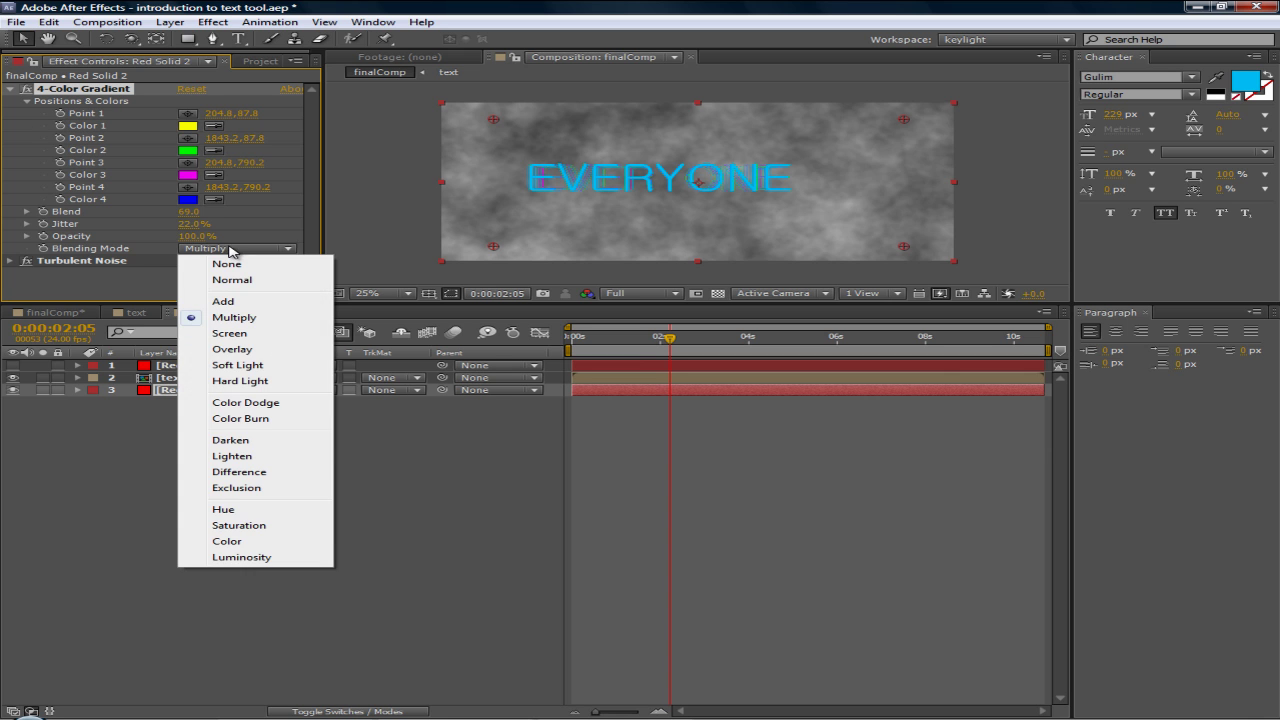
pyautogui.click(268, 352)
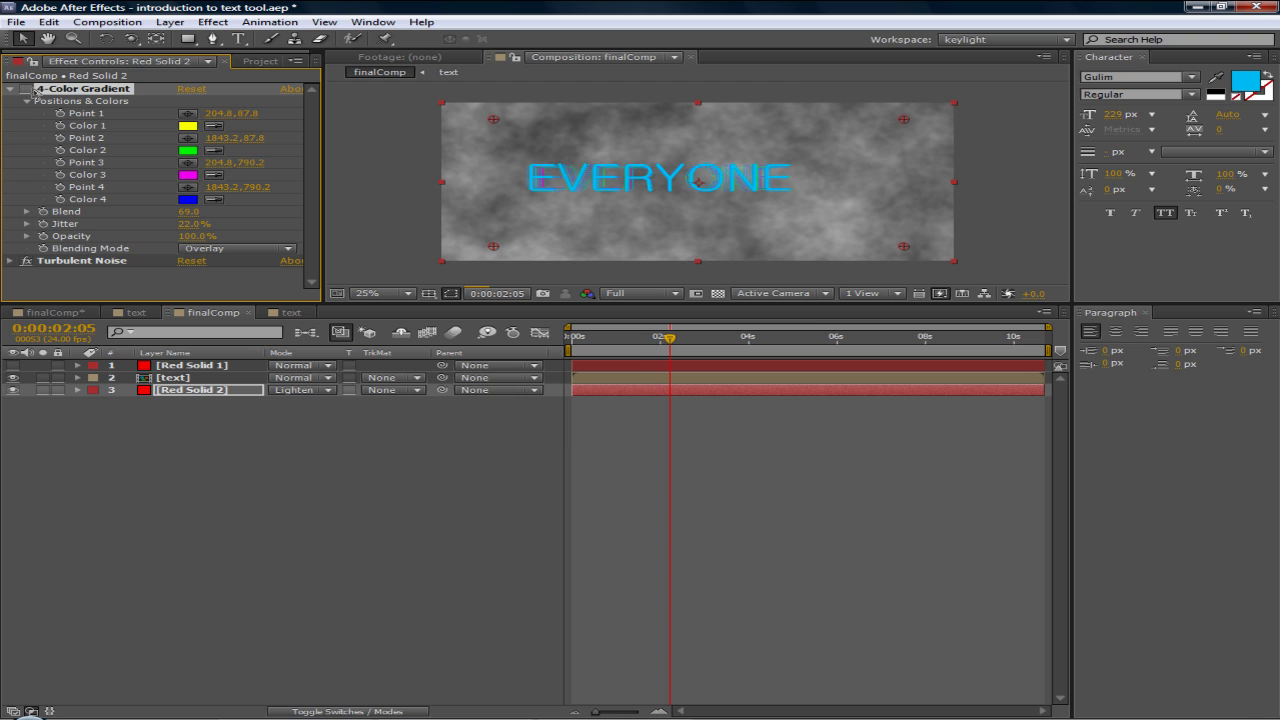
pyautogui.click(10, 89)
pyautogui.click(62, 103)
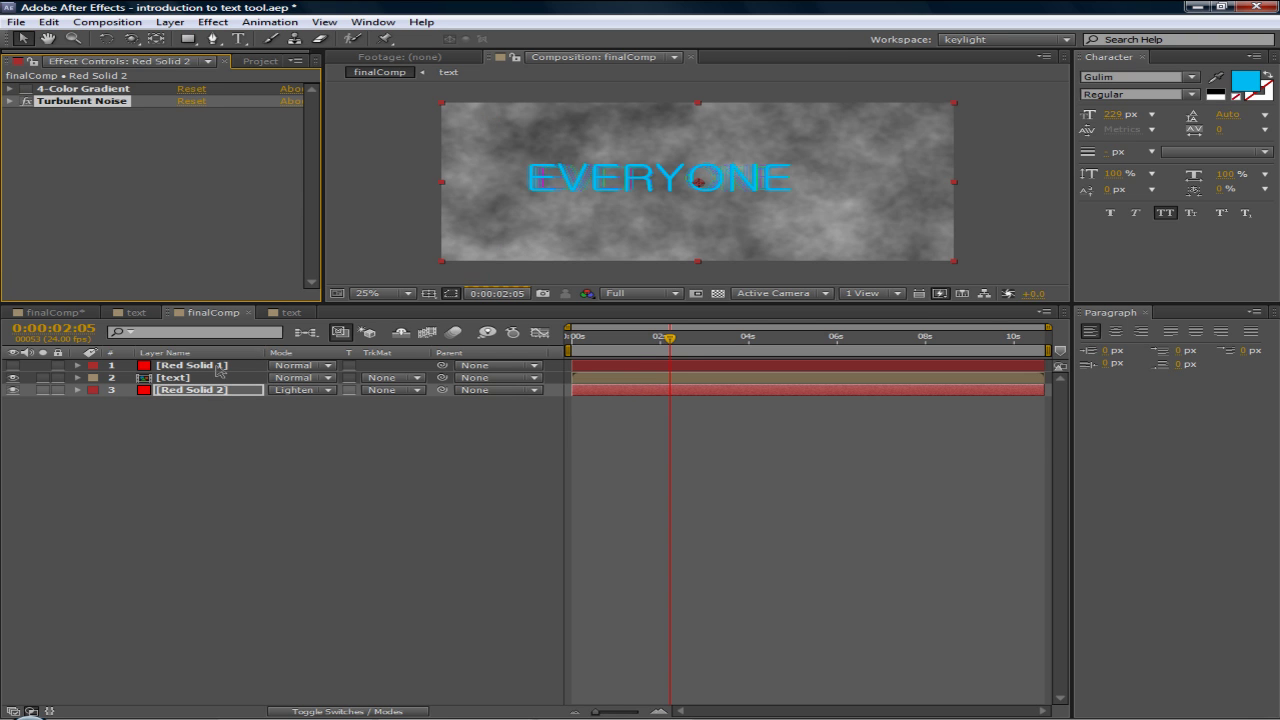
# - Switch to the browser and look through the tutorial author's YouTube channel page
pyautogui.scroll(1, 720, 231)
pyautogui.scroll(-2, 705, 220)
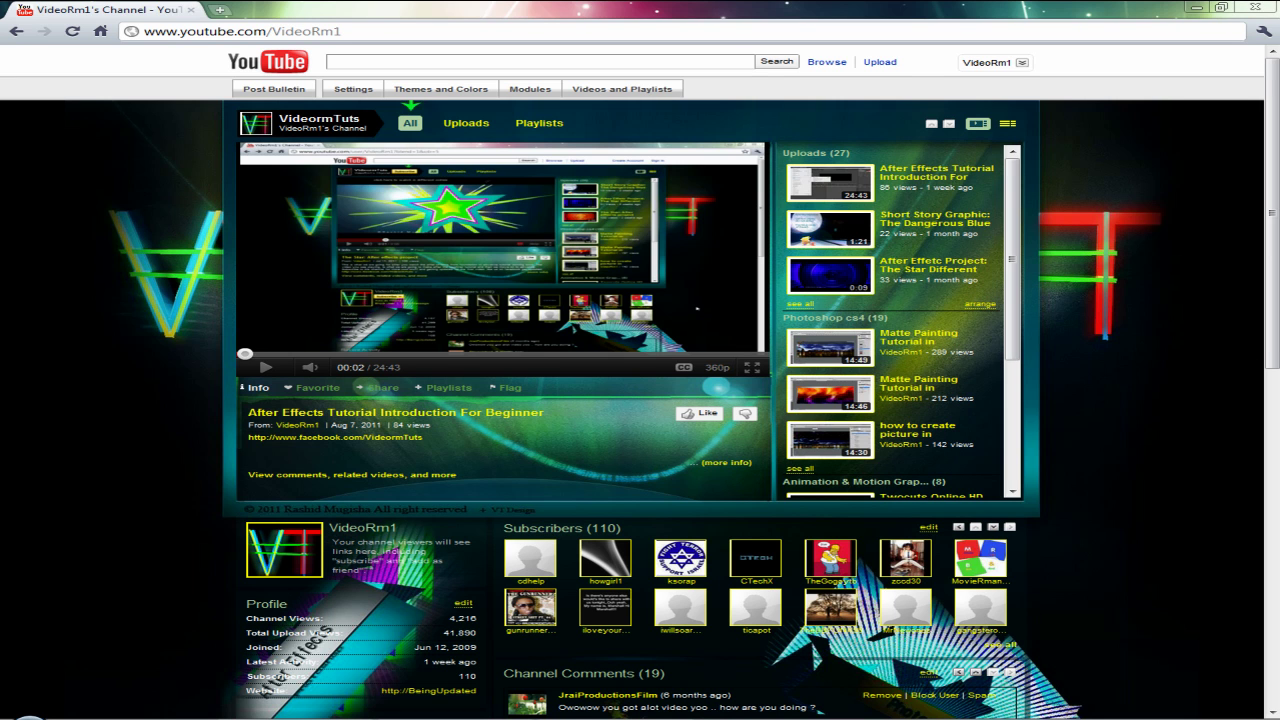
pyautogui.click(616, 718)
pyautogui.scroll(-3, 1094, 468)
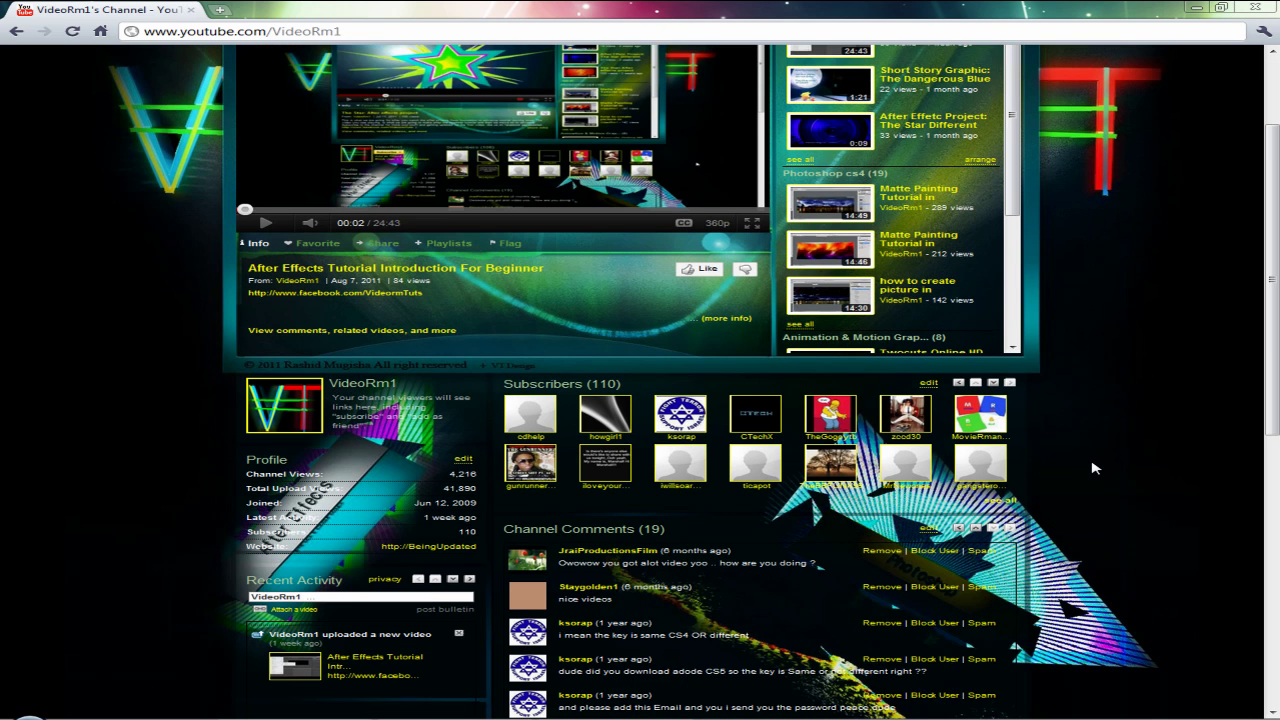
pyautogui.scroll(2, 1094, 468)
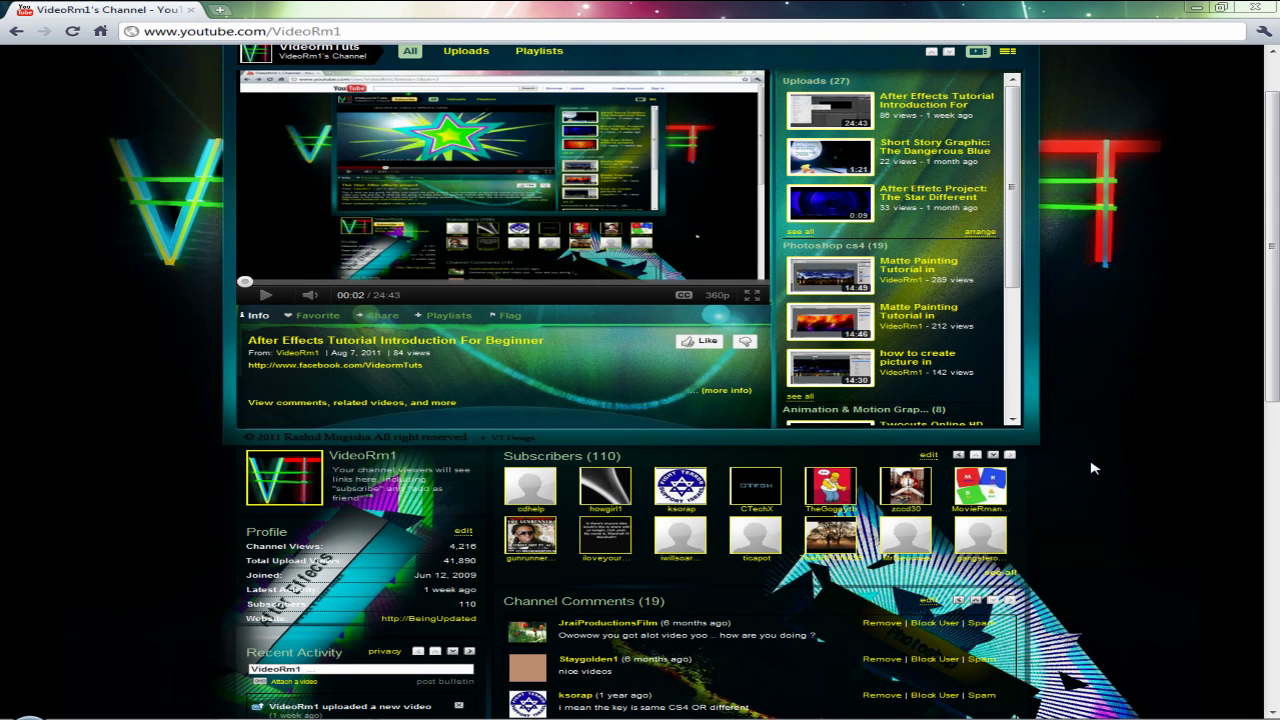